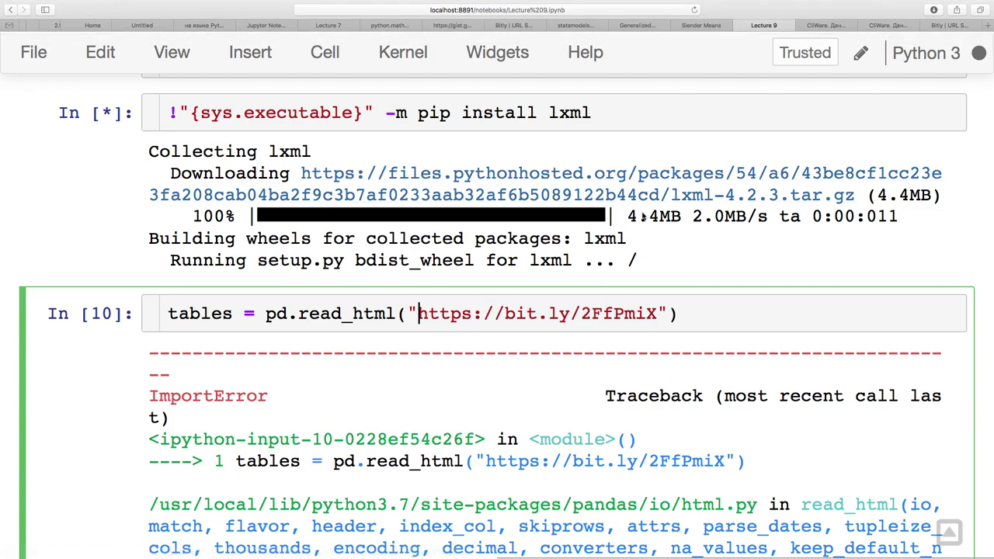
# Examine the pd.read_html call and the tables variable it assigns in the cell below the lxml installation.
pyautogui.click(354, 314)
pyautogui.click(266, 314)
pyautogui.hotkey('shift', 'End')
pyautogui.click(305, 321)
pyautogui.scroll(-3, 314, 440)
pyautogui.scroll(2, 311, 433)
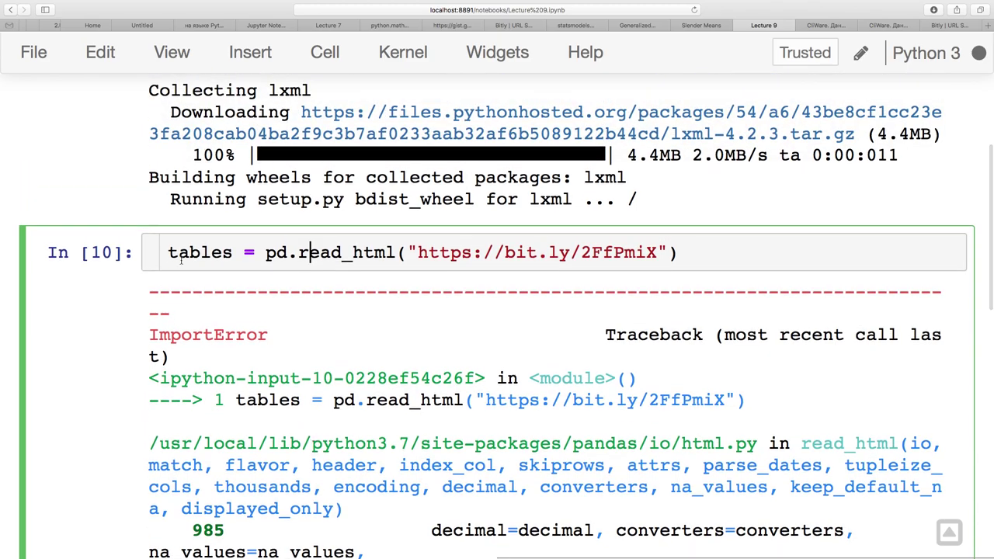
pyautogui.moveTo(168, 253); pyautogui.dragTo(232, 254)
pyautogui.click(233, 254)
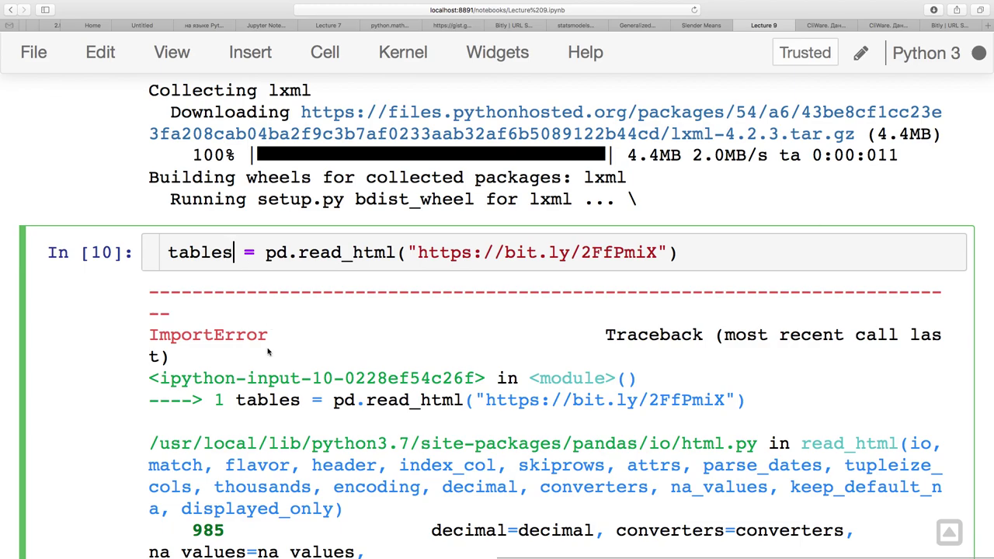
# Collapse the ImportError output of the read_html cell and start editing the empty cell below it.
pyautogui.scroll(-1, 233, 349)
pyautogui.doubleClick(123, 343)
pyautogui.click(195, 368)
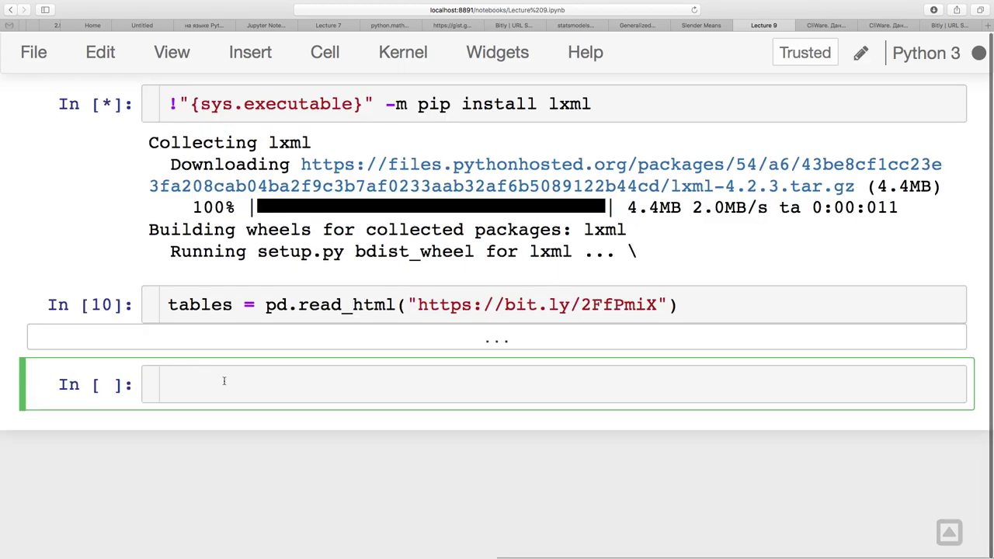
pyautogui.write('tab')
pyautogui.press('BackSpace')
pyautogui.press('BackSpace')
pyautogui.press('BackSpace')
pyautogui.scroll(1, 250, 334)
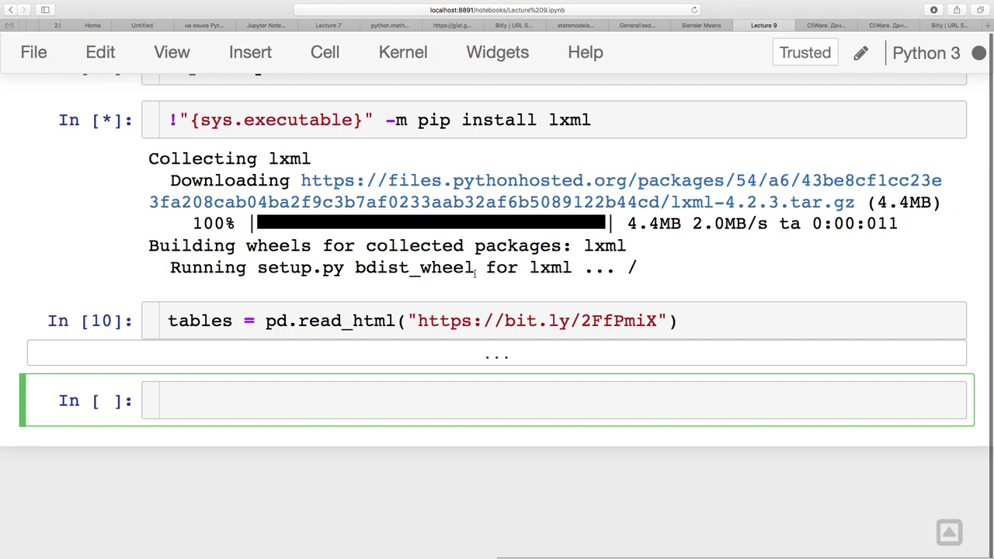
# Inspect the weather data table on the climate.html page, including its header row and the TMPMAX column.
pyautogui.click(828, 27)
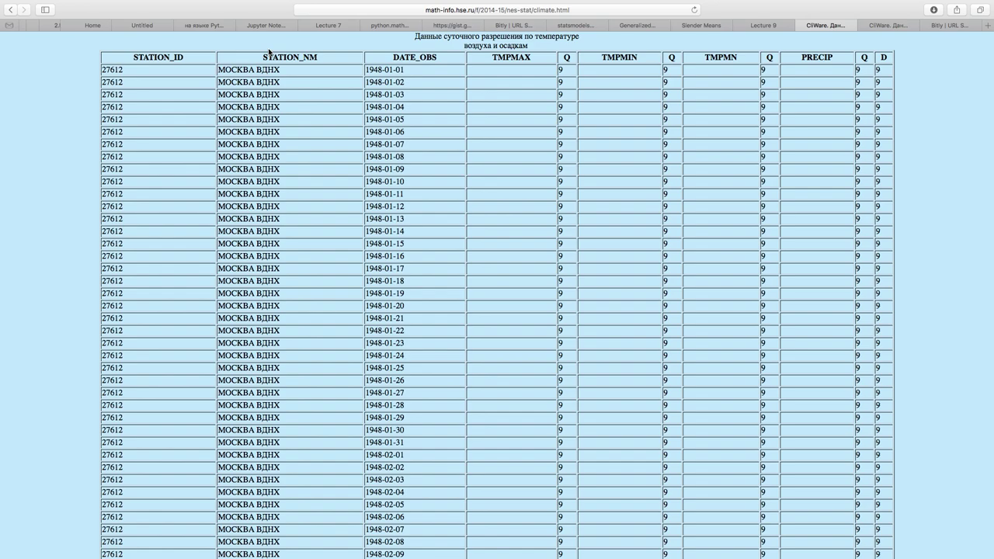
pyautogui.click(762, 25)
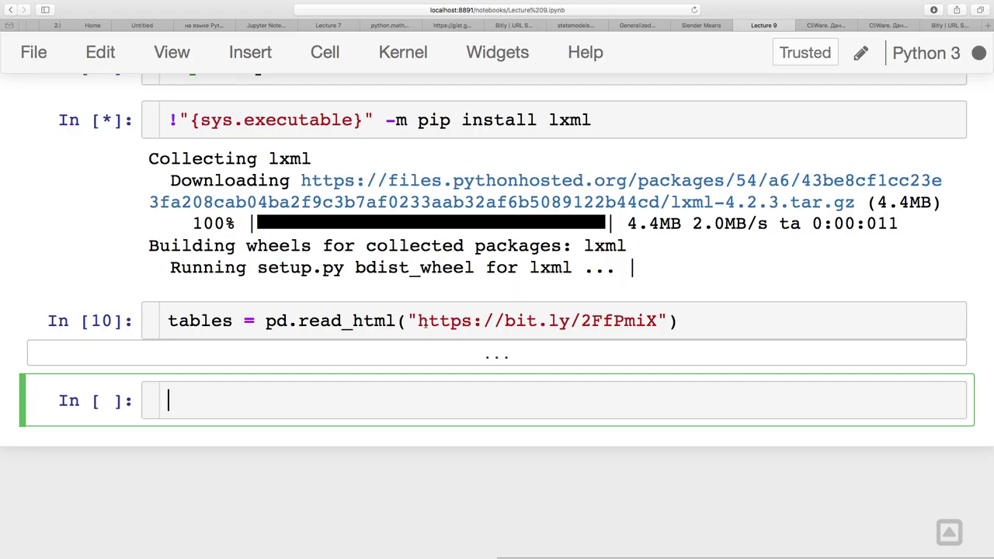
pyautogui.click(825, 26)
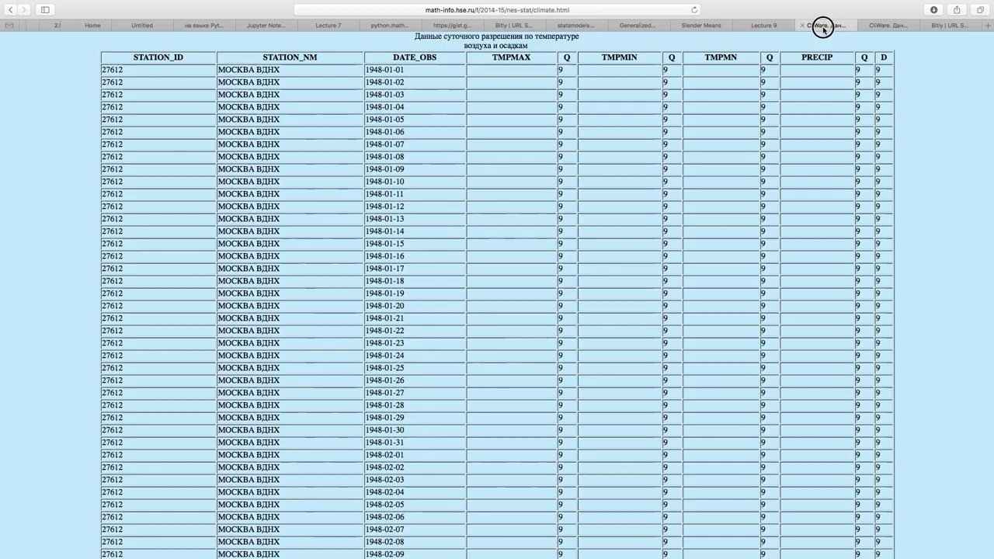
pyautogui.scroll(2, 586, 153)
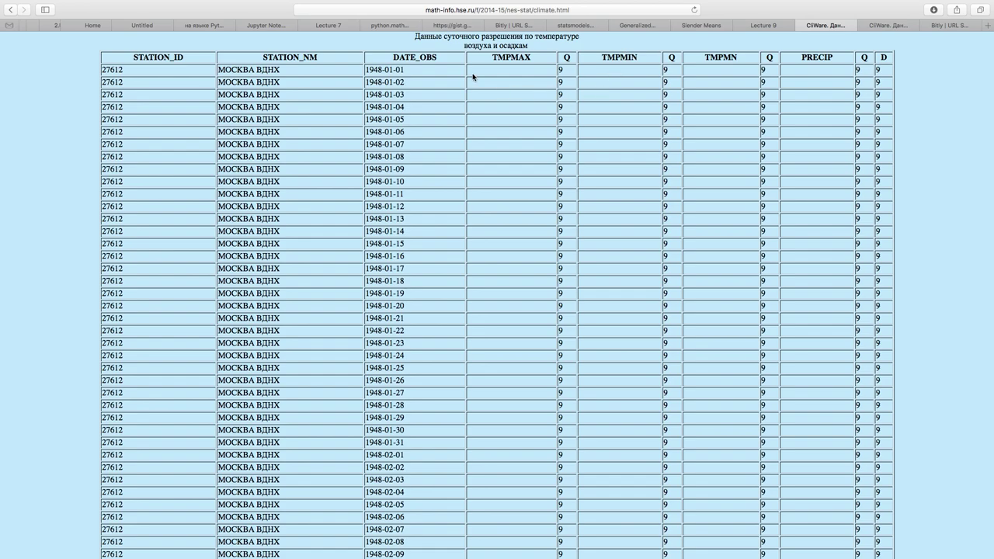
pyautogui.doubleClick(502, 56)
pyautogui.moveTo(755, 2)
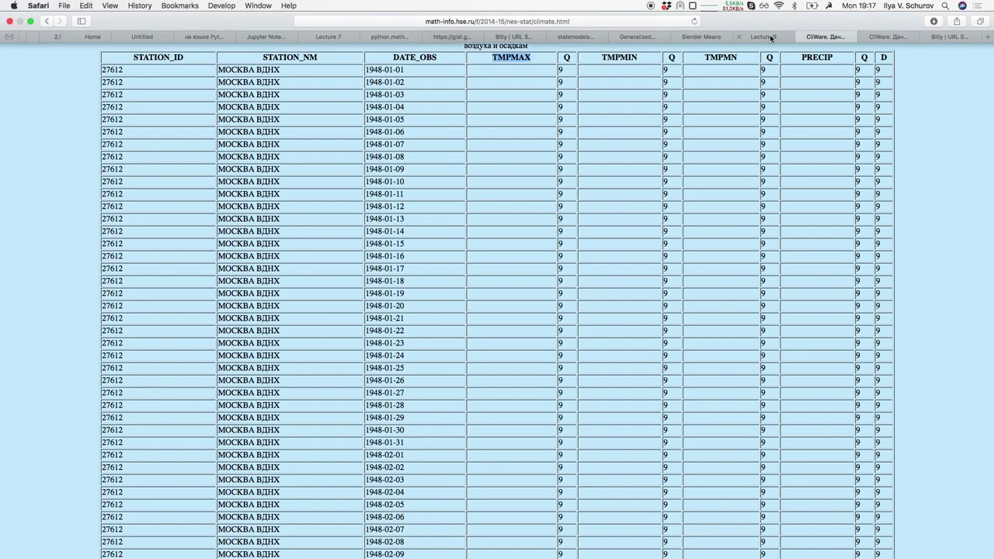
# Return to the Lecture 9 notebook, try to rerun the read_html cell and read through its output.
pyautogui.click(772, 36)
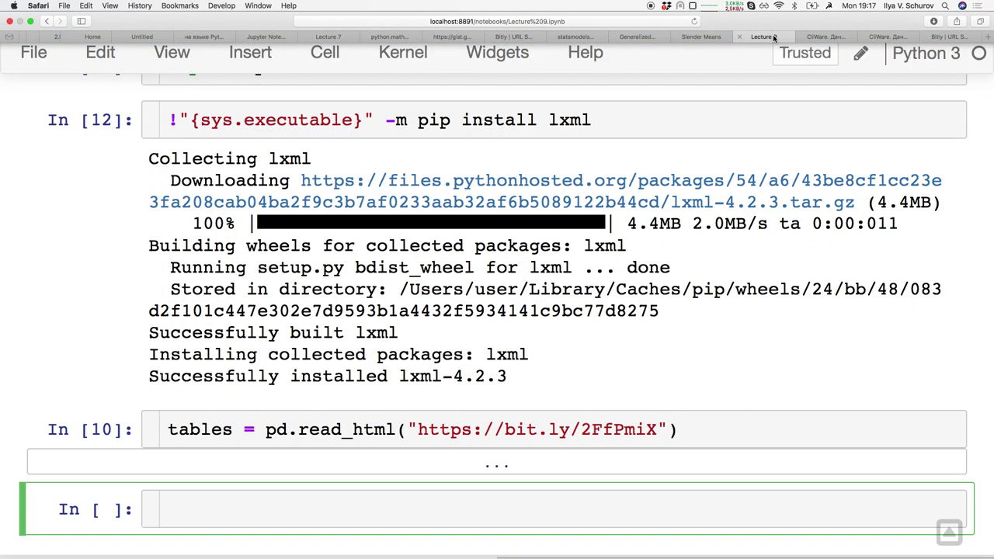
pyautogui.scroll(-2, 402, 348)
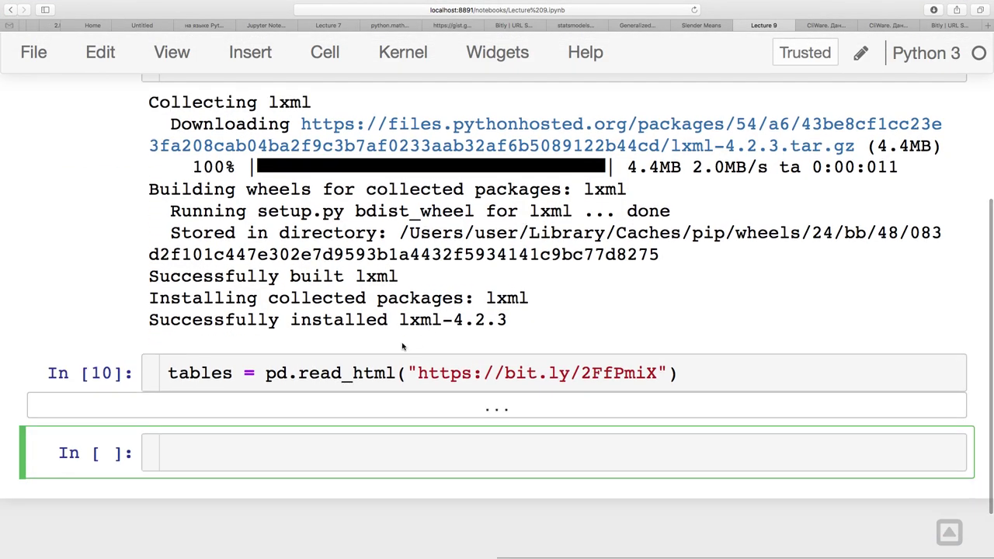
pyautogui.click(346, 373)
pyautogui.hotkey('shift', 'Return')
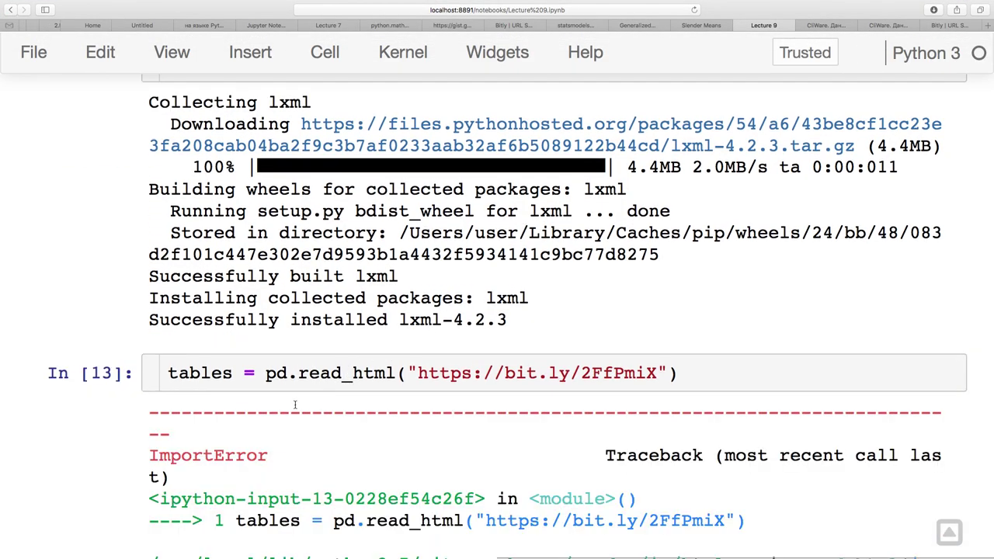
pyautogui.scroll(-10, 306, 444)
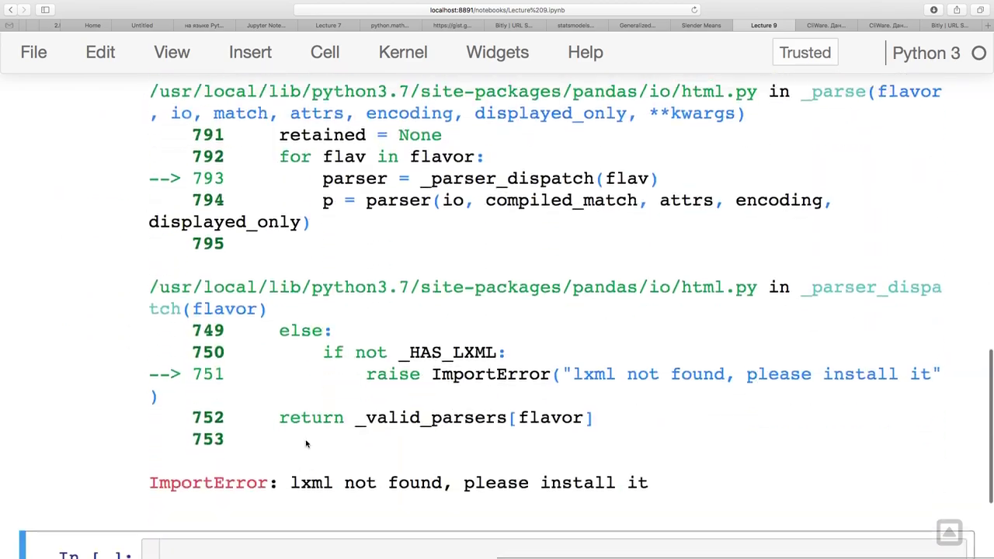
pyautogui.scroll(15, 306, 444)
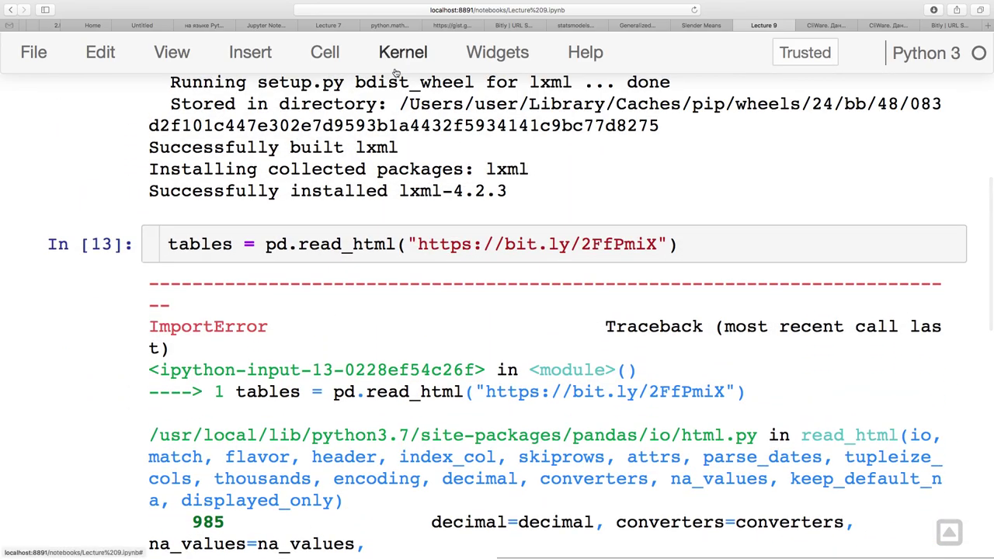
# Restart the notebook kernel and rerun the import pandas as pd cell.
pyautogui.click(396, 65)
pyautogui.click(408, 126)
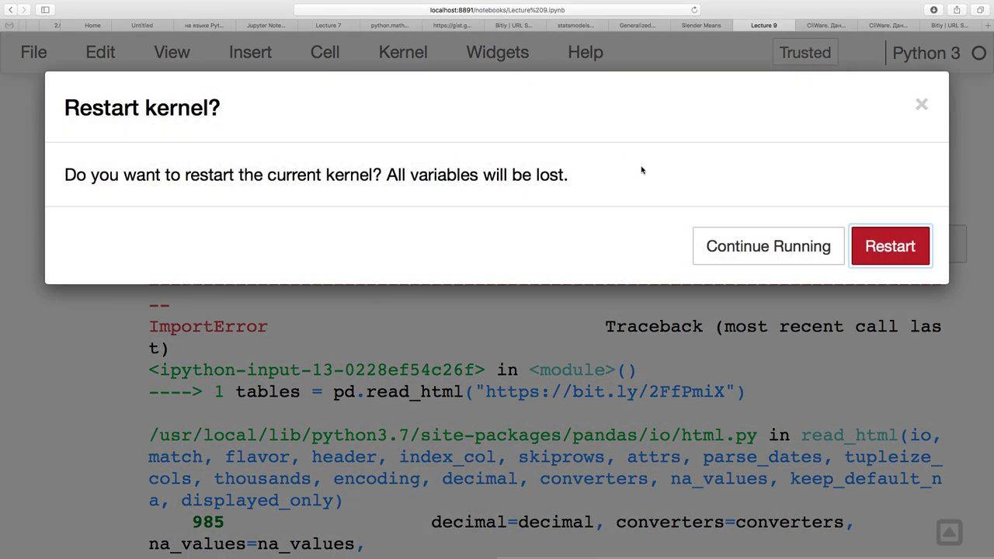
pyautogui.click(889, 246)
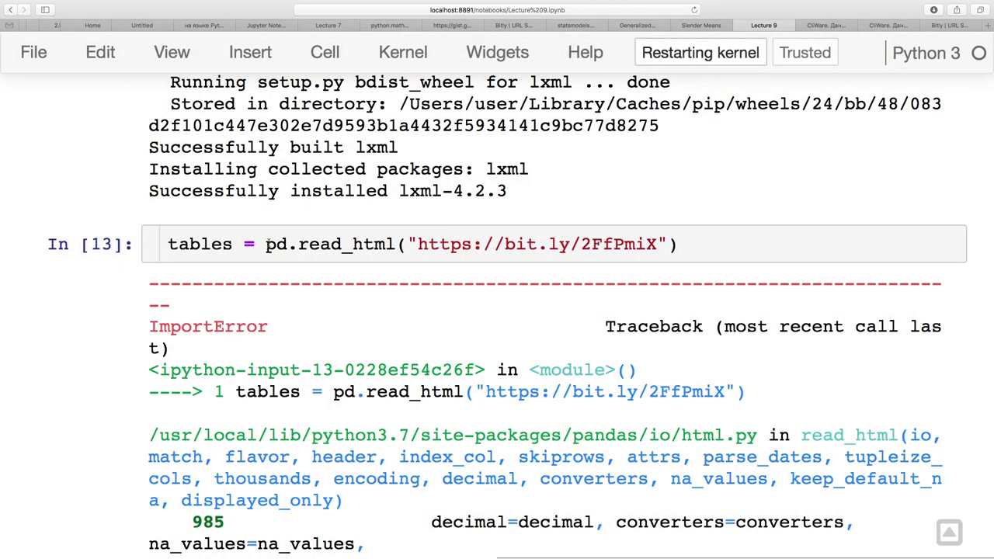
pyautogui.scroll(5, 266, 243)
pyautogui.click(212, 153)
pyautogui.hotkey('shift', 'Return')
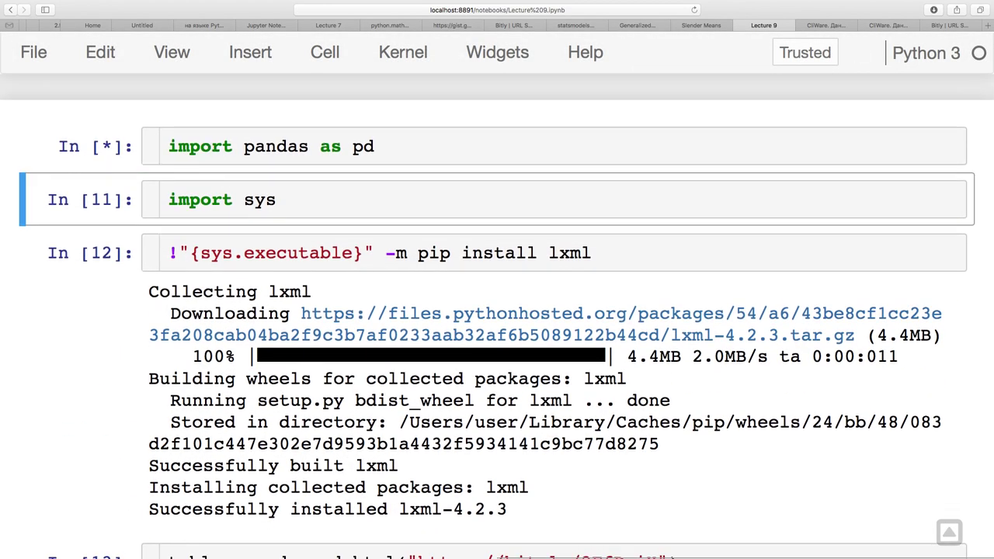
# Rerun the read_html cell and display the contents of tables from the empty cell below it.
pyautogui.scroll(-3, 225, 439)
pyautogui.click(234, 442)
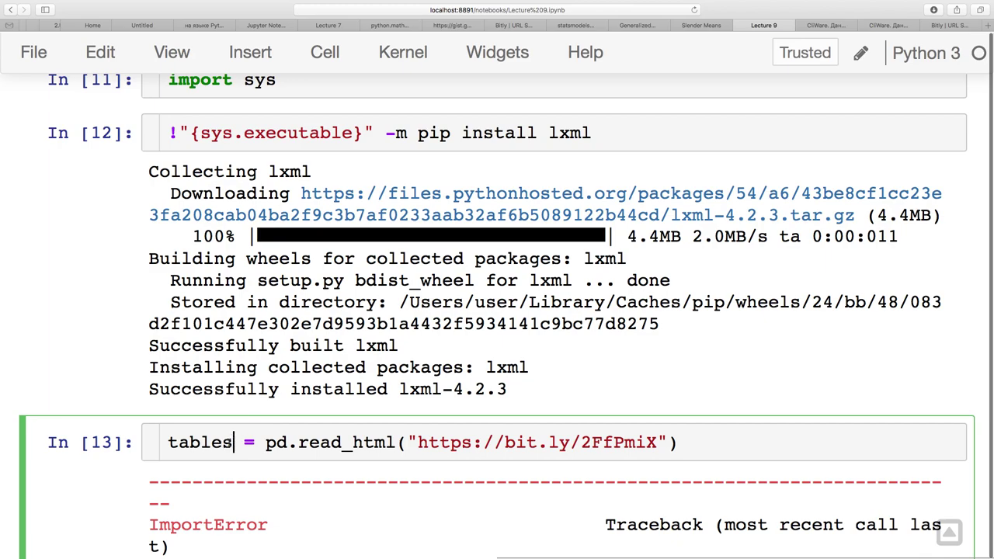
pyautogui.hotkey('shift', 'Return')
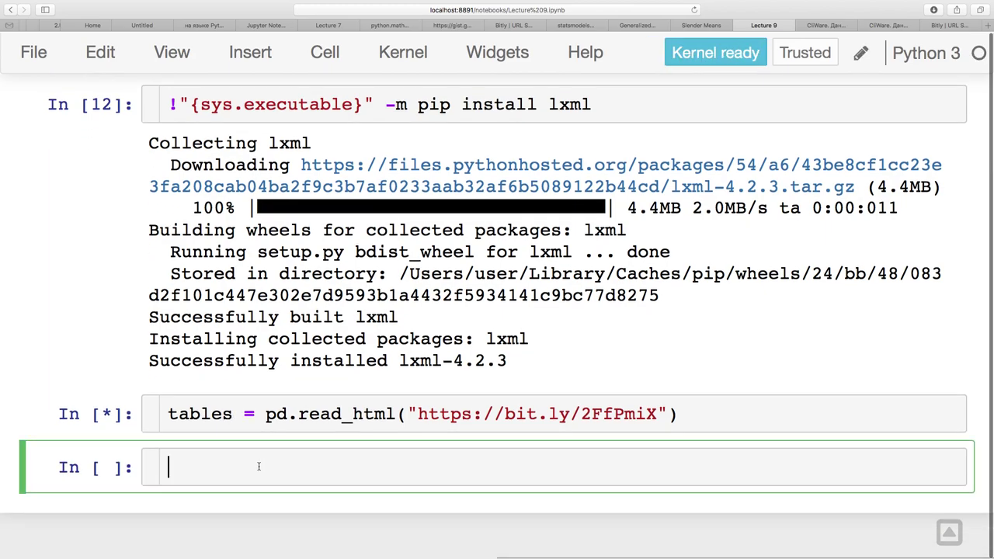
pyautogui.scroll(-1, 295, 470)
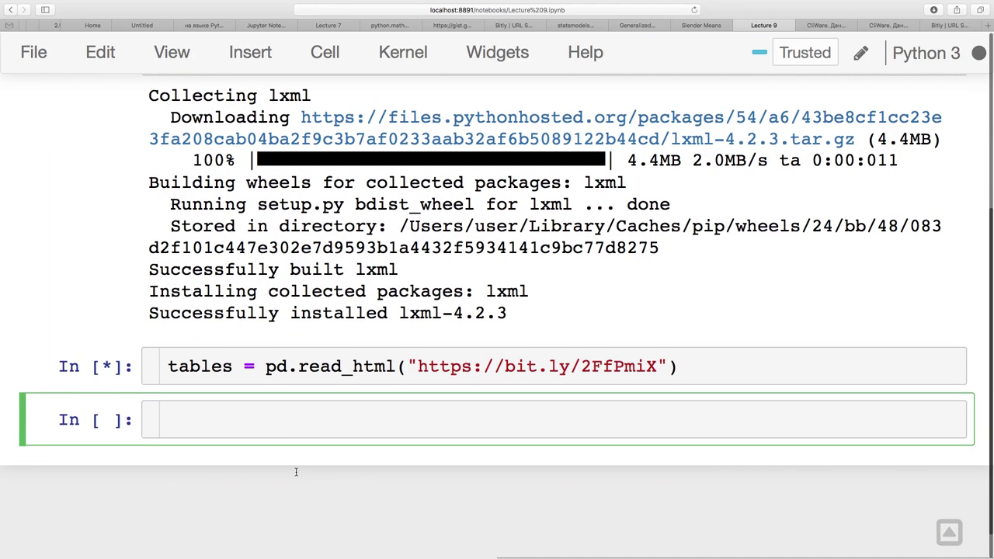
pyautogui.scroll(3, 295, 470)
pyautogui.scroll(1, 295, 475)
pyautogui.scroll(-3, 289, 471)
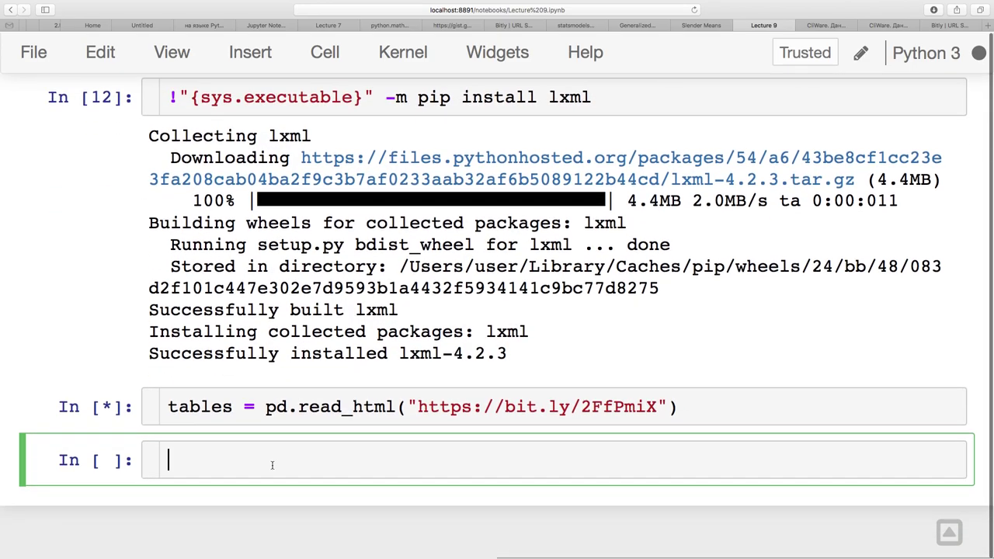
pyautogui.scroll(-1, 293, 464)
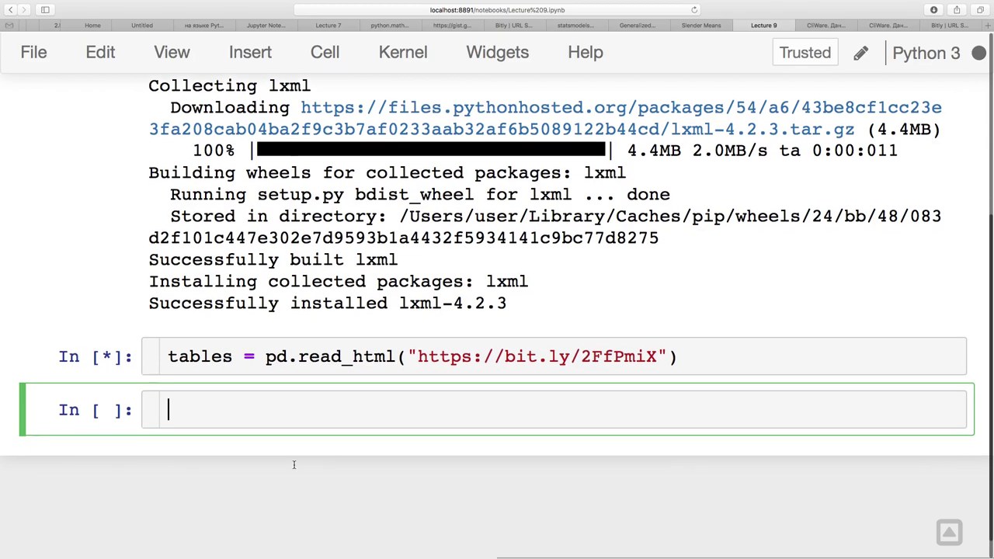
pyautogui.write('tables')
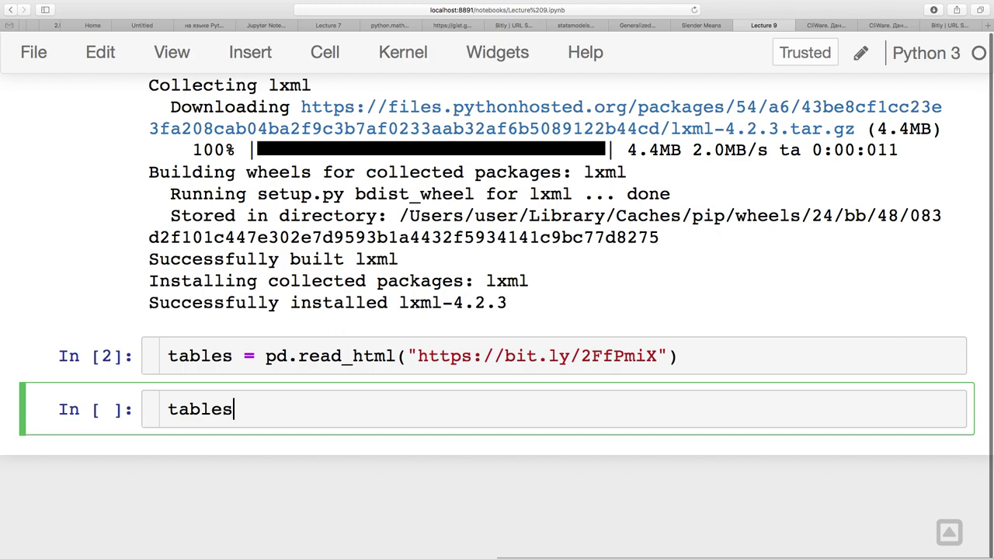
pyautogui.hotkey('shift', 'Return')
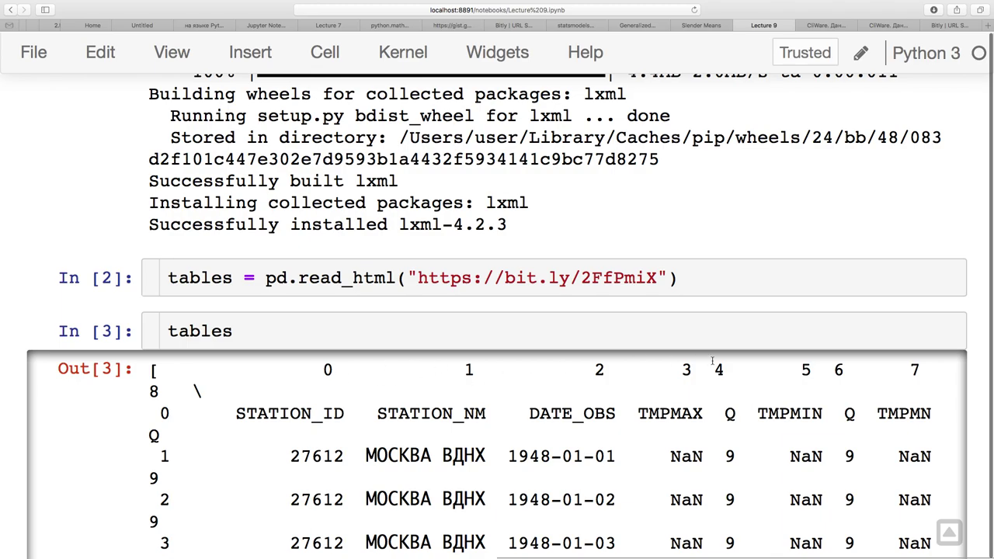
# Add the argument header=0 to the pd.read_html call and rerun the cell.
pyautogui.click(669, 281)
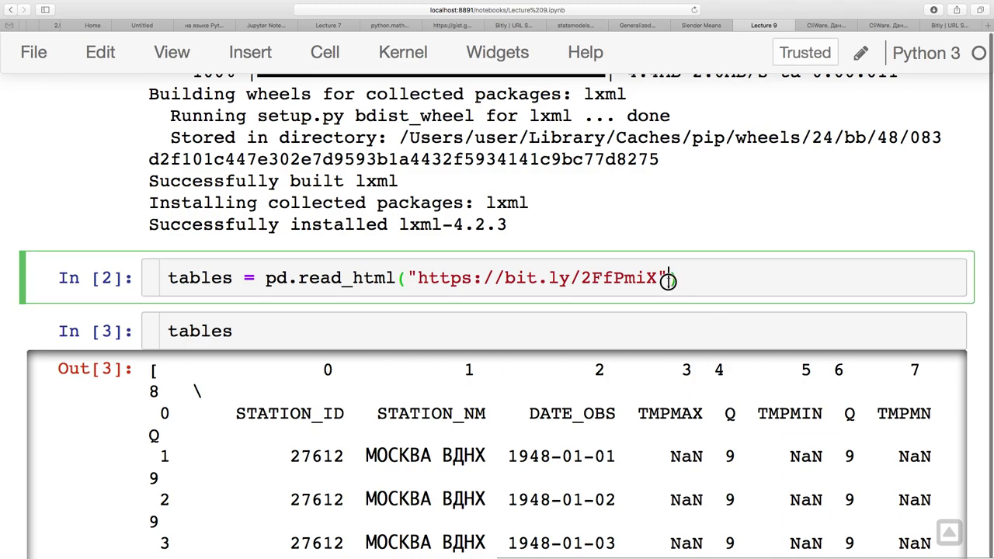
pyautogui.write(',')
pyautogui.hotkey('shift', 'Tab')
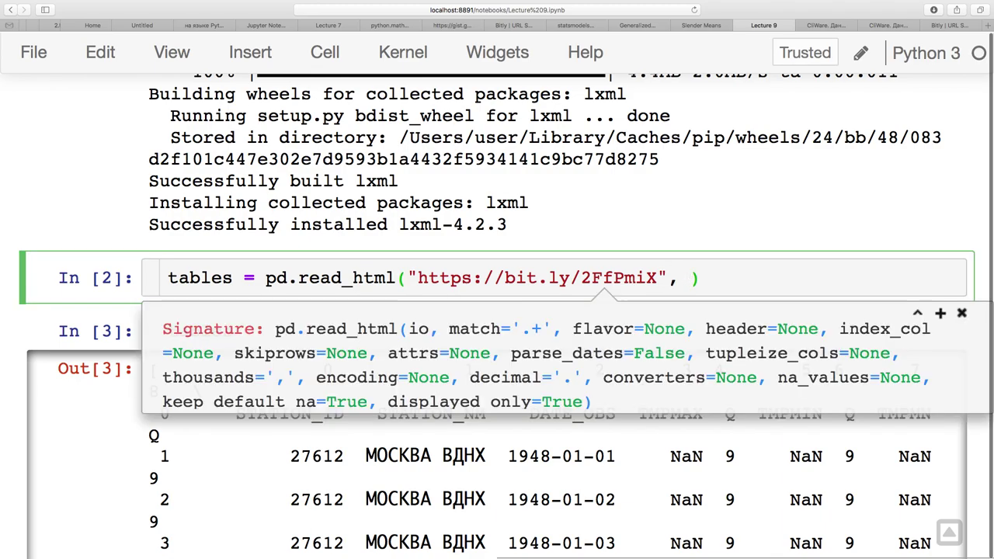
pyautogui.write('header=')
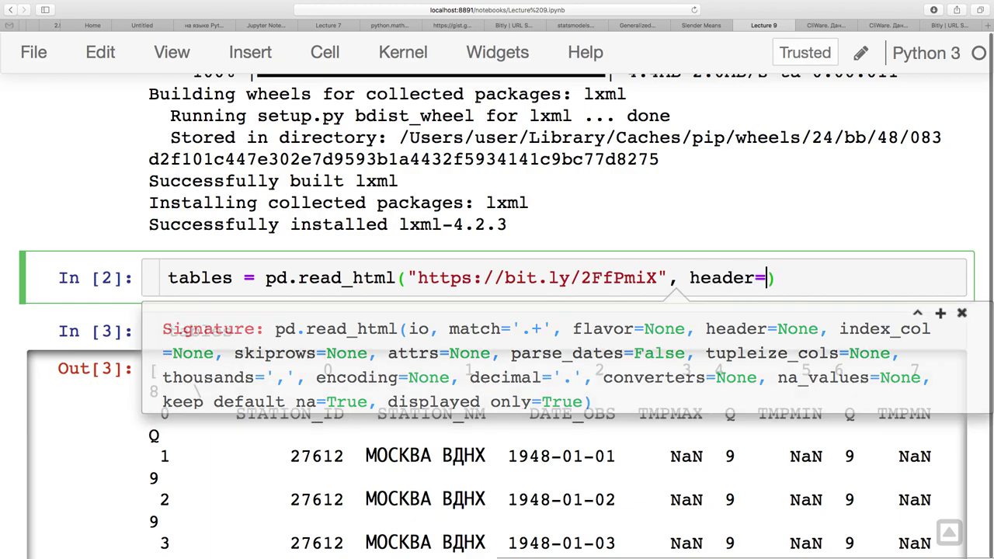
pyautogui.press('Escape')
pyautogui.write('0')
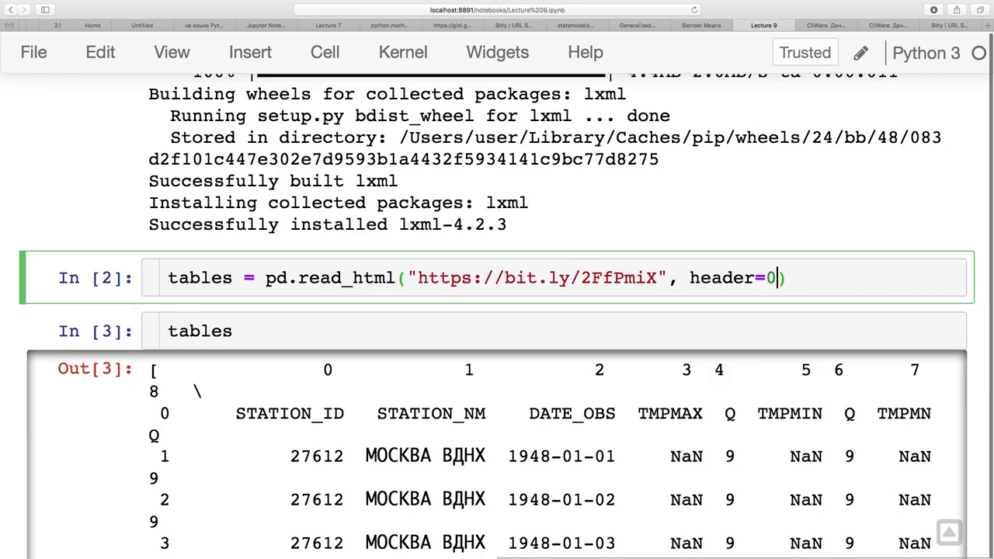
pyautogui.hotkey('shift', 'Return')
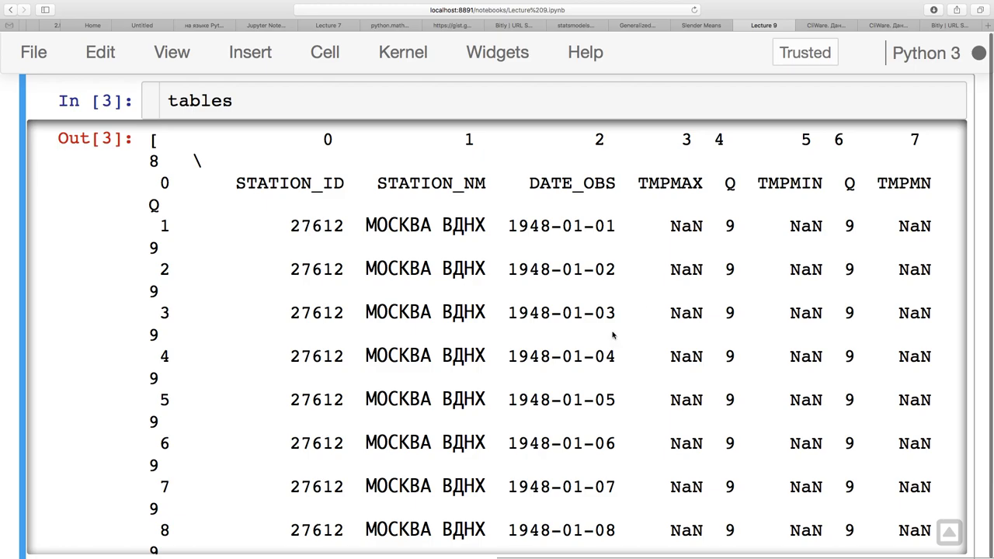
# Rerun the tables cell to display the reloaded data.
pyautogui.scroll(3, 99, 213)
pyautogui.click(213, 208)
pyautogui.hotkey('shift', 'Return')
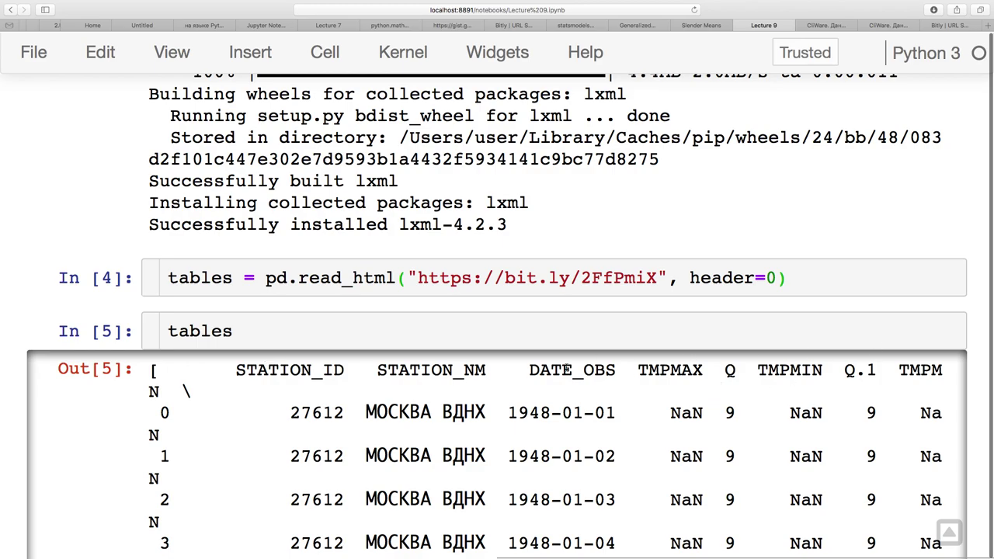
# Examine the output of the tables cell, checking its column headers and rows.
pyautogui.scroll(-2, 314, 412)
pyautogui.scroll(2, 313, 412)
pyautogui.scroll(-1, 90, 300)
pyautogui.scroll(-3, 90, 301)
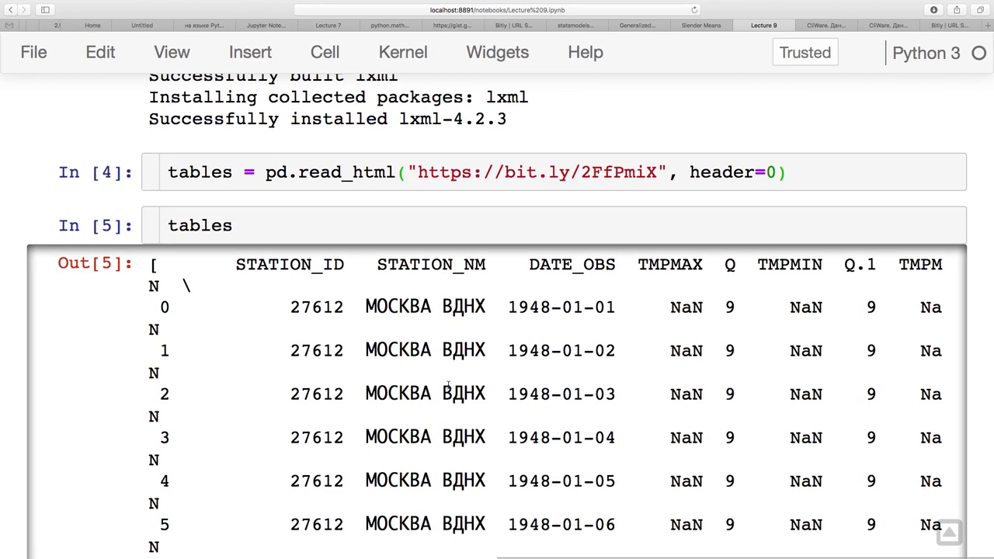
pyautogui.scroll(-5, 449, 389)
pyautogui.scroll(-5, 449, 388)
pyautogui.scroll(10, 449, 388)
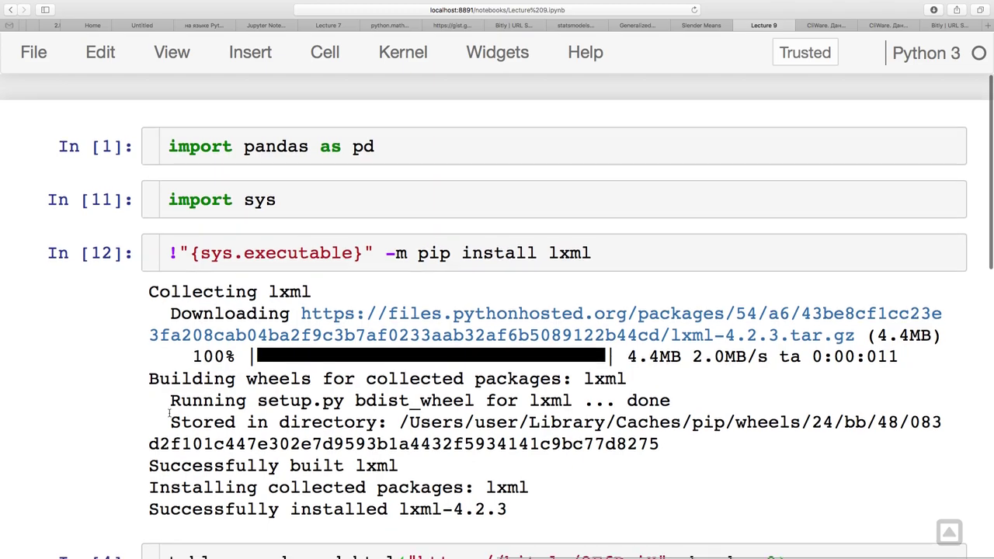
pyautogui.scroll(-3, 124, 449)
pyautogui.scroll(-5, 124, 449)
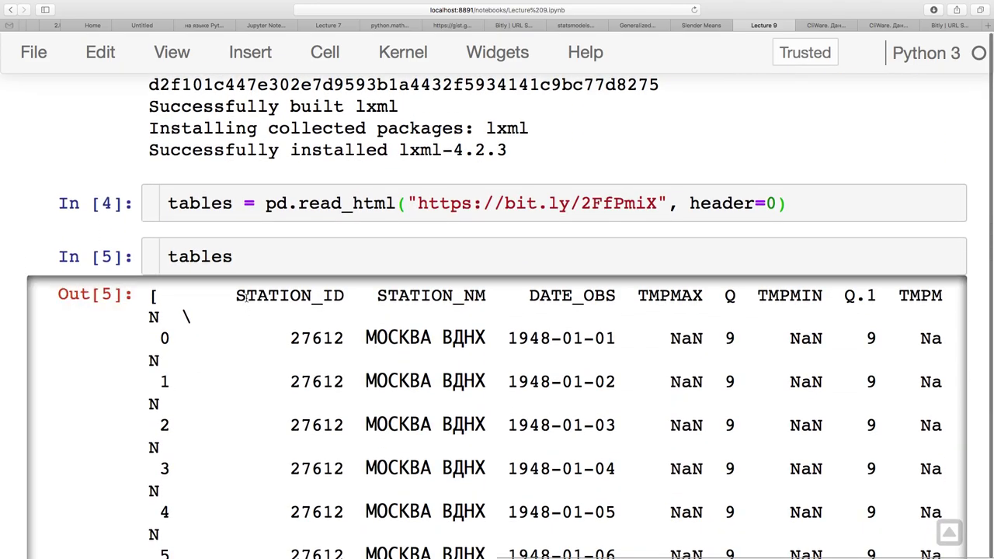
# Change the tables cell to type(tables) and run it to check the variable's type.
pyautogui.click(258, 252)
pyautogui.press('Home')
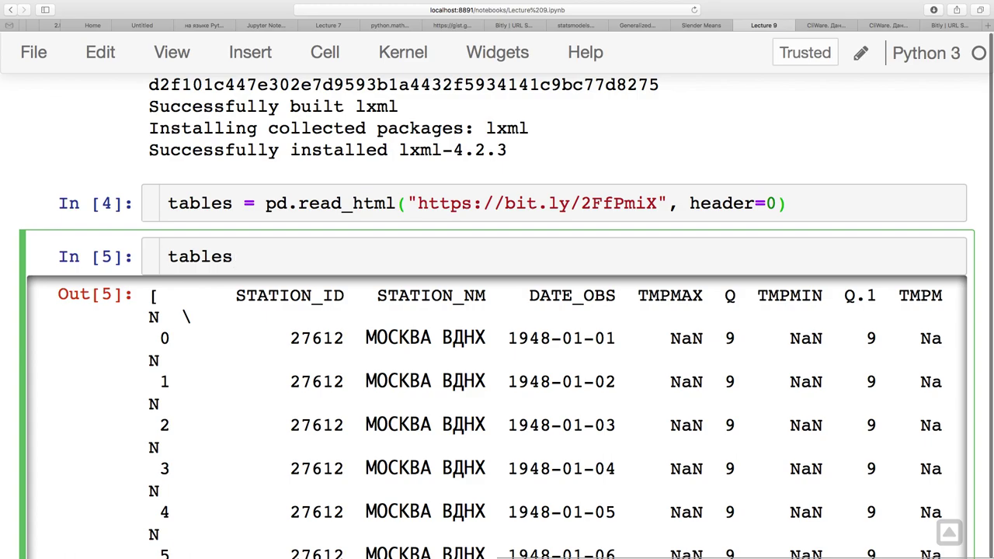
pyautogui.write('type(')
pyautogui.press('End')
pyautogui.write(')')
pyautogui.hotkey('shift', 'Return')
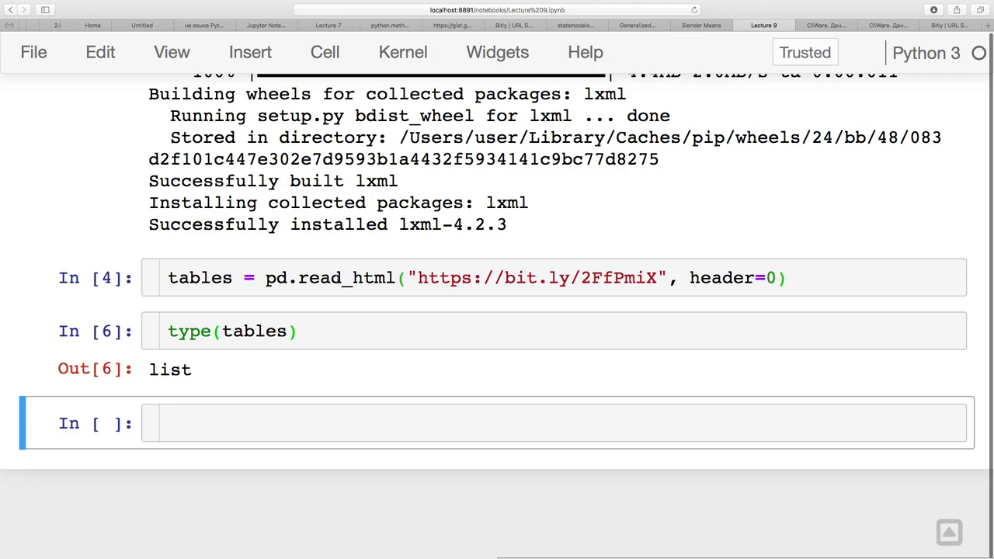
# Enter len(tables) in the empty cell and run it to check how many tables the list contains.
pyautogui.click(332, 279)
pyautogui.click(185, 366)
pyautogui.click(189, 331)
pyautogui.click(212, 415)
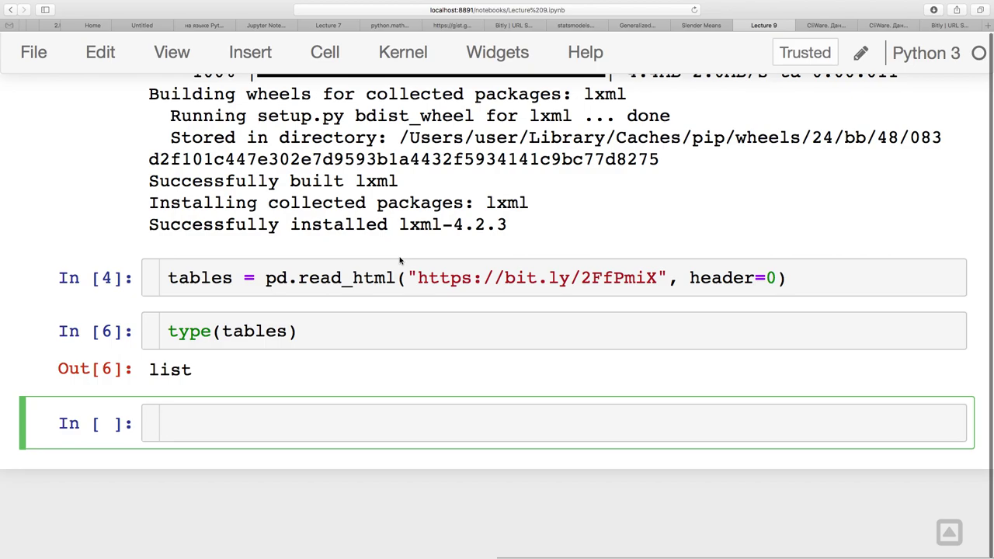
pyautogui.write('tables')
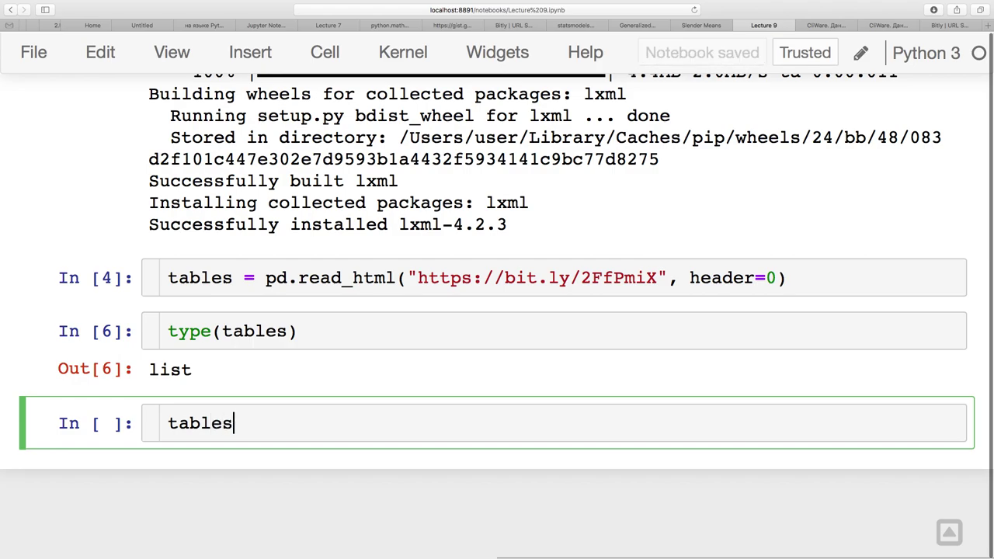
pyautogui.click(167, 423)
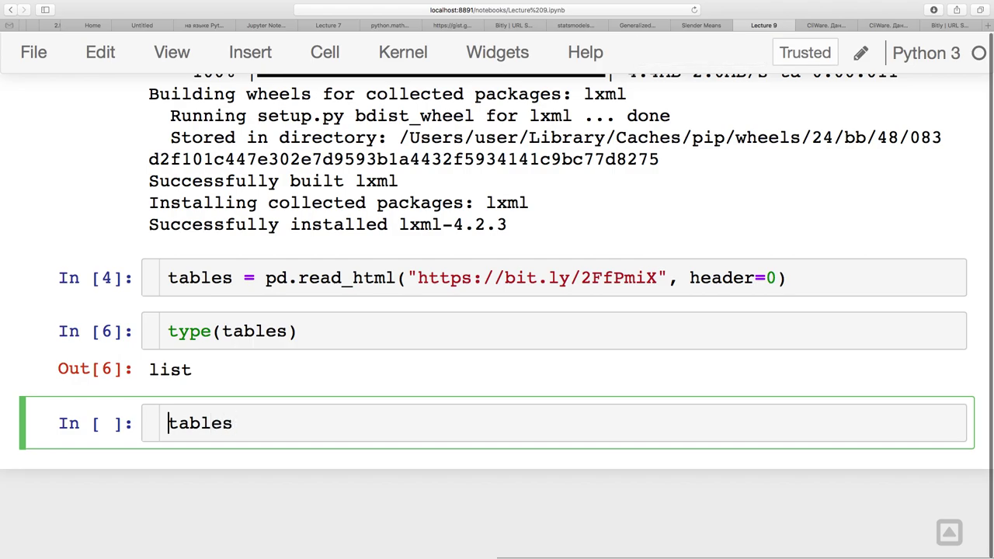
pyautogui.write('len(')
pyautogui.click(284, 423)
pyautogui.write(')')
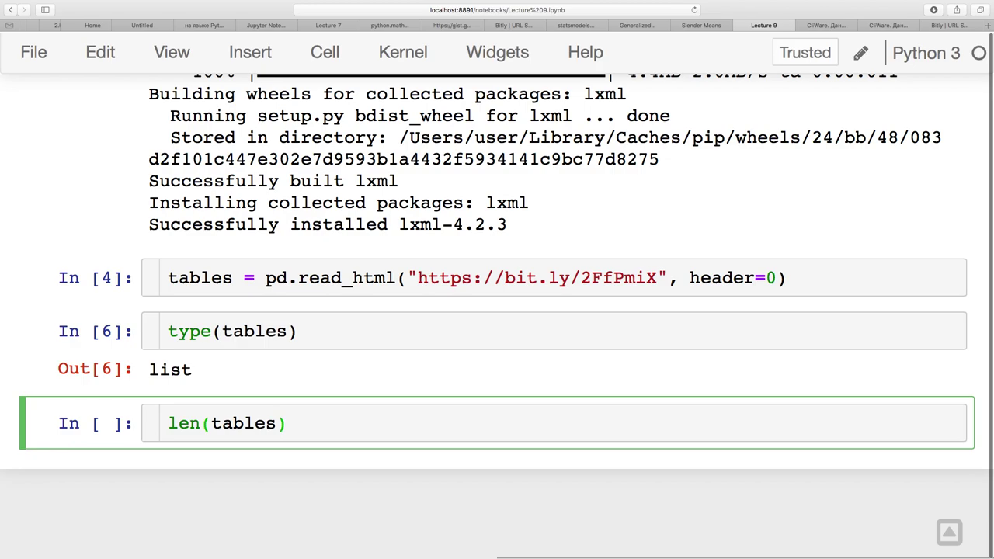
pyautogui.hotkey('shift', 'Return')
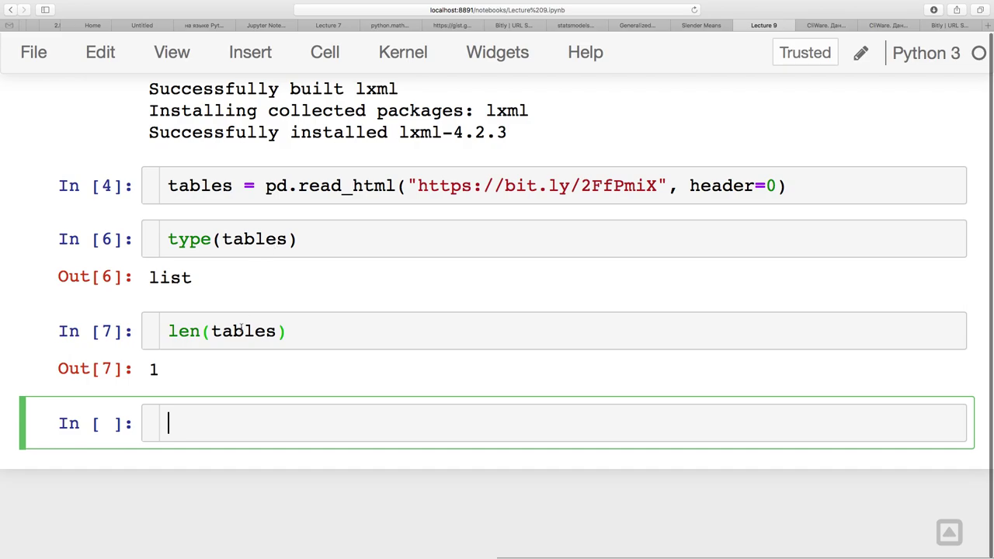
# Run df = tables[0] to store the first table as df, and display df in the following cell.
pyautogui.click(244, 331)
pyautogui.click(191, 331)
pyautogui.click(199, 418)
pyautogui.write('df = tables[0]')
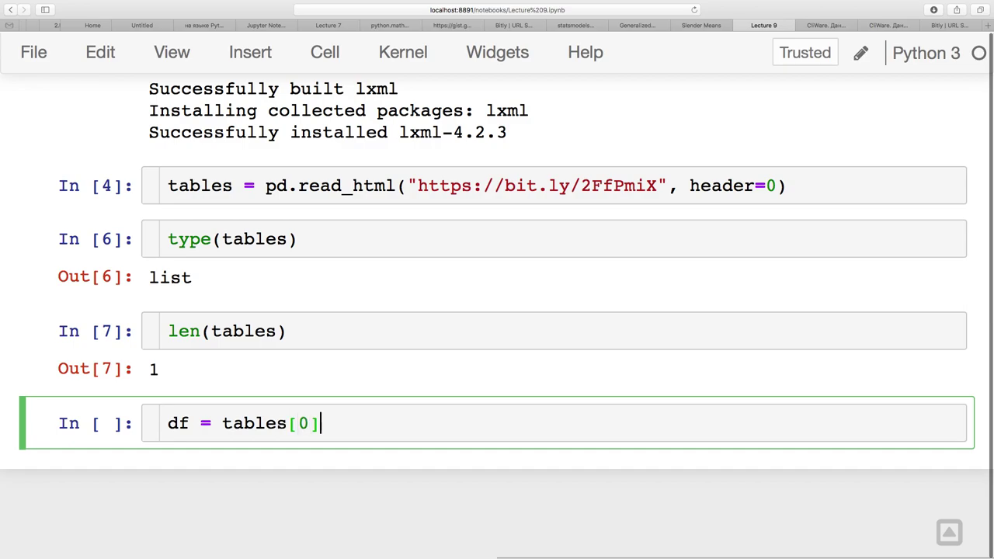
pyautogui.hotkey('shift', 'Return')
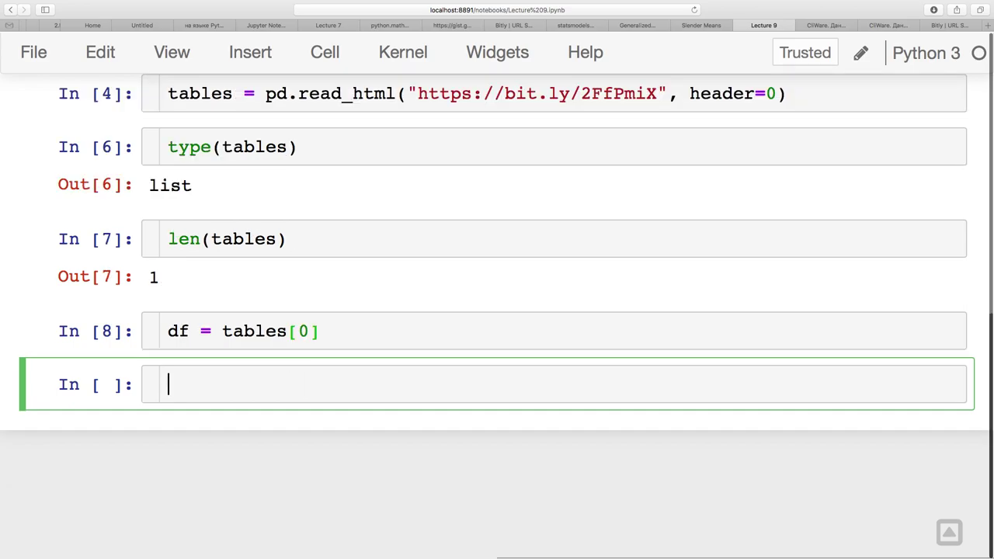
pyautogui.write('df')
pyautogui.hotkey('shift', 'Return')
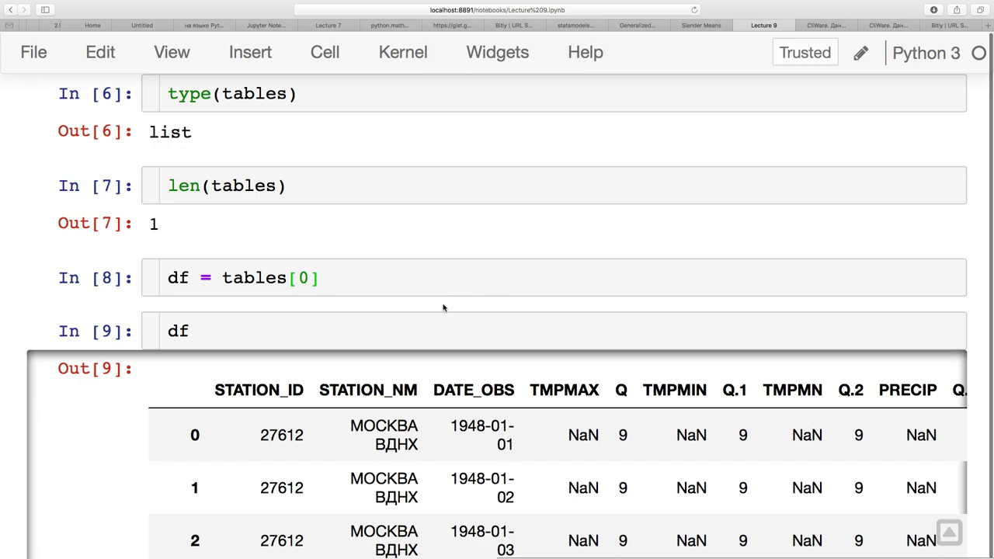
# Examine the displayed df table, including its first rows and the columns beyond PRECIP.
pyautogui.scroll(-2, 443, 311)
pyautogui.hscroll(3, 444, 309)
pyautogui.scroll(1, 443, 309)
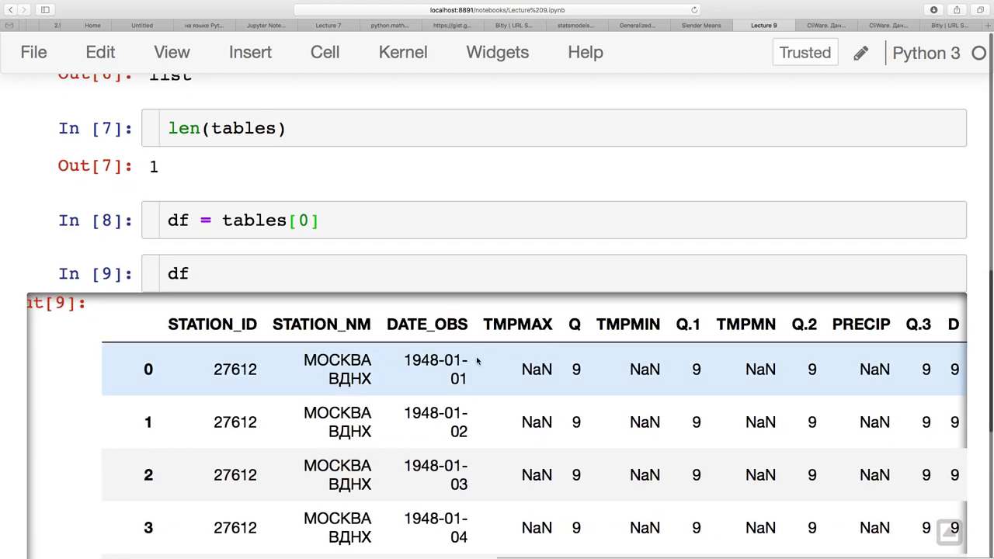
pyautogui.hscroll(-3, 475, 362)
pyautogui.scroll(-3, 40, 238)
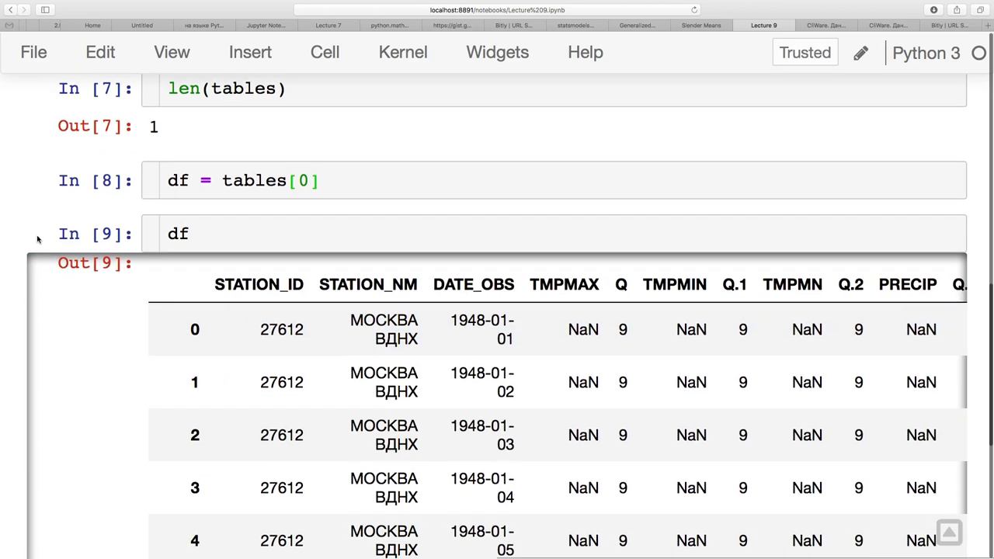
pyautogui.scroll(2, 38, 240)
pyautogui.scroll(2, 37, 240)
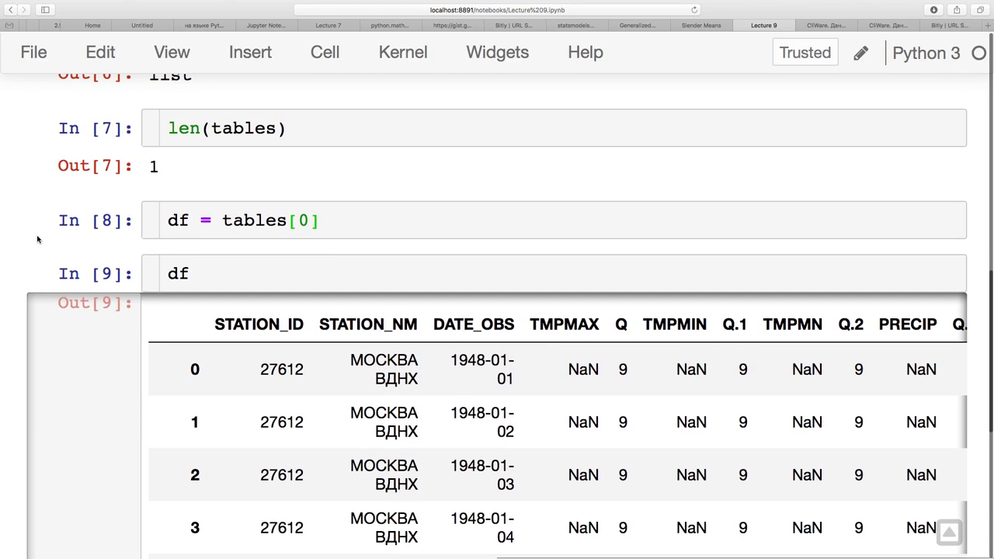
# Review the cells that check the type and length of tables and assign its first element to df.
pyautogui.click(267, 231)
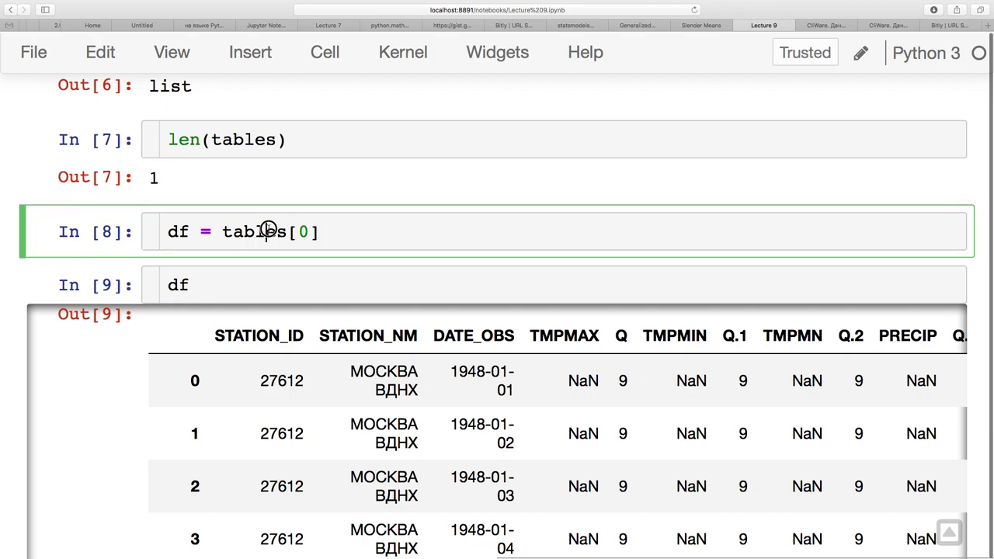
pyautogui.scroll(3, 190, 198)
pyautogui.scroll(1, 190, 198)
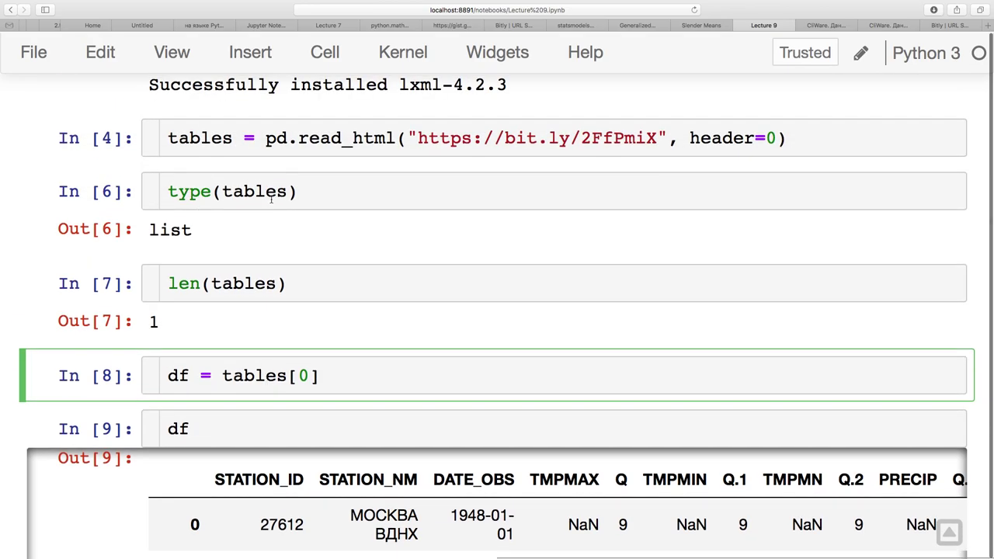
pyautogui.click(266, 191)
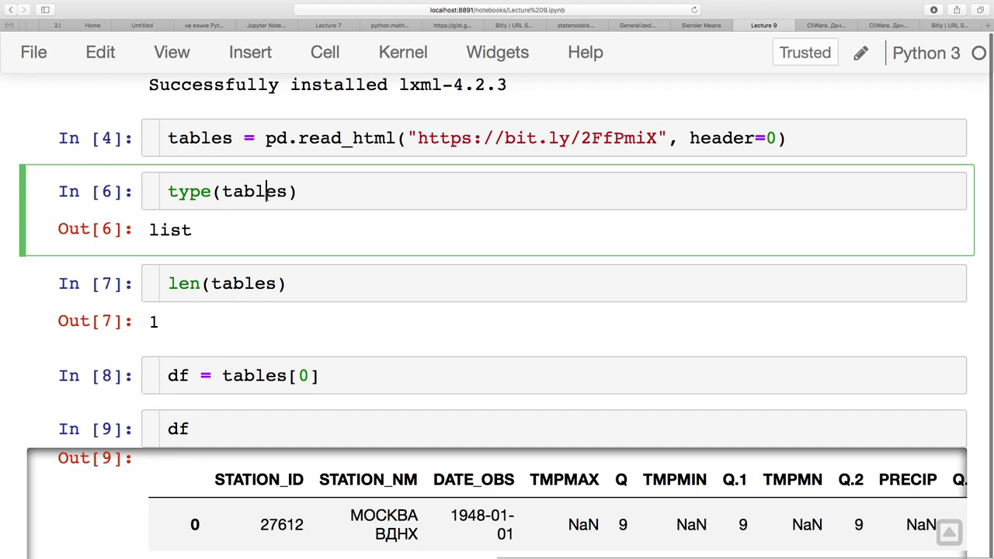
pyautogui.click(257, 283)
pyautogui.moveTo(222, 375); pyautogui.dragTo(290, 376)
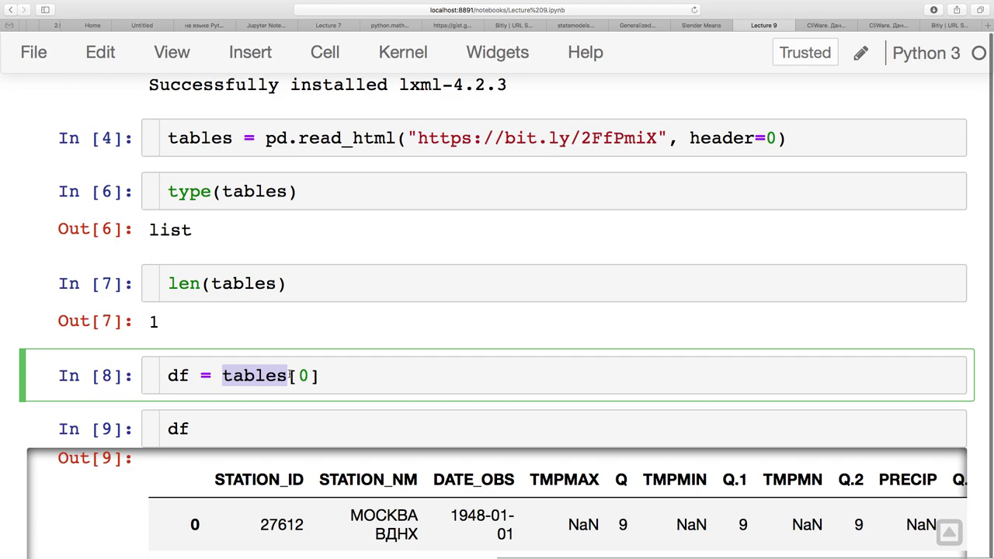
pyautogui.click(288, 375)
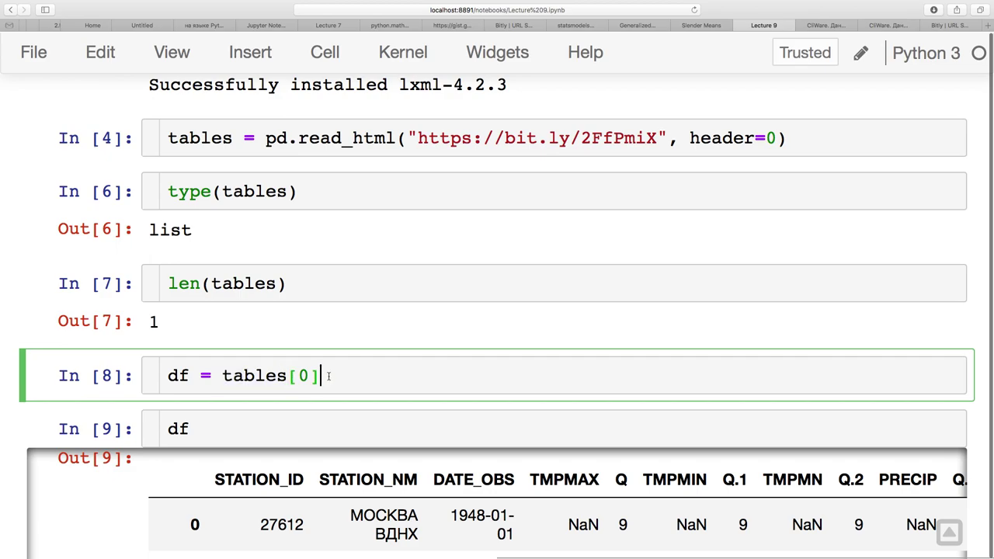
# Compare the df output with the preceding cells that load the HTML page and extract the table.
pyautogui.scroll(-2, 328, 376)
pyautogui.click(327, 381)
pyautogui.scroll(-1, 326, 388)
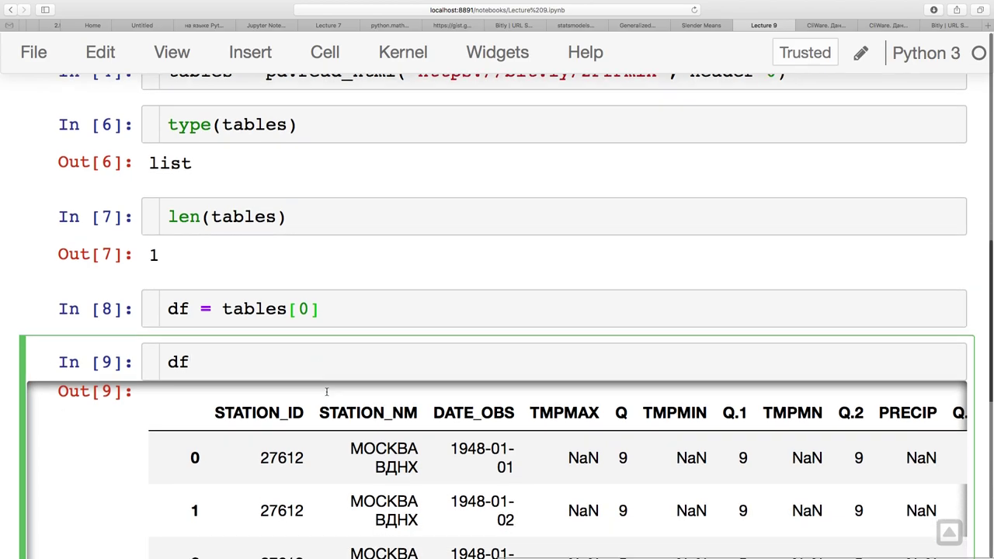
pyautogui.scroll(-2, 248, 454)
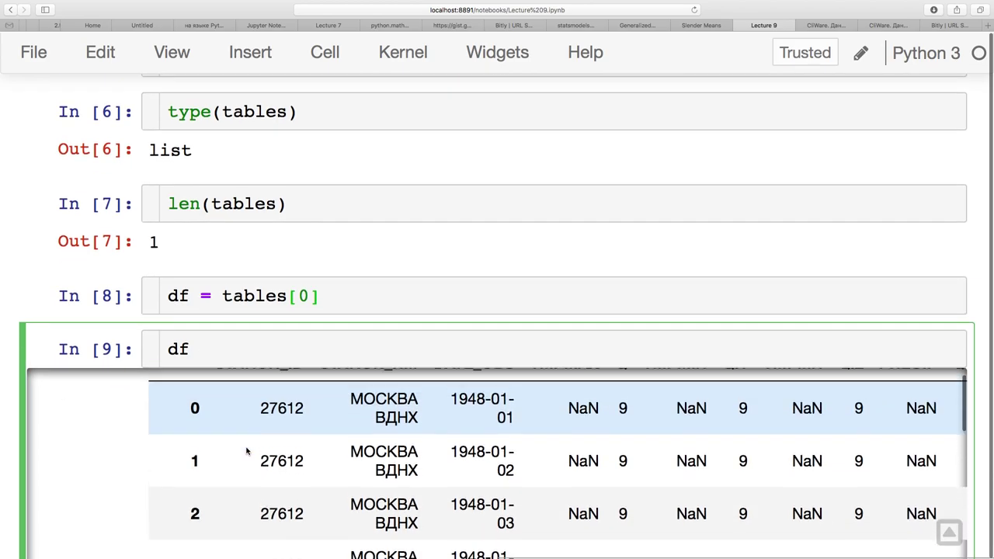
pyautogui.scroll(2, 247, 451)
pyautogui.scroll(-2, 106, 439)
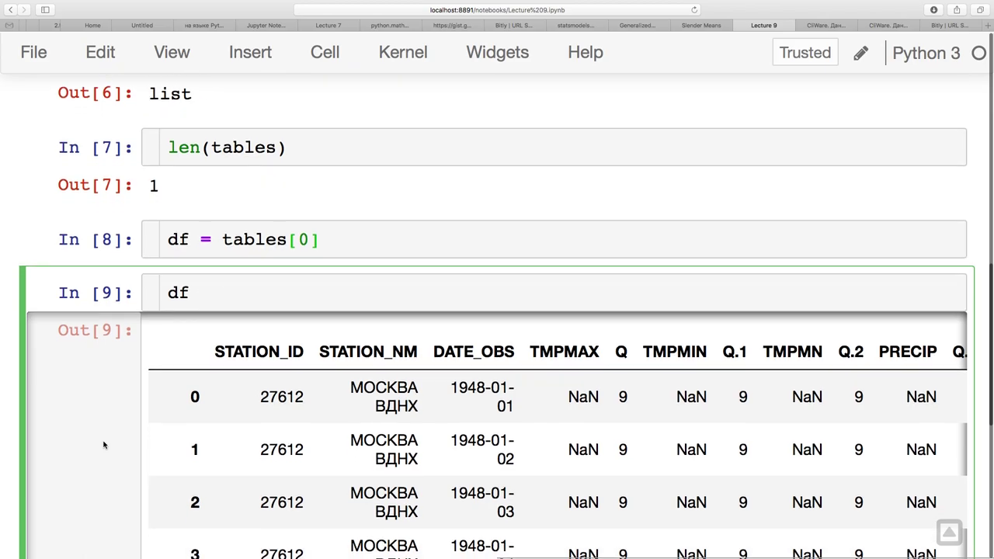
pyautogui.scroll(-1, 103, 444)
pyautogui.scroll(2, 104, 444)
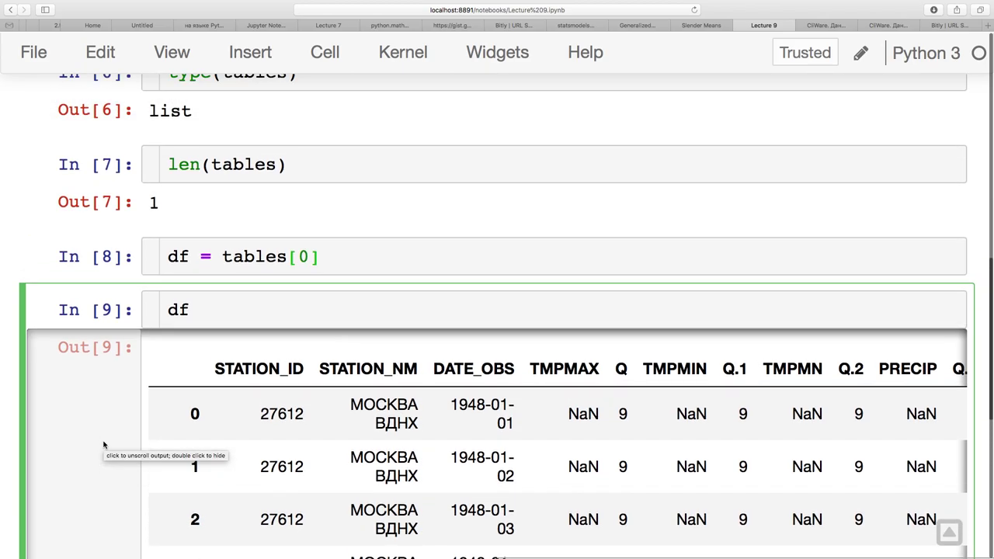
pyautogui.scroll(2, 103, 444)
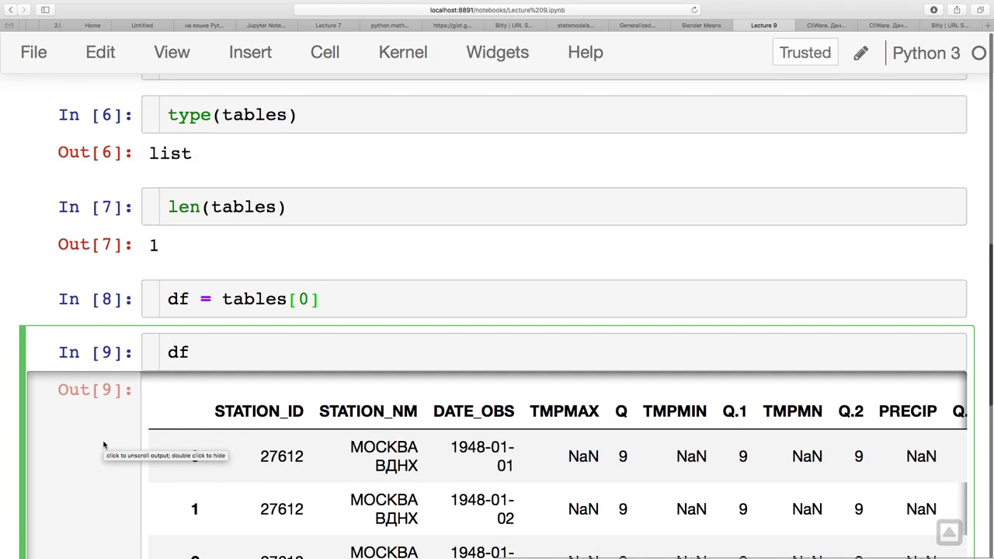
pyautogui.scroll(1, 112, 392)
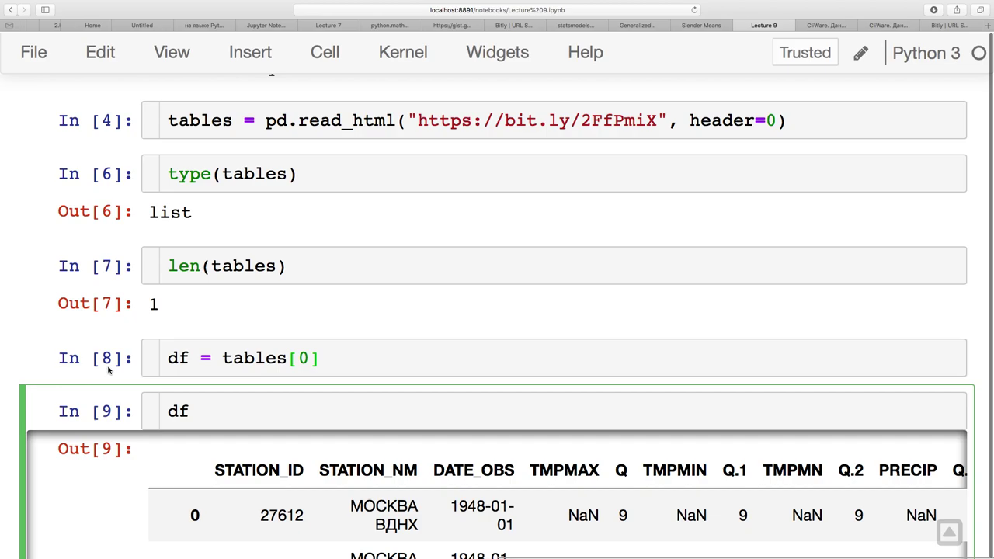
pyautogui.scroll(2, 128, 330)
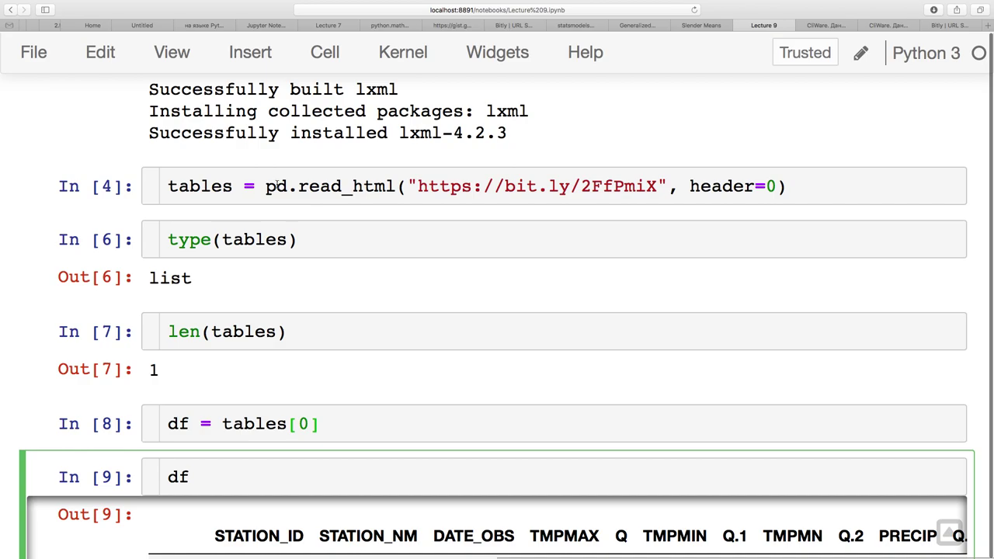
# Examine the df column headers, from STATION_ID and STATION_NM to the temperature and precipitation columns, and the first observation rows.
pyautogui.click(257, 423)
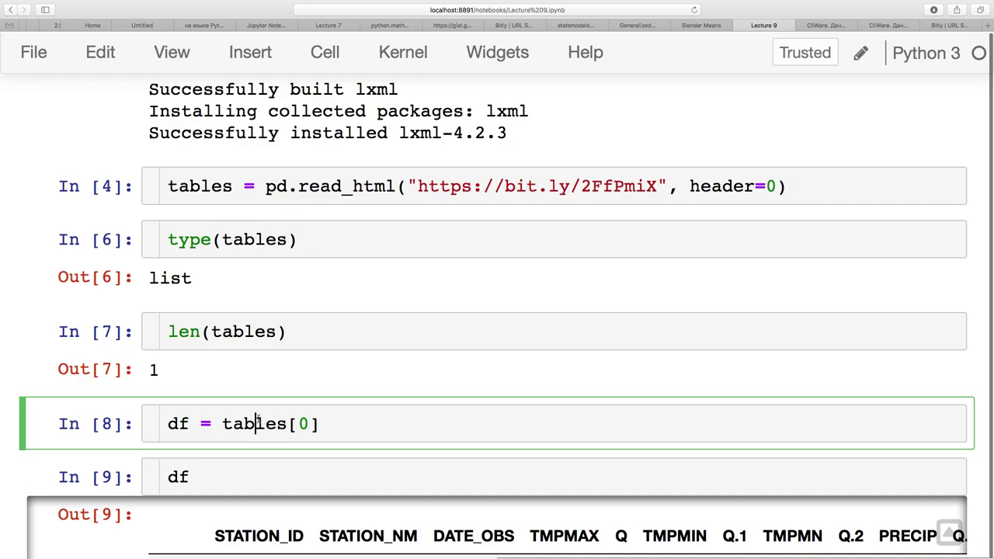
pyautogui.click(255, 471)
pyautogui.scroll(-5, 255, 471)
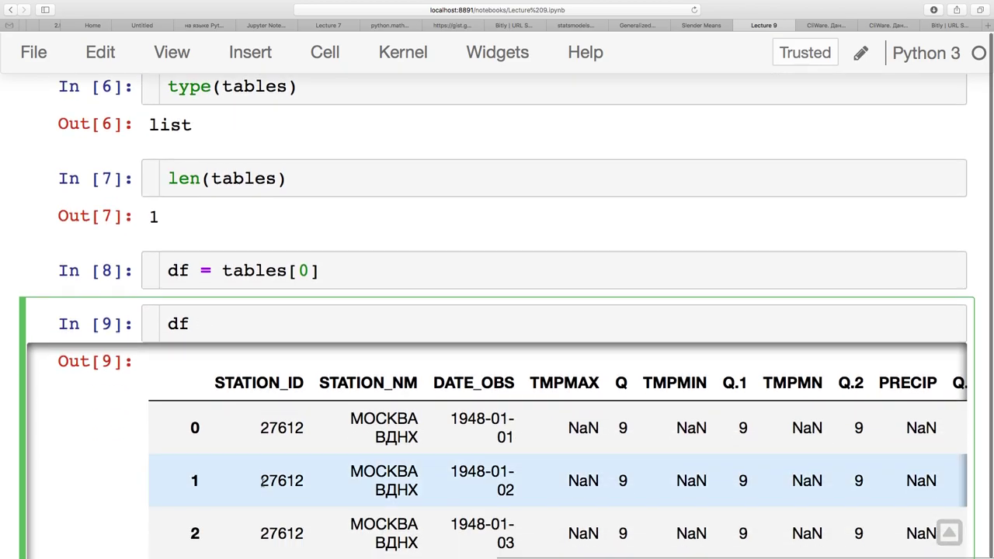
pyautogui.scroll(2, 262, 483)
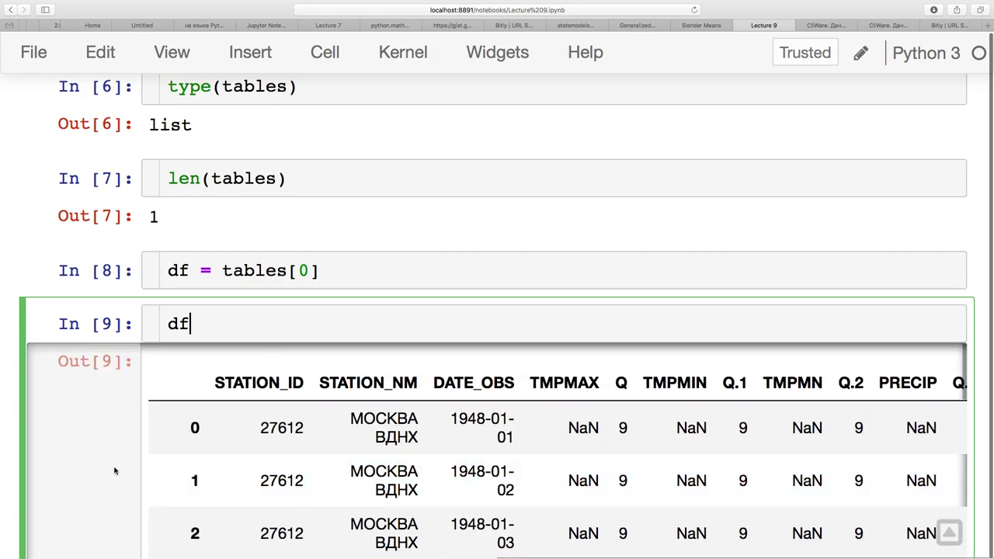
pyautogui.scroll(-1, 115, 470)
pyautogui.scroll(-1, 114, 470)
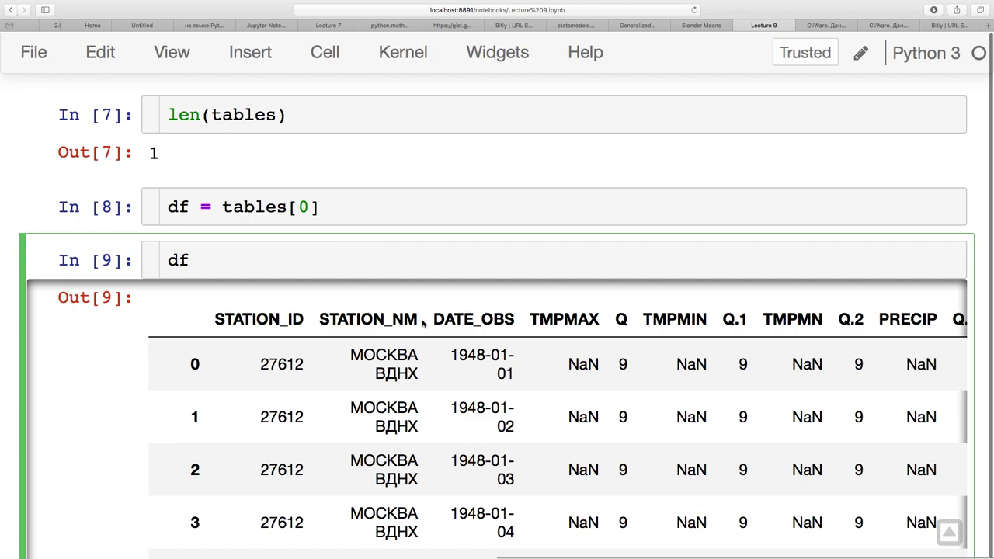
pyautogui.hscroll(2, 611, 373)
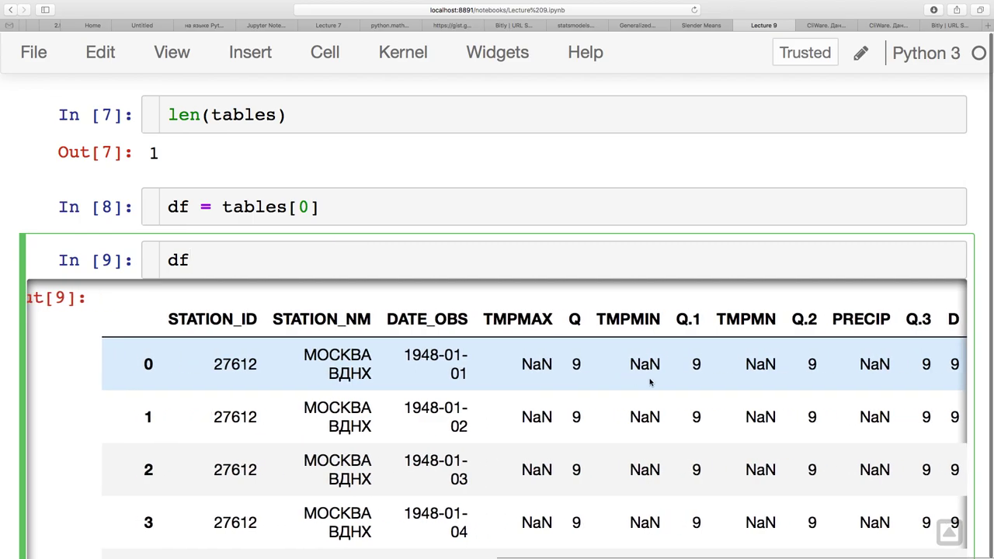
pyautogui.hscroll(-2, 650, 381)
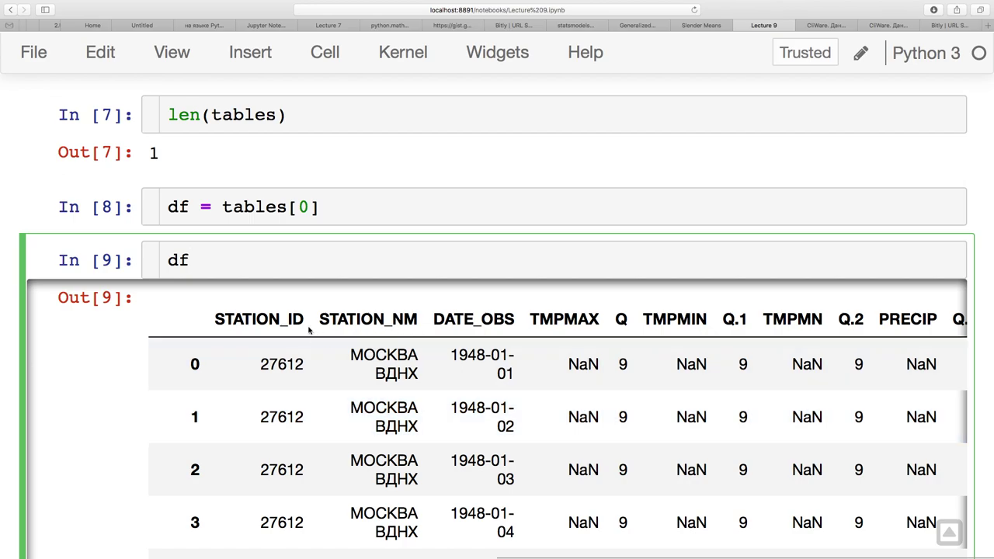
pyautogui.scroll(-2, 395, 427)
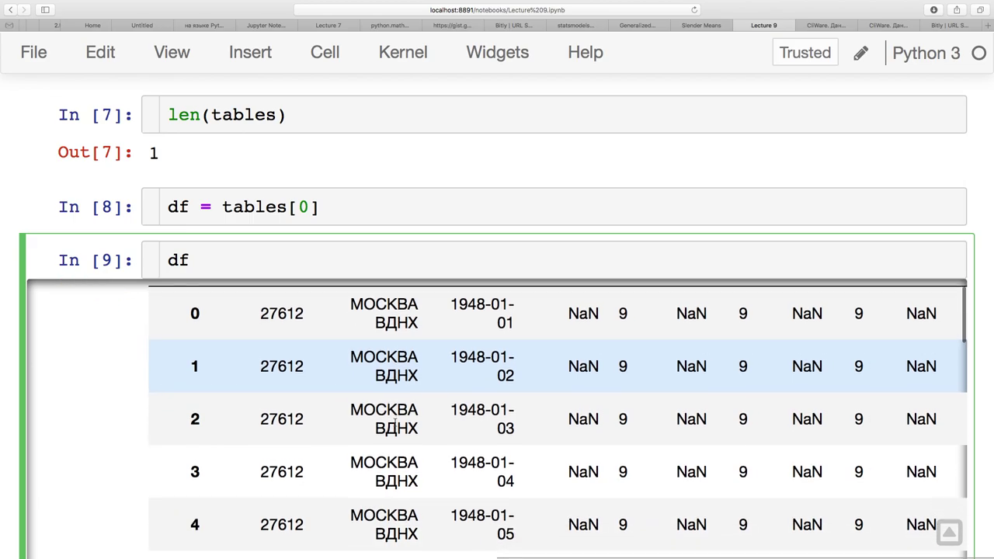
pyautogui.scroll(2, 395, 426)
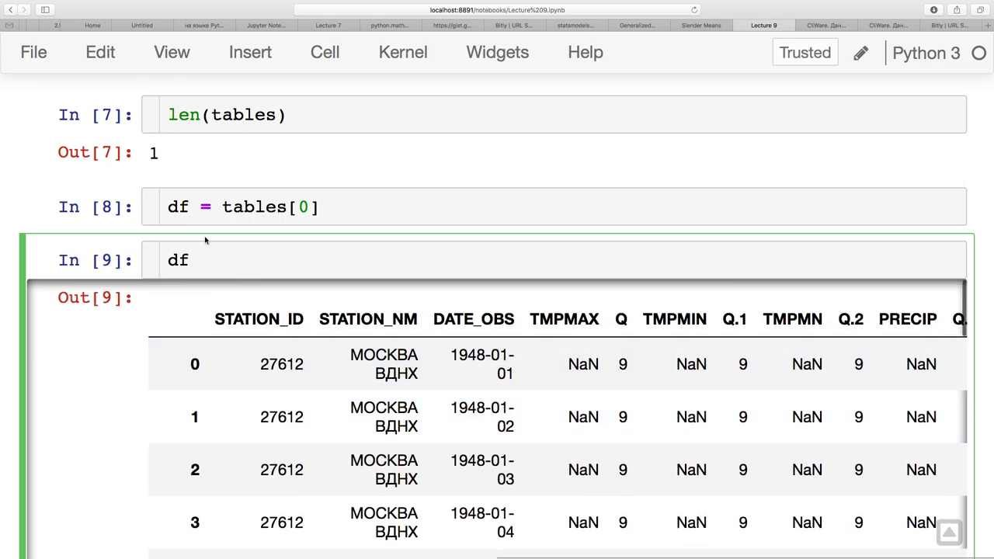
# Change the df cell to df.STATION_ID.value_counts() and run it to count the rows per station ID.
pyautogui.write('.STAT')
pyautogui.press('Tab')
pyautogui.press('Return')
pyautogui.write('.value_counts')
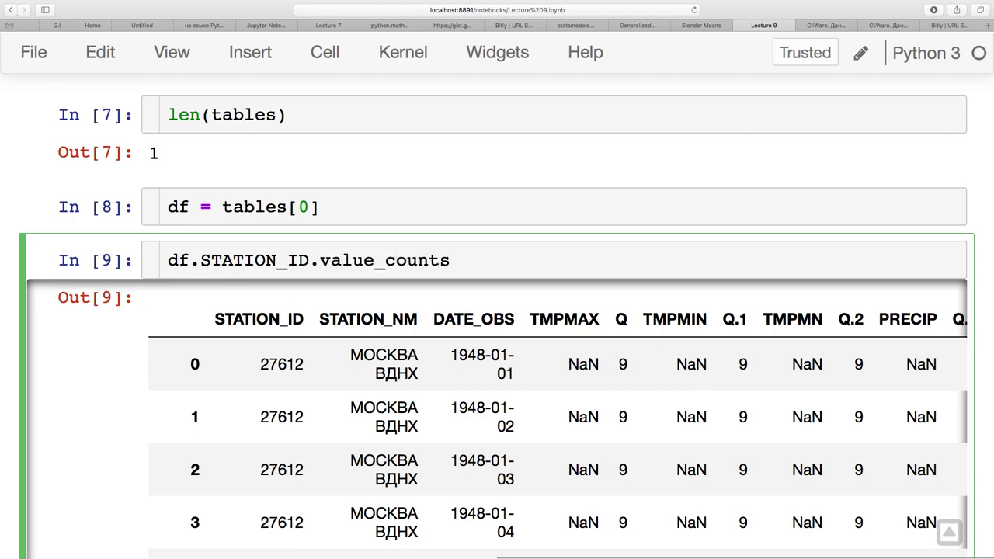
pyautogui.write('()')
pyautogui.hotkey('shift', 'Return')
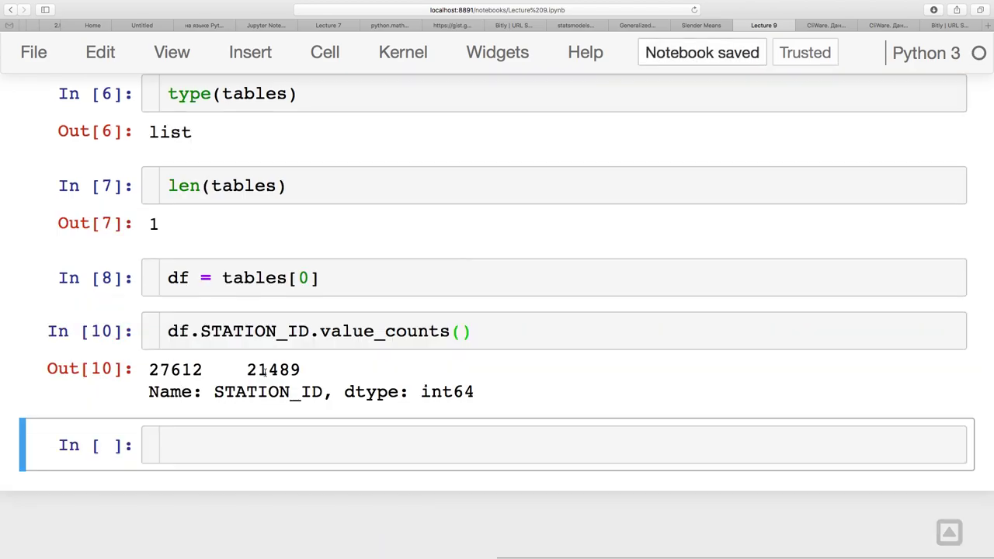
# Run df.STATION_NM.value_counts() in the new empty cell to count the rows per station name.
pyautogui.click(213, 435)
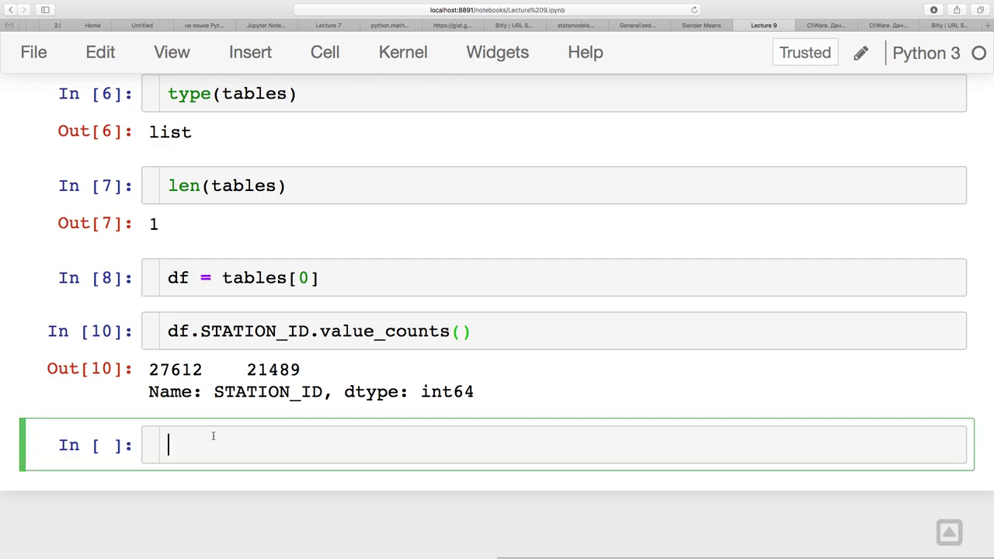
pyautogui.write('df.STA')
pyautogui.press('Tab')
pyautogui.press('Down')
pyautogui.press('Return')
pyautogui.write('.valu')
pyautogui.press('Tab')
pyautogui.press('Return')
pyautogui.write('(')
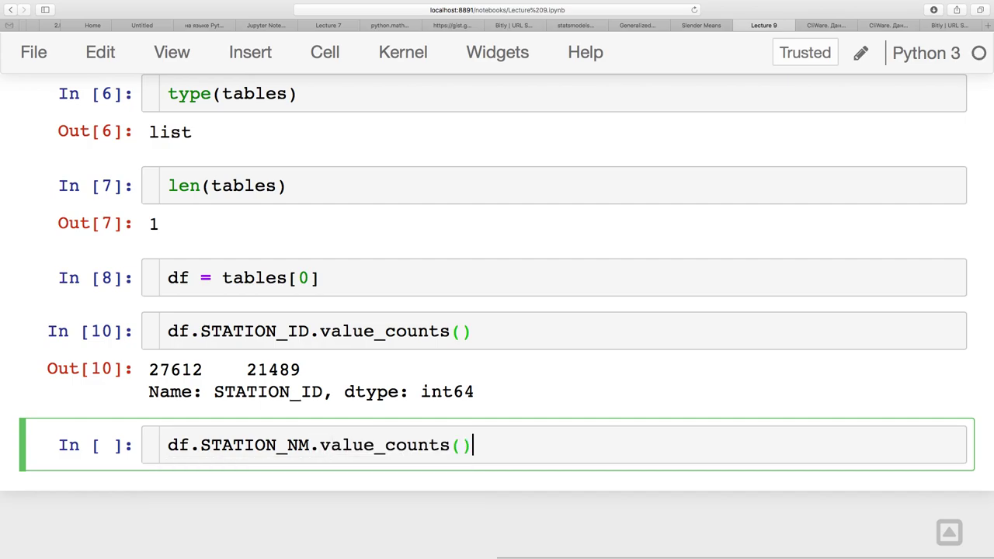
pyautogui.hotkey('shift', 'Return')
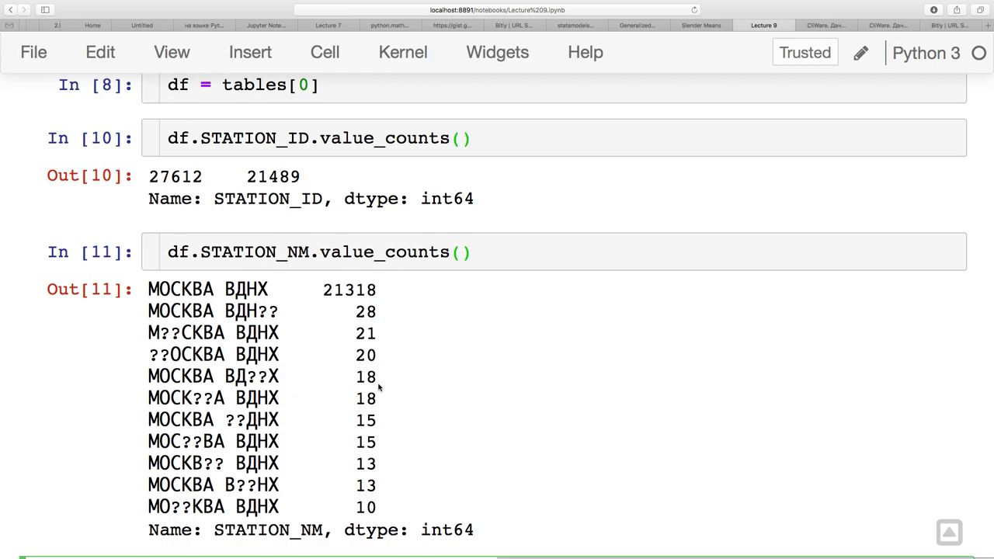
# Review the station name counts, then display df in the empty cell and examine its temperature, precipitation and Q columns.
pyautogui.scroll(-2, 382, 409)
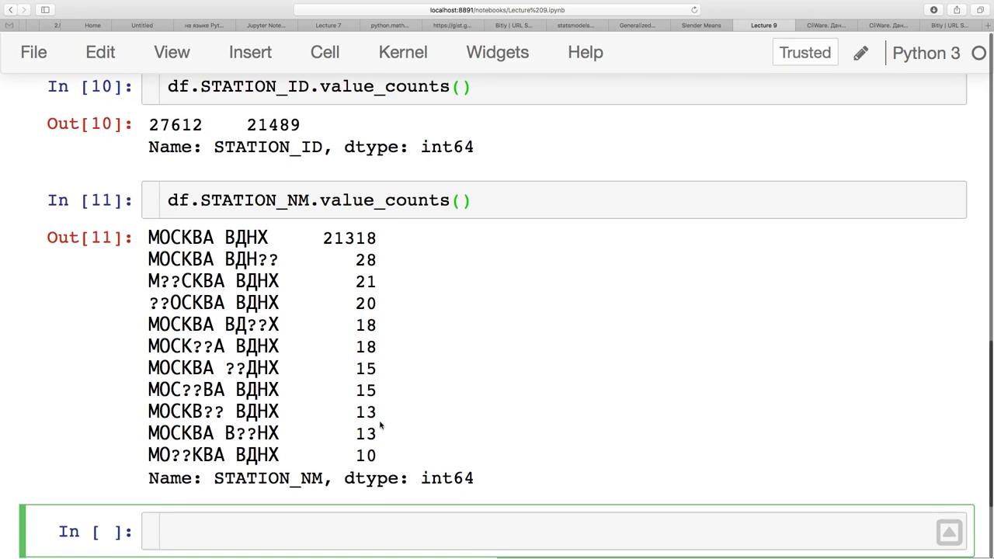
pyautogui.scroll(2, 347, 353)
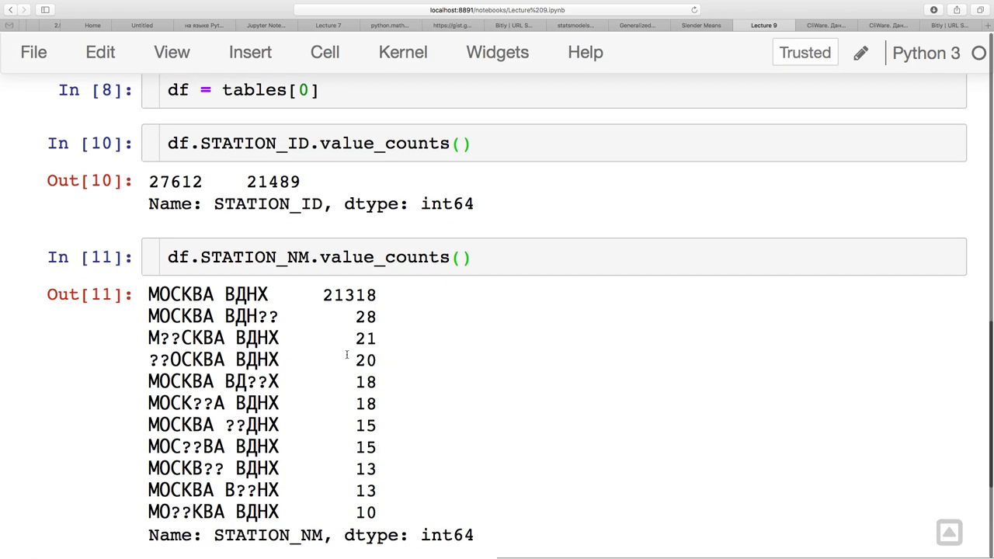
pyautogui.click(258, 261)
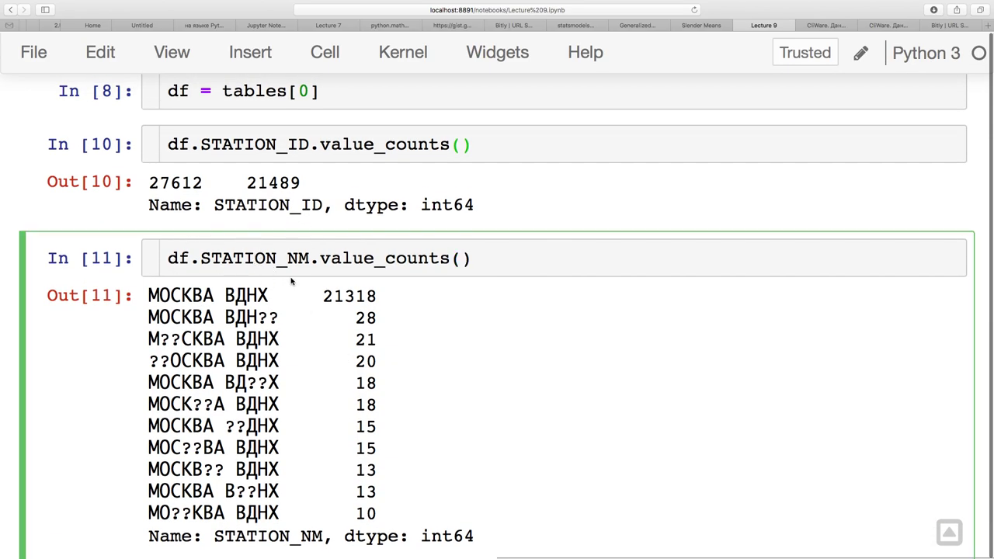
pyautogui.scroll(-2, 303, 299)
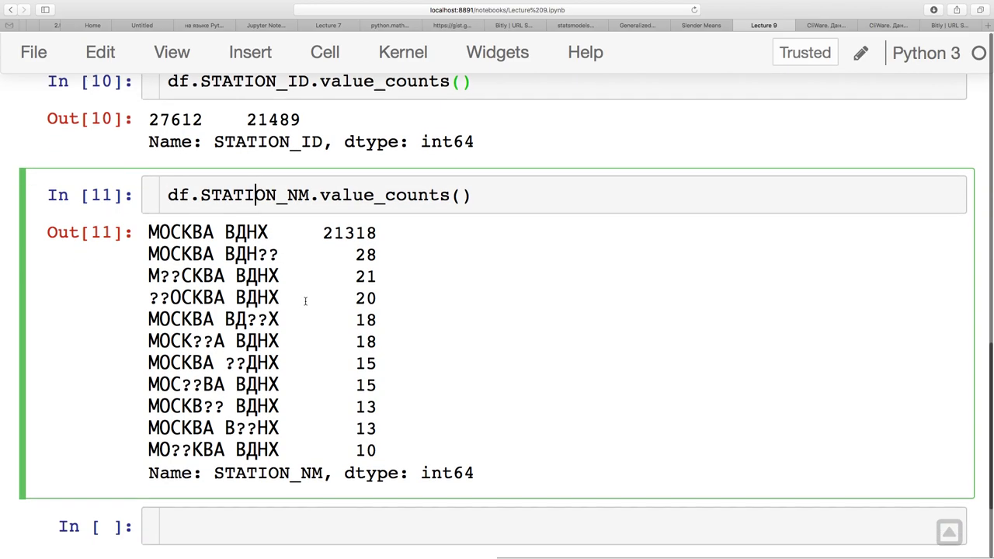
pyautogui.click(268, 508)
pyautogui.write('df')
pyautogui.hotkey('shift', 'Return')
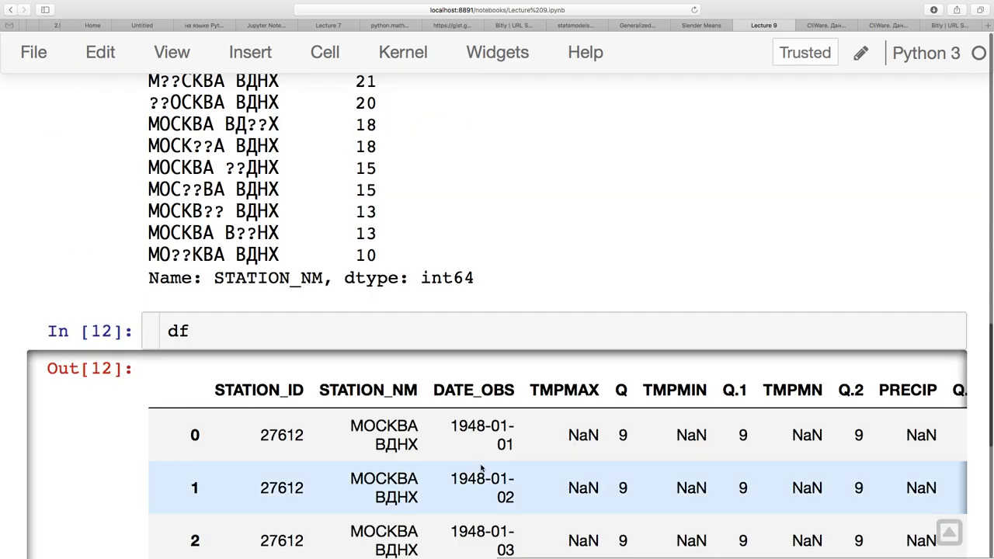
pyautogui.hscroll(2, 582, 455)
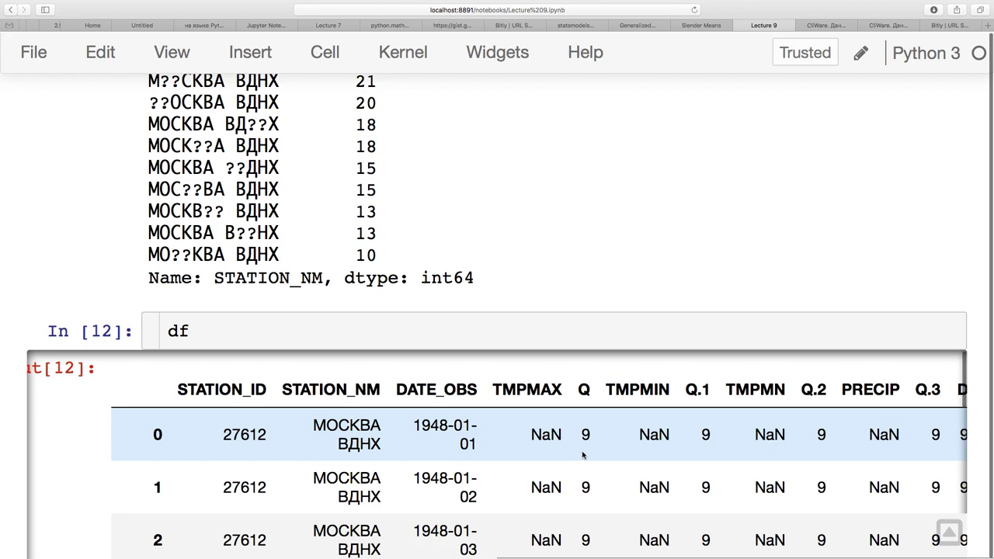
pyautogui.hscroll(1, 582, 455)
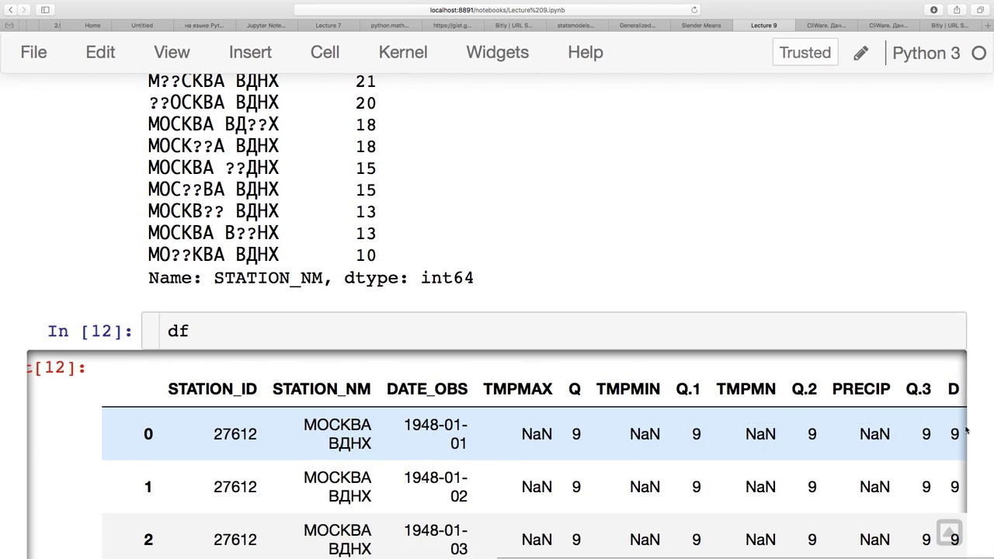
pyautogui.scroll(-10, 914, 444)
pyautogui.scroll(-5, 914, 444)
pyautogui.scroll(15, 777, 388)
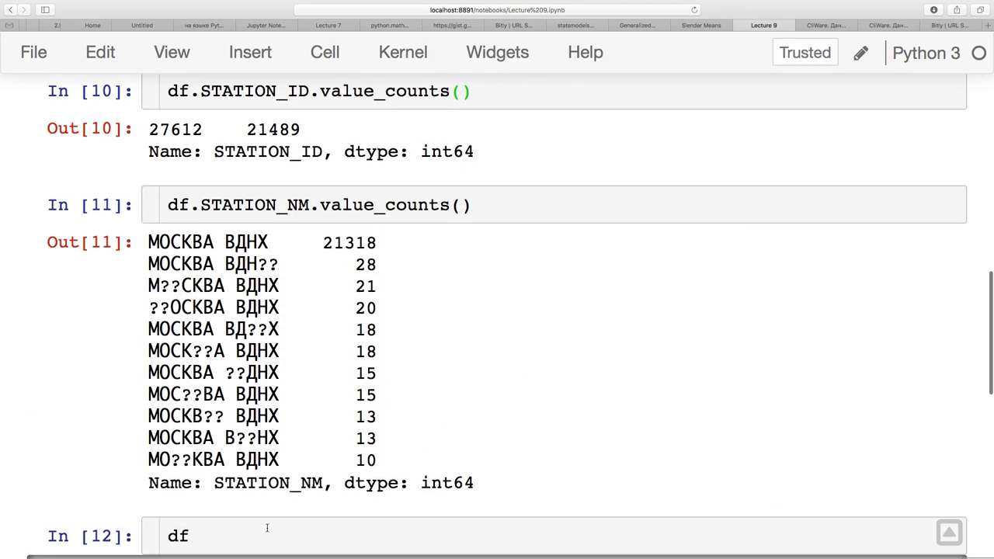
# Change the df cell to df.Q.value_counts() and run it to count the values of the Q column.
pyautogui.click(266, 528)
pyautogui.write('.Q.valu')
pyautogui.press('Tab')
pyautogui.press('Return')
pyautogui.write('(')
pyautogui.hotkey('shift', 'Return')
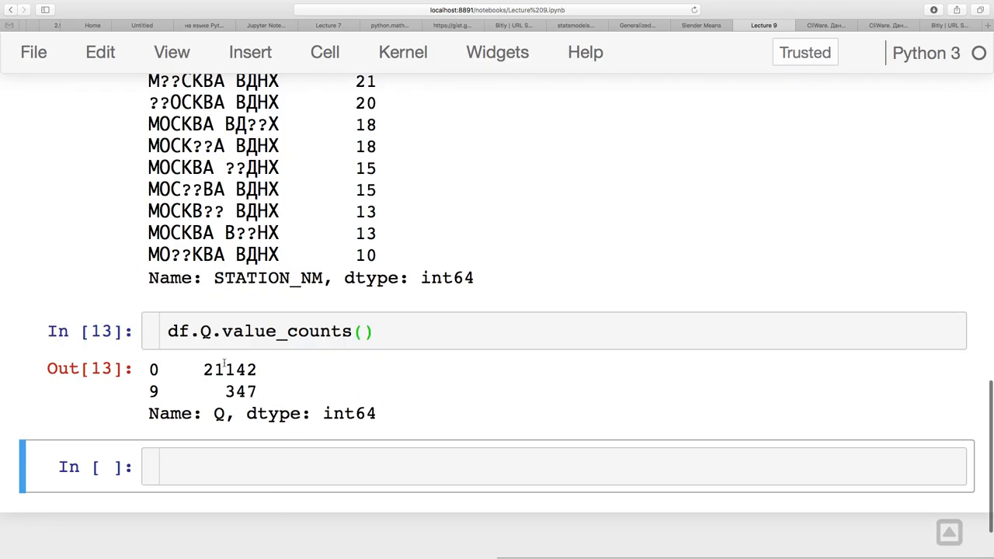
# Try to count the second quality column's values by running the cell as df.Q1.value_counts().
pyautogui.click(210, 334)
pyautogui.write('1')
pyautogui.hotkey('shift', 'Return')
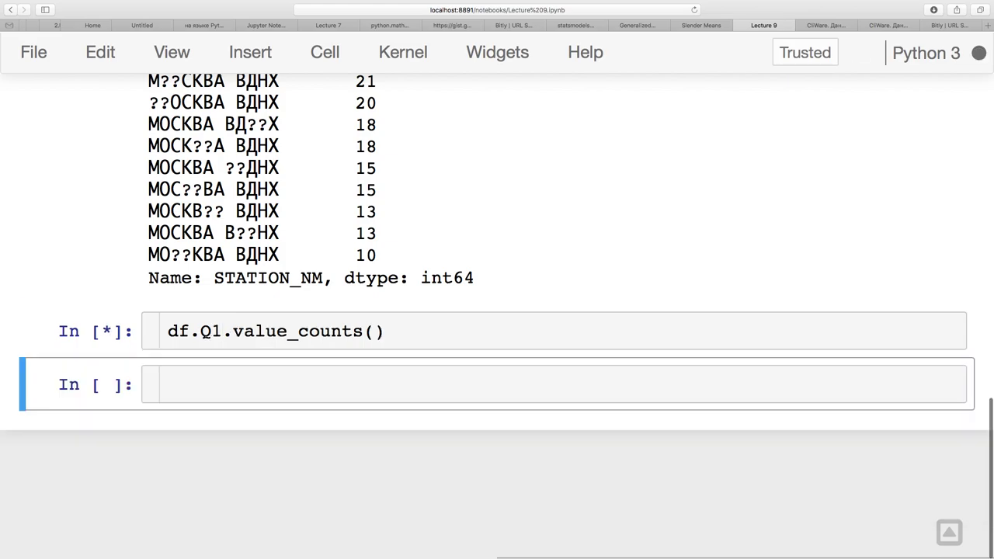
# Rewrite the cell as df['Q.1'].value_counts() using bracket notation for the column name, and run it.
pyautogui.click(222, 332)
pyautogui.press('BackSpace')
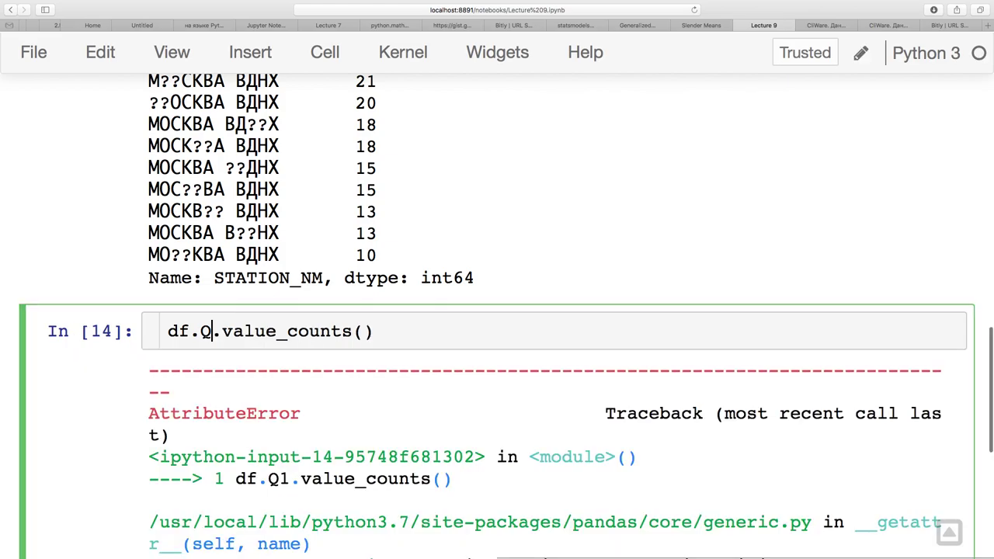
pyautogui.press('BackSpace')
pyautogui.write('[')
pyautogui.press('BackSpace')
pyautogui.press('BackSpace')
pyautogui.write("['Q.1'")
pyautogui.press('Right')
pyautogui.press('Left')
pyautogui.write(']')
pyautogui.hotkey('shift', 'Return')
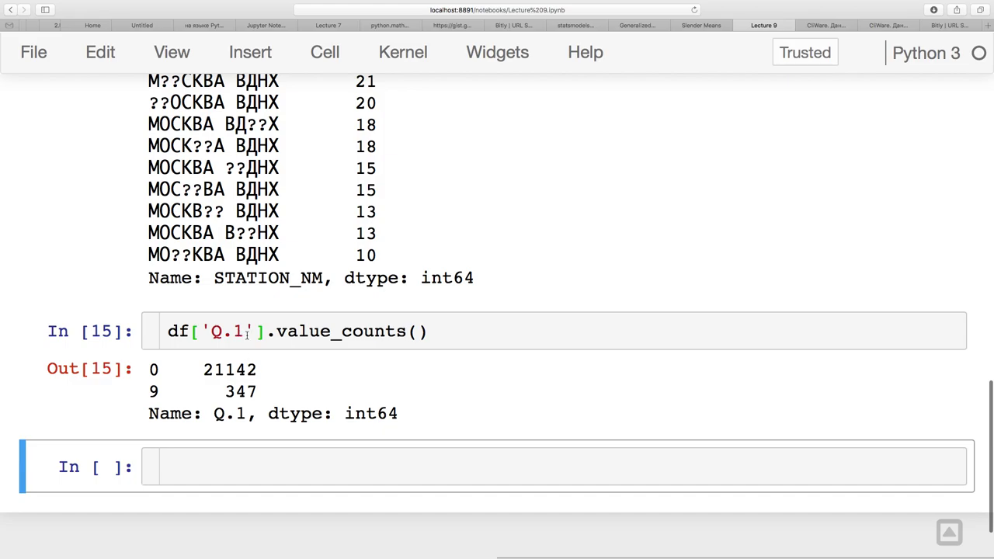
# Delete the cell that counts the Q.1 values.
pyautogui.click(247, 333)
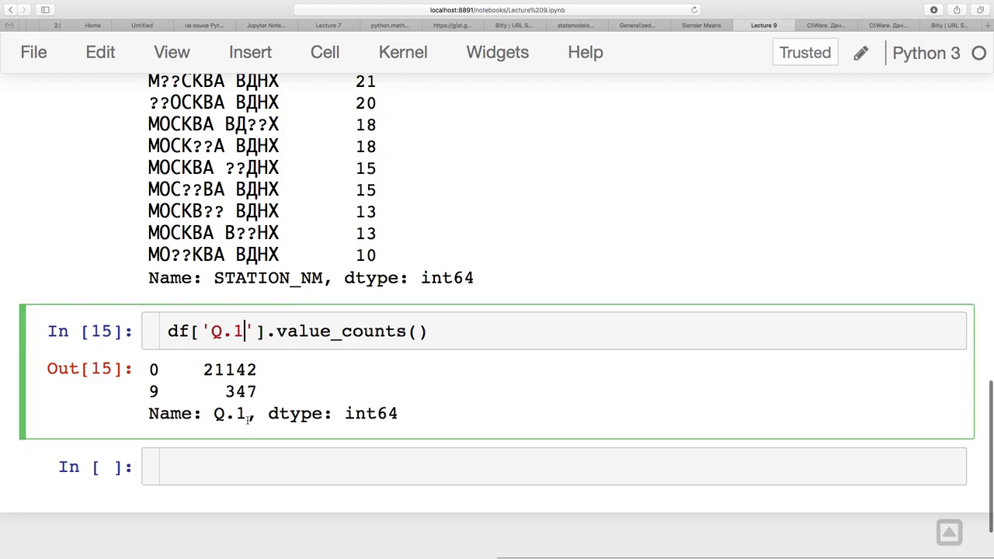
pyautogui.press('BackSpace')
pyautogui.write('1')
pyautogui.press('Escape')
pyautogui.press('d')
pyautogui.press('d')
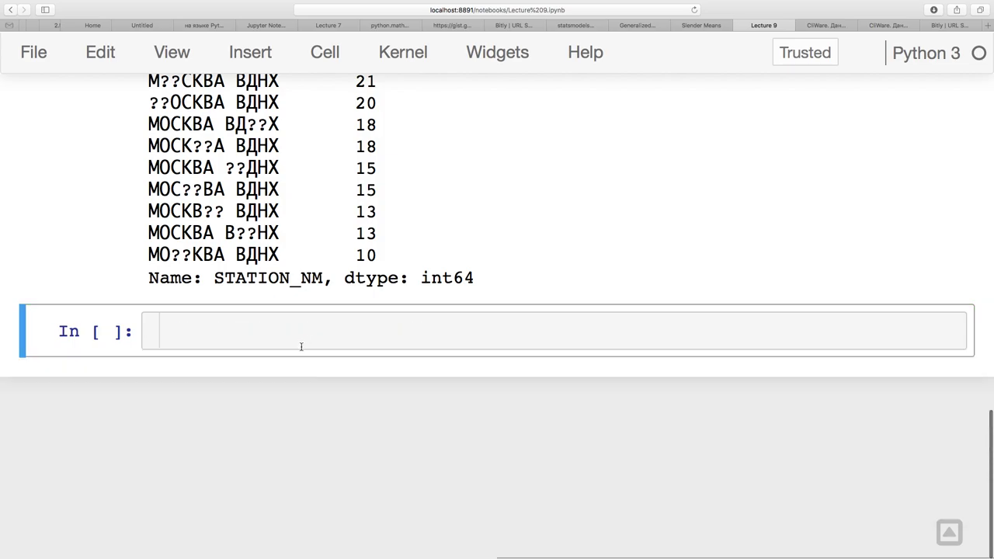
# Display df in the empty last cell and examine its columns through Q.3.
pyautogui.scroll(10, 301, 348)
pyautogui.scroll(-10, 300, 346)
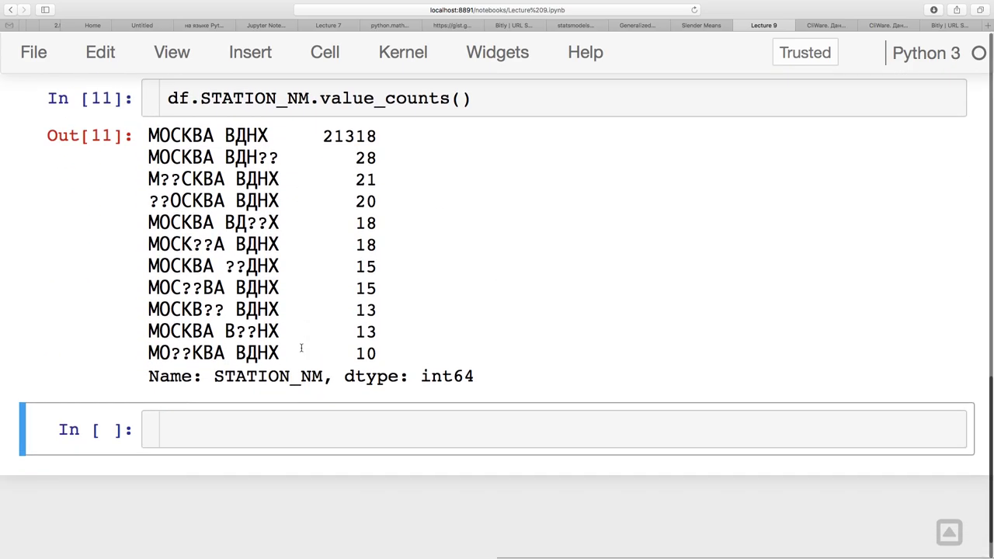
pyautogui.click(276, 393)
pyautogui.write('df')
pyautogui.hotkey('shift', 'Return')
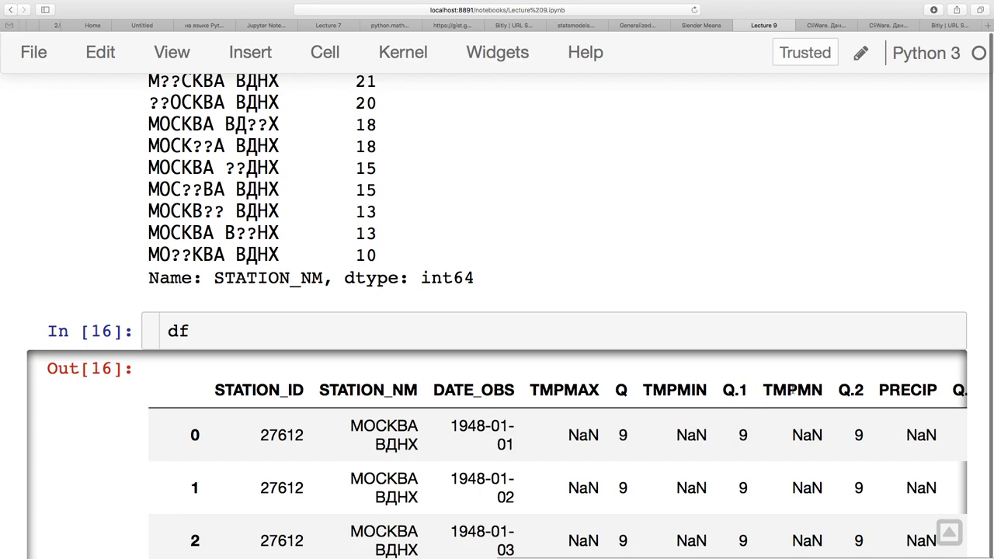
pyautogui.hscroll(3, 886, 391)
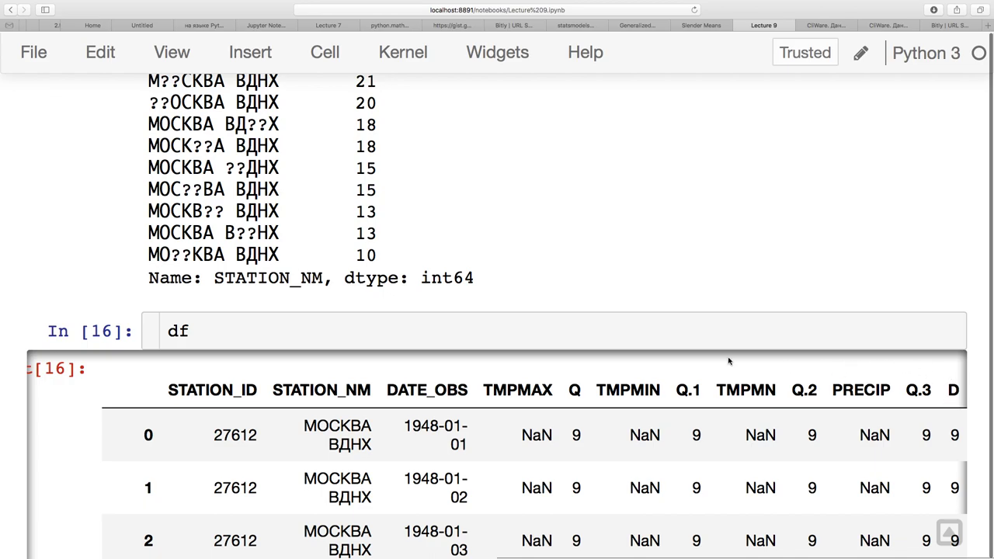
# Append a drop call with an opened list of quoted column names to the df = tables[0] assignment.
pyautogui.click(303, 326)
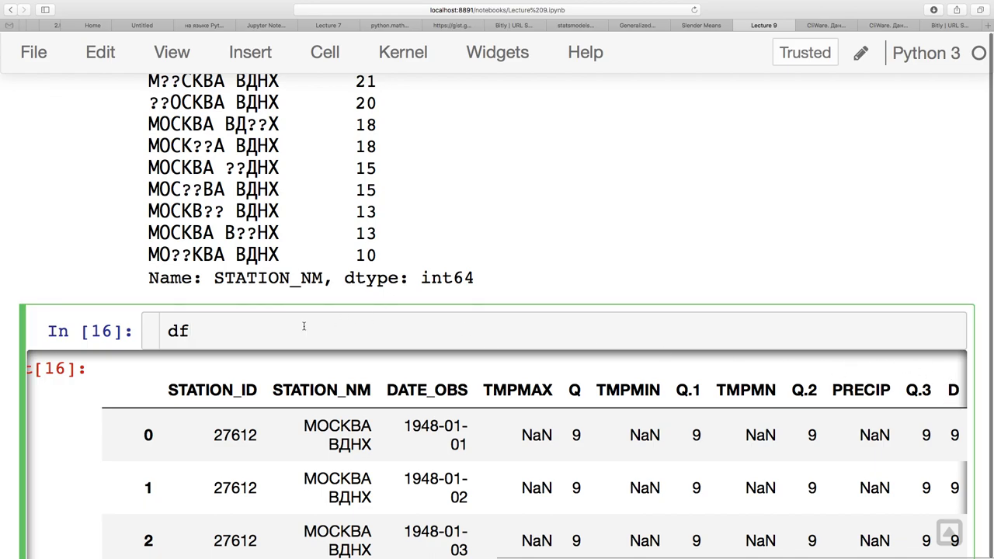
pyautogui.scroll(6, 418, 226)
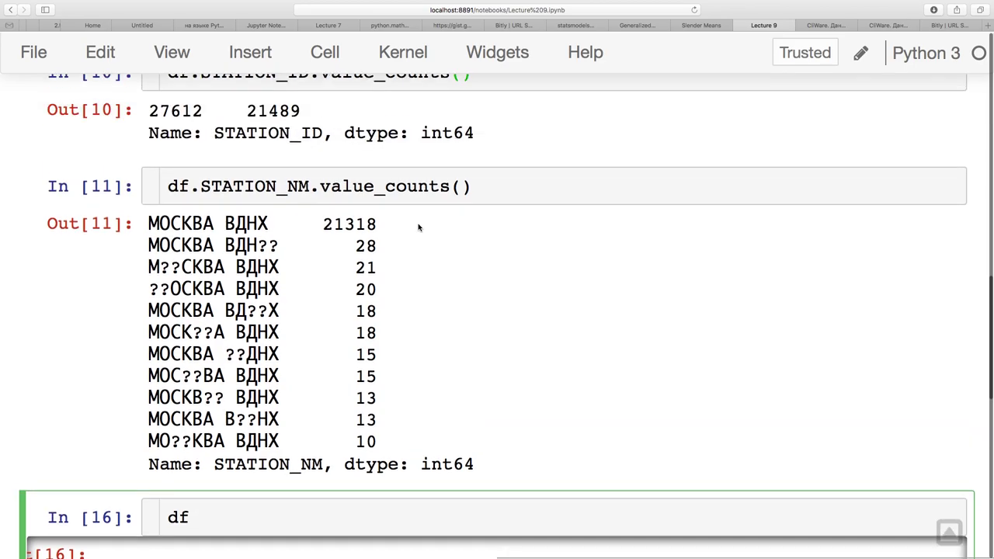
pyautogui.scroll(2, 418, 227)
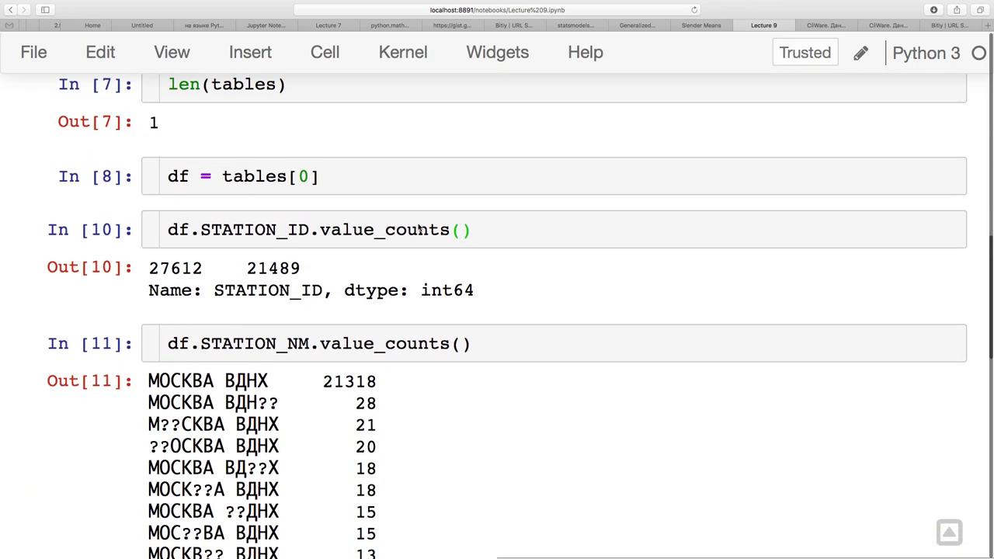
pyautogui.click(362, 190)
pyautogui.write('.dr')
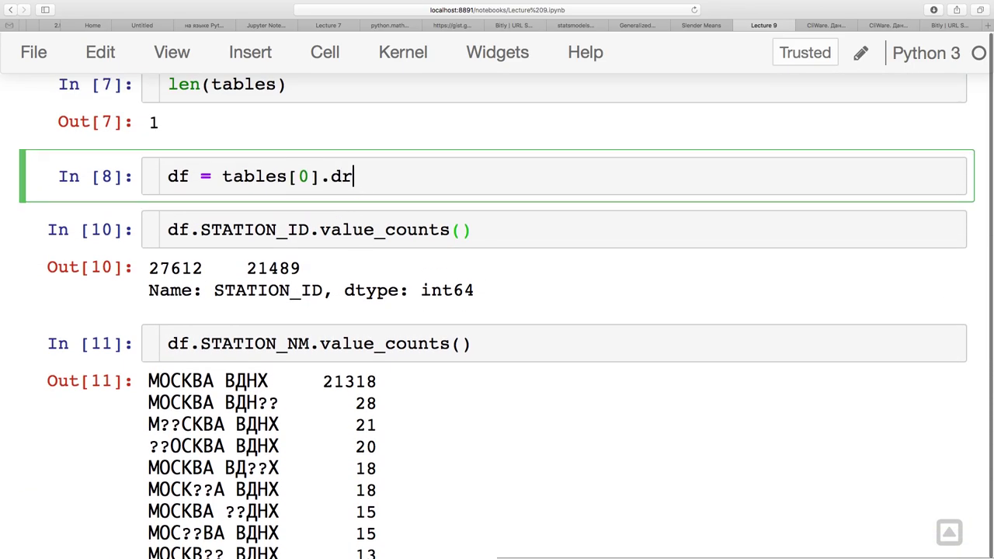
pyautogui.write("op(['")
# Copy the STATION_ID and STATION_NM headers from the df output into the list of the drop call, replacing its lone quote.
pyautogui.scroll(-15, 433, 360)
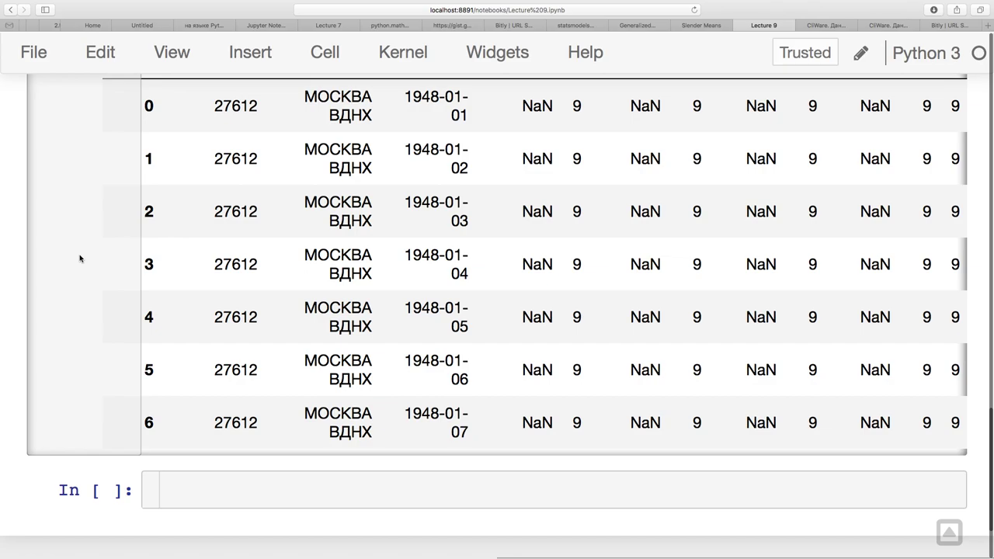
pyautogui.scroll(3, 80, 257)
pyautogui.moveTo(184, 154); pyautogui.dragTo(299, 153)
pyautogui.press('super+c')
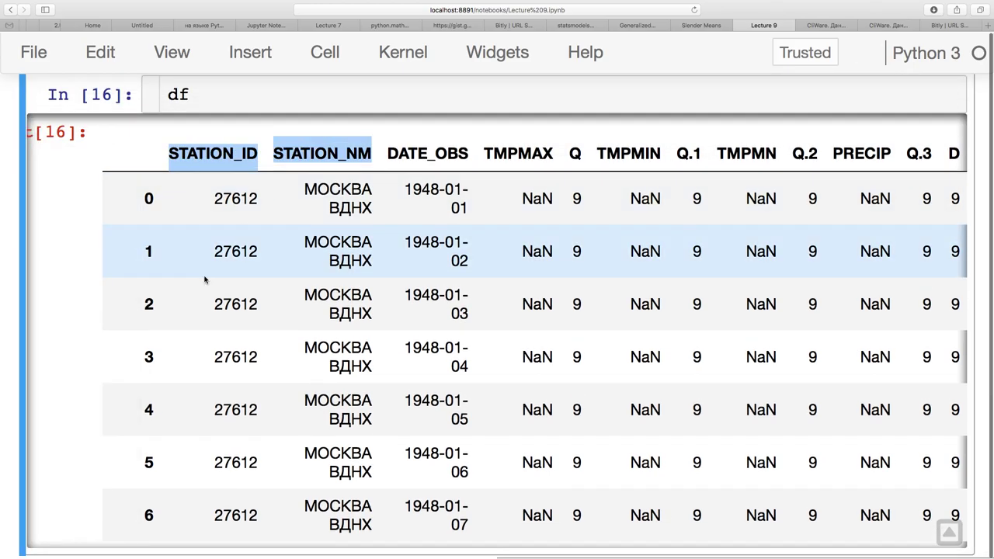
pyautogui.scroll(8, 95, 282)
pyautogui.scroll(8, 95, 283)
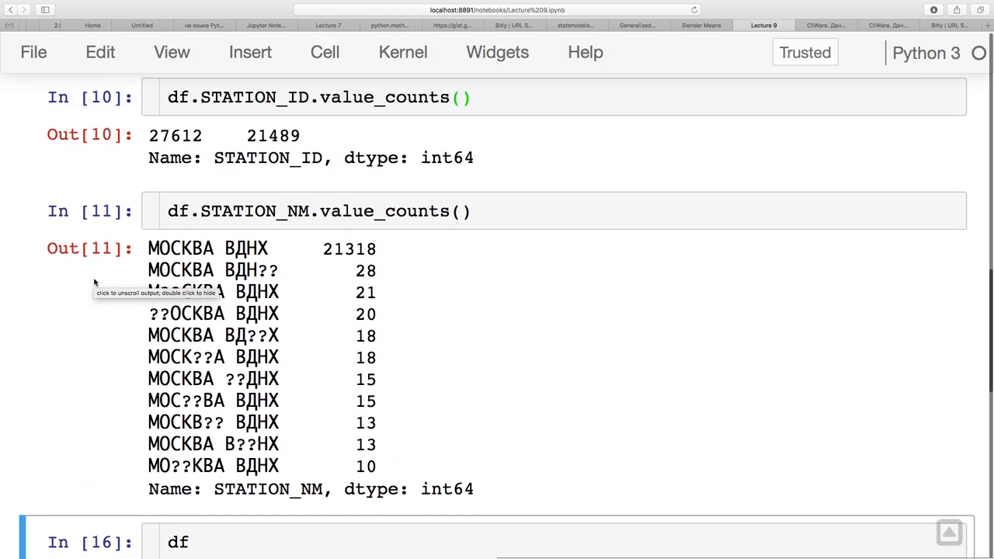
pyautogui.click(413, 145)
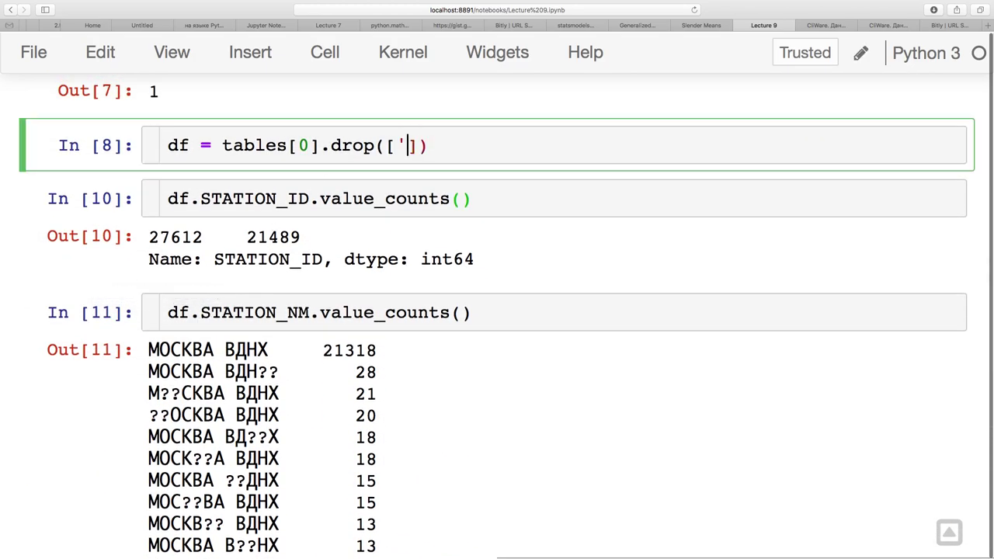
pyautogui.press('BackSpace')
pyautogui.press('super+v')
# Format the pasted names in the drop call as the quoted, comma-separated items 'STATION_ID', 'STATION_NM'.
pyautogui.click(398, 145)
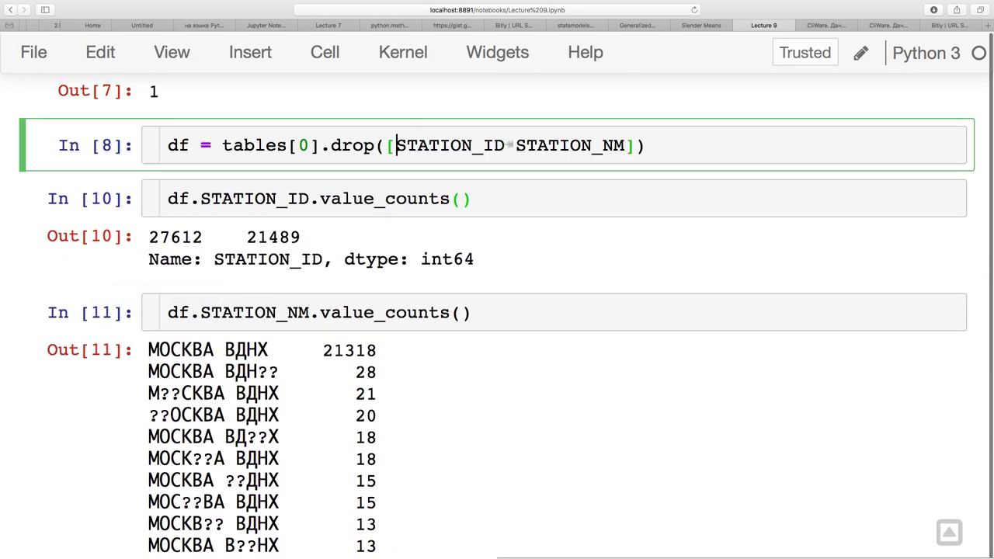
pyautogui.write("'")
pyautogui.click(515, 145)
pyautogui.keyDown('shift'); pyautogui.click(556, 145); pyautogui.keyUp('shift')
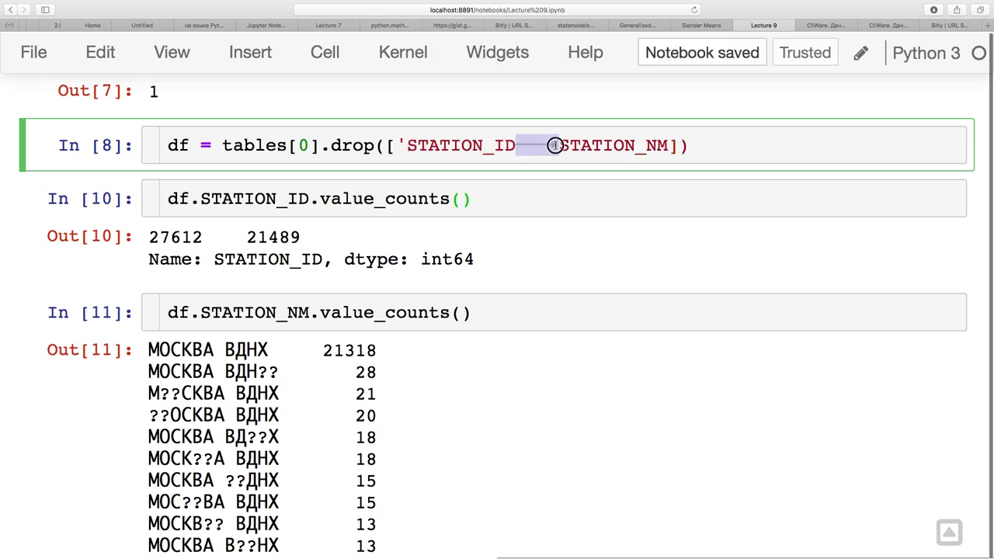
pyautogui.write("', '")
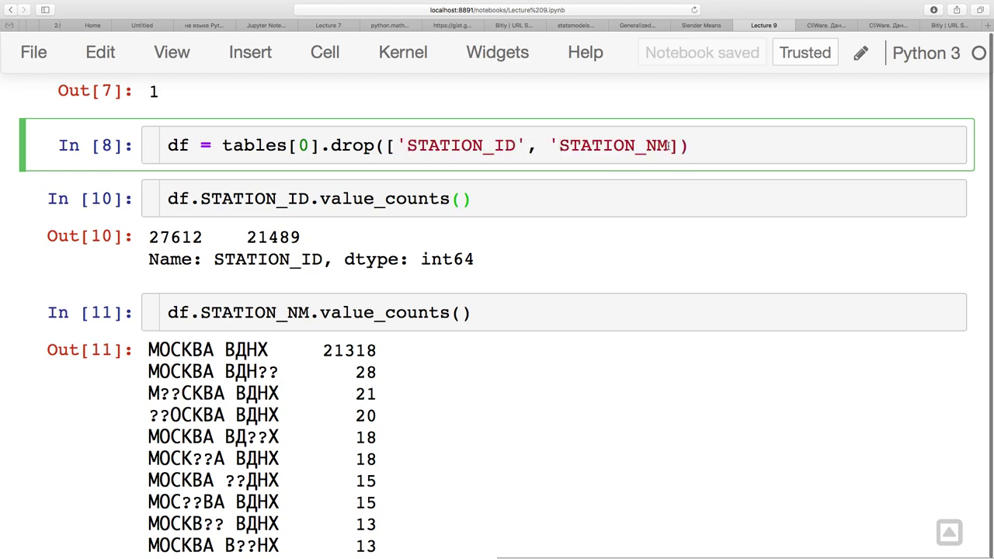
pyautogui.write("'")
# Insert a cell above the STATION_ID counts and run df[['TMPMIN', 'TMPMAX']] in it.
pyautogui.click(509, 198)
pyautogui.press('Escape')
pyautogui.write("adf[['")
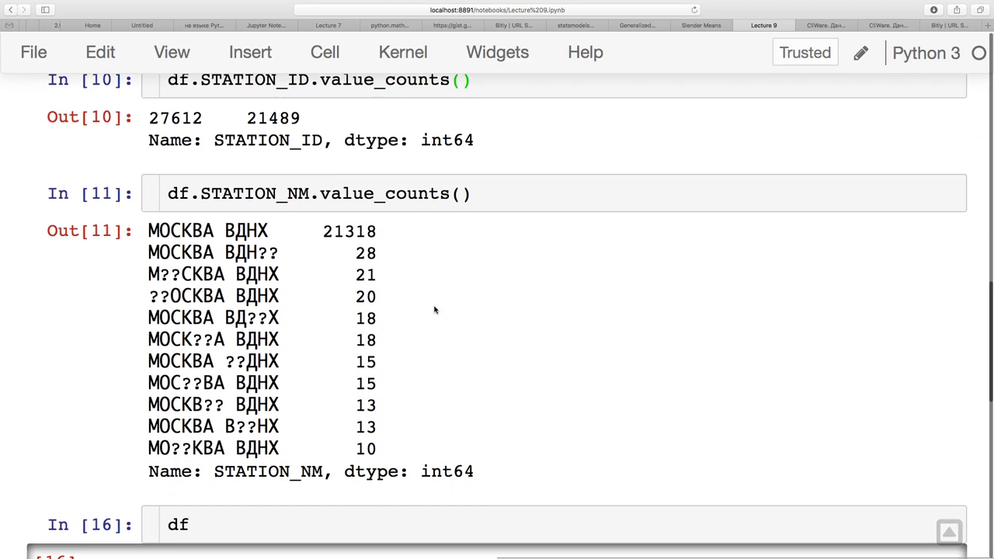
pyautogui.scroll(-3, 435, 311)
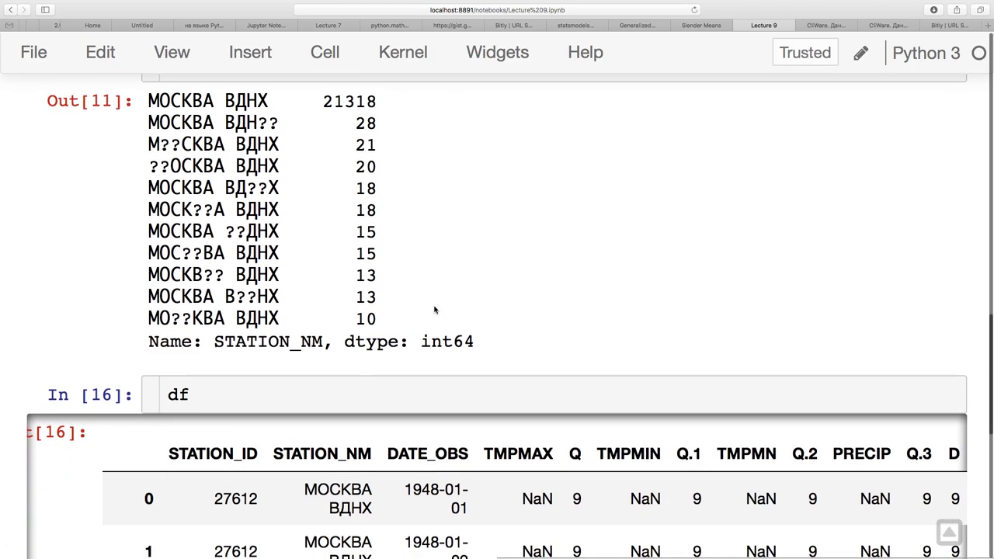
pyautogui.scroll(3, 435, 311)
pyautogui.write('TMP')
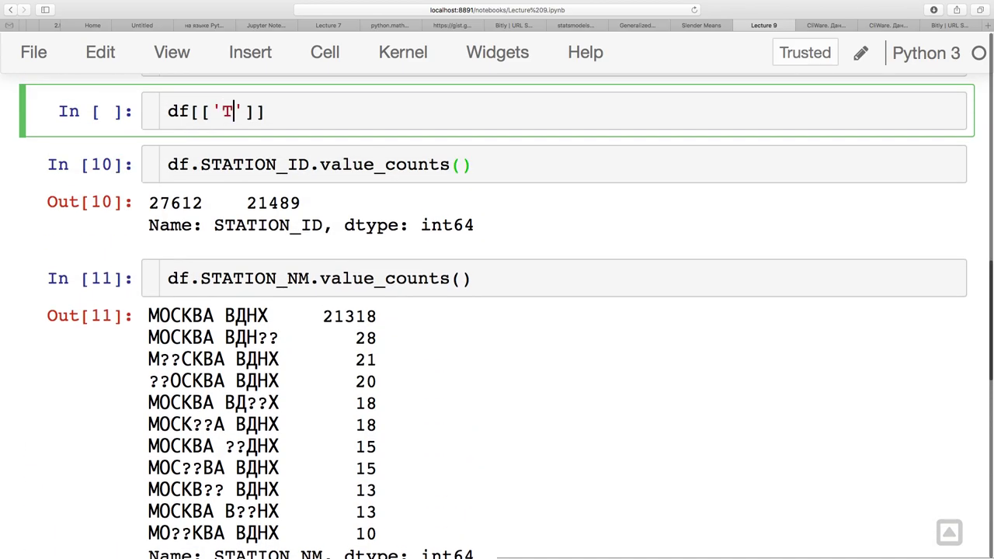
pyautogui.write("MIN', TM")
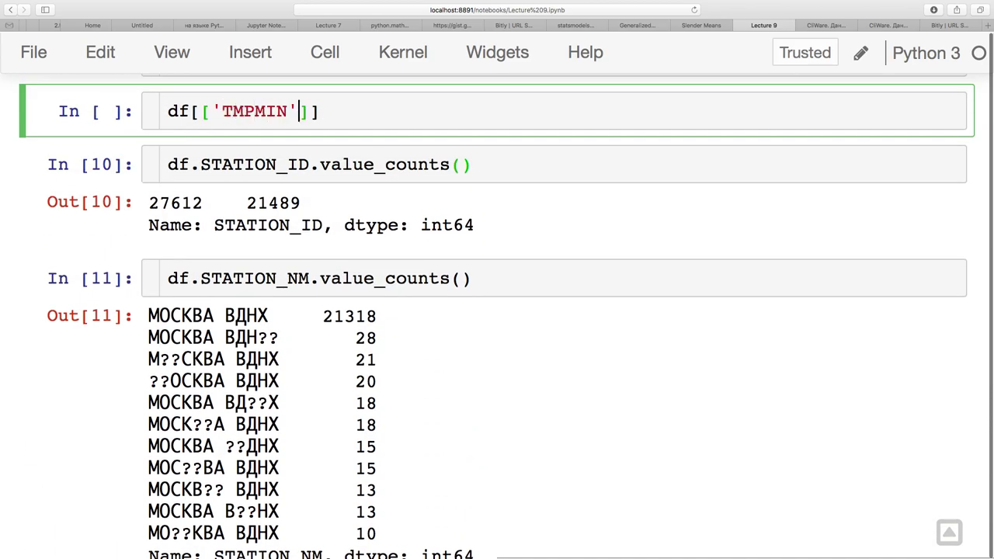
pyautogui.press('BackSpace')
pyautogui.press('BackSpace')
pyautogui.write("'TMPMAX")
pyautogui.hotkey('shift', 'Return')
pyautogui.scroll(2, 452, 334)
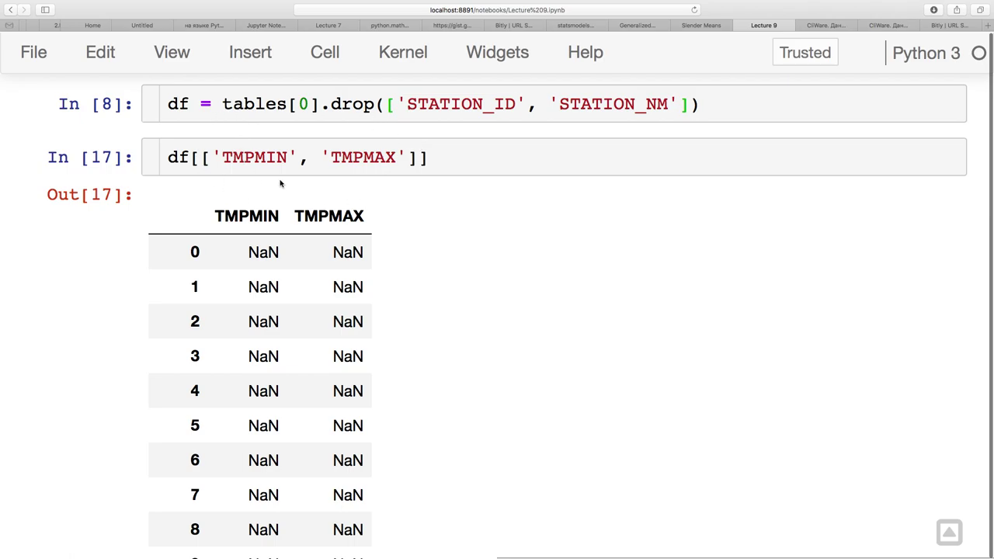
# Delete the cell that selects the TMPMIN and TMPMAX columns.
pyautogui.click(239, 158)
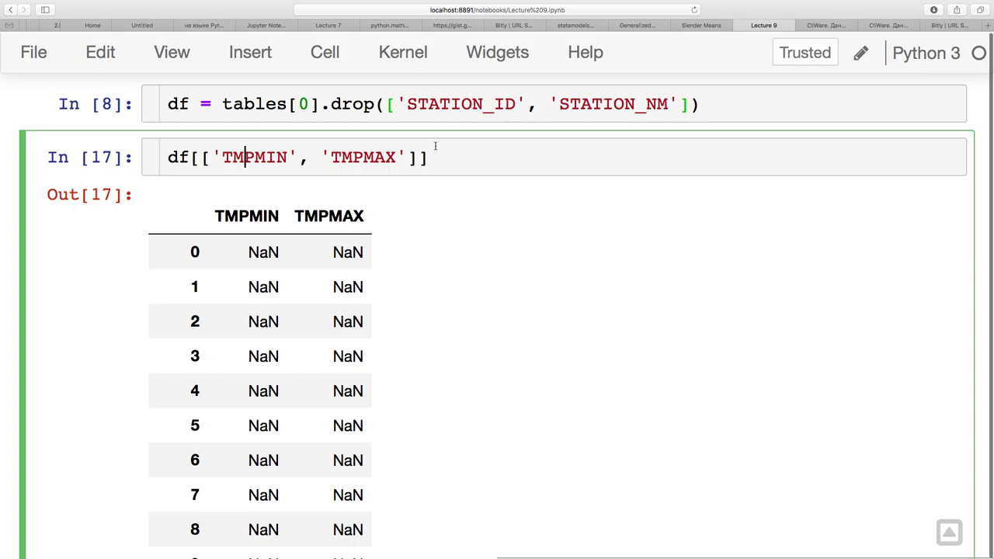
pyautogui.press('Escape')
pyautogui.press('d')
pyautogui.press('d')
# Append 'Q' and 'Q.1' after 'STATION_NM' in the drop call's column list.
pyautogui.scroll(-3, 406, 313)
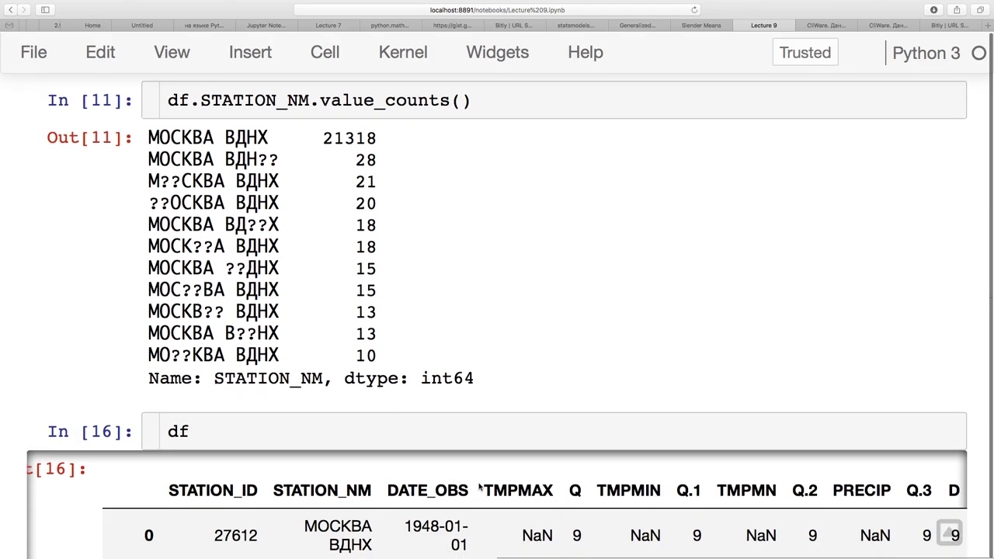
pyautogui.scroll(3, 560, 332)
pyautogui.scroll(1, 561, 332)
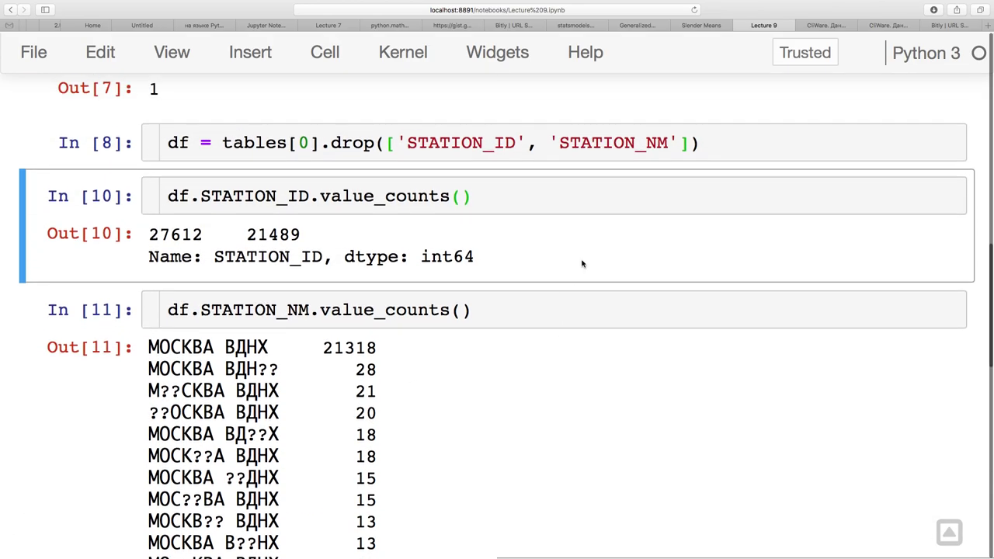
pyautogui.click(675, 142)
pyautogui.write(", 'Q")
pyautogui.write("', 'Q.!',")
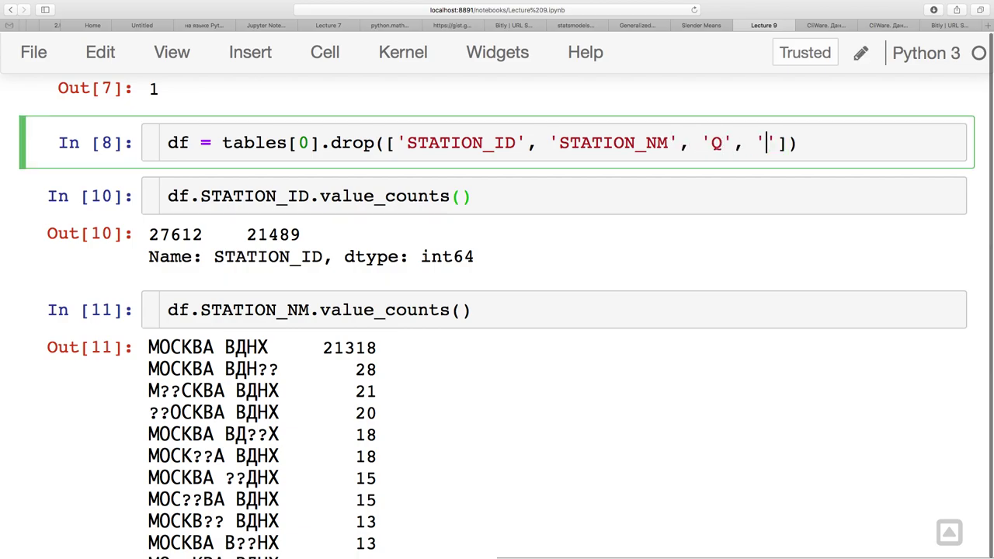
pyautogui.press('BackSpace')
pyautogui.press('BackSpace')
pyautogui.press('BackSpace')
pyautogui.write("1',")
# Continue the drop list on a new line with 'Q.2' and 'D', and run the cell.
pyautogui.press('Return')
pyautogui.write("'Q.8")
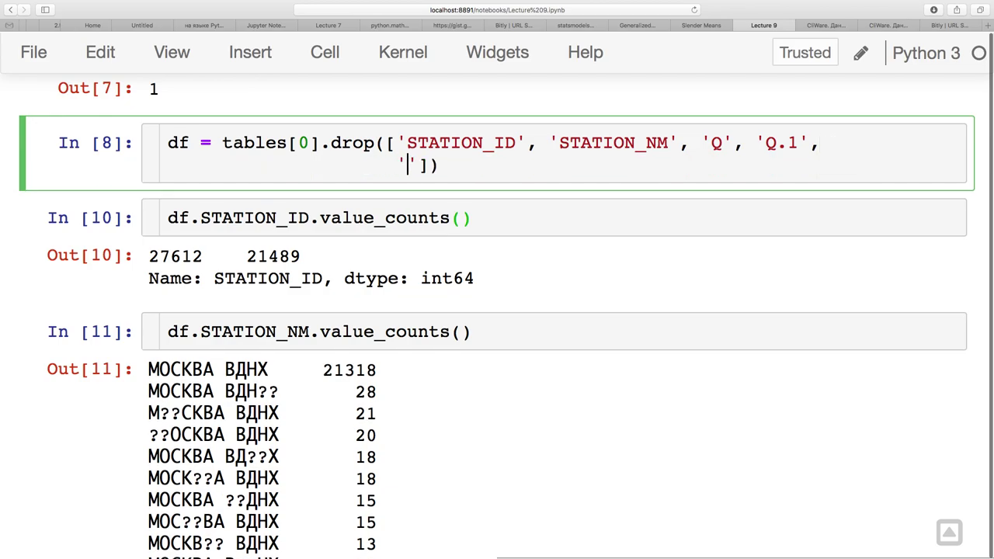
pyautogui.press('BackSpace')
pyautogui.write("2', 'D")
pyautogui.hotkey('shift', 'Return')
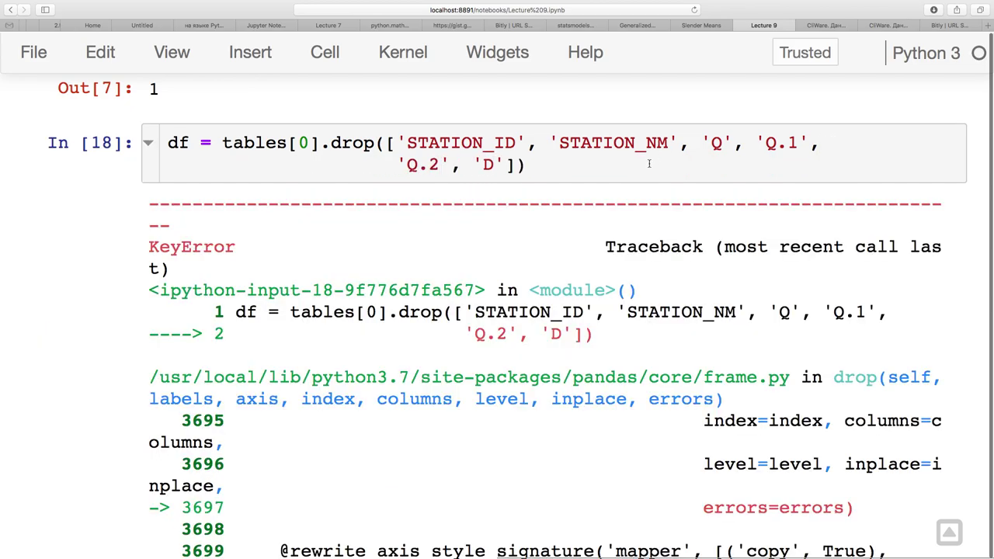
# Check the drop cell's traceback, add axis=1 as an argument after the column list, and rerun the cell.
pyautogui.scroll(-10, 540, 298)
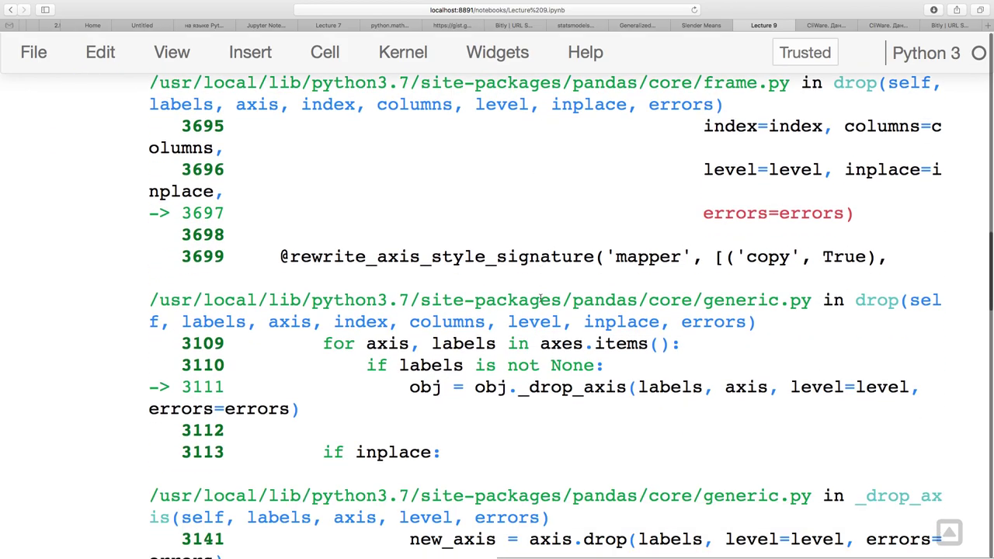
pyautogui.scroll(-2, 541, 298)
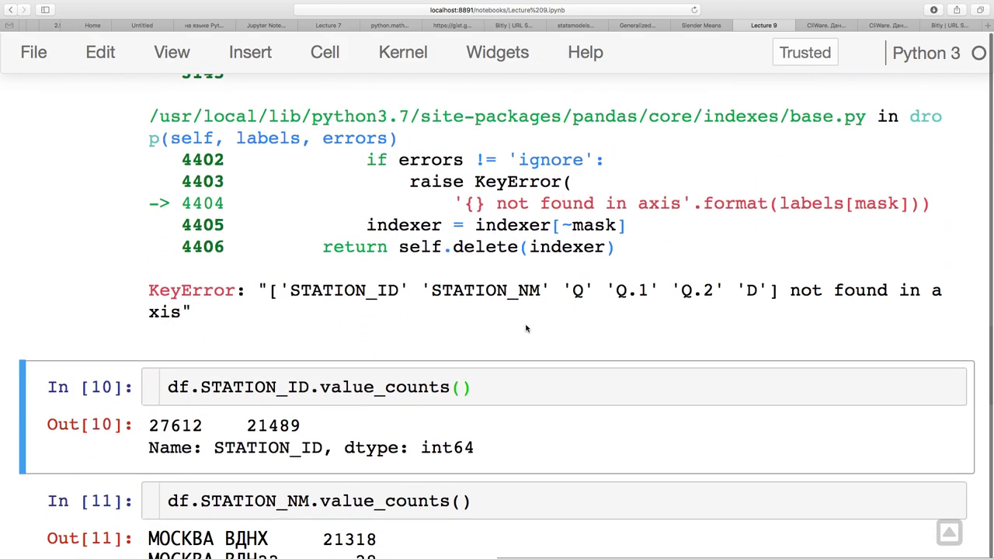
pyautogui.scroll(10, 528, 326)
pyautogui.scroll(1, 527, 329)
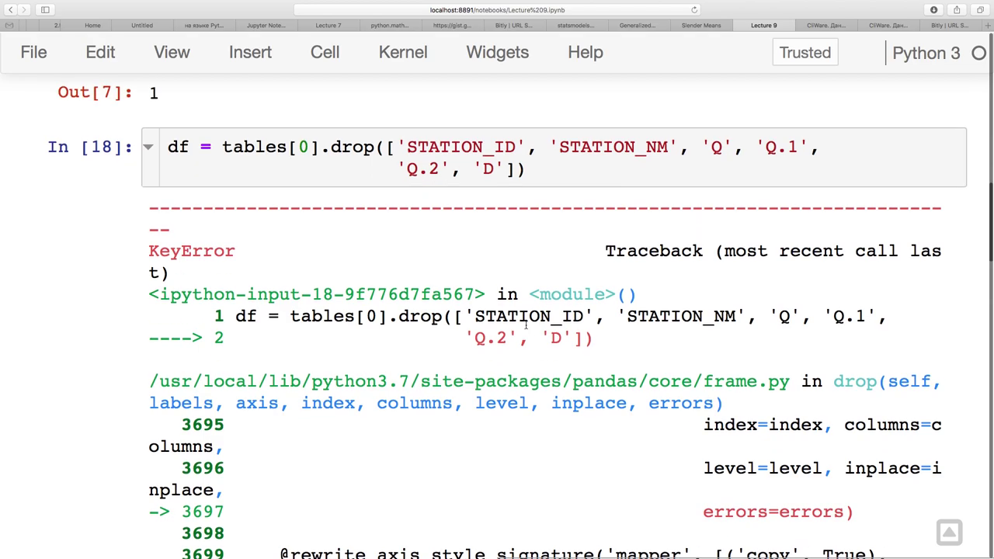
pyautogui.scroll(-10, 526, 326)
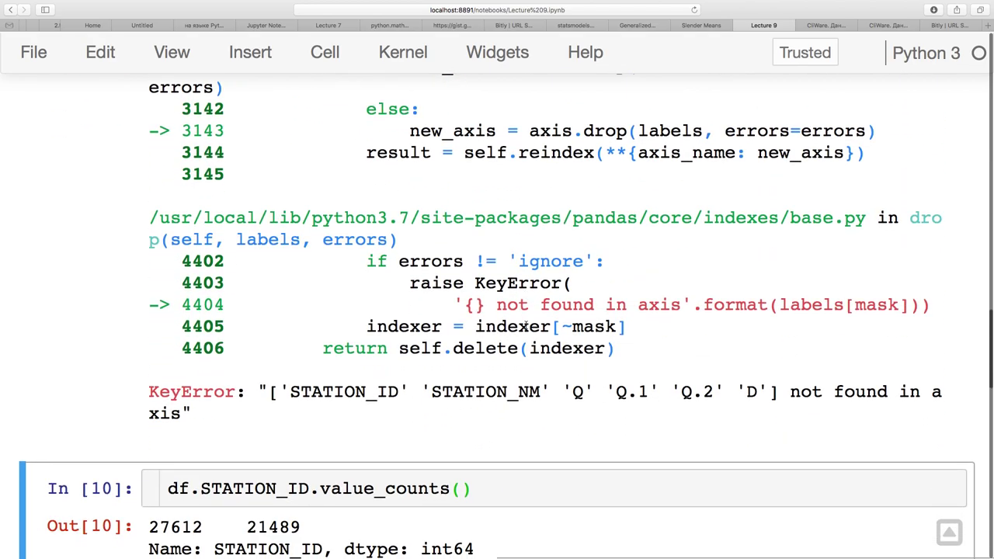
pyautogui.scroll(-1, 527, 327)
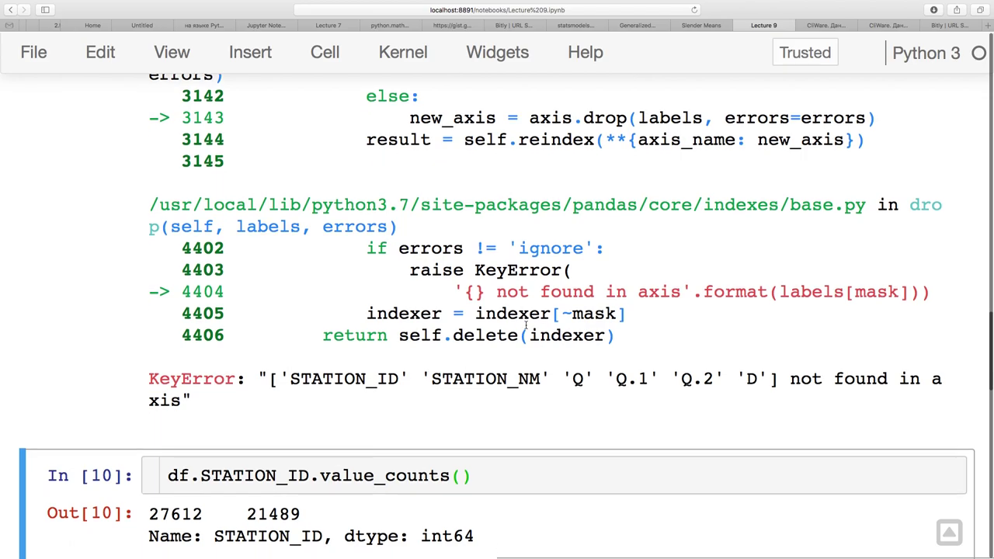
pyautogui.scroll(10, 526, 326)
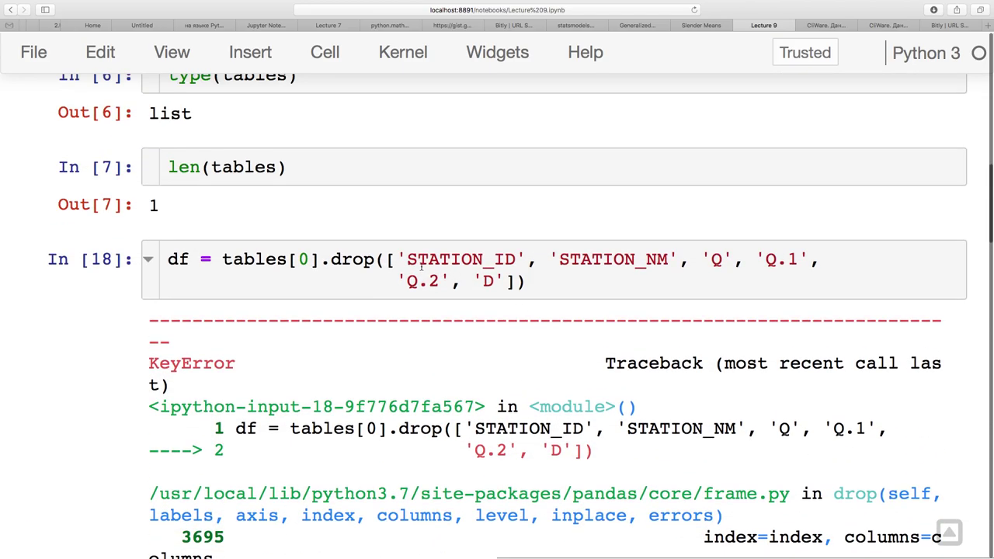
pyautogui.click(520, 281)
pyautogui.write(', axis=1')
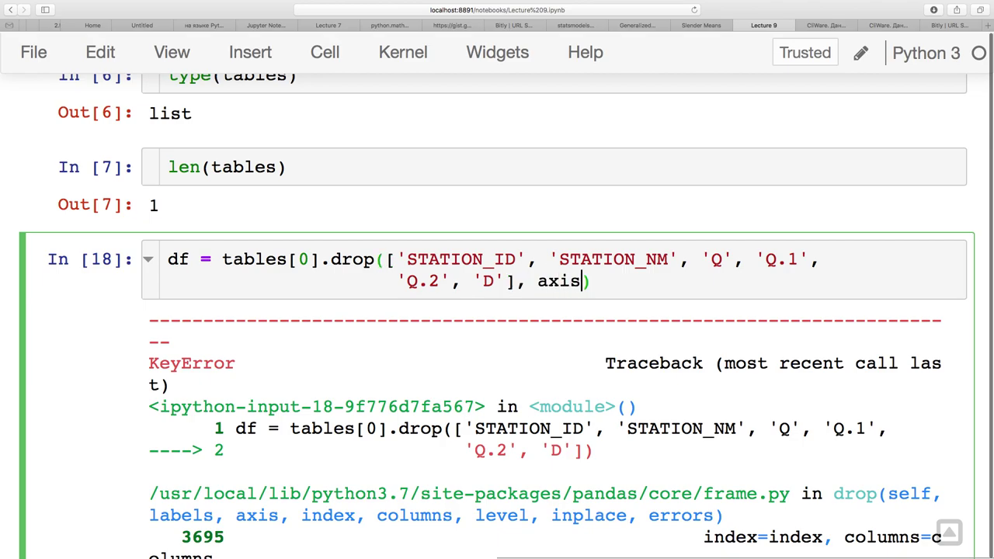
pyautogui.hotkey('shift', 'Return')
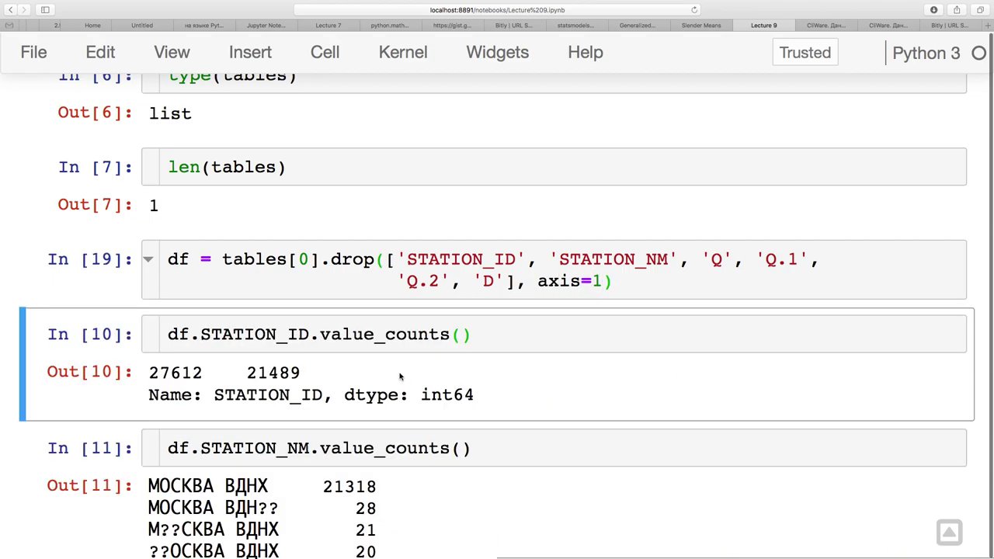
# Delete the STATION_ID and STATION_NM value_counts cells and rerun the df cell.
pyautogui.press('d')
pyautogui.press('d')
pyautogui.press('d')
pyautogui.press('d')
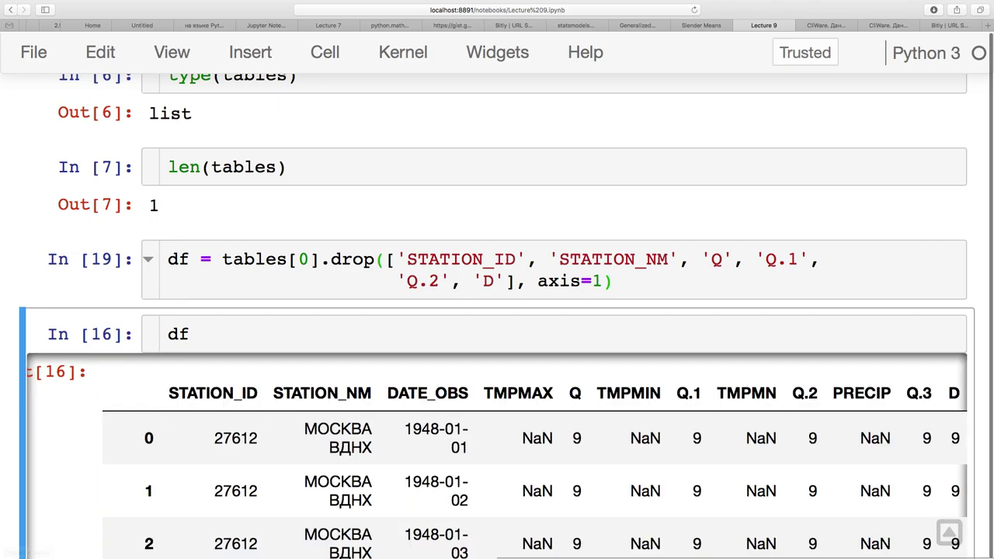
pyautogui.hotkey('shift', 'Return')
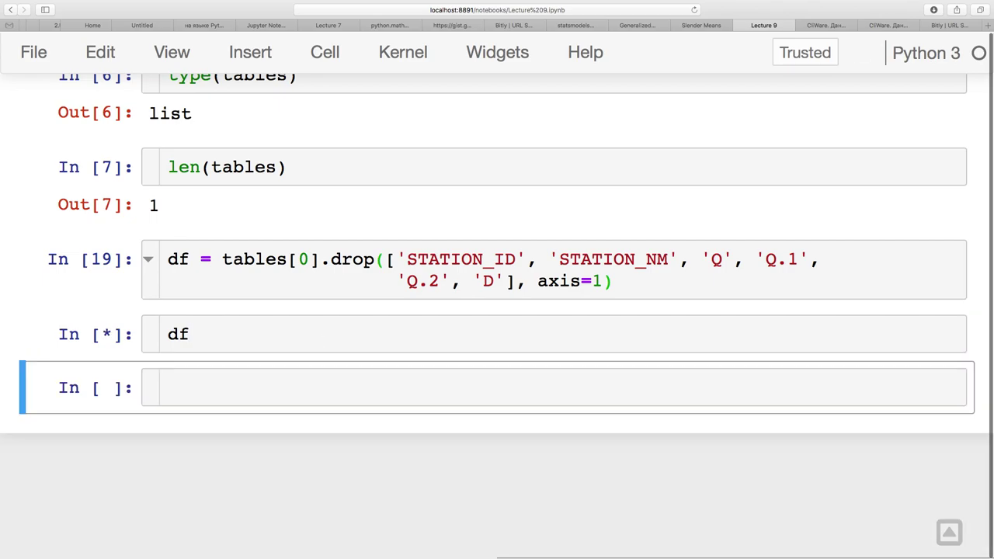
pyautogui.scroll(-3, 345, 431)
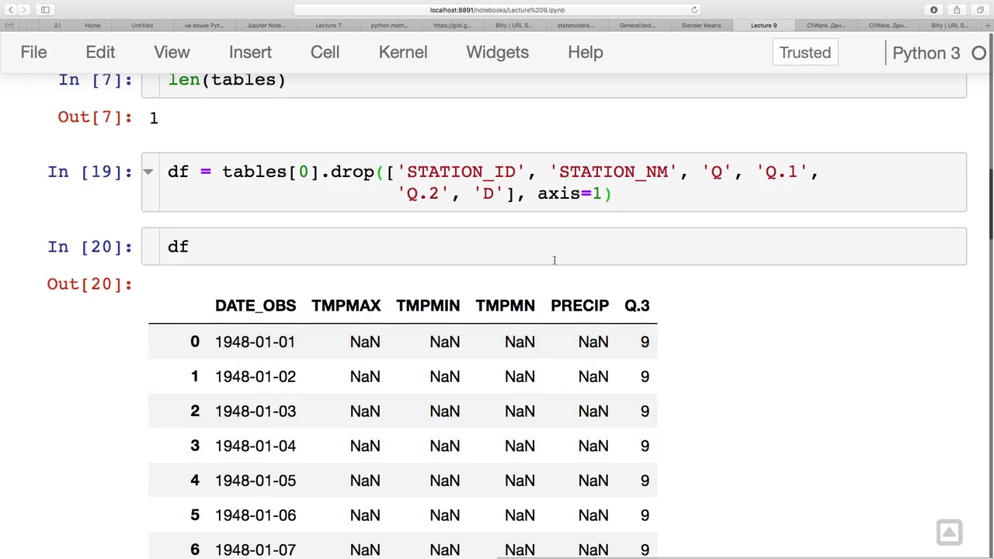
# Insert 'Q.3' between 'Q.2' and 'D' in the drop list, and rerun the assignment and df cells.
pyautogui.click(463, 192)
pyautogui.write("'Q.")
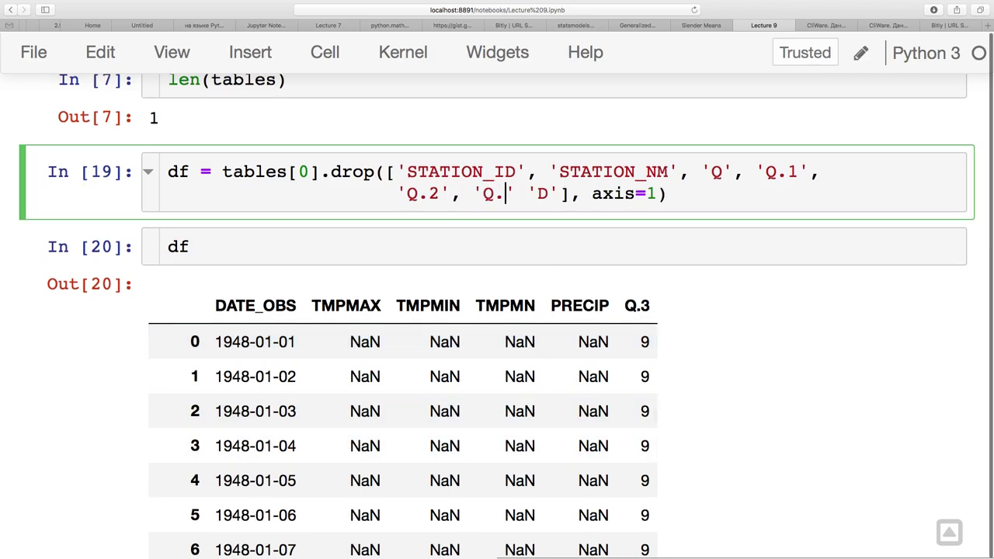
pyautogui.write("3',")
pyautogui.hotkey('shift', 'Return')
pyautogui.hotkey('shift', 'Return')
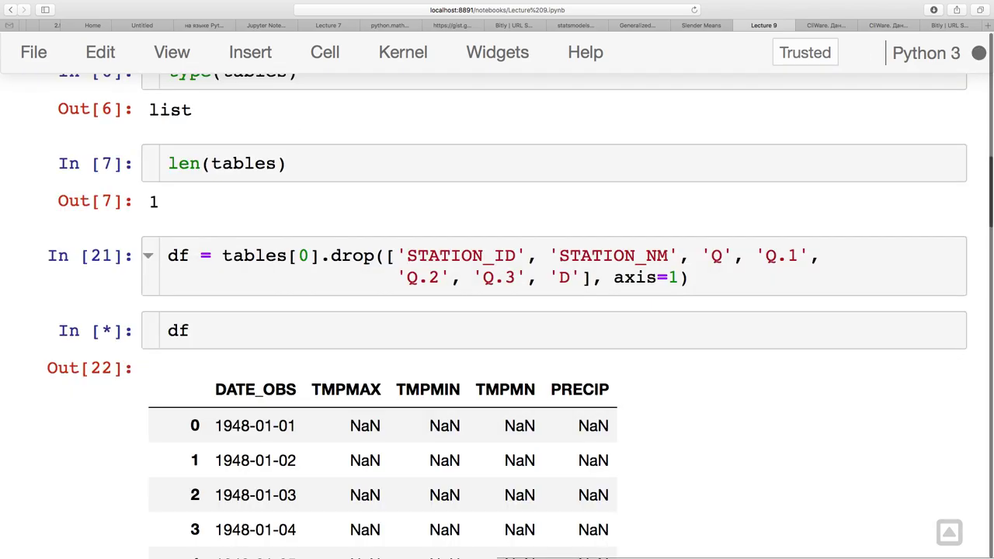
# Look through the df rows, chain .dropna() onto the drop call, and rerun the assignment and df cells.
pyautogui.scroll(-10, 439, 424)
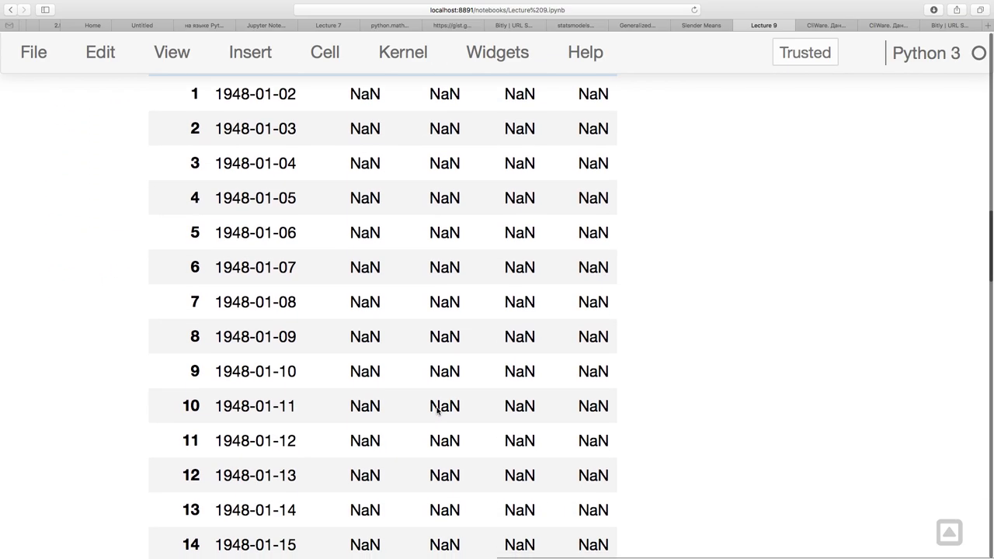
pyautogui.scroll(-7, 437, 411)
pyautogui.scroll(9, 438, 411)
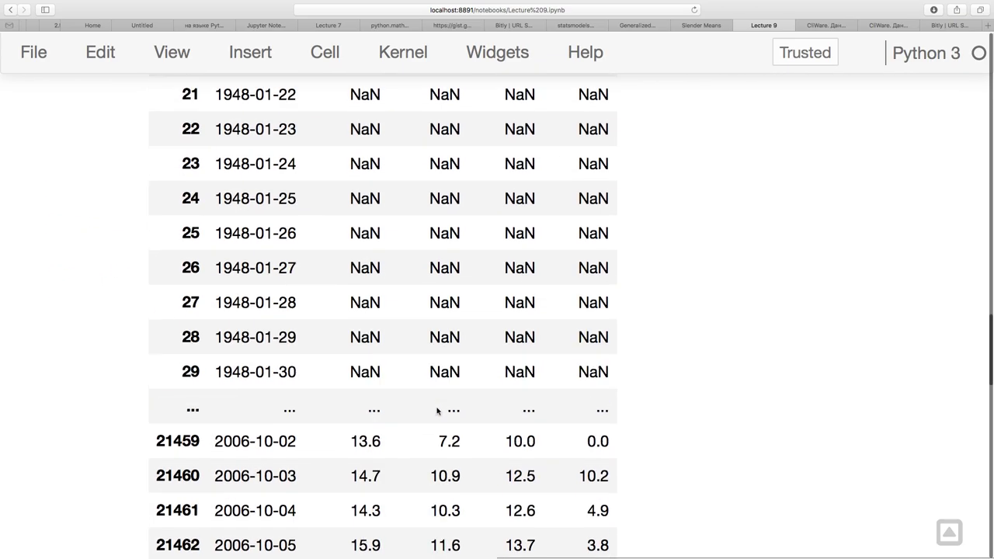
pyautogui.scroll(6, 437, 410)
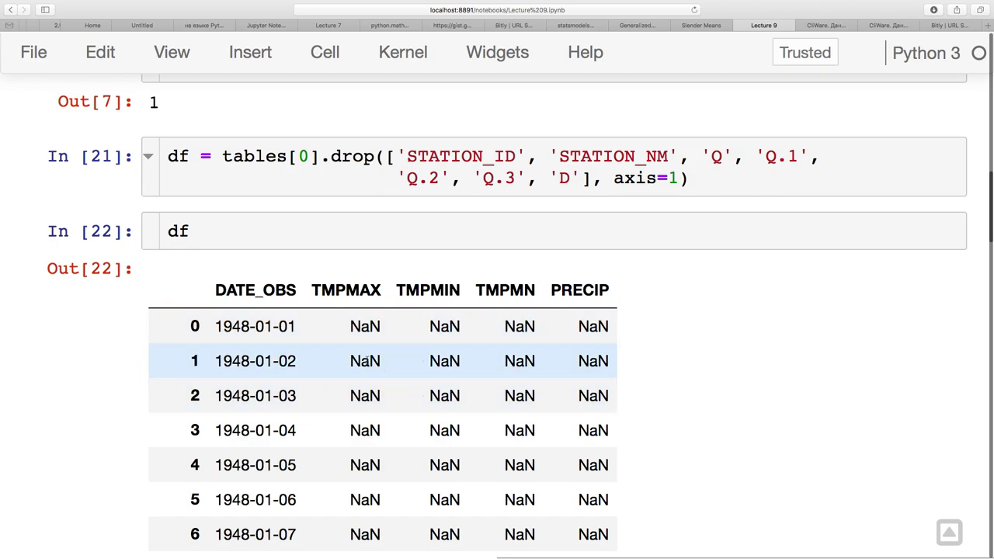
pyautogui.scroll(1, 316, 319)
pyautogui.click(244, 284)
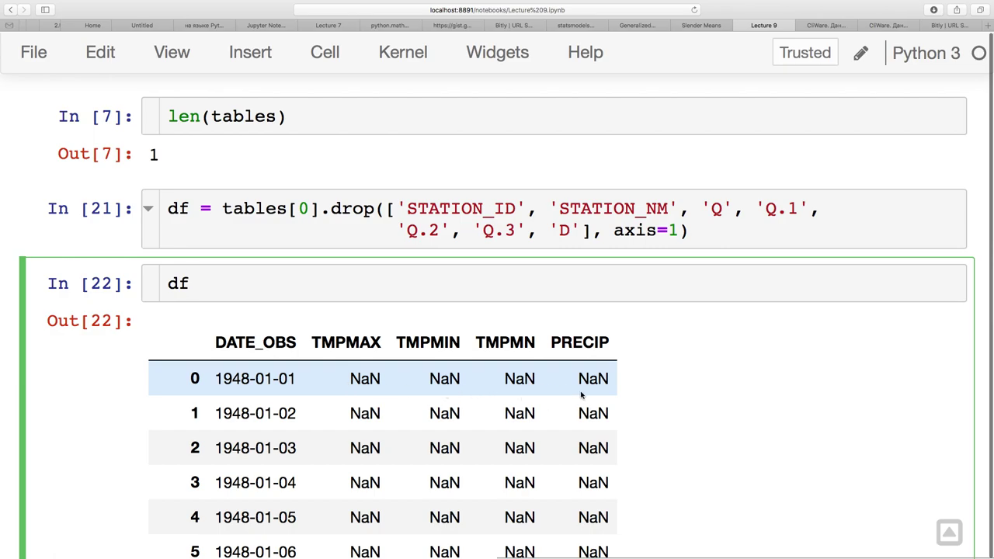
pyautogui.scroll(-1, 555, 420)
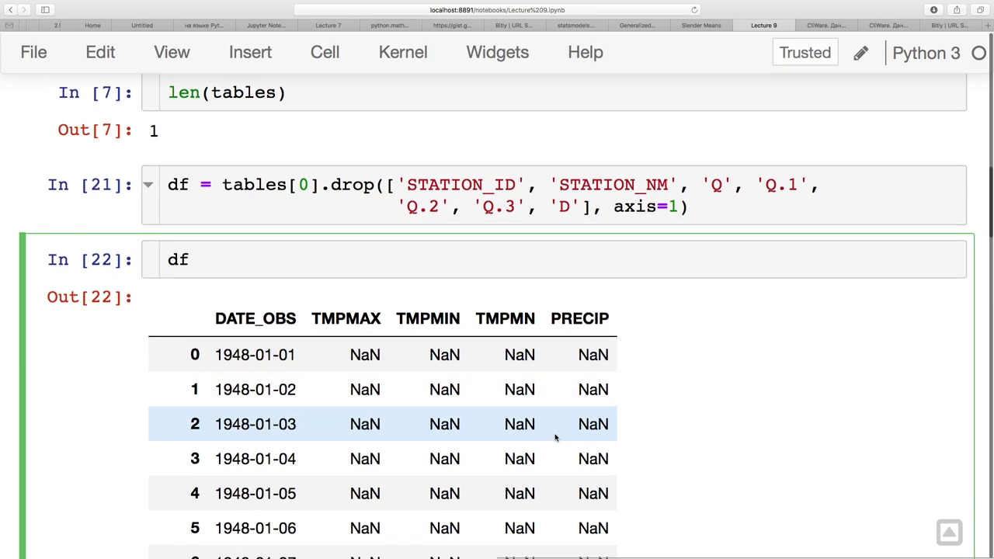
pyautogui.click(688, 207)
pyautogui.write('.dropna(')
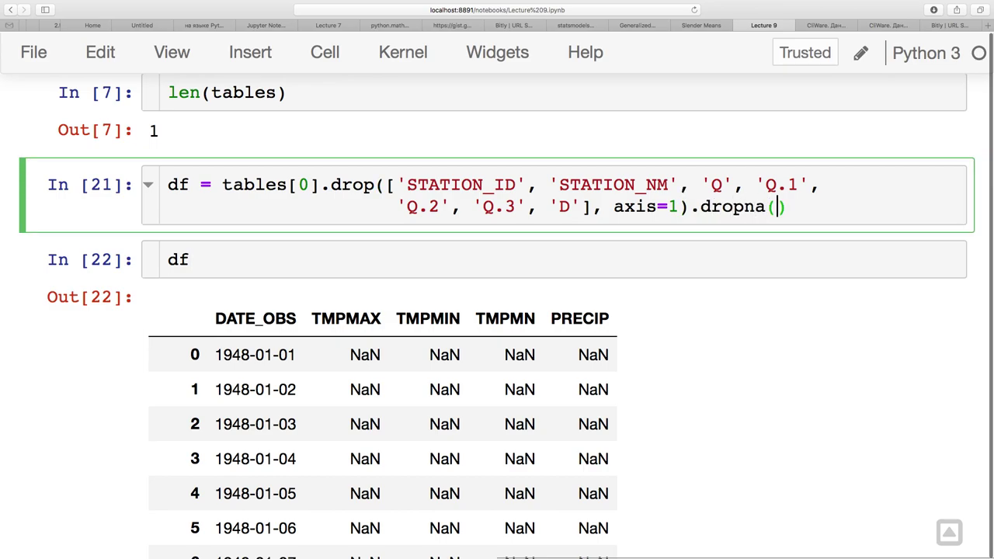
pyautogui.hotkey('shift', 'Return')
pyautogui.hotkey('shift', 'Return')
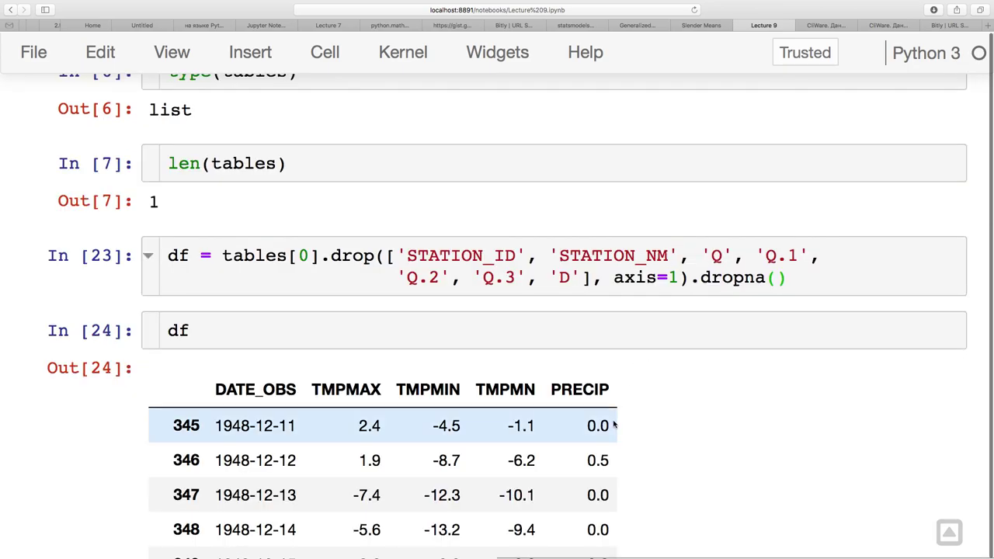
# Examine the first rows of the df output produced with dropna().
pyautogui.scroll(-1, 613, 424)
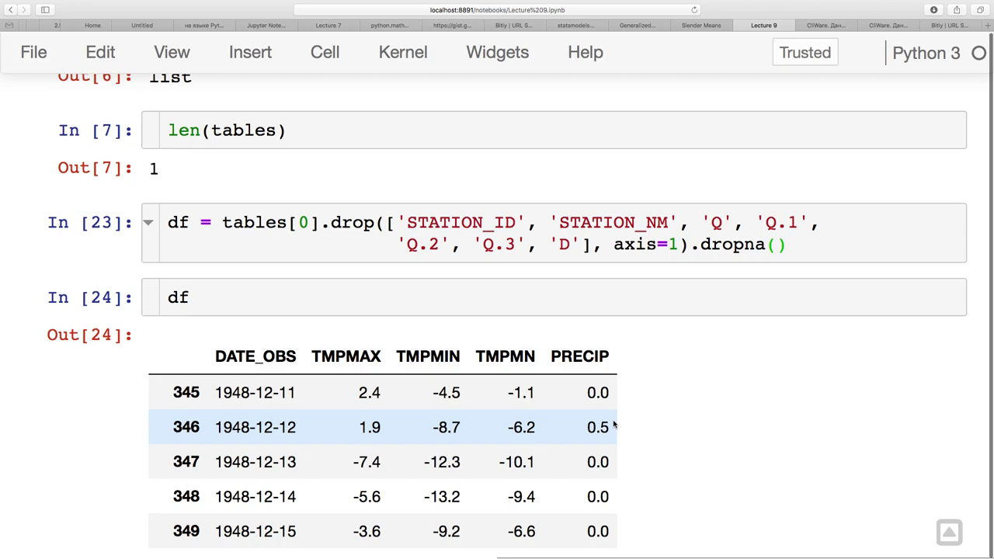
pyautogui.click(744, 244)
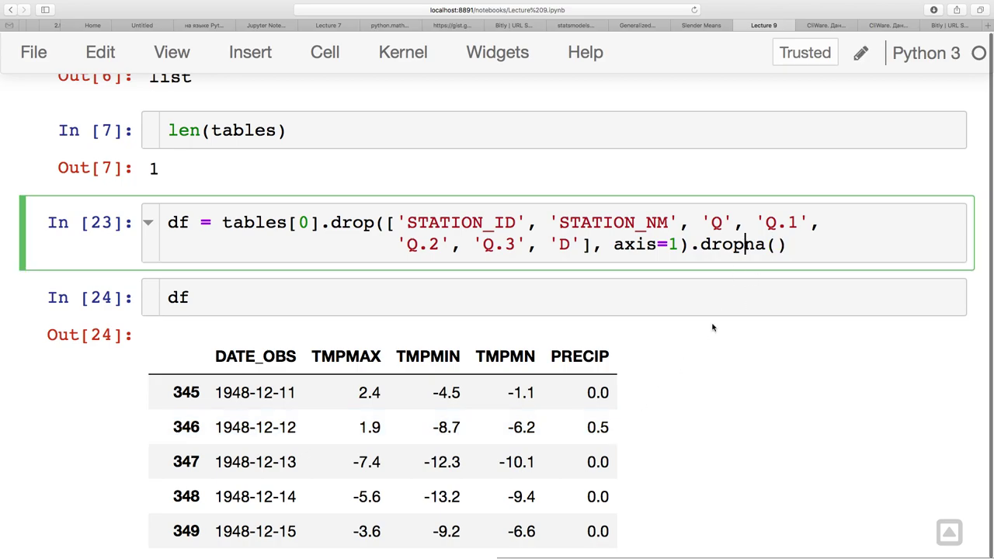
pyautogui.click(683, 299)
pyautogui.scroll(-1, 602, 413)
pyautogui.scroll(-3, 602, 415)
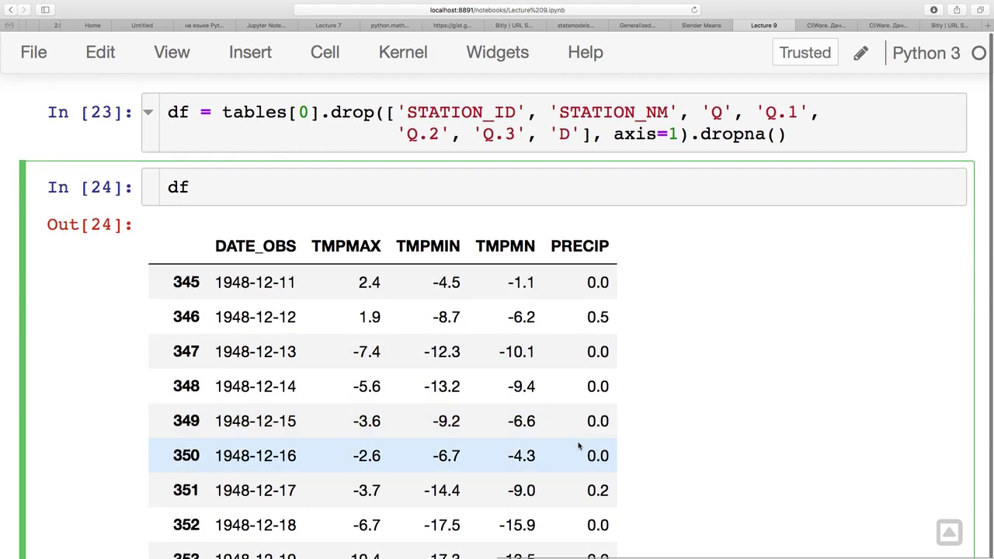
pyautogui.scroll(-1, 581, 449)
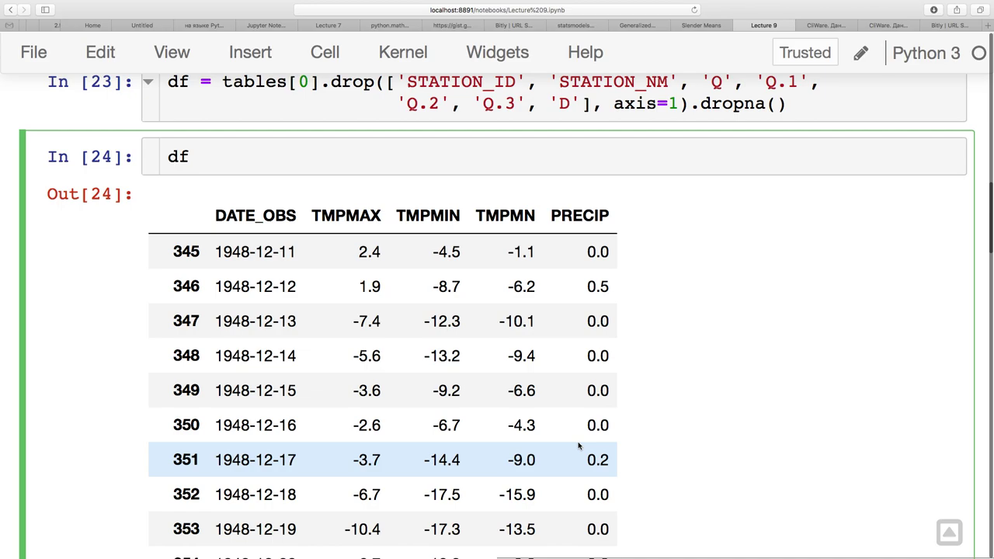
# Save the notebook with the cleaned df assignment.
pyautogui.scroll(3, 578, 445)
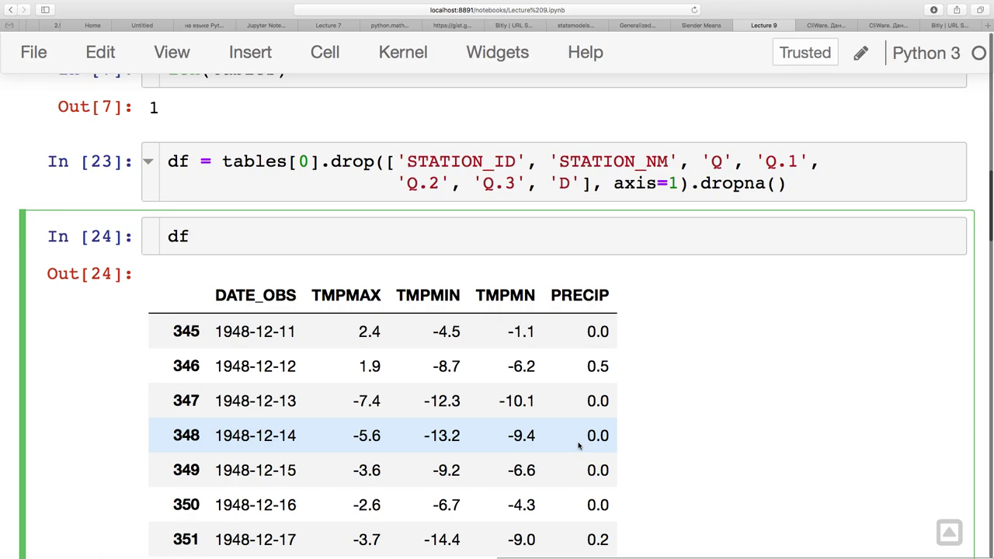
pyautogui.scroll(1, 582, 336)
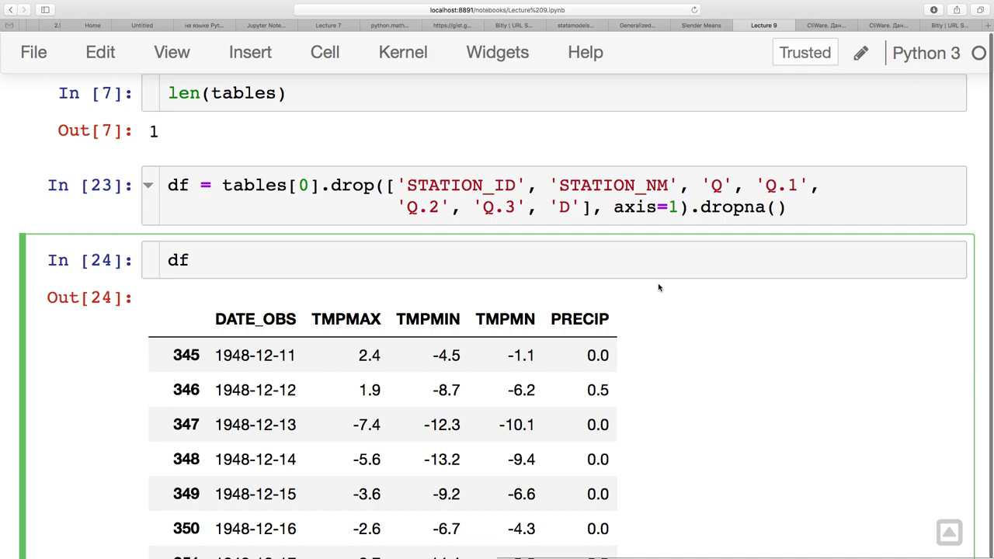
pyautogui.hotkey('ctrl', 's')
# Examine the dates and index labels in the df output to find the row where 1949 begins.
pyautogui.scroll(-1, 450, 400)
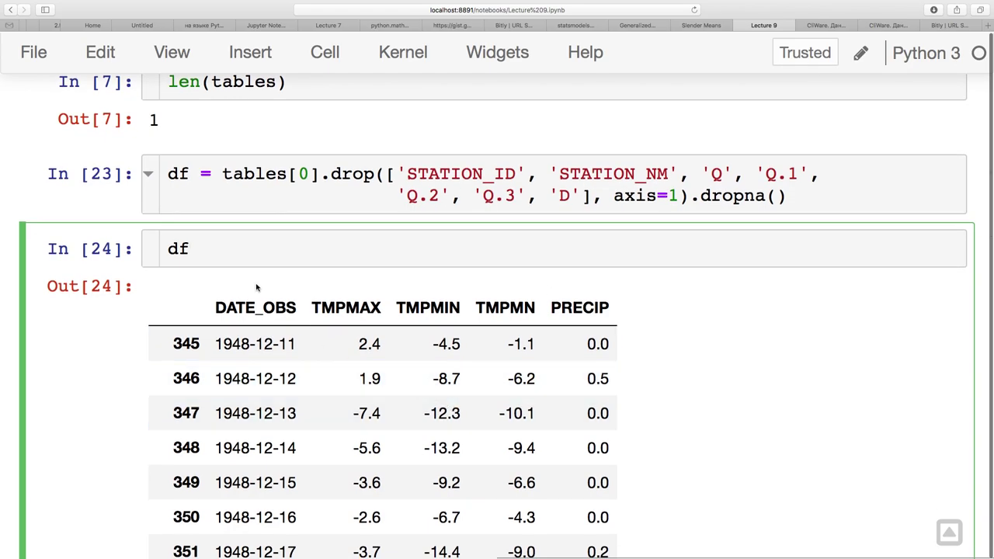
pyautogui.scroll(-3, 291, 423)
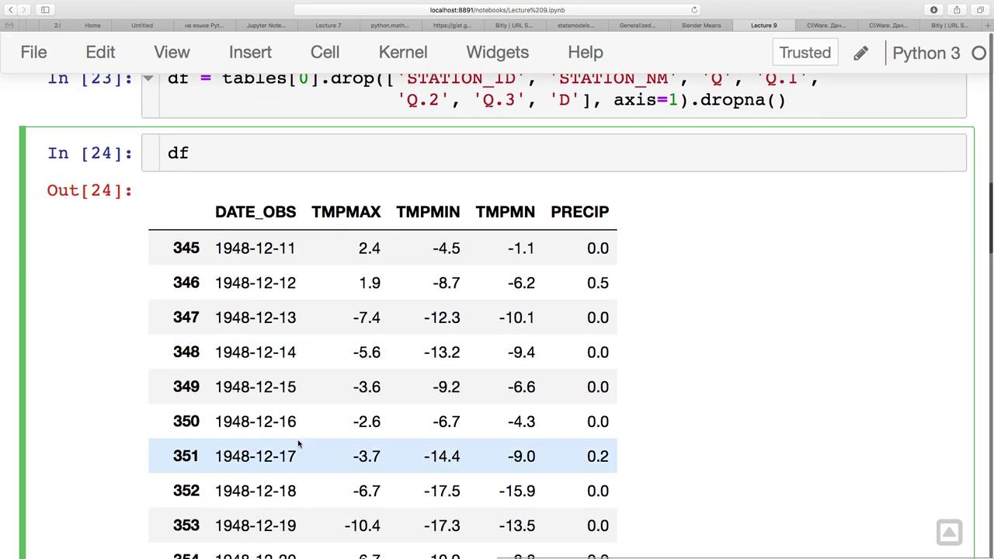
pyautogui.scroll(-3, 299, 444)
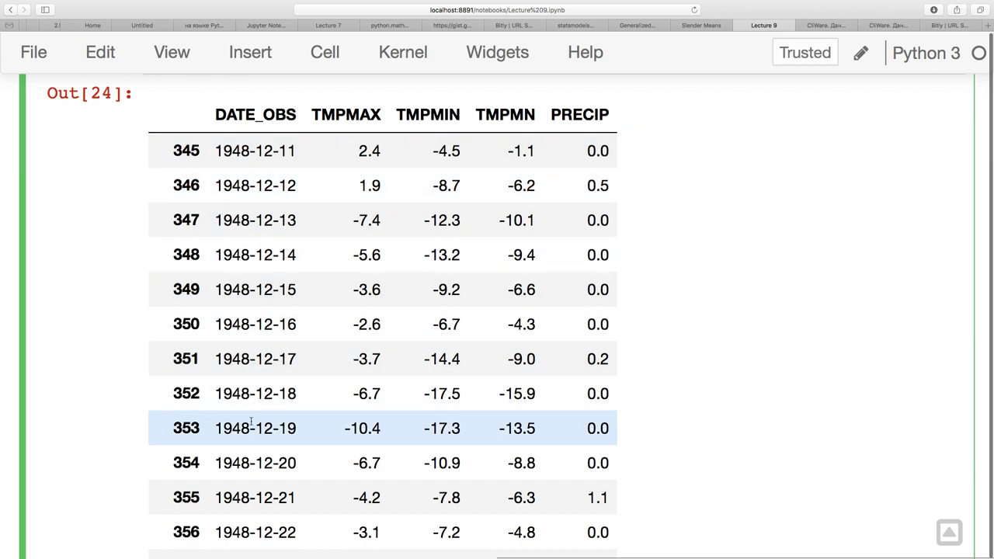
pyautogui.scroll(-4, 255, 422)
pyautogui.scroll(-10, 252, 426)
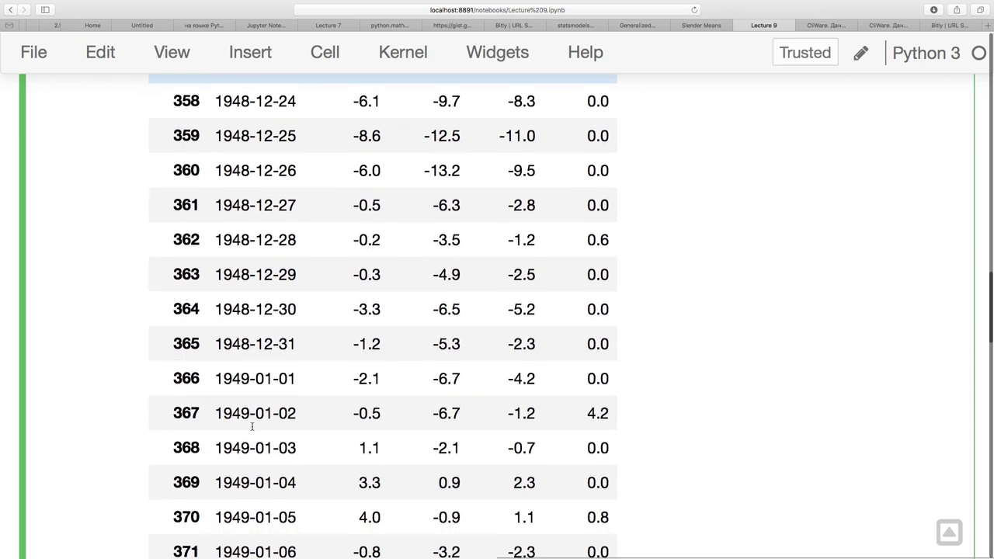
pyautogui.scroll(1, 256, 365)
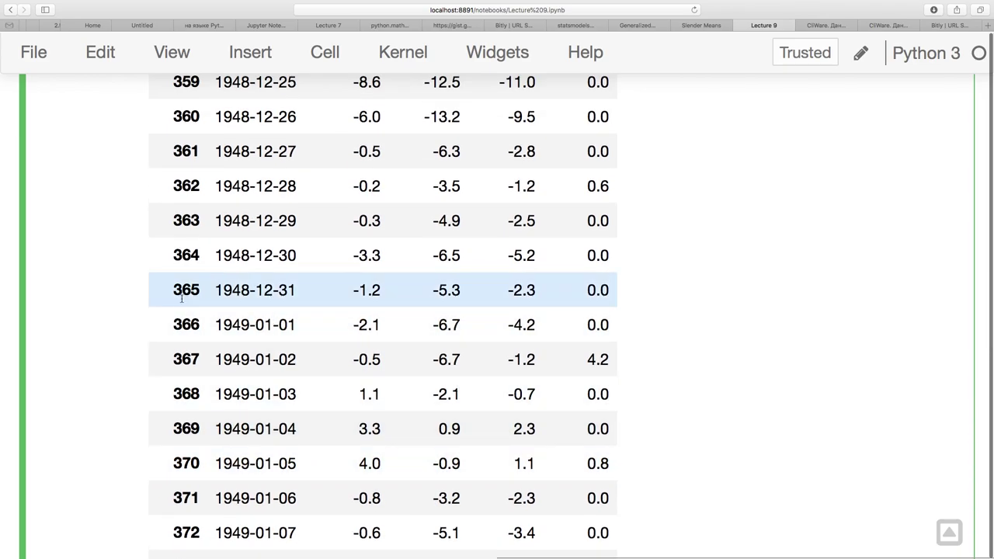
pyautogui.scroll(18, 207, 292)
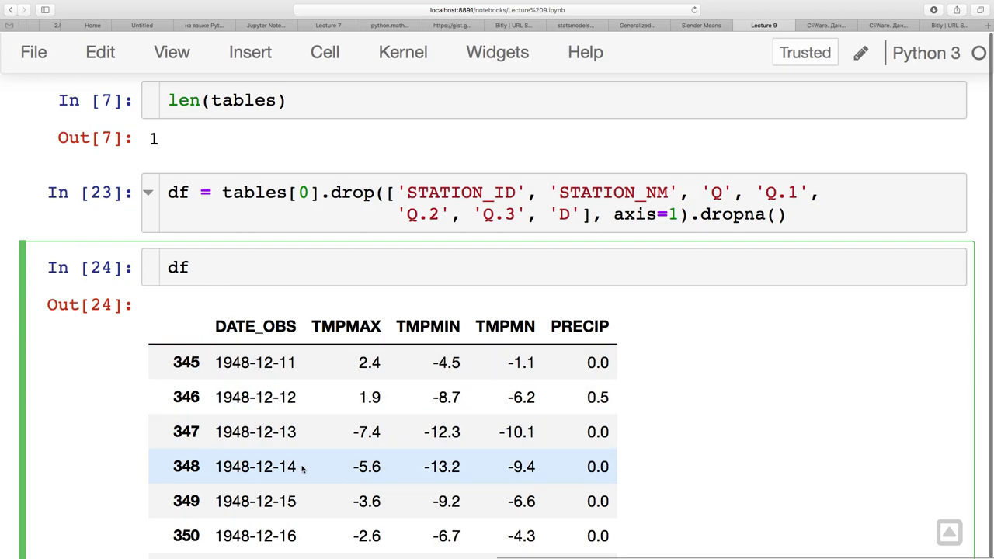
pyautogui.scroll(-7, 302, 468)
pyautogui.scroll(-9, 296, 501)
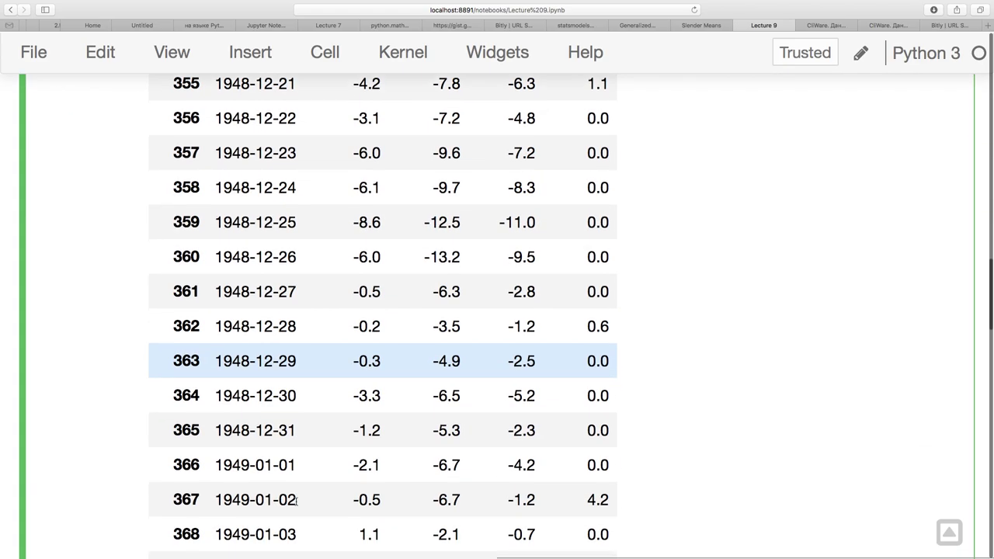
pyautogui.doubleClick(185, 465)
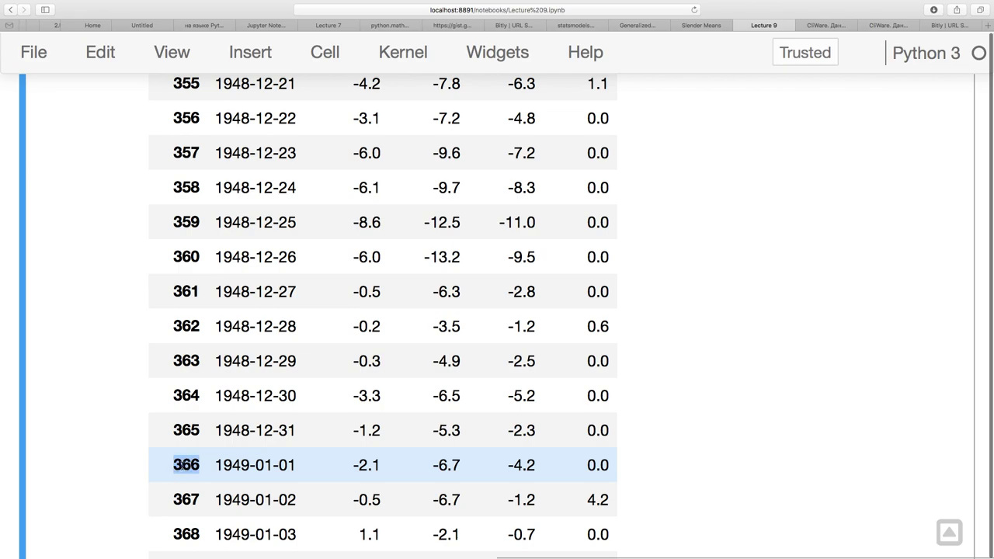
pyautogui.scroll(12, 287, 325)
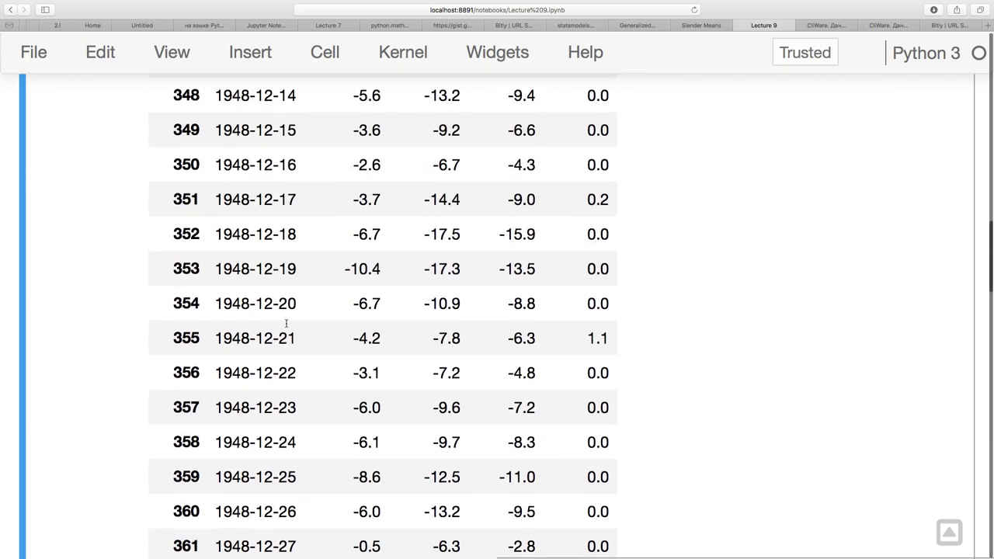
# Change the df cell to df.iloc[366:] and run it.
pyautogui.scroll(2, 286, 324)
pyautogui.click(253, 193)
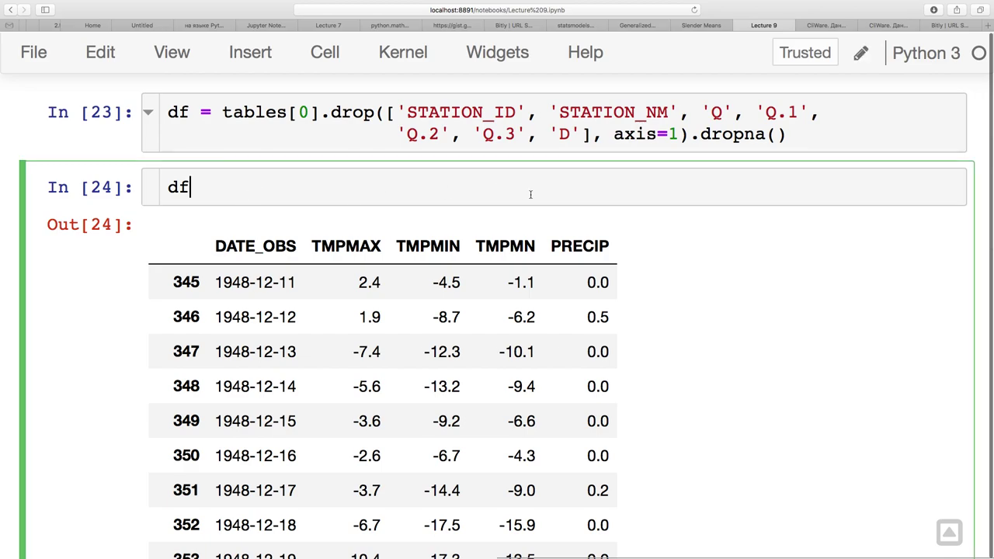
pyautogui.write('[')
pyautogui.press('BackSpace')
pyautogui.write('.iloc[366:')
pyautogui.hotkey('ctrl', 'Return')
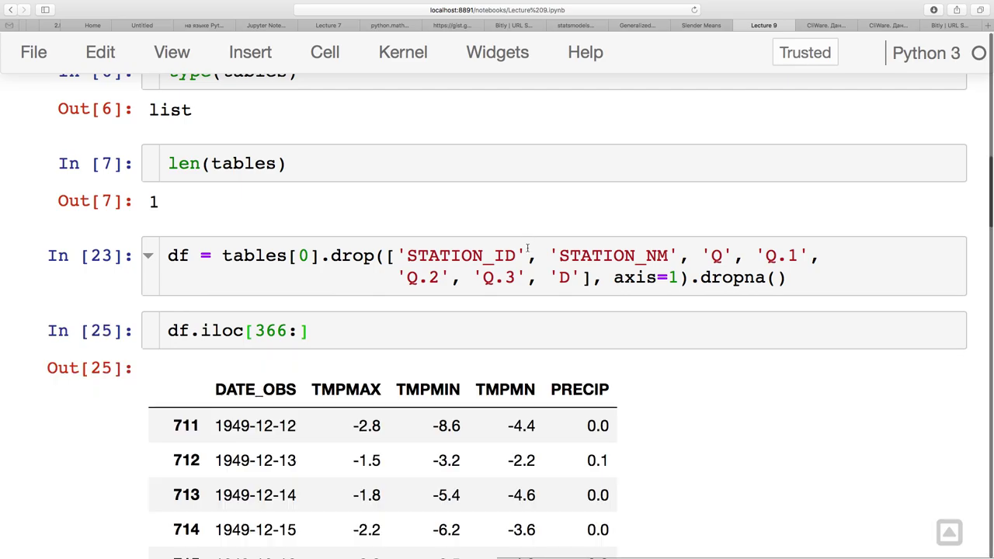
# Replace iloc with loc so the cell reads df.loc[366:], and rerun it.
pyautogui.click(213, 329)
pyautogui.press('BackSpace')
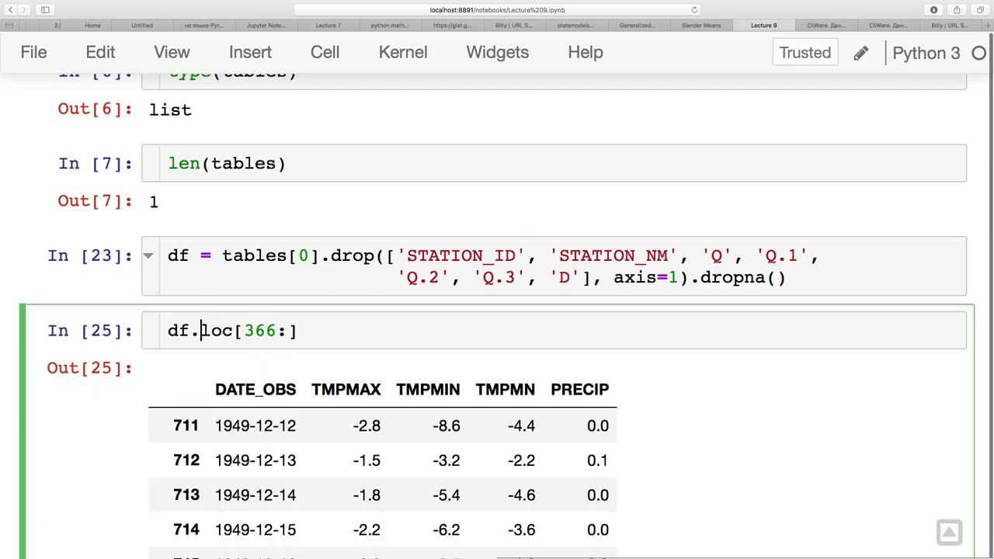
pyautogui.hotkey('ctrl', 'Return')
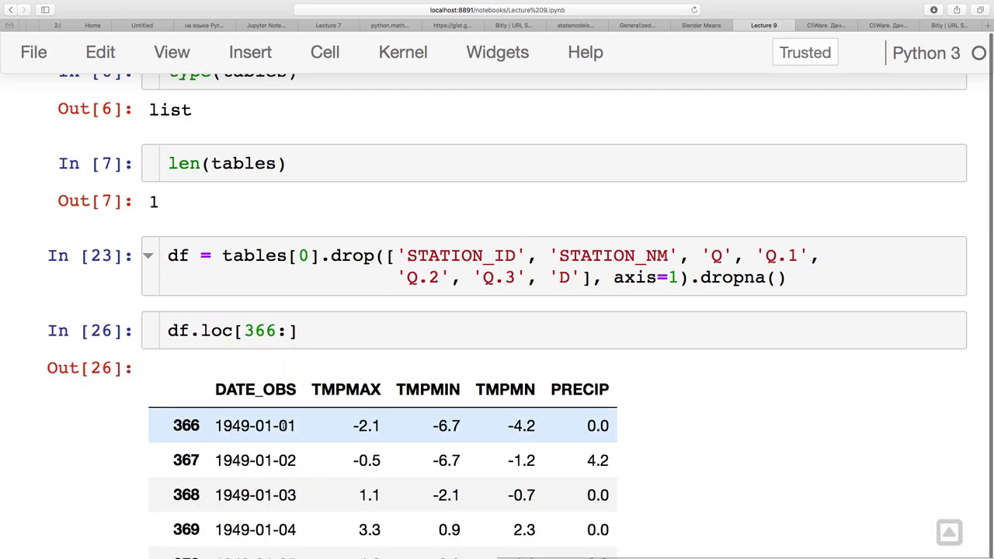
# Copy .loc[366:] onto the end of the df assignment after dropna() and run that cell.
pyautogui.scroll(-1, 282, 411)
pyautogui.scroll(-1, 282, 428)
pyautogui.moveTo(317, 295); pyautogui.dragTo(193, 289)
pyautogui.hotkey('ctrl', 'c')
pyautogui.click(787, 238)
pyautogui.hotkey('ctrl', 'v')
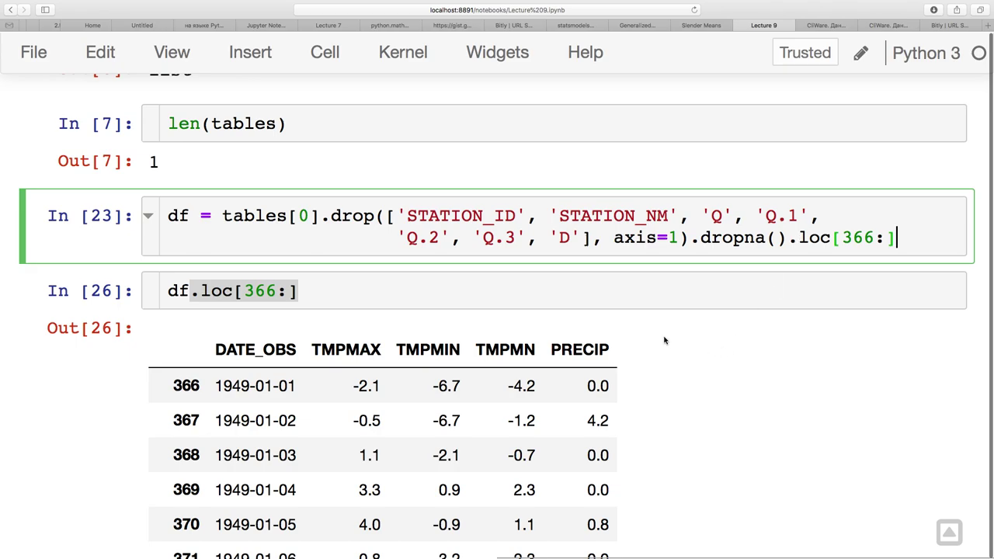
pyautogui.hotkey('shift', 'Return')
# Remove .loc[366:] from the display cell, leaving only df, and rerun it.
pyautogui.click(333, 115)
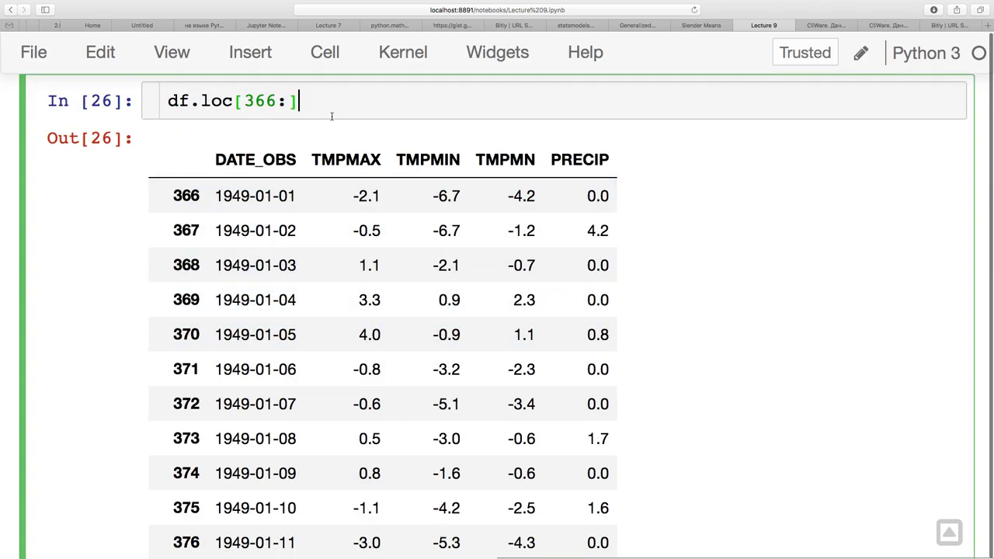
pyautogui.keyDown('shift'); pyautogui.click(194, 103); pyautogui.keyUp('shift')
pyautogui.press('BackSpace')
pyautogui.hotkey('shift', 'Return')
pyautogui.scroll(1, 250, 222)
pyautogui.click(398, 282)
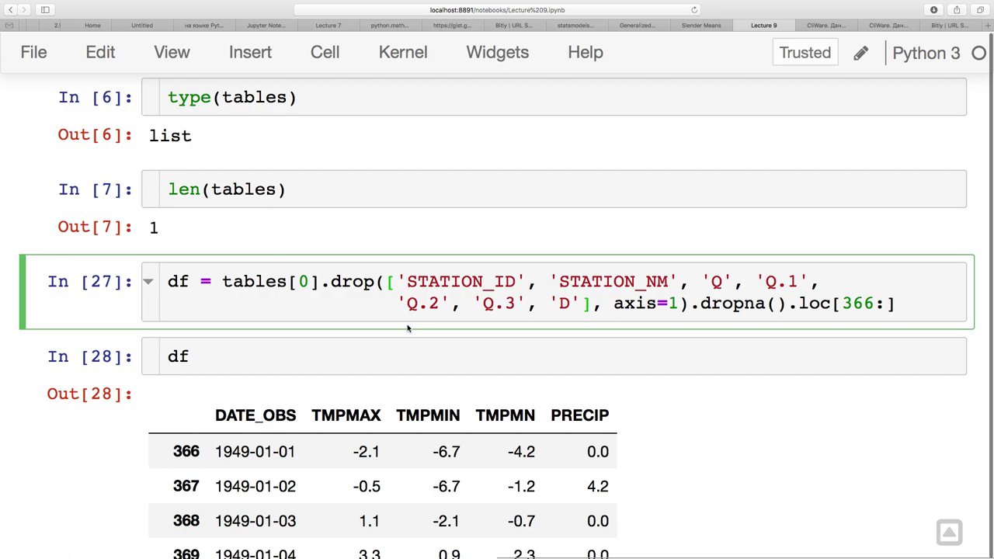
pyautogui.click(388, 364)
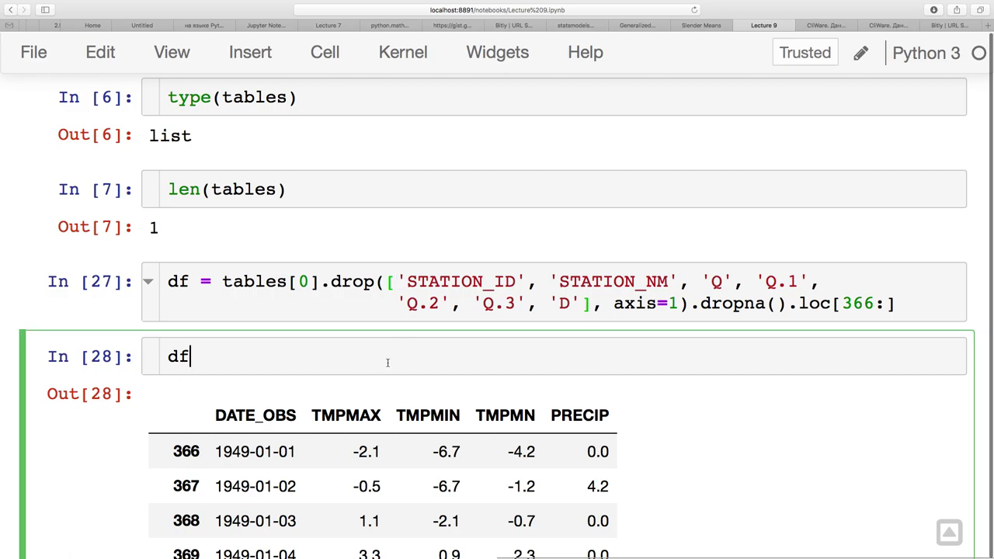
pyautogui.scroll(-2, 328, 383)
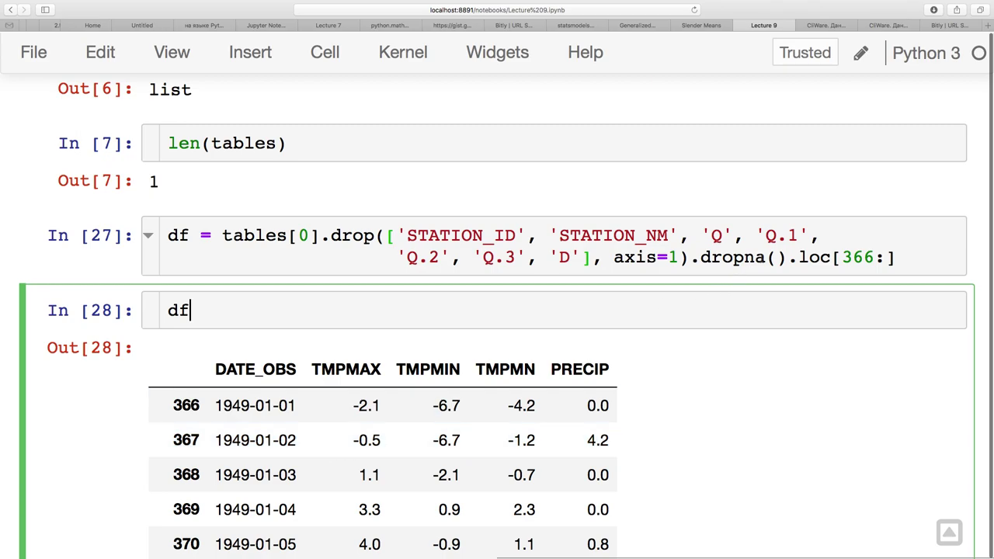
# Extend the display cell to df.dropna() and open the expanded documentation for dropna.
pyautogui.click(766, 257)
pyautogui.click(776, 257)
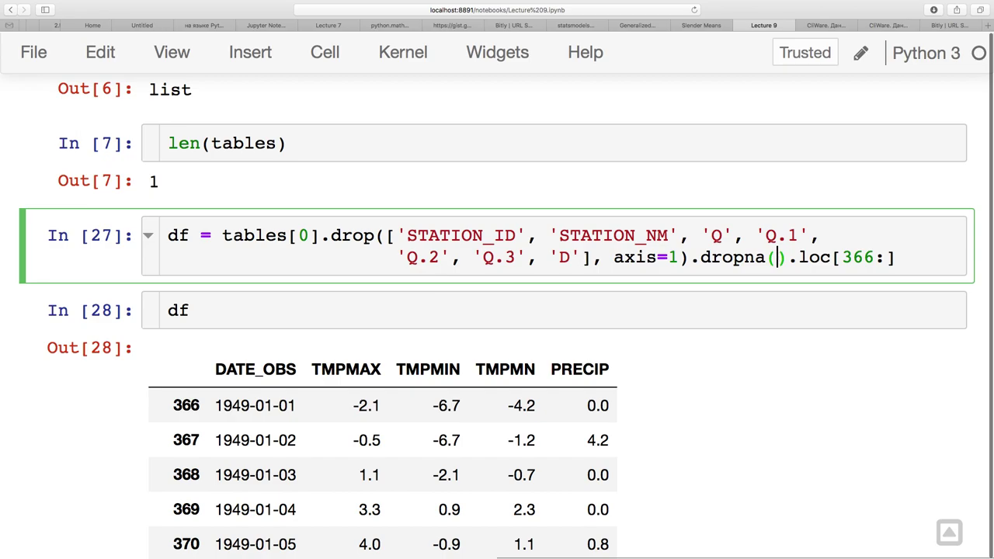
pyautogui.click(696, 303)
pyautogui.write('.dropna(')
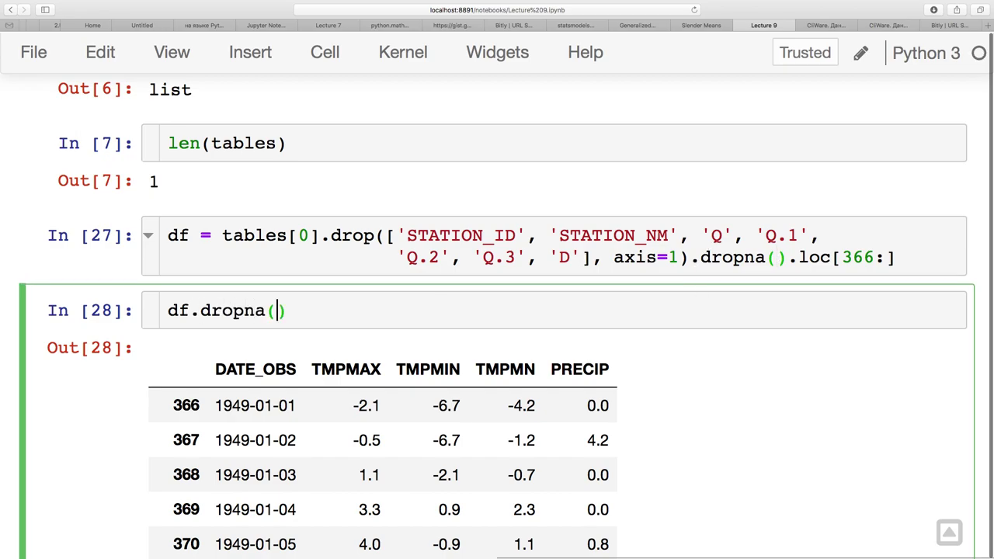
pyautogui.hotkey('shift', 'Tab')
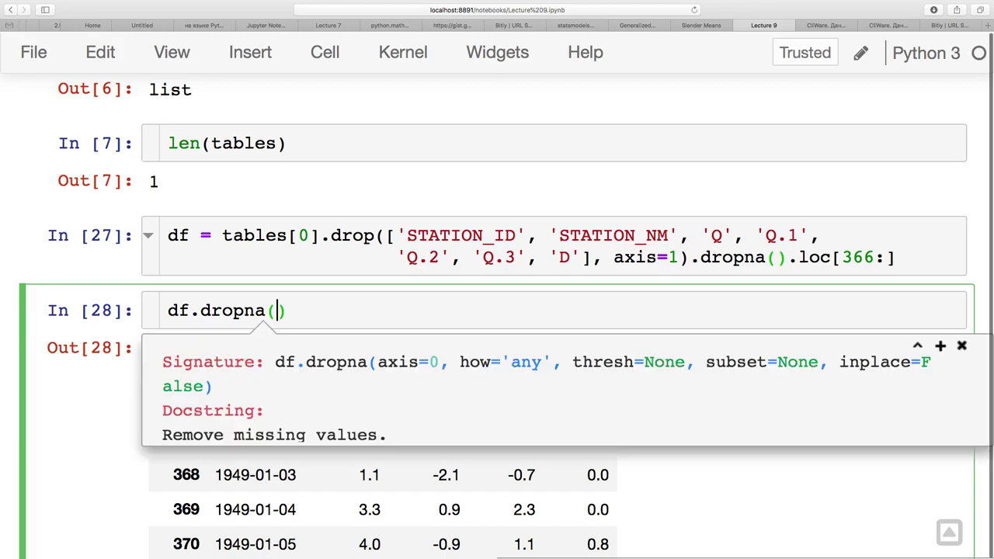
pyautogui.press('Escape')
pyautogui.hotkey('shift', 'Tab')
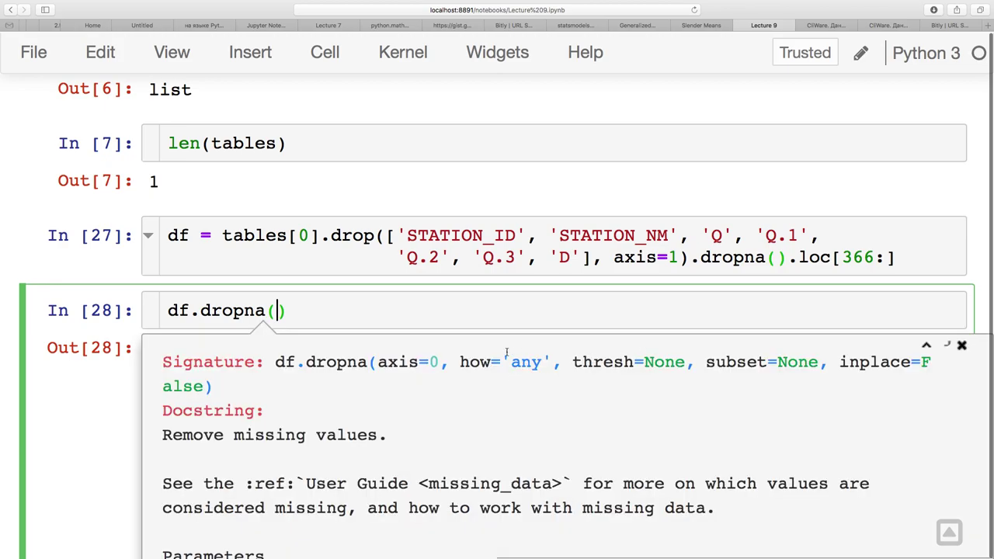
pyautogui.press('Escape')
pyautogui.hotkey('shift', 'Tab')
# Read the how, thresh, subset and inplace parameter descriptions in the dropna documentation, and close it.
pyautogui.scroll(-5, 529, 430)
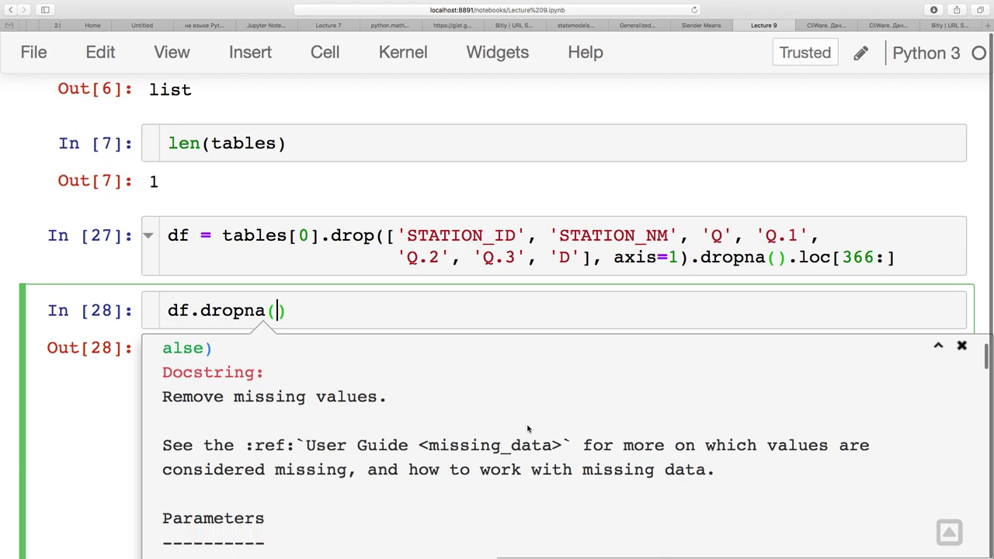
pyautogui.scroll(-10, 514, 459)
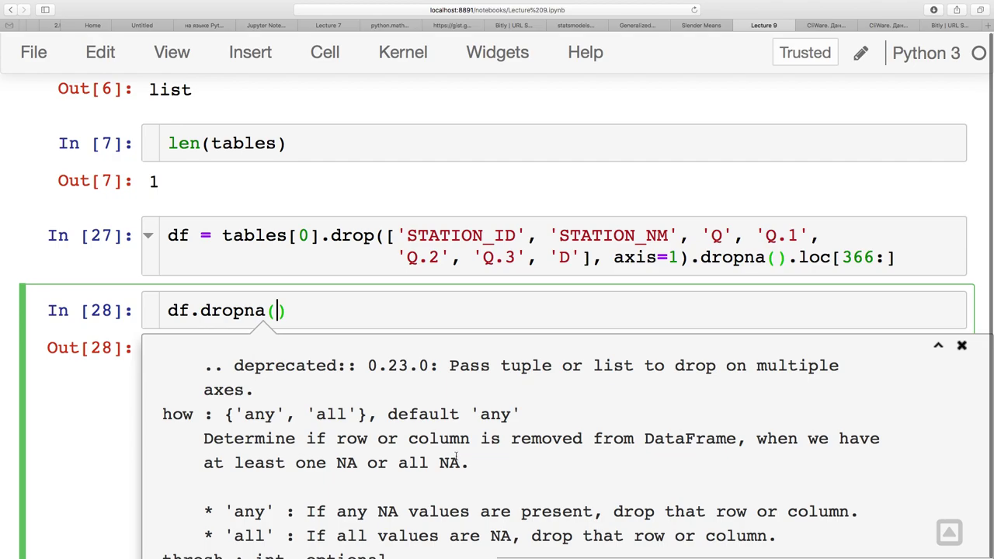
pyautogui.scroll(-5, 459, 455)
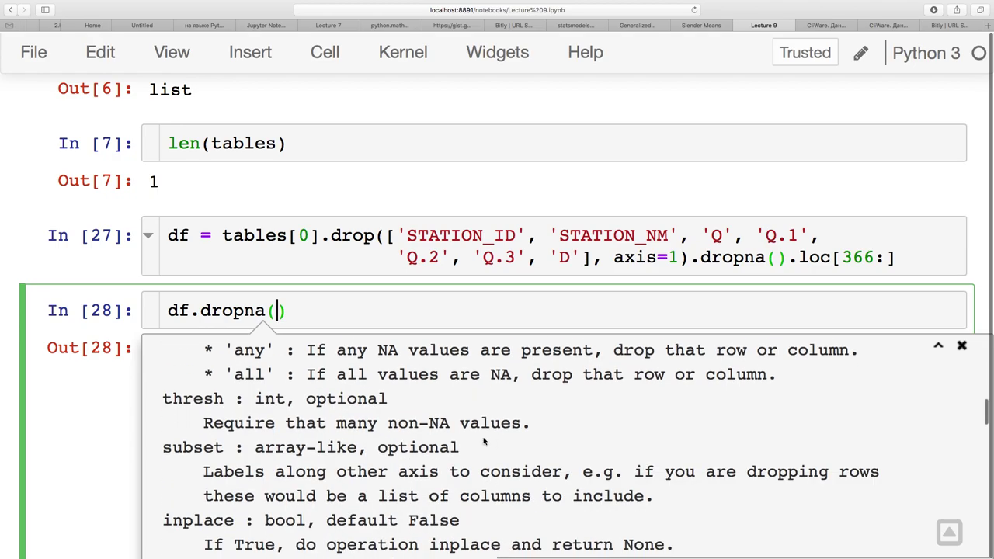
pyautogui.scroll(-1, 483, 441)
pyautogui.scroll(-4, 484, 441)
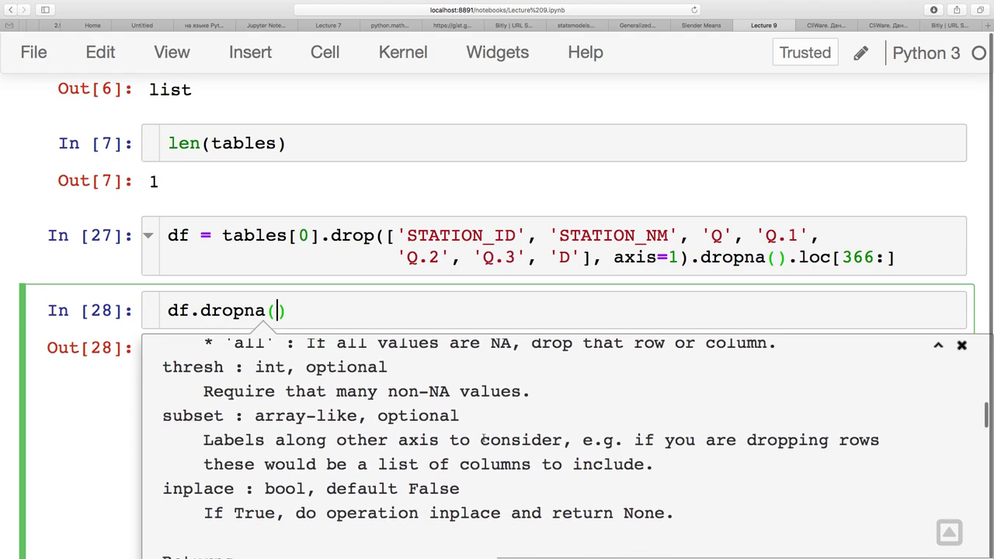
pyautogui.press('Escape')
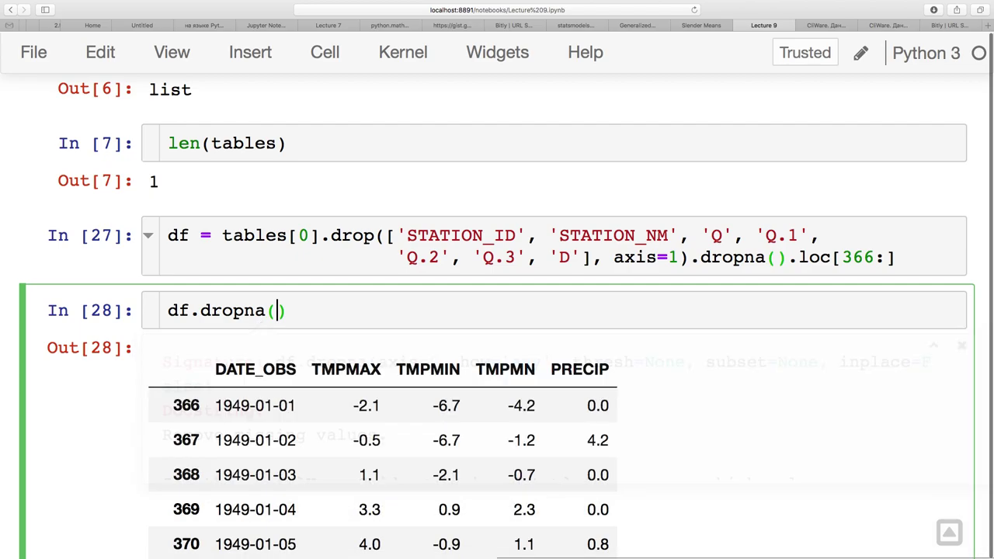
# Clear the df.dropna() call from the display cell.
pyautogui.moveTo(307, 314); pyautogui.dragTo(168, 310)
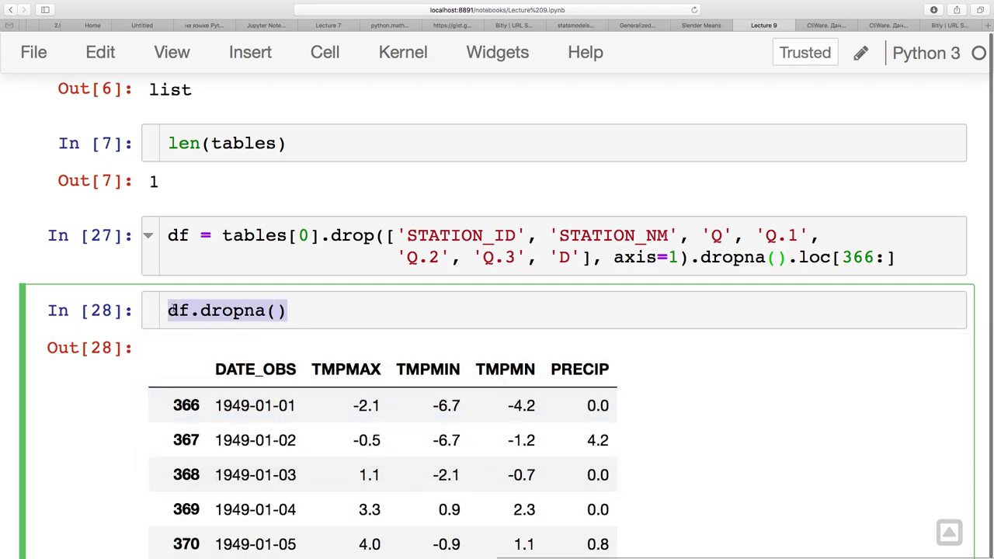
pyautogui.press('BackSpace')
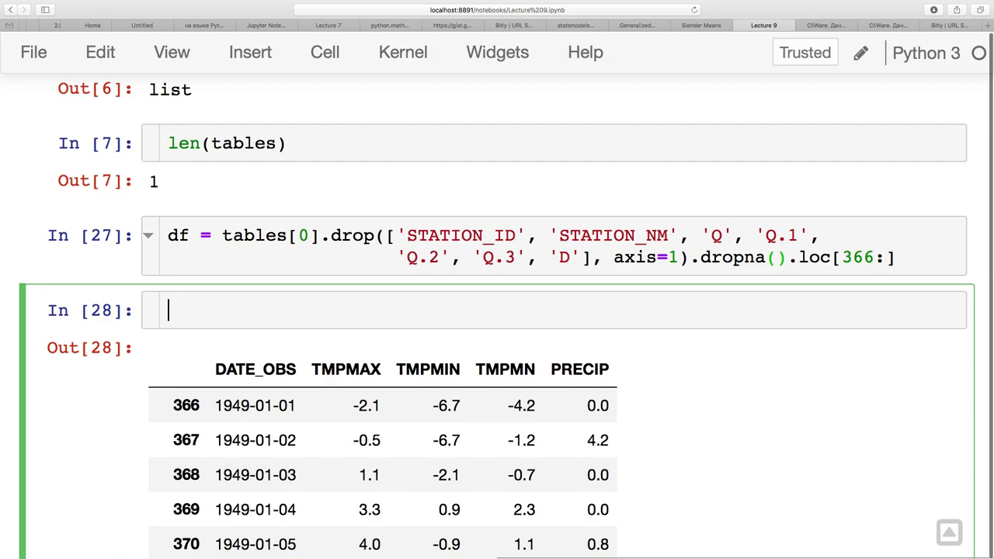
pyautogui.click(774, 257)
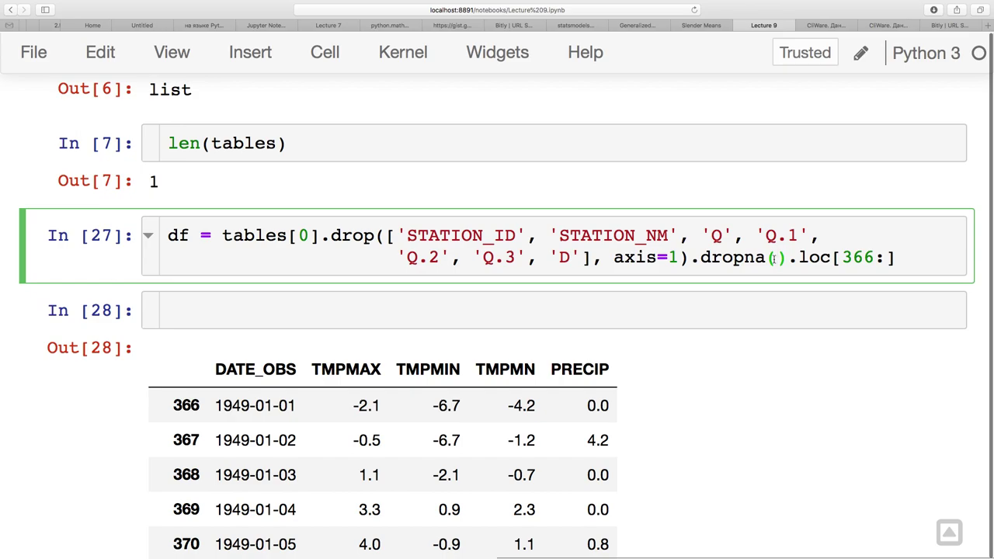
# Enter df.dropna() in the empty cell by completing df.drop with the dropna suggestion, and show its documentation.
pyautogui.click(697, 306)
pyautogui.write('df.drop')
pyautogui.press('Tab')
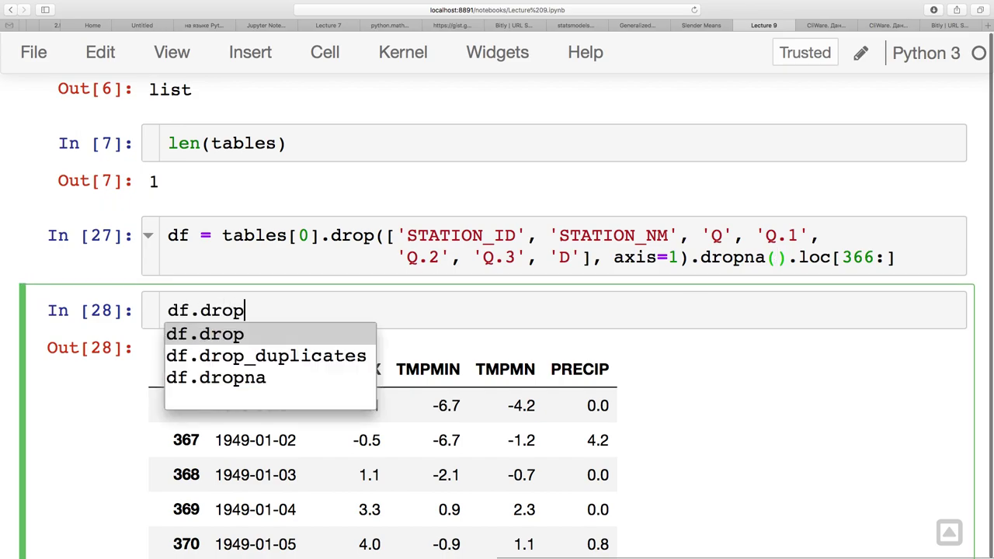
pyautogui.press('Down')
pyautogui.press('Down')
pyautogui.press('Return')
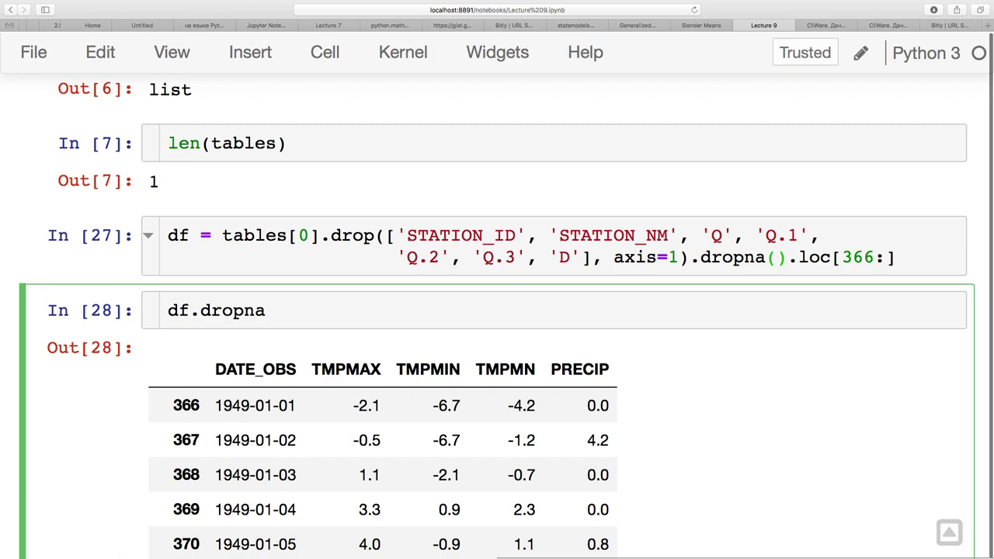
pyautogui.write('(')
pyautogui.hotkey('shift', 'Tab')
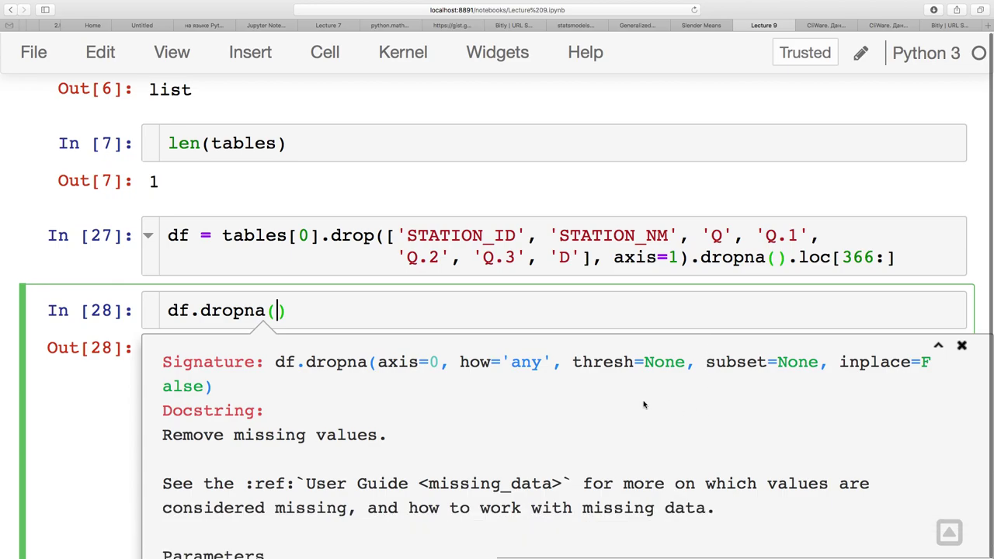
# Read the axis, how, thresh, subset and inplace parameter descriptions in the dropna documentation.
pyautogui.scroll(-1, 634, 380)
pyautogui.scroll(-10, 634, 379)
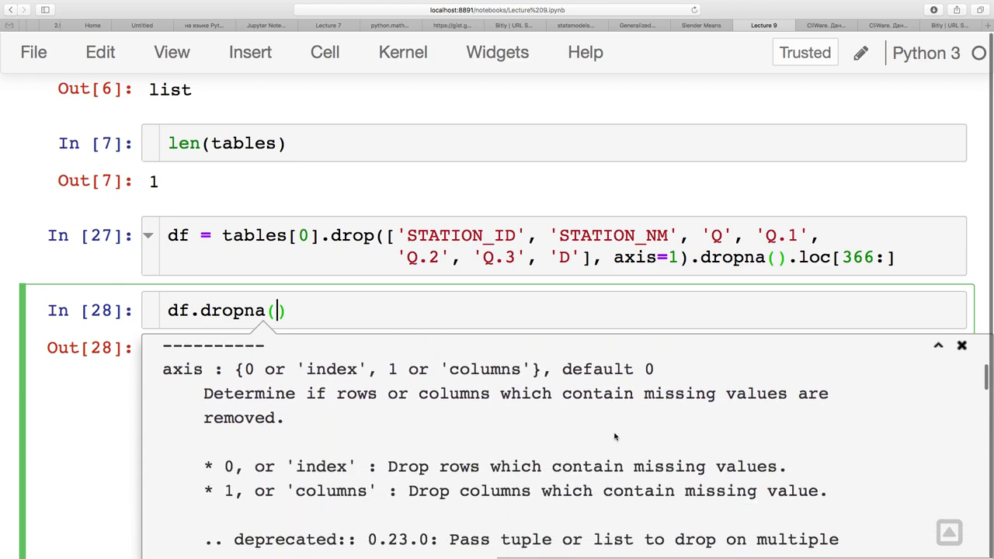
pyautogui.scroll(-1, 613, 436)
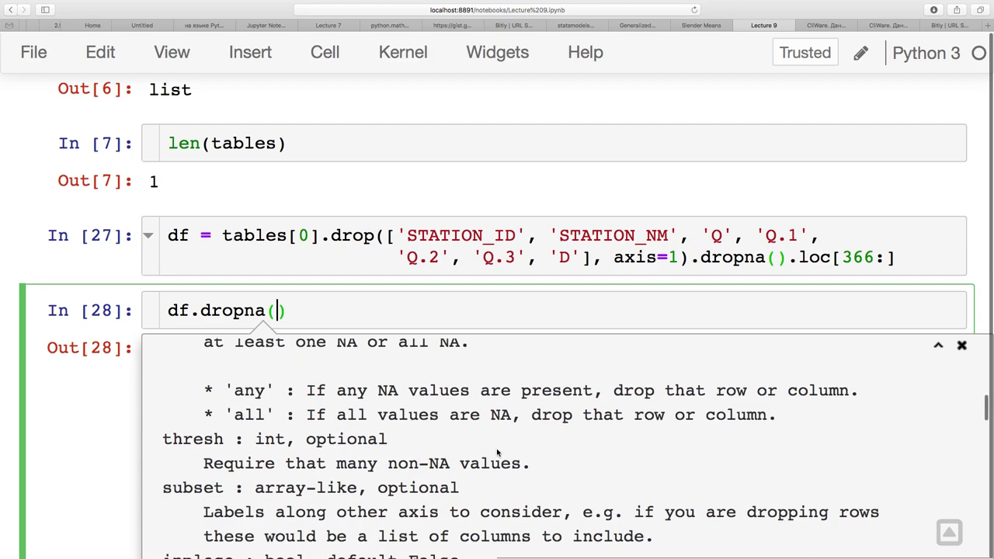
pyautogui.moveTo(163, 439); pyautogui.dragTo(511, 459)
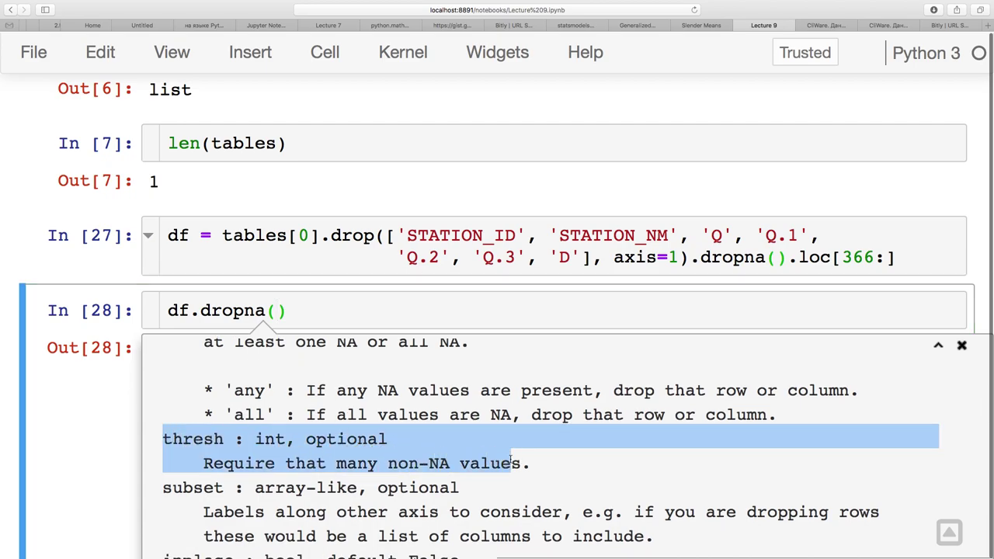
pyautogui.click(515, 459)
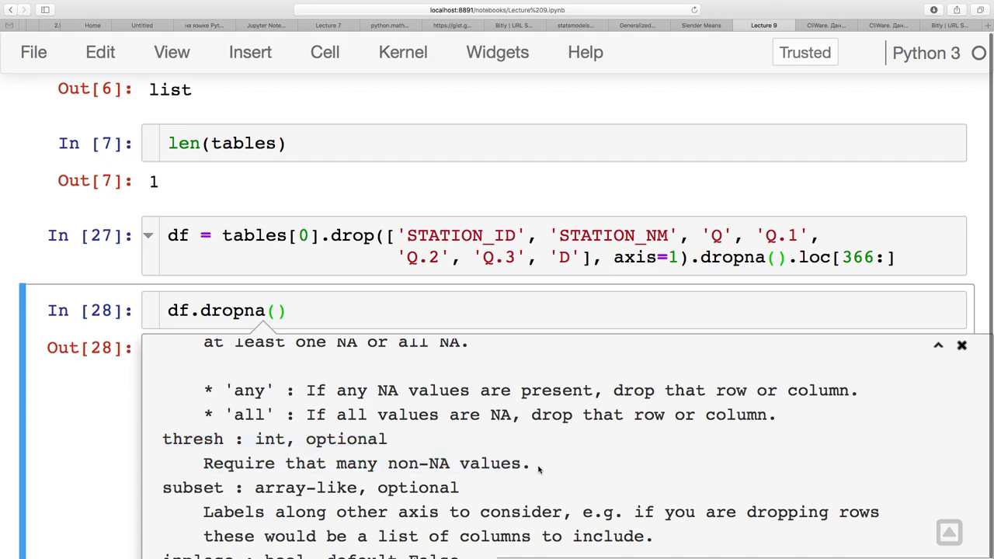
pyautogui.scroll(-1, 538, 469)
pyautogui.scroll(-1, 538, 469)
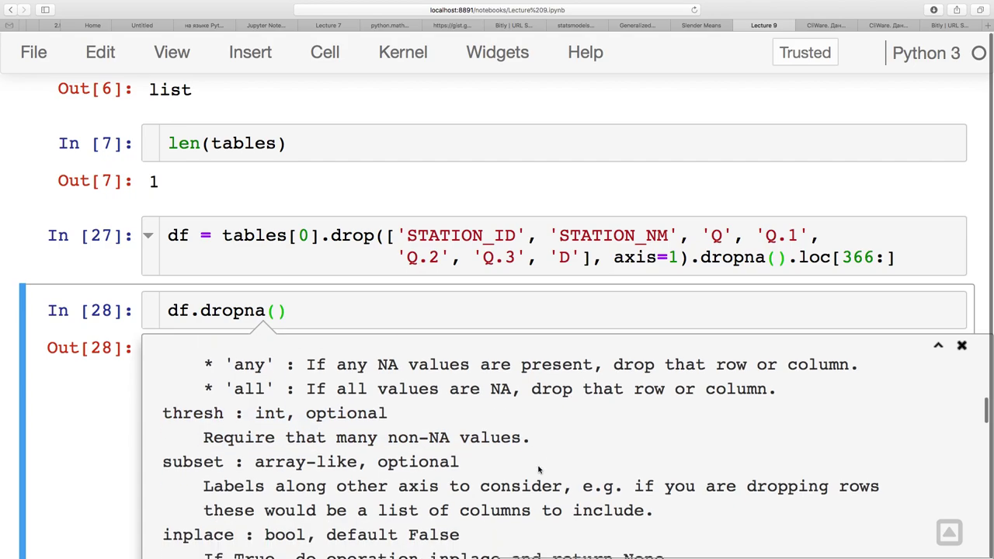
pyautogui.scroll(-3, 538, 469)
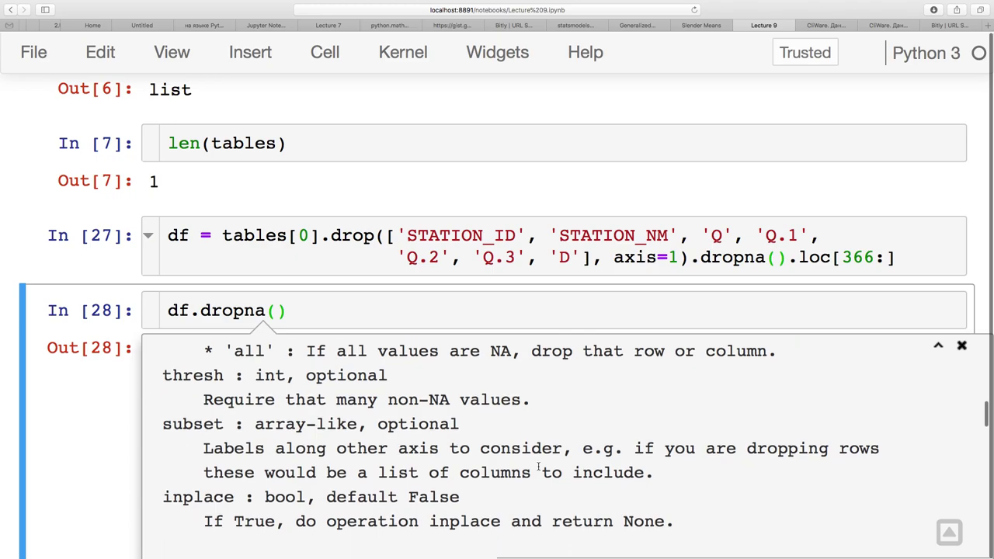
pyautogui.scroll(-1, 538, 469)
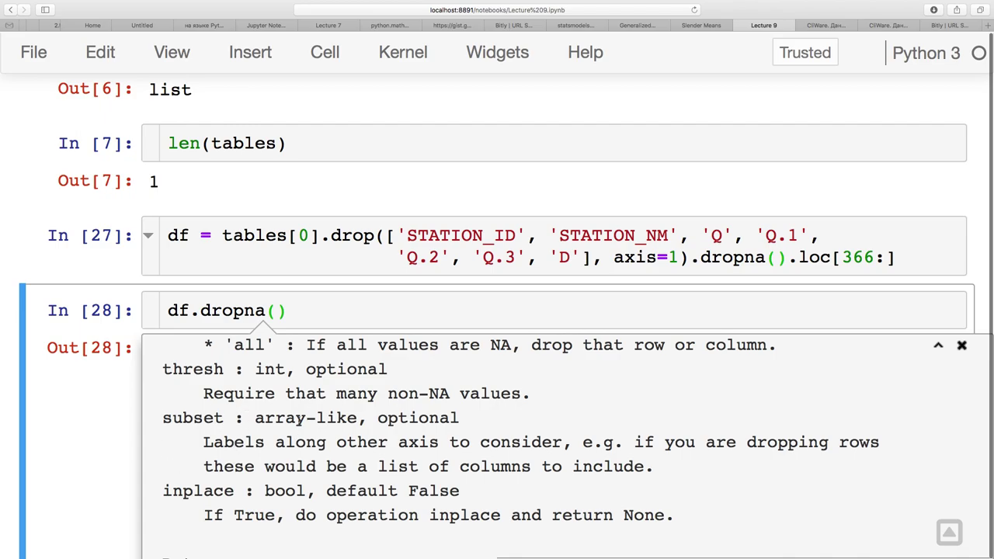
# Replace df.dropna() in the display cell with df and run it to show the dataframe.
pyautogui.click(286, 311)
pyautogui.moveTo(287, 310); pyautogui.dragTo(166, 311)
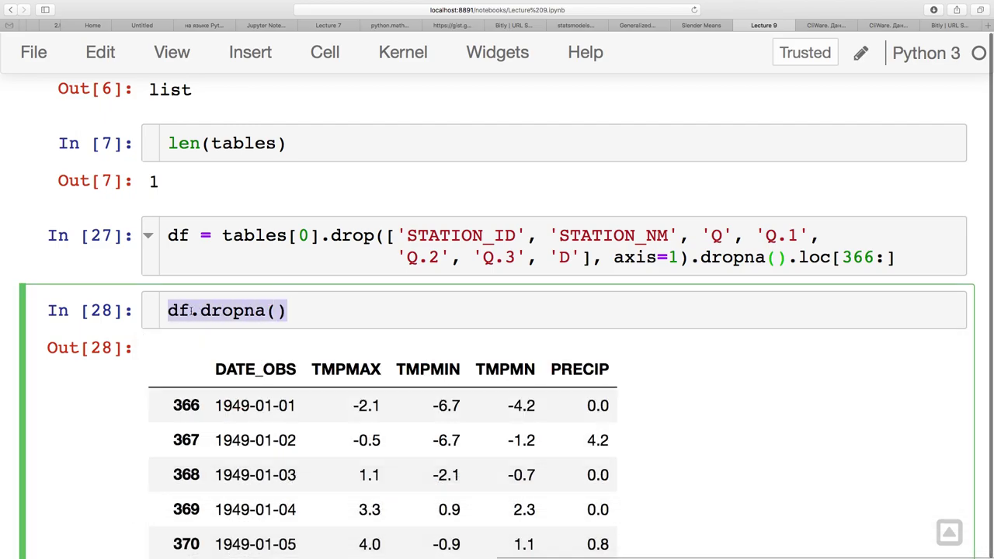
pyautogui.write('df')
pyautogui.hotkey('shift', 'Return')
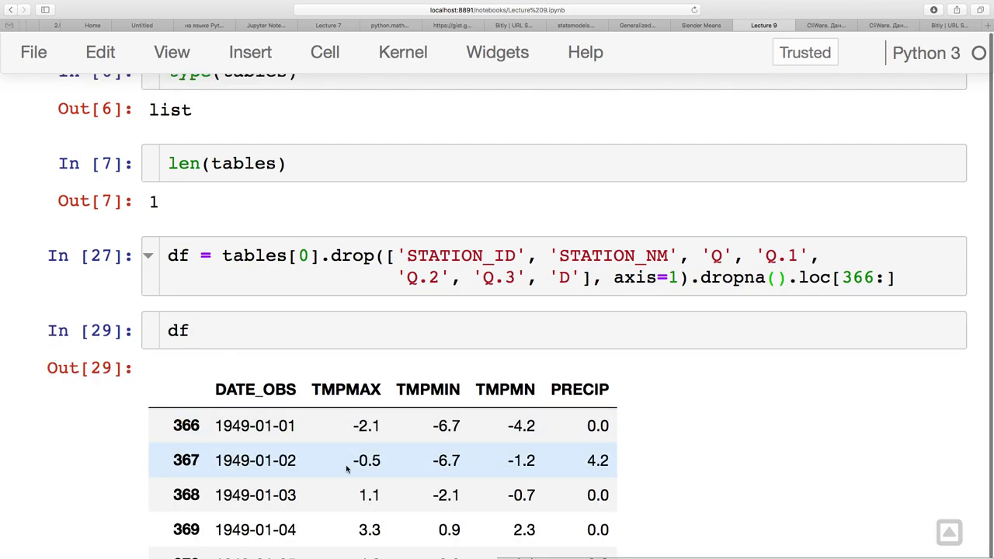
pyautogui.scroll(-3, 334, 462)
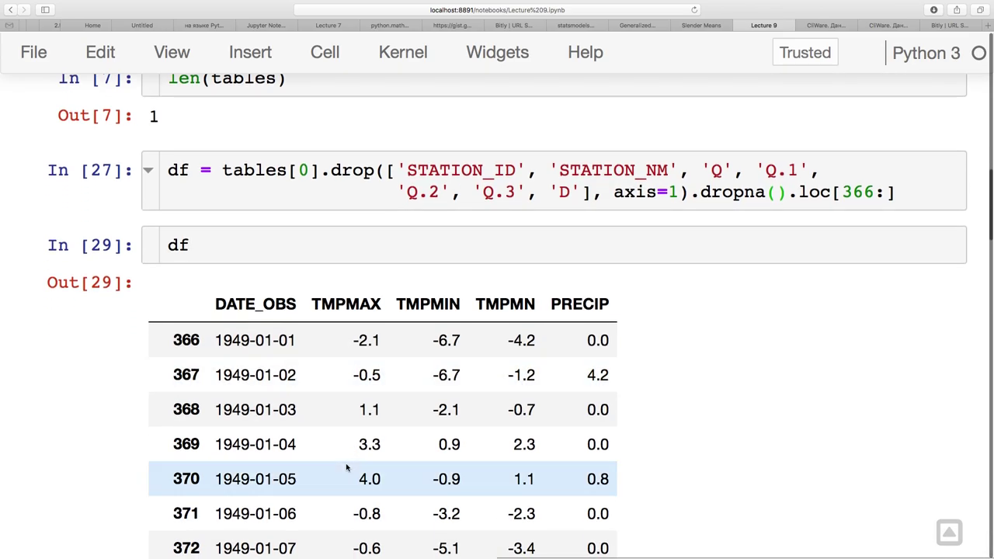
# Insert a cell above the df display cell and enter %matplotlib inline in it.
pyautogui.scroll(2, 347, 467)
pyautogui.click(236, 327)
pyautogui.press('Escape')
pyautogui.press('a')
pyautogui.press('Return')
pyautogui.write('%')
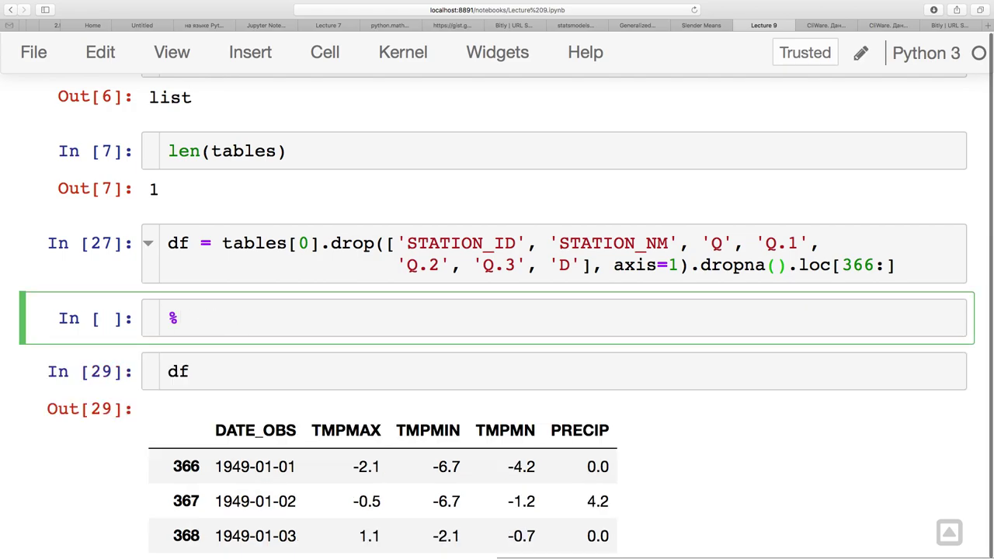
pyautogui.write('matplotlib inline')
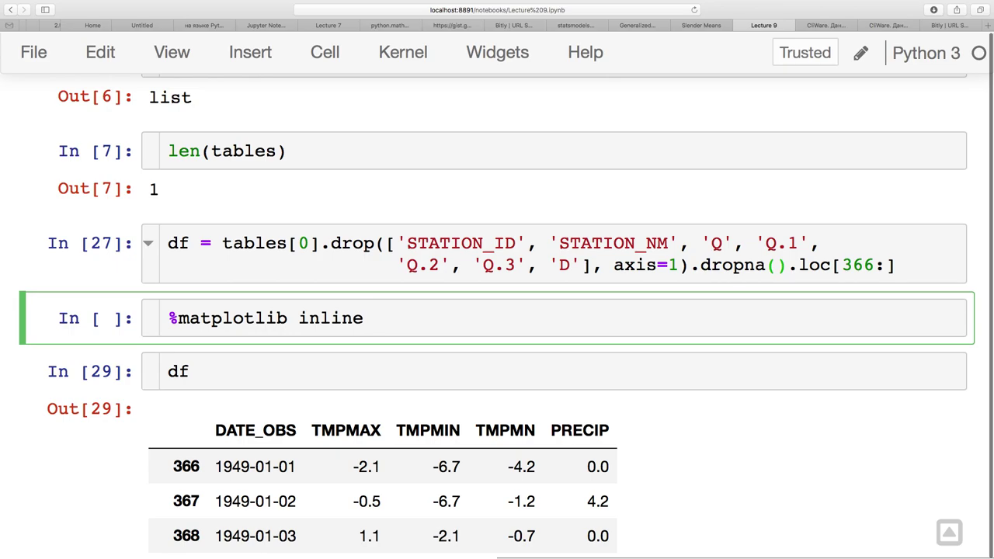
# Add the line import matplotlib.pyplot as plt below the %matplotlib inline magic and run the cell.
pyautogui.press('Return')
pyautogui.write('import ')
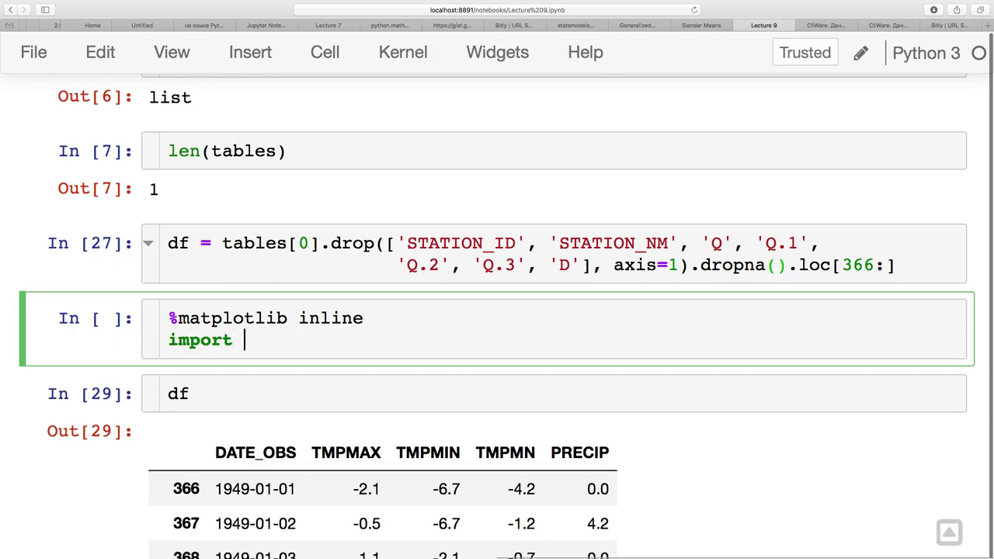
pyautogui.write('matplotl')
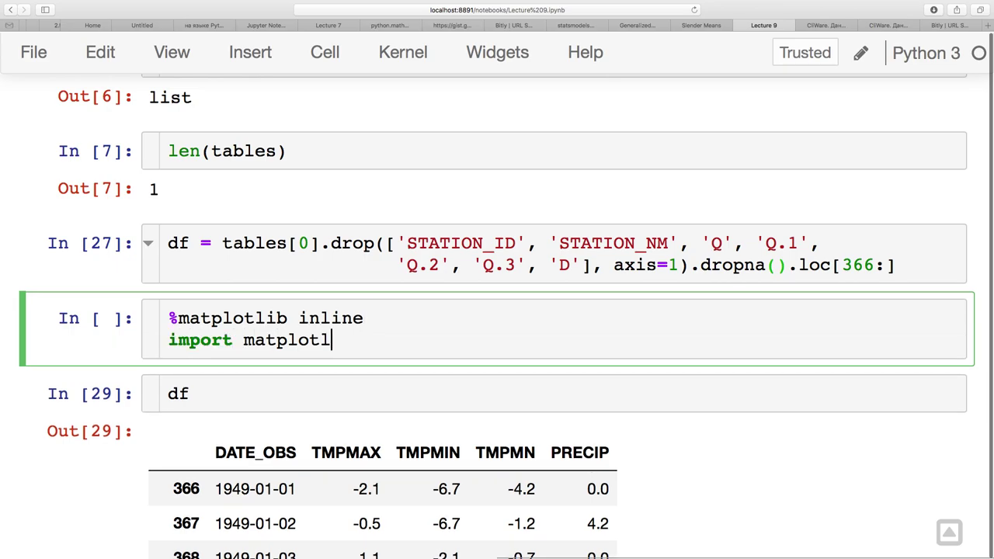
pyautogui.write('ib.pyplo')
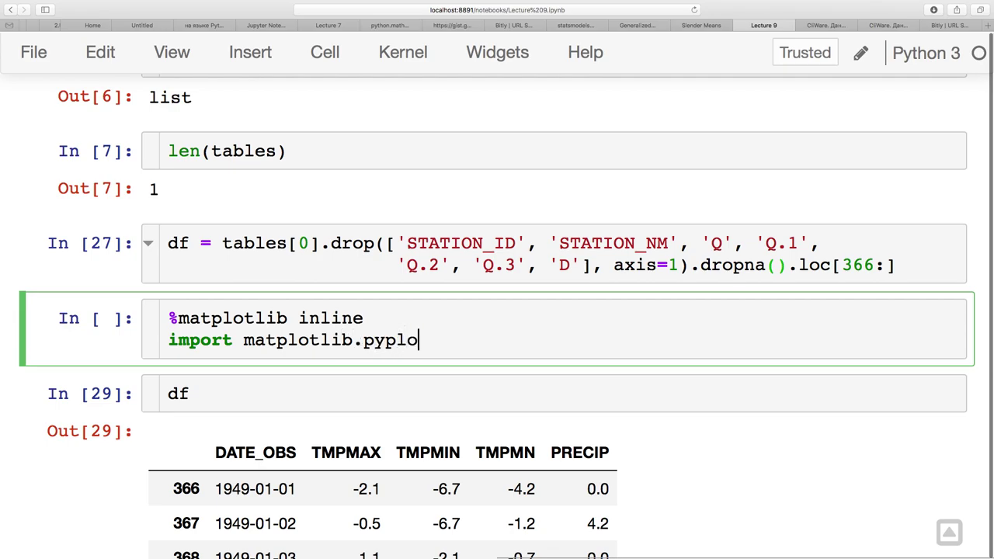
pyautogui.write('t as plt')
pyautogui.hotkey('shift', 'Return')
# Return to the df assignment cell and save the notebook.
pyautogui.scroll(4, 252, 294)
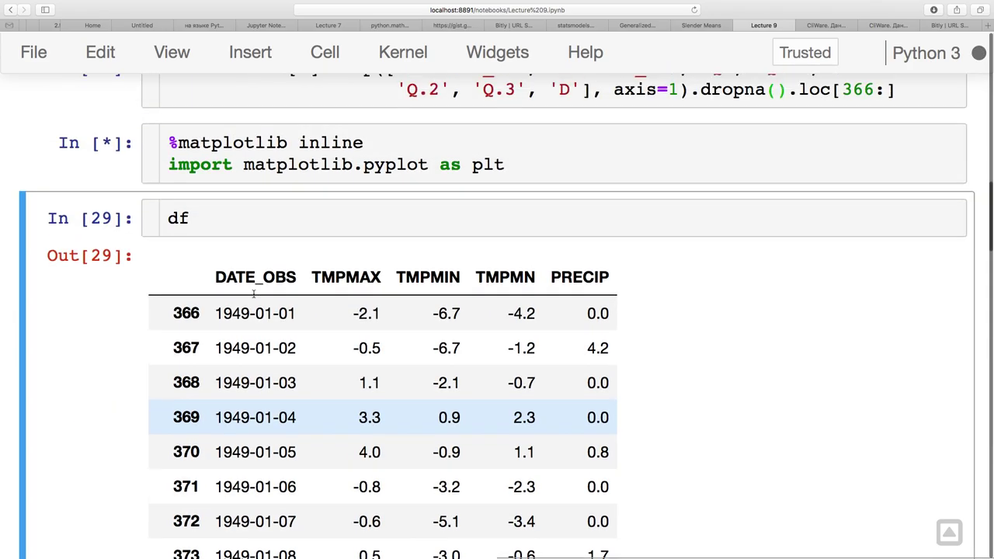
pyautogui.click(254, 338)
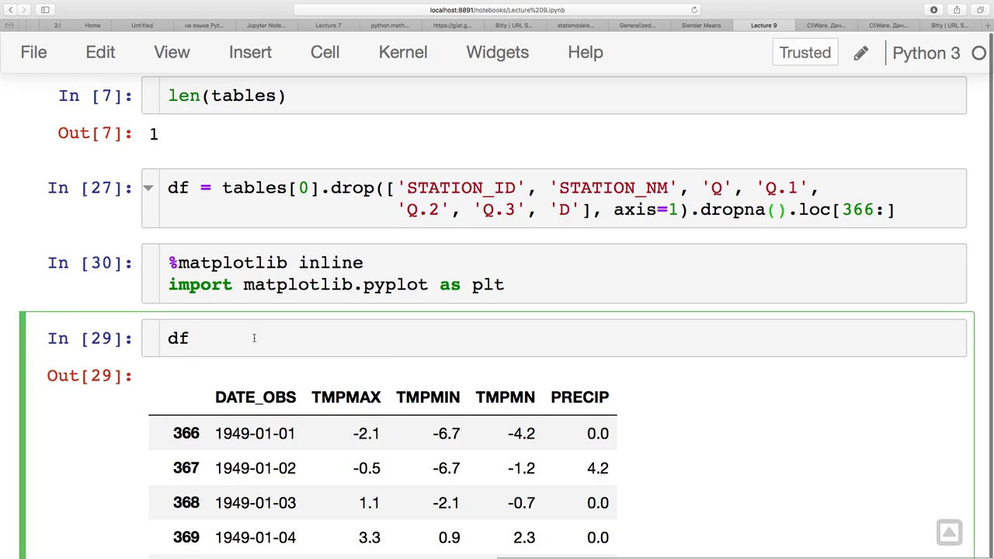
pyautogui.click(224, 187)
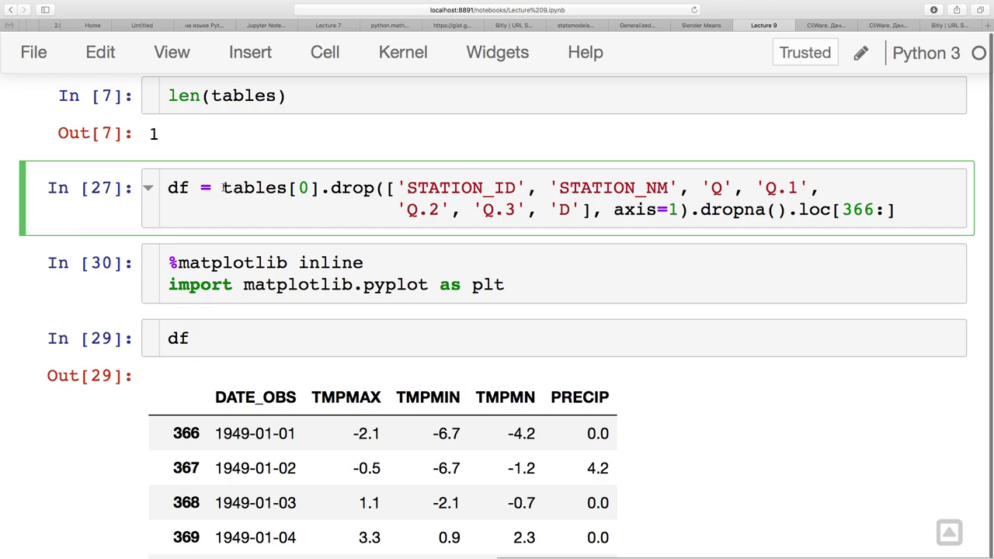
pyautogui.scroll(2, 237, 204)
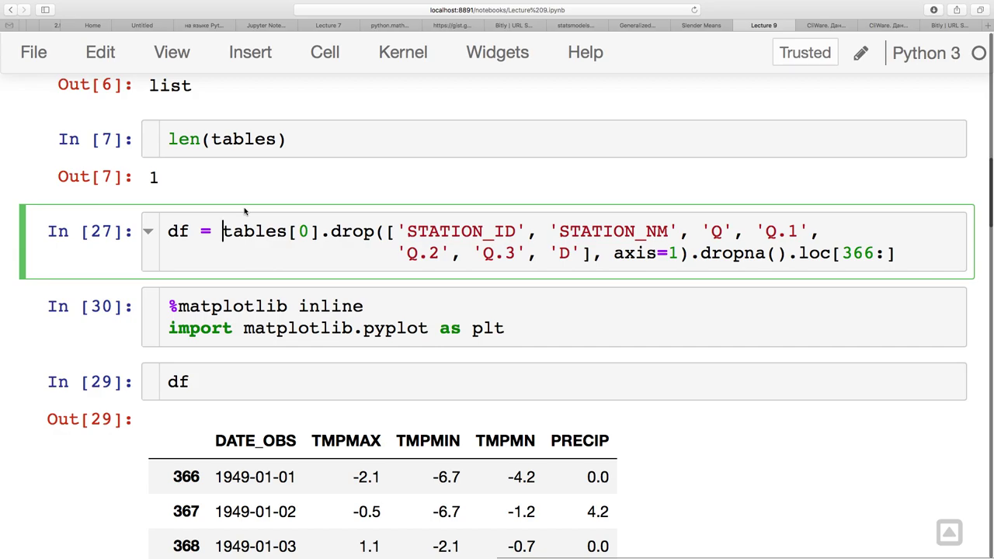
pyautogui.hotkey('ctrl', 's')
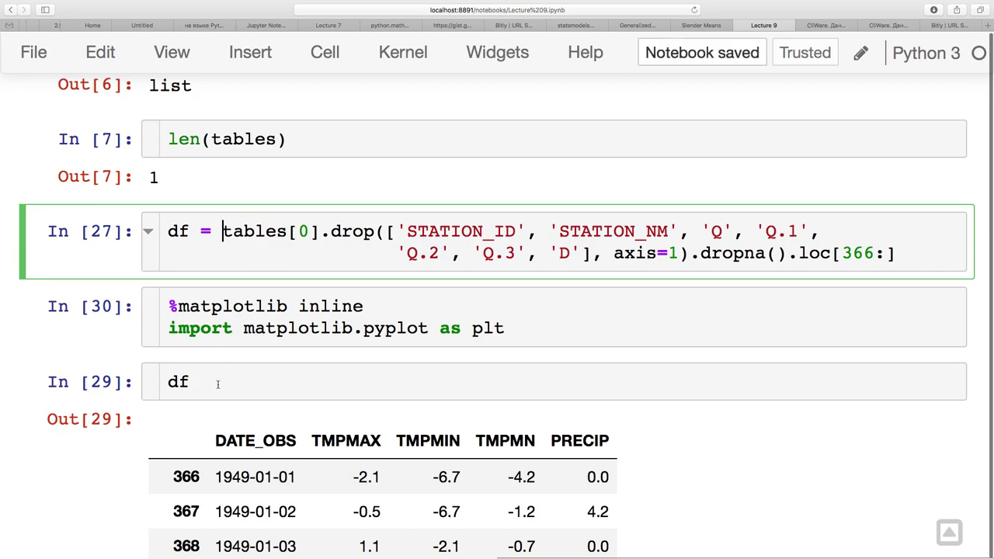
# Review the df assignment expression, highlighting the whole chain from tables[0] to .loc[366:] and the tables name within it.
pyautogui.click(219, 384)
pyautogui.moveTo(221, 231); pyautogui.dragTo(465, 278)
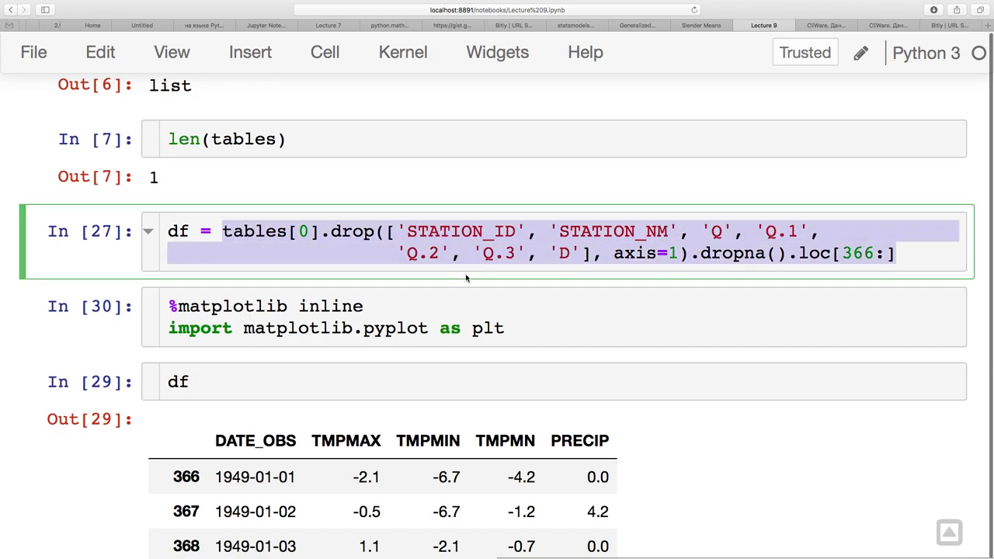
pyautogui.click(361, 247)
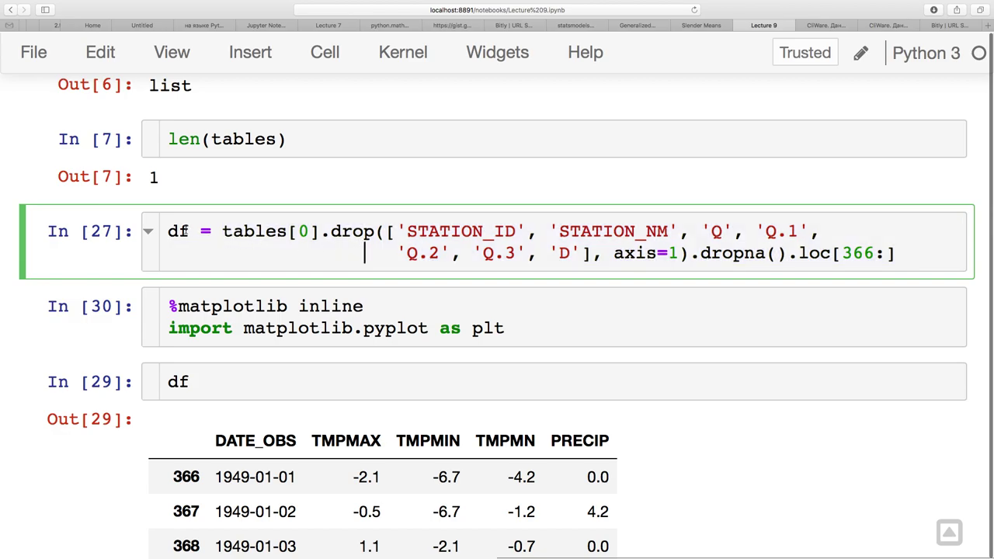
pyautogui.click(244, 387)
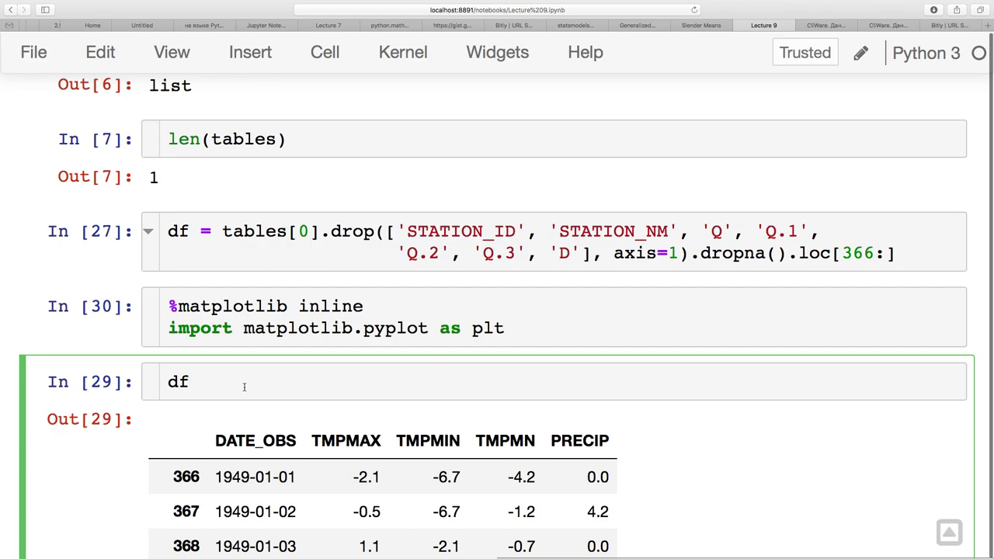
pyautogui.click(440, 237)
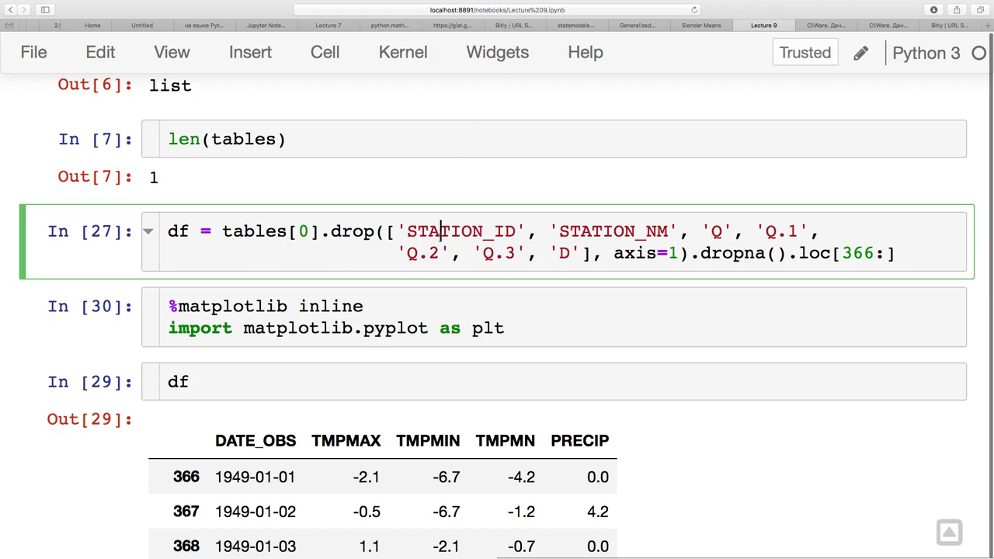
pyautogui.click(382, 381)
pyautogui.doubleClick(256, 231)
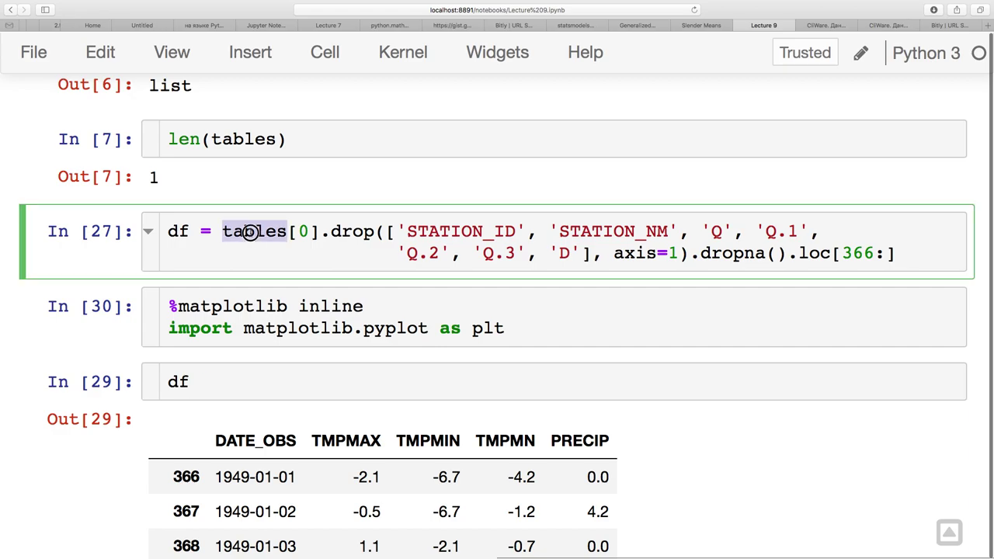
pyautogui.click(307, 232)
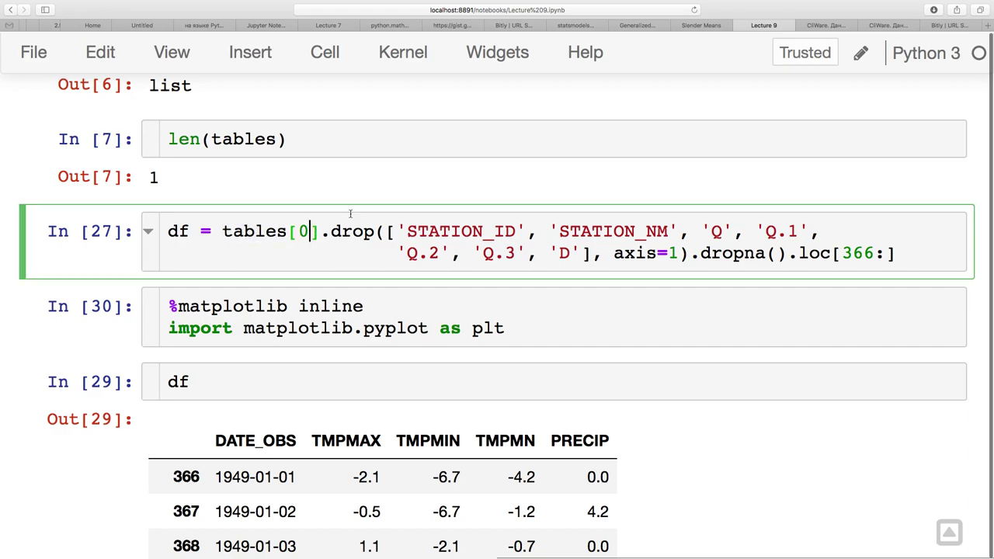
# Re-run the df display cell, and extend it to df.plot() to plot all the dataframe's numeric columns.
pyautogui.click(282, 390)
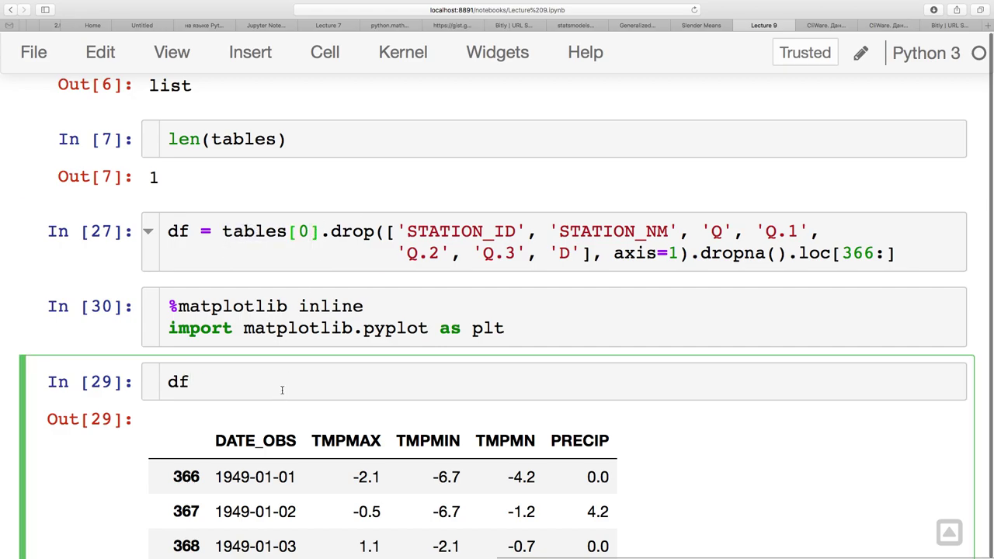
pyautogui.hotkey('shift', 'Return')
pyautogui.scroll(-2, 321, 438)
pyautogui.click(258, 350)
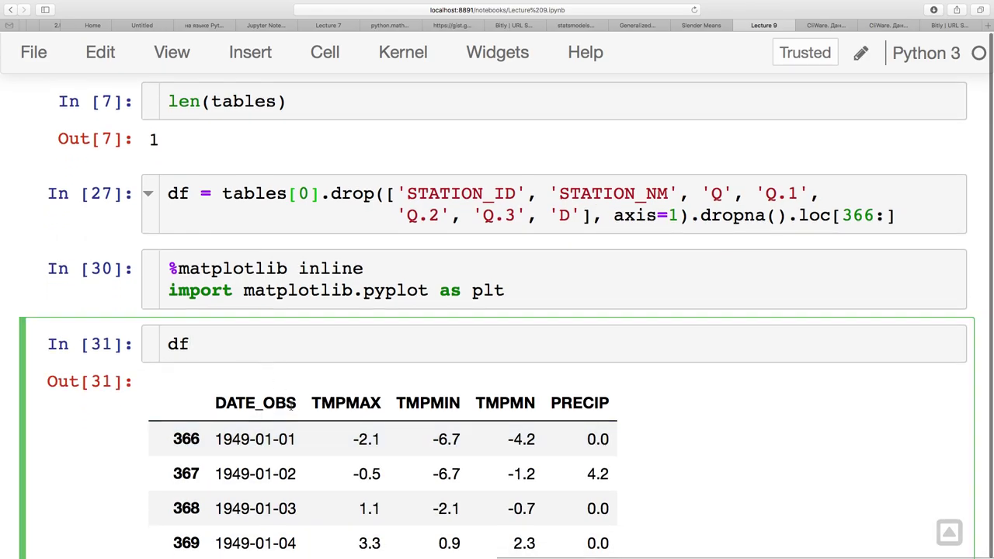
pyautogui.scroll(-2, 292, 403)
pyautogui.scroll(1, 291, 401)
pyautogui.write('.plot()')
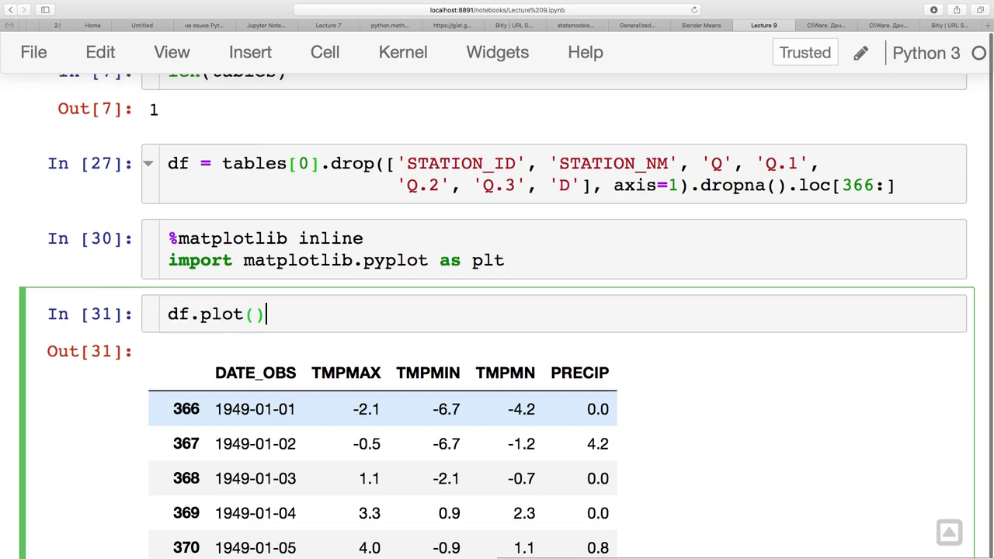
pyautogui.hotkey('shift', 'Return')
pyautogui.scroll(-5, 306, 422)
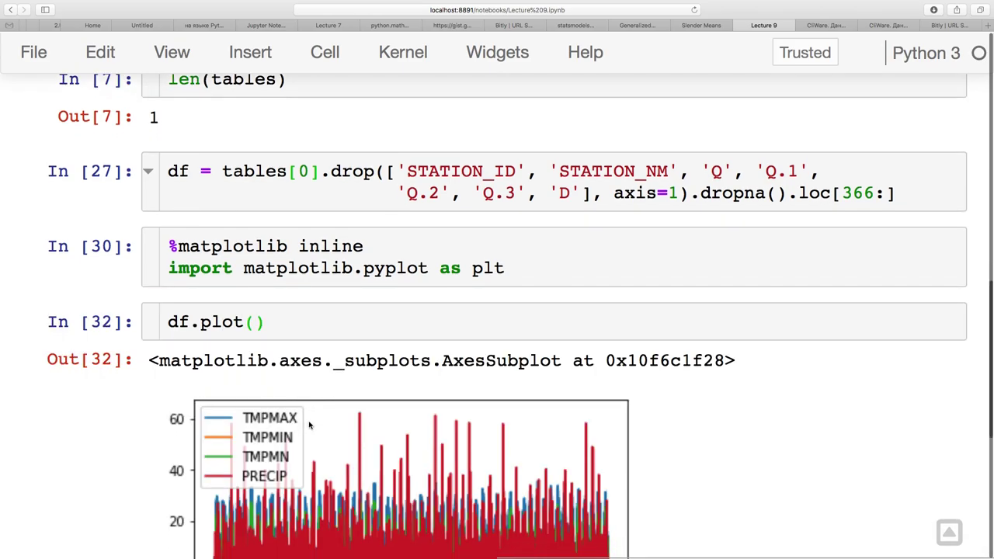
# Examine the plotted weather columns and place the cursor inside the parentheses of df.plot().
pyautogui.scroll(-2, 385, 371)
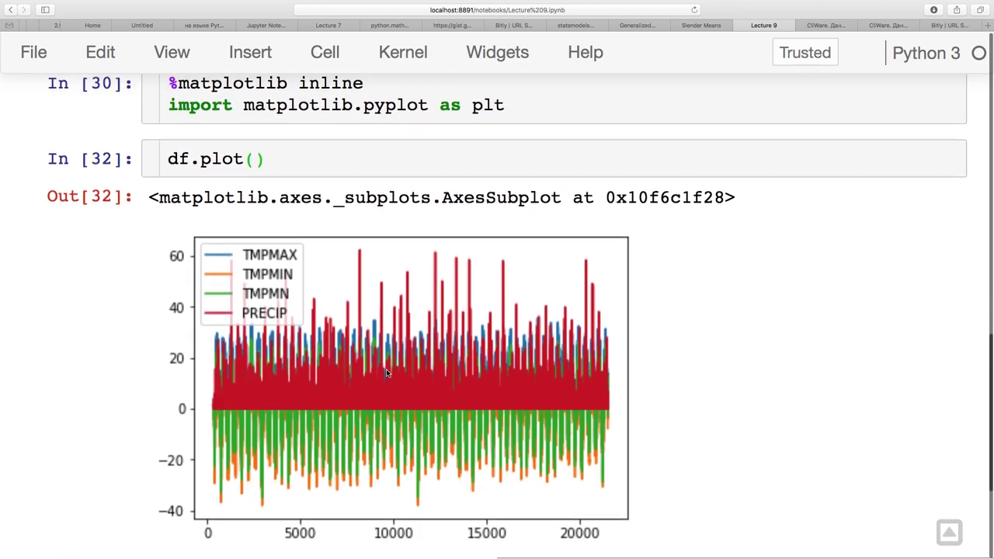
pyautogui.scroll(3, 386, 372)
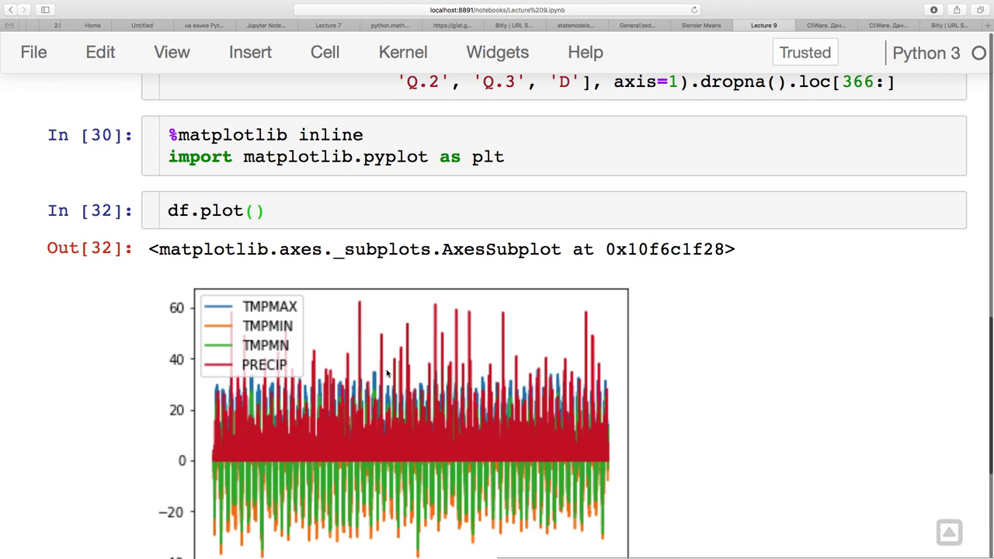
pyautogui.click(294, 215)
pyautogui.scroll(2, 293, 215)
pyautogui.scroll(-2, 294, 215)
pyautogui.press('Left')
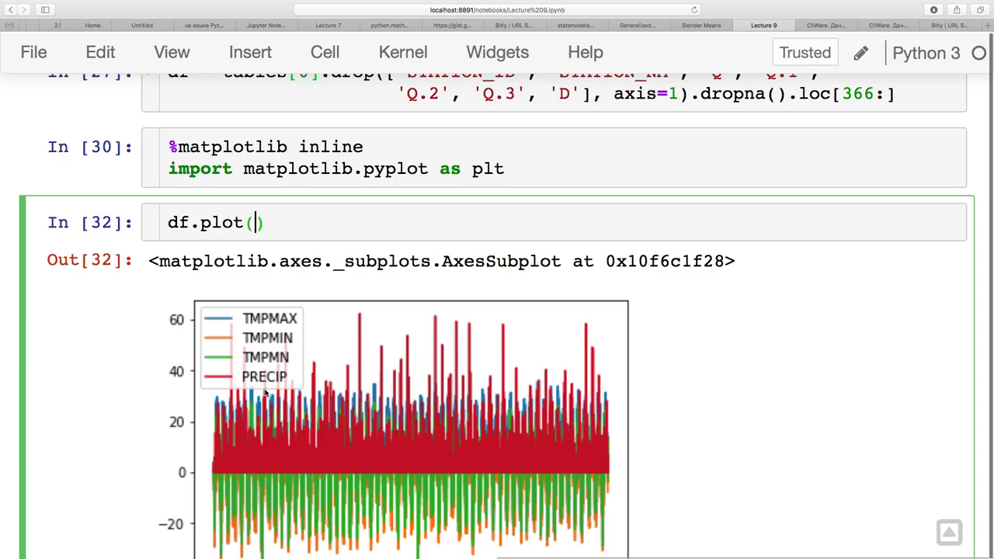
pyautogui.scroll(-2, 306, 405)
pyautogui.scroll(1, 305, 405)
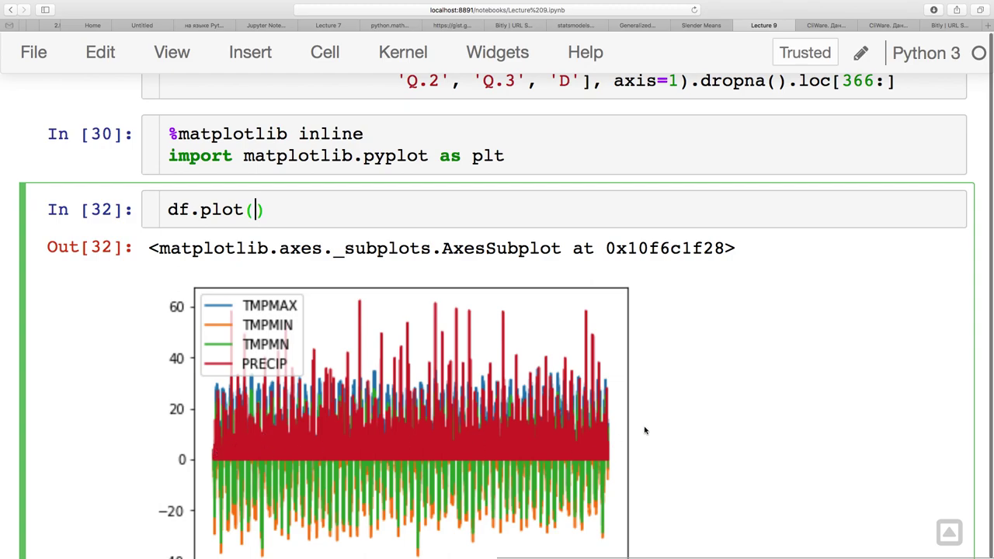
pyautogui.scroll(1, 500, 420)
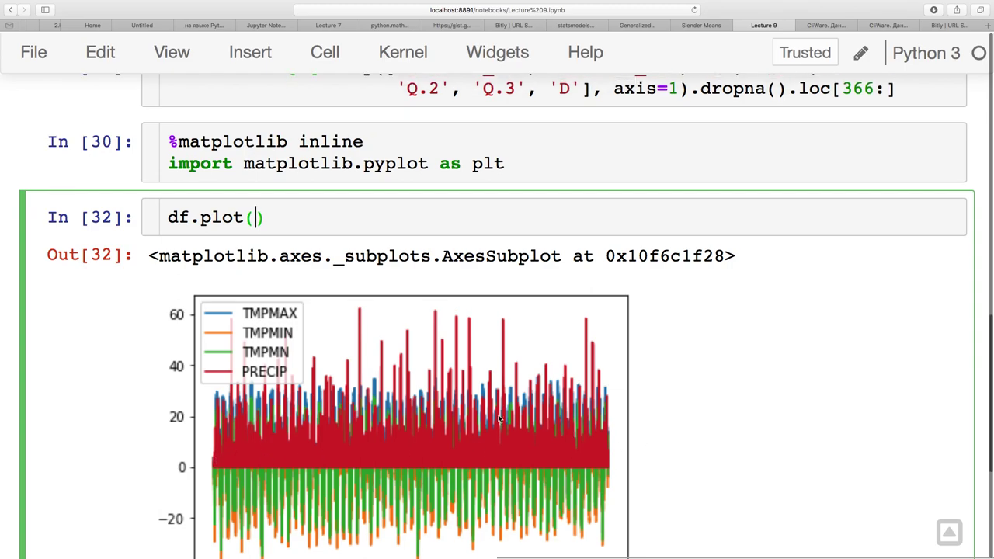
# Try to plot the first 365 rows by running df.plot(df[:365]), and read through the traceback to its last line.
pyautogui.scroll(1, 499, 419)
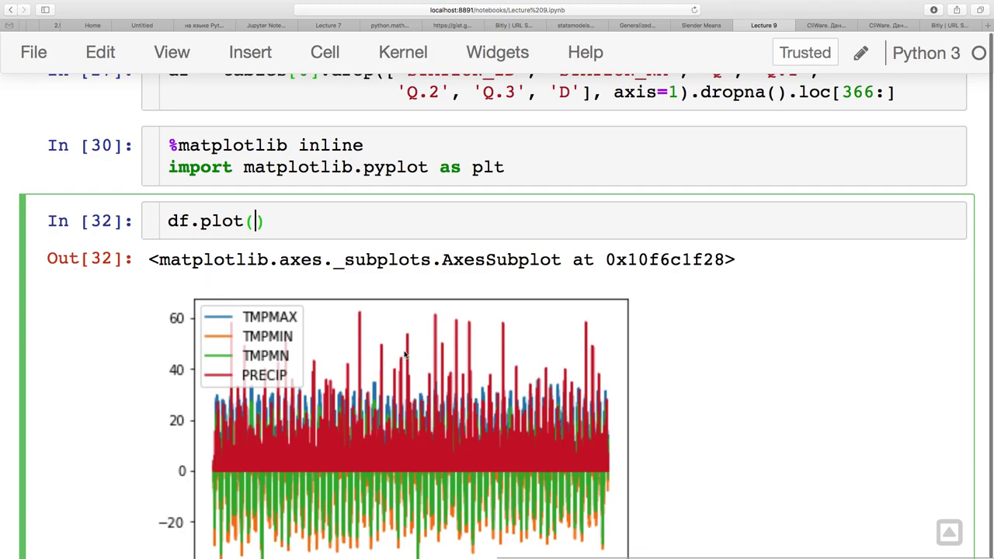
pyautogui.scroll(1, 388, 365)
pyautogui.write('[')
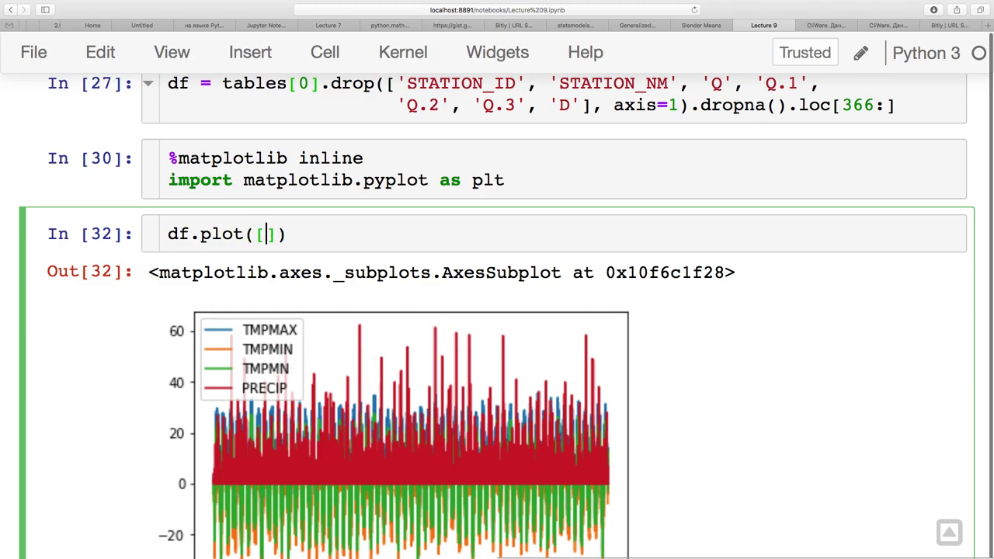
pyautogui.press('BackSpace')
pyautogui.scroll(3, 497, 310)
pyautogui.write('df[')
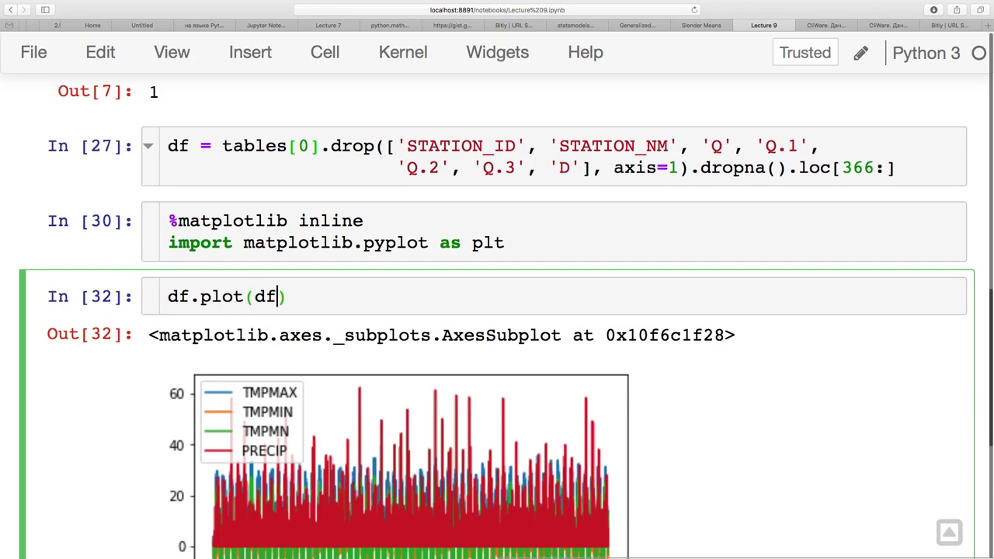
pyautogui.write(':')
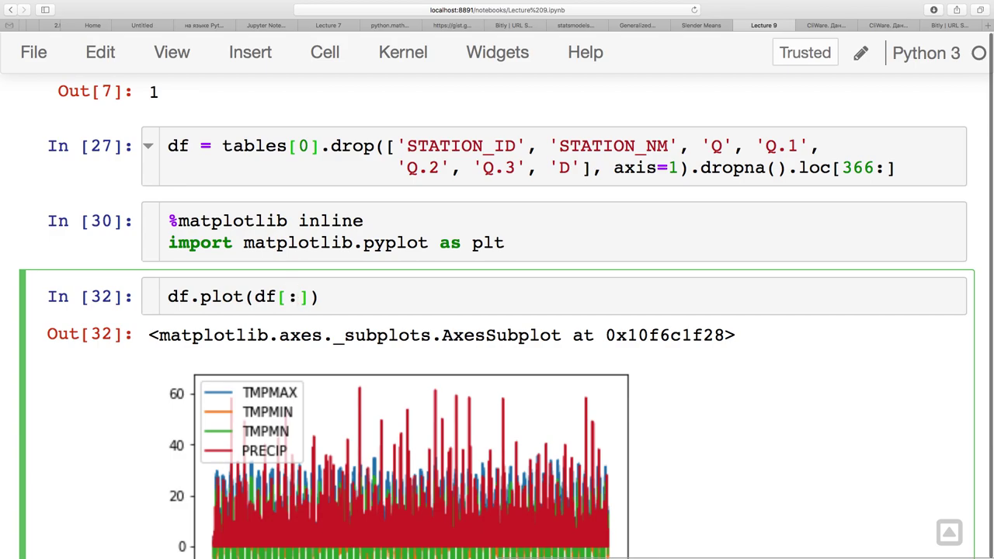
pyautogui.write('365')
pyautogui.hotkey('shift', 'Return')
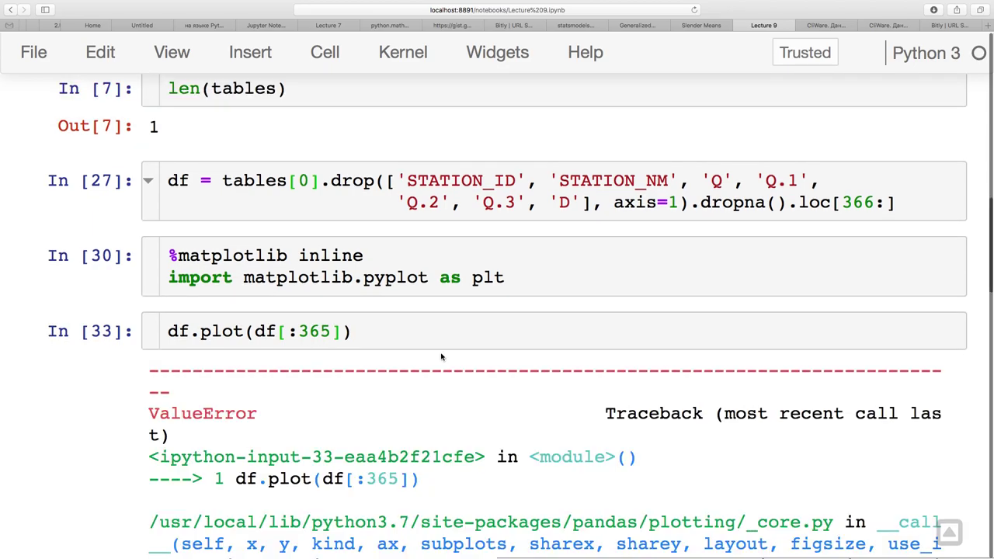
pyautogui.click(280, 332)
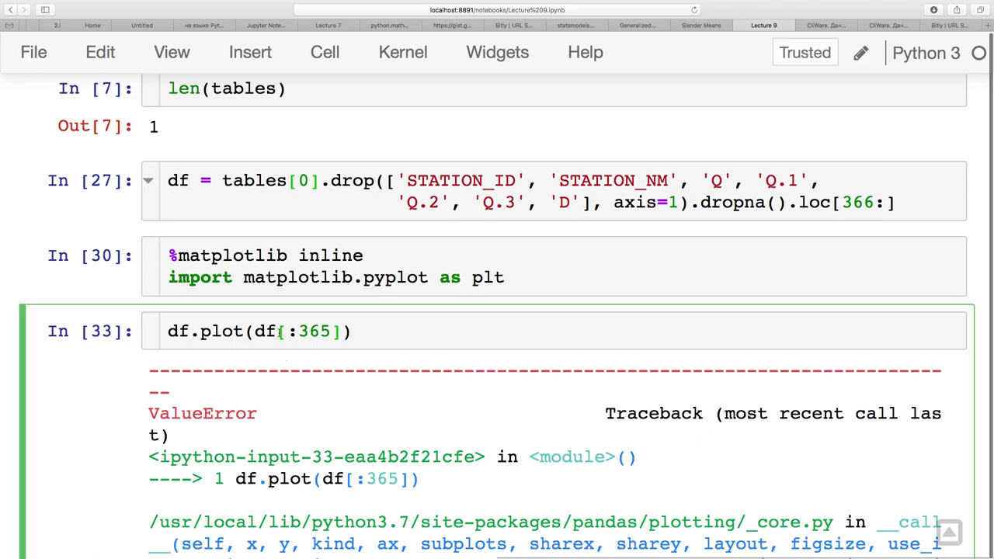
pyautogui.scroll(-15, 308, 415)
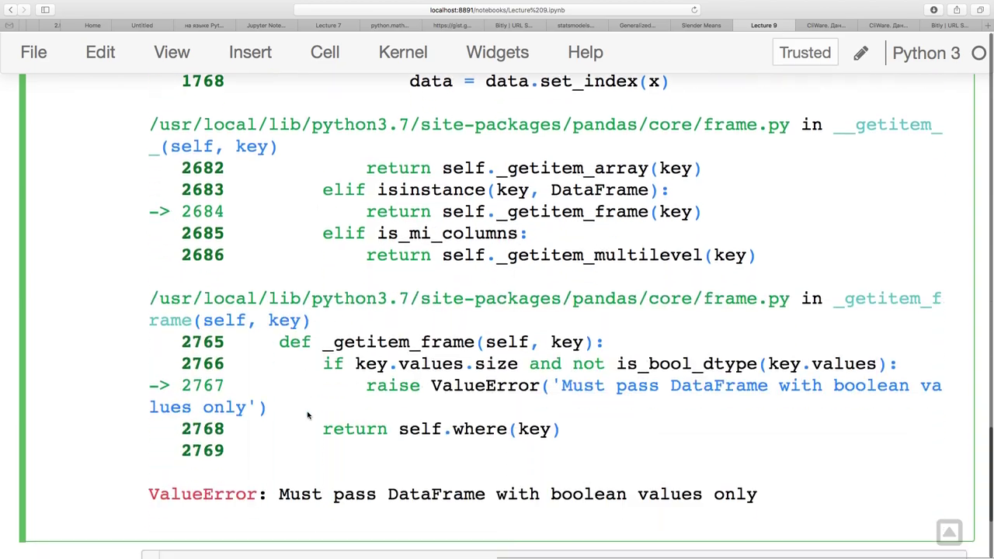
pyautogui.scroll(-2, 307, 415)
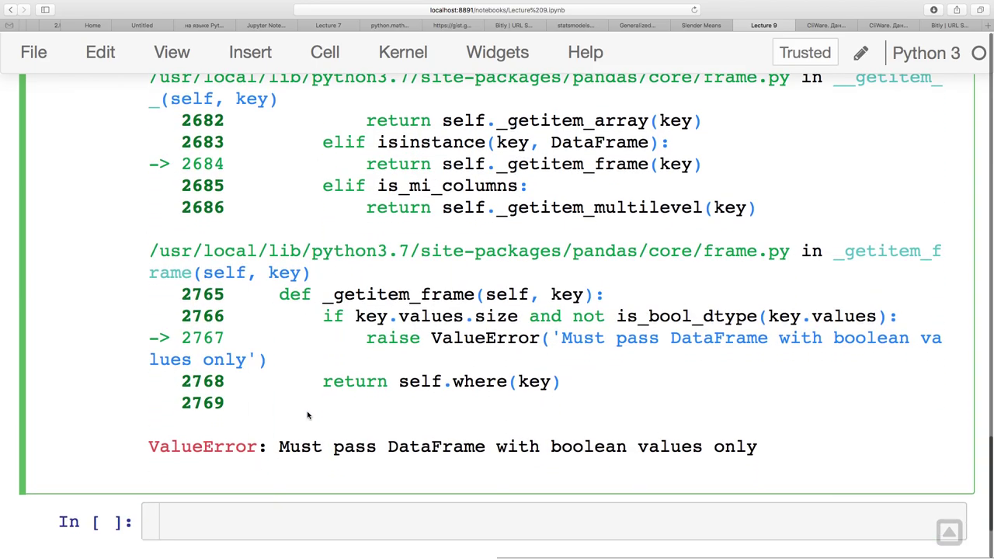
pyautogui.scroll(17, 307, 415)
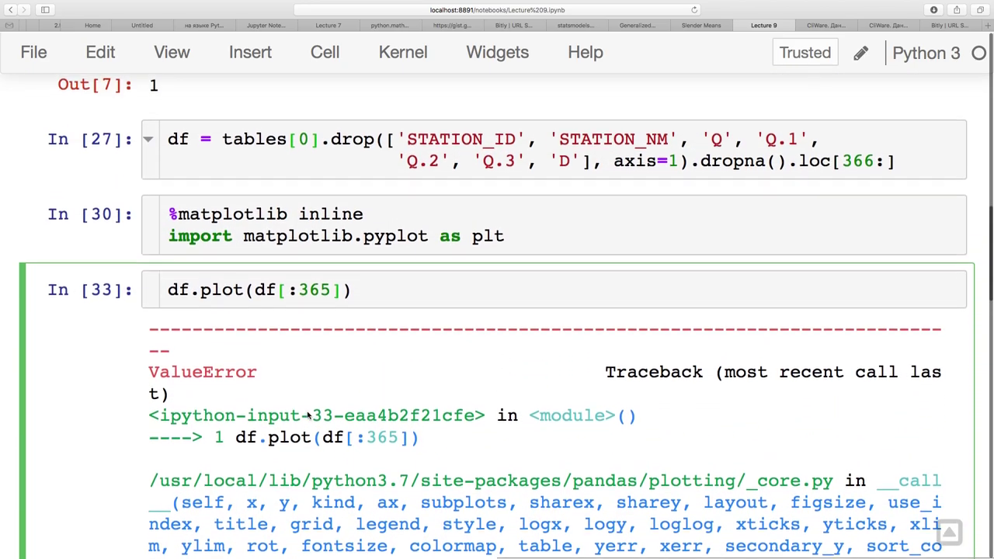
pyautogui.scroll(2, 326, 392)
# Replace the plotting cell's code with df[:365].plot() and run it to plot the first 365 rows.
pyautogui.moveTo(365, 310); pyautogui.dragTo(257, 309)
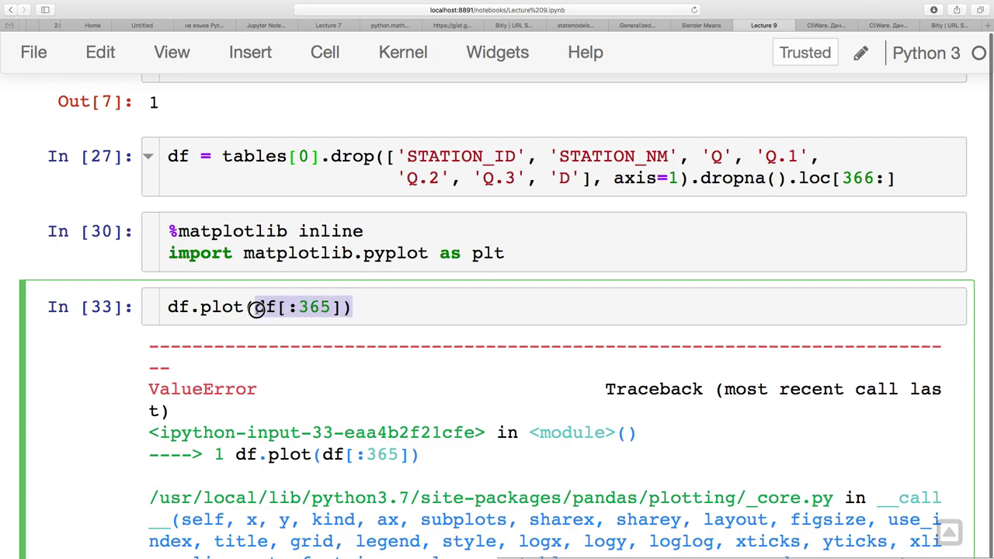
pyautogui.press('BackSpace')
pyautogui.press('super+a')
pyautogui.write("df['")
pyautogui.press('BackSpace')
pyautogui.press('BackSpace')
pyautogui.write('[')
pyautogui.press('BackSpace')
pyautogui.write('[:365].plot()')
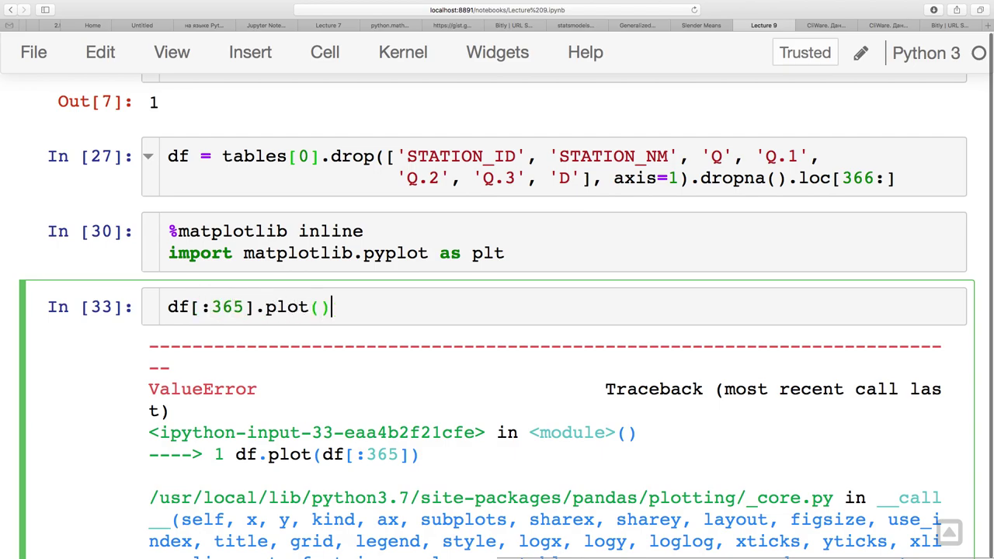
pyautogui.hotkey('shift', 'Return')
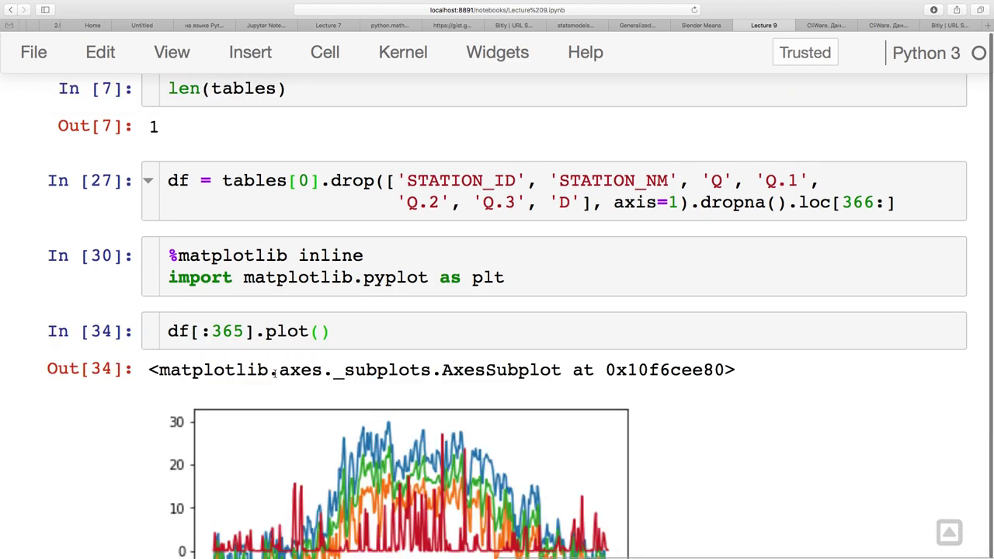
# Examine the 365-row plot of temperatures and precipitation down to its x axis, and return to the code cells above.
pyautogui.scroll(-2, 313, 396)
pyautogui.scroll(-2, 313, 395)
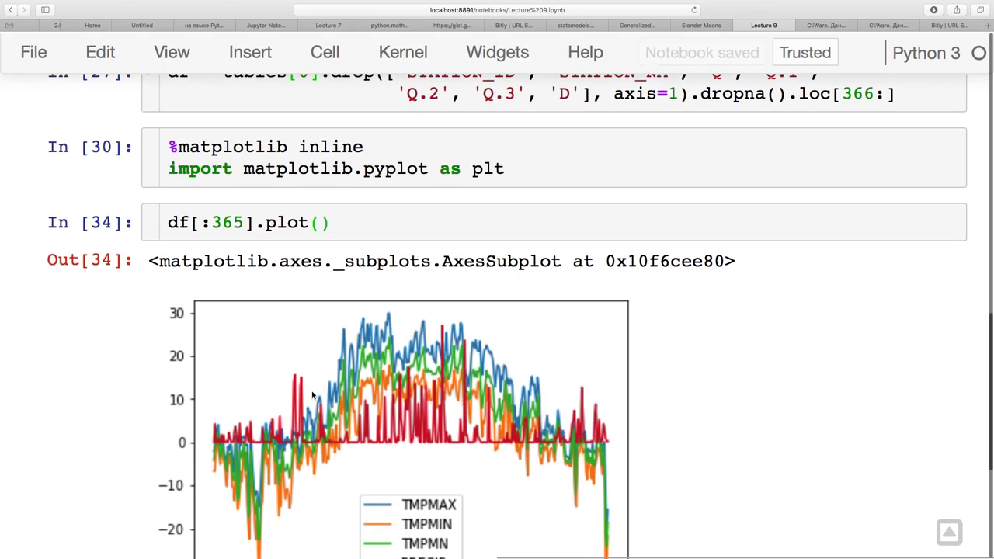
pyautogui.scroll(-1, 315, 398)
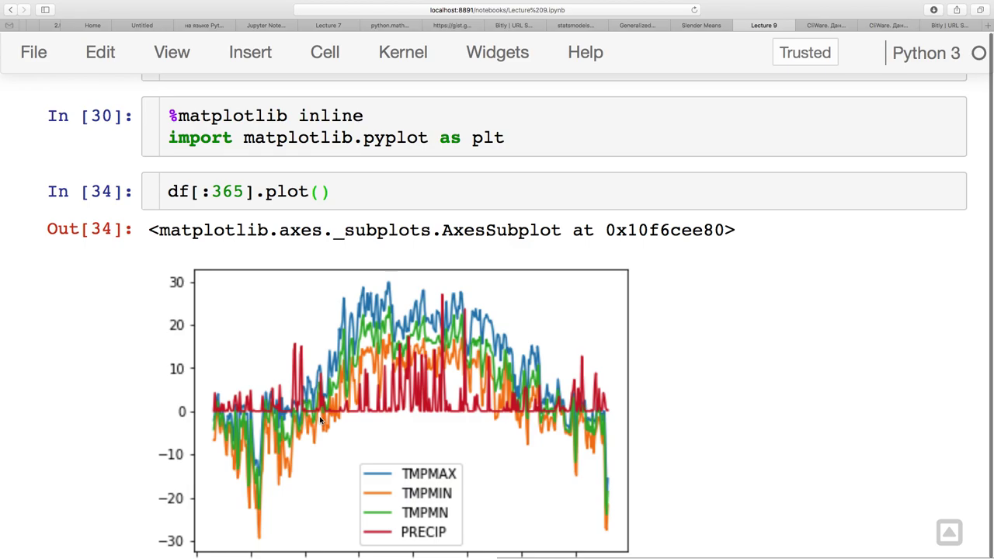
pyautogui.scroll(-1, 371, 334)
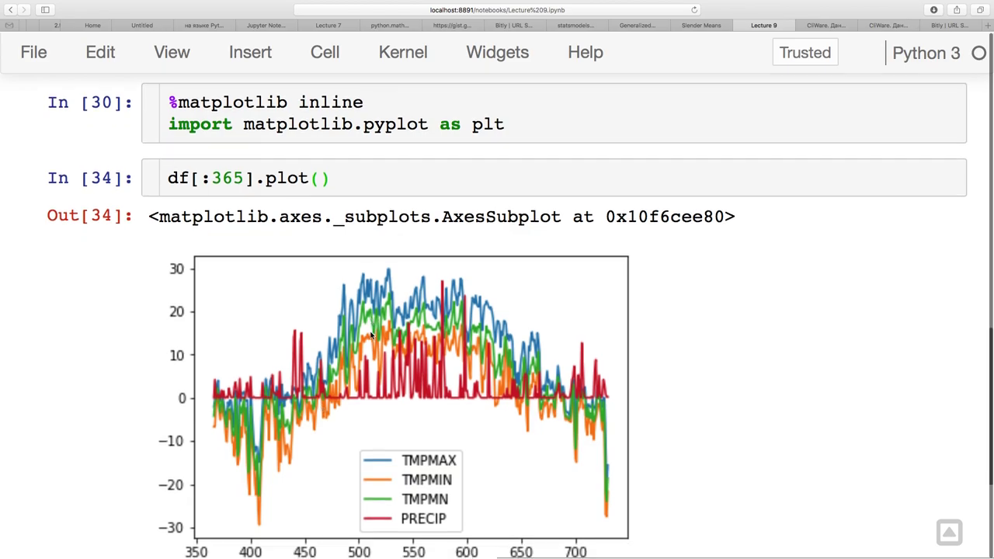
pyautogui.scroll(5, 371, 334)
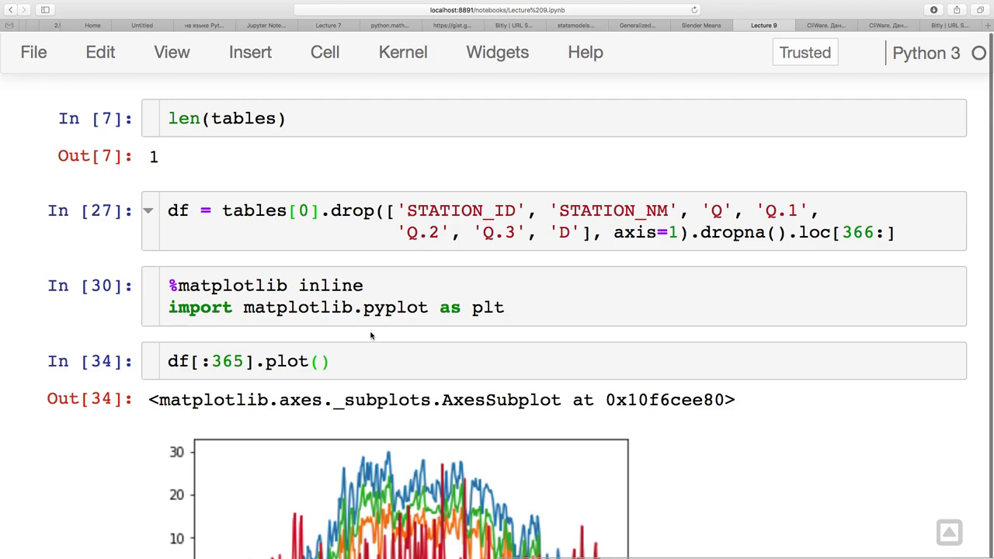
pyautogui.scroll(4, 371, 335)
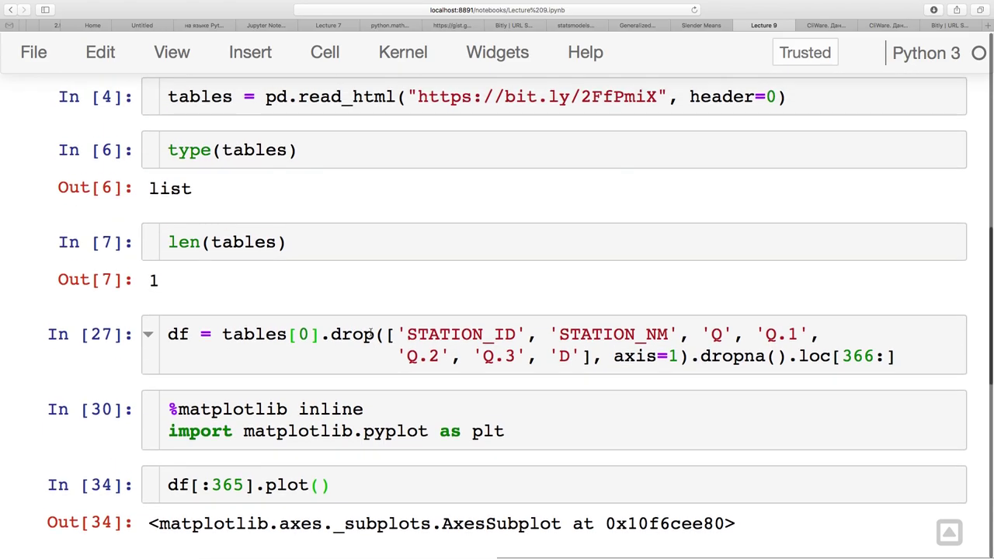
# Highlight the :365 slice and the number 365 within it in the df[:365].plot() cell to explain the row selection.
pyautogui.click(247, 484)
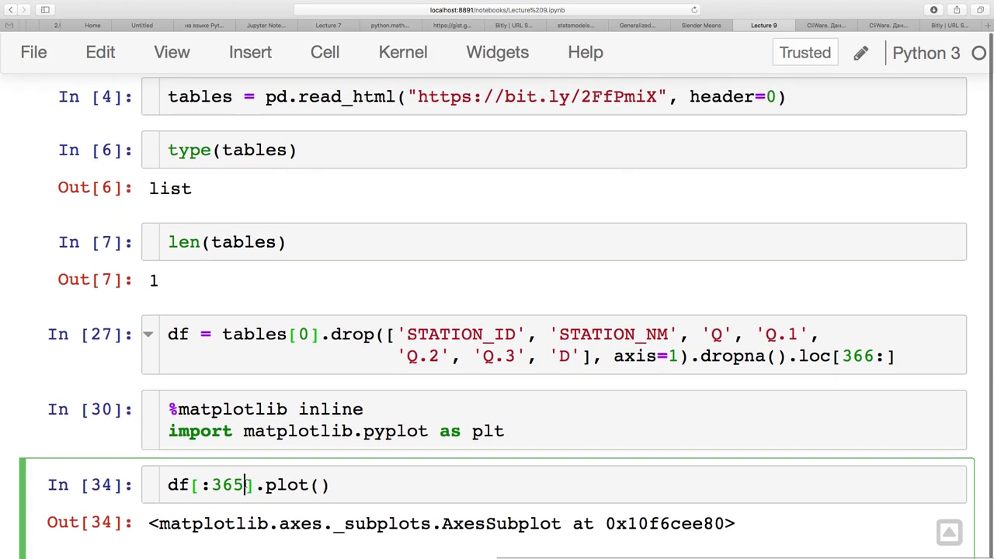
pyautogui.moveTo(246, 484); pyautogui.dragTo(197, 469)
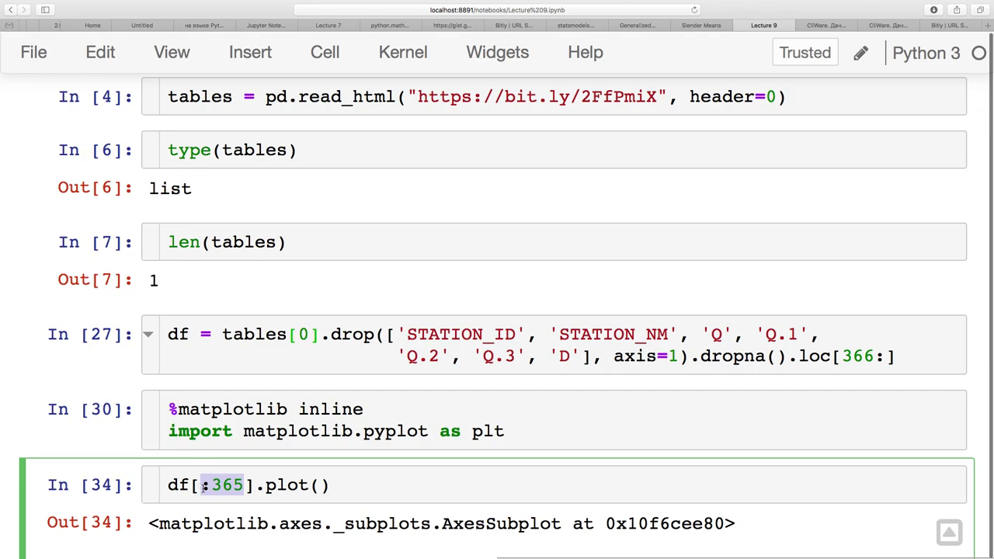
pyautogui.click(201, 487)
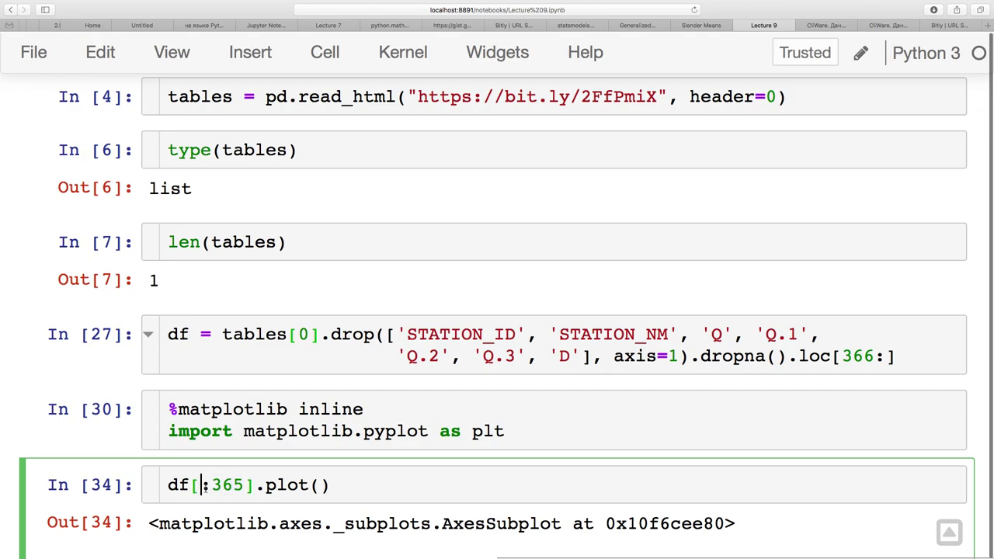
pyautogui.doubleClick(230, 485)
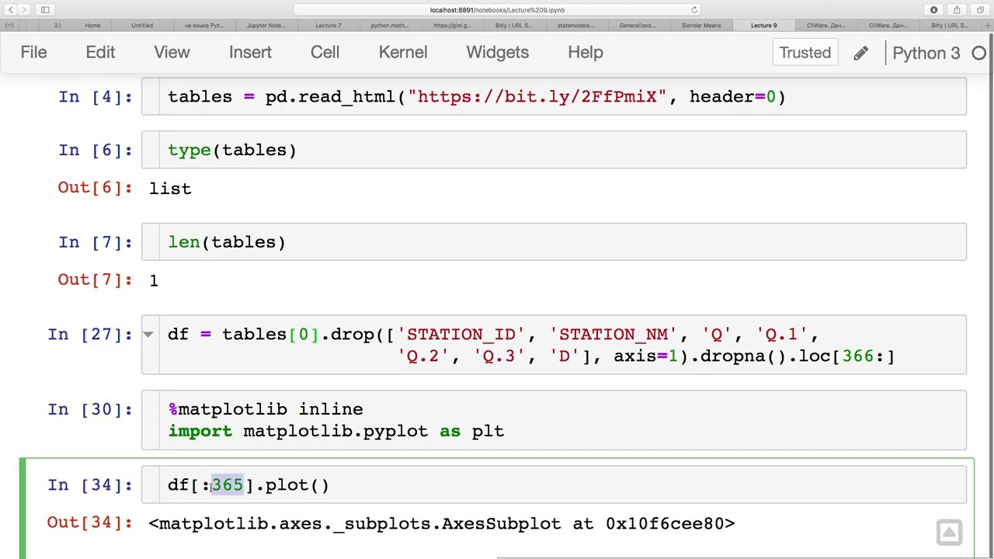
pyautogui.moveTo(201, 484); pyautogui.dragTo(247, 484)
pyautogui.scroll(2, 247, 485)
pyautogui.scroll(-1, 245, 484)
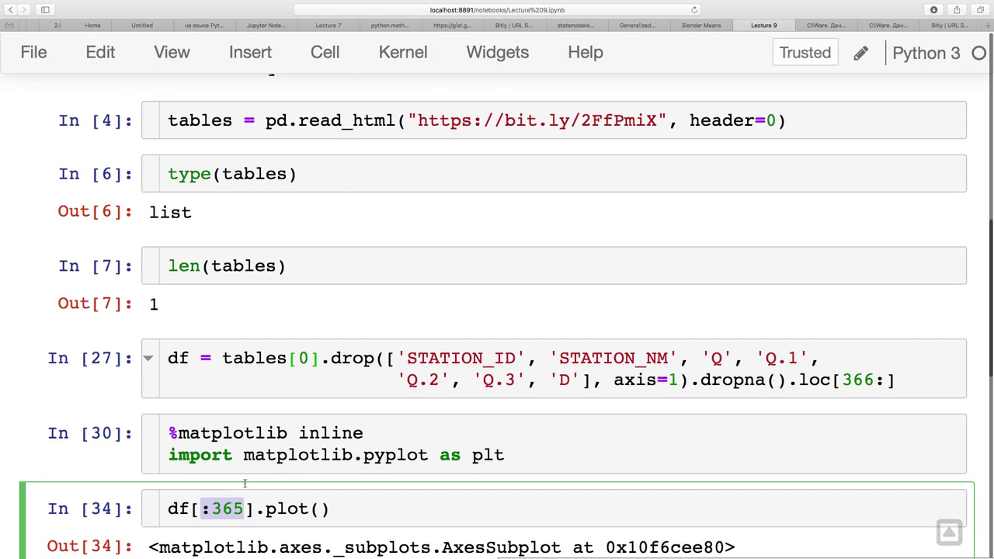
pyautogui.scroll(-1, 245, 484)
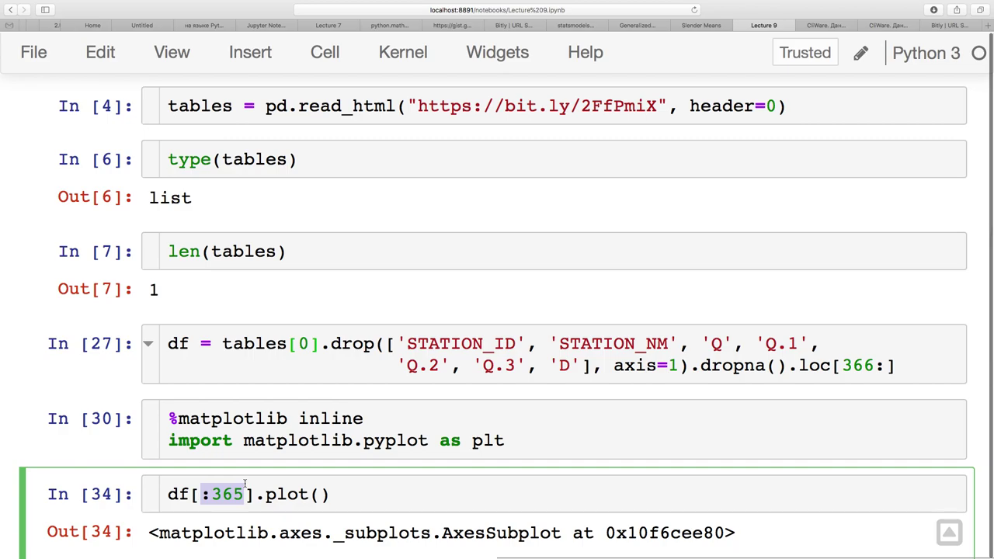
pyautogui.click(289, 160)
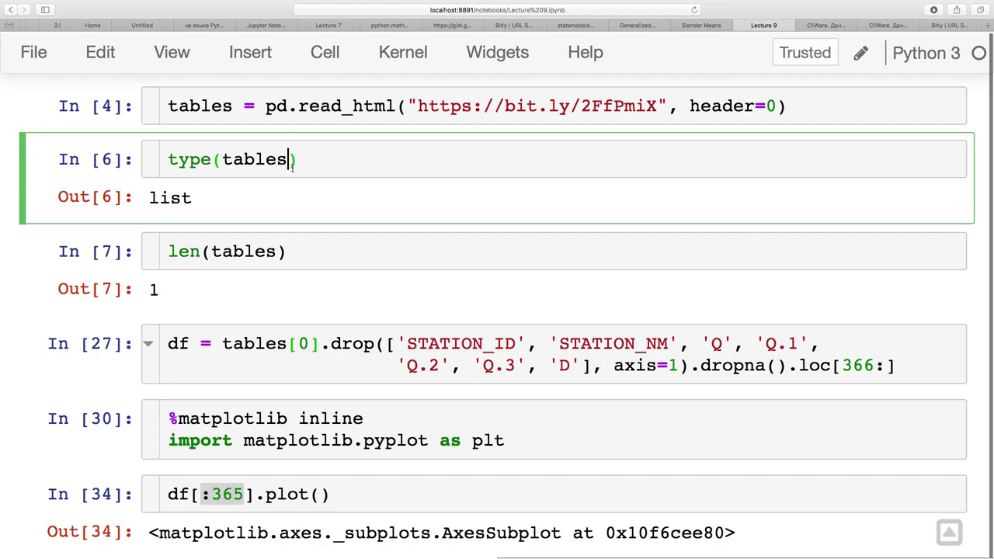
# Return to the df[:365].plot() cell and study its curves together with the TMPMAX, TMPMIN, TMPMN and PRECIP legend.
pyautogui.click(302, 494)
pyautogui.scroll(-3, 304, 525)
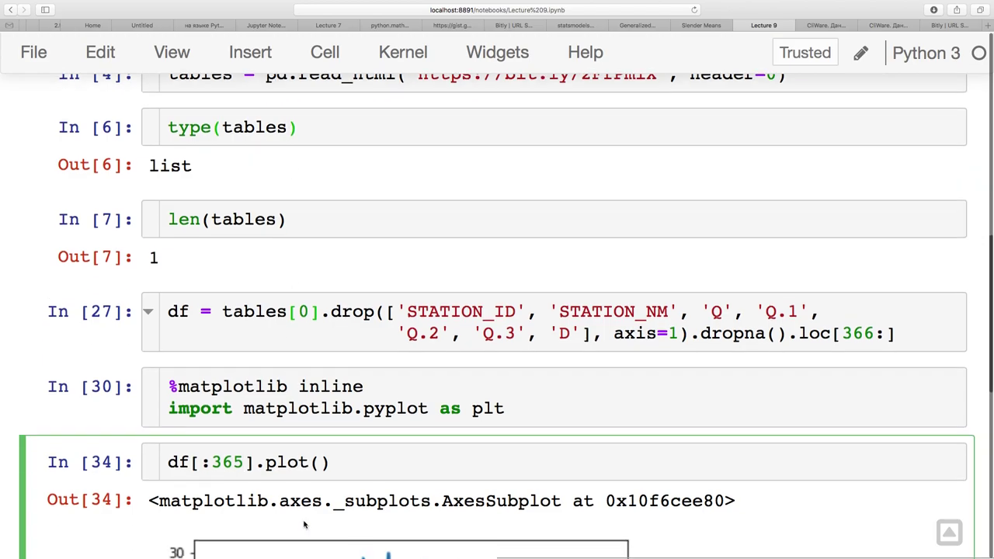
pyautogui.scroll(-5, 304, 525)
pyautogui.scroll(1, 305, 525)
pyautogui.scroll(-2, 304, 524)
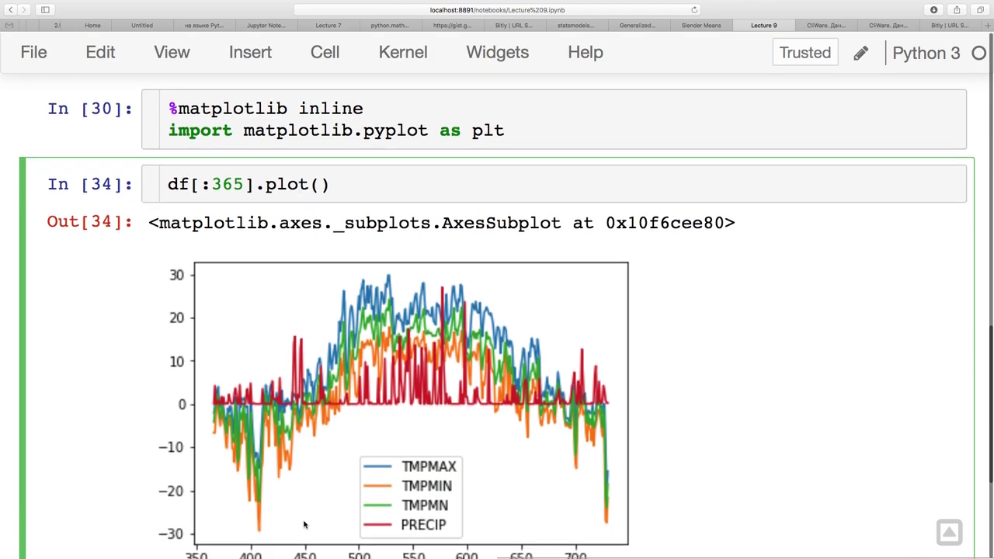
pyautogui.scroll(-1, 376, 455)
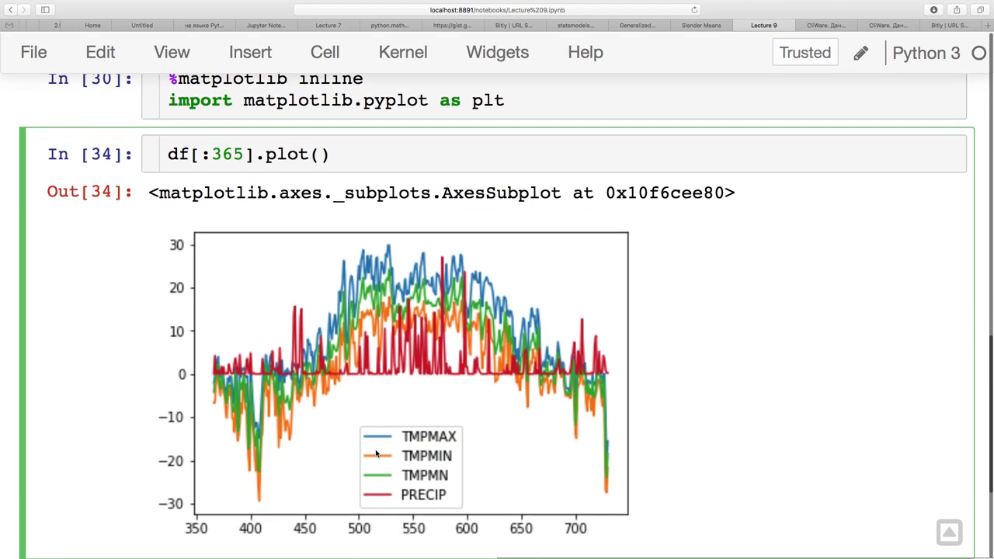
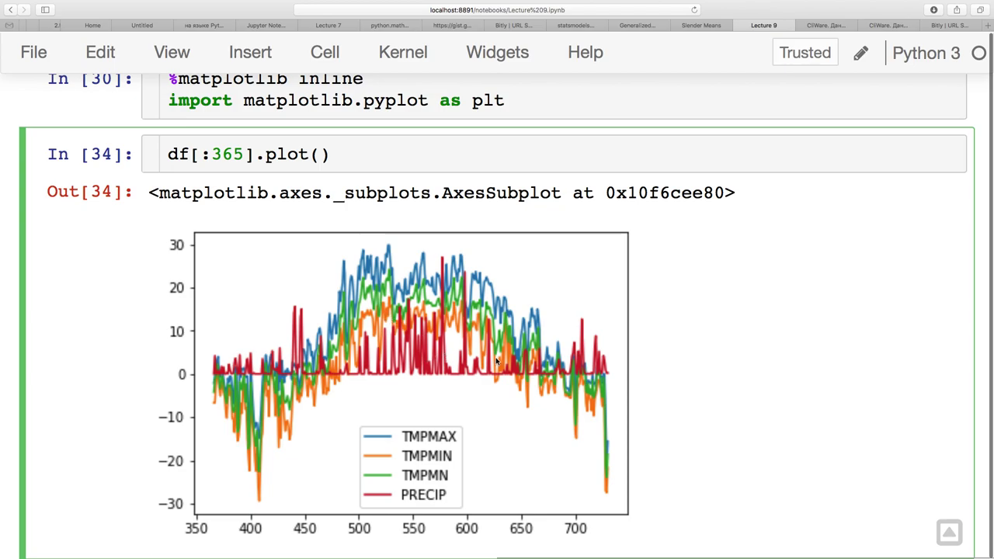
pyautogui.scroll(2, 517, 322)
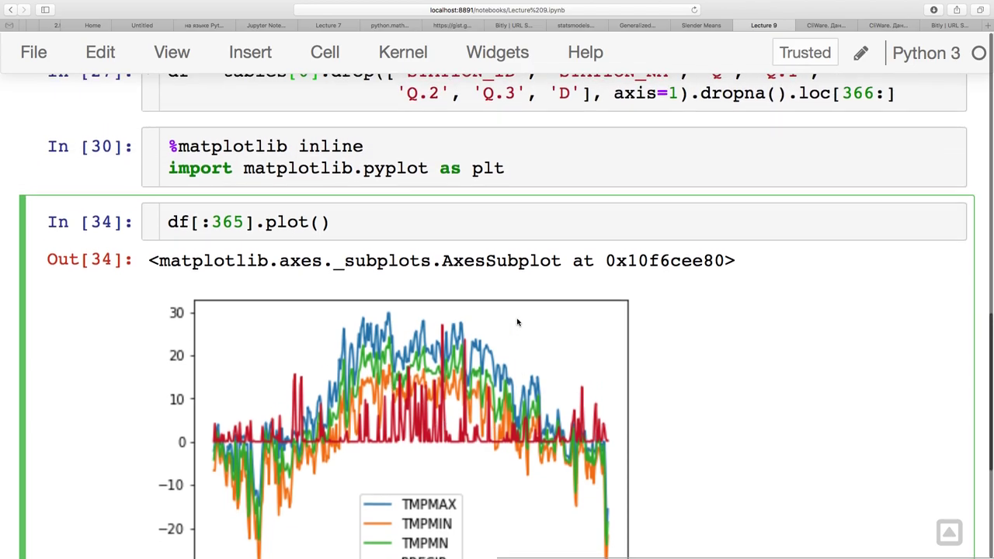
# Enter df[:365*10].plot() in the empty cell below the plot to cover ten years of rows.
pyautogui.scroll(-5, 517, 322)
pyautogui.click(455, 489)
pyautogui.scroll(1, 532, 273)
pyautogui.scroll(-1, 533, 272)
pyautogui.write('df[')
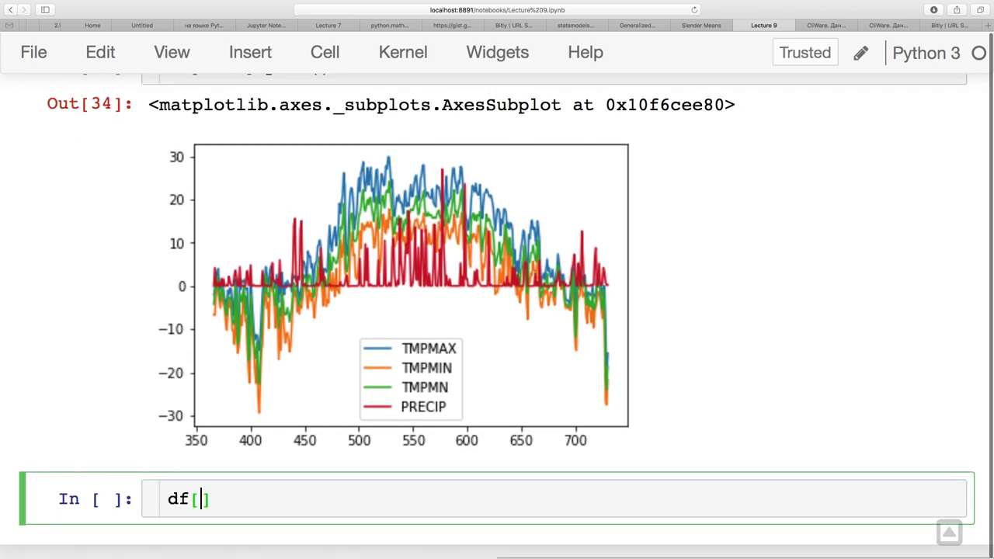
pyautogui.write(':365*10')
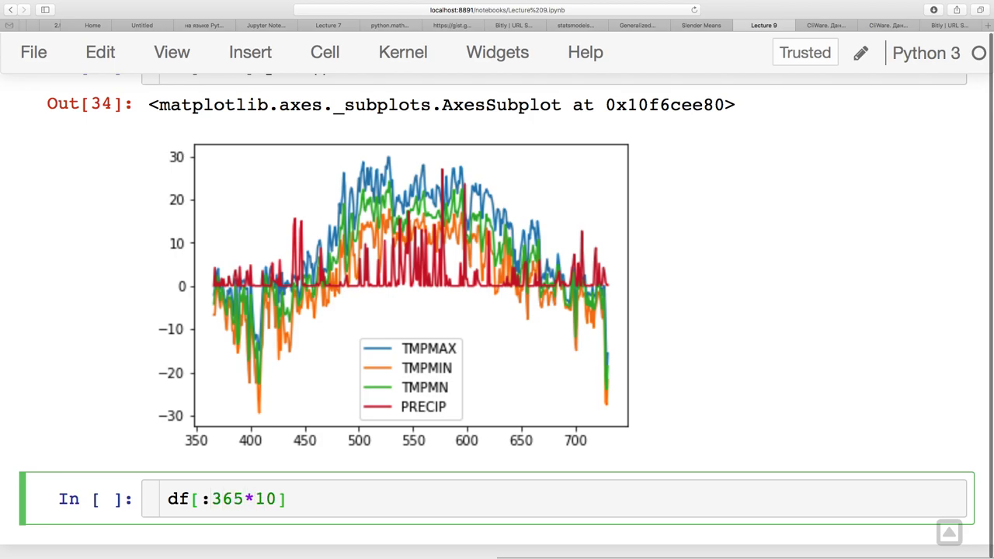
pyautogui.press('Right')
pyautogui.write('.plot()')
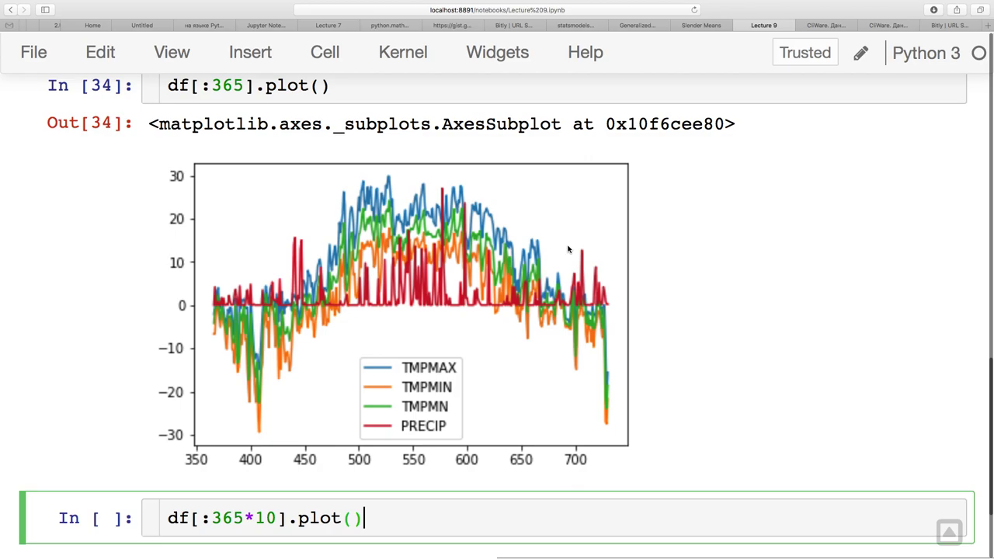
# Insert a cell above the df[:365*10].plot() cell and run df in it to inspect the row index and columns.
pyautogui.scroll(1, 567, 250)
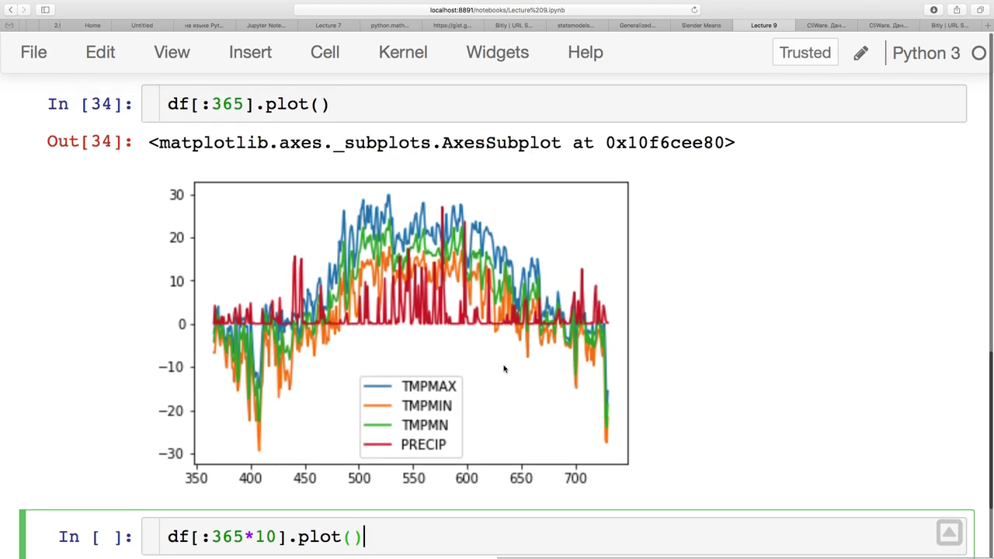
pyautogui.scroll(2, 505, 370)
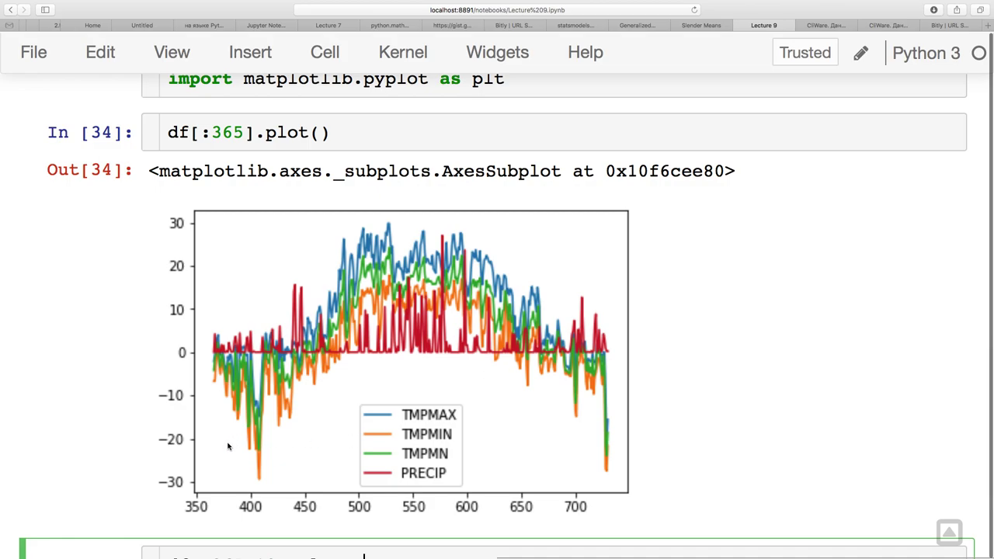
pyautogui.scroll(-6, 232, 441)
pyautogui.press('Escape')
pyautogui.press('a')
pyautogui.press('Return')
pyautogui.write('df')
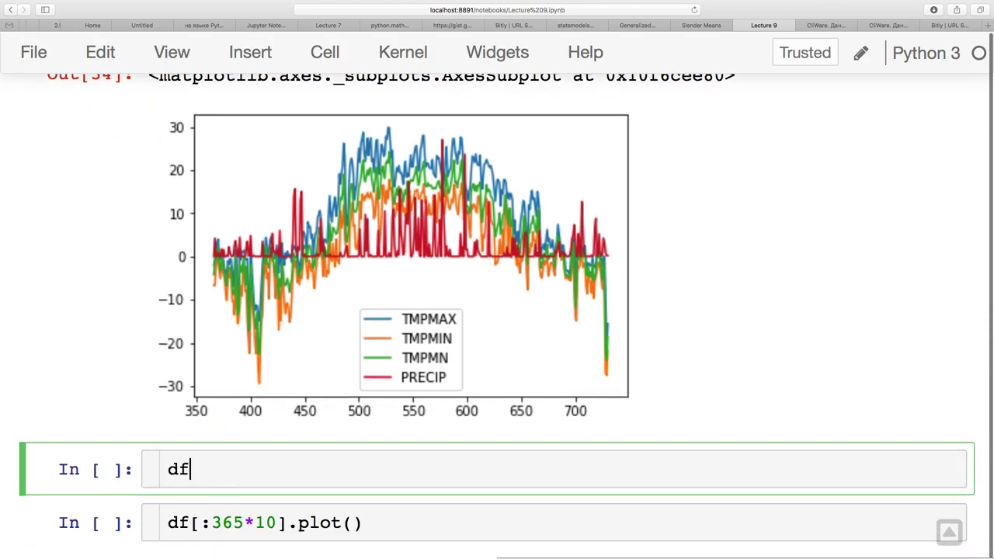
pyautogui.hotkey('shift', 'Return')
pyautogui.scroll(-5, 233, 499)
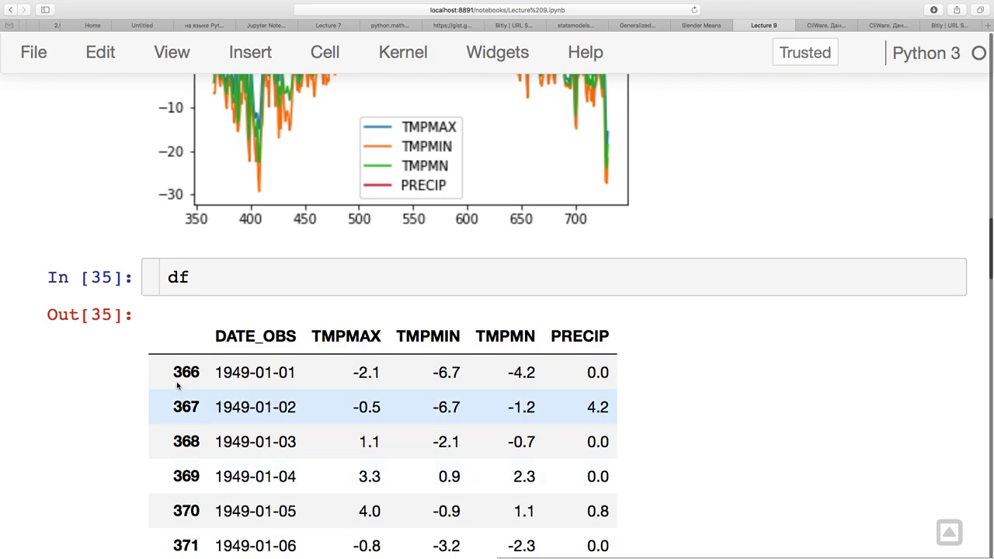
# Delete the cell that displays the df table.
pyautogui.click(180, 279)
pyautogui.press('Escape')
pyautogui.press('d')
pyautogui.press('d')
# Review the cells from the read_html call through the df cleaning and matplotlib import to the df[:365].plot() output.
pyautogui.scroll(15, 218, 262)
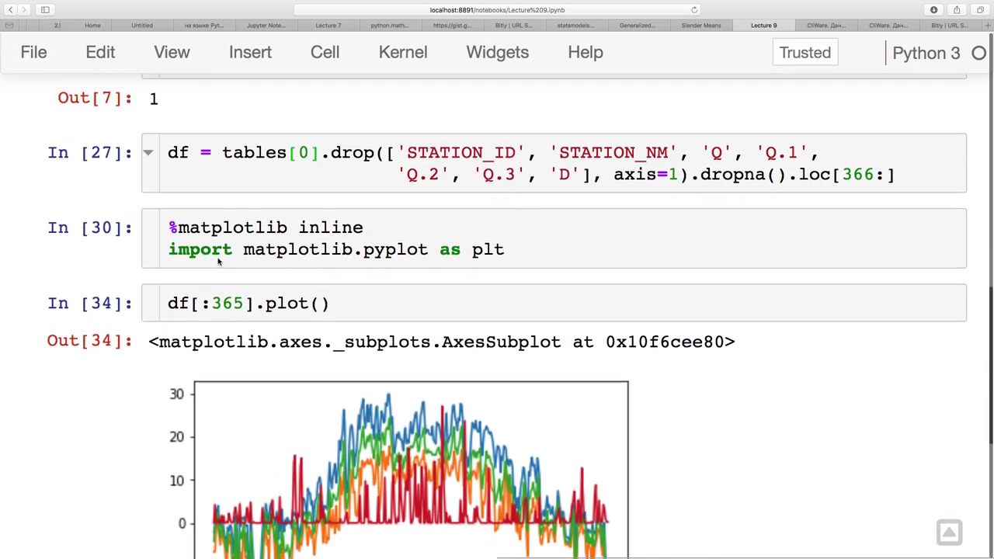
pyautogui.scroll(2, 219, 261)
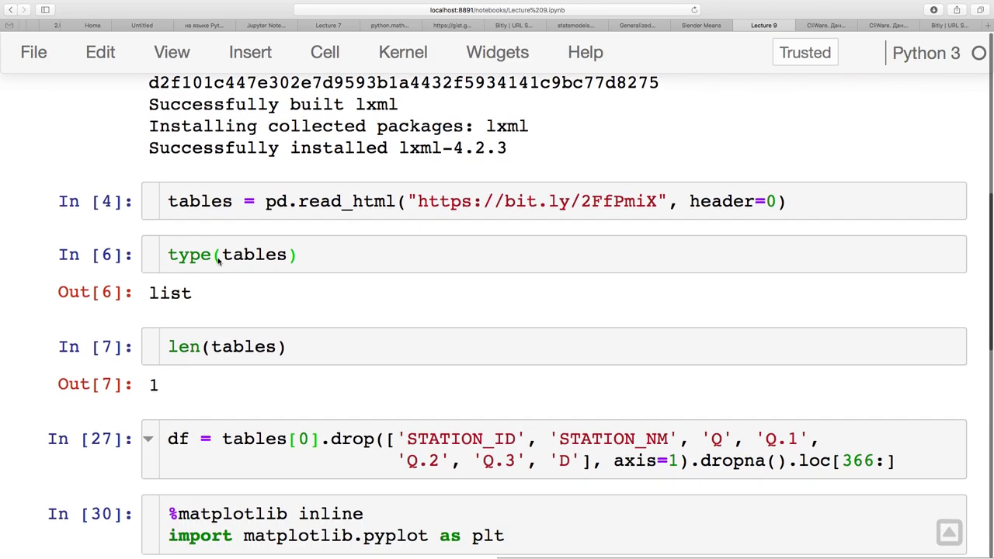
pyautogui.scroll(-1, 231, 395)
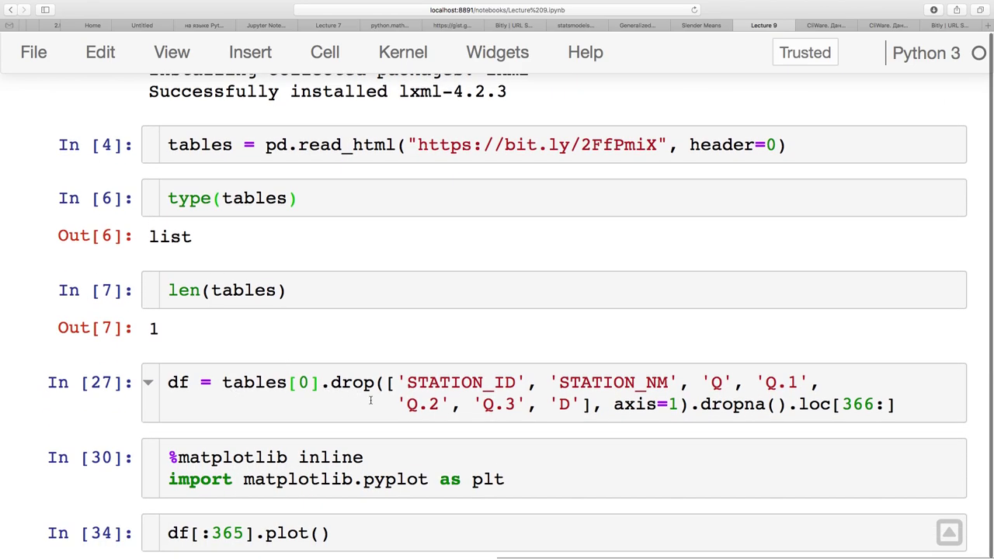
pyautogui.scroll(-5, 462, 435)
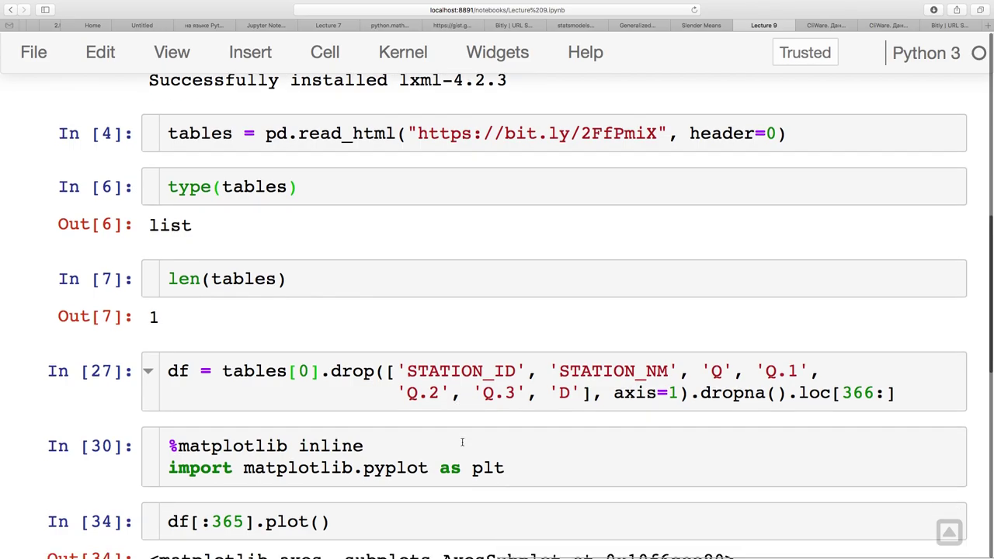
pyautogui.scroll(-3, 462, 442)
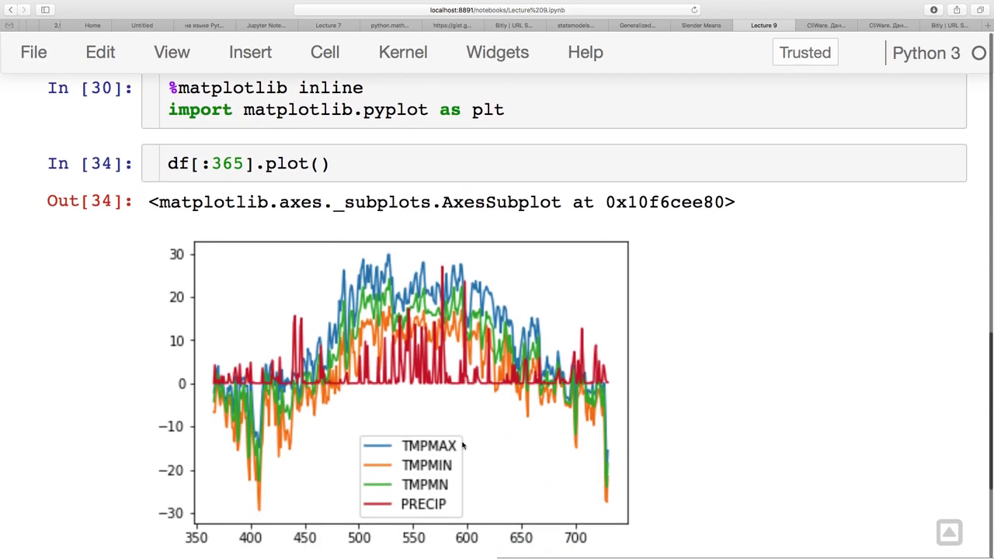
pyautogui.click(301, 163)
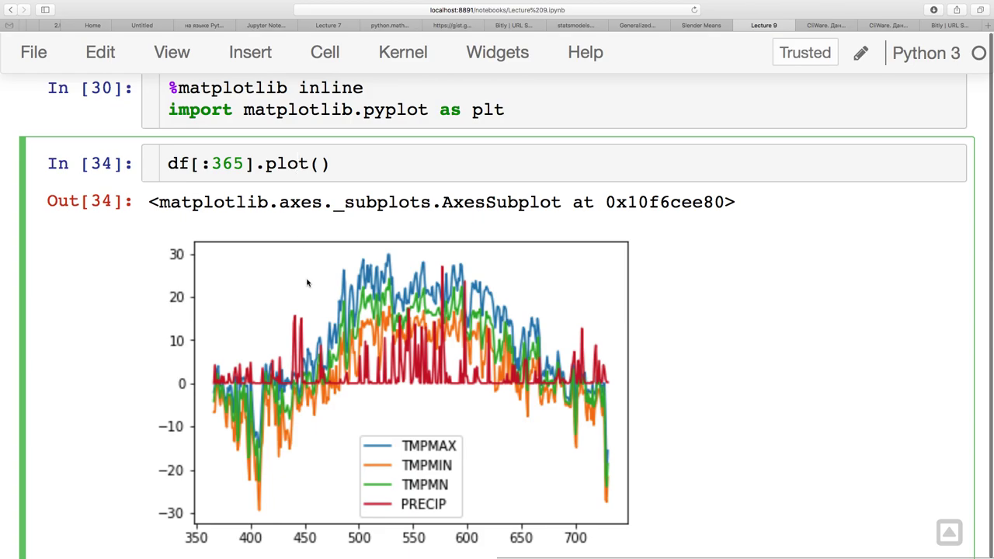
pyautogui.scroll(-1, 305, 282)
pyautogui.scroll(-1, 306, 283)
pyautogui.scroll(-2, 307, 283)
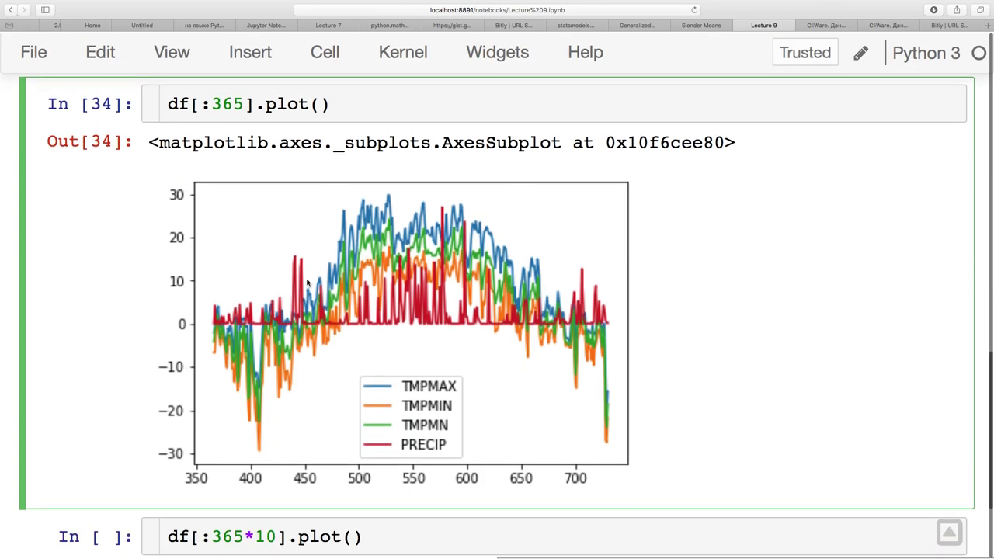
pyautogui.scroll(-2, 306, 282)
# Run the df[:365*10].plot() cell and view the ten-year plot.
pyautogui.click(307, 503)
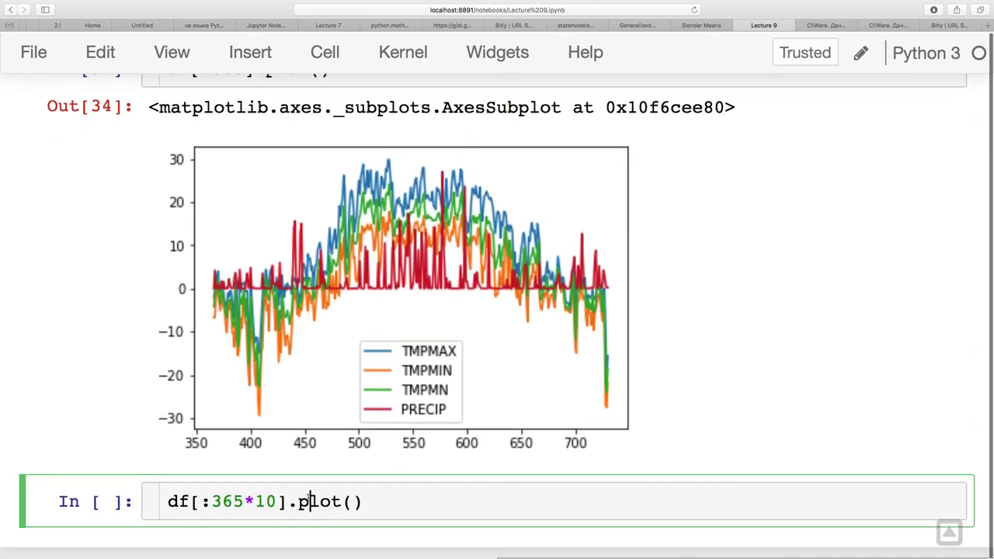
pyautogui.scroll(-2, 308, 502)
pyautogui.hotkey('shift', 'Return')
pyautogui.scroll(-2, 360, 448)
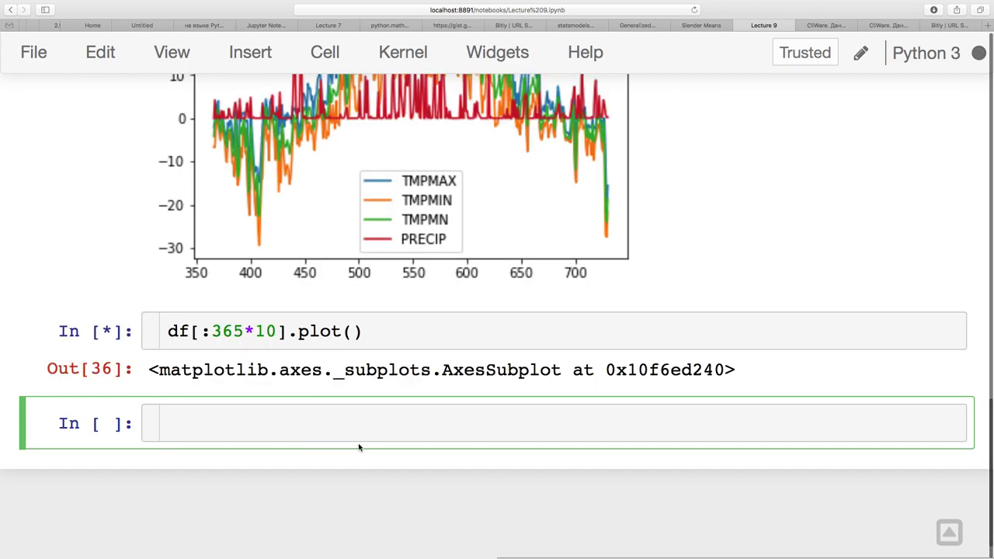
pyautogui.scroll(-3, 373, 437)
pyautogui.scroll(2, 374, 440)
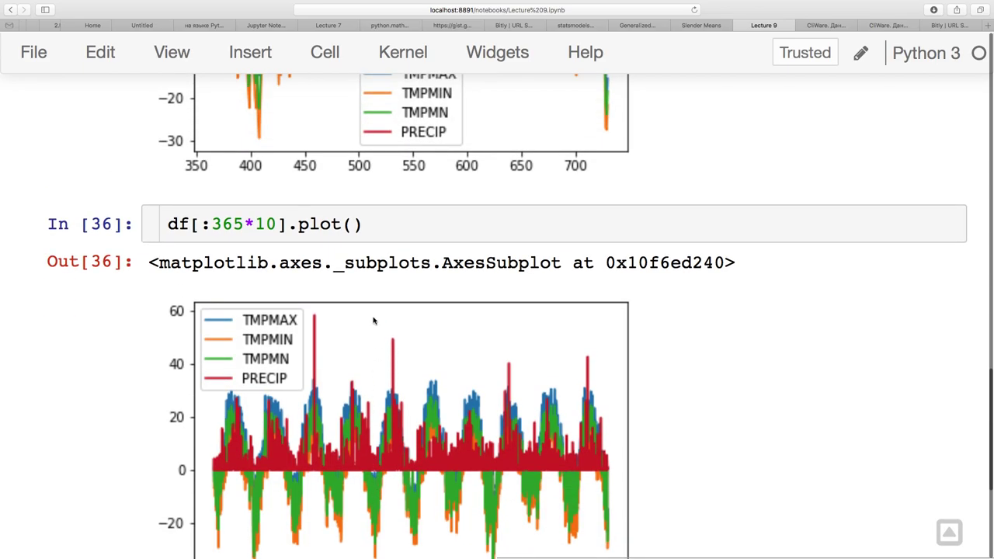
pyautogui.scroll(1, 373, 321)
# Pass 'TMPMN' as the argument of the ten-year plot call and rerun the cell.
pyautogui.click(355, 237)
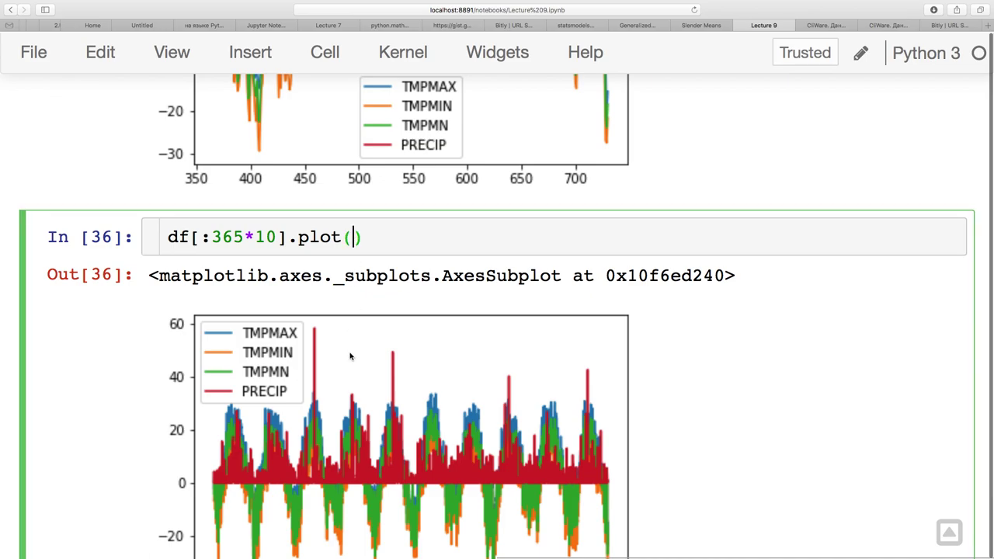
pyautogui.write("'TMPMN")
pyautogui.hotkey('shift', 'Return')
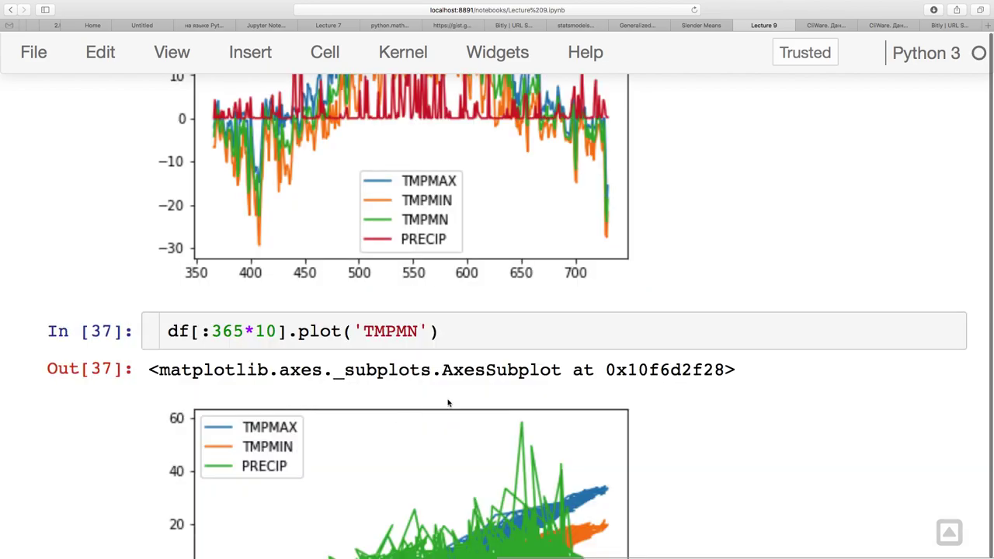
pyautogui.scroll(-2, 449, 404)
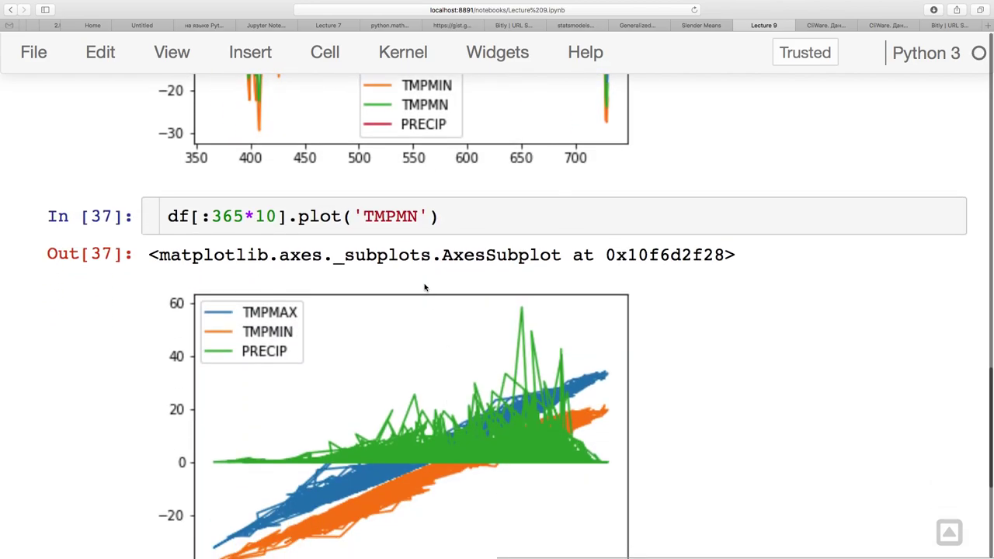
# Make 'TMPMN' the y argument of the ten-year plot call, rerun the cell and view its curve.
pyautogui.click(356, 219)
pyautogui.write('y=')
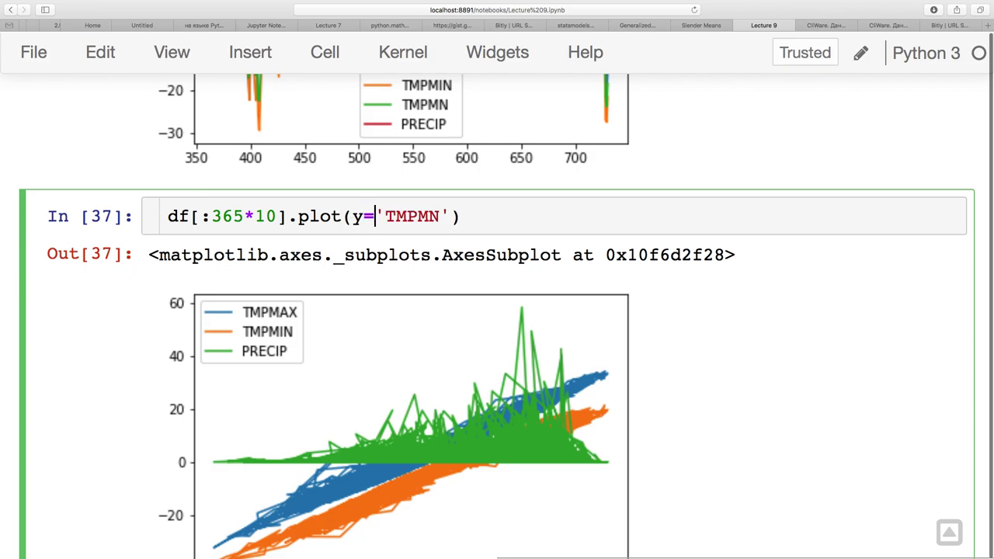
pyautogui.hotkey('shift', 'Return')
pyautogui.scroll(-4, 421, 401)
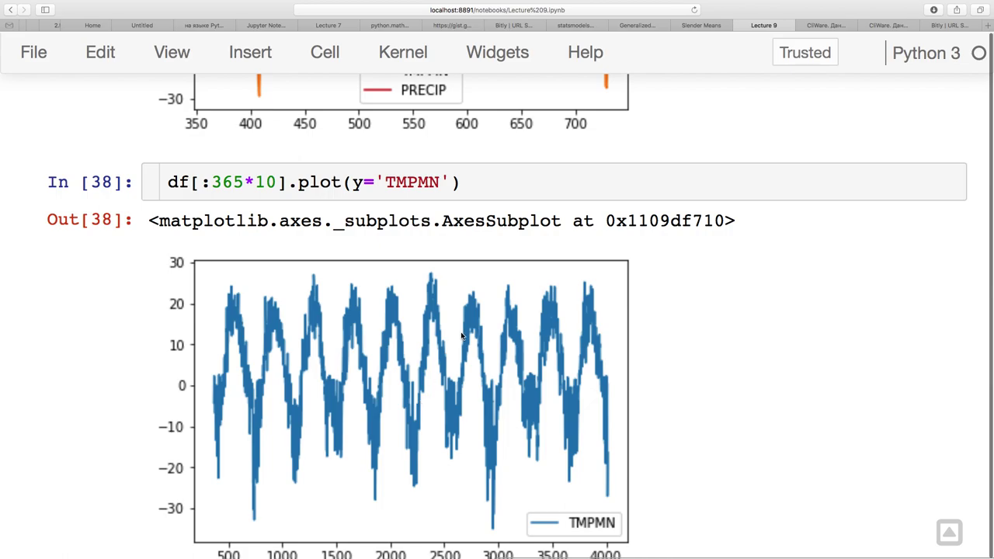
pyautogui.scroll(-1, 461, 336)
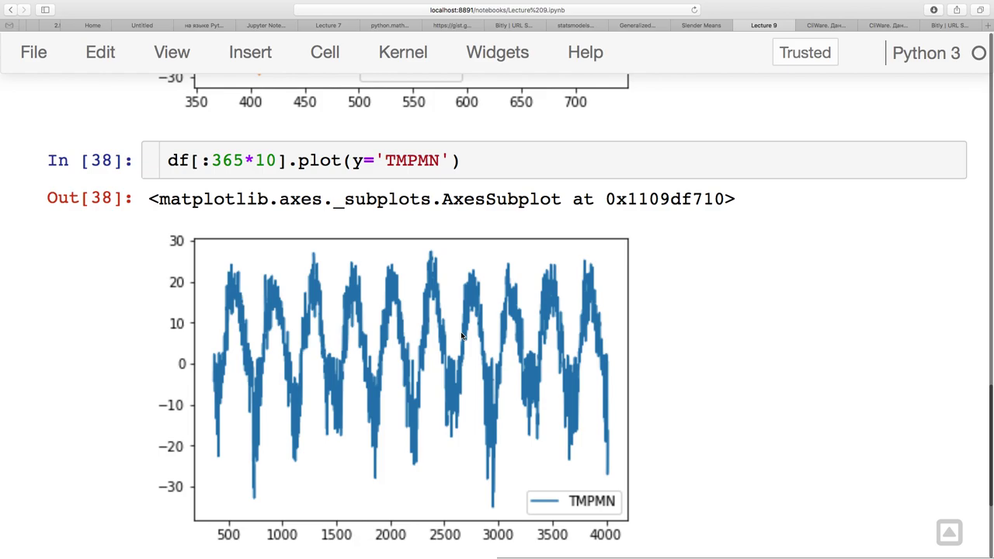
# Duplicate the df[:365*10].plot(y='TMPMN') line as a second line in the same cell.
pyautogui.click(483, 169)
pyautogui.press('Return')
pyautogui.hotkey('shift', 'Up')
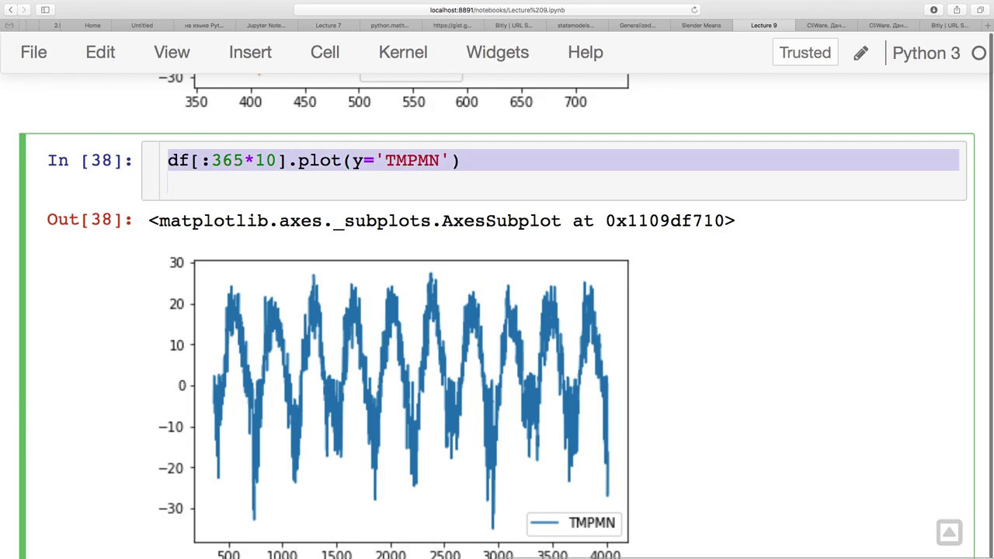
pyautogui.hotkey('ctrl', 'c')
pyautogui.press('Down')
pyautogui.hotkey('ctrl', 'v')
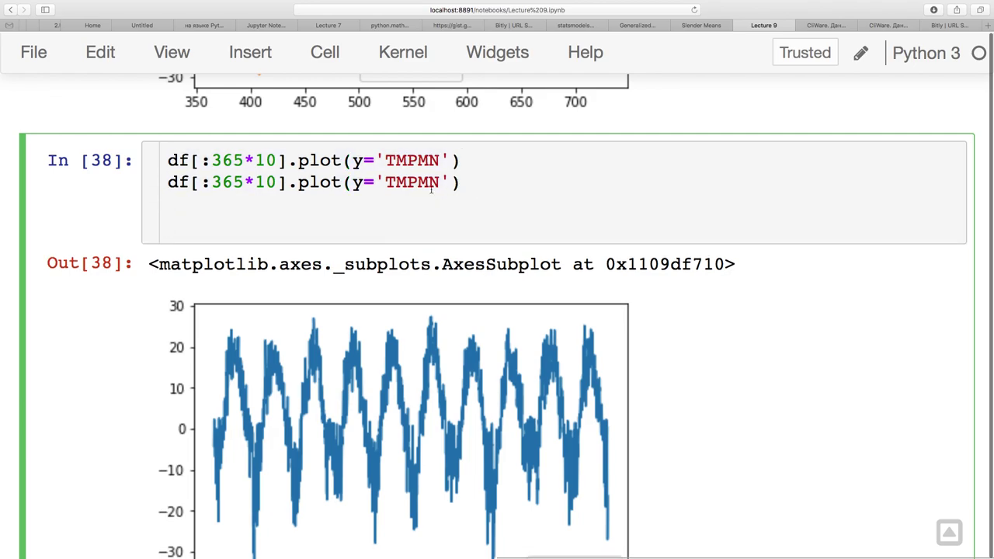
pyautogui.press('BackSpace')
# Insert rolling(window=30).mean() before the plot call in the second line, run the cell and check its output.
pyautogui.click(297, 182)
pyautogui.write('rolling')
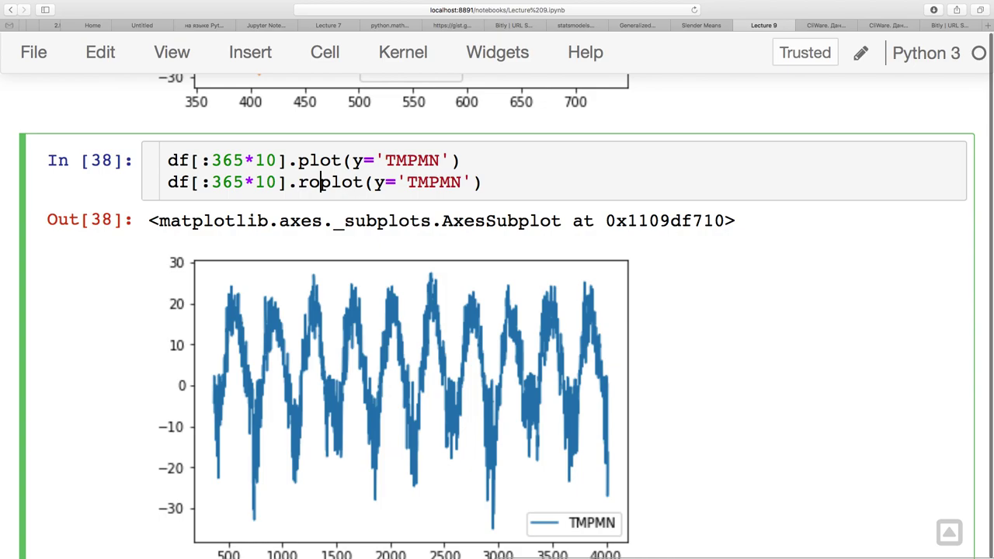
pyautogui.write('(window')
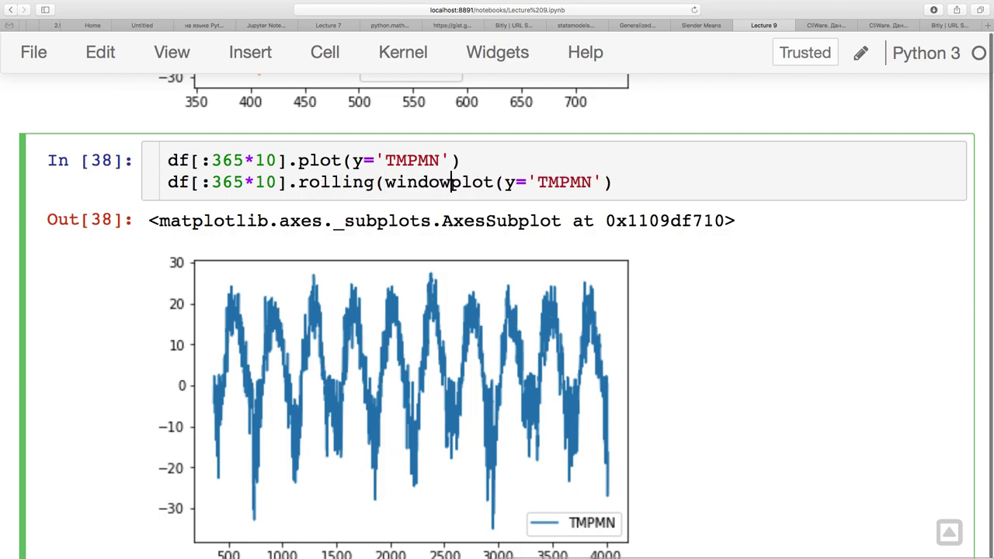
pyautogui.write('=30).')
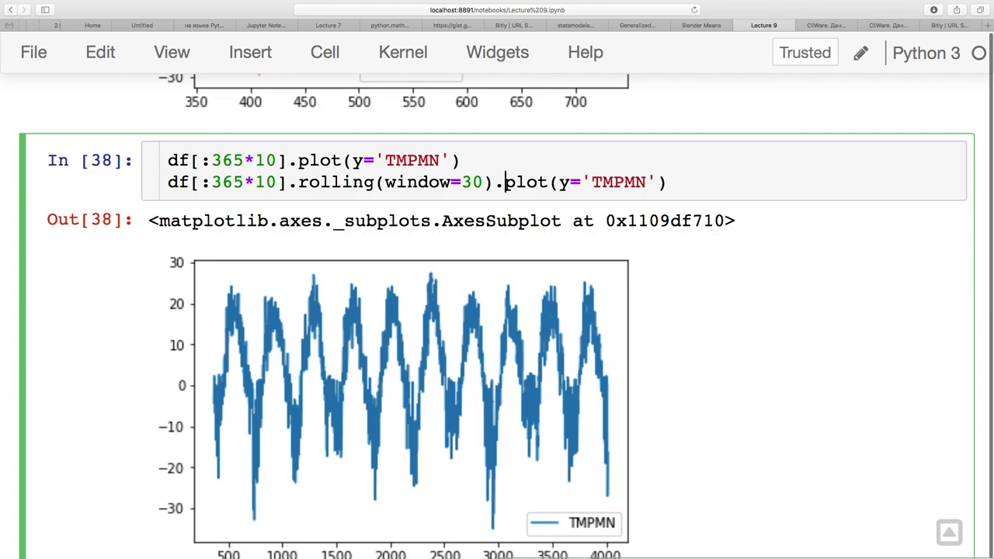
pyautogui.write('mean().')
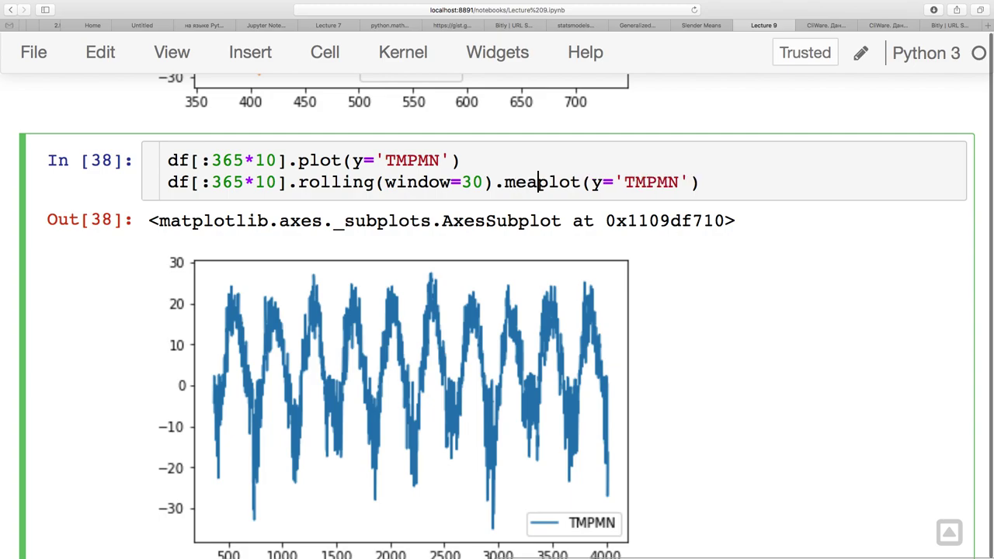
pyautogui.hotkey('shift', 'Return')
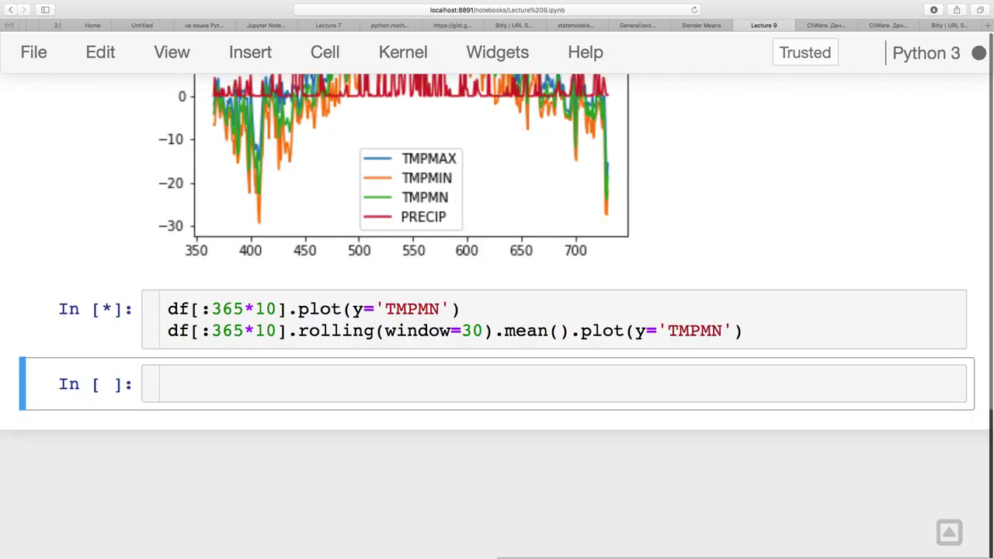
pyautogui.scroll(-10, 471, 375)
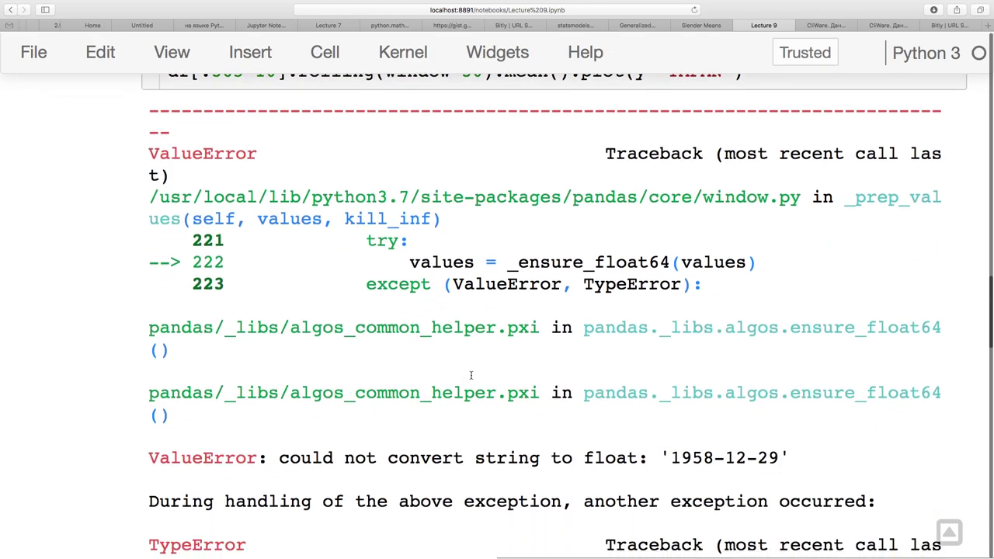
# Select the ['TMPMN'] column before the rolling call in the second line and rerun the cell.
pyautogui.scroll(7, 471, 378)
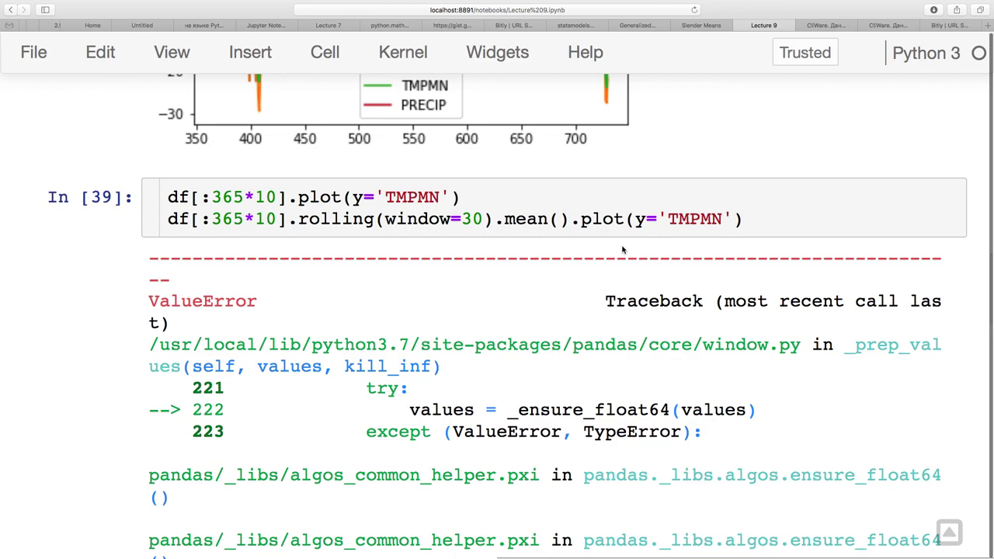
pyautogui.click(290, 220)
pyautogui.write("['TMP")
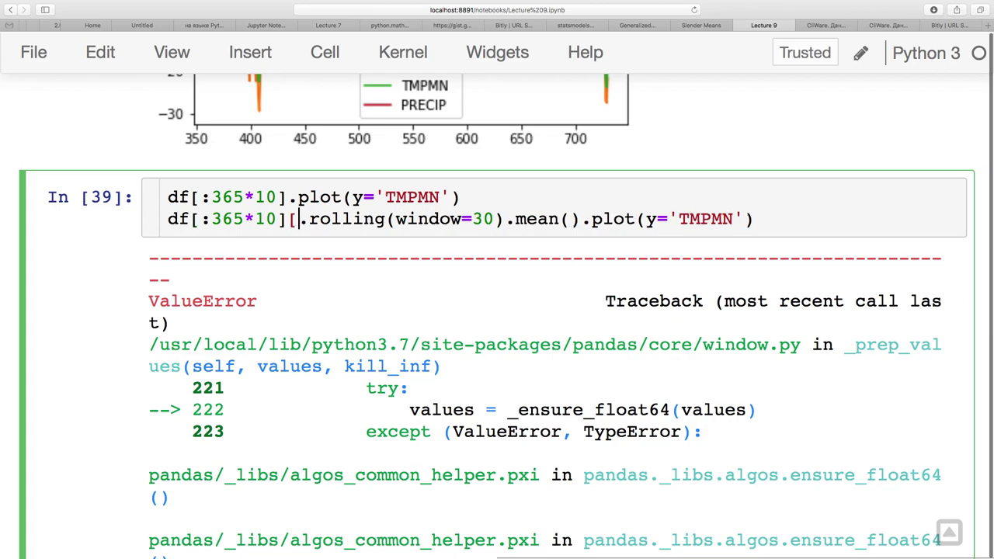
pyautogui.write("MN']")
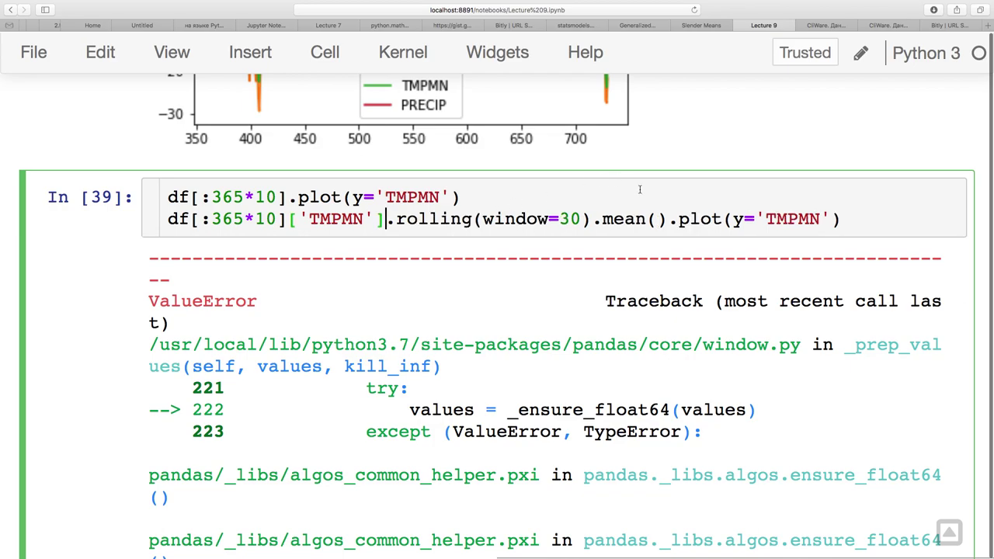
pyautogui.hotkey('shift', 'Return')
pyautogui.scroll(-2, 572, 373)
pyautogui.scroll(-2, 572, 389)
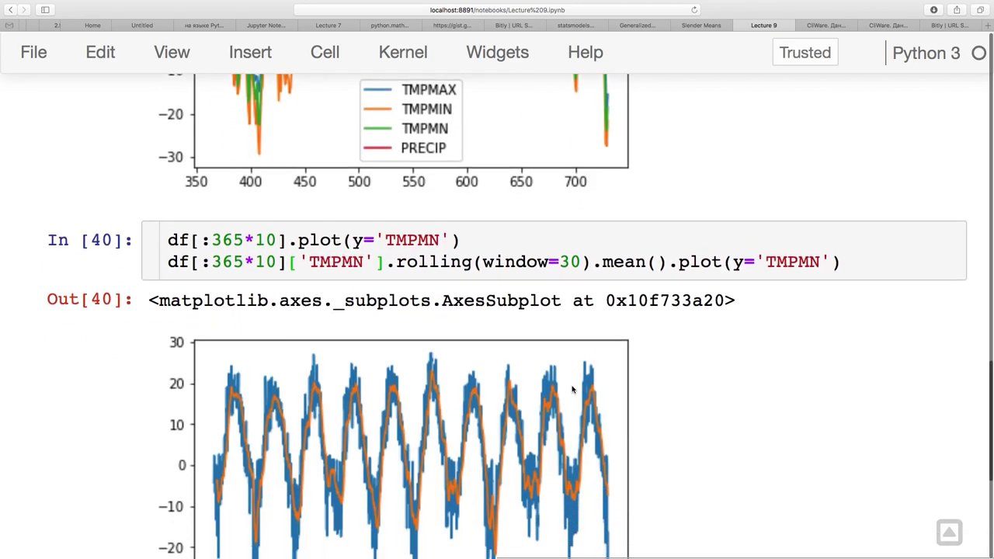
# Set the rolling window to 60 and rerun the cell.
pyautogui.click(570, 244)
pyautogui.press('BackSpace')
pyautogui.write('6')
pyautogui.hotkey('shift', 'Return')
pyautogui.scroll(-3, 565, 388)
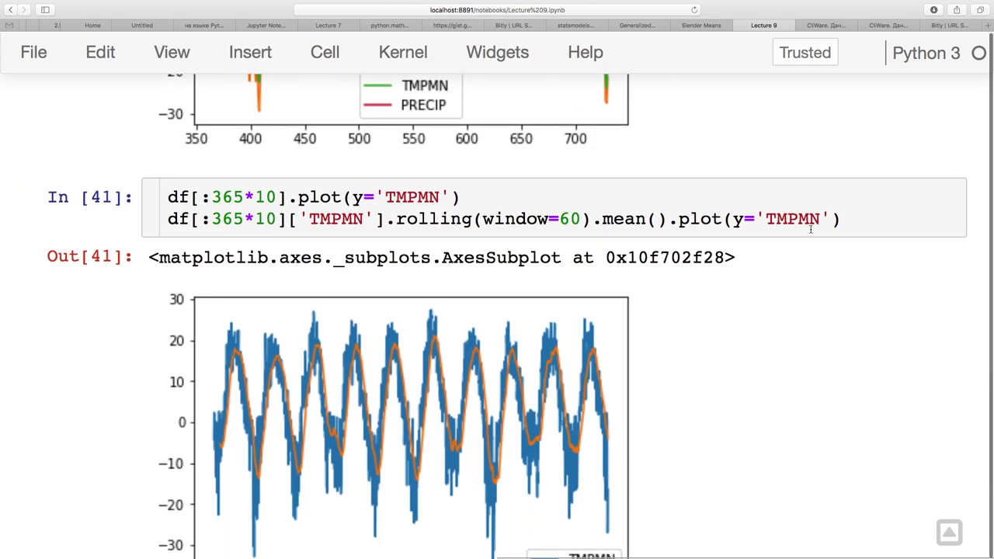
# Add lw=2 on a new line inside the rolling mean's plot call and rerun the cell.
pyautogui.click(829, 219)
pyautogui.write(',')
pyautogui.press('Return')
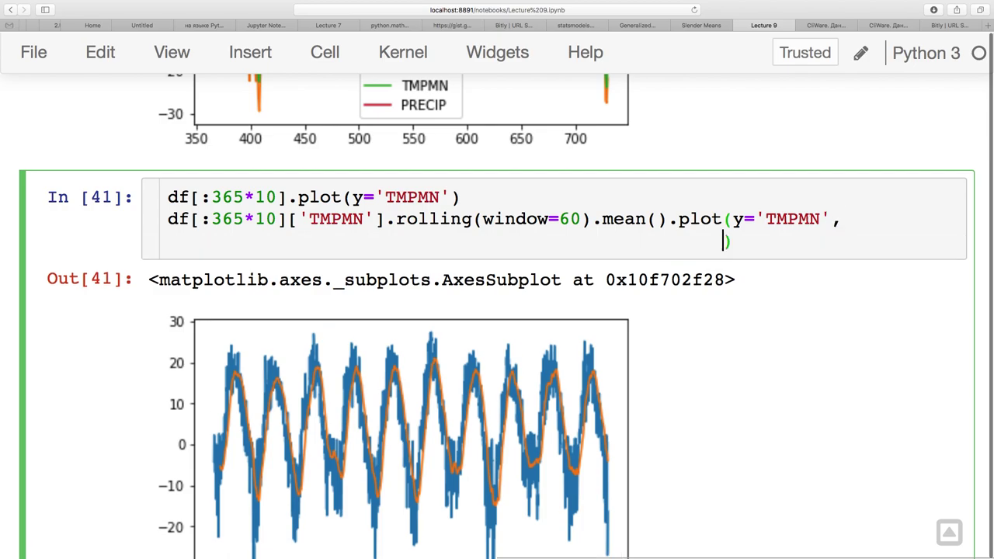
pyautogui.write('lw=2')
pyautogui.hotkey('shift', 'Return')
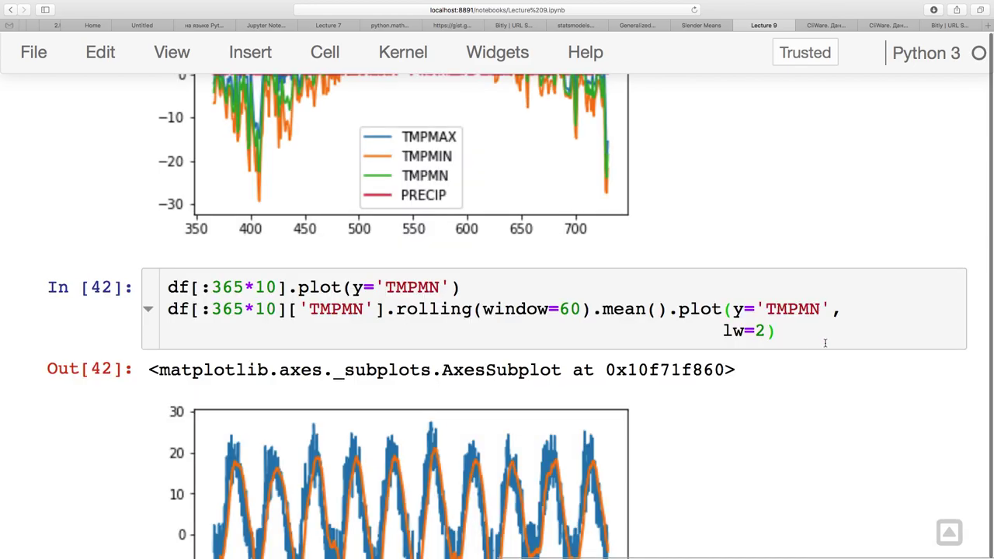
# Add color='purple' after lw=2 in the rolling mean's plot call and rerun the cell.
pyautogui.click(774, 331)
pyautogui.write(", color='purple")
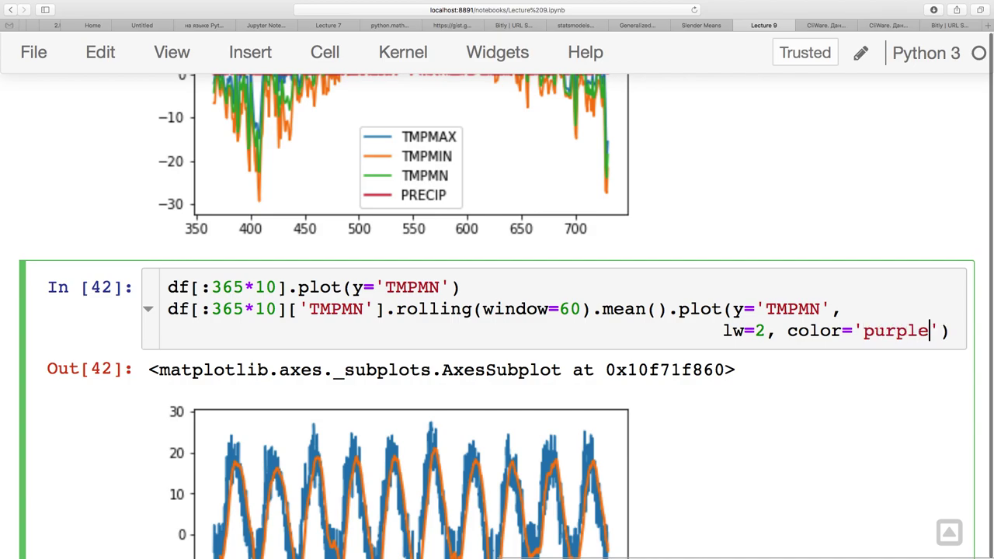
pyautogui.hotkey('shift', 'Return')
# Move the color argument onto its own line, change it to 'orange' and rerun the cell.
pyautogui.click(787, 330)
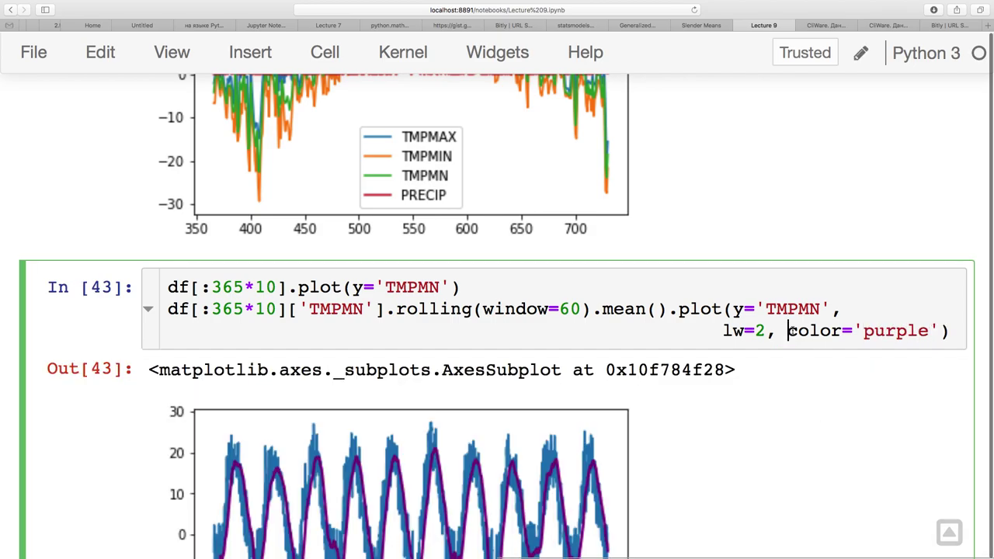
pyautogui.press('Return')
pyautogui.doubleClick(824, 352)
pyautogui.press('BackSpace')
pyautogui.write('oragn')
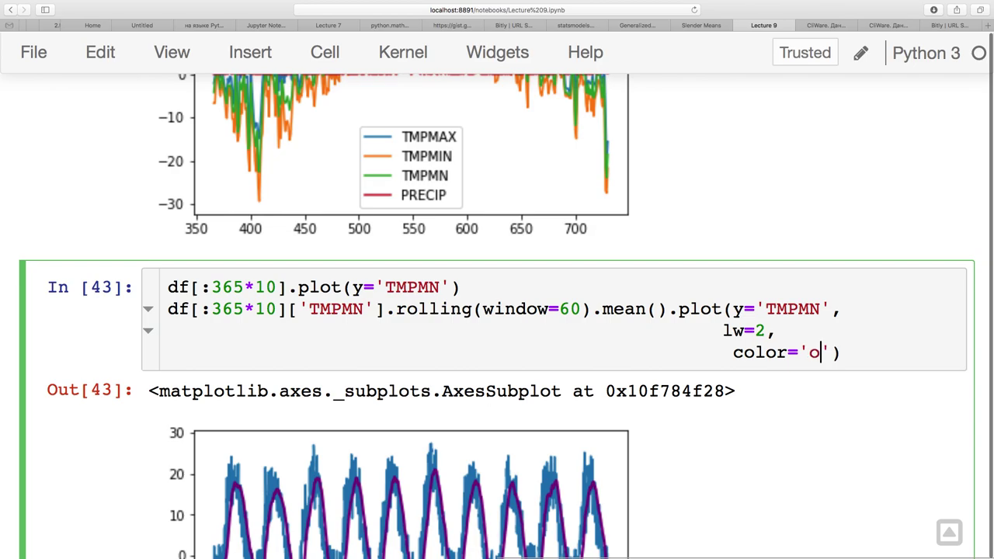
pyautogui.press('BackSpace')
pyautogui.press('BackSpace')
pyautogui.write('nge')
pyautogui.hotkey('shift', 'Return')
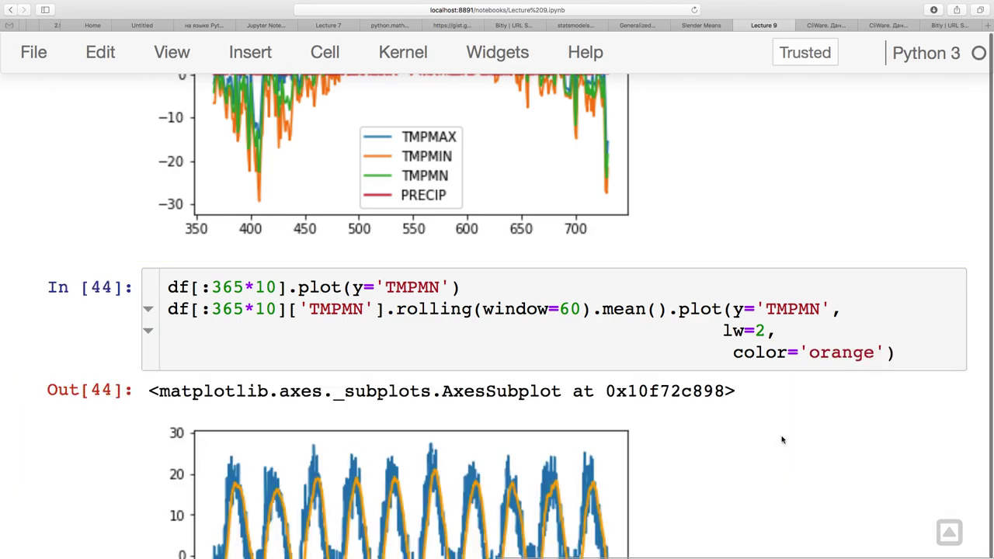
# Set the rolling mean's line color to 'green' and rerun the cell.
pyautogui.scroll(-1, 781, 438)
pyautogui.doubleClick(835, 301)
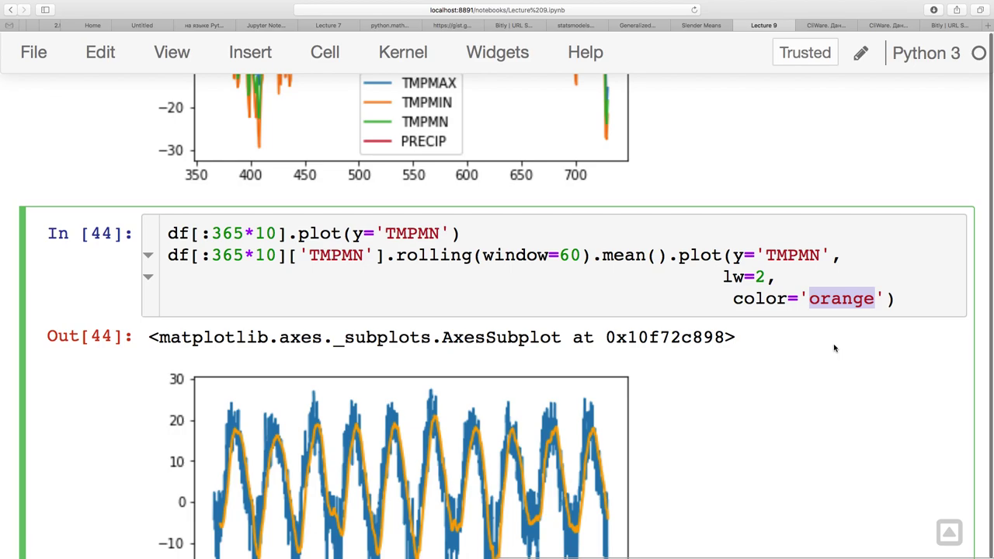
pyautogui.write('green')
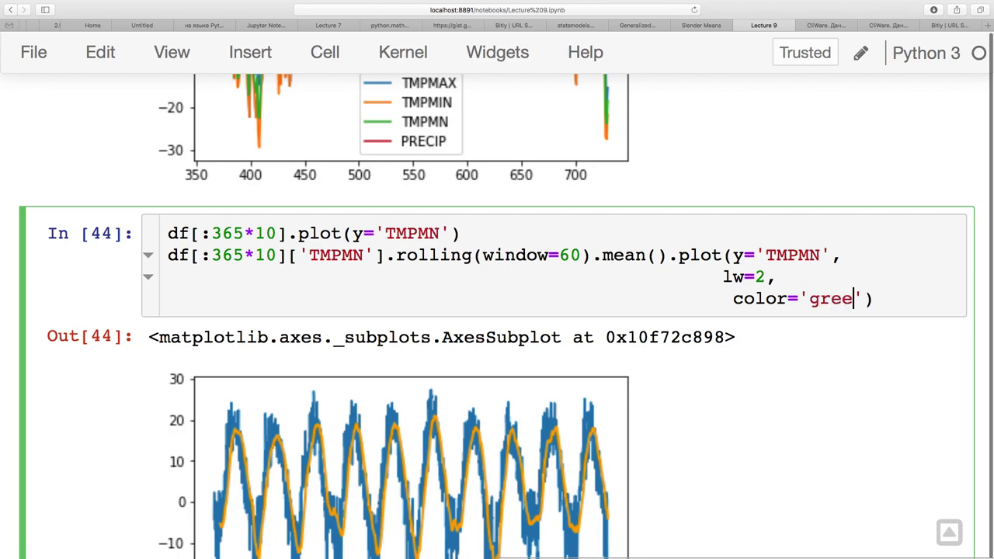
pyautogui.hotkey('shift', 'Return')
# Start a fig = plt.figure(figsize) line above the first plot call.
pyautogui.scroll(1, 609, 299)
pyautogui.click(526, 274)
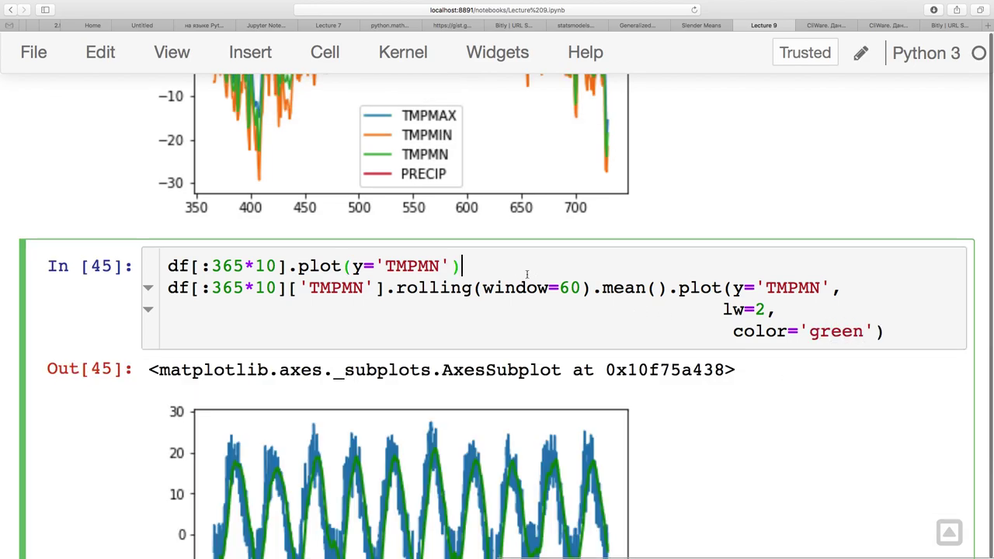
pyautogui.scroll(-2, 521, 326)
pyautogui.press('super+Left')
pyautogui.press('Return')
pyautogui.press('Up')
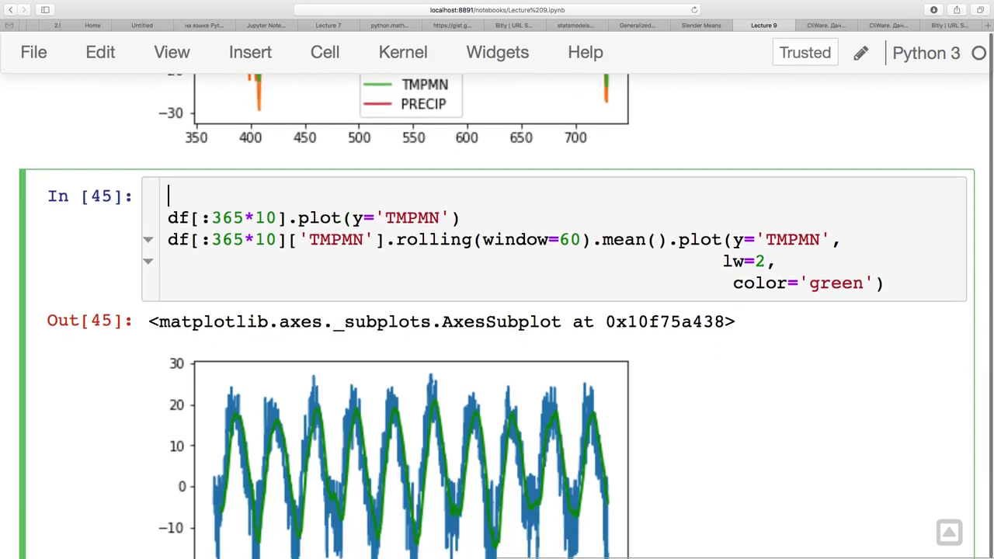
pyautogui.write('im')
pyautogui.press('BackSpace')
pyautogui.press('BackSpace')
pyautogui.write('from')
pyautogui.press('BackSpace')
pyautogui.press('BackSpace')
pyautogui.press('BackSpace')
pyautogui.press('BackSpace')
pyautogui.press('BackSpace')
pyautogui.write('plt.p')
pyautogui.press('BackSpace')
pyautogui.write('figure')
pyautogui.write('fig = ')
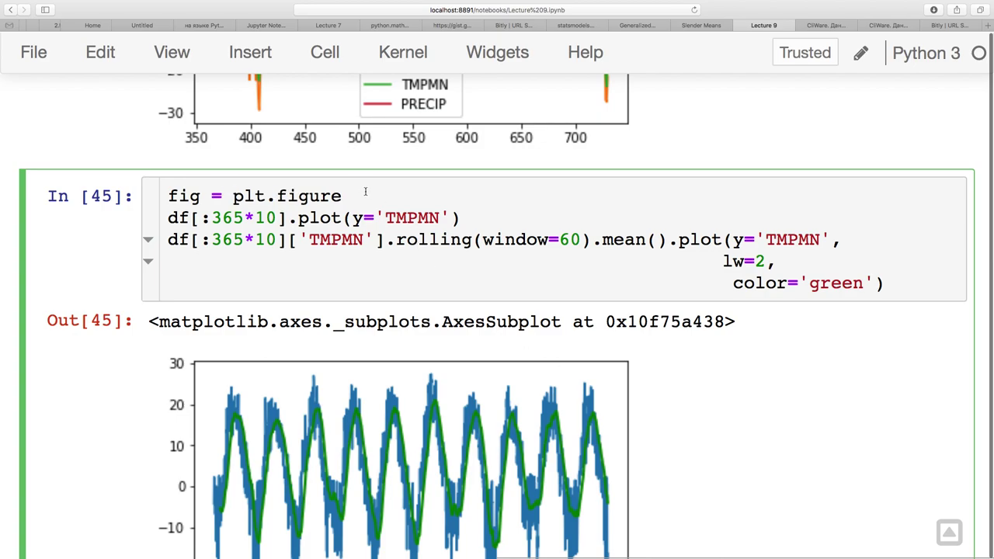
pyautogui.write('(figsize')
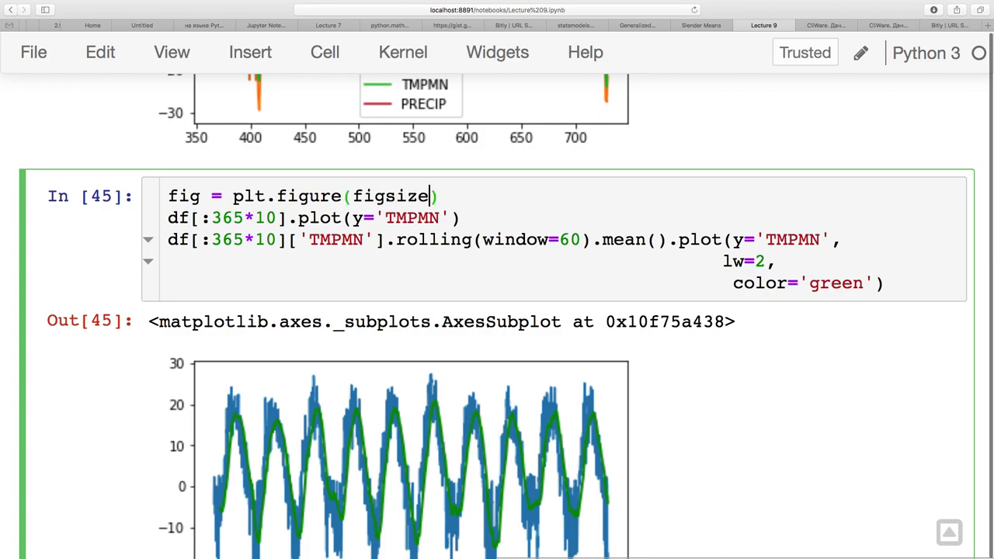
# Check the df.plot signature after adding a comma in the first plot call, and clear the unfinished plt.figure line.
pyautogui.click(444, 218)
pyautogui.write(',')
pyautogui.hotkey('shift', 'Tab')
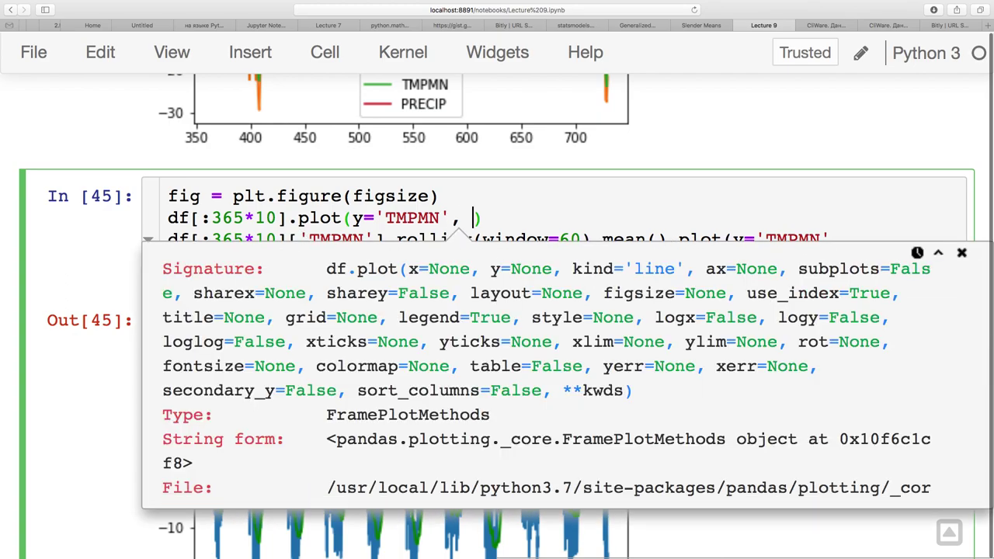
pyautogui.press('Escape')
pyautogui.press('Up')
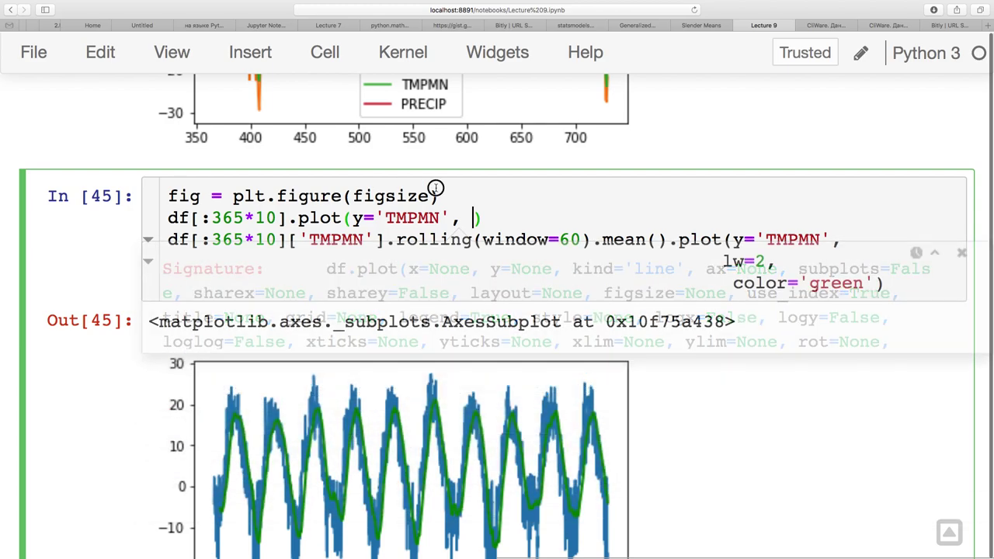
pyautogui.press('super+shift+Left')
pyautogui.press('BackSpace')
# Add figsize=(20, 15) to the first plot call, run the cell and check the enlarged plot.
pyautogui.click(466, 220)
pyautogui.write('figsize=(')
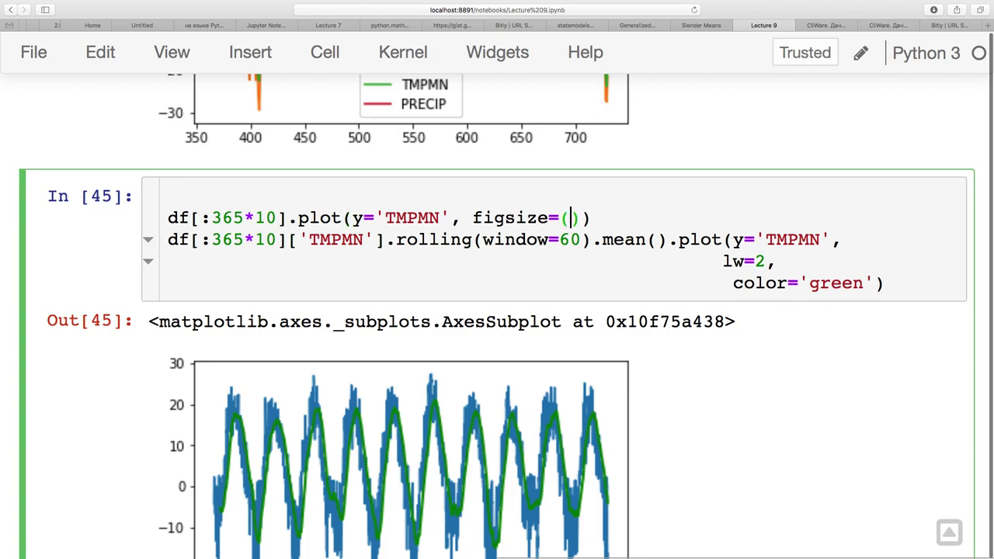
pyautogui.write('20, 15')
pyautogui.hotkey('shift', 'Return')
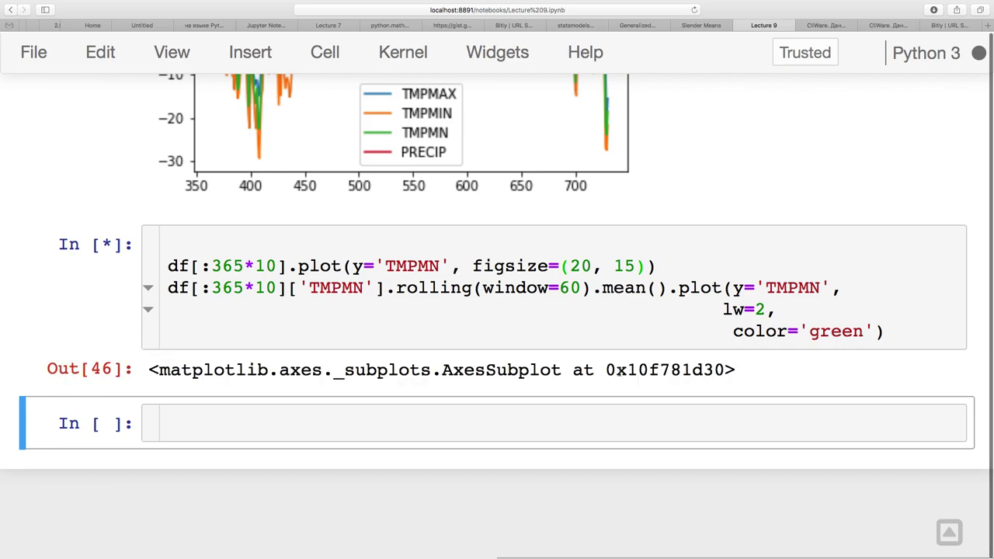
pyautogui.scroll(-8, 621, 376)
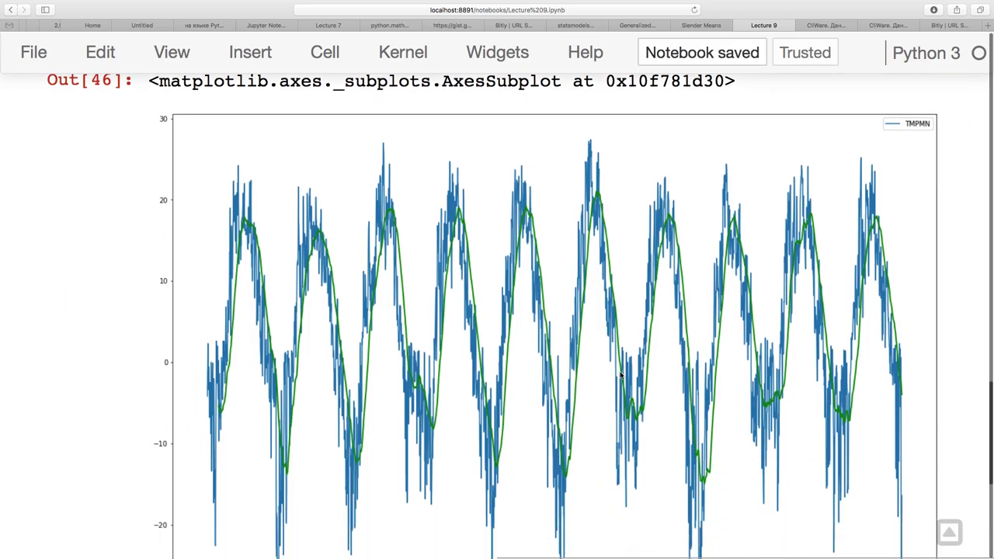
pyautogui.scroll(5, 621, 376)
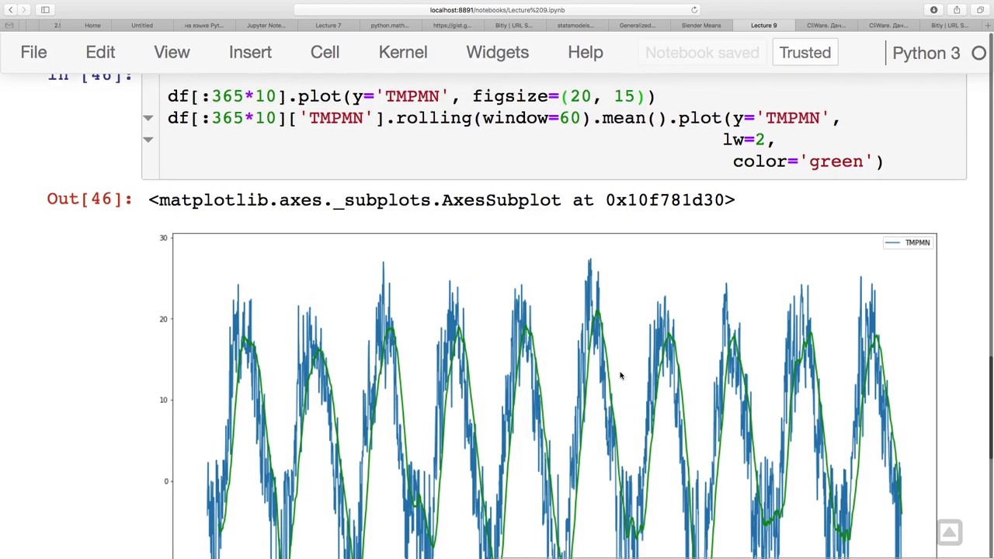
# Change the first plot call's figsize to (17, 14), rerun the cell and look over the plot.
pyautogui.scroll(2, 621, 376)
pyautogui.click(582, 205)
pyautogui.press('BackSpace')
pyautogui.write('1')
pyautogui.hotkey('shift', 'Right')
pyautogui.write('7')
pyautogui.press('Right')
pyautogui.press('Right')
pyautogui.press('Right')
pyautogui.hotkey('shift', 'Right')
pyautogui.write('4')
pyautogui.hotkey('shift', 'Return')
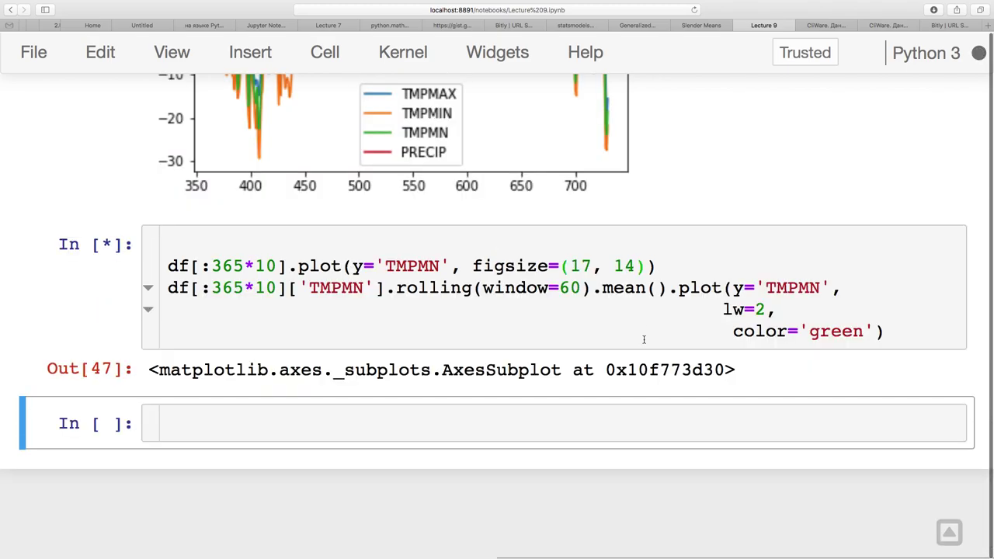
pyautogui.scroll(-3, 645, 340)
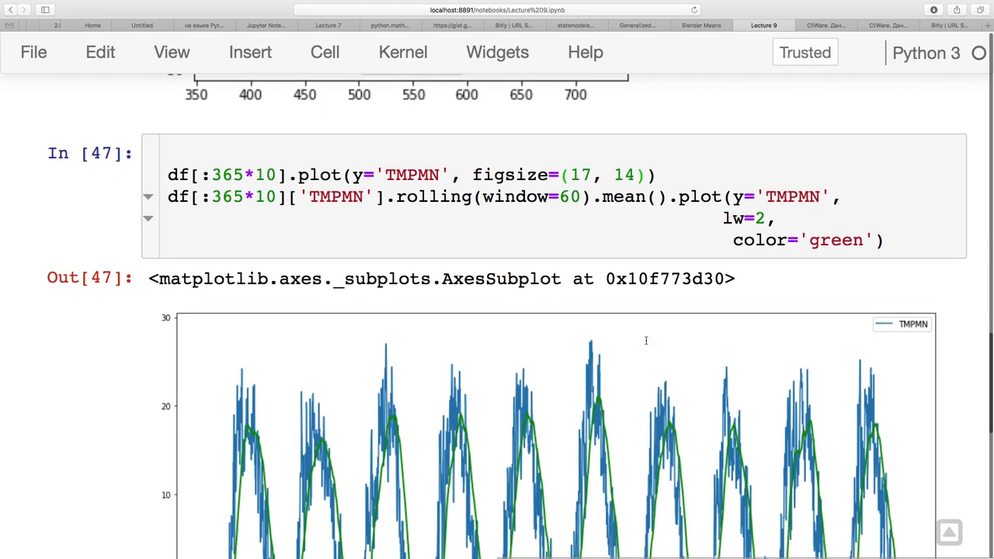
pyautogui.scroll(-1, 645, 341)
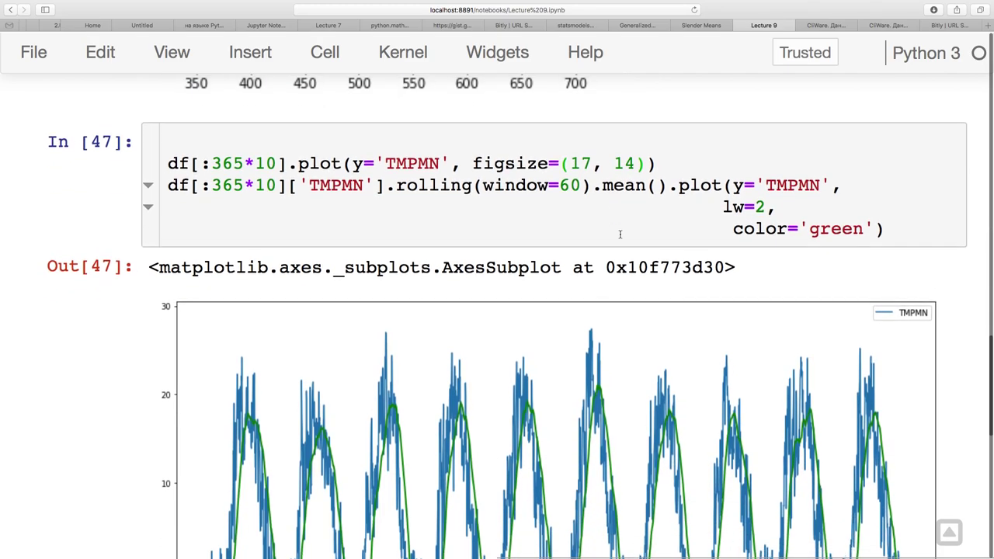
pyautogui.scroll(-10, 581, 301)
pyautogui.scroll(8, 581, 302)
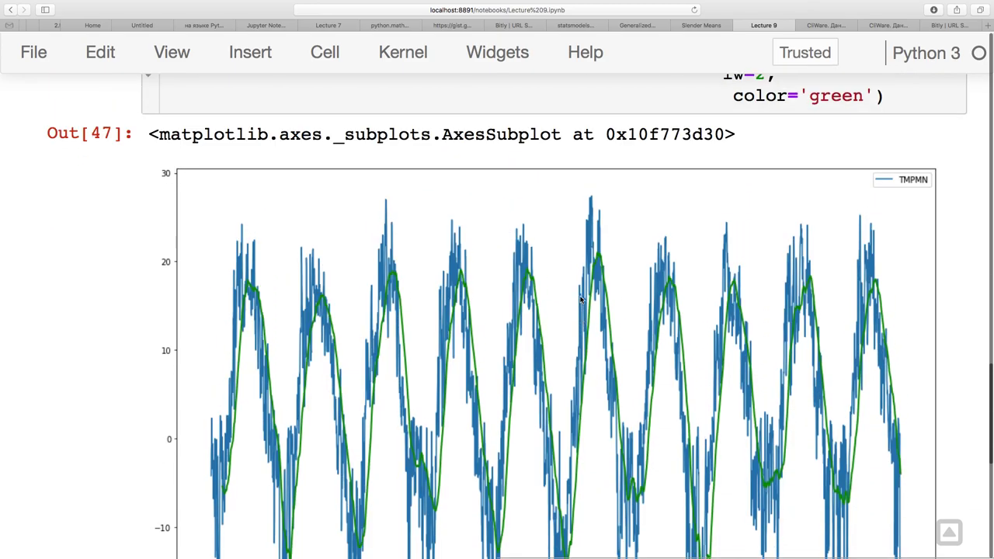
# Change the rolling mean's line color back to 'orange' and rerun the cell.
pyautogui.doubleClick(822, 183)
pyautogui.press('BackSpace')
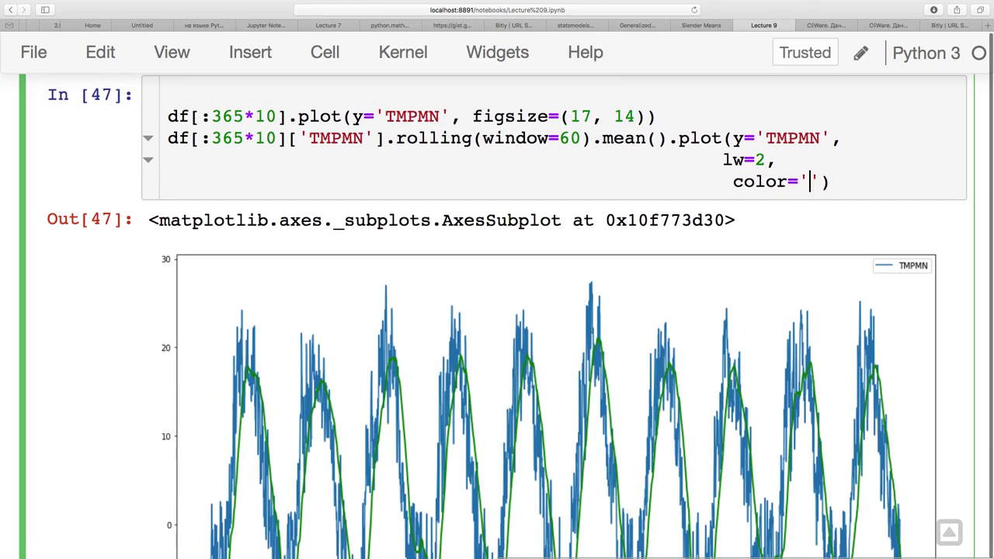
pyautogui.write('orange')
pyautogui.hotkey('shift', 'Return')
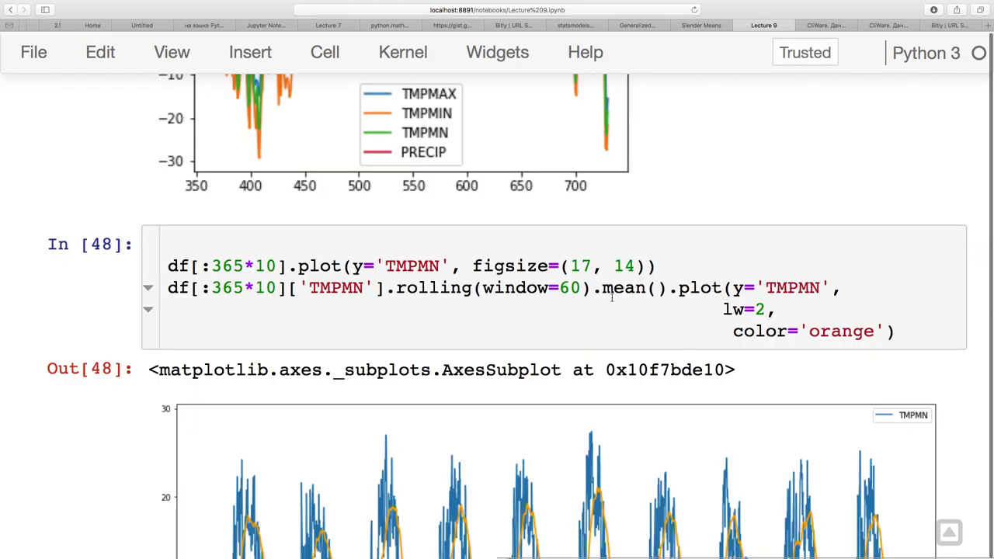
# Delete the blank line at the start of the plotting cell.
pyautogui.click(471, 265)
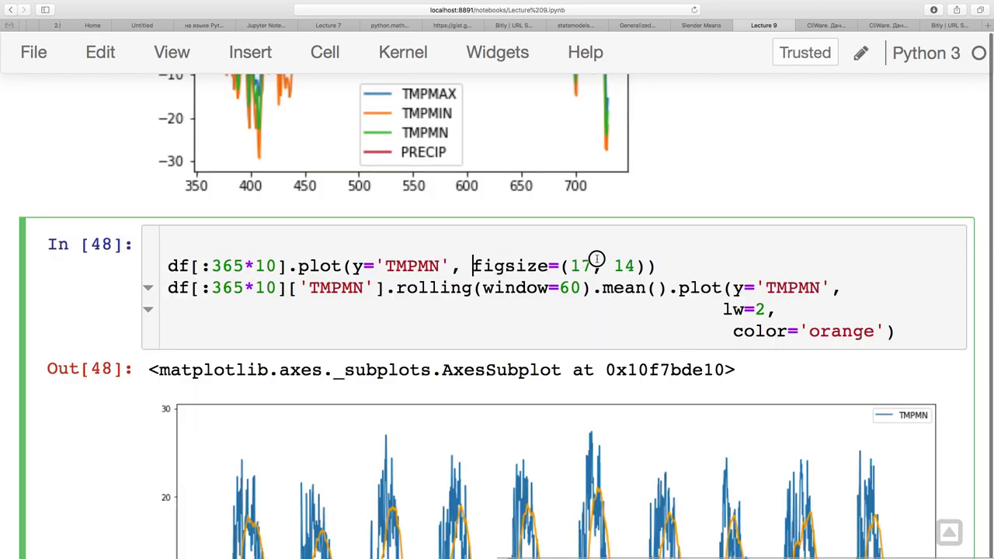
pyautogui.keyDown('shift'); pyautogui.click(646, 266); pyautogui.keyUp('shift')
pyautogui.click(420, 247)
pyautogui.press('Delete')
pyautogui.click(595, 244)
pyautogui.scroll(-1, 591, 339)
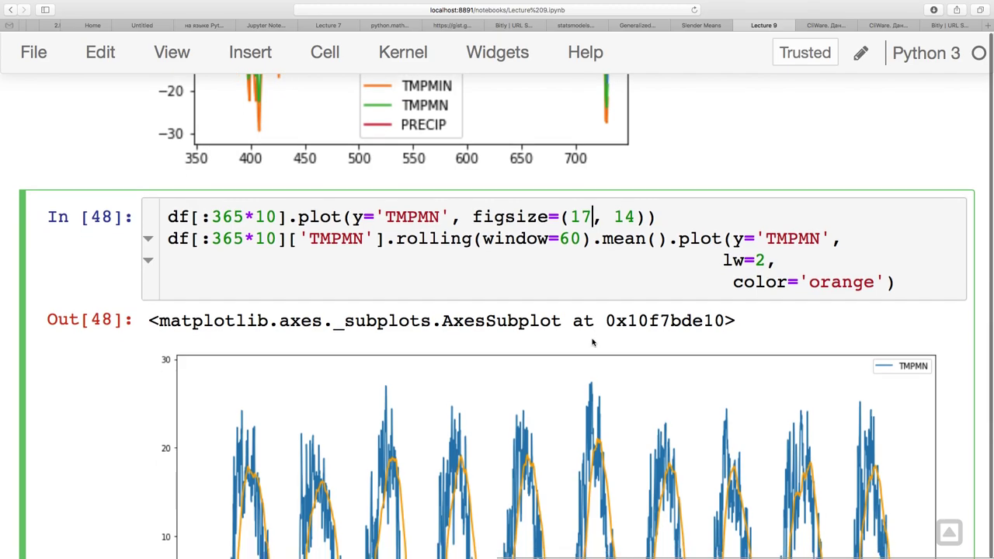
pyautogui.scroll(-4, 592, 342)
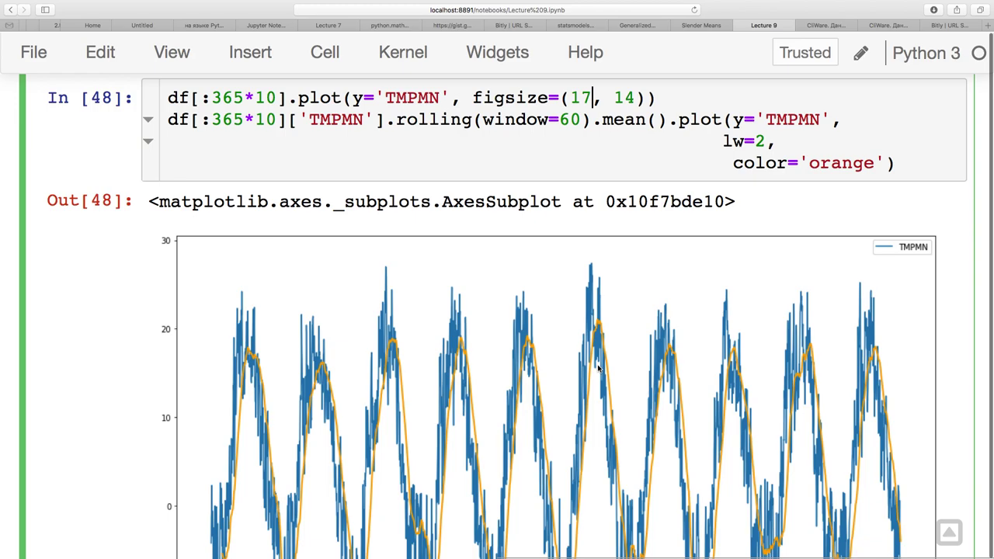
# Remove the extra indentation before the color argument so it lines up under lw.
pyautogui.click(733, 163)
pyautogui.press('BackSpace')
pyautogui.press('BackSpace')
pyautogui.press('BackSpace')
pyautogui.press('BackSpace')
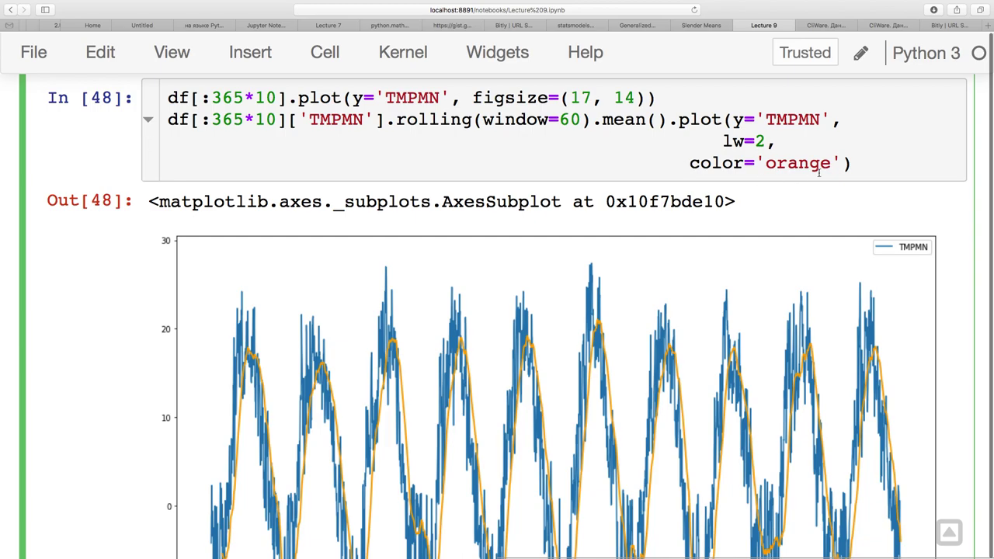
# Set the rolling mean's line color to 'red' and rerun the cell.
pyautogui.doubleClick(840, 163)
pyautogui.write('red')
pyautogui.hotkey('shift', 'Return')
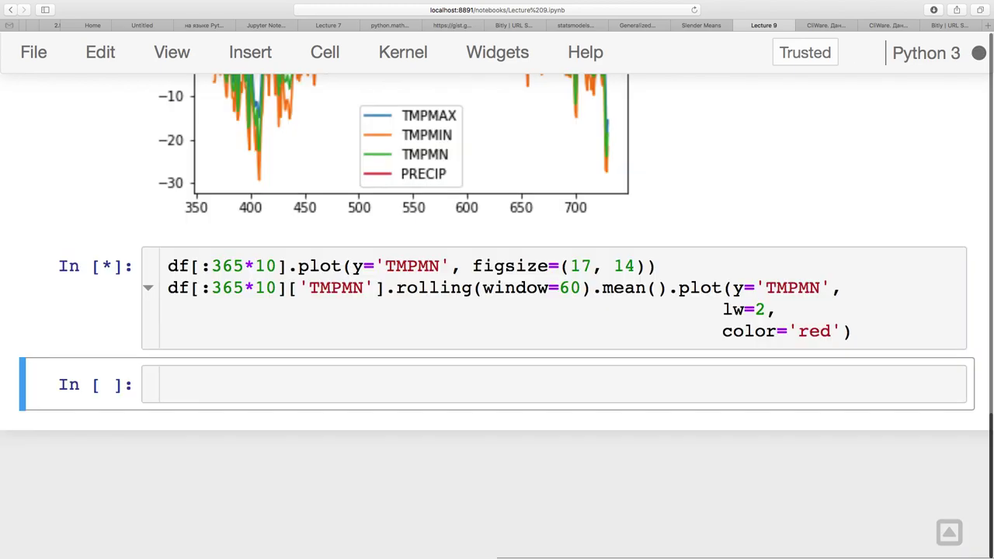
pyautogui.scroll(-2, 724, 355)
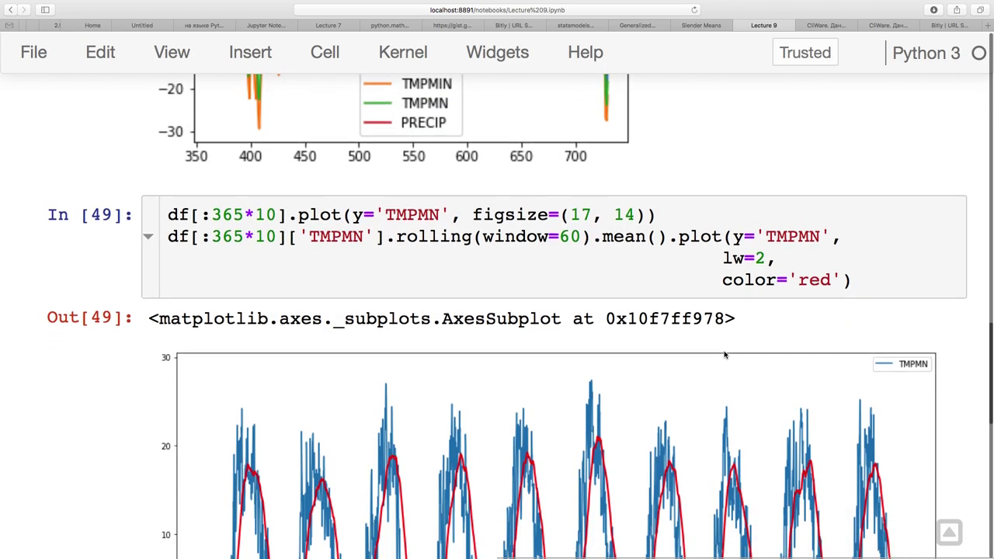
# Review both plot calls, including the figsize argument, against the resulting temperature plot.
pyautogui.click(664, 216)
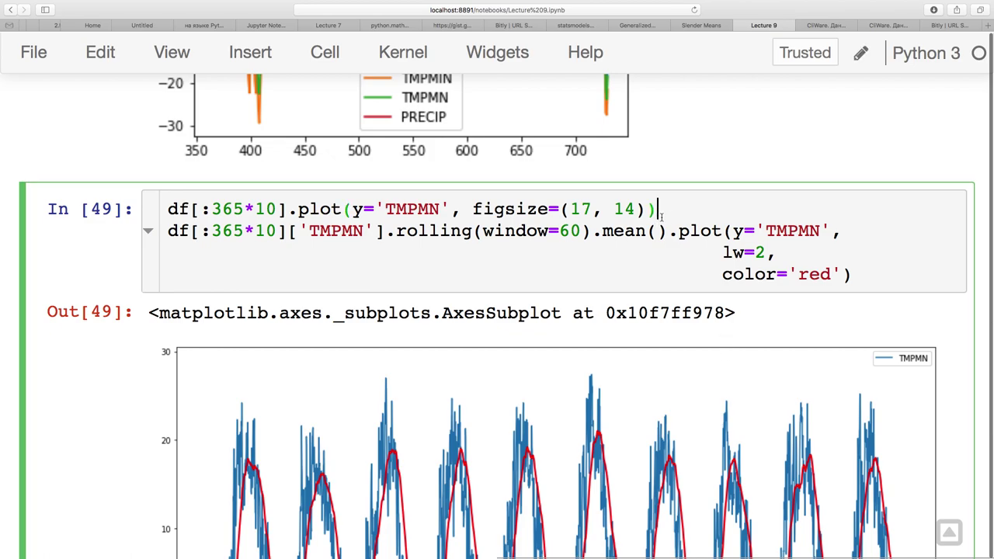
pyautogui.click(169, 230)
pyautogui.scroll(-2, 273, 355)
pyautogui.scroll(-2, 274, 356)
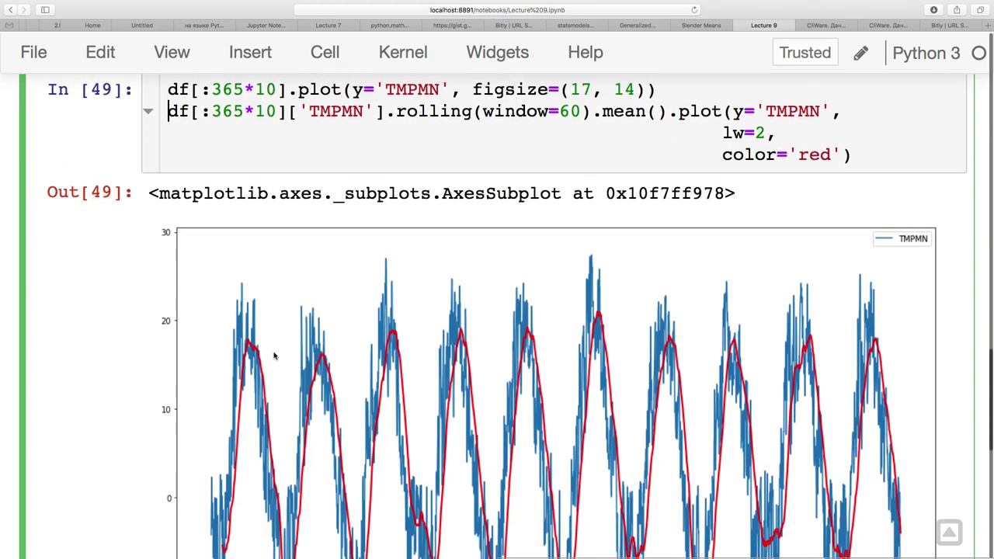
pyautogui.scroll(2, 273, 356)
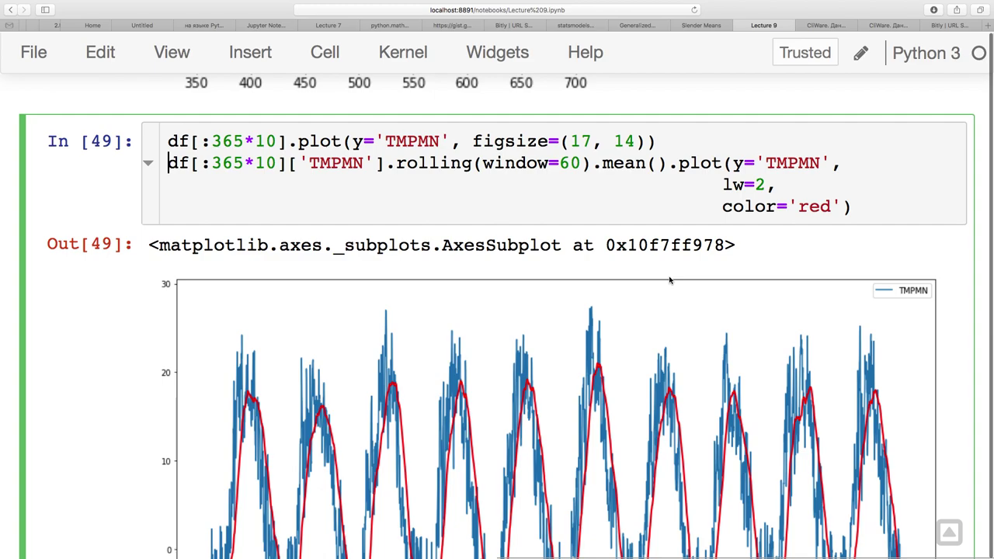
pyautogui.click(472, 139)
pyautogui.moveTo(471, 139); pyautogui.dragTo(664, 139)
pyautogui.click(659, 139)
pyautogui.scroll(-1, 506, 316)
# Set lw to 3 in the rolling mean's plot call, rerun the cell and check the plot.
pyautogui.click(767, 162)
pyautogui.press('BackSpace')
pyautogui.write('3')
pyautogui.hotkey('shift', 'Return')
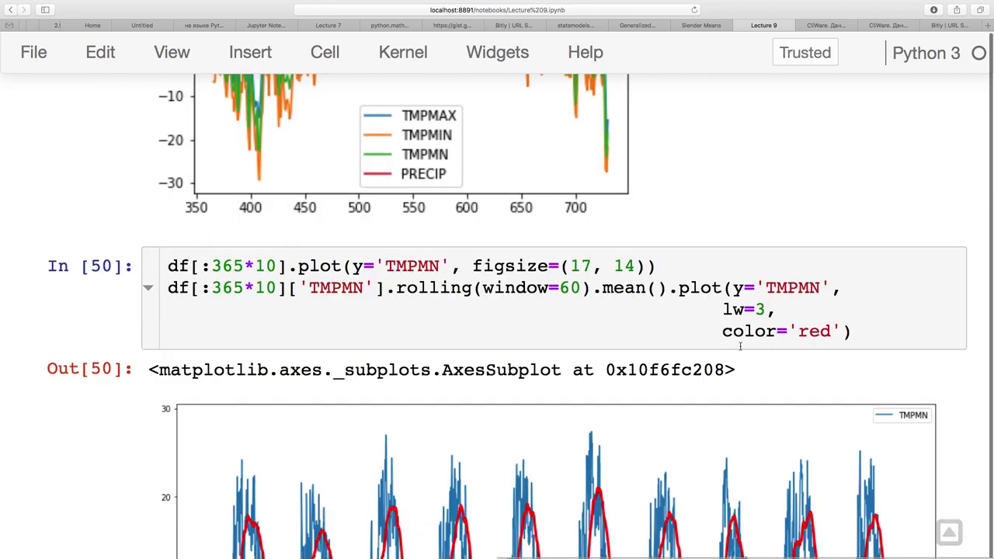
pyautogui.scroll(-5, 740, 345)
pyautogui.scroll(-1, 739, 351)
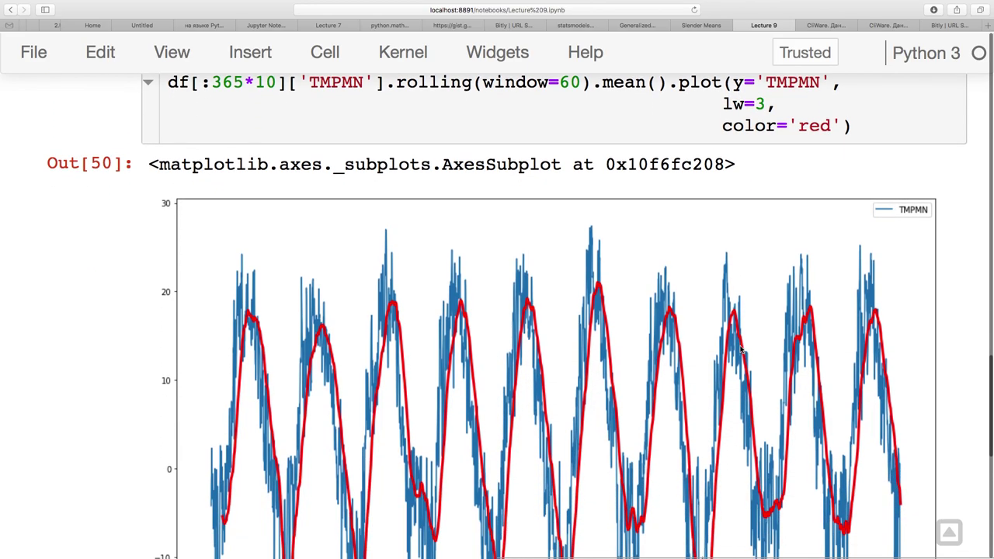
pyautogui.scroll(2, 740, 349)
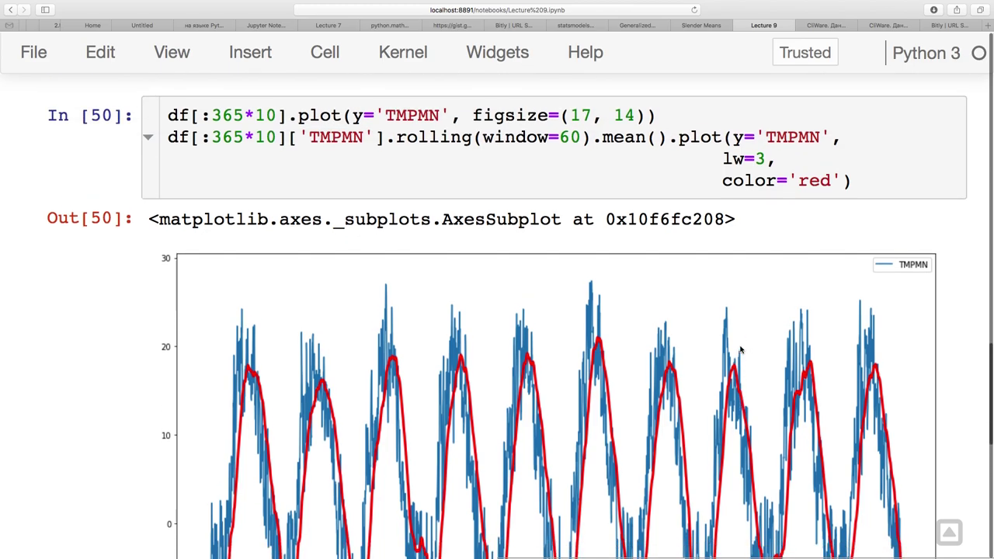
pyautogui.click(581, 180)
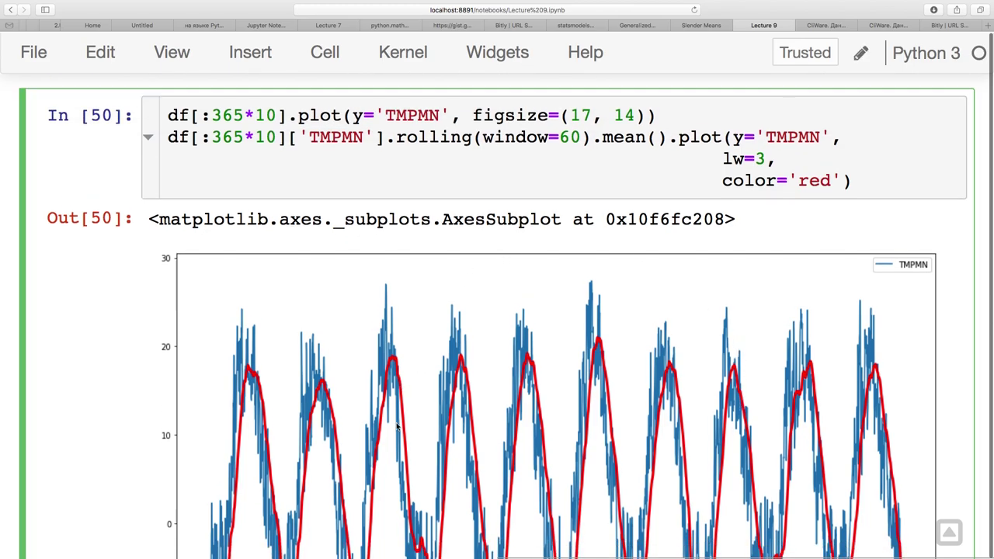
# Add center=True after window=60 in the rolling call of the TMPMN plot cell.
pyautogui.scroll(-2, 397, 427)
pyautogui.scroll(-4, 397, 426)
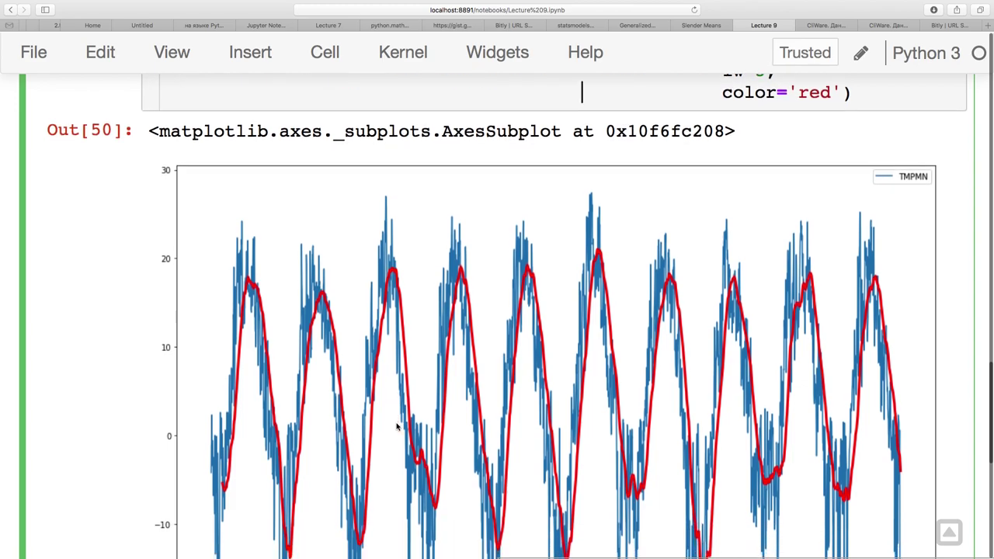
pyautogui.scroll(1, 397, 426)
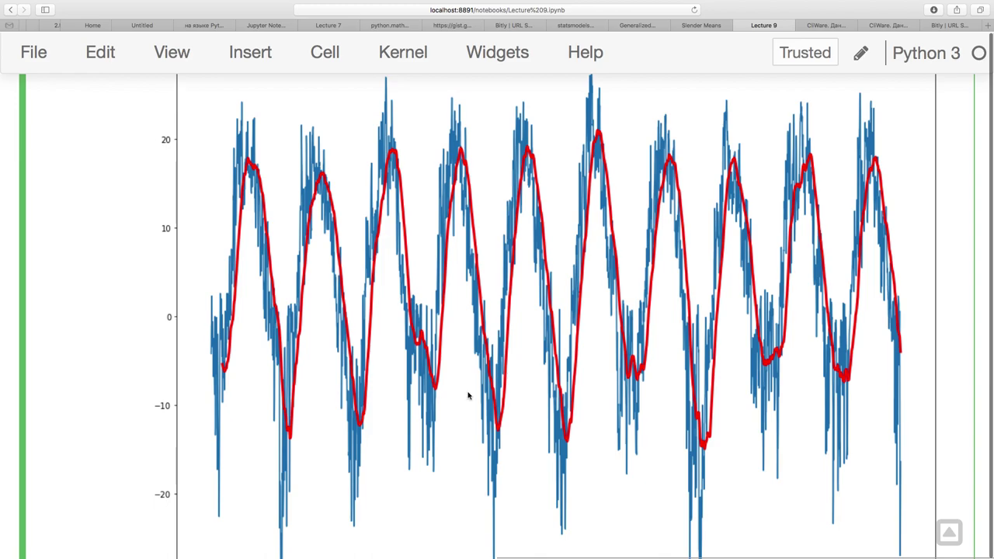
pyautogui.scroll(5, 468, 396)
pyautogui.click(581, 124)
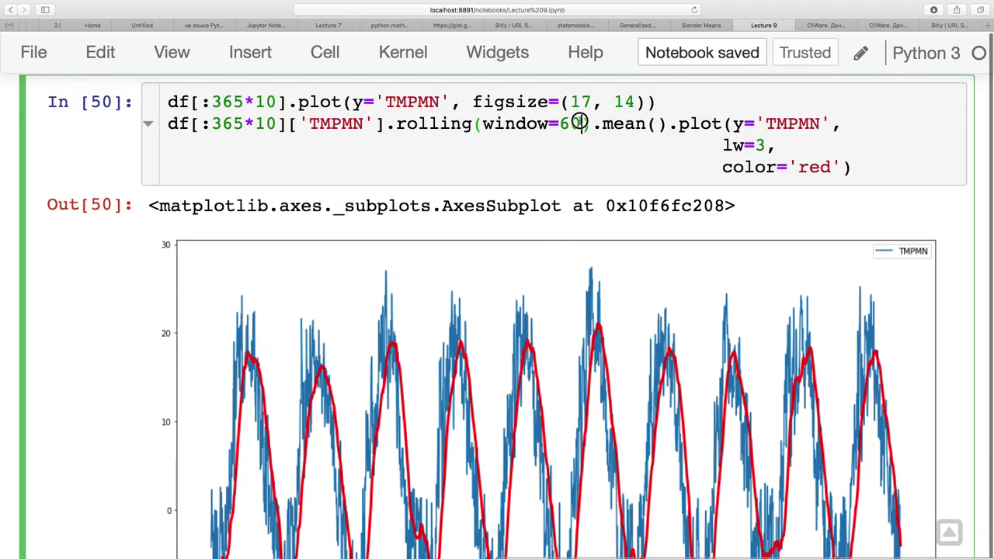
pyautogui.write(',')
pyautogui.hotkey('shift', 'Tab')
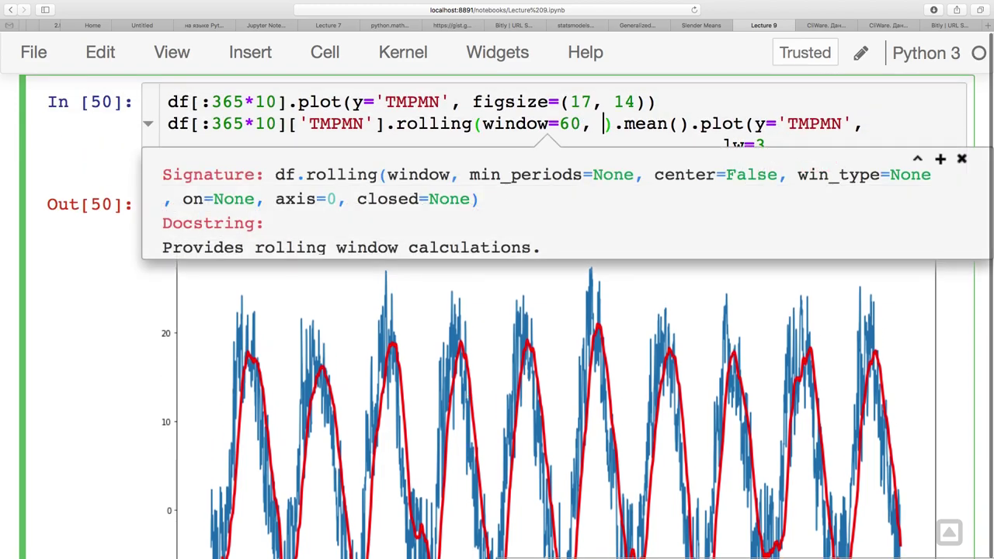
pyautogui.write('center=True')
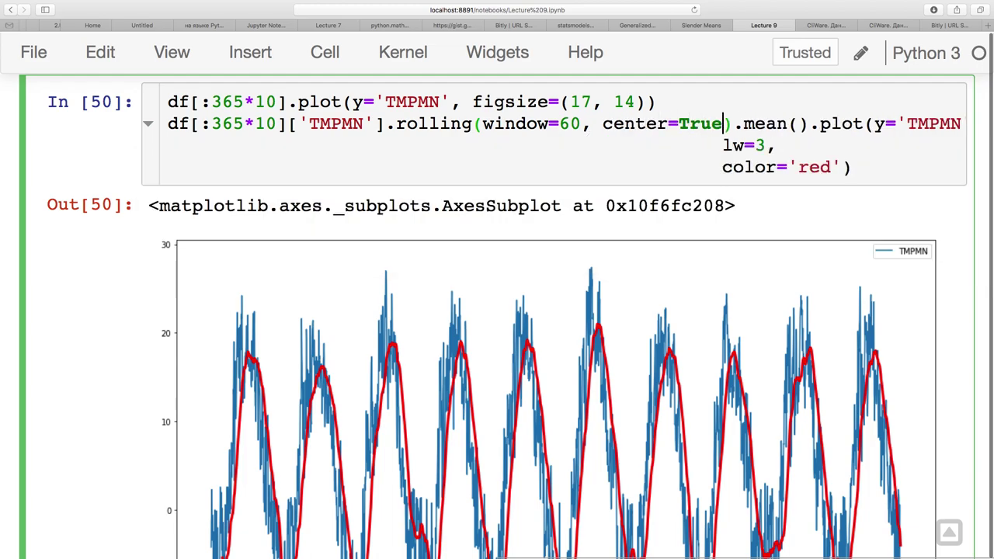
# Open a parenthesis before the second df expression and put .rolling, .mean and .plot each on their own line.
pyautogui.click(169, 124)
pyautogui.write('(')
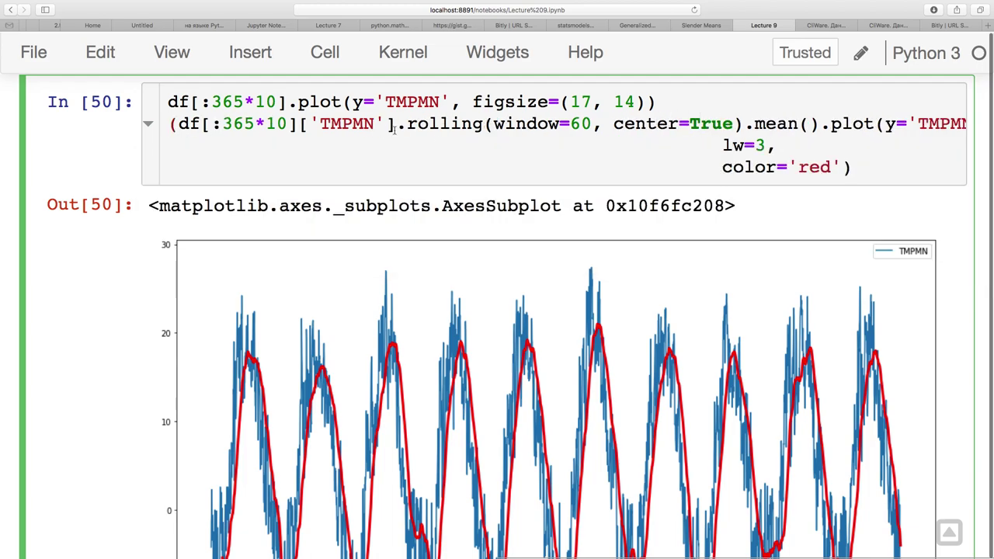
pyautogui.click(398, 124)
pyautogui.press('Return')
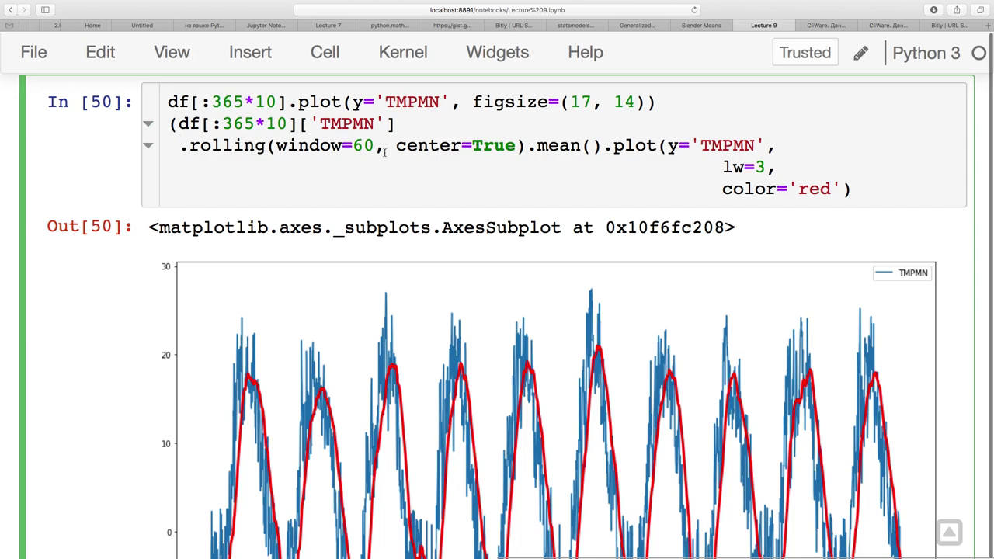
pyautogui.click(535, 145)
pyautogui.press('Return')
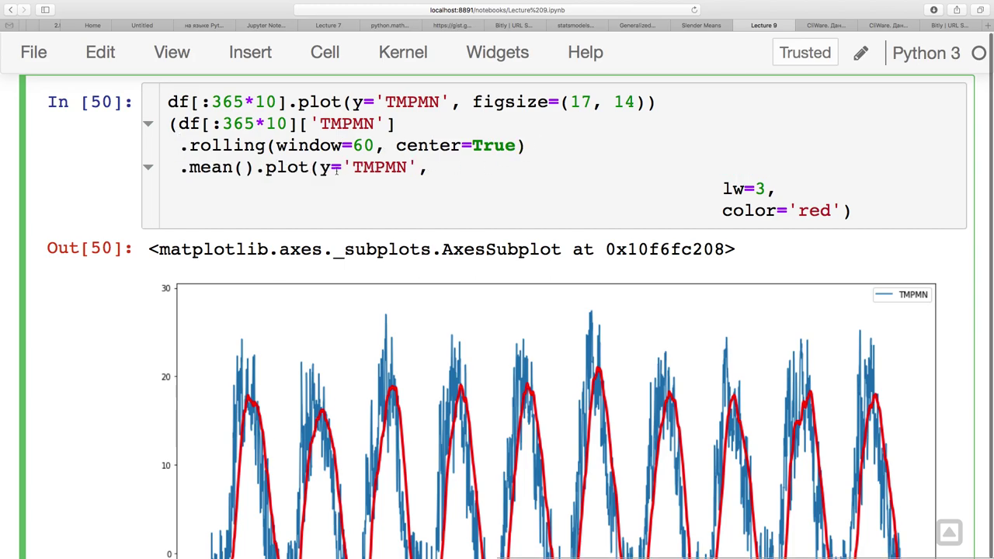
pyautogui.click(256, 168)
pyautogui.press('Return')
# Join the lw=3 and color='red' arguments onto the .plot line by removing the line breaks and indentation.
pyautogui.click(353, 189)
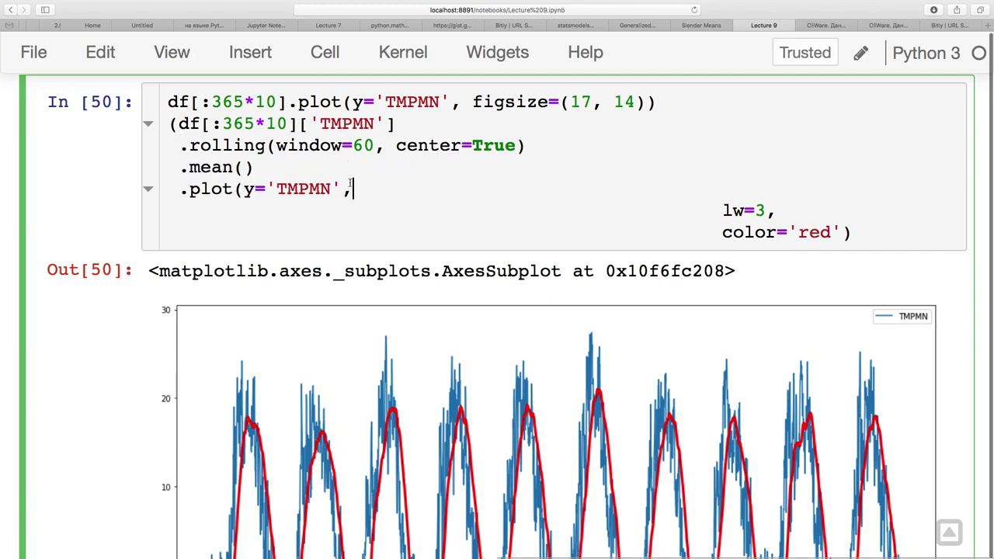
pyautogui.keyDown('shift'); pyautogui.click(718, 210); pyautogui.keyUp('shift')
pyautogui.press('BackSpace')
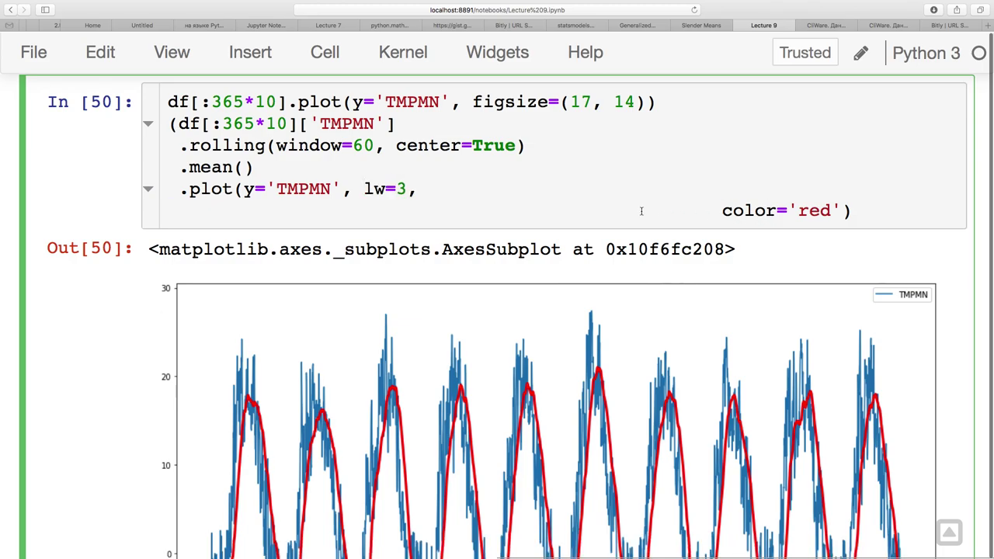
pyautogui.moveTo(714, 211); pyautogui.dragTo(511, 193)
pyautogui.press('BackSpace')
pyautogui.press('BackSpace')
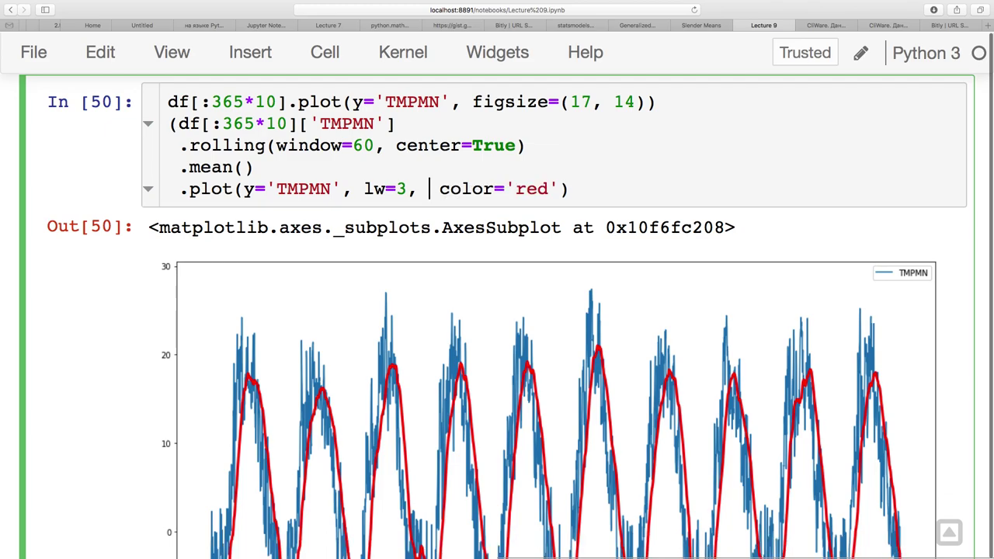
# Close the wrapping parenthesis at the end of the chain, run the cell and check the centered rolling mean plot.
pyautogui.press('End')
pyautogui.write(')')
pyautogui.hotkey('shift', 'Return')
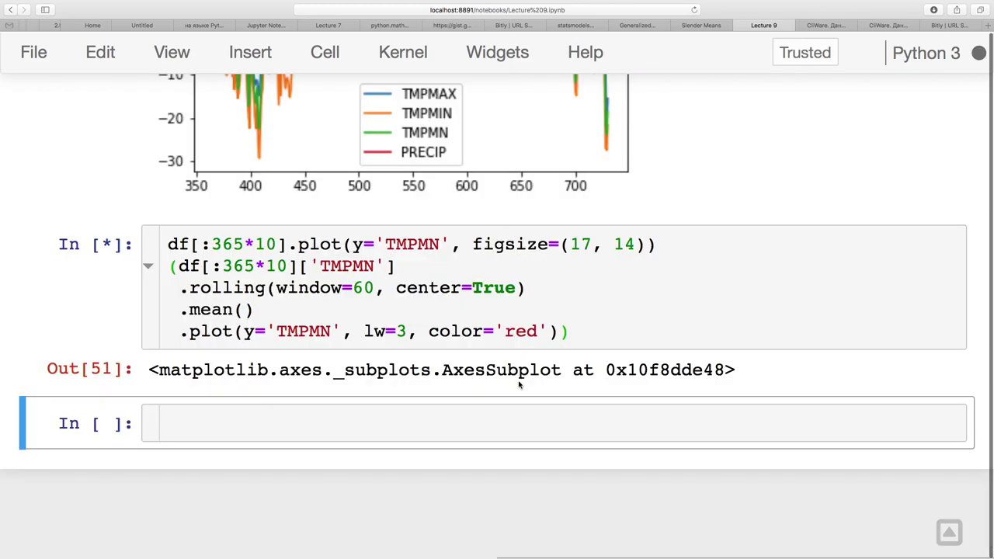
pyautogui.scroll(-3, 520, 386)
pyautogui.scroll(-2, 521, 388)
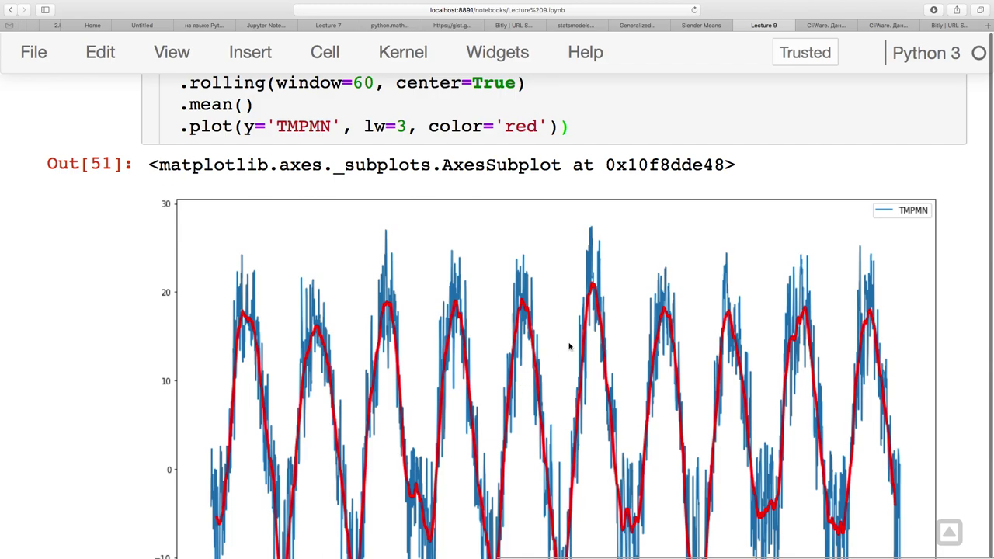
pyautogui.scroll(-2, 570, 347)
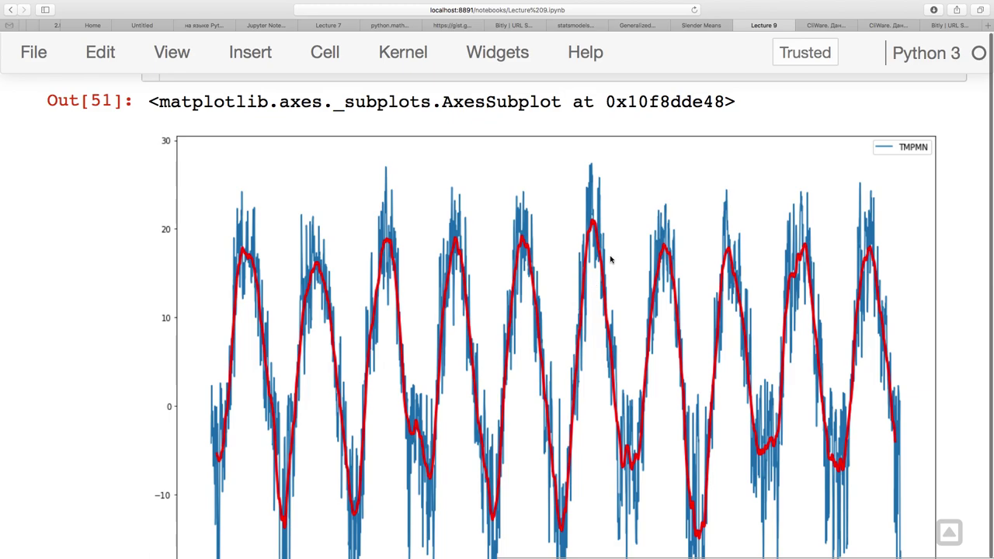
pyautogui.scroll(4, 610, 258)
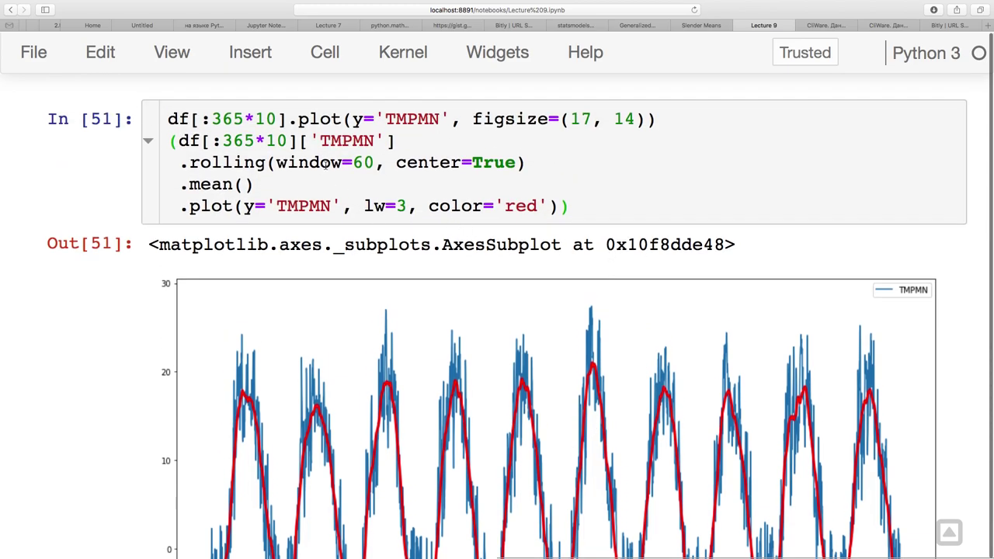
# Review the center=True argument and the rolling and mean calls in the chained expression.
pyautogui.moveTo(395, 162)
pyautogui.mouseDown()
pyautogui.moveTo(472, 162)
pyautogui.moveTo(396, 162)
pyautogui.mouseUp()
pyautogui.click(516, 163)
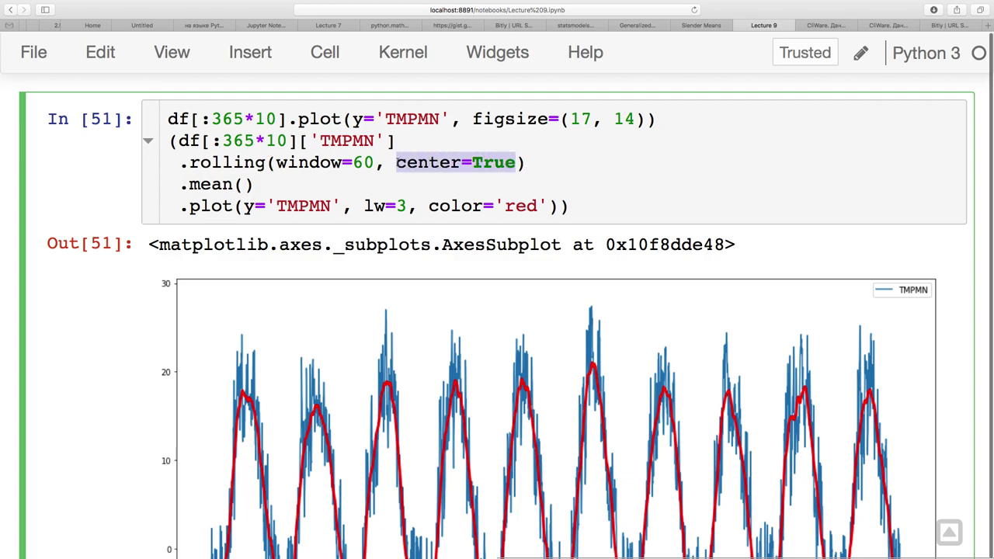
pyautogui.click(396, 162)
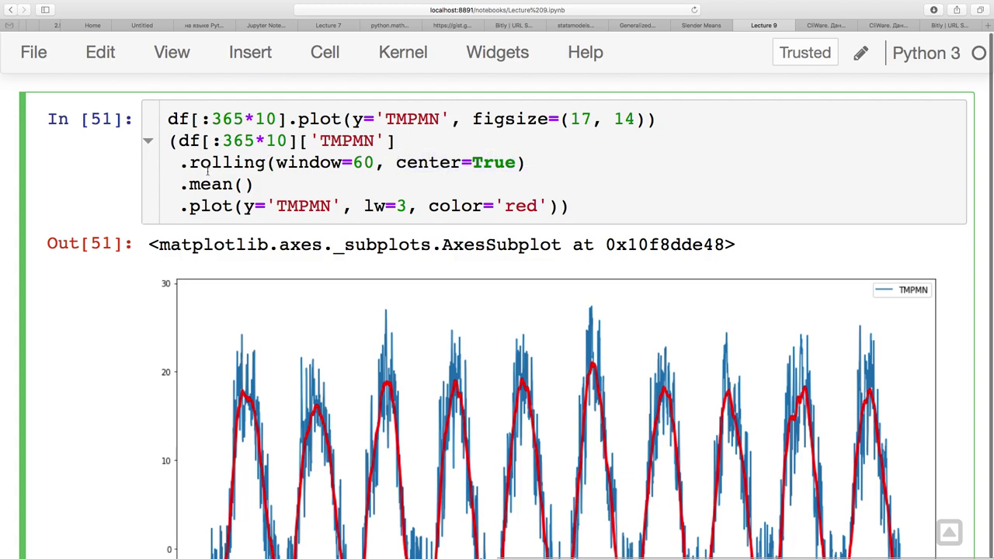
pyautogui.doubleClick(210, 163)
pyautogui.click(278, 163)
pyautogui.doubleClick(244, 162)
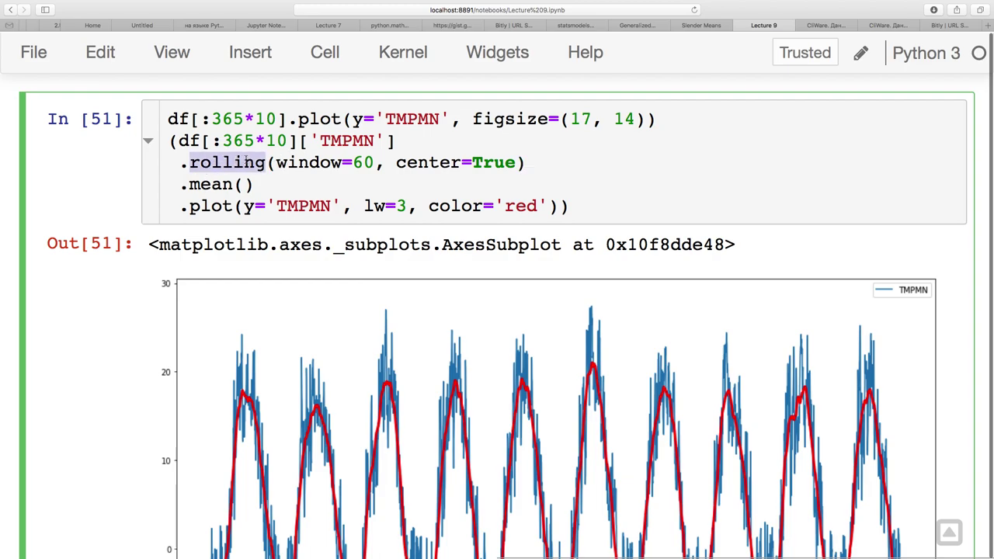
pyautogui.click(212, 184)
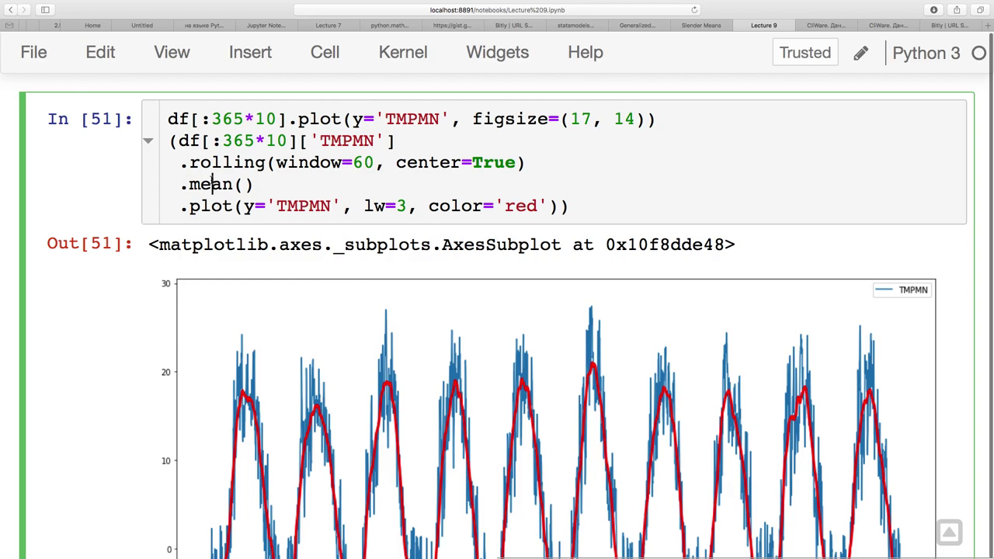
# Review the earlier cells that read the HTML table from its URL and drop the unneeded columns.
pyautogui.scroll(20, 122, 146)
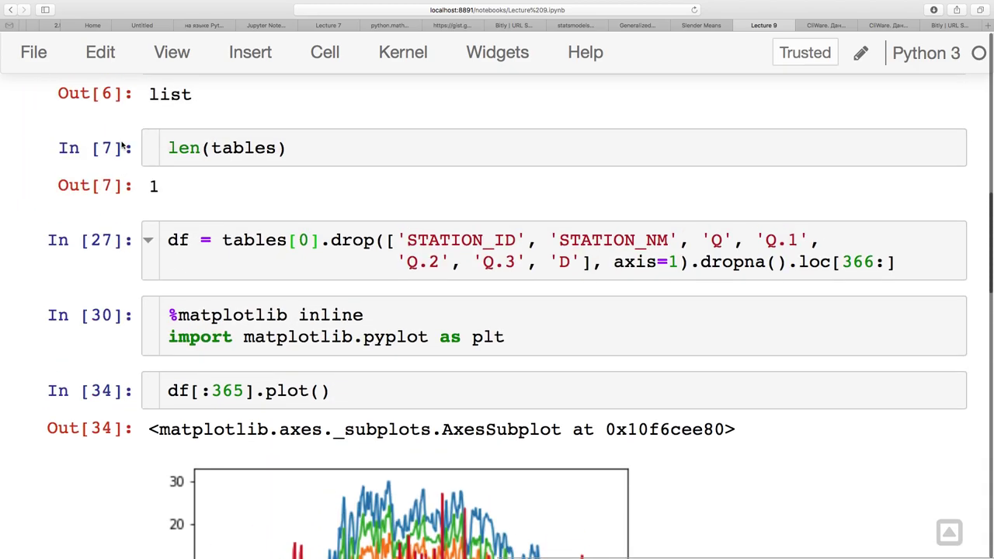
pyautogui.scroll(-10, 122, 146)
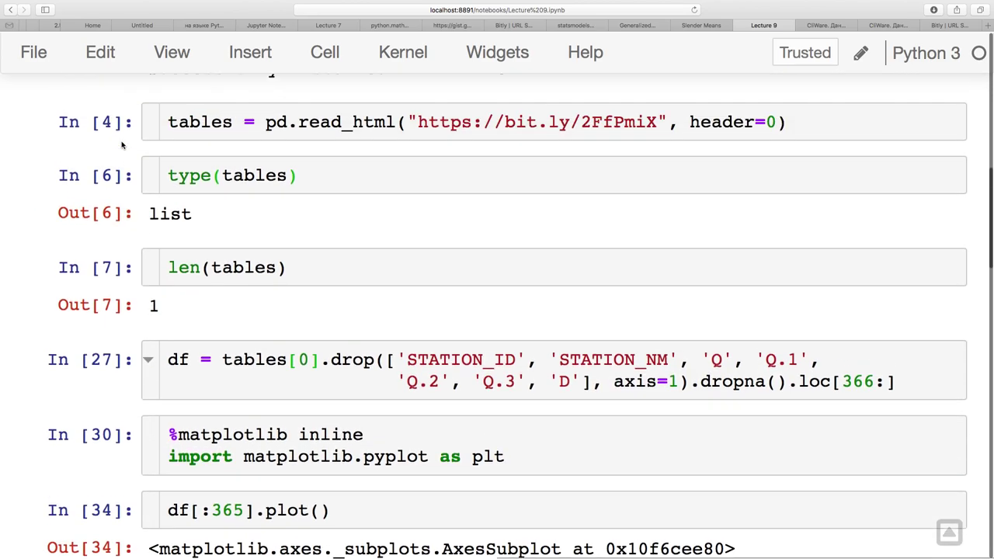
pyautogui.scroll(3, 156, 155)
pyautogui.click(224, 231)
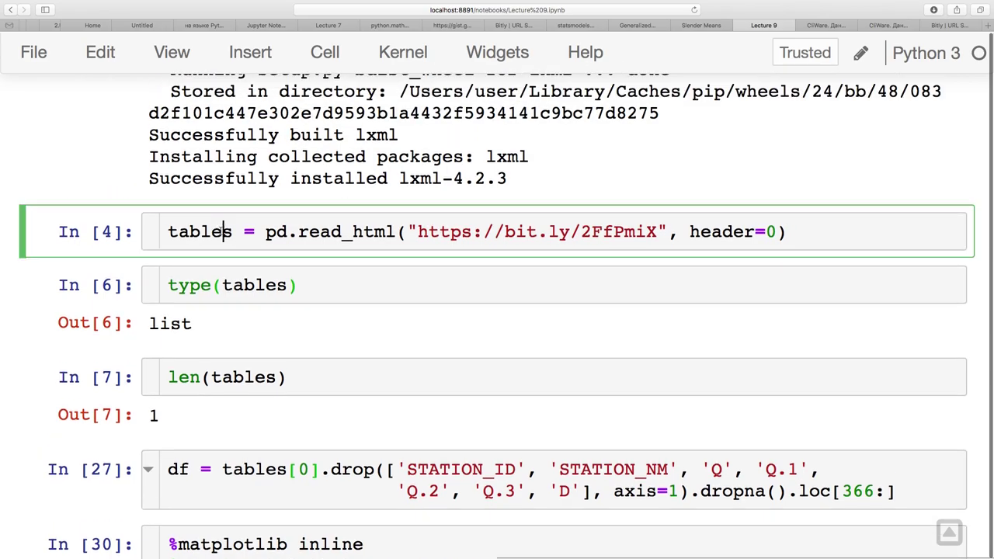
pyautogui.moveTo(418, 231); pyautogui.dragTo(660, 232)
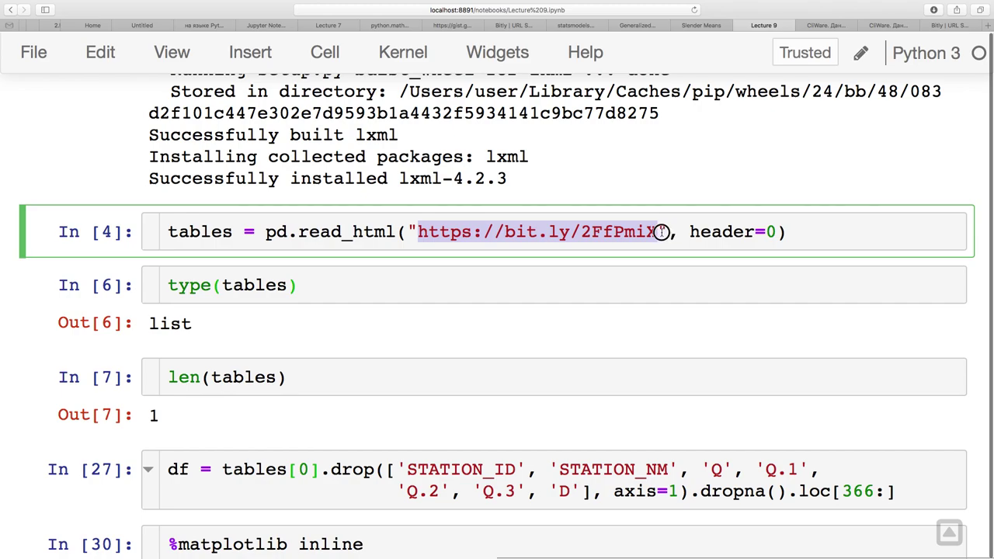
pyautogui.click(660, 231)
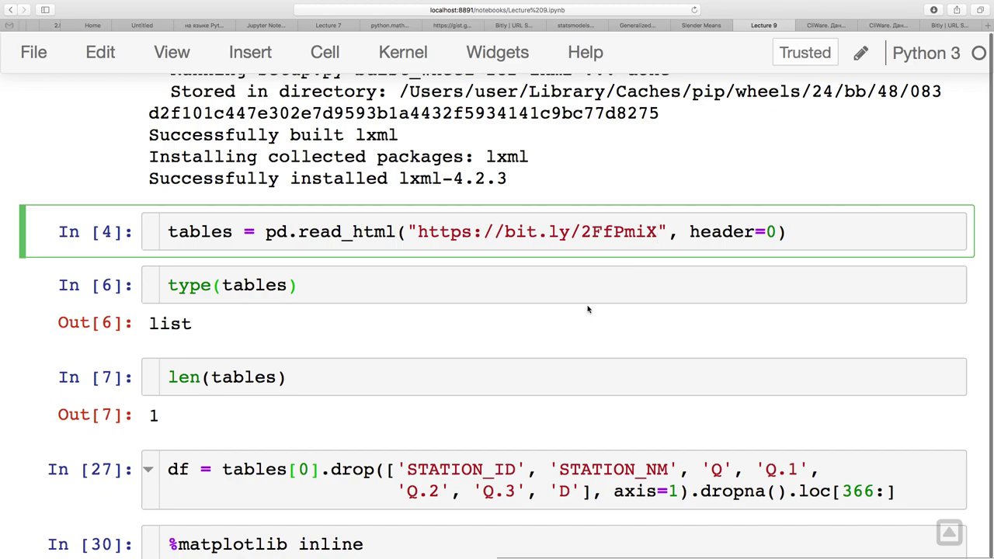
pyautogui.click(483, 469)
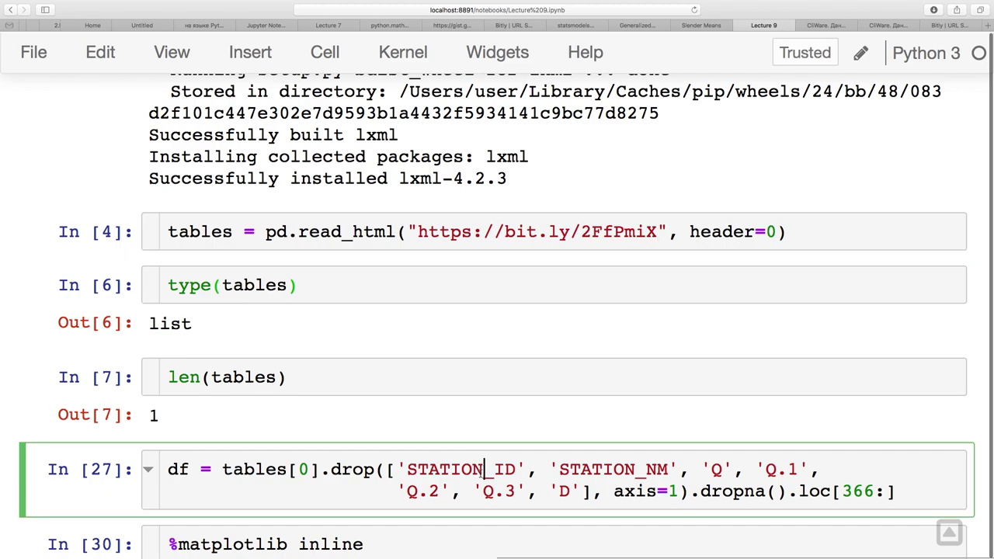
pyautogui.scroll(-1, 564, 399)
pyautogui.scroll(-1, 564, 399)
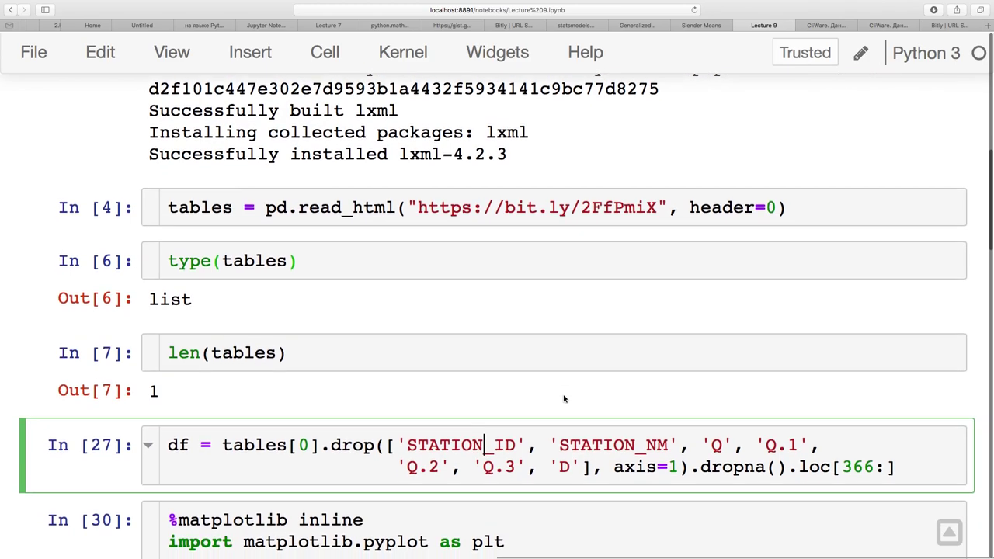
# Return to the rolling mean cell and examine its mean call together with the resulting plot.
pyautogui.scroll(-10, 565, 399)
pyautogui.scroll(-10, 565, 399)
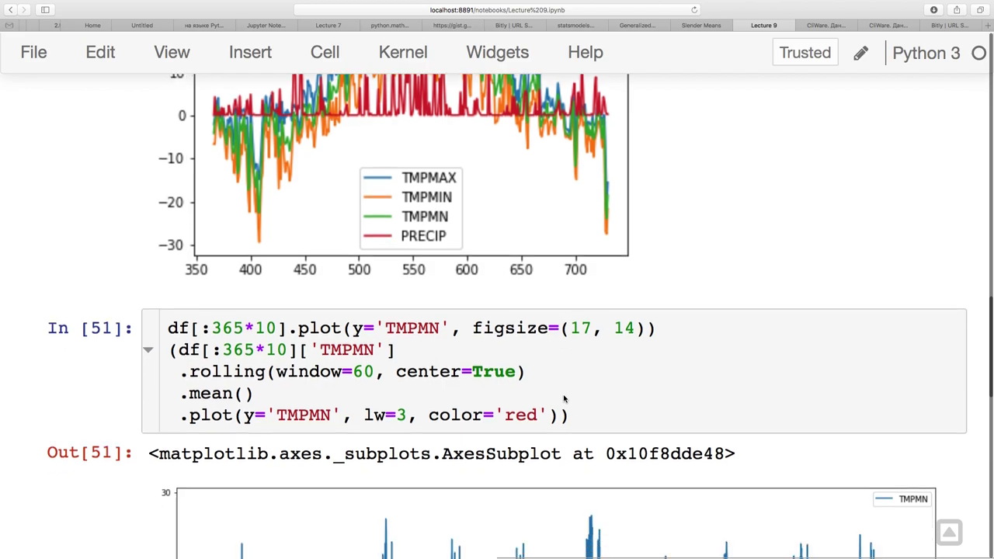
pyautogui.scroll(-1, 565, 399)
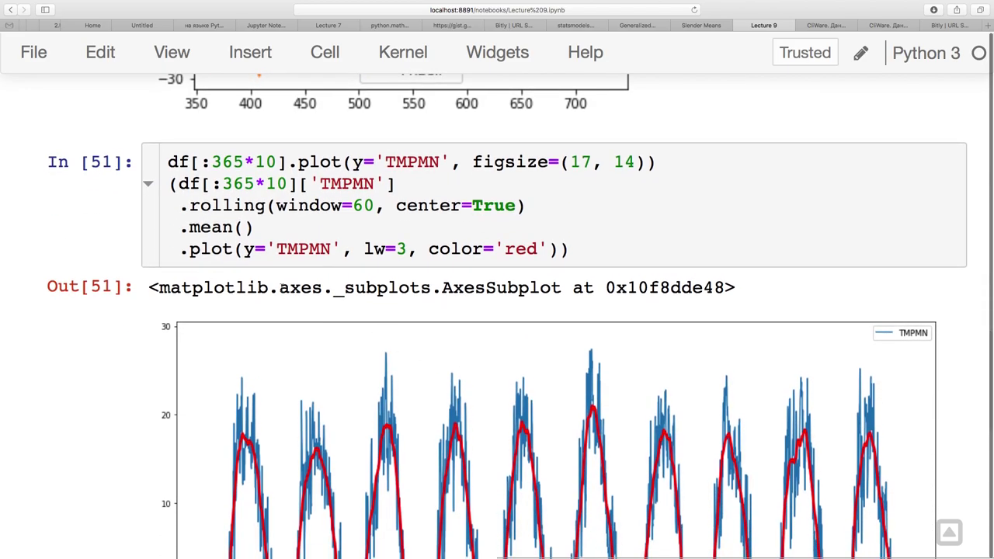
pyautogui.click(223, 227)
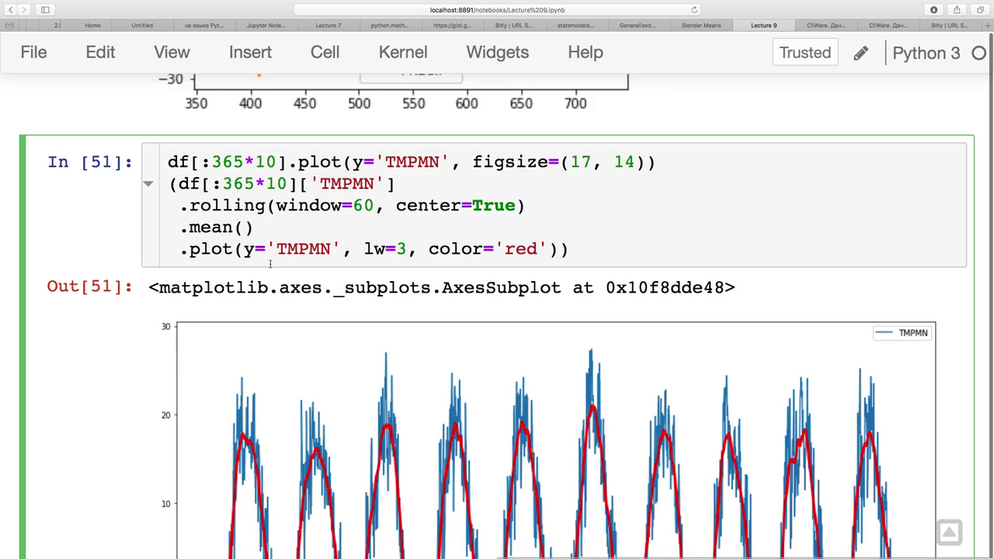
pyautogui.scroll(-2, 271, 264)
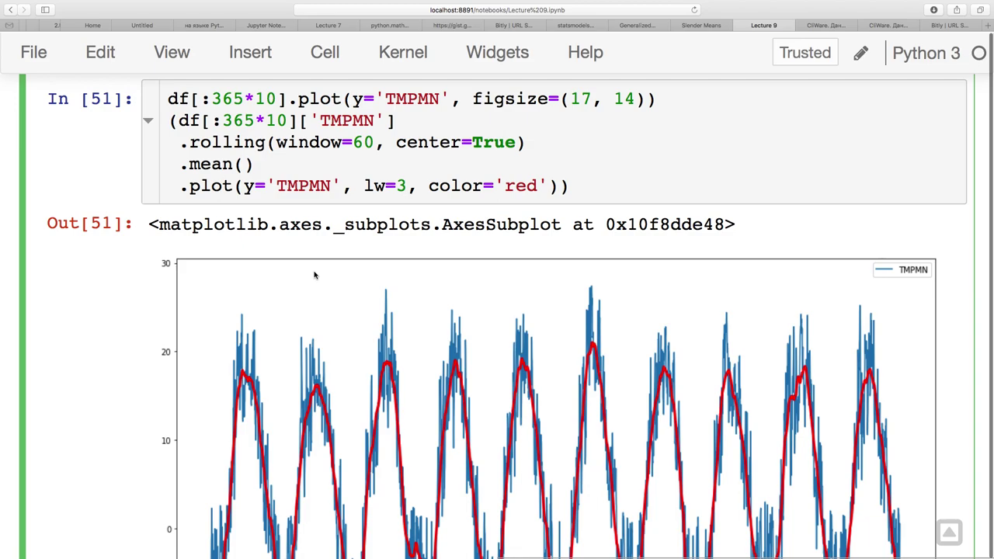
pyautogui.scroll(-2, 367, 309)
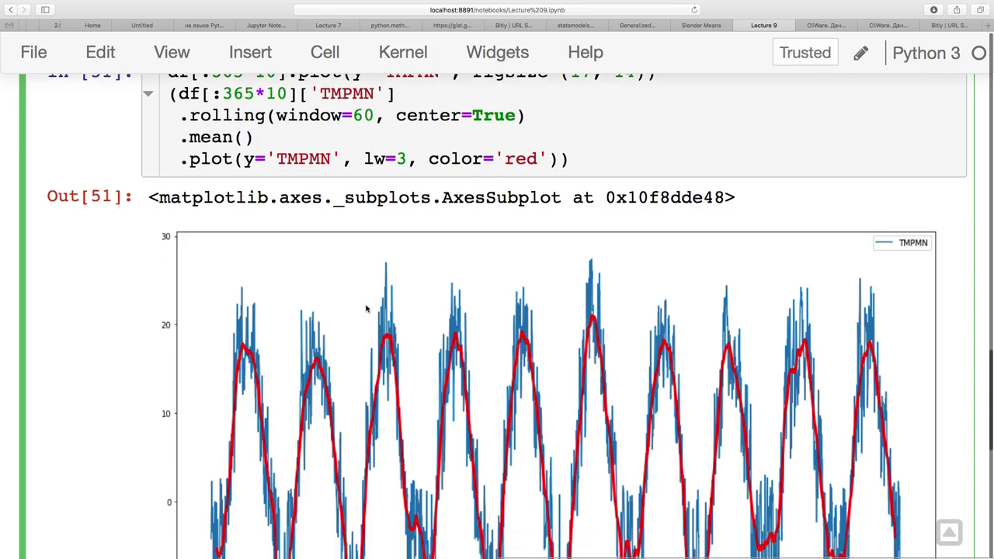
# Copy the whole rolling mean plot code into the empty cell below the plot and save the notebook.
pyautogui.scroll(2, 367, 309)
pyautogui.press('super+a')
pyautogui.press('super+c')
pyautogui.scroll(-10, 316, 283)
pyautogui.click(295, 377)
pyautogui.press('super+v')
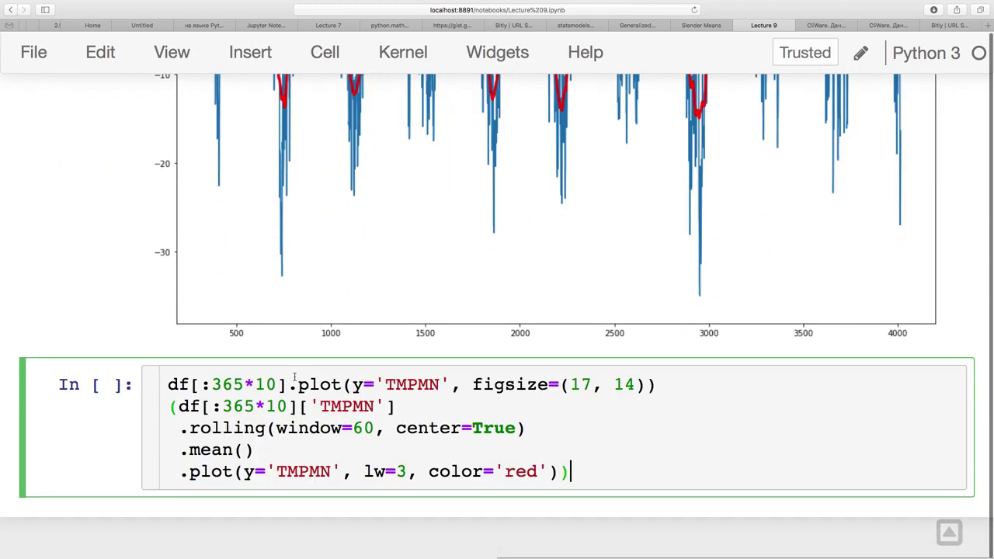
pyautogui.press('super+s')
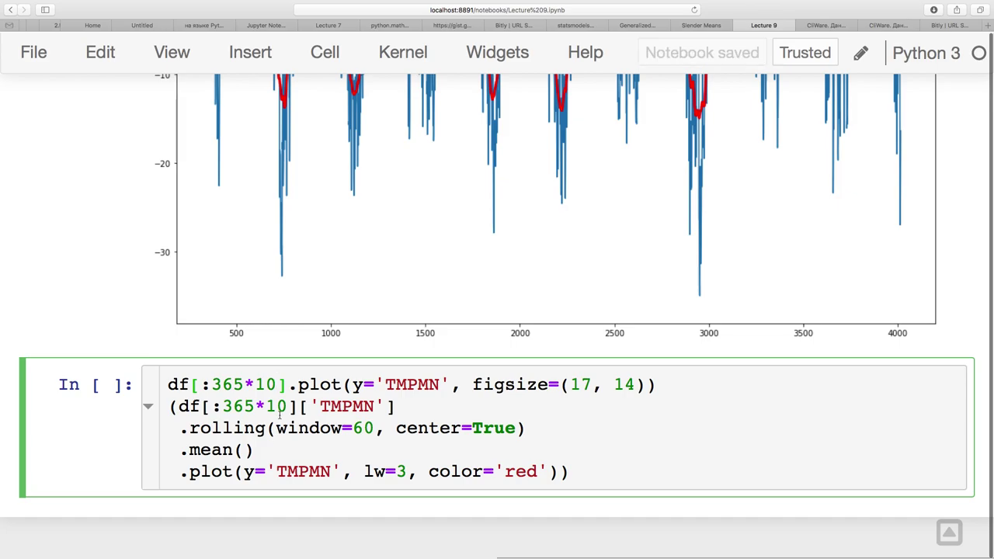
# Remove the [:365*10] slice from both df expressions in the new cell so they use the full data.
pyautogui.scroll(1, 275, 437)
pyautogui.press('Left')
pyautogui.press('Left')
pyautogui.press('Left')
pyautogui.press('Left')
pyautogui.press('Left')
pyautogui.press('Left')
pyautogui.moveTo(193, 413); pyautogui.dragTo(287, 413)
pyautogui.press('BackSpace')
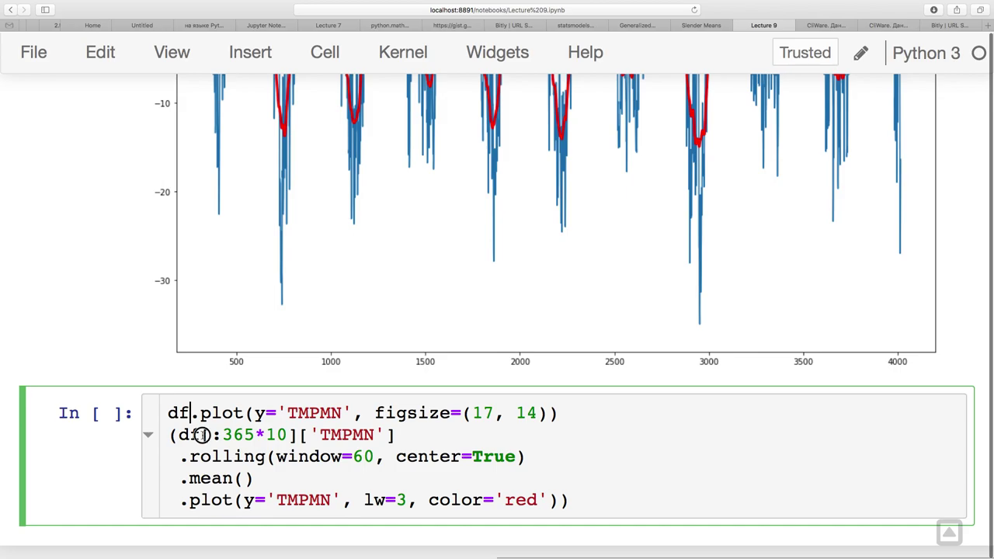
pyautogui.moveTo(202, 434); pyautogui.dragTo(290, 437)
pyautogui.press('BackSpace')
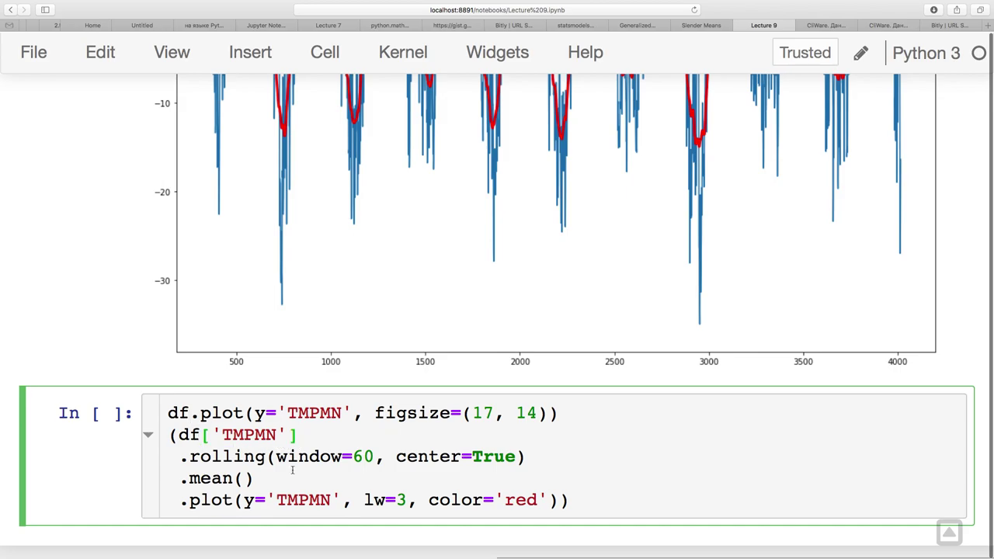
# Run the new cell to plot the full TMPMN data with its 60-sample rolling mean and inspect the plot.
pyautogui.hotkey('shift', 'Return')
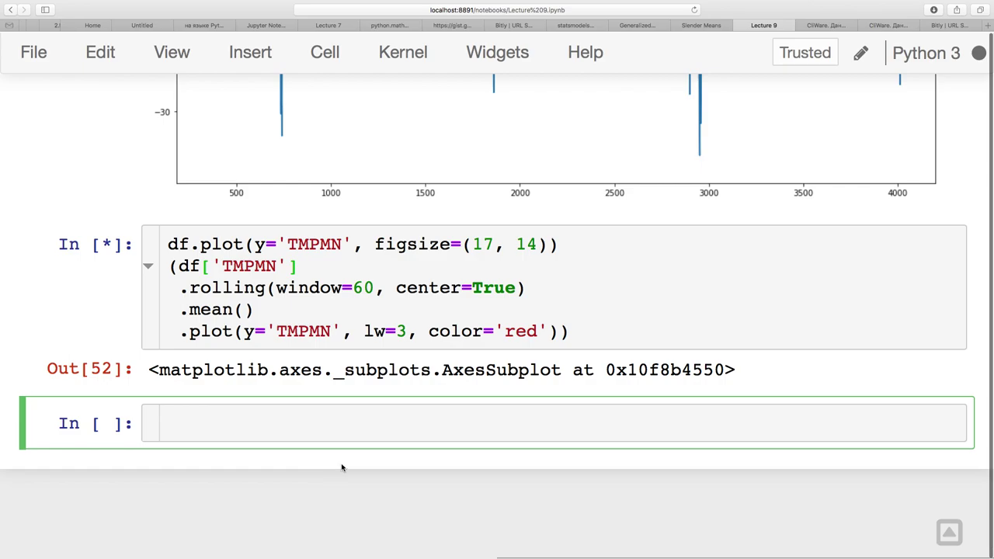
pyautogui.scroll(-5, 393, 435)
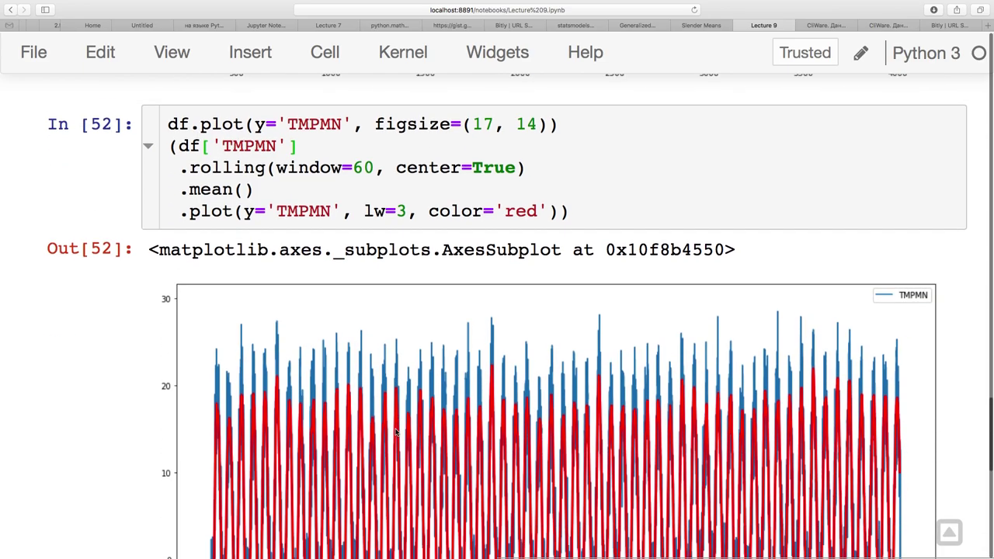
pyautogui.scroll(-3, 395, 432)
pyautogui.scroll(5, 395, 432)
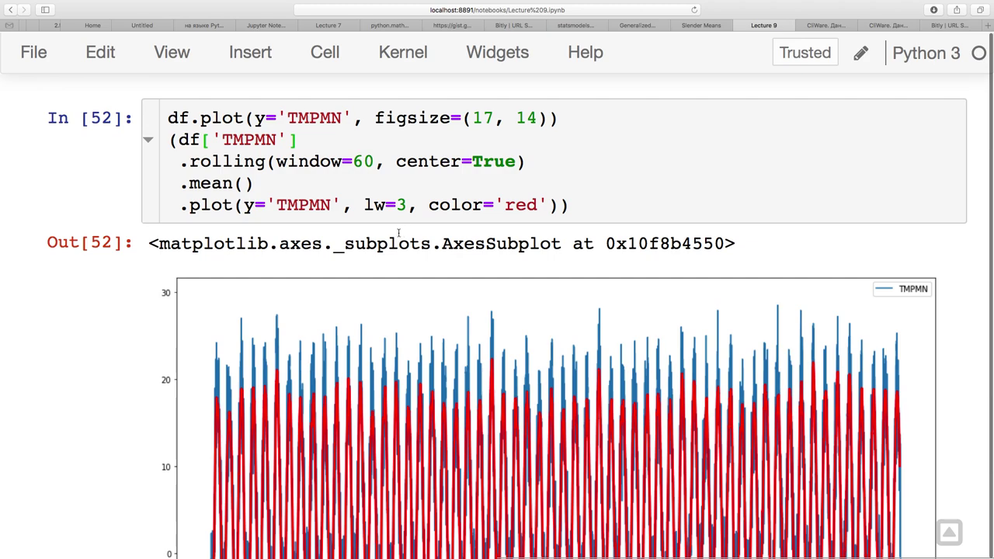
# Comment out the df.plot line, set the rolling window to 365, and rerun the cell to plot only the mean.
pyautogui.click(169, 118)
pyautogui.write('#')
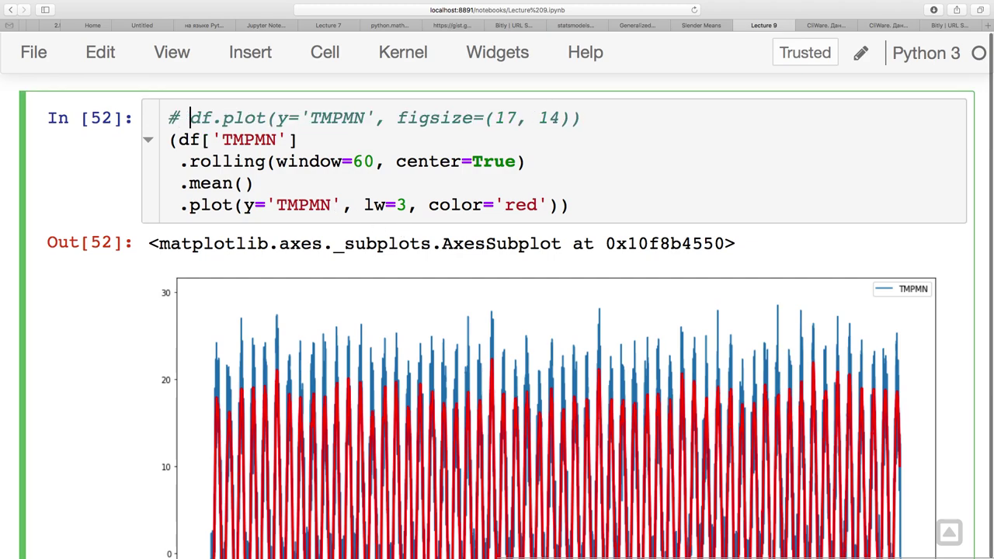
pyautogui.doubleClick(363, 161)
pyautogui.write('365')
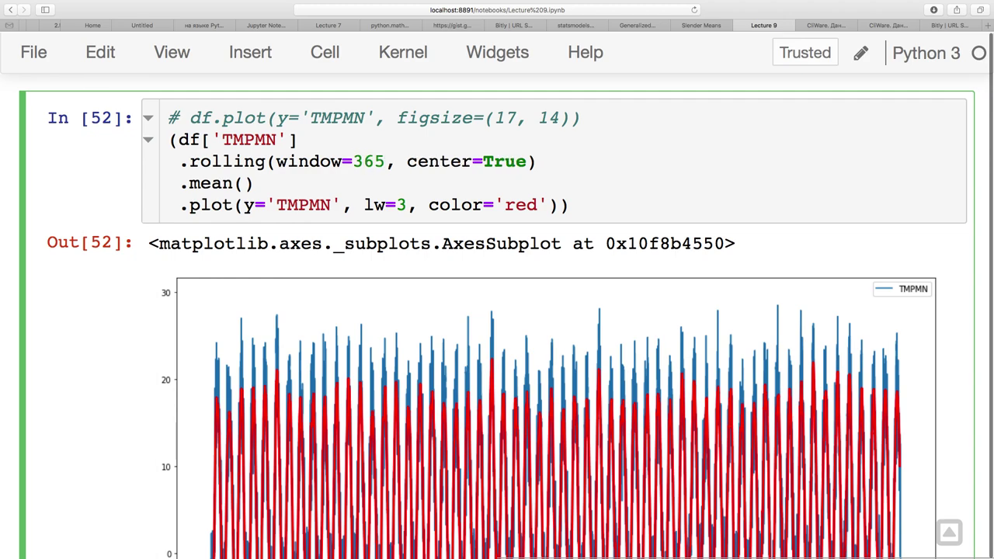
pyautogui.hotkey('shift', 'Return')
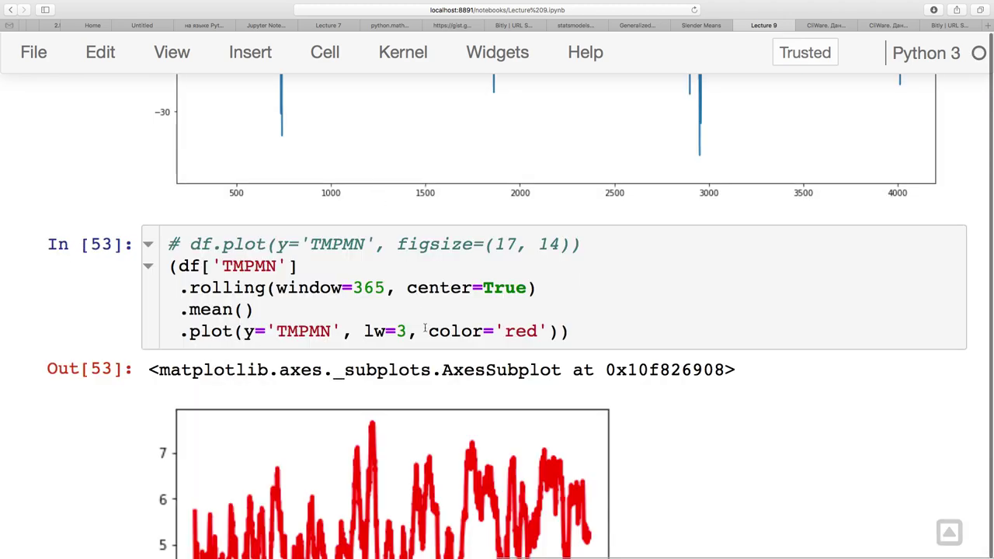
pyautogui.scroll(-2, 424, 328)
pyautogui.scroll(-2, 424, 328)
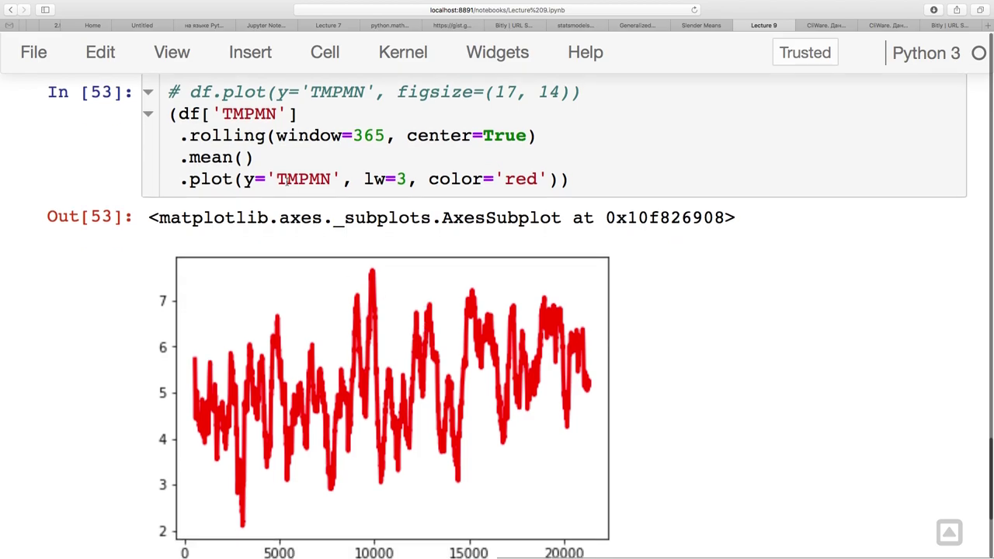
# Duplicate the cell's whole code below itself and set the rolling window of the second copy to 3650.
pyautogui.click(238, 157)
pyautogui.press('super+a')
pyautogui.press('super+c')
pyautogui.click(572, 191)
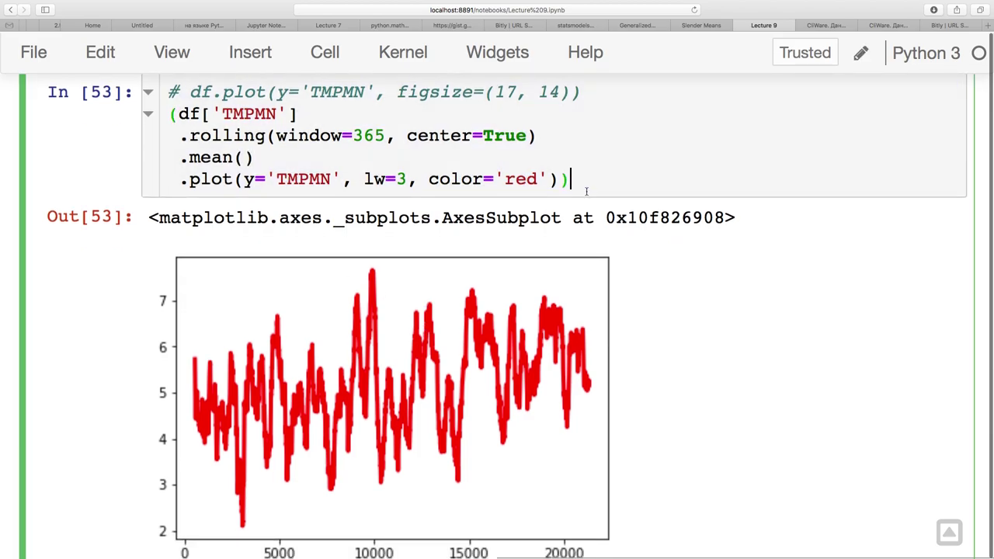
pyautogui.press('Return')
pyautogui.press('super+v')
pyautogui.click(385, 244)
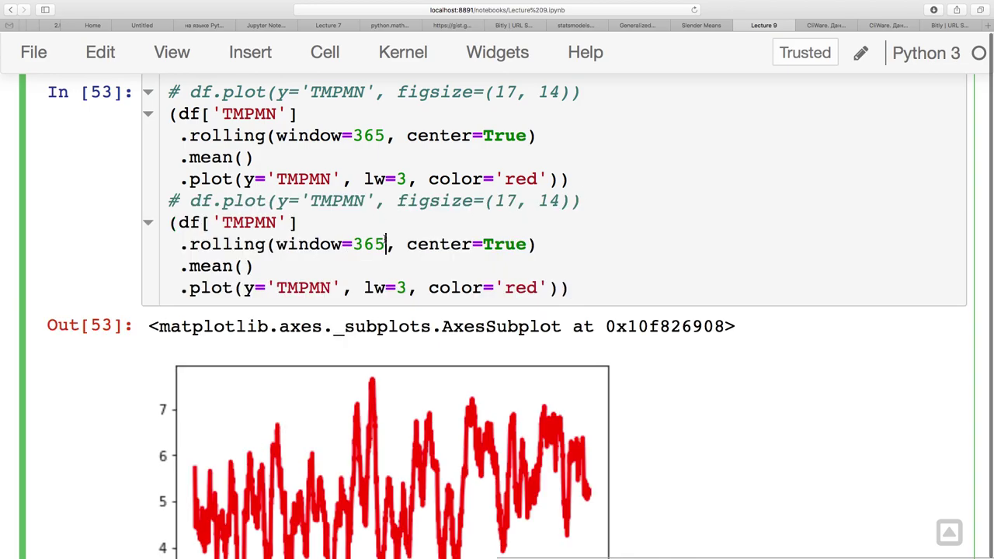
pyautogui.write('0')
# Style the 365-window curve with color 'teal' and lw=1, and run the cell to plot both rolling means together.
pyautogui.scroll(-1, 543, 285)
pyautogui.scroll(-1, 543, 285)
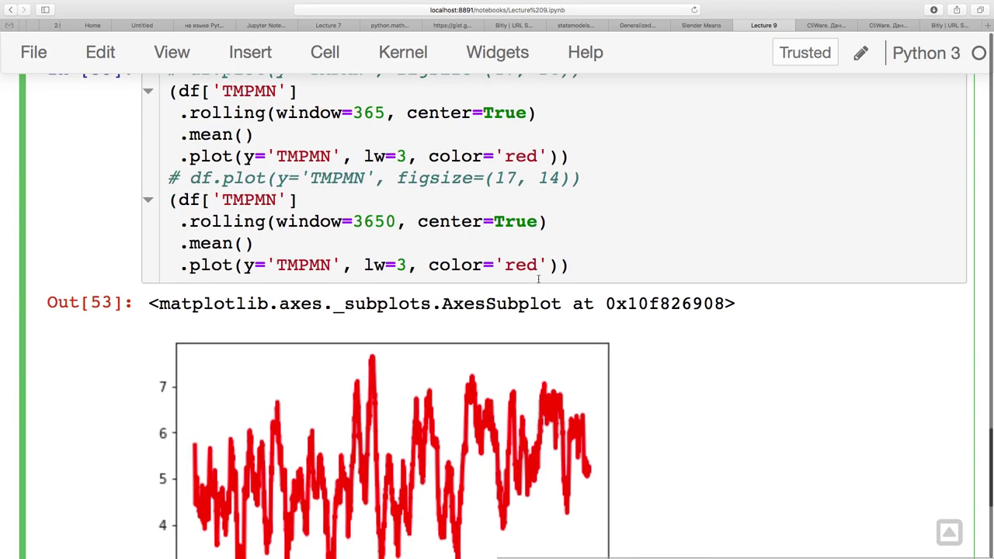
pyautogui.doubleClick(527, 265)
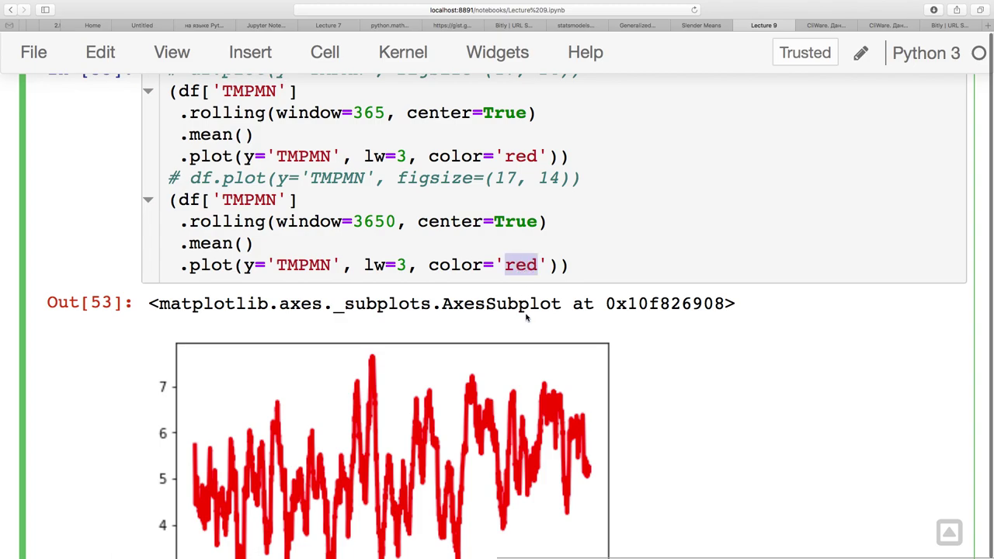
pyautogui.doubleClick(518, 155)
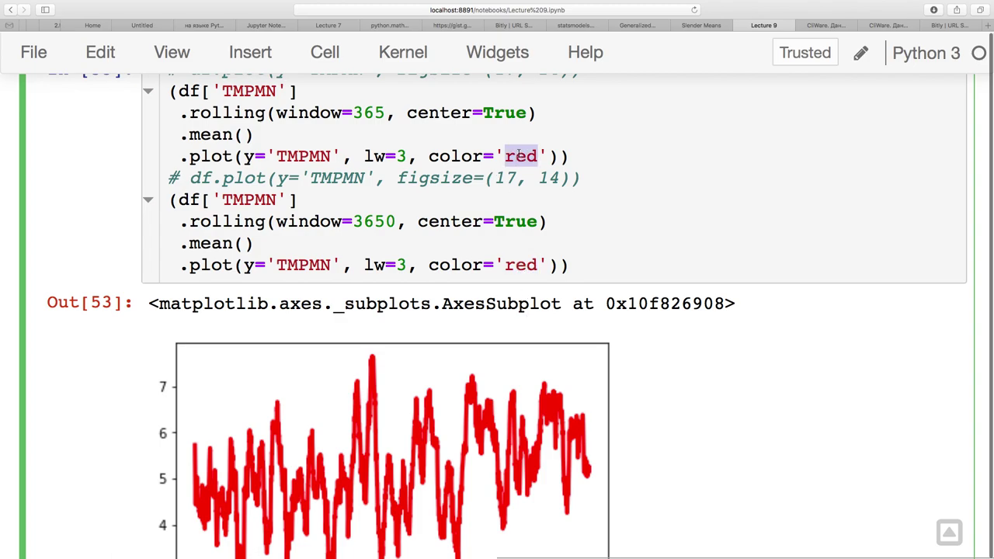
pyautogui.write('teal')
pyautogui.click(407, 156)
pyautogui.press('BackSpace')
pyautogui.write('2')
pyautogui.press('BackSpace')
pyautogui.write('1')
pyautogui.click(423, 265)
pyautogui.hotkey('shift', 'Return')
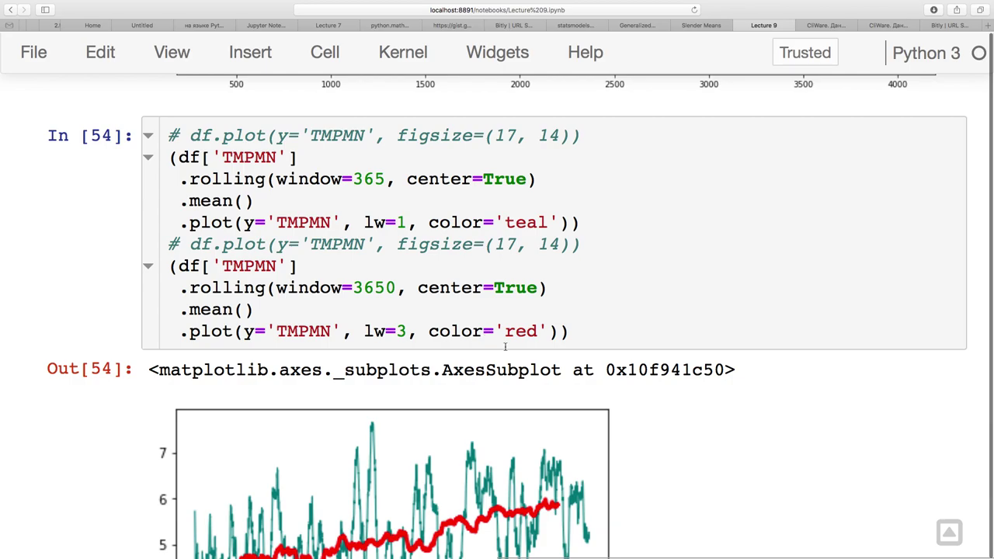
pyautogui.scroll(-3, 505, 347)
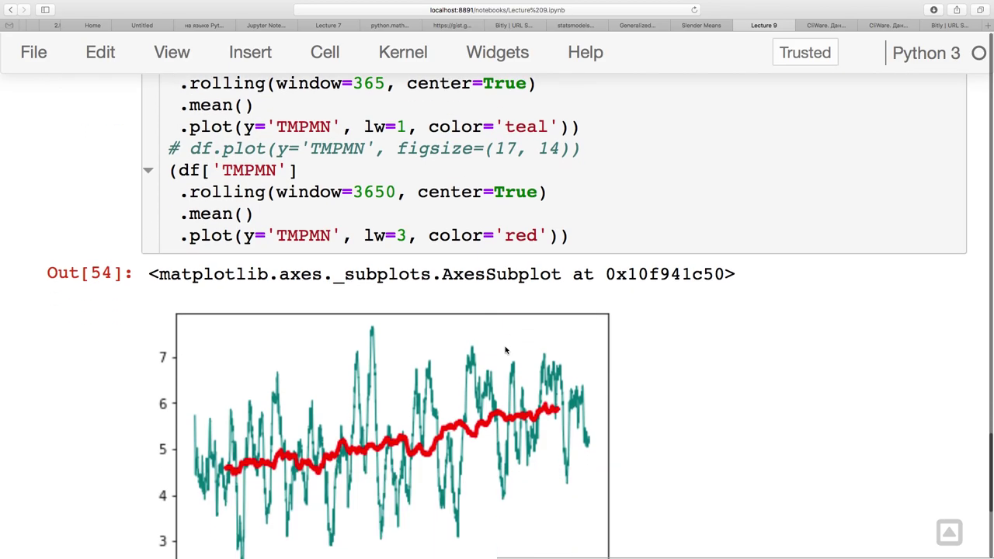
pyautogui.scroll(2, 505, 350)
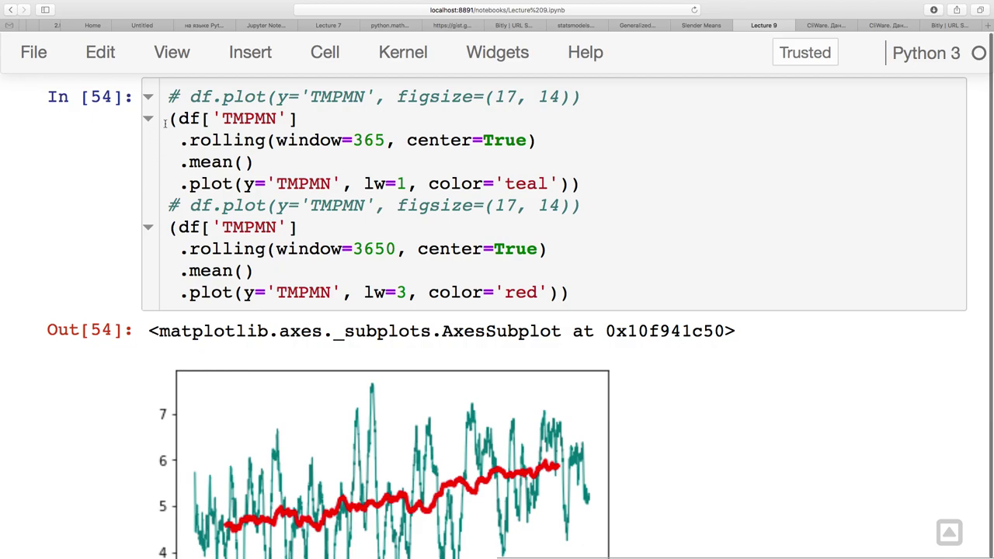
# Copy the red 3650-window rolling mean code into the empty cell below the plot and run it.
pyautogui.click(168, 227)
pyautogui.keyDown('shift'); pyautogui.click(627, 293); pyautogui.keyUp('shift')
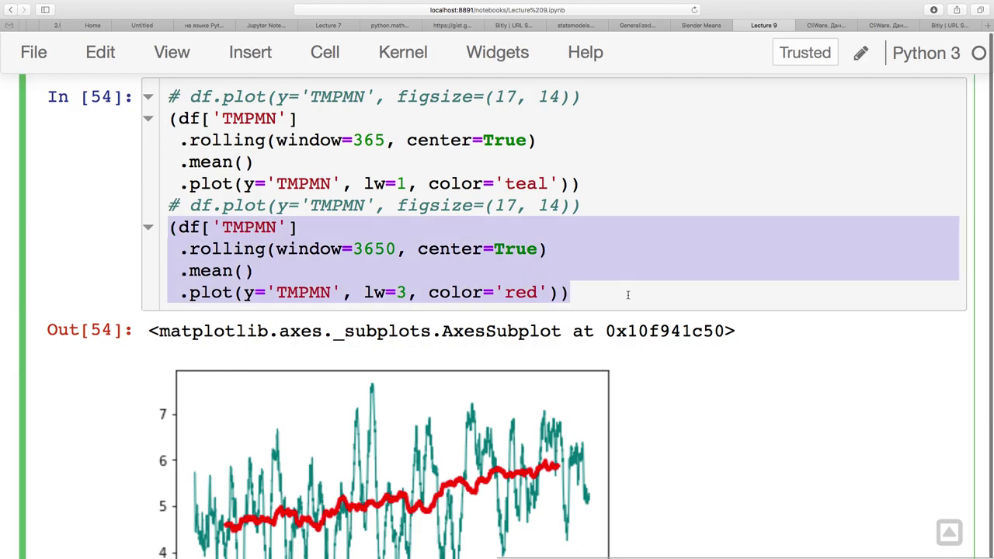
pyautogui.scroll(-5, 613, 381)
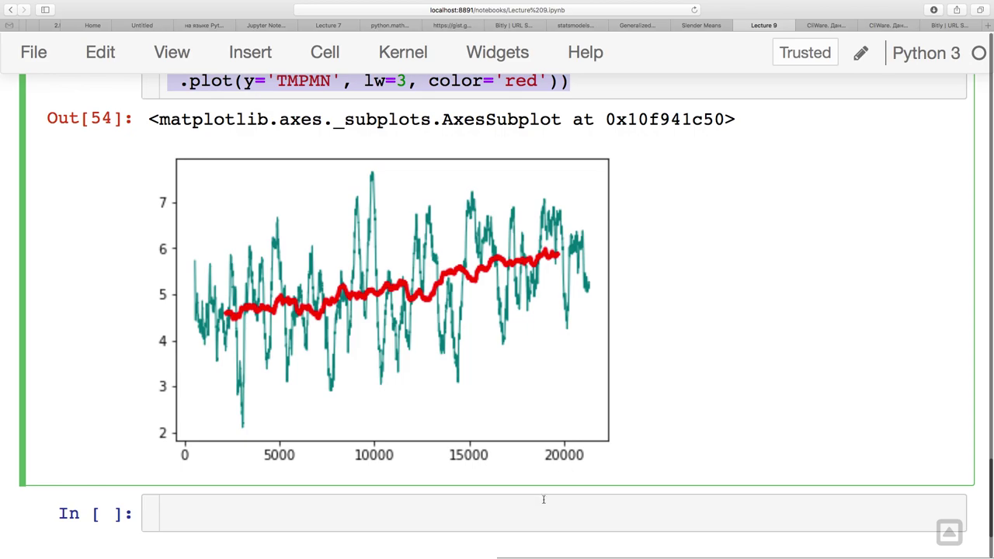
pyautogui.click(544, 508)
pyautogui.press('super+v')
pyautogui.hotkey('shift', 'Return')
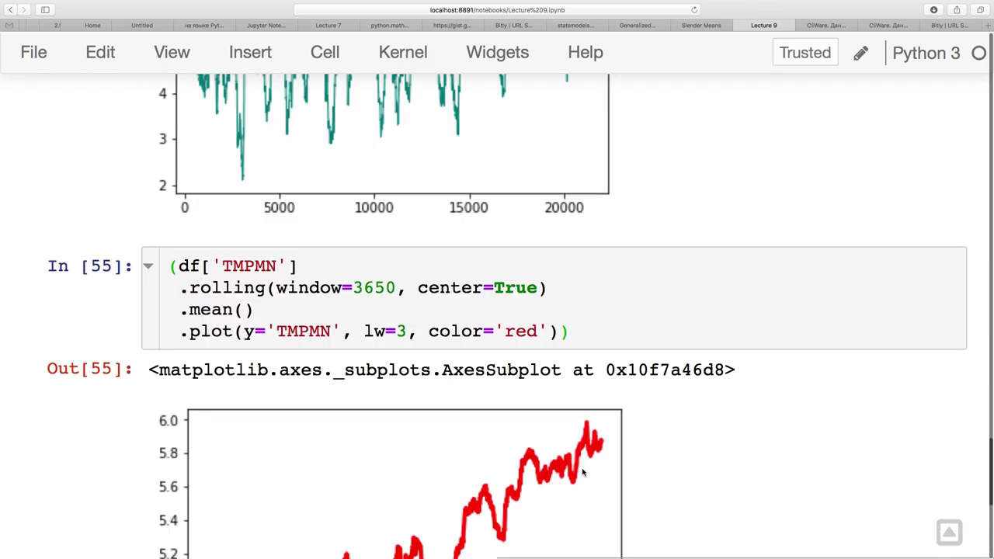
pyautogui.scroll(-2, 590, 466)
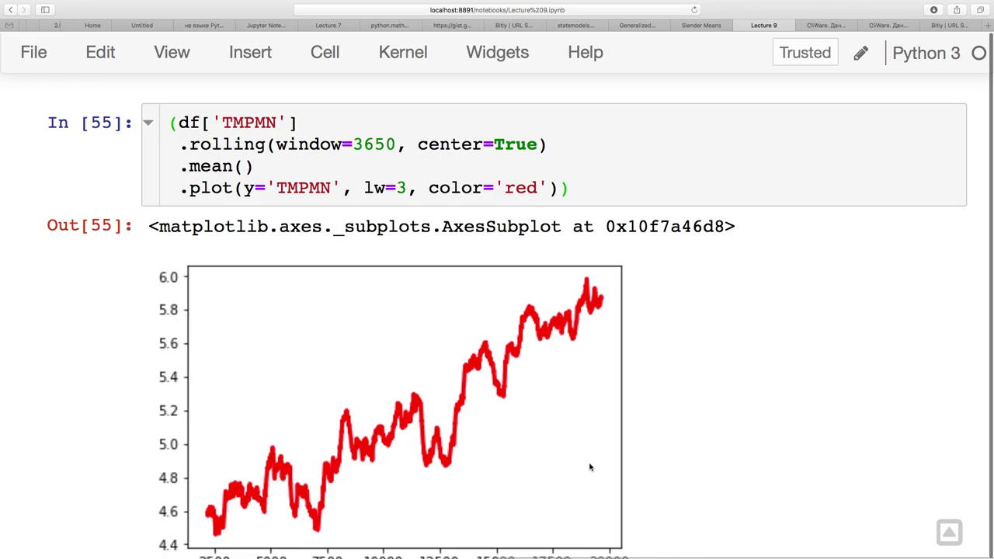
pyautogui.scroll(-1, 702, 351)
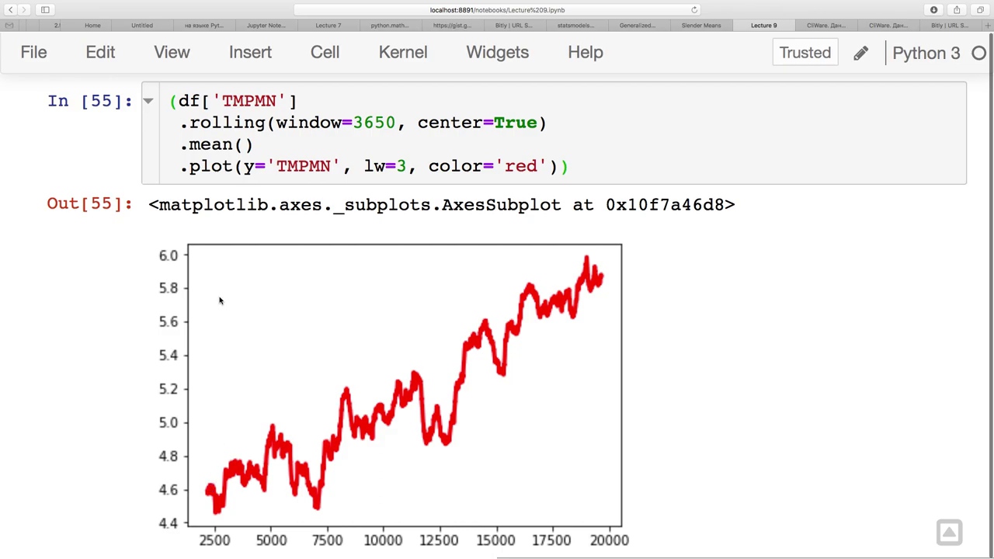
# Review the window and lw arguments of both rolling means in the combined plot cell, and save the notebook.
pyautogui.scroll(10, 726, 231)
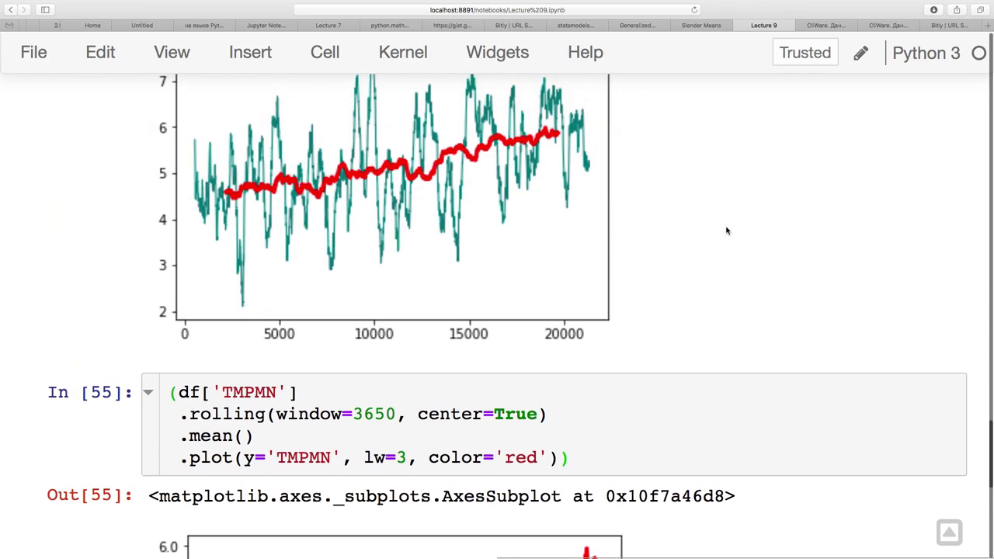
pyautogui.scroll(5, 727, 231)
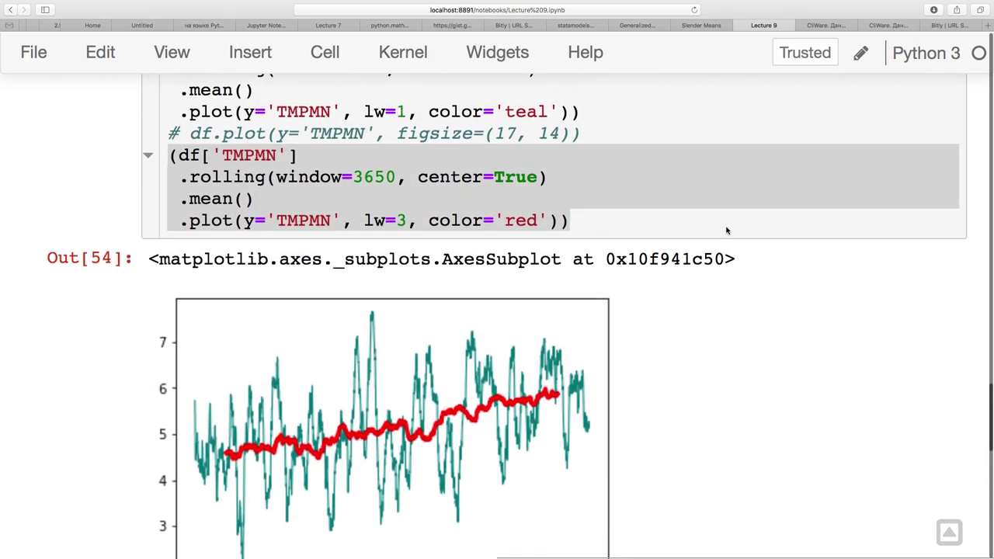
pyautogui.click(637, 217)
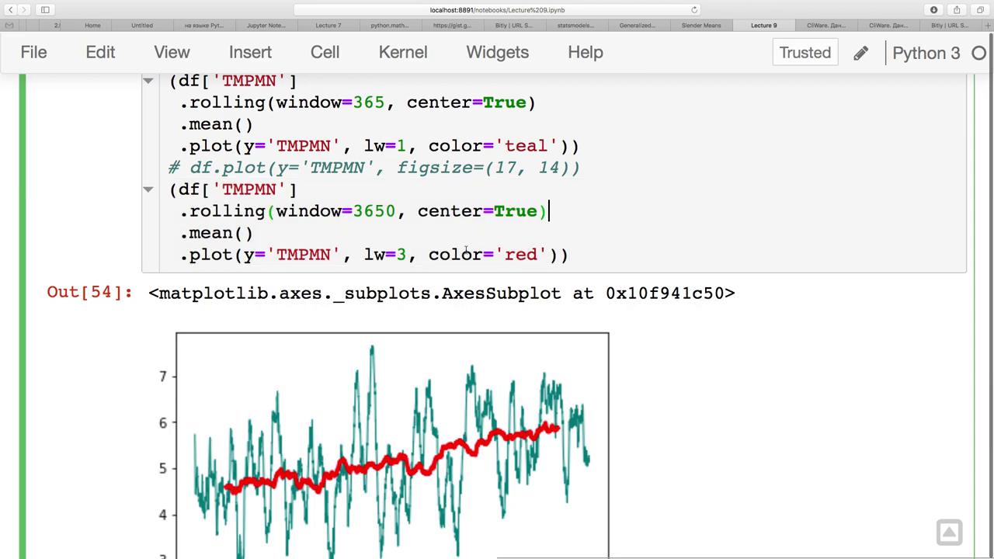
pyautogui.click(376, 210)
pyautogui.click(411, 223)
pyautogui.click(438, 254)
pyautogui.click(637, 264)
pyautogui.scroll(-1, 661, 421)
pyautogui.scroll(1, 661, 424)
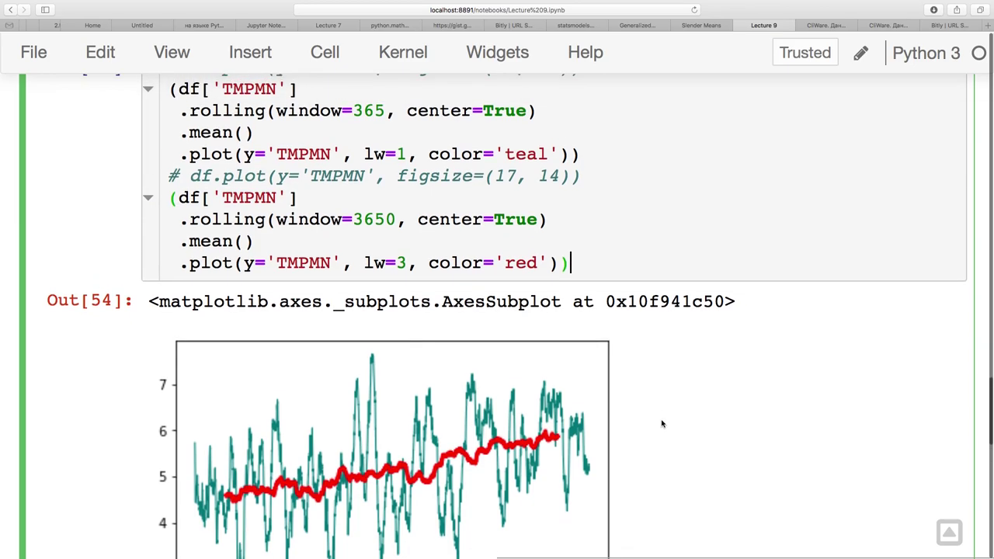
pyautogui.scroll(1, 661, 423)
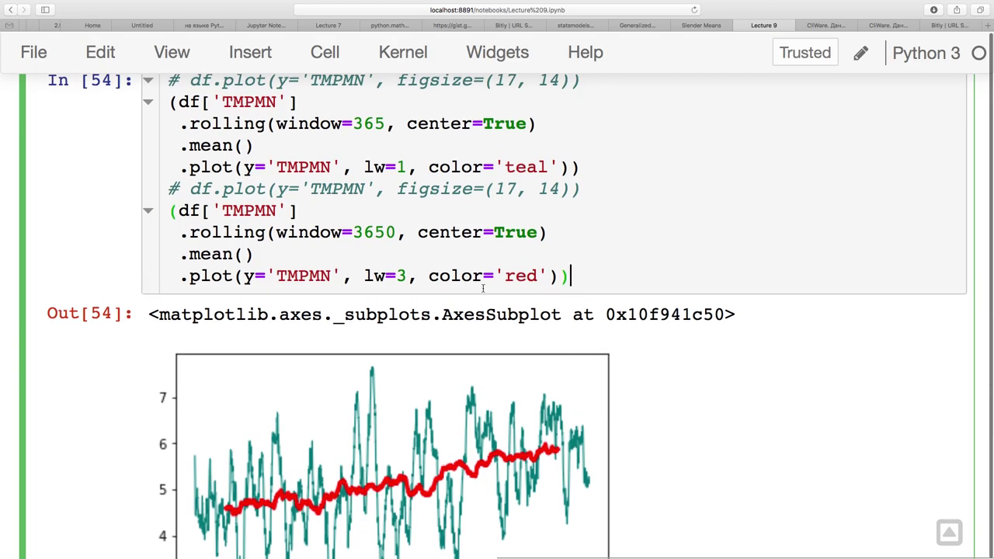
pyautogui.click(374, 166)
pyautogui.moveTo(362, 165); pyautogui.dragTo(382, 161)
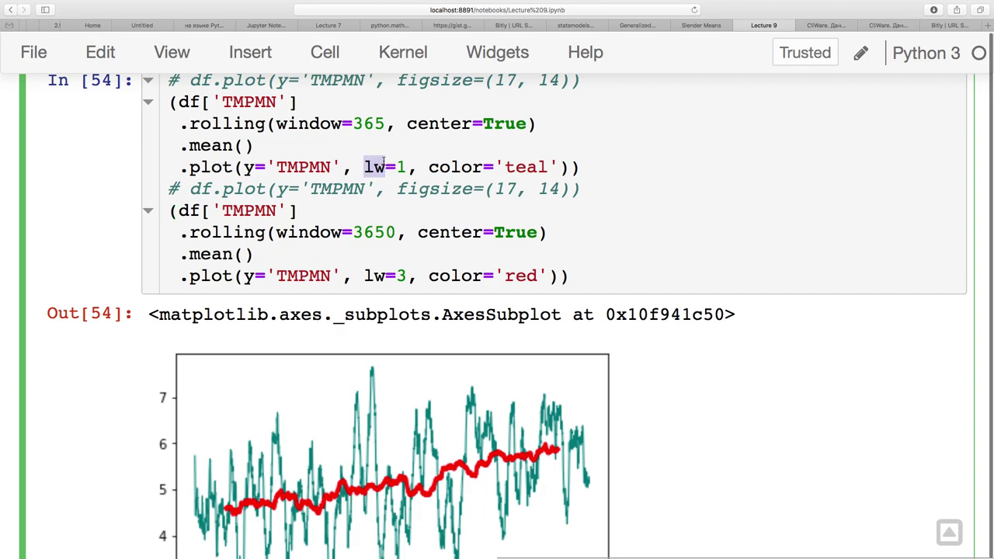
pyautogui.click(387, 196)
pyautogui.click(390, 207)
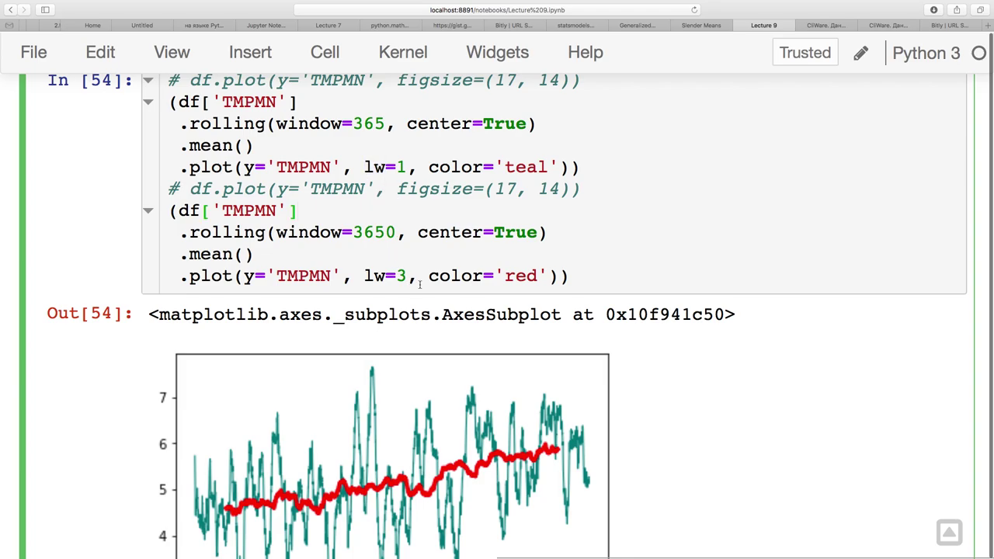
pyautogui.press('super+s')
# Compare the combined plot of both rolling means with the separate 3650-window plot.
pyautogui.scroll(-5, 674, 394)
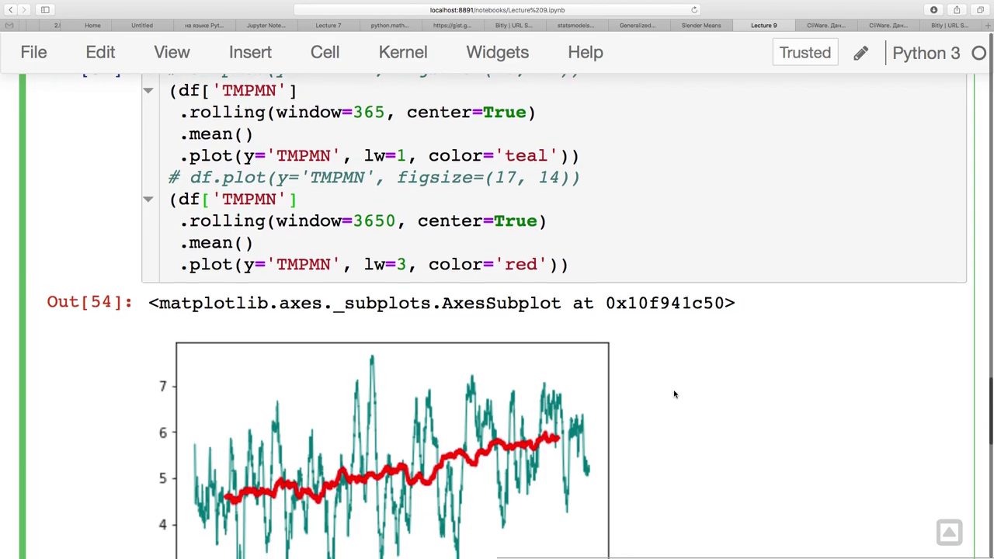
pyautogui.scroll(5, 673, 394)
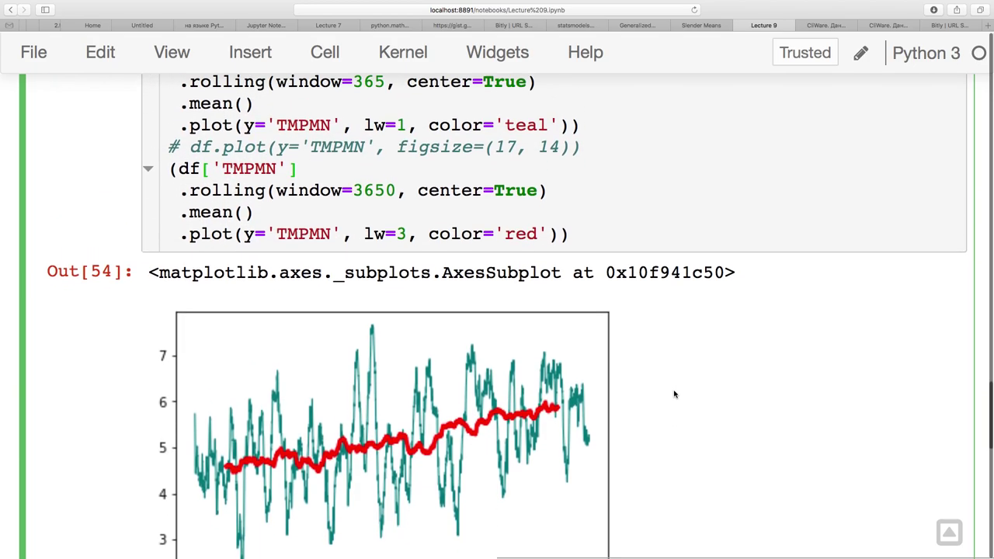
pyautogui.scroll(1, 674, 395)
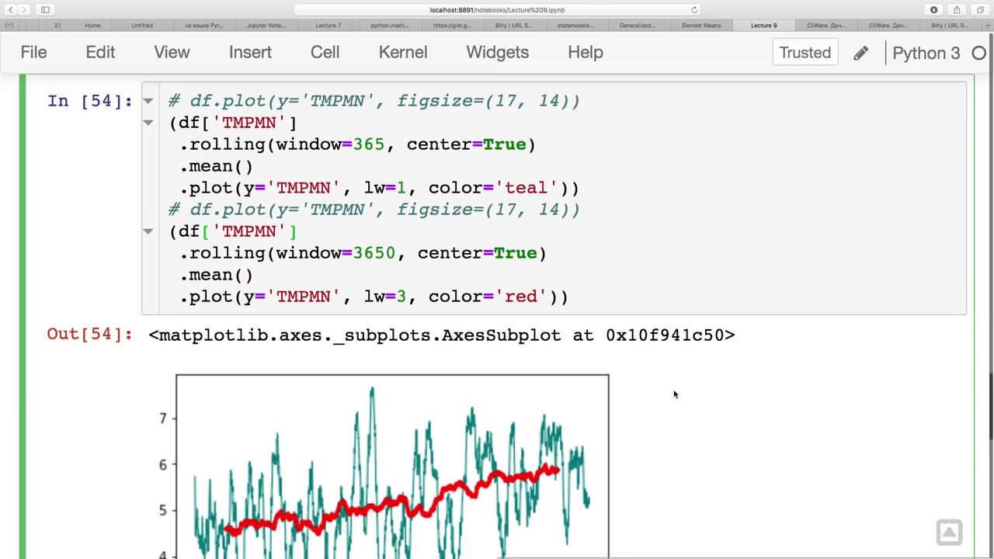
pyautogui.scroll(-6, 674, 395)
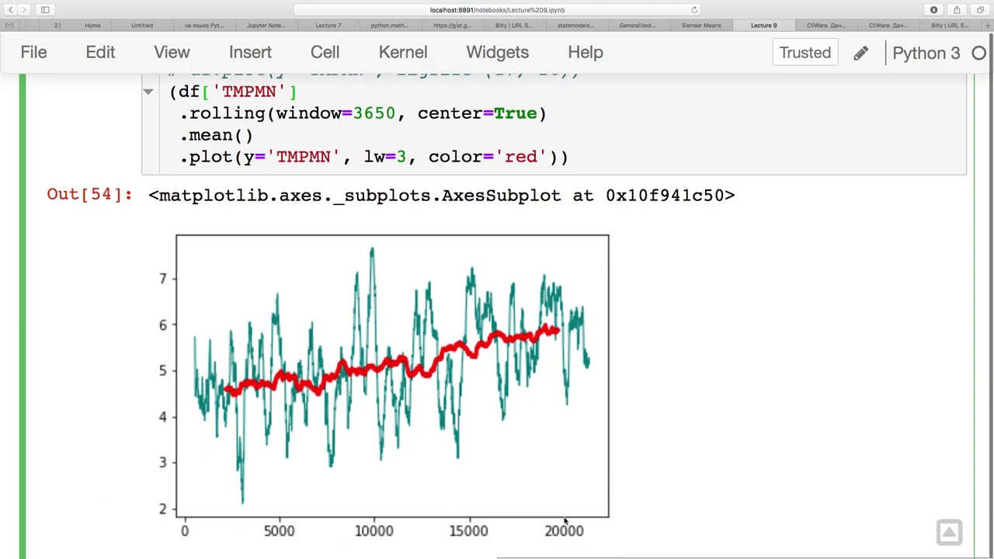
pyautogui.scroll(-5, 672, 474)
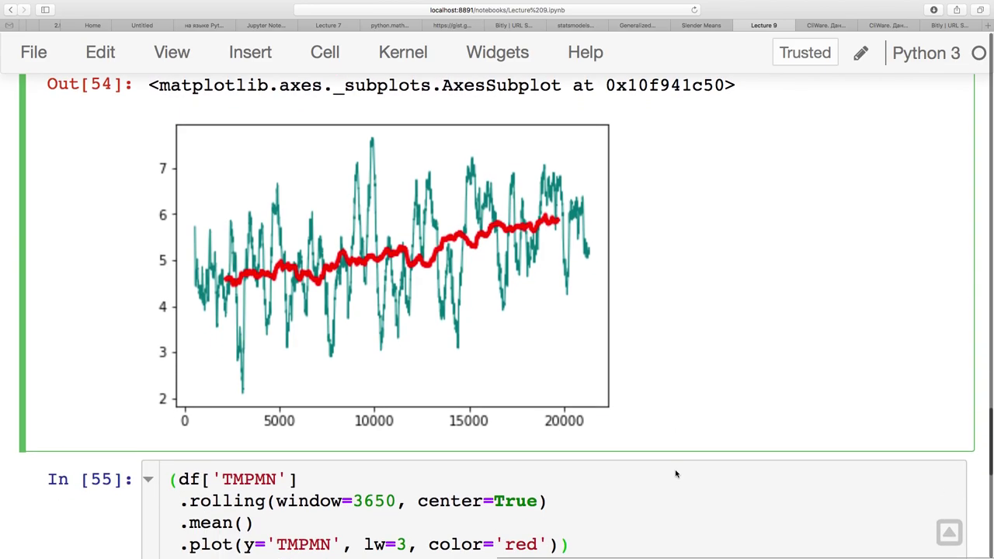
pyautogui.scroll(-8, 662, 504)
pyautogui.scroll(-10, 661, 527)
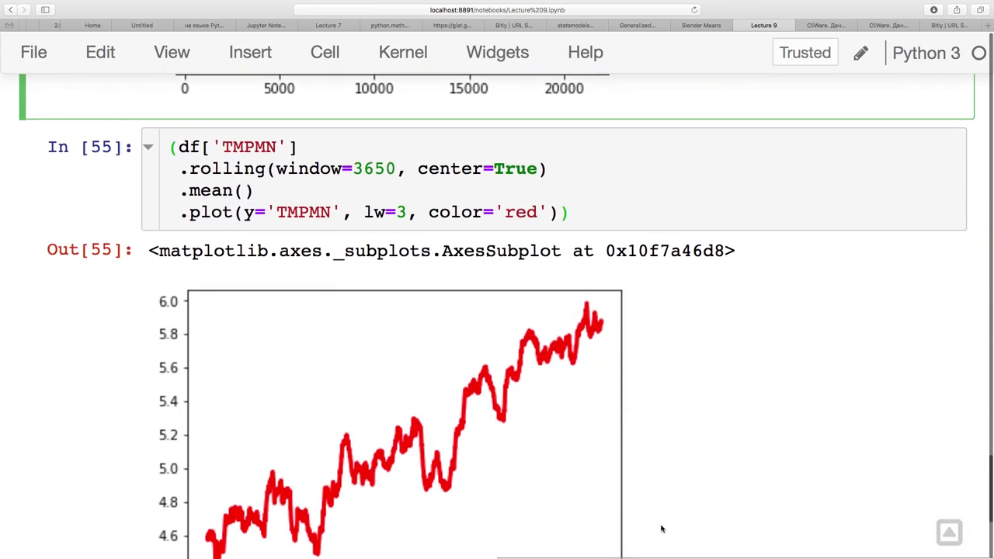
pyautogui.scroll(4, 662, 528)
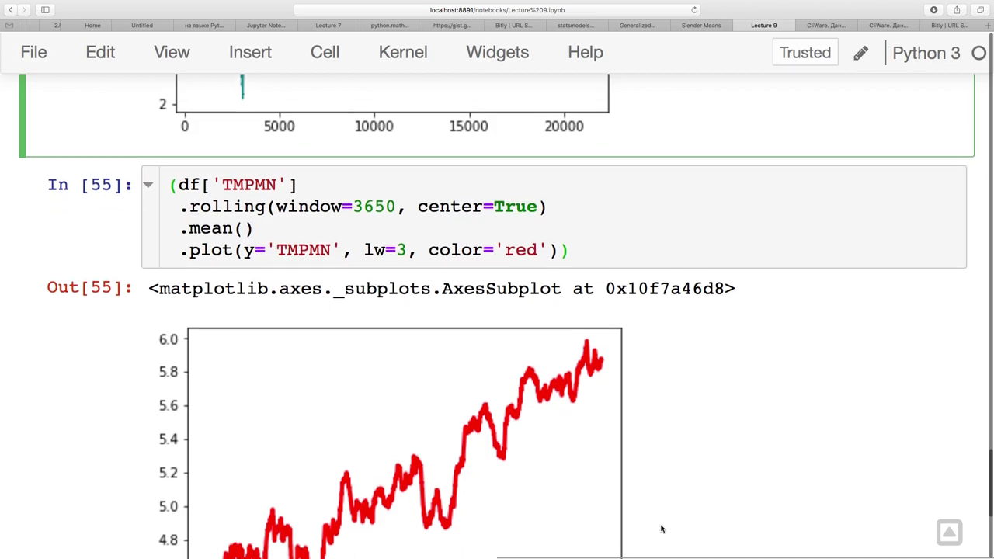
pyautogui.scroll(-3, 661, 528)
pyautogui.scroll(1, 661, 528)
pyautogui.scroll(-3, 662, 528)
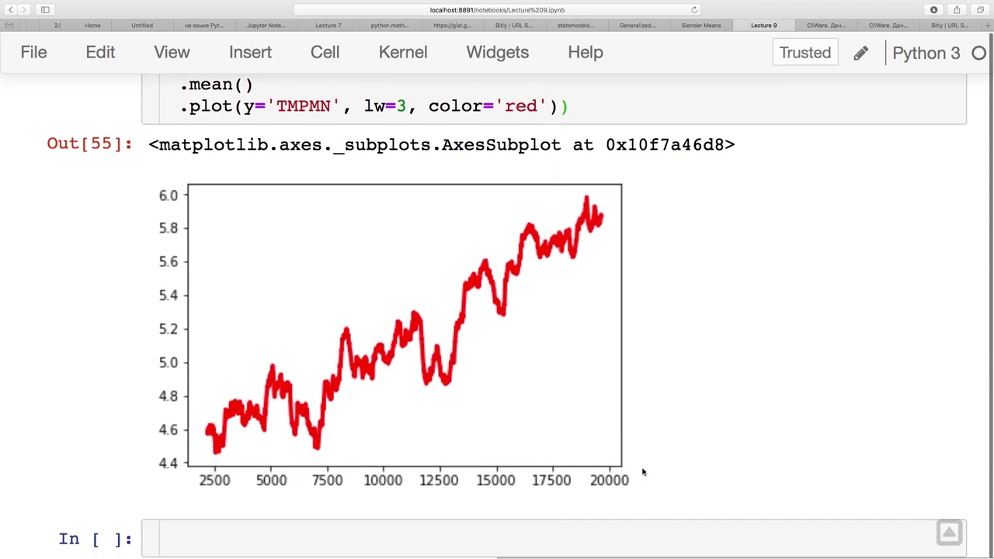
# Enter df in the empty cell below the last plot and run it to display the DataFrame.
pyautogui.scroll(10, 646, 473)
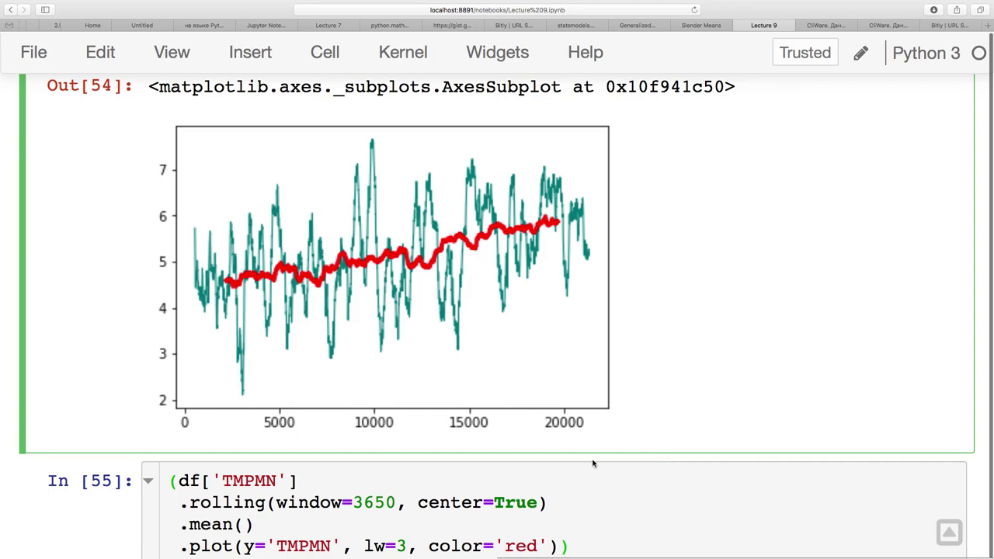
pyautogui.scroll(-1, 595, 465)
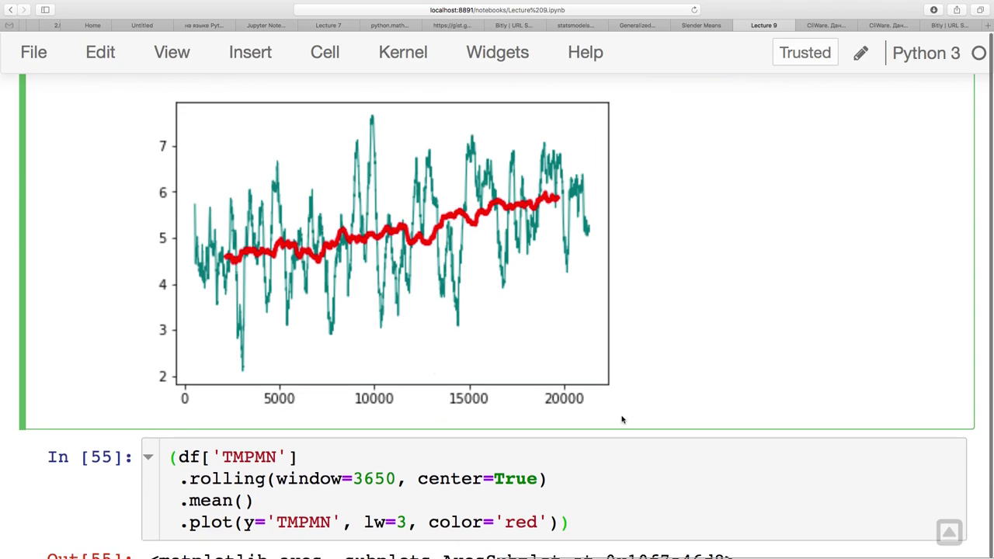
pyautogui.scroll(-10, 649, 428)
pyautogui.scroll(-5, 649, 428)
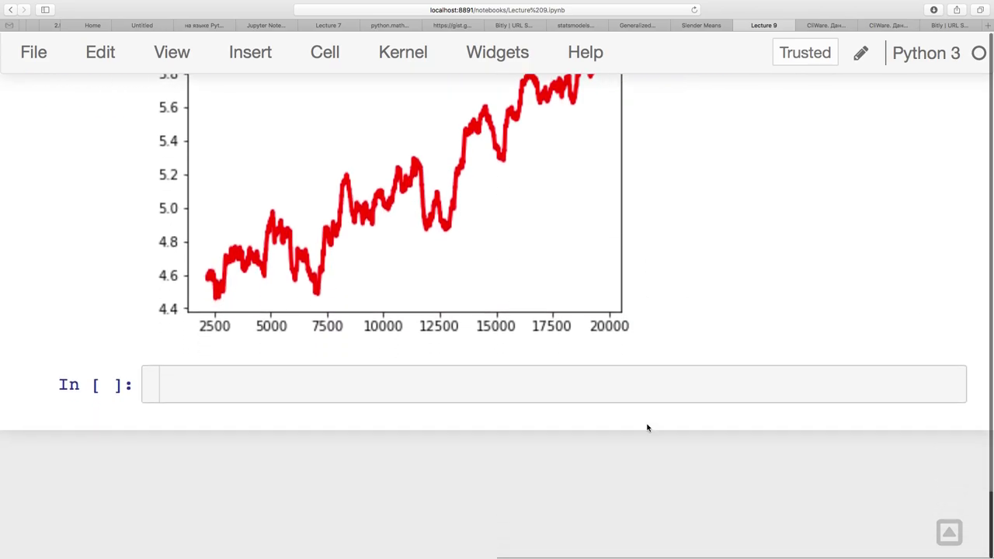
pyautogui.click(557, 397)
pyautogui.write('df')
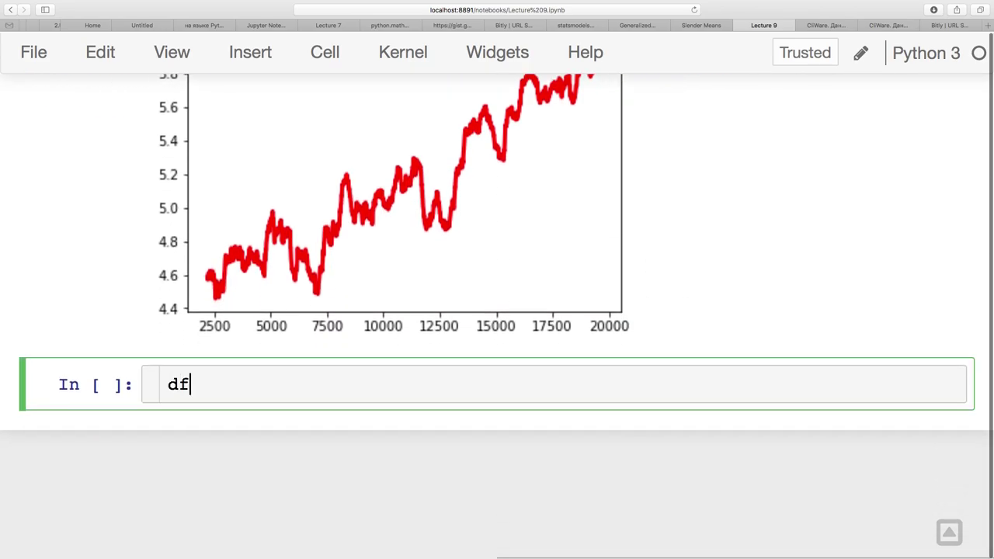
pyautogui.hotkey('shift', 'Return')
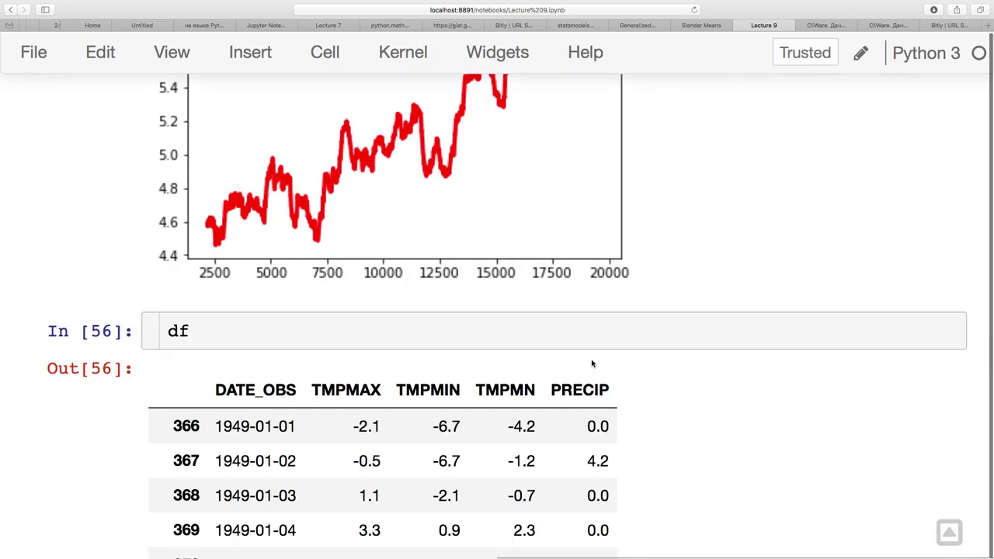
pyautogui.scroll(-3, 462, 462)
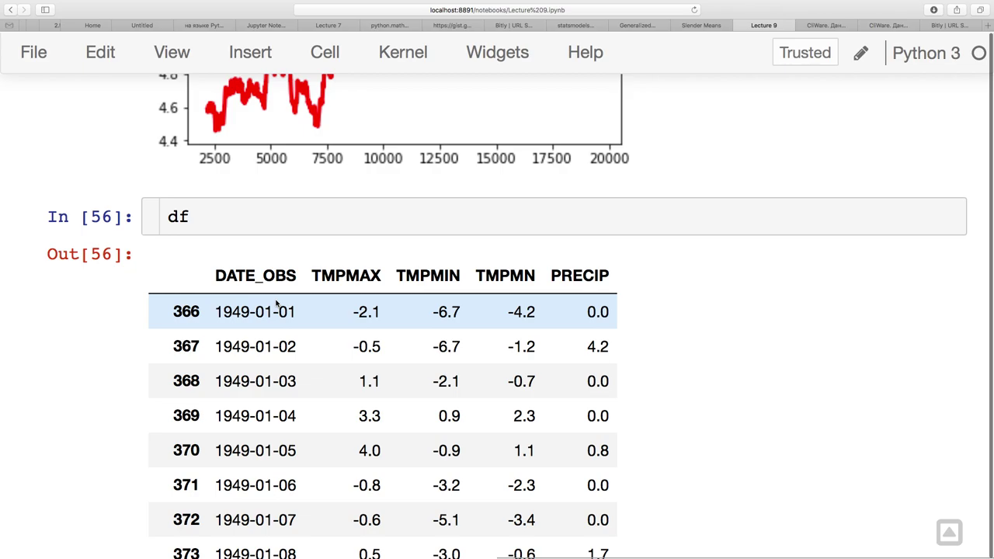
# Change the df cell to df['DATE_OBS'], run it, and check the column's values and dtype.
pyautogui.click(265, 216)
pyautogui.write("['DATE_OBS")
pyautogui.hotkey('shift', 'Return')
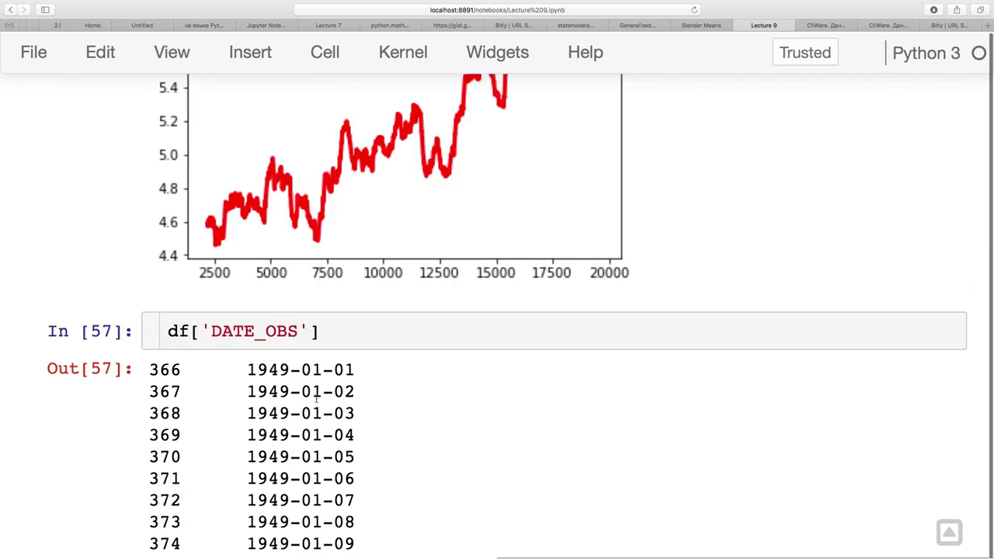
pyautogui.scroll(-15, 340, 419)
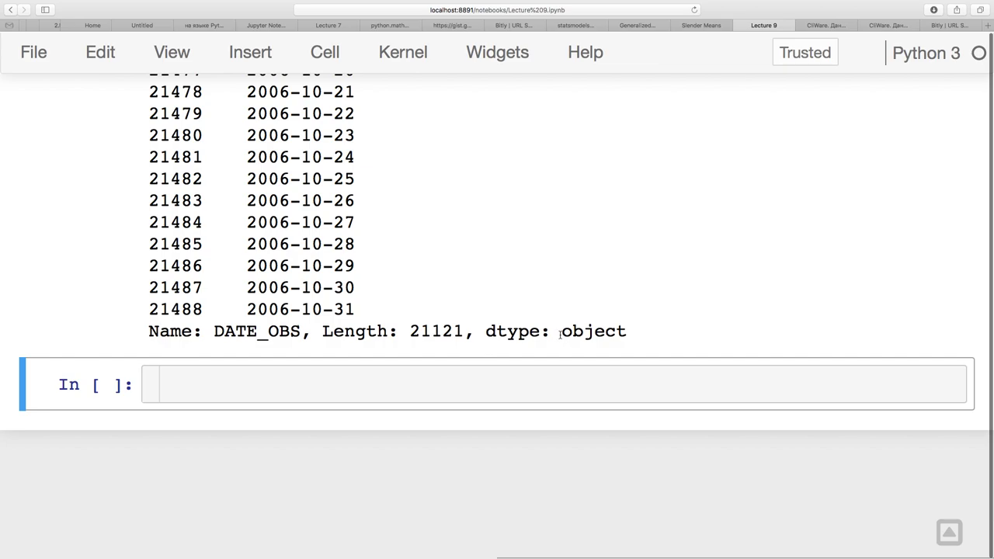
pyautogui.scroll(15, 487, 312)
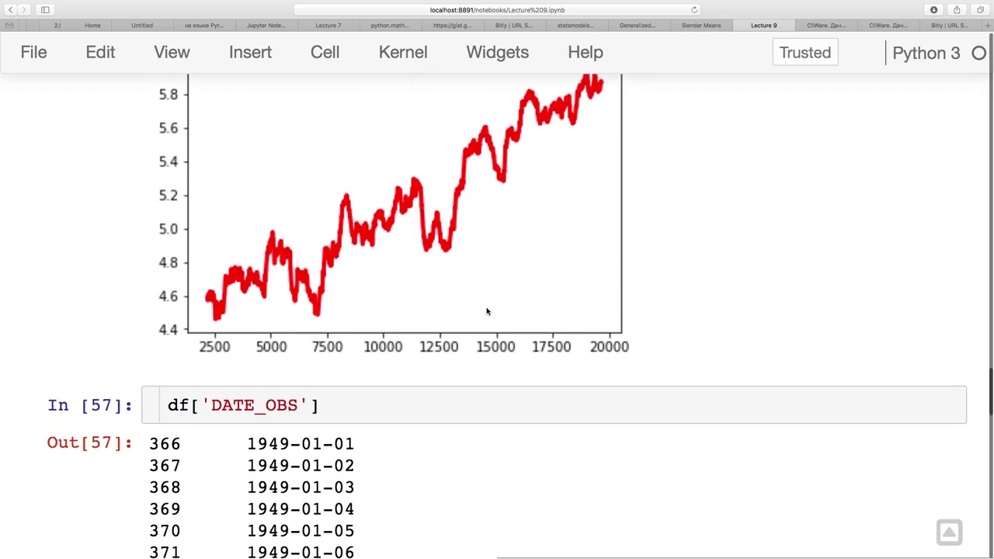
# Append .iloc[0] to df['DATE_OBS'] and run the cell to inspect the first date value.
pyautogui.scroll(-1, 486, 312)
pyautogui.click(379, 368)
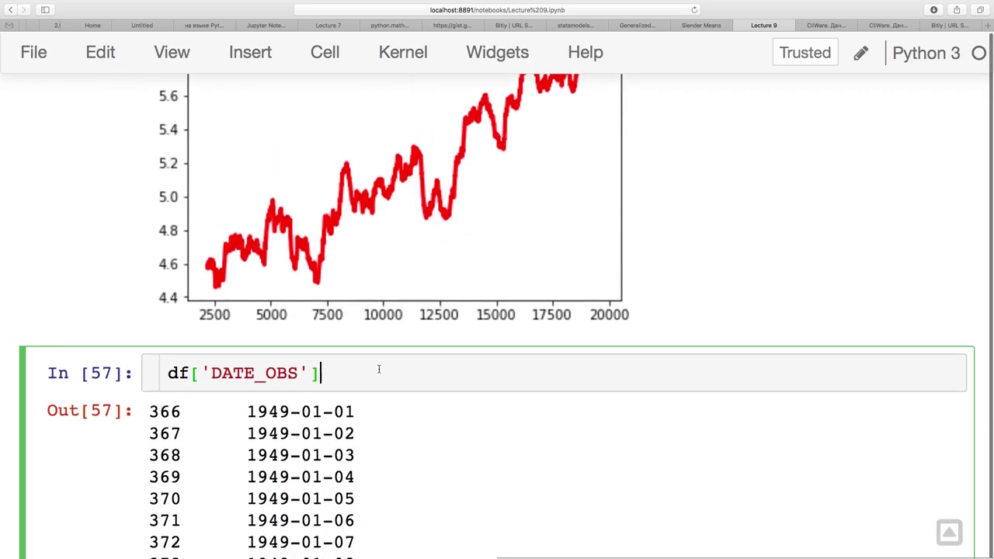
pyautogui.write('[')
pyautogui.press('BackSpace')
pyautogui.write('.')
pyautogui.press('BackSpace')
pyautogui.write('loc[0')
pyautogui.hotkey('shift', 'Return')
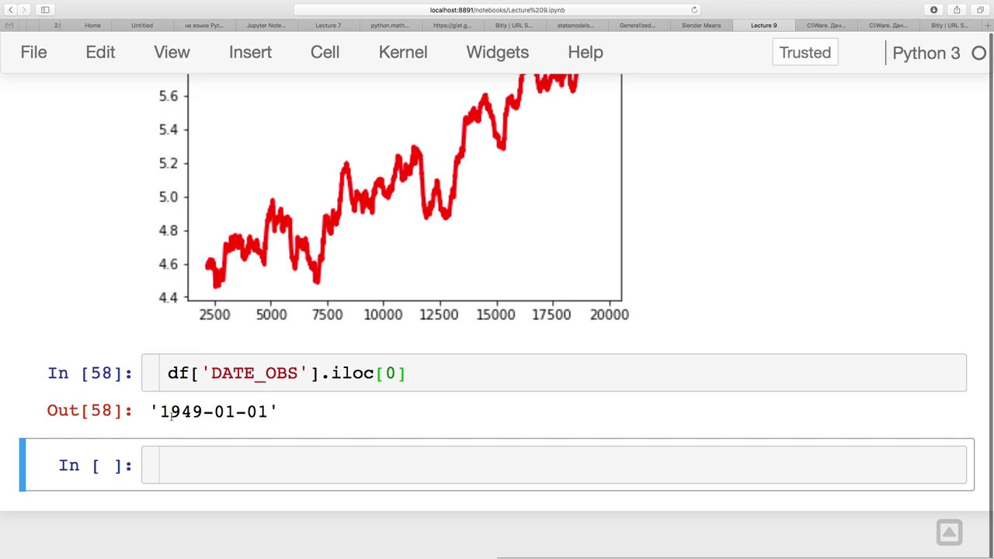
pyautogui.moveTo(149, 410); pyautogui.dragTo(276, 409)
pyautogui.click(276, 409)
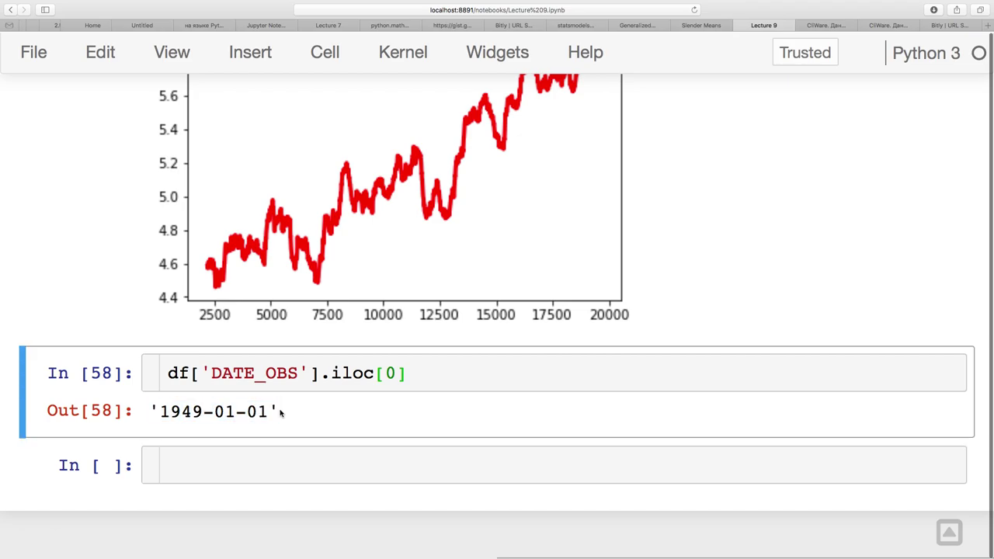
pyautogui.click(354, 374)
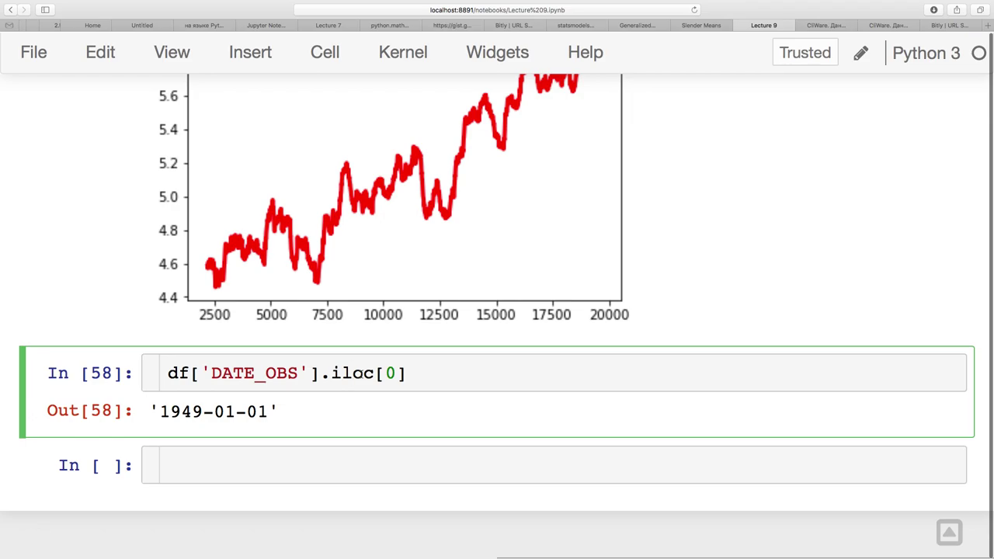
# Write pd.to_datetime(df['DATE_OBS']) in the empty cell to convert the date strings to datetime.
pyautogui.click(332, 464)
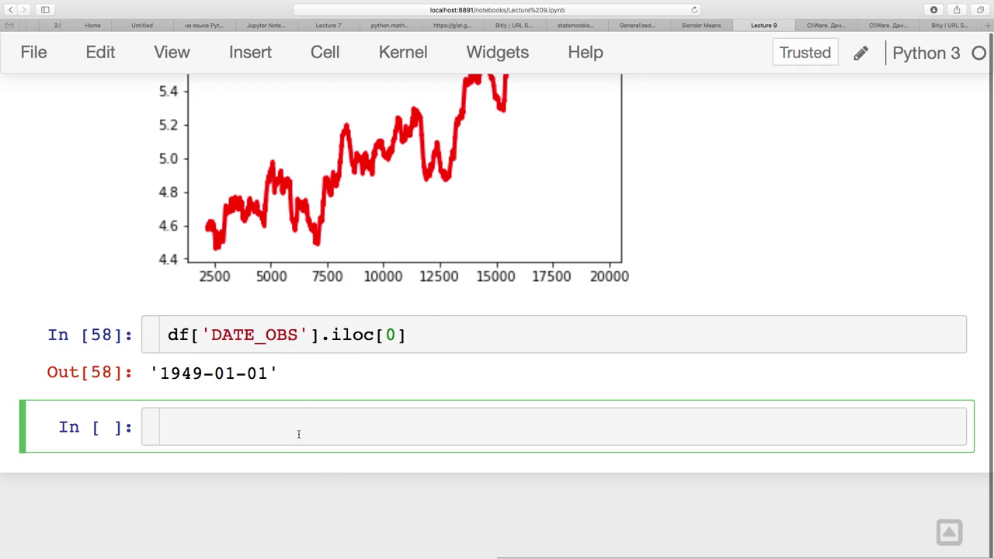
pyautogui.write('pd.to')
pyautogui.press('Tab')
pyautogui.press('Return')
pyautogui.write('(')
pyautogui.write("df['DATE_O")
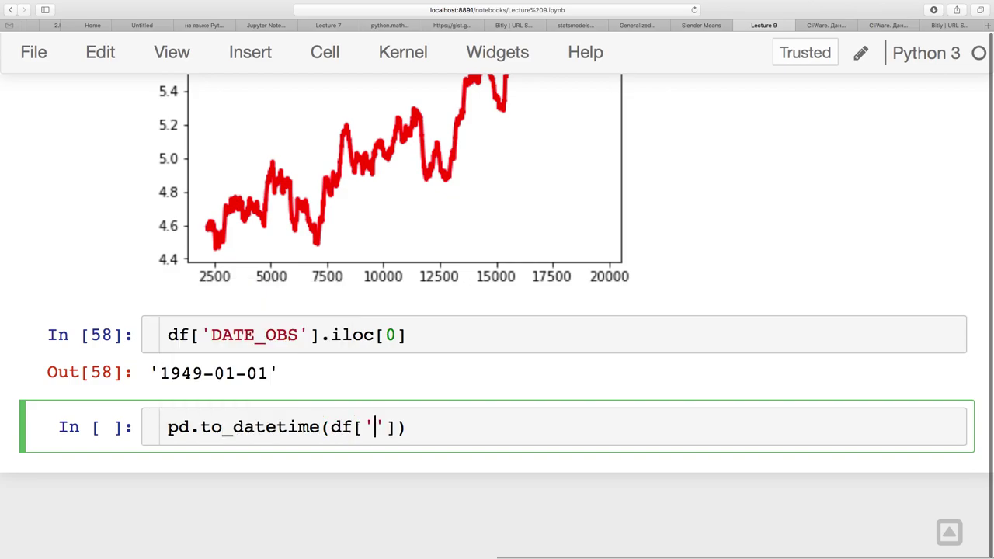
pyautogui.write('BS')
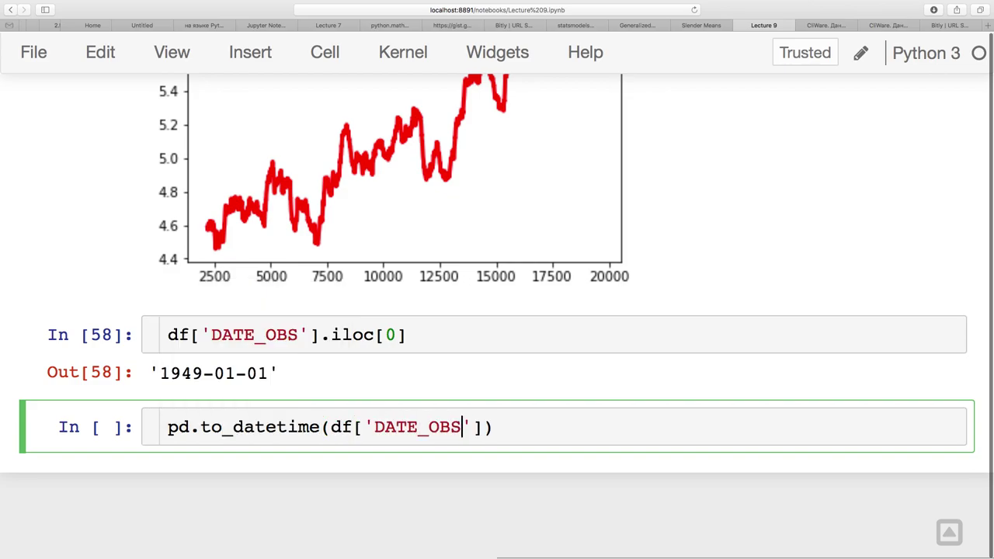
# Run the datetime conversion of the DATE_OBS column and check the result's data type by appending .dtype.
pyautogui.hotkey('shift', 'Return')
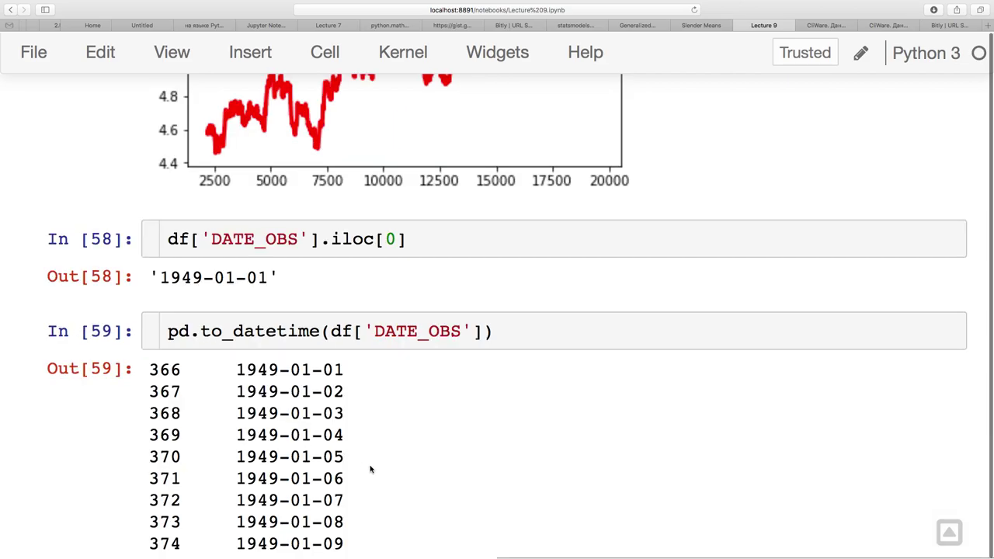
pyautogui.click(506, 332)
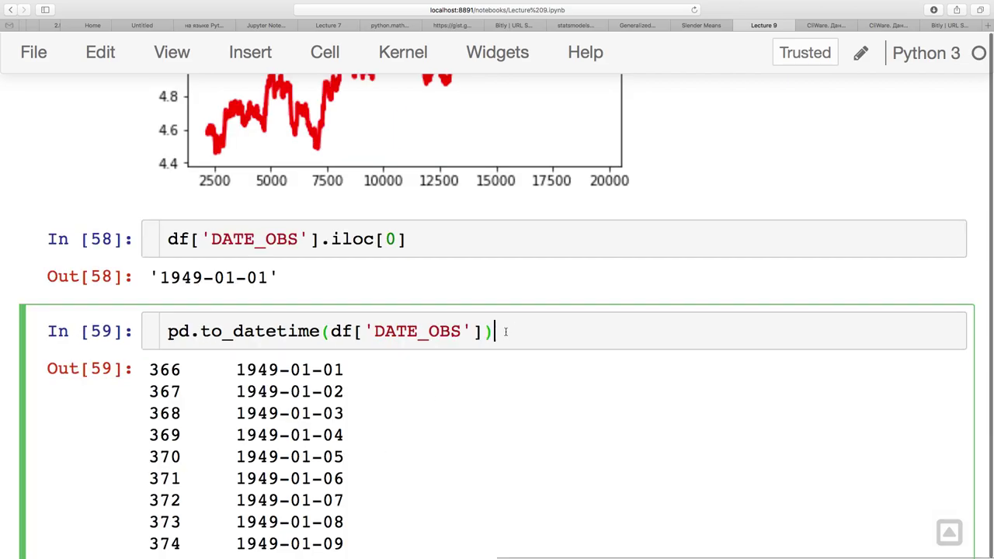
pyautogui.write('.')
pyautogui.write('dtype')
pyautogui.hotkey('shift', 'Return')
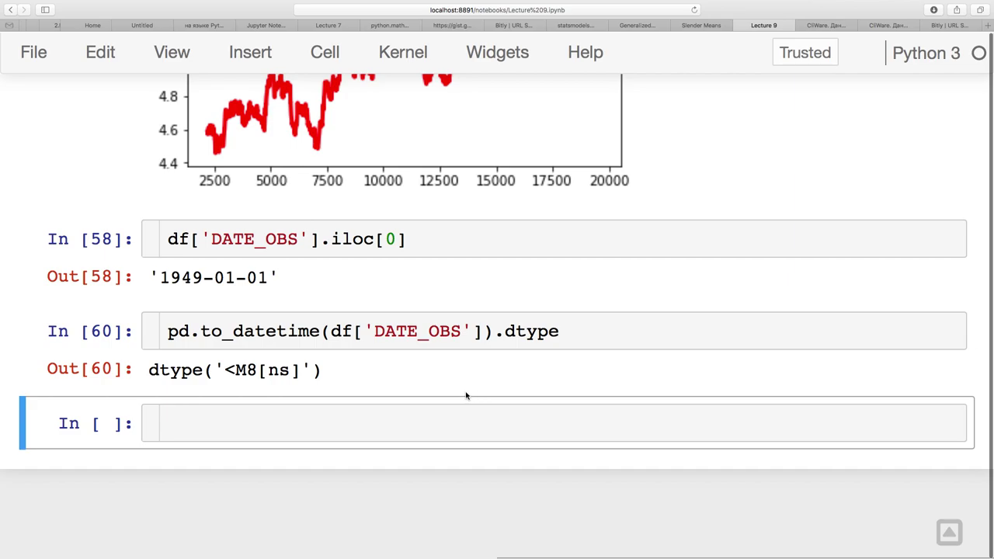
pyautogui.moveTo(225, 371); pyautogui.dragTo(256, 370)
pyautogui.doubleClick(278, 371)
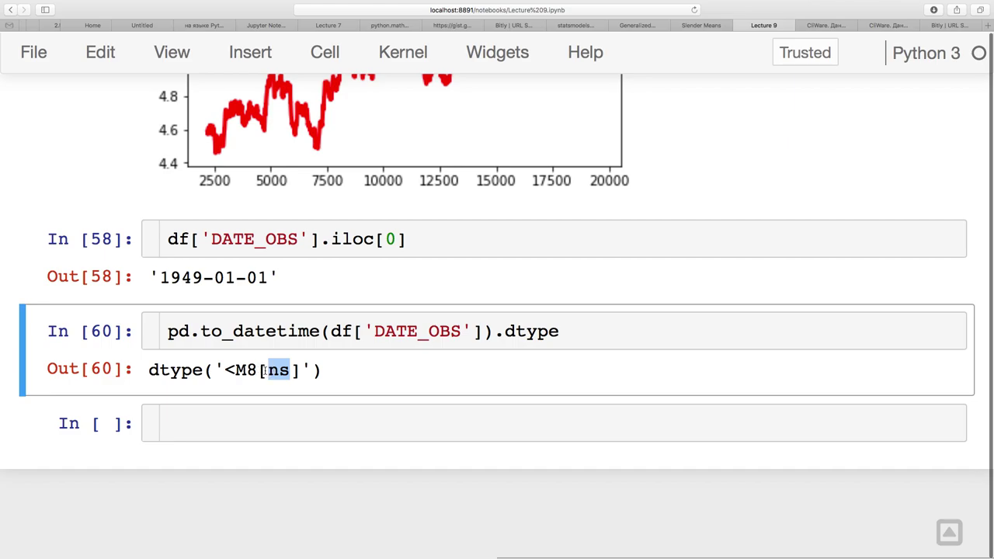
# Remove .dtype from the pd.to_datetime cell and rerun it.
pyautogui.moveTo(497, 331); pyautogui.dragTo(550, 331)
pyautogui.press('BackSpace')
pyautogui.hotkey('shift', 'Return')
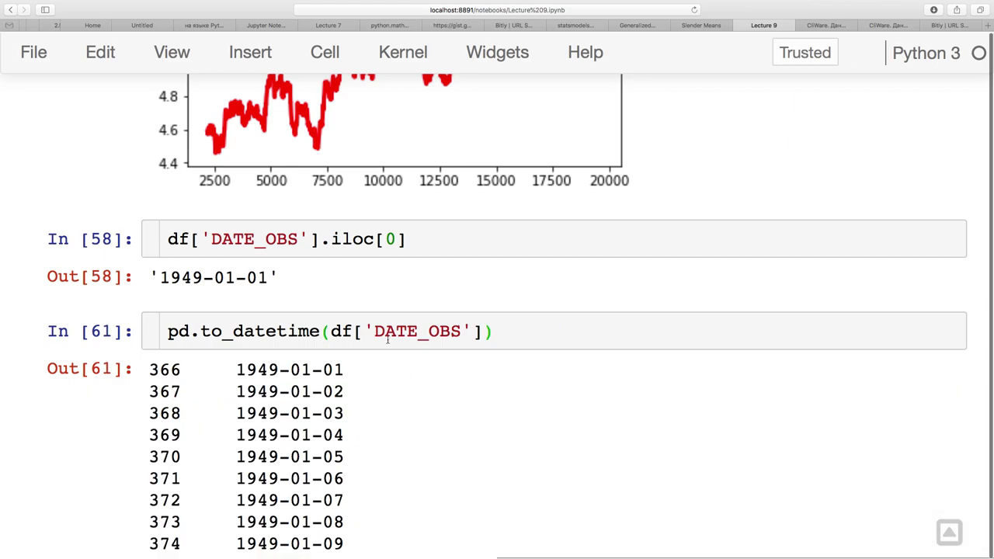
# Assign the converted DATE_OBS dates to df.index and run the cell.
pyautogui.click(386, 333)
pyautogui.press('super+Left')
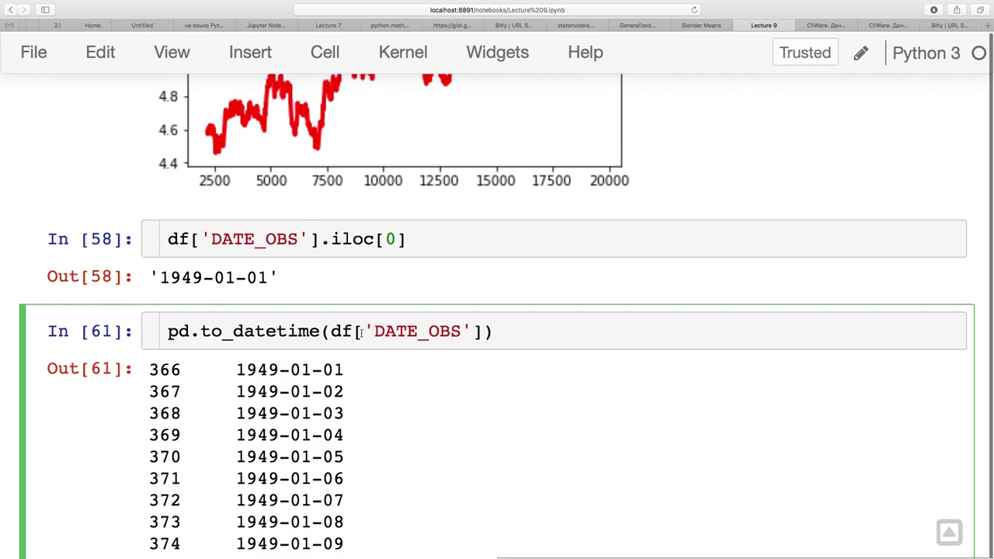
pyautogui.write('df')
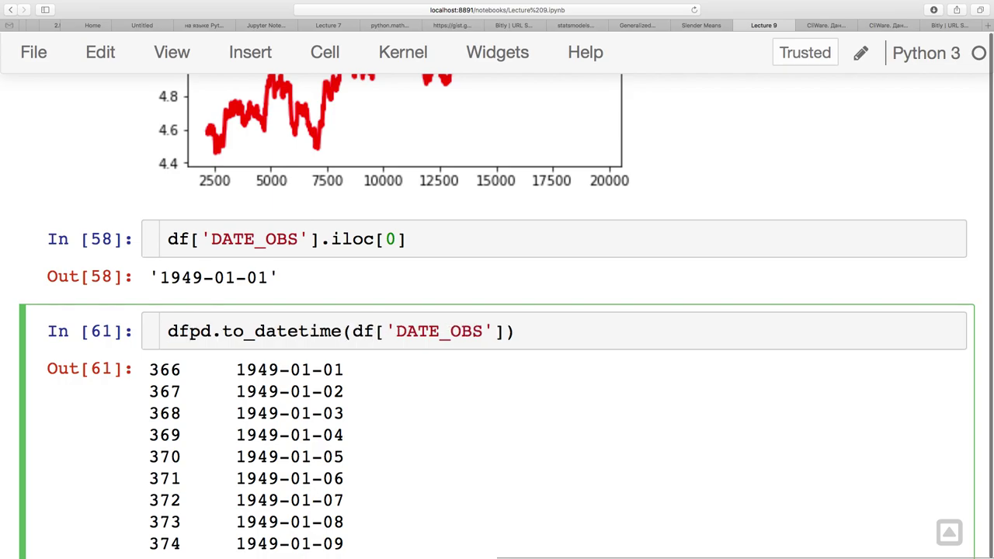
pyautogui.write("['")
pyautogui.press('BackSpace')
pyautogui.press('BackSpace')
pyautogui.write('.index =')
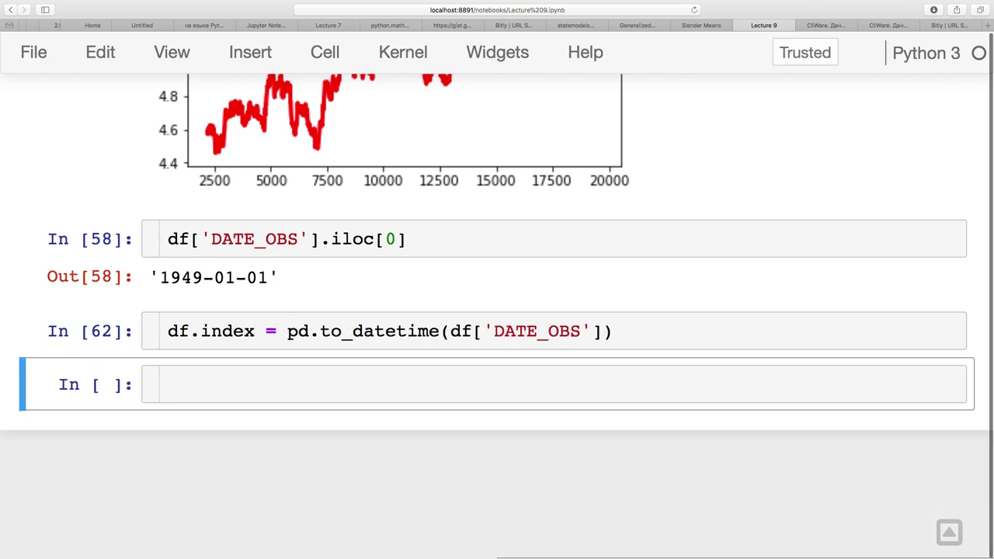
pyautogui.hotkey('shift', 'Return')
# Display df in a new cell and examine its date index and columns.
pyautogui.click(315, 378)
pyautogui.write('df')
pyautogui.hotkey('shift', 'Return')
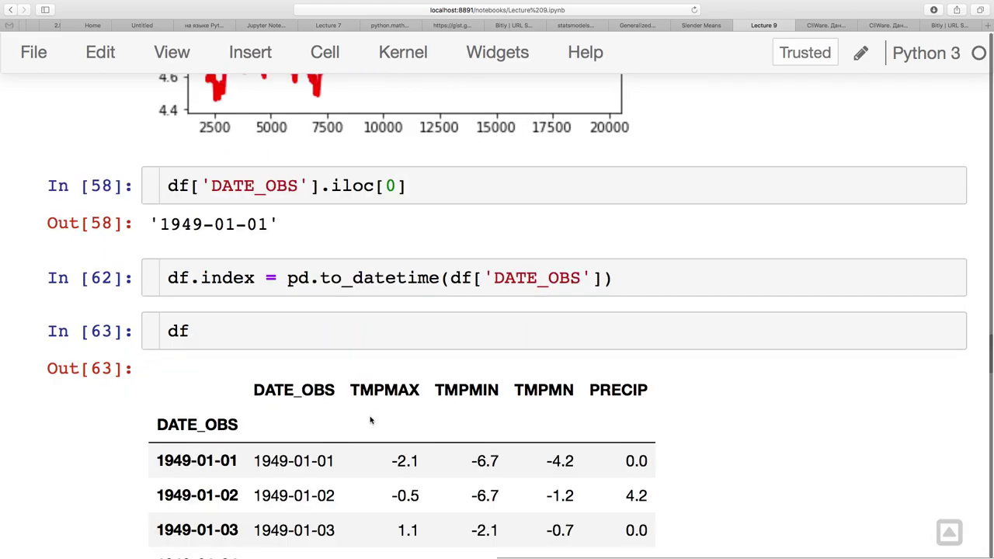
pyautogui.scroll(-1, 365, 470)
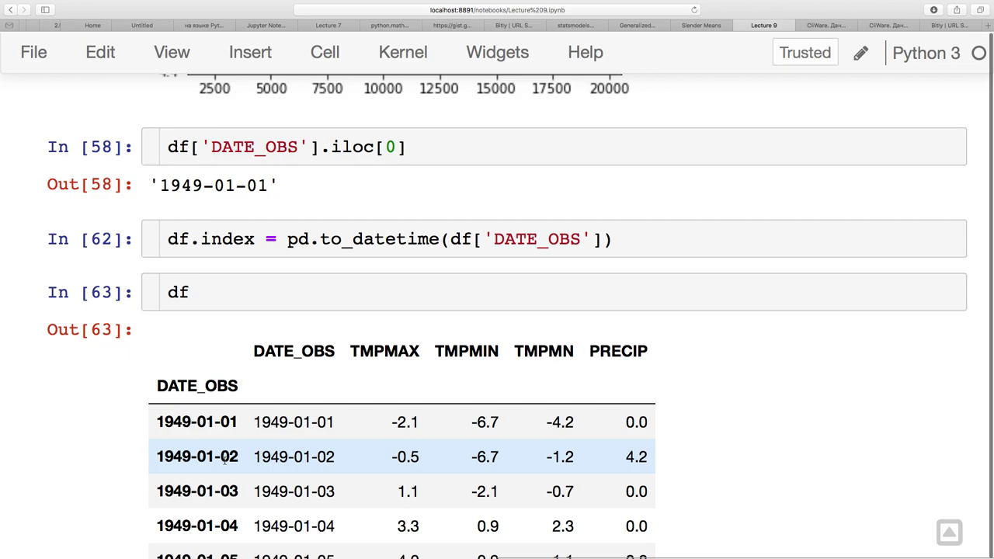
pyautogui.click(307, 287)
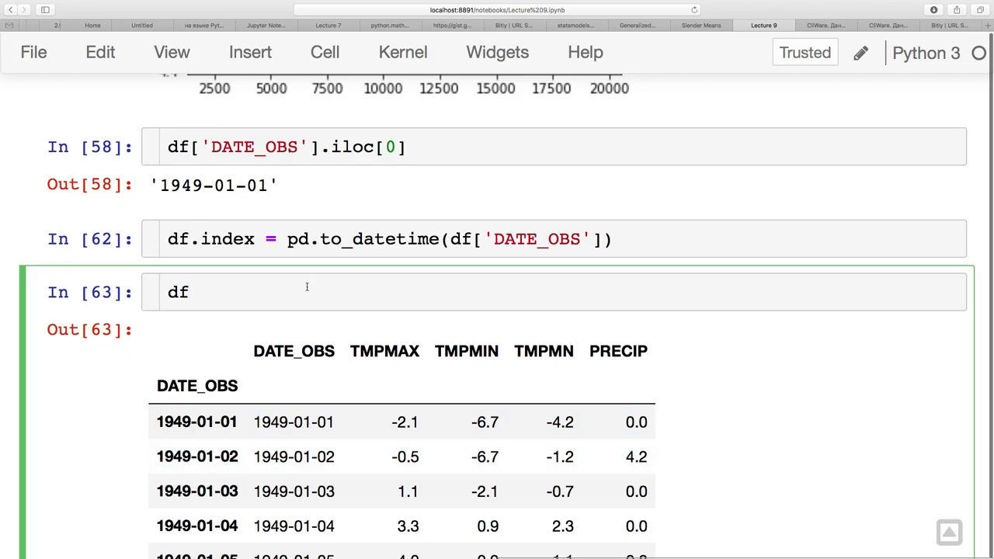
pyautogui.scroll(1, 307, 287)
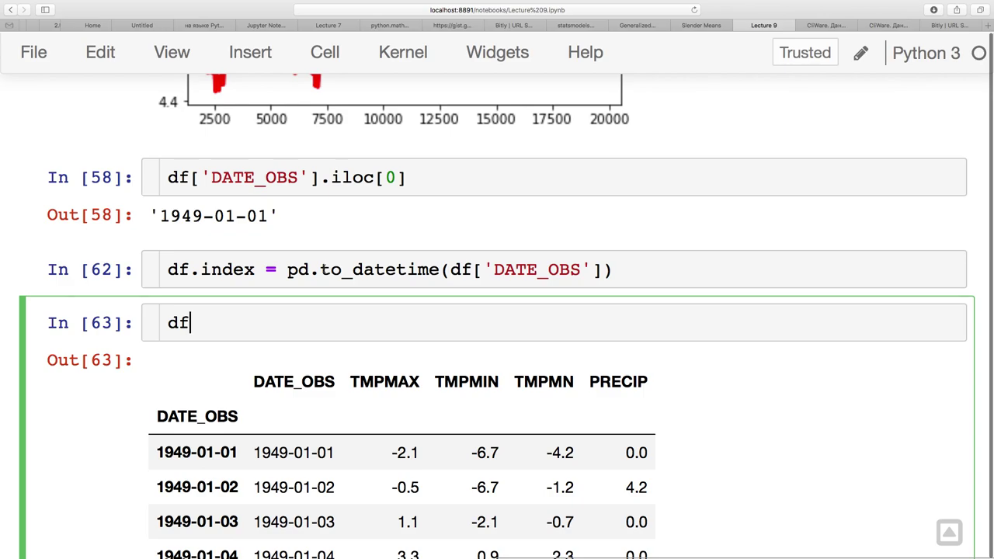
pyautogui.click(285, 377)
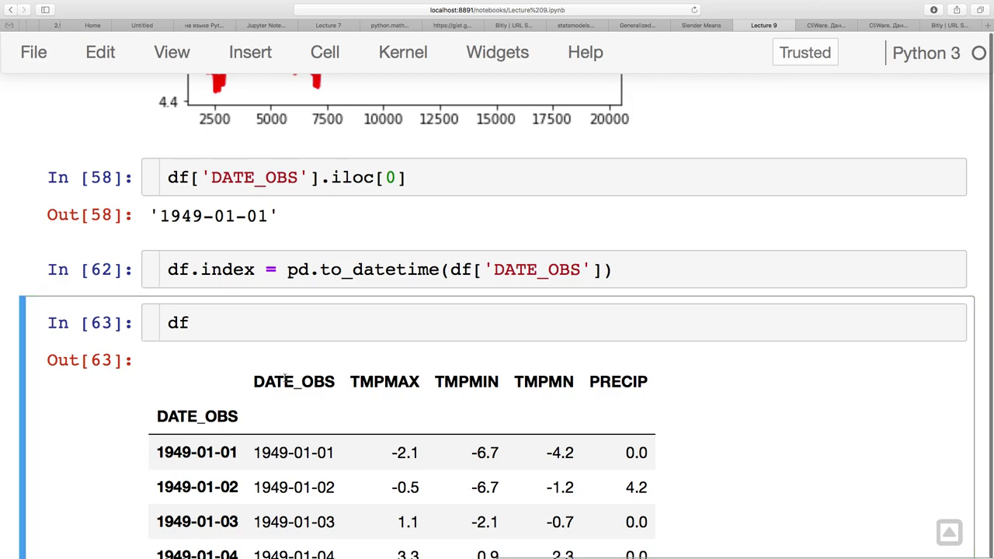
pyautogui.click(242, 332)
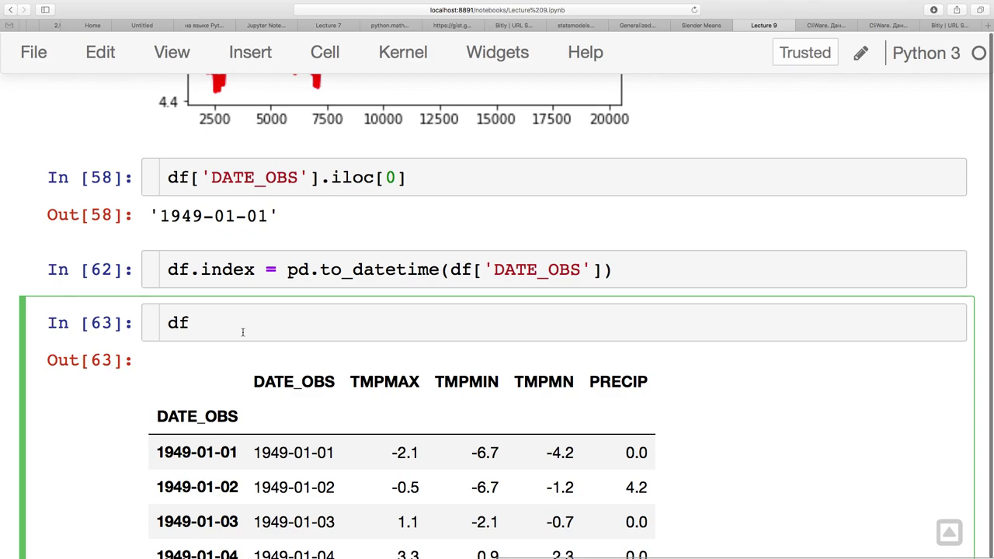
# Replace the df cell's code with a copy of the red TMPMN rolling-mean plot code with window=3650, and run it.
pyautogui.scroll(10, 242, 333)
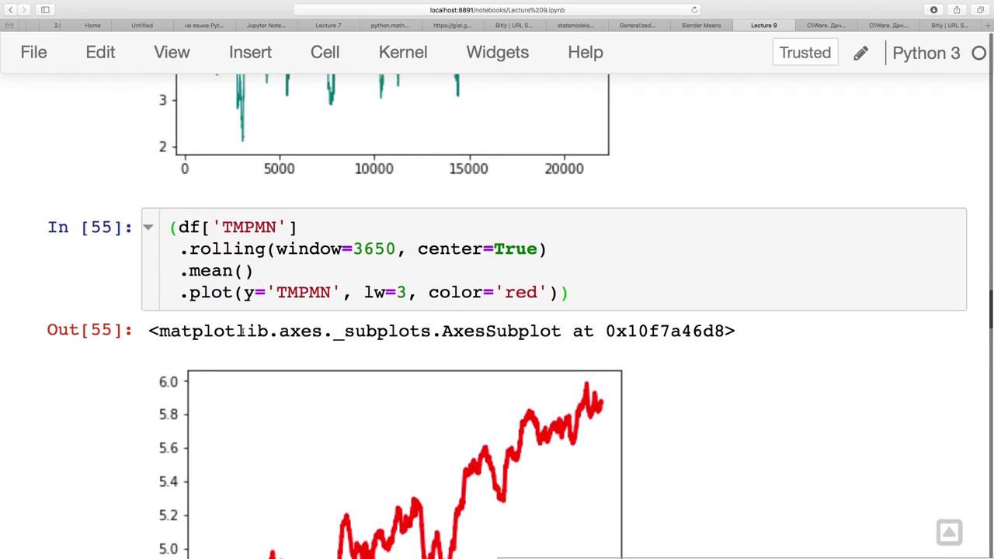
pyautogui.click(237, 251)
pyautogui.press('super+a')
pyautogui.press('super+c')
pyautogui.scroll(-10, 222, 330)
pyautogui.doubleClick(178, 414)
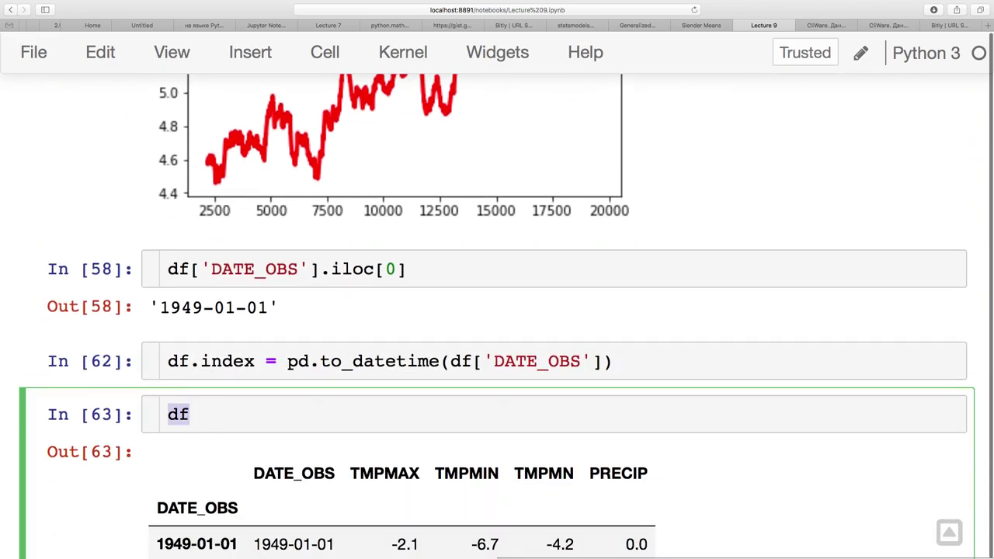
pyautogui.press('super+v')
pyautogui.hotkey('shift', 'Return')
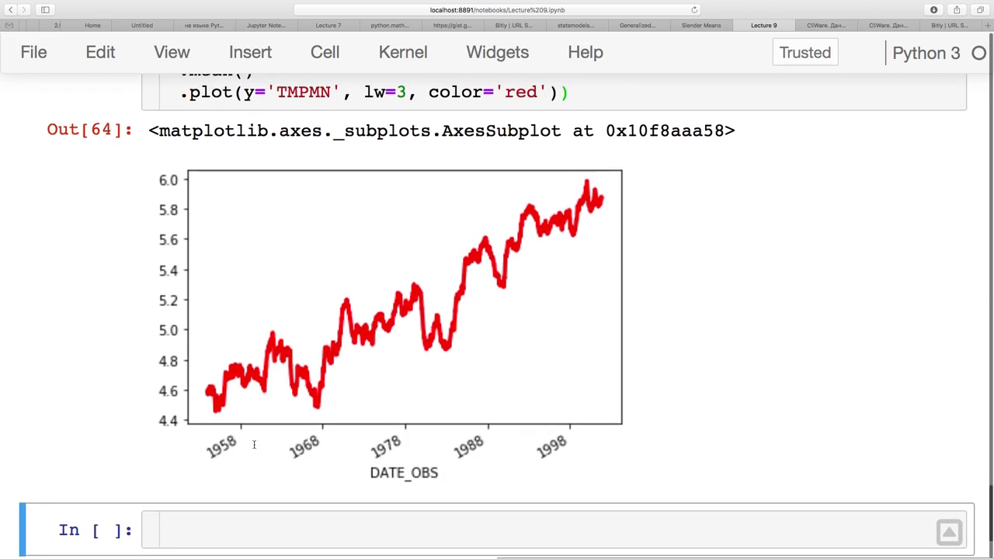
pyautogui.scroll(1, 253, 444)
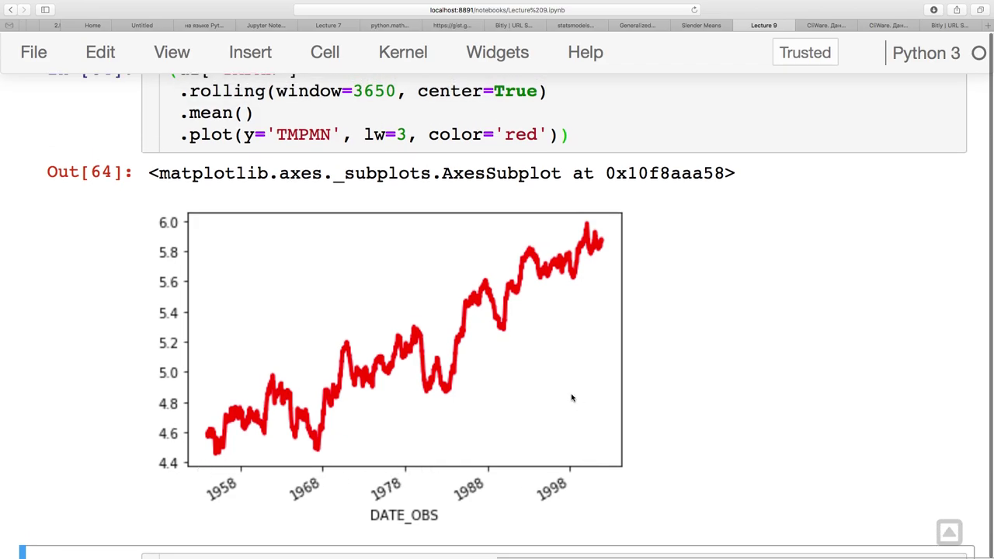
pyautogui.scroll(1, 571, 398)
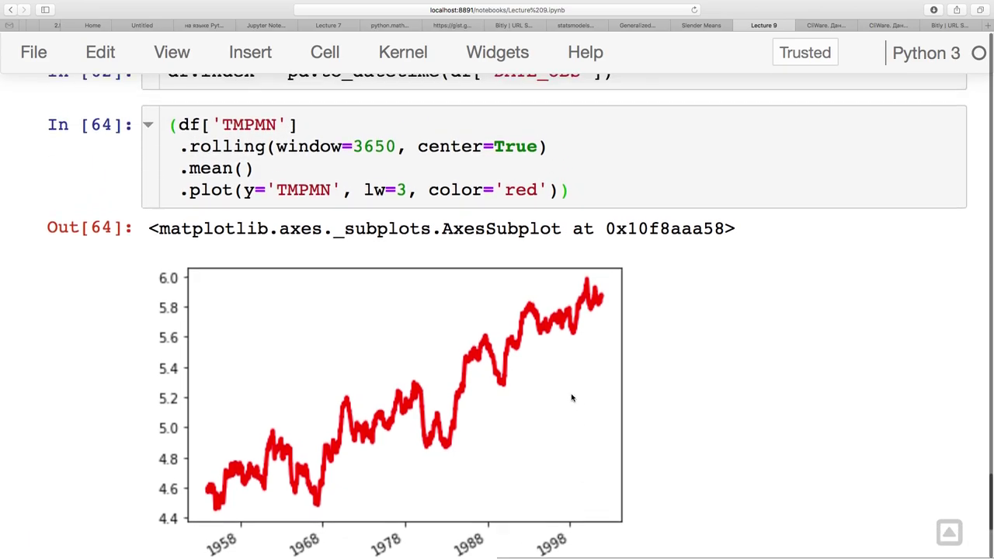
pyautogui.click(364, 190)
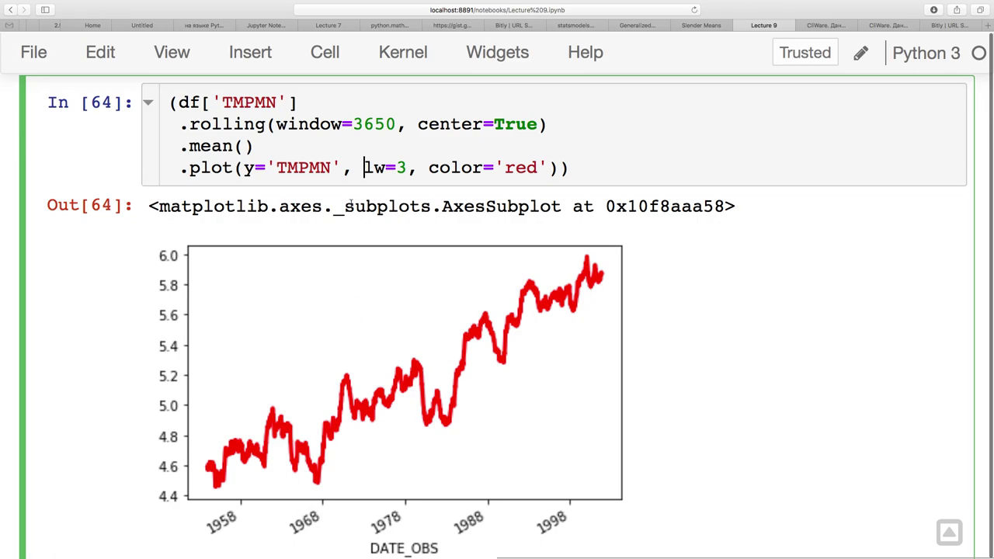
# Copy the df[:365*10] TMPMN plot code with the window=60 rolling mean into a new cell at the notebook's end and run it.
pyautogui.scroll(10, 282, 256)
pyautogui.scroll(15, 140, 310)
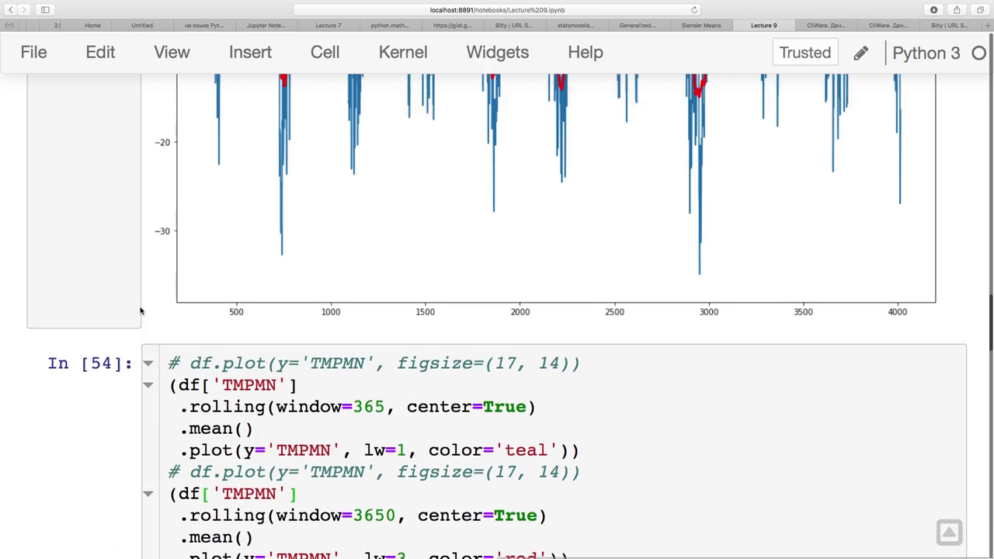
pyautogui.scroll(20, 140, 311)
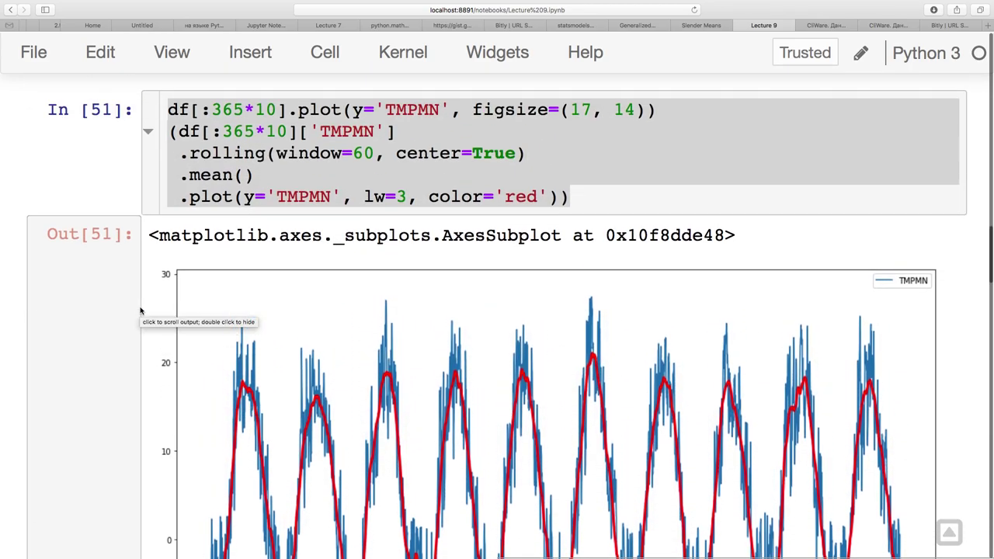
pyautogui.click(247, 165)
pyautogui.press('super+a')
pyautogui.press('super+c')
pyautogui.scroll(-20, 132, 381)
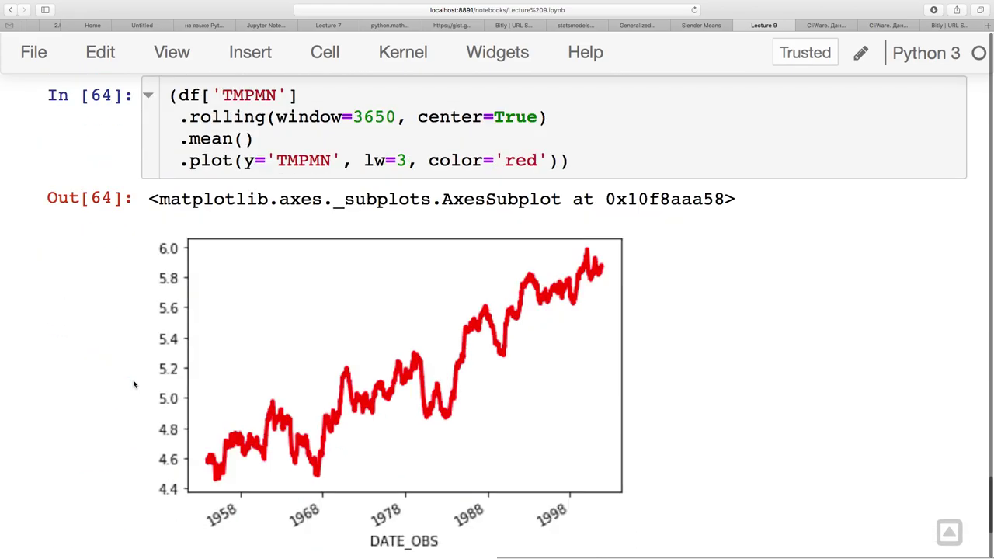
pyautogui.scroll(-3, 134, 384)
pyautogui.click(168, 492)
pyautogui.press('super+v')
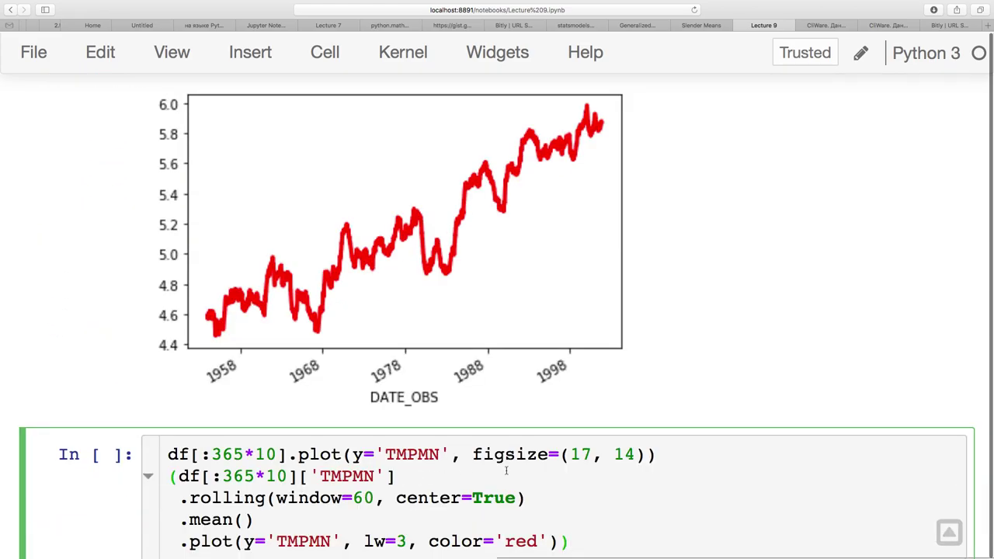
pyautogui.hotkey('shift', 'Return')
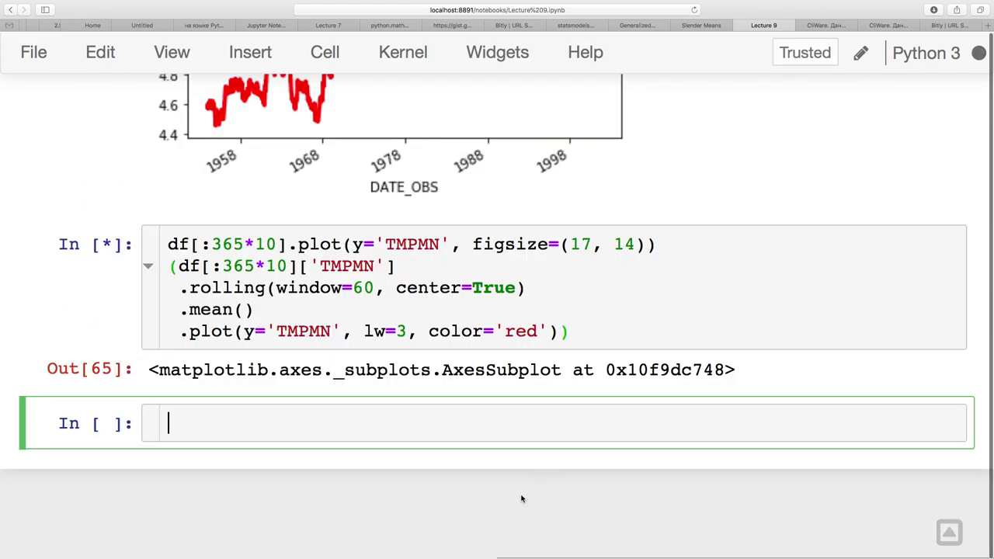
pyautogui.scroll(-10, 521, 498)
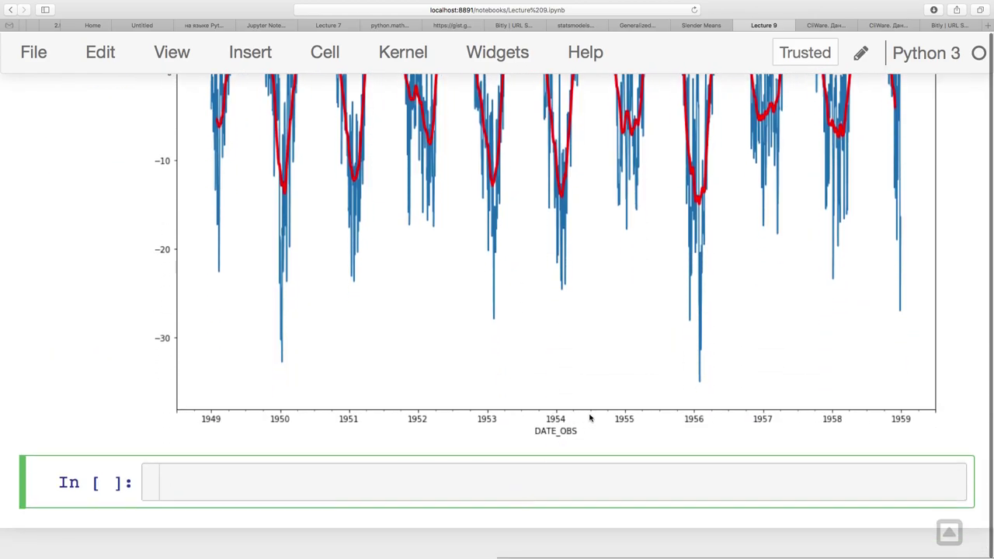
# Delete the rolling-mean plot block from the new cell, keeping only the df[:365*10] plot call.
pyautogui.scroll(2, 590, 369)
pyautogui.scroll(10, 590, 369)
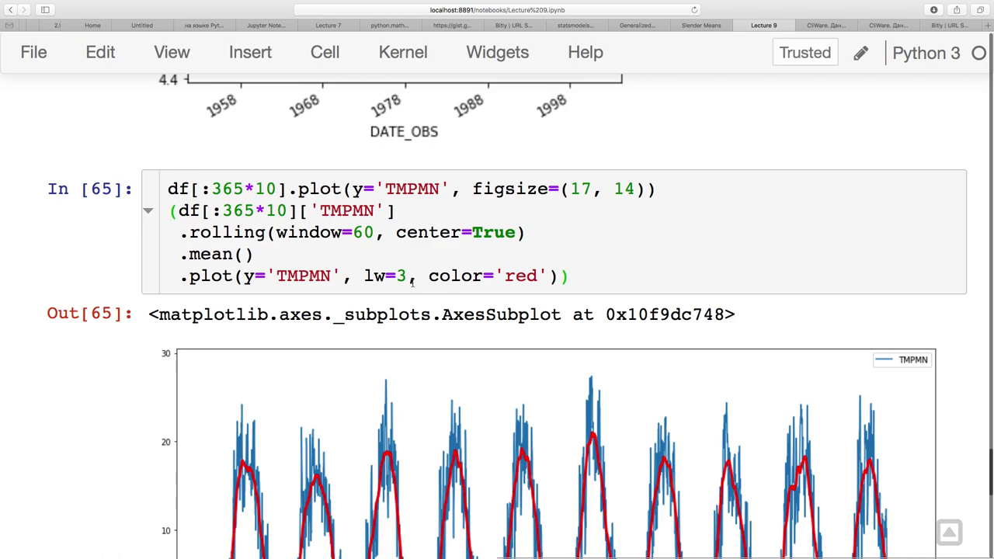
pyautogui.click(171, 203)
pyautogui.moveTo(171, 203); pyautogui.dragTo(355, 295)
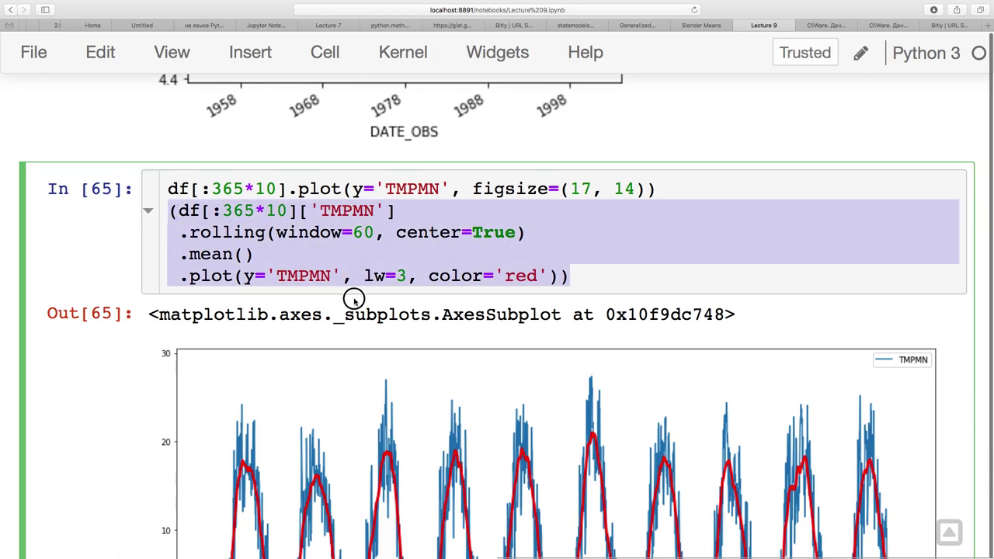
pyautogui.press('BackSpace')
# Limit the TMPMN plot to the first 365 rows with df[:365] and run the cell.
pyautogui.click(277, 189)
pyautogui.press('BackSpace')
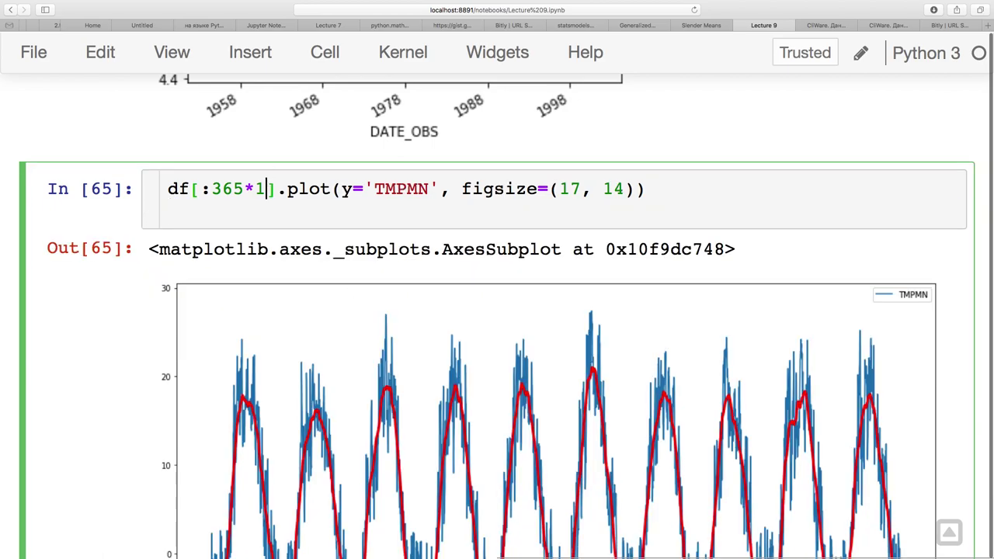
pyautogui.press('BackSpace')
pyautogui.press('BackSpace')
pyautogui.hotkey('shift', 'Return')
pyautogui.scroll(-10, 315, 405)
pyautogui.scroll(-3, 315, 405)
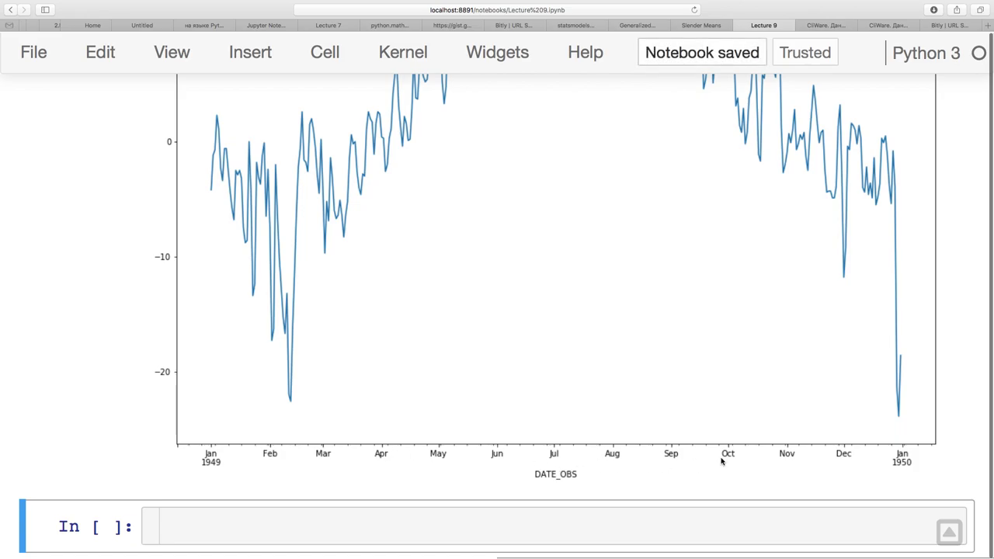
pyautogui.scroll(2, 720, 461)
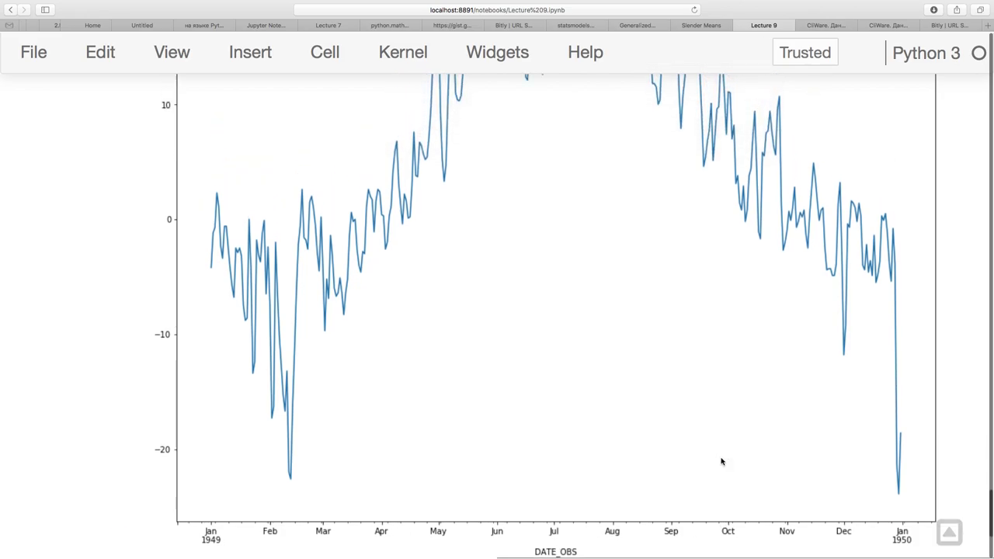
# Remove the empty line below the df[:365] plot call and rerun the cell.
pyautogui.scroll(5, 721, 462)
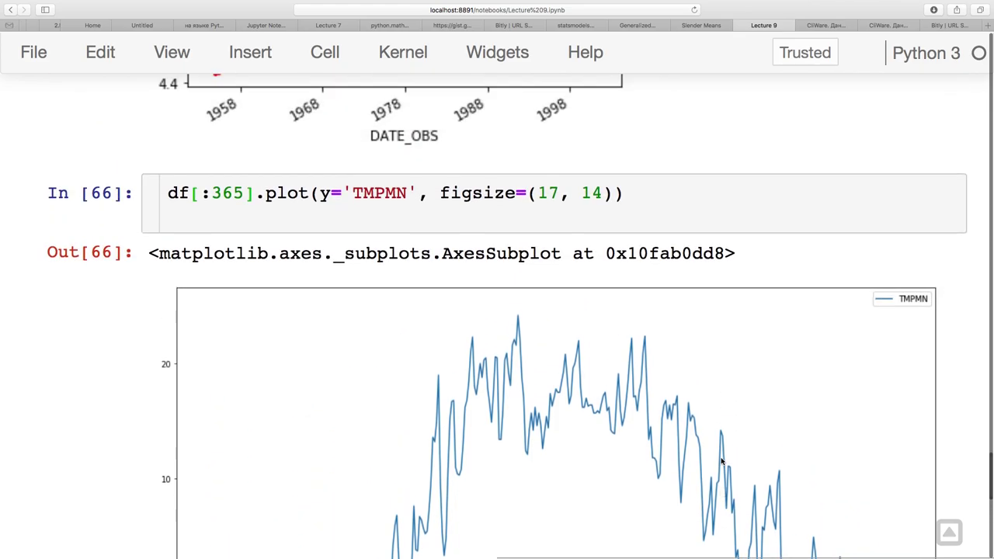
pyautogui.click(417, 221)
pyautogui.press('BackSpace')
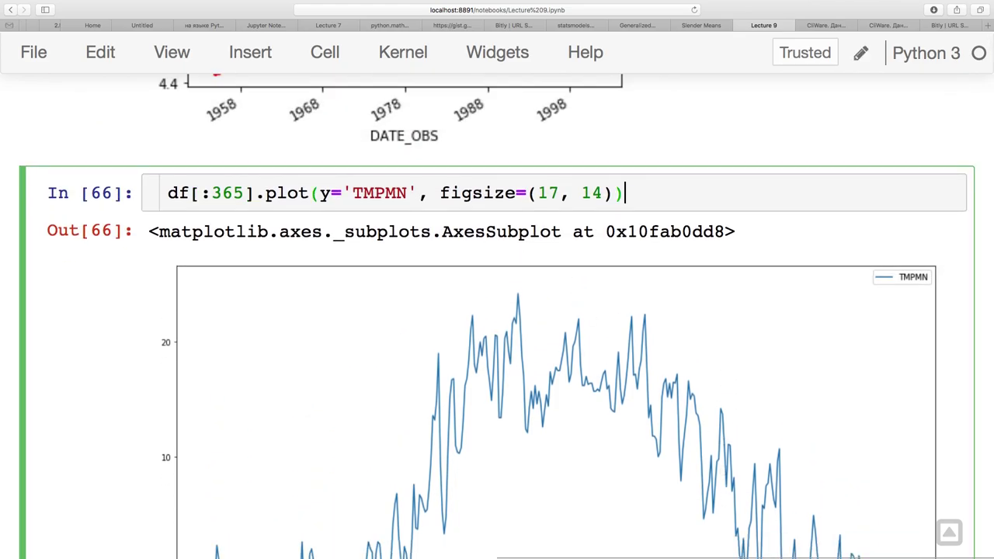
pyautogui.hotkey('shift', 'Return')
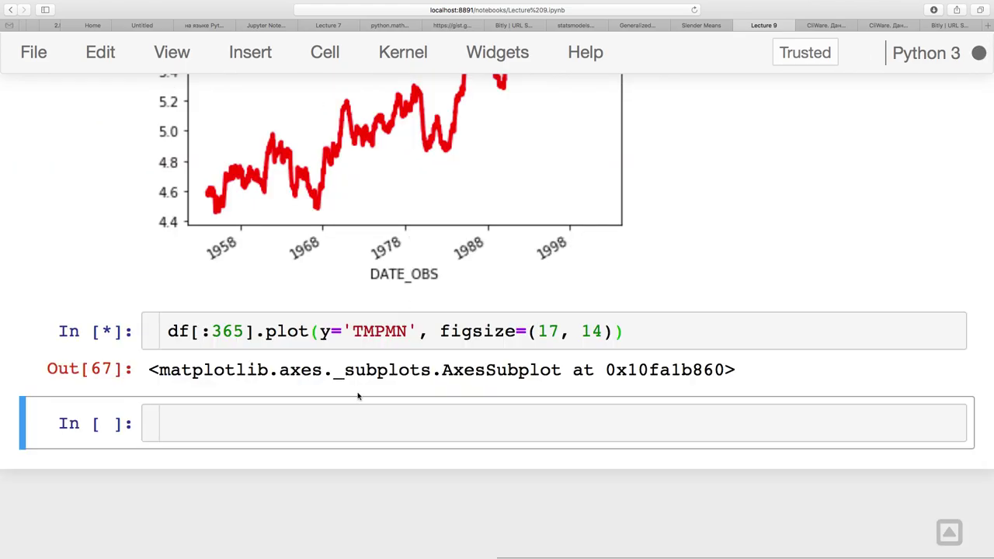
# Remove the figsize=(17, 14) argument from the df[:365] TMPMN plot call and rerun the cell.
pyautogui.moveTo(420, 330); pyautogui.dragTo(613, 331)
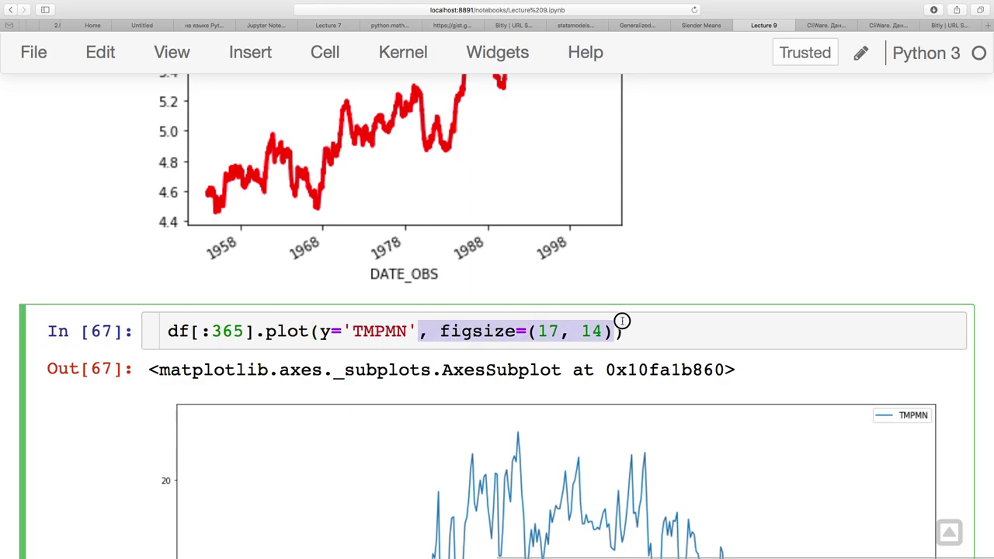
pyautogui.press('BackSpace')
pyautogui.hotkey('shift', 'Return')
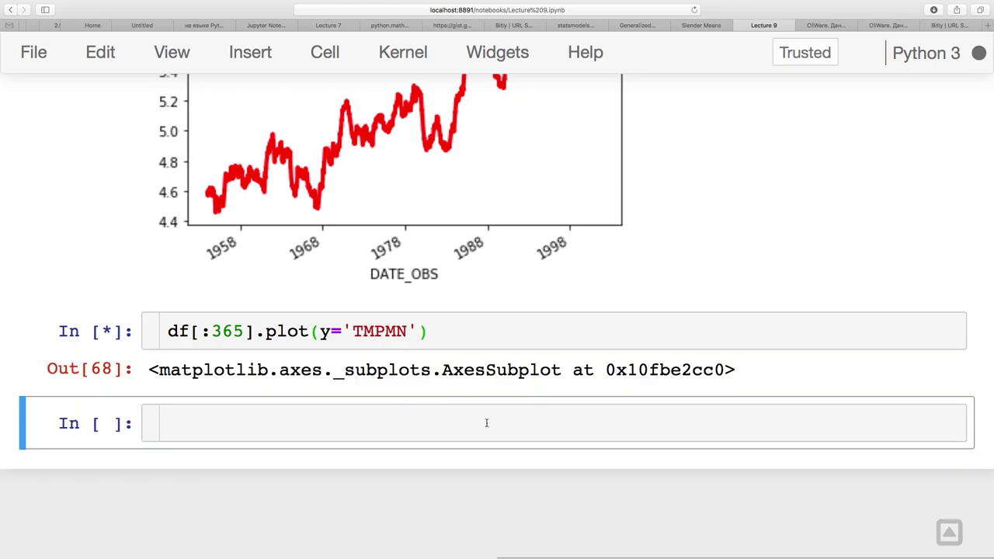
# Review the pd.to_datetime index assignment, the 3650-window rolling mean code and the date axes of both TMPMN plots.
pyautogui.scroll(10, 497, 404)
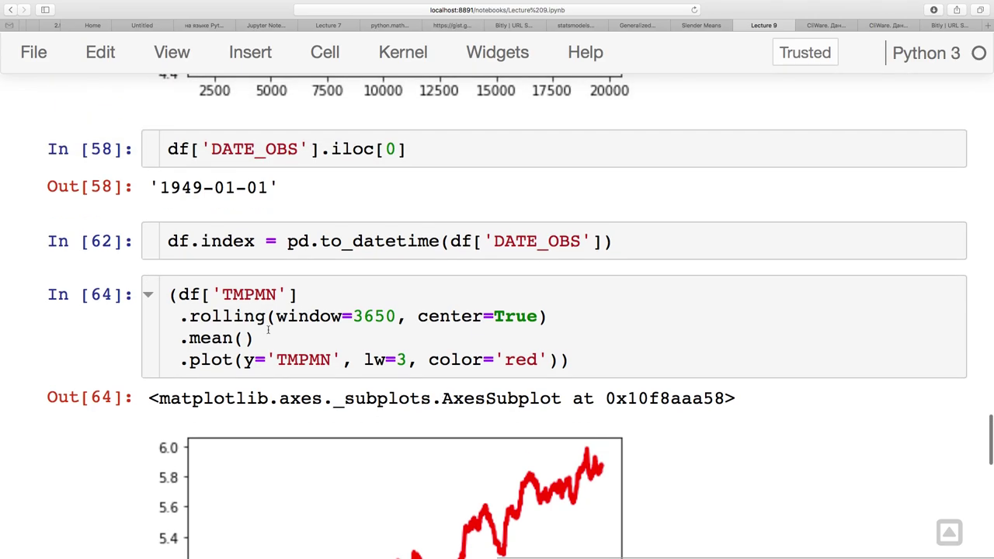
pyautogui.click(262, 332)
pyautogui.click(235, 245)
pyautogui.press('super+a')
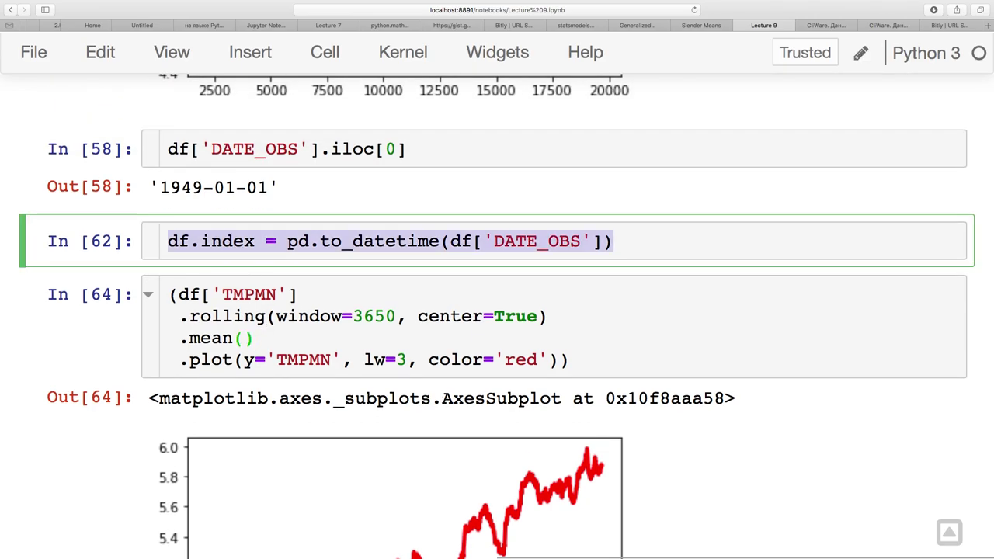
pyautogui.click(256, 242)
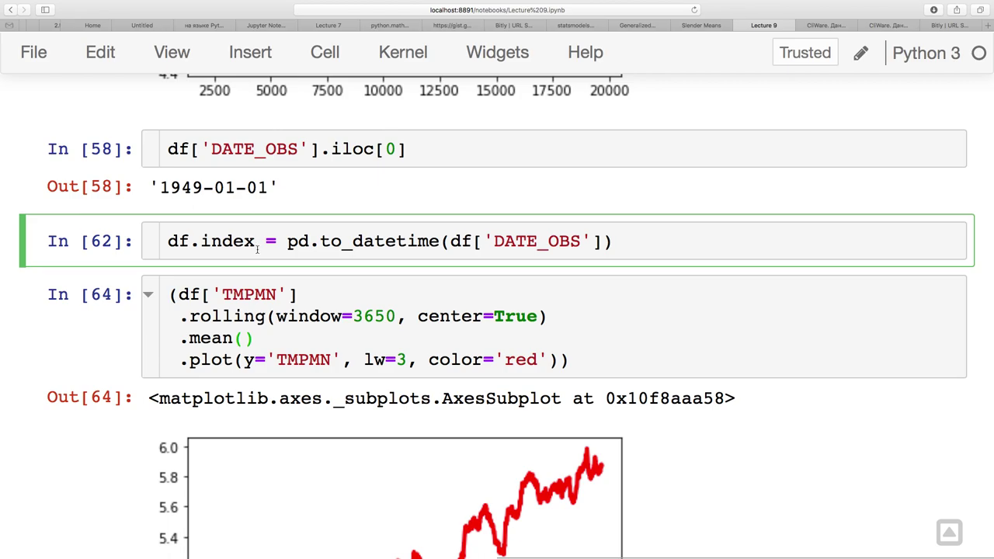
pyautogui.click(274, 328)
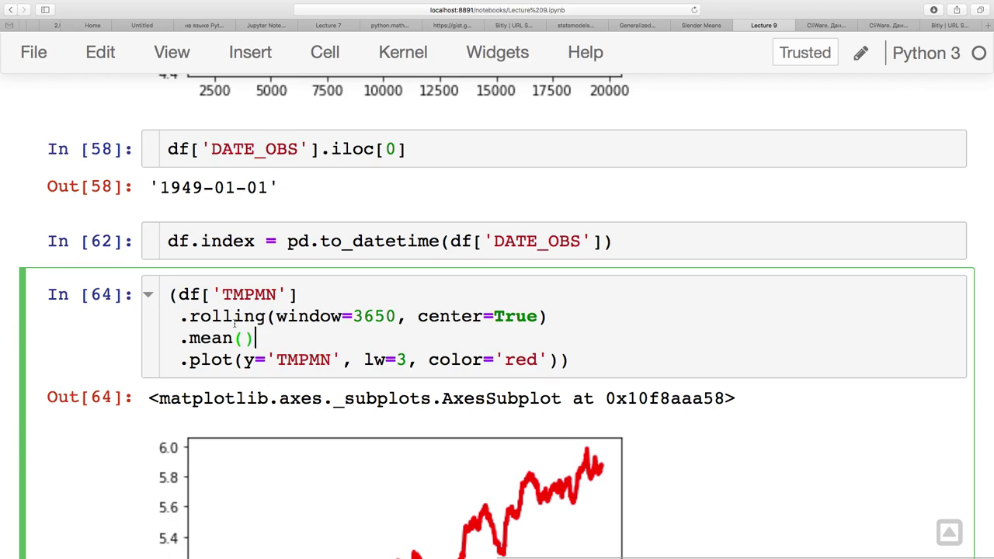
pyautogui.click(223, 360)
pyautogui.scroll(-1, 223, 359)
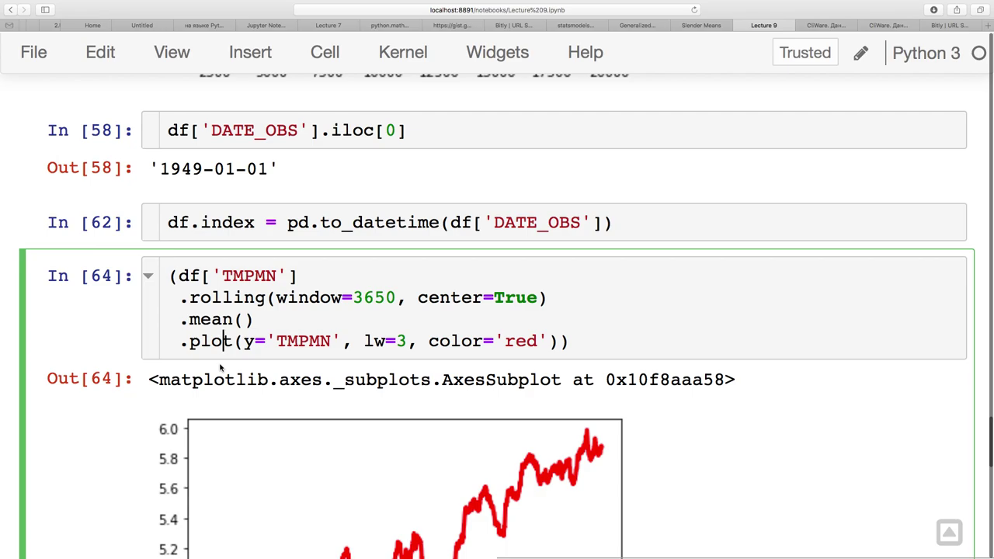
pyautogui.scroll(-5, 221, 367)
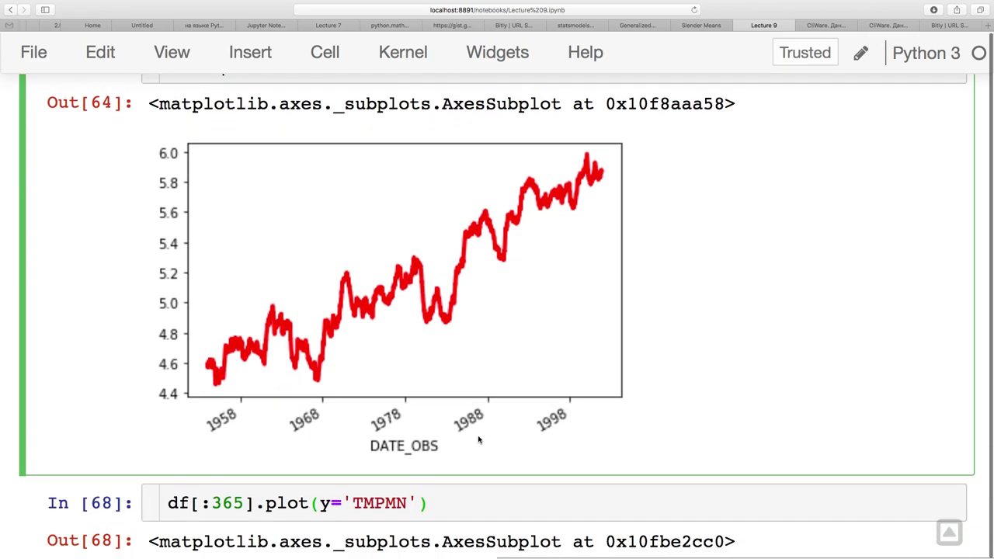
pyautogui.scroll(-7, 478, 441)
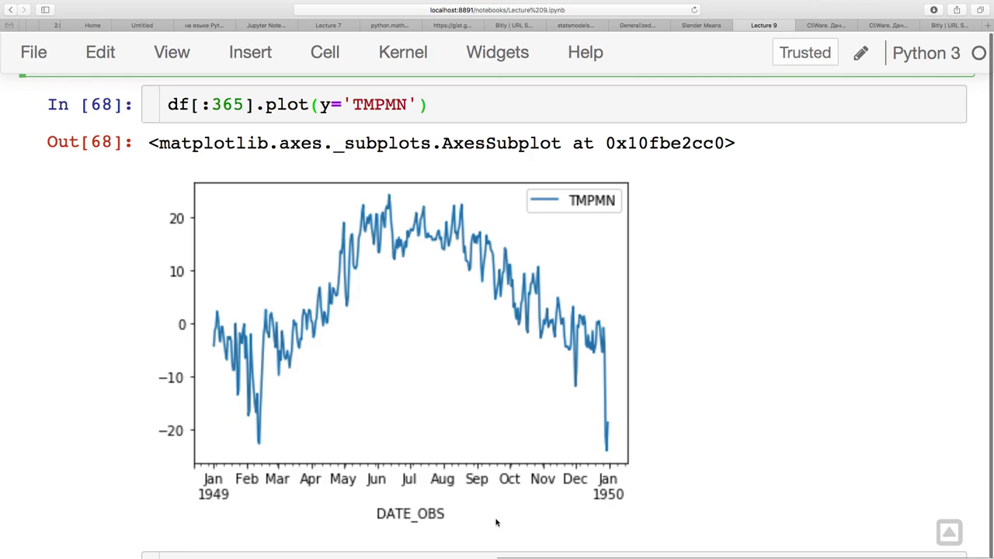
pyautogui.scroll(-1, 496, 523)
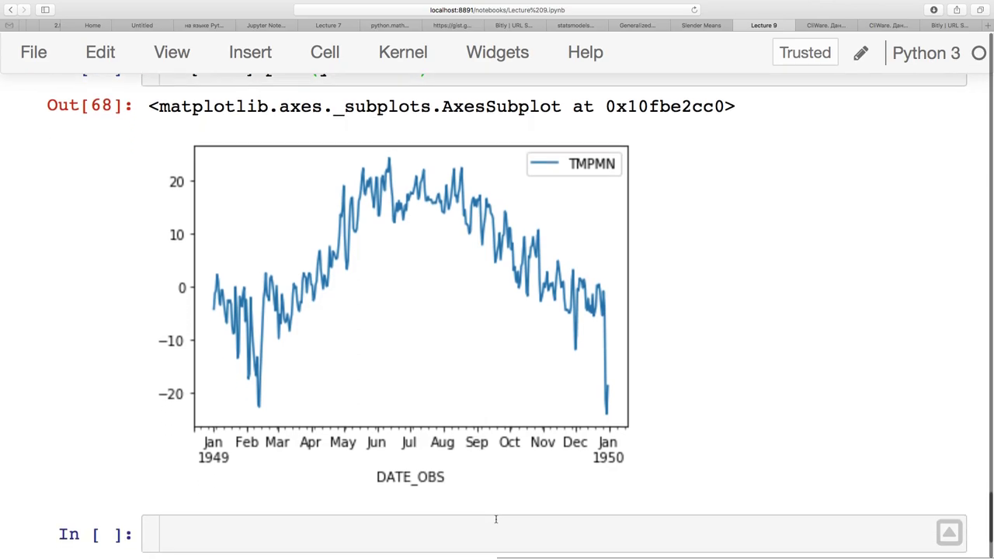
pyautogui.scroll(-1, 496, 518)
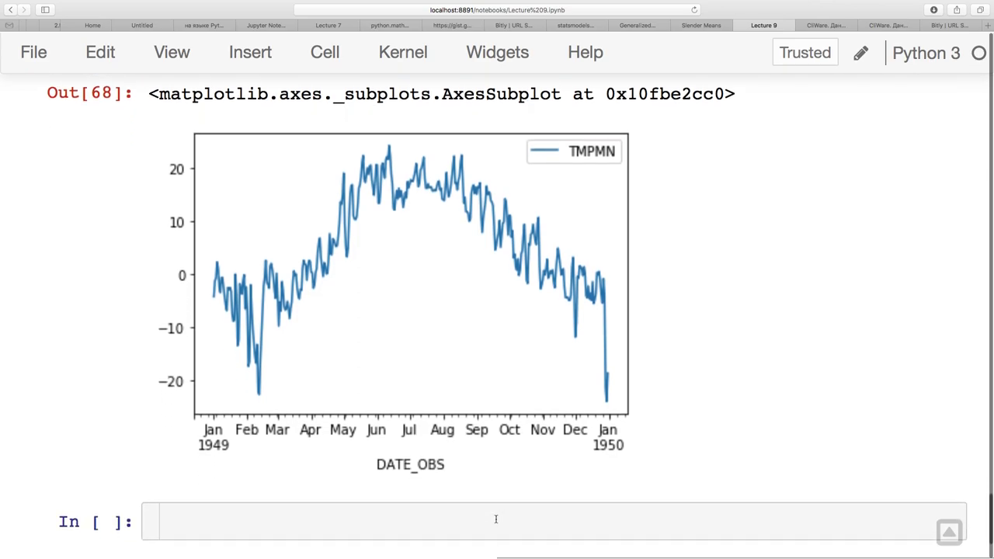
# Display the whole dataframe by running df in the empty cell below the one-year plot.
pyautogui.click(485, 519)
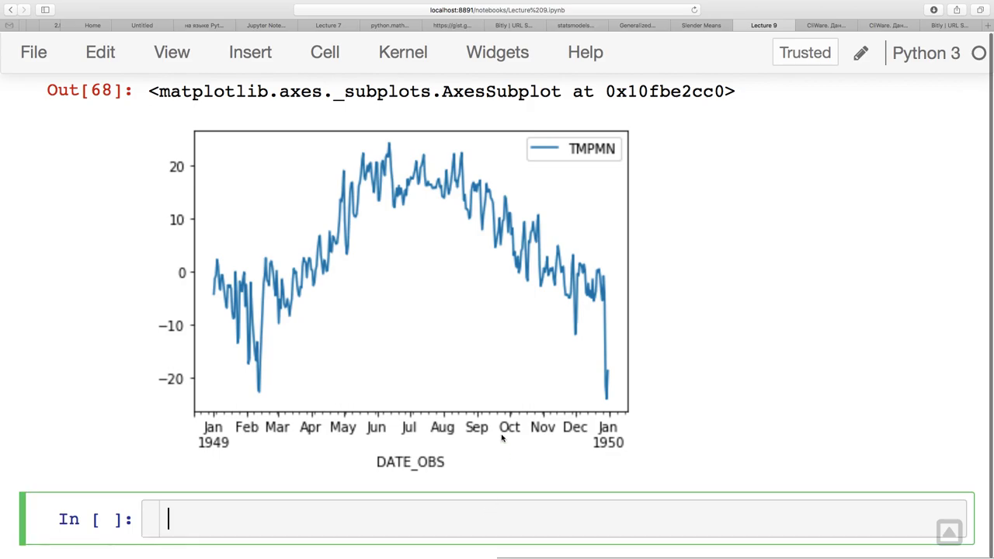
pyautogui.scroll(-1, 497, 450)
pyautogui.scroll(1, 495, 459)
pyautogui.write('df')
pyautogui.hotkey('shift', 'Return')
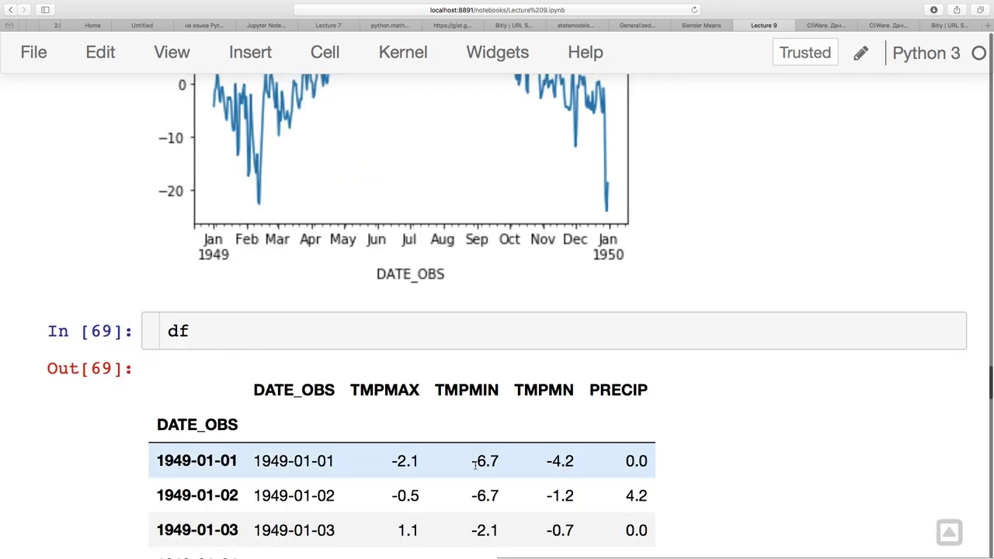
pyautogui.scroll(-3, 381, 366)
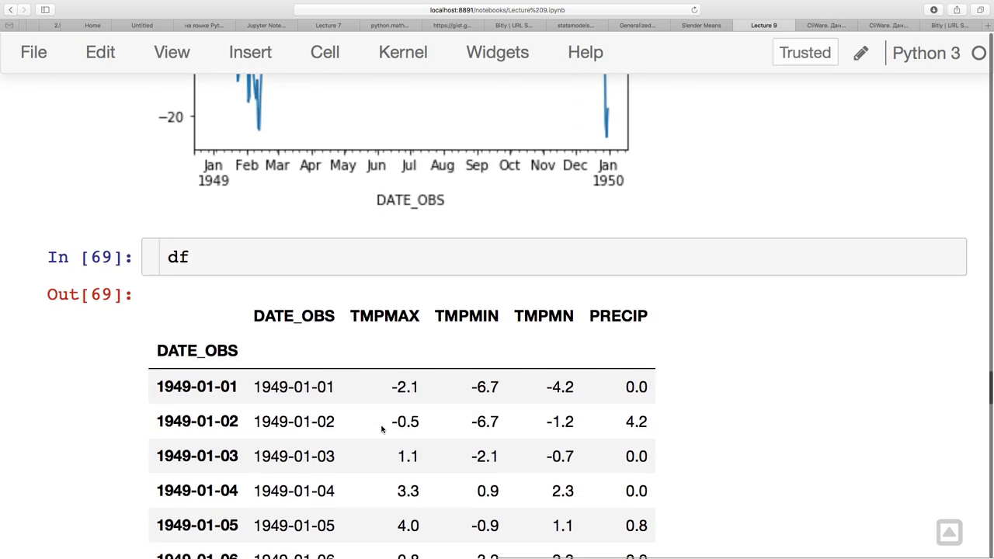
# Change the df cell to df["1949-01"] and run it to select the January 1949 rows.
pyautogui.click(293, 266)
pyautogui.write('["')
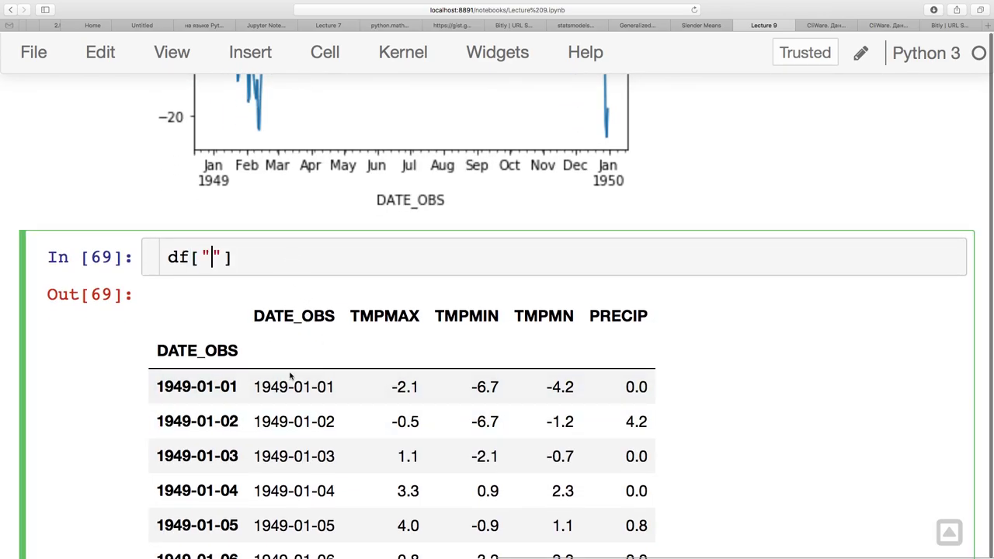
pyautogui.scroll(-2, 294, 388)
pyautogui.scroll(-3, 294, 456)
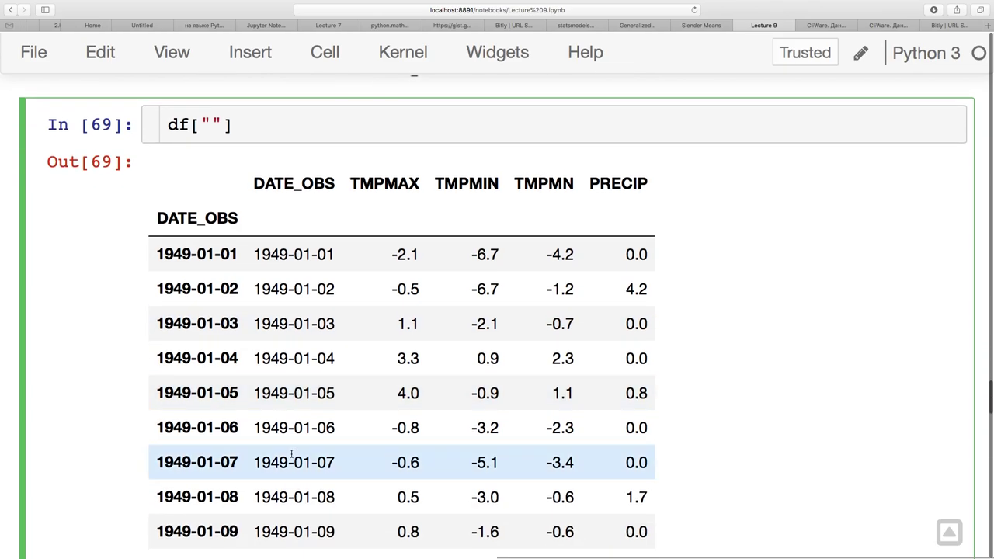
pyautogui.scroll(2, 291, 435)
pyautogui.scroll(-1, 287, 484)
pyautogui.scroll(2, 287, 482)
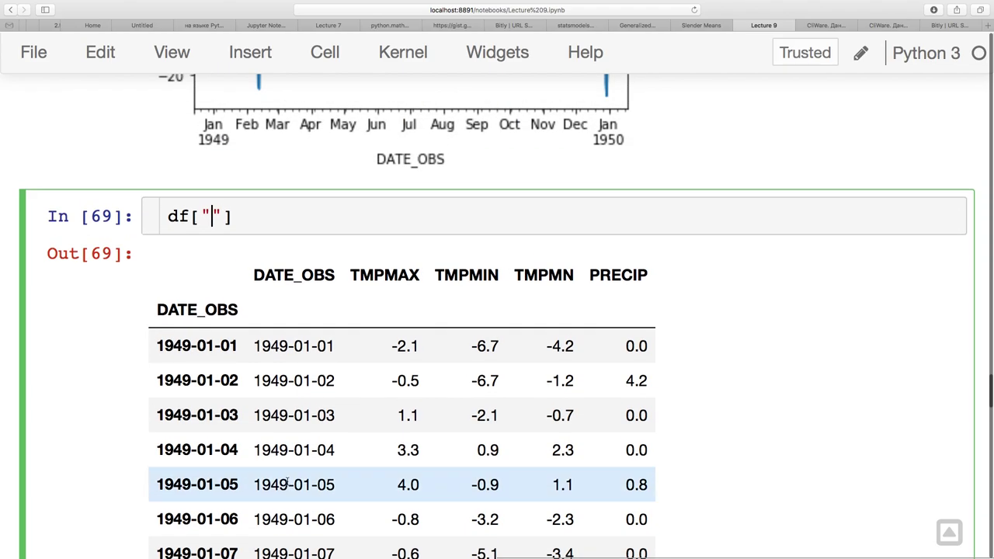
pyautogui.write('1949-01')
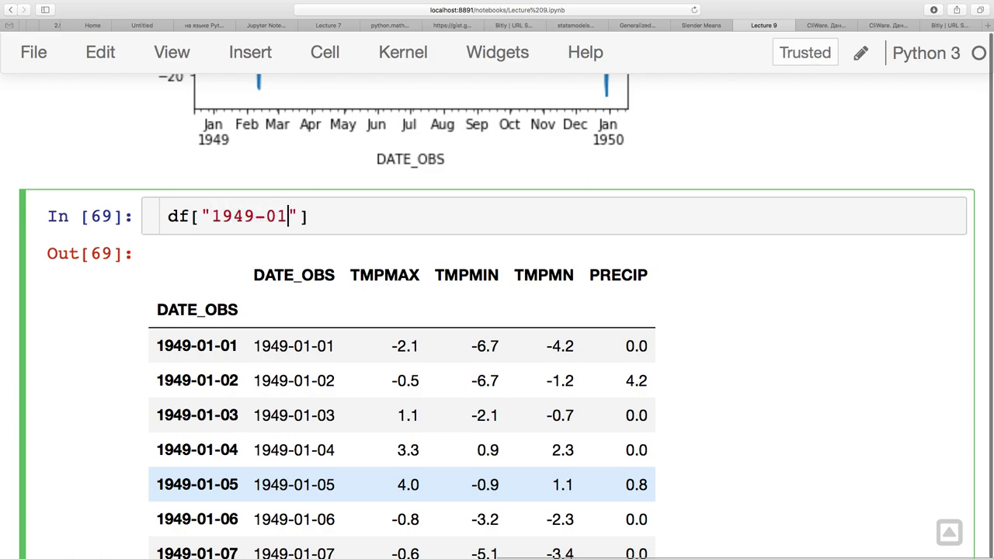
pyautogui.hotkey('shift', 'Return')
pyautogui.scroll(-5, 314, 396)
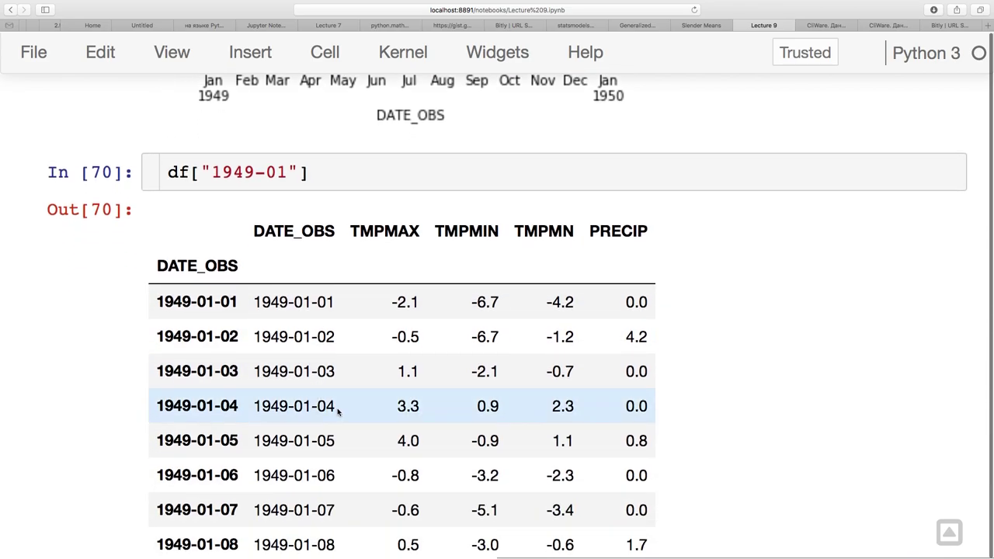
# Copy the df["1949-01"] expression into the empty last cell, change it to df["1950"] and run it.
pyautogui.click(313, 178)
pyautogui.press('super+a')
pyautogui.press('super+c')
pyautogui.scroll(-20, 315, 296)
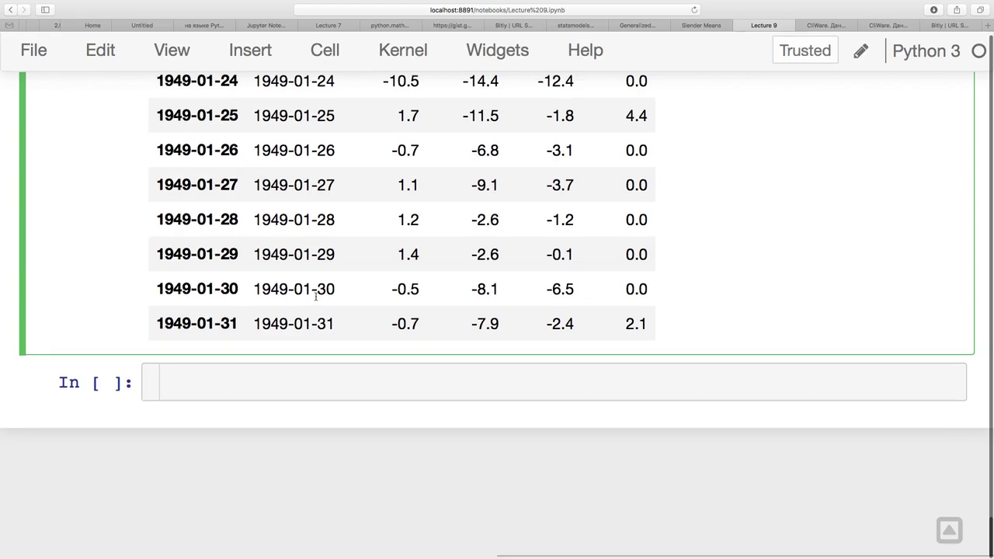
pyautogui.click(280, 381)
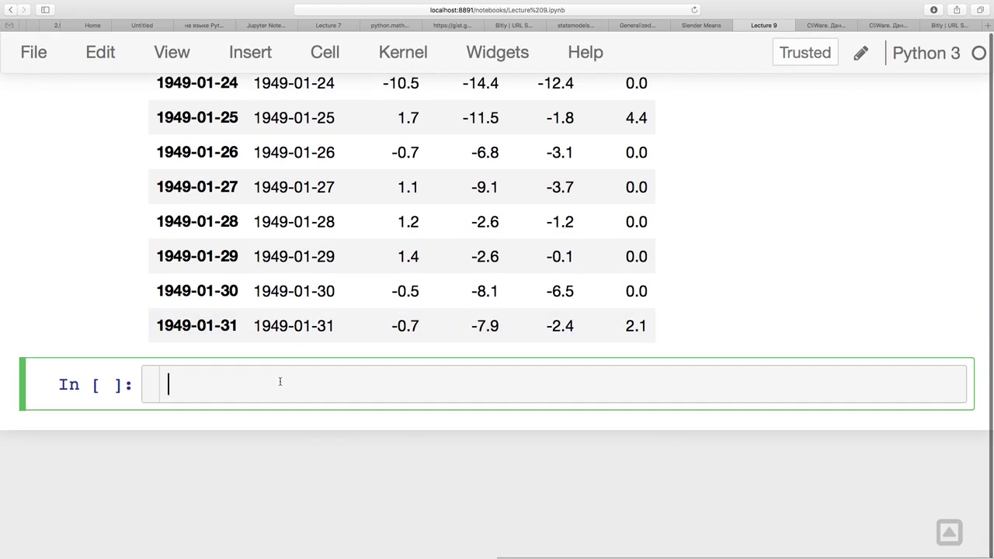
pyautogui.press('super+v')
pyautogui.click(256, 384)
pyautogui.press('BackSpace')
pyautogui.press('BackSpace')
pyautogui.write('50')
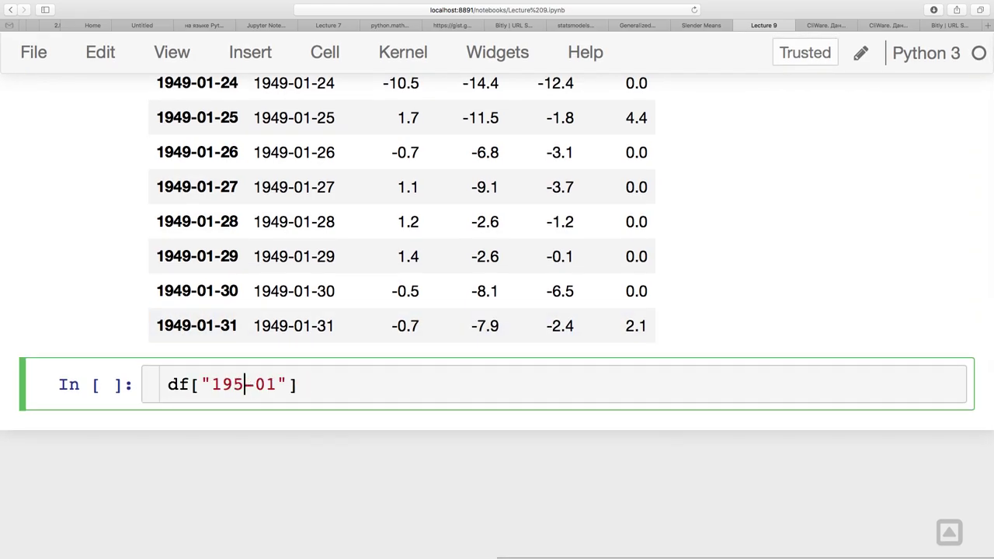
pyautogui.press('Delete')
pyautogui.press('Delete')
pyautogui.press('Delete')
pyautogui.hotkey('shift', 'Return')
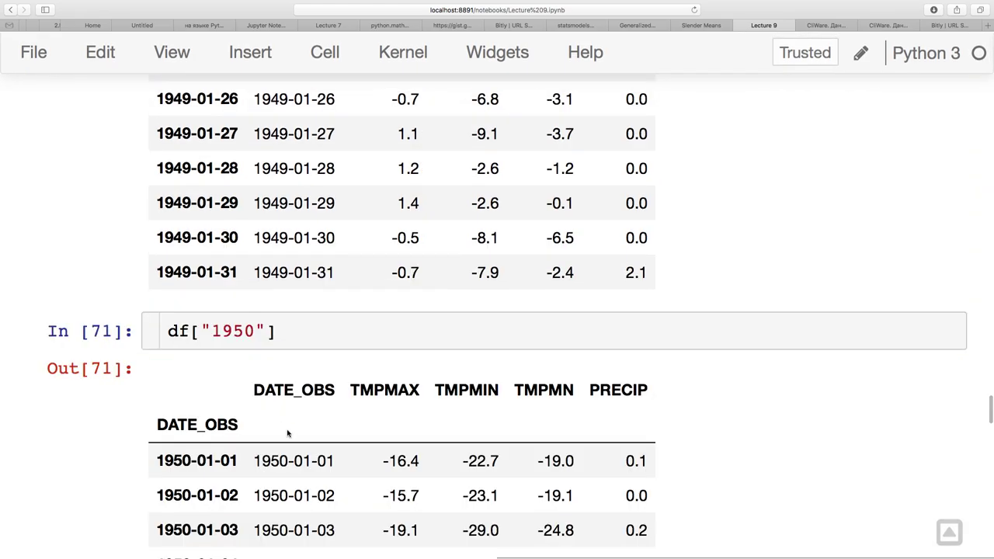
# Change the df["1949-01"] cell to the date range df["1949-01-01":"1949-01-15"] and run it.
pyautogui.click(289, 342)
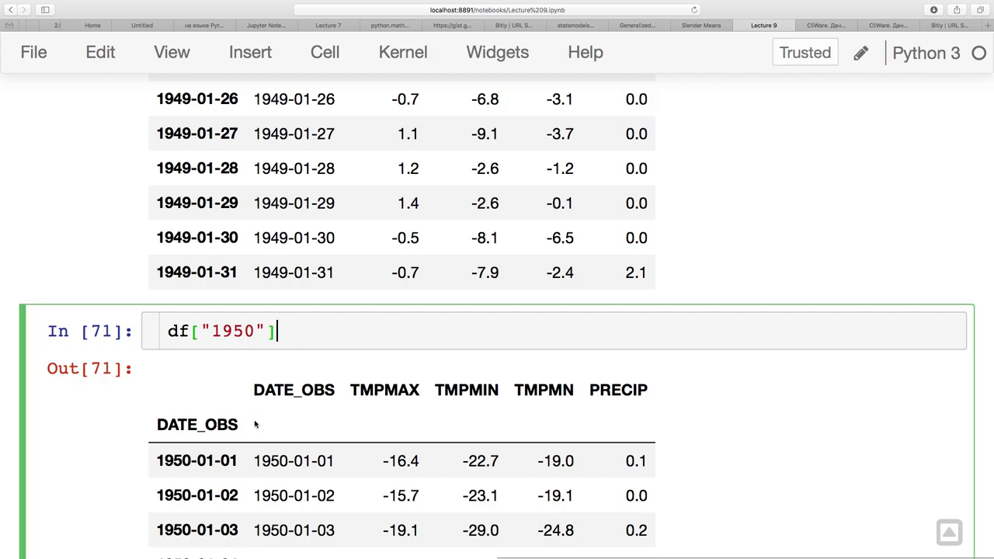
pyautogui.scroll(-1, 254, 420)
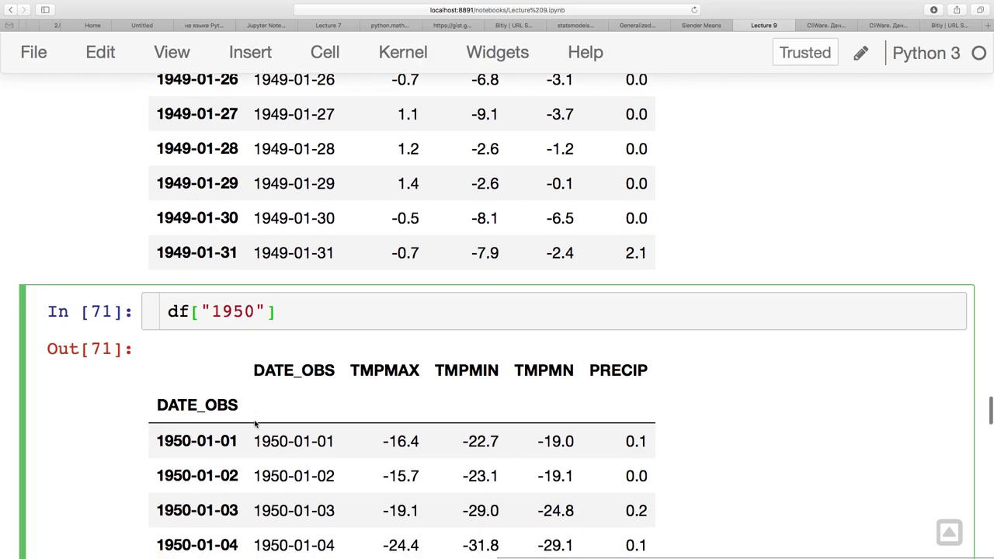
pyautogui.press('super+a')
pyautogui.scroll(20, 497, 310)
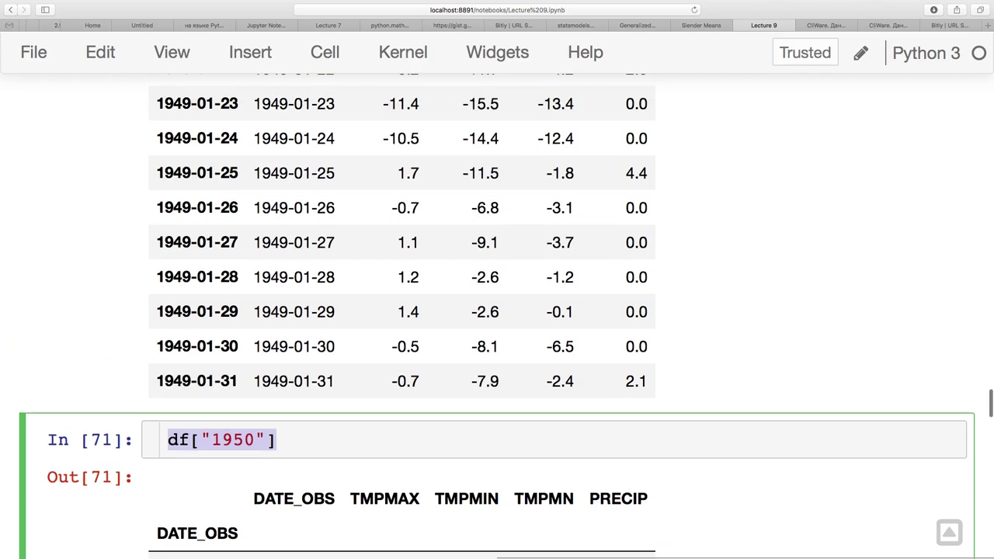
pyautogui.scroll(5, 277, 359)
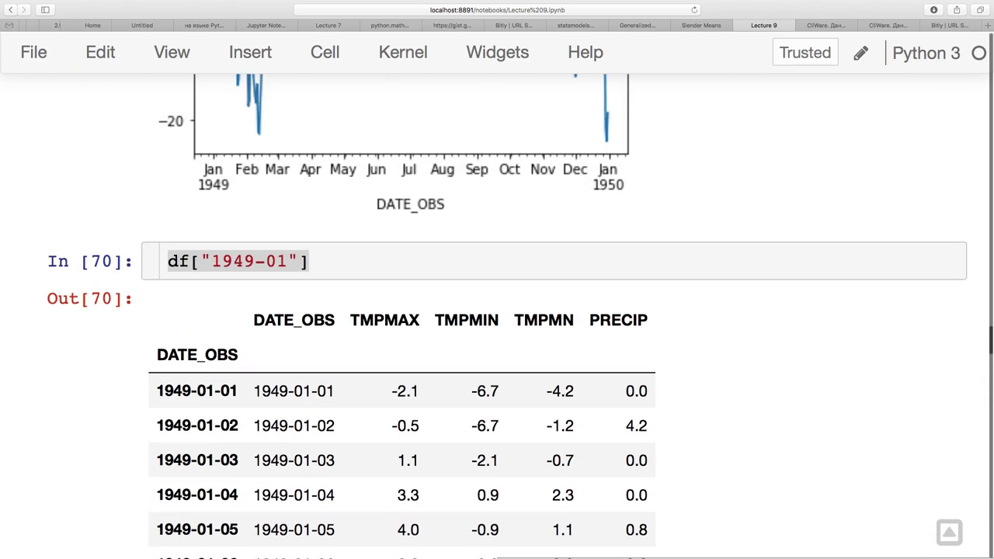
pyautogui.click(290, 257)
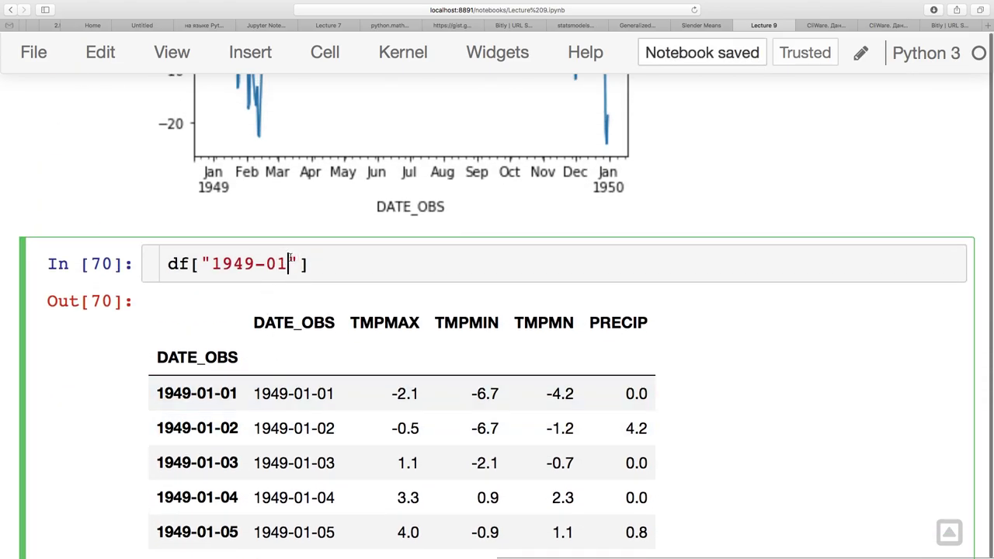
pyautogui.scroll(3, 291, 257)
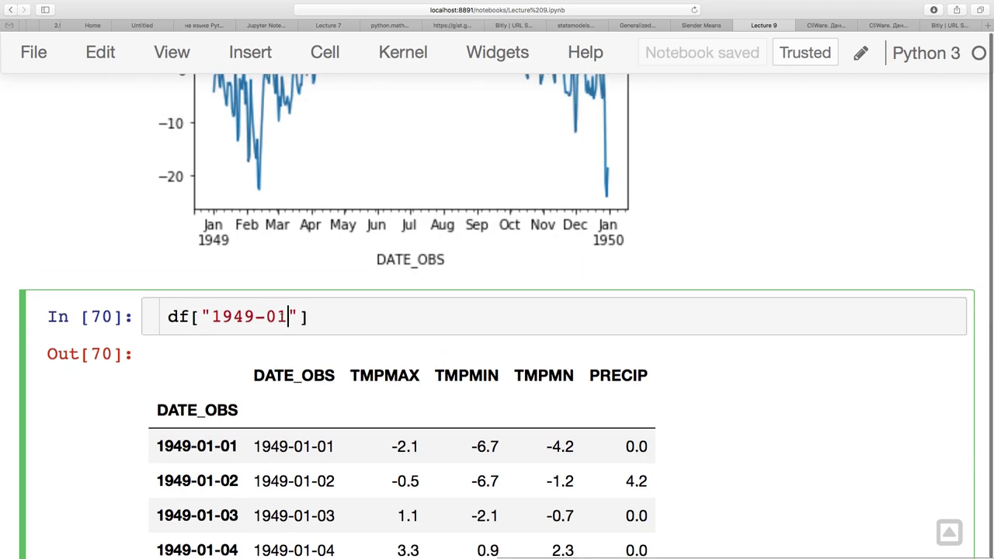
pyautogui.write('-01":')
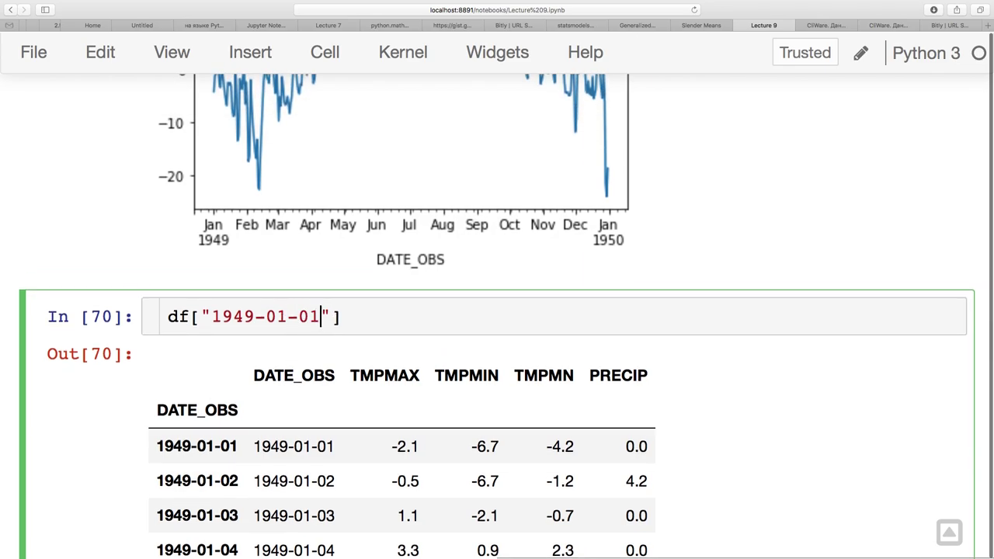
pyautogui.write('"1949-010')
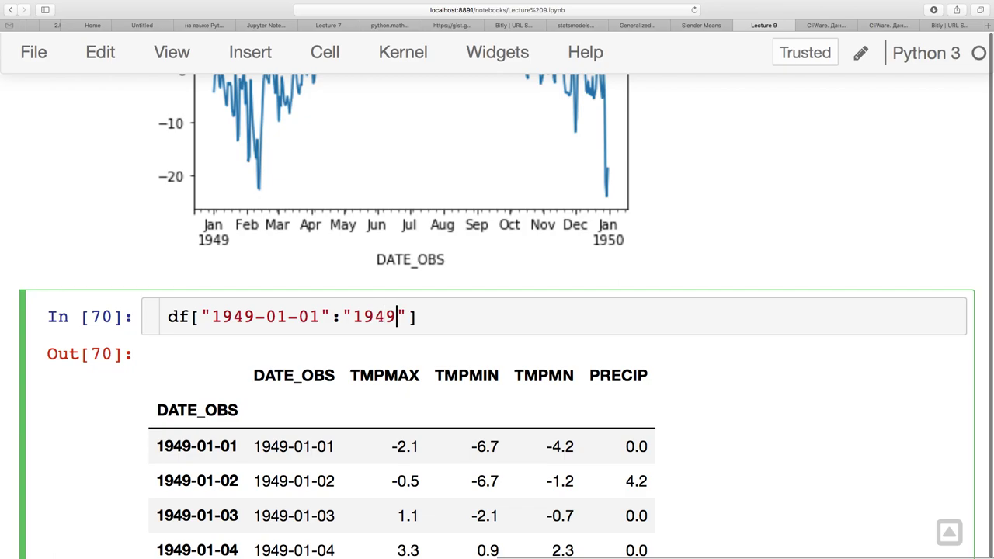
pyautogui.press('BackSpace')
pyautogui.write('-14')
pyautogui.press('BackSpace')
pyautogui.write('5')
pyautogui.hotkey('shift', 'Return')
pyautogui.scroll(5, 282, 323)
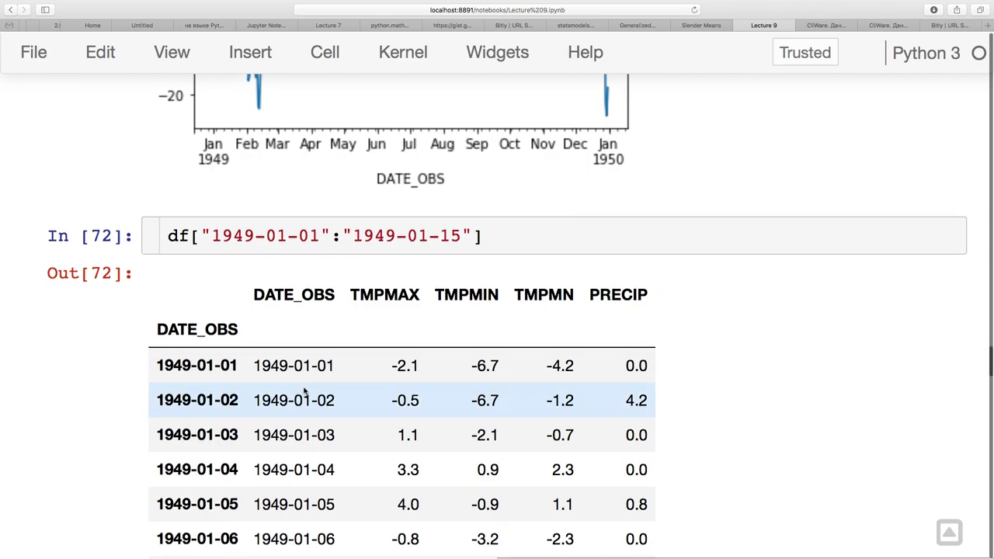
# Narrow the df["1950"] selection to February with df["1950-02"] and run the cell.
pyautogui.scroll(-15, 304, 390)
pyautogui.scroll(-1, 304, 388)
pyautogui.click(286, 224)
pyautogui.click(255, 219)
pyautogui.write('-01')
pyautogui.press('BackSpace')
pyautogui.write('2')
pyautogui.hotkey('shift', 'Return')
# Try to select a single day by extending the February selection to df["1950-02-03"] and running the cell.
pyautogui.click(293, 333)
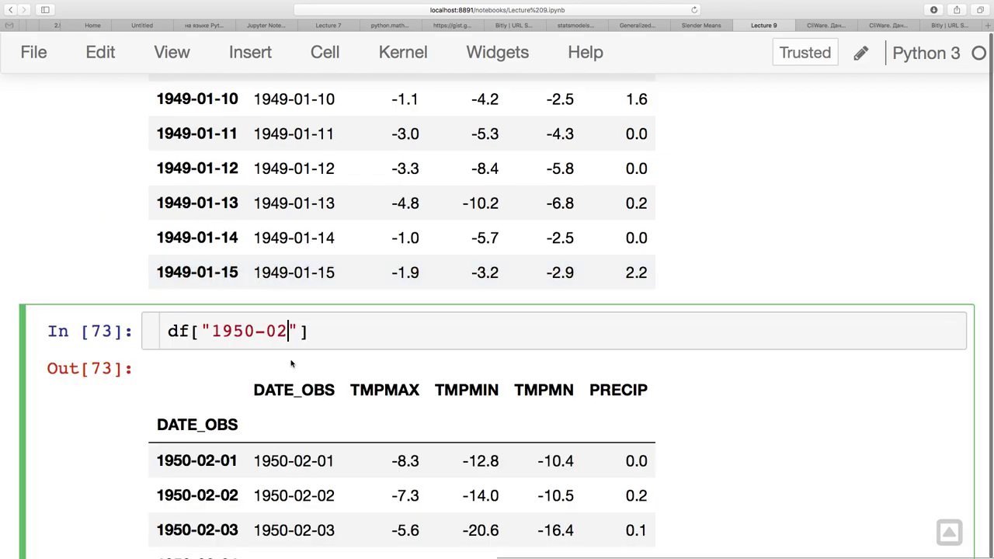
pyautogui.write('-03')
pyautogui.scroll(-2, 346, 400)
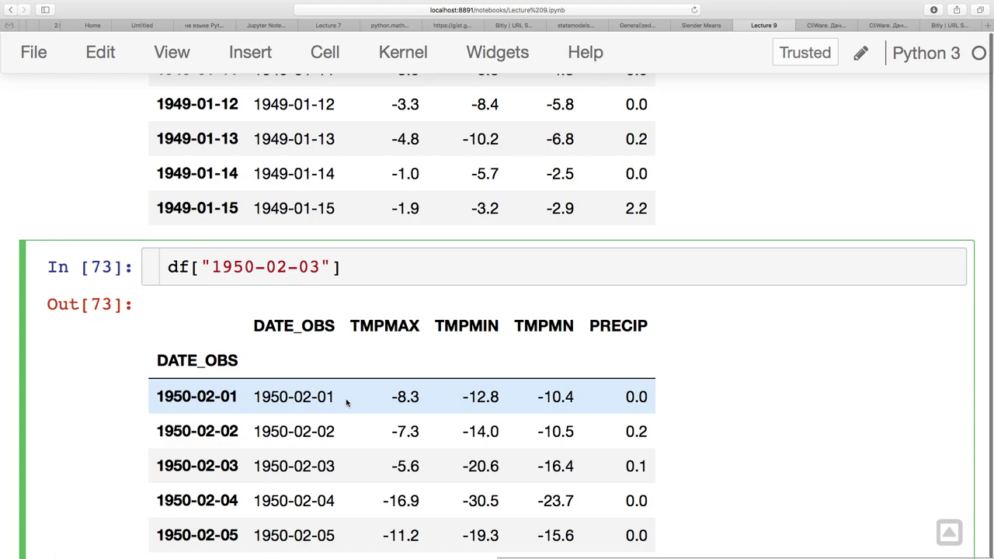
pyautogui.hotkey('shift', 'Return')
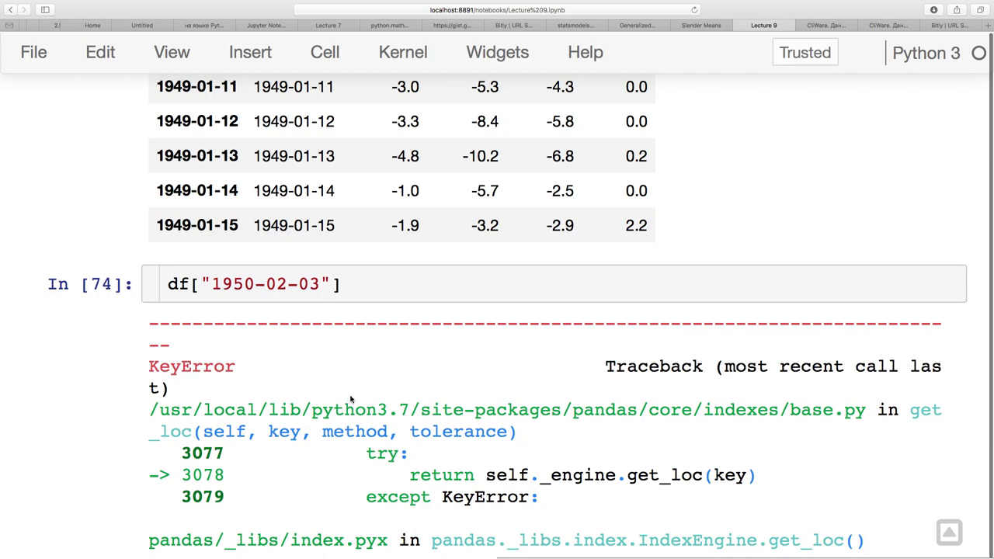
# Insert a cell above the failing df["1950-02-03"] cell, enter df['1950-02'] in it and run it.
pyautogui.scroll(-20, 350, 399)
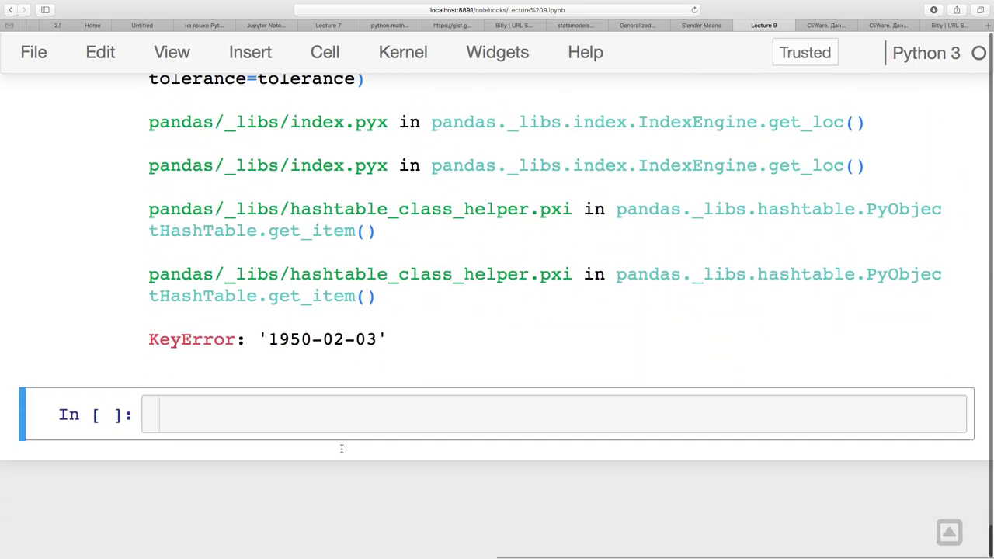
pyautogui.scroll(15, 341, 448)
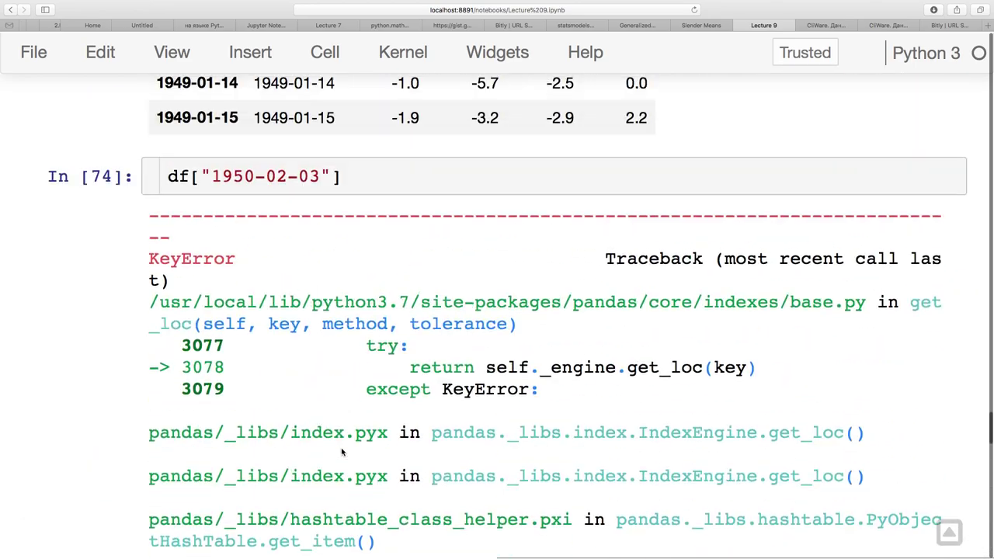
pyautogui.scroll(3, 341, 451)
pyautogui.click(353, 309)
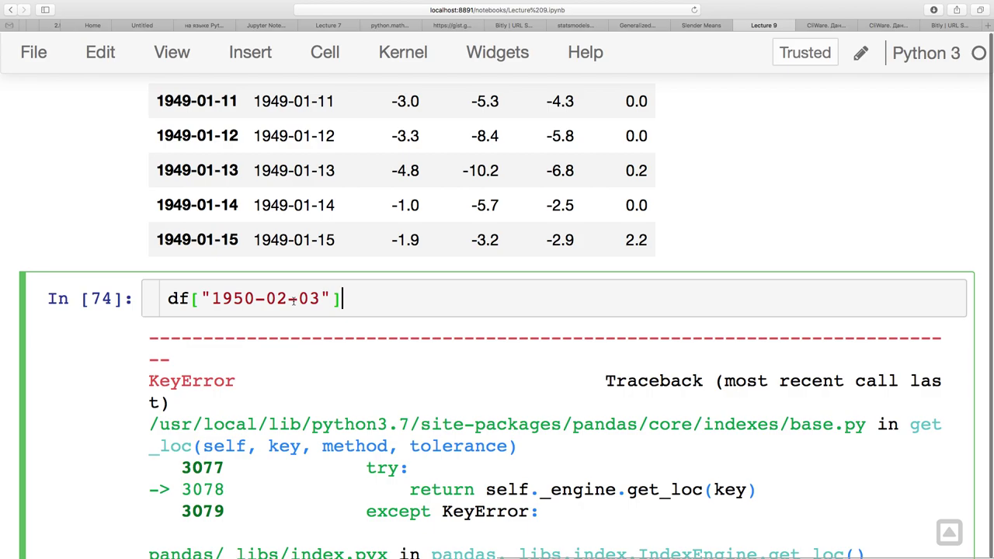
pyautogui.click(281, 300)
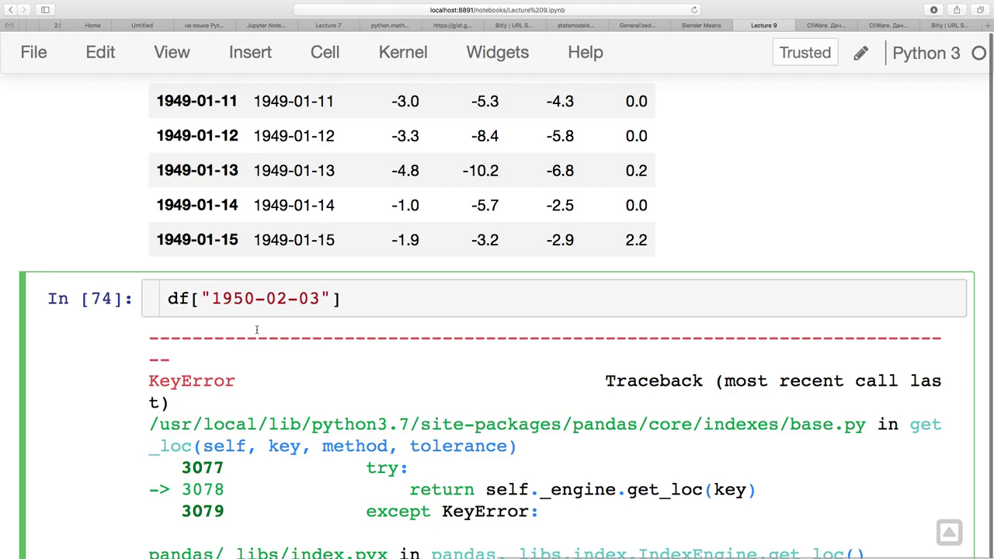
pyautogui.press('Escape')
pyautogui.press('a')
pyautogui.click(233, 306)
pyautogui.write("df['195")
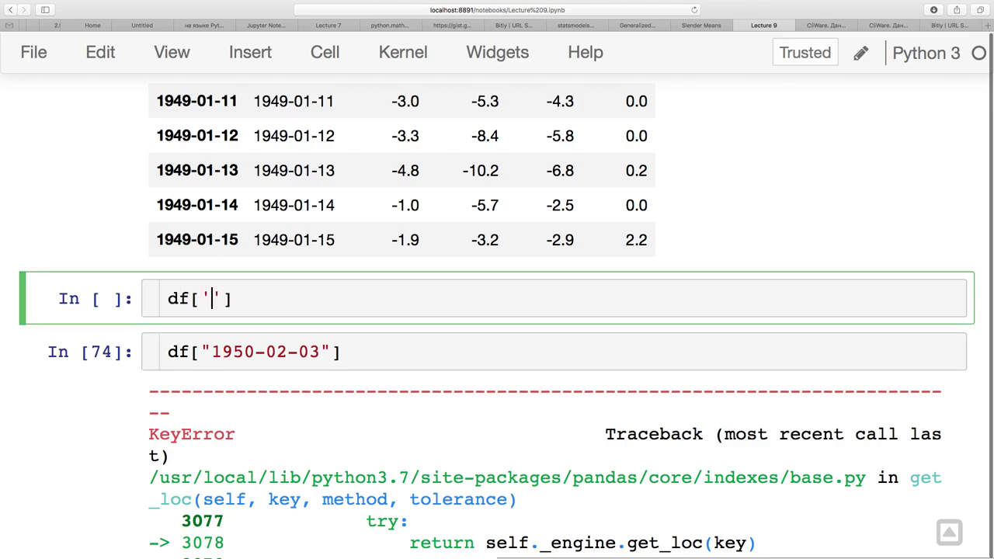
pyautogui.write('0-02')
pyautogui.hotkey('shift', 'Return')
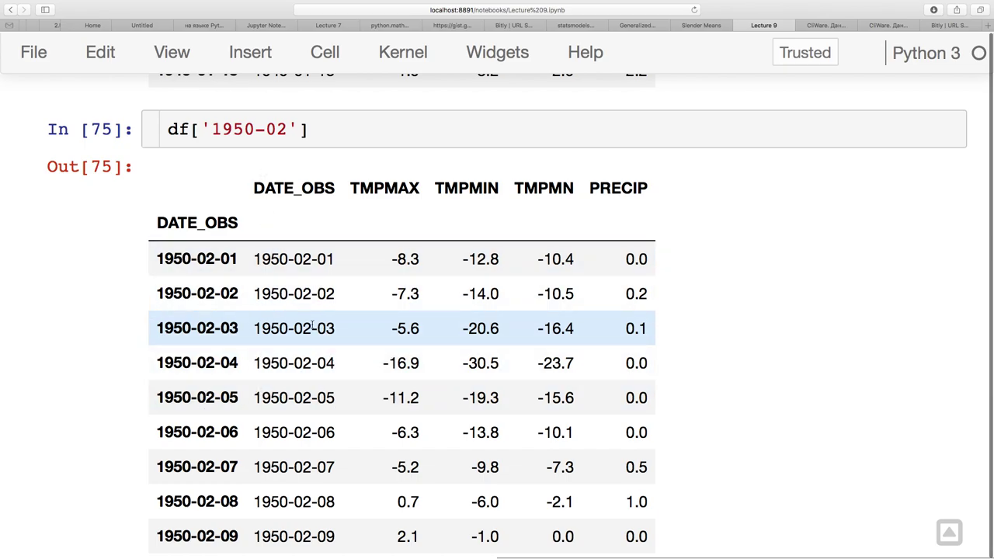
# Review the February 1950 rows returned by df['1950-02'] and compare them with the df["1950-02-03"] expression and its traceback.
pyautogui.scroll(-4, 377, 361)
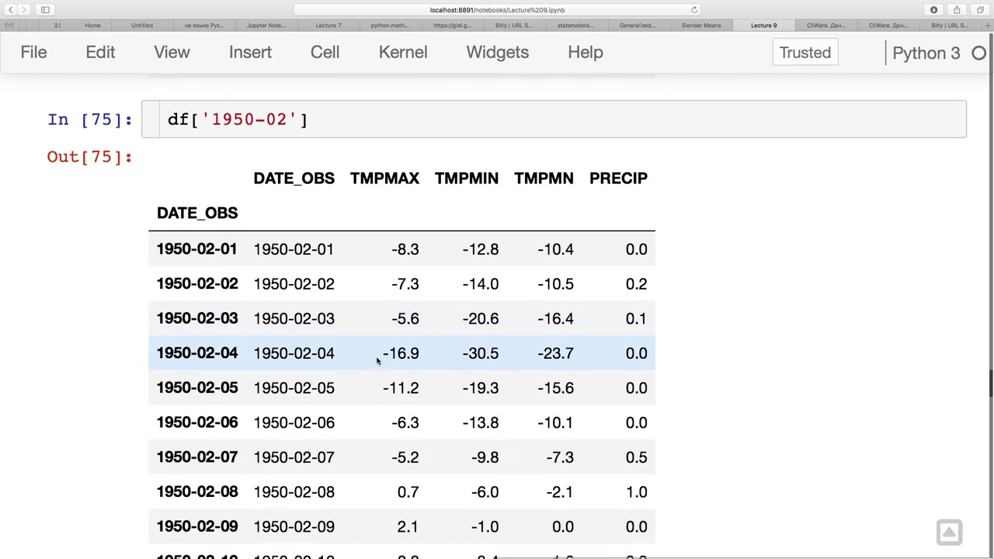
pyautogui.scroll(-20, 377, 361)
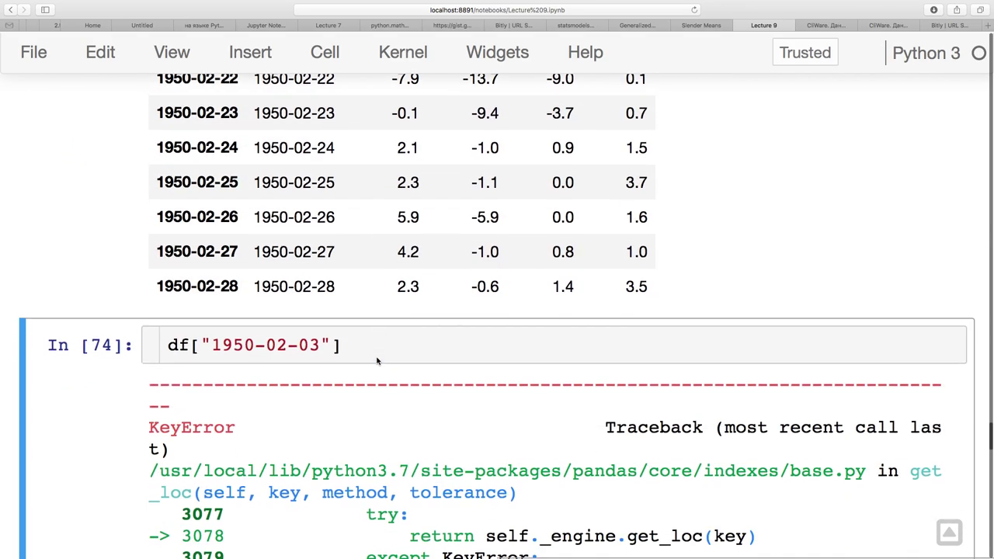
pyautogui.click(336, 342)
pyautogui.moveTo(335, 342); pyautogui.dragTo(202, 340)
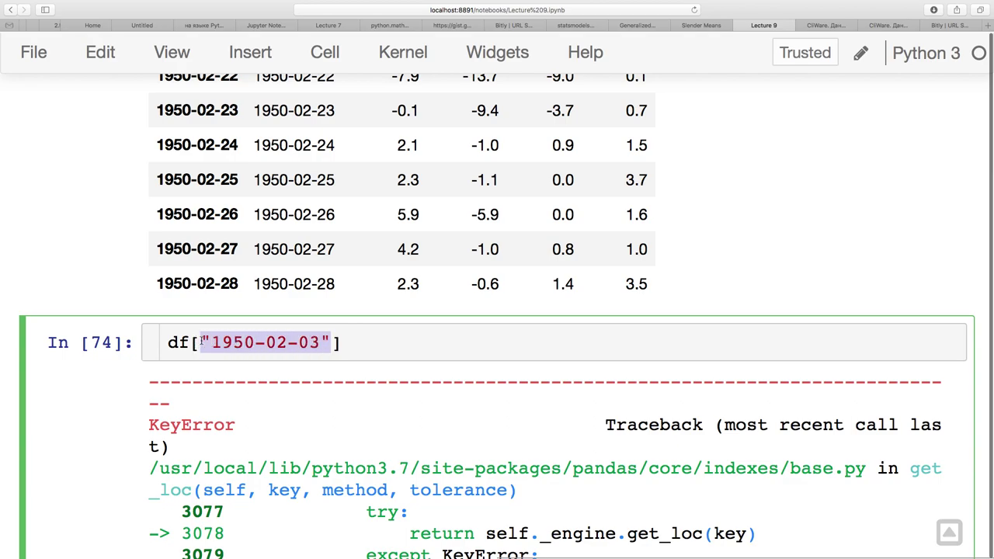
pyautogui.click(236, 213)
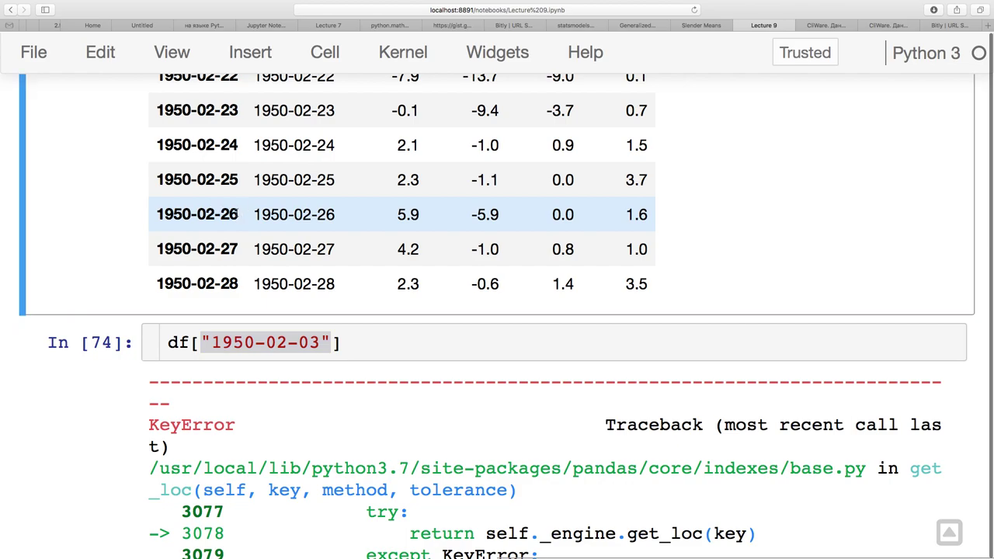
pyautogui.click(231, 329)
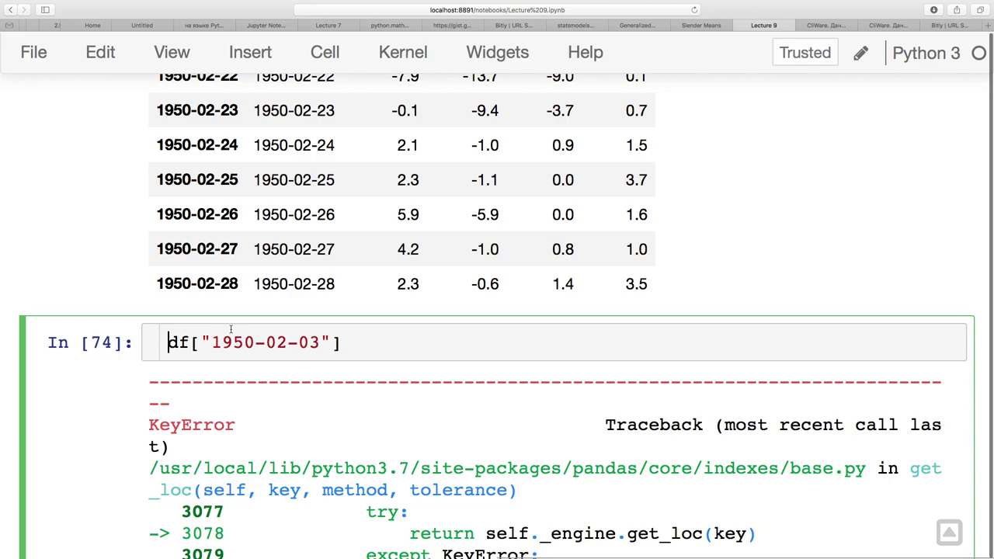
pyautogui.hotkey('ctrl', 's')
pyautogui.scroll(10, 257, 287)
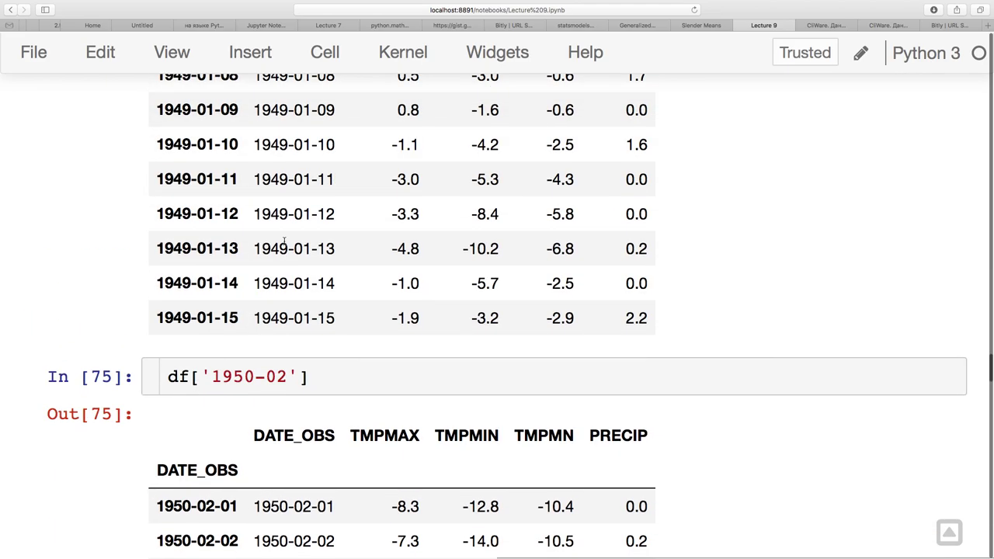
pyautogui.scroll(-3, 284, 246)
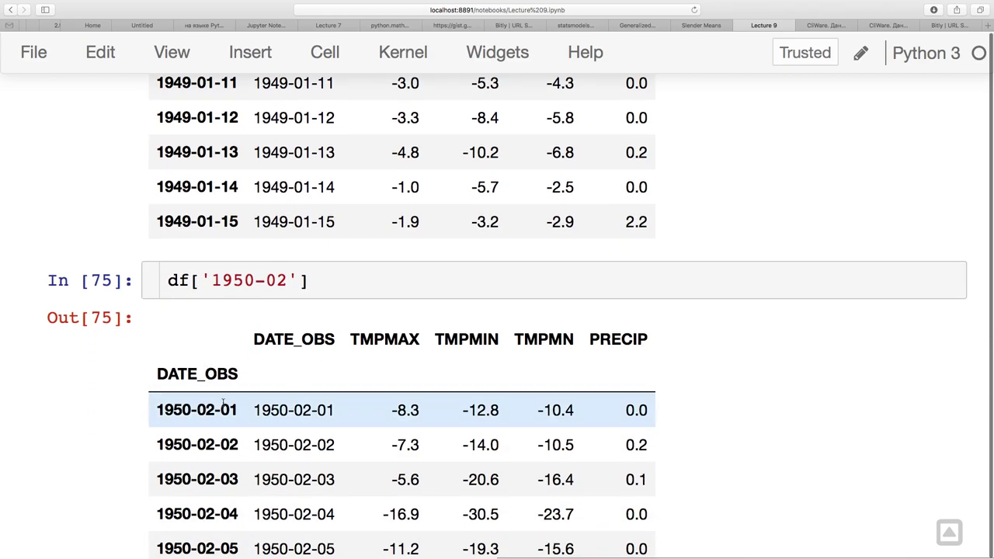
pyautogui.scroll(-10, 224, 402)
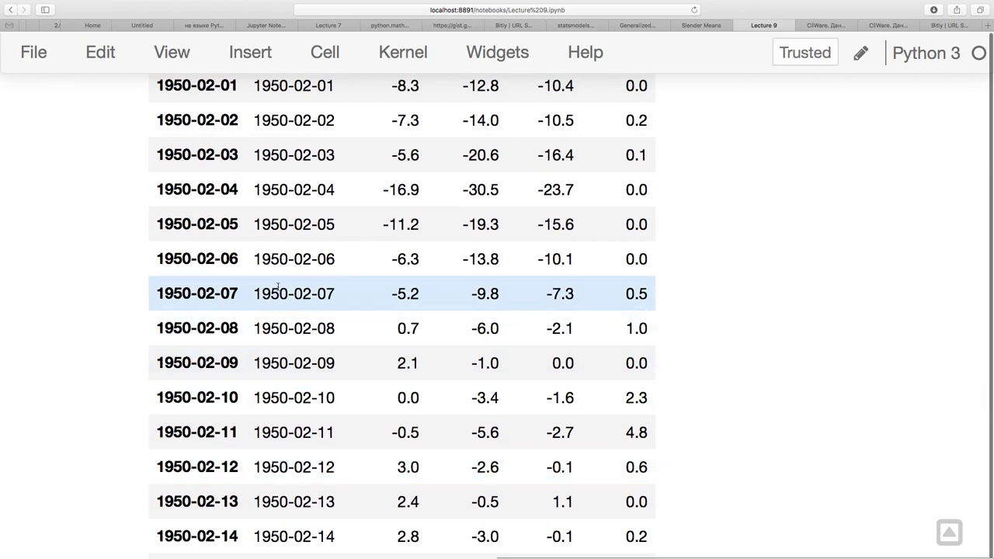
pyautogui.scroll(5, 289, 388)
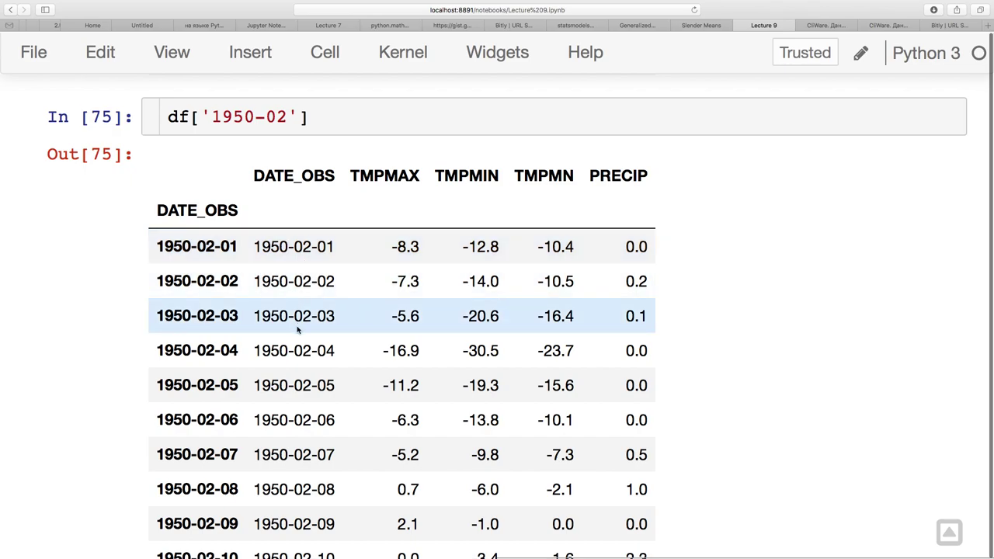
pyautogui.scroll(-2, 298, 330)
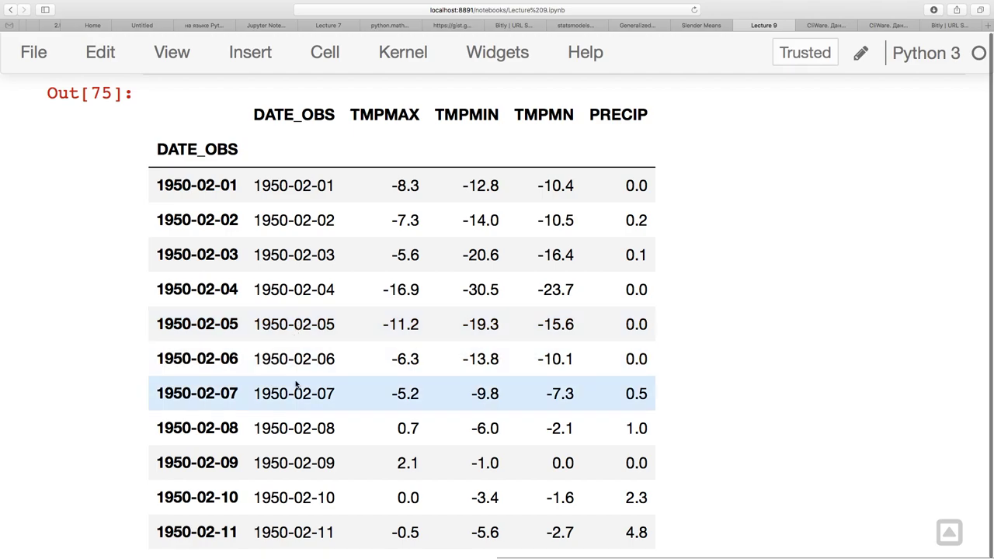
pyautogui.scroll(-15, 295, 378)
pyautogui.scroll(5, 297, 388)
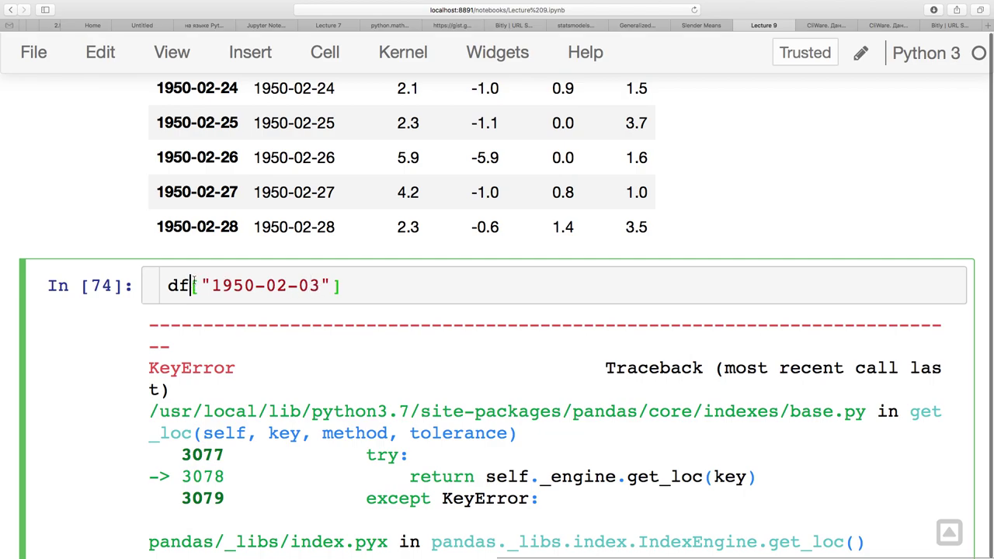
pyautogui.press('Escape')
pyautogui.write('a')
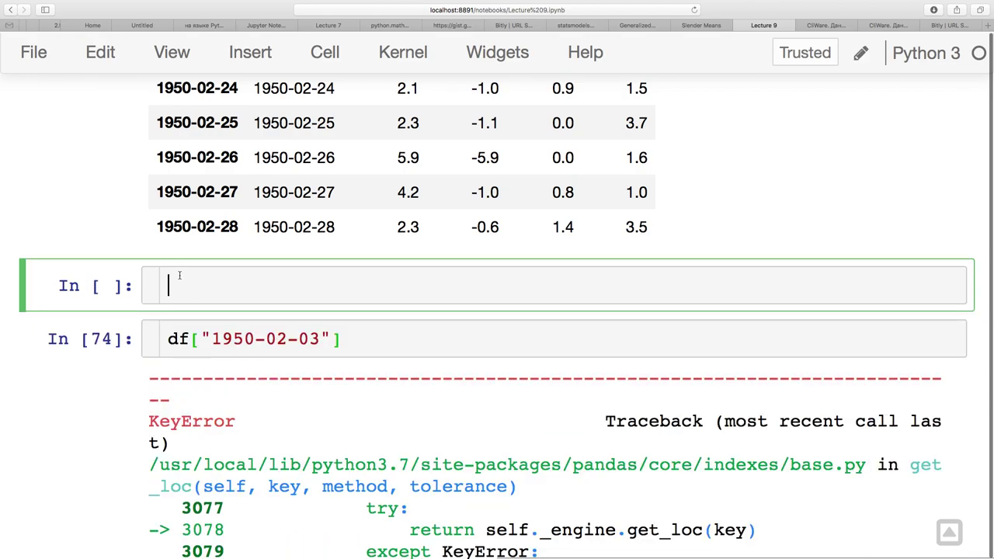
pyautogui.write('df[')
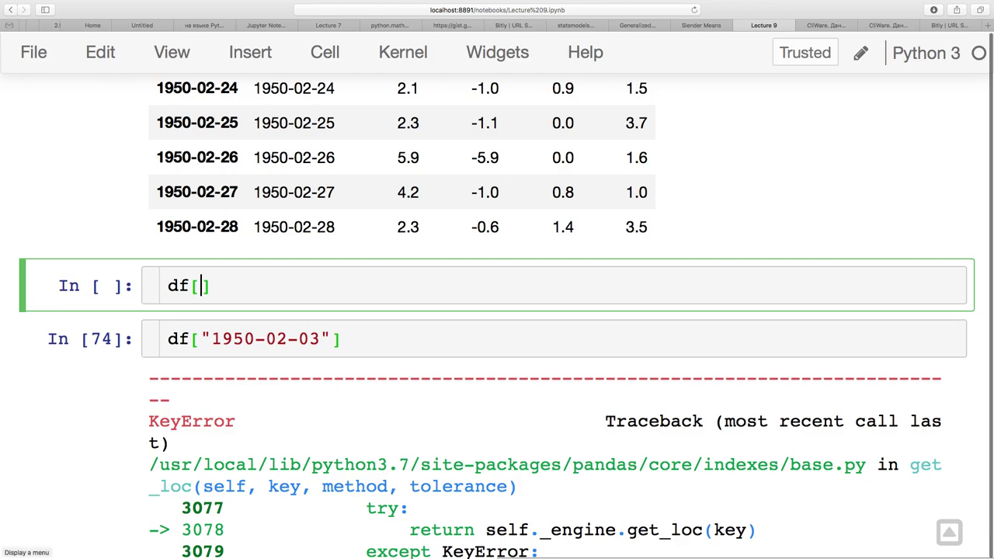
pyautogui.press('Escape')
pyautogui.press('d')
pyautogui.press('d')
# Compare the full-date key "1950-02-03" with the month key '1950-02' and examine the index rows the month key selects.
pyautogui.click(198, 284)
pyautogui.keyDown('shift'); pyautogui.click(330, 285); pyautogui.keyUp('shift')
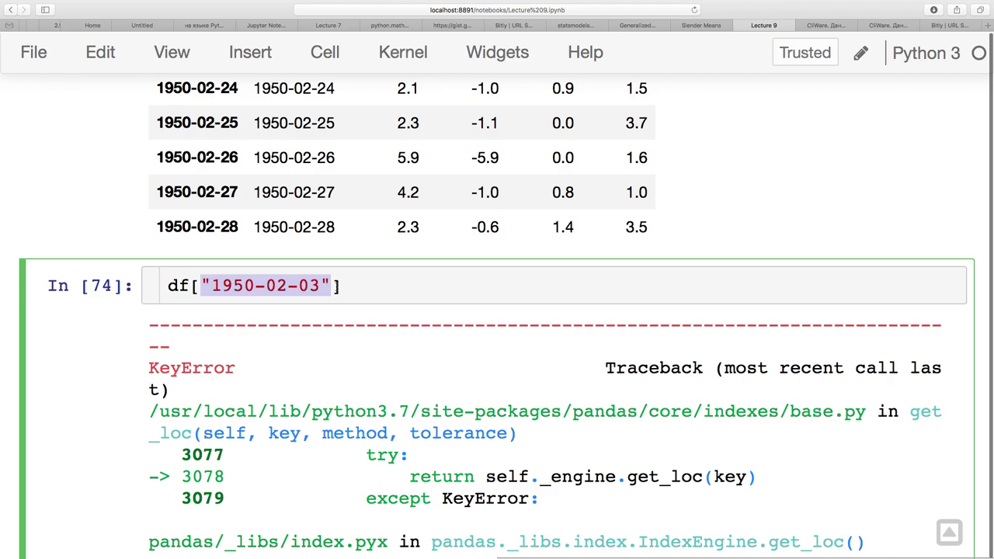
pyautogui.scroll(10, 381, 252)
pyautogui.scroll(3, 381, 252)
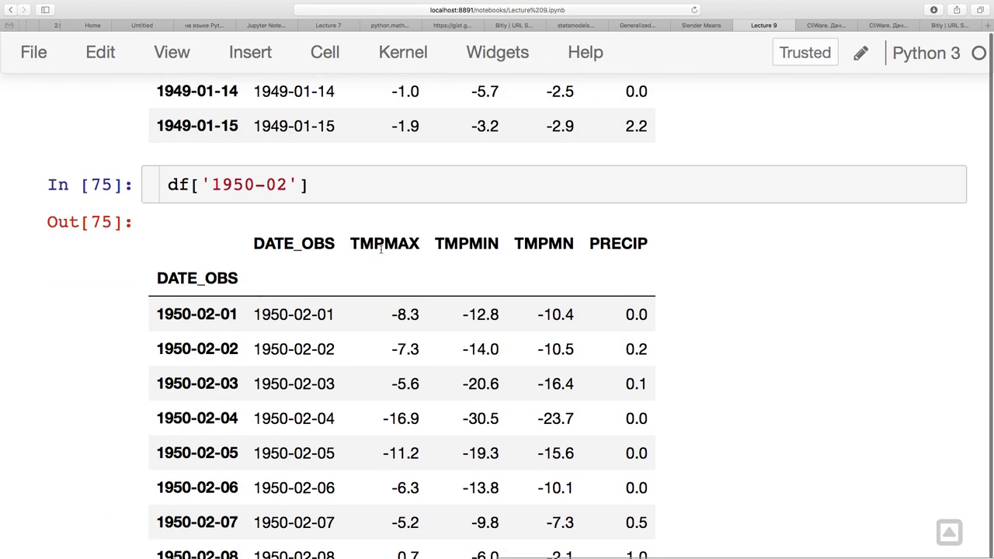
pyautogui.click(318, 187)
pyautogui.moveTo(296, 184)
pyautogui.mouseDown()
pyautogui.moveTo(199, 184)
pyautogui.moveTo(301, 177)
pyautogui.mouseUp()
pyautogui.click(202, 183)
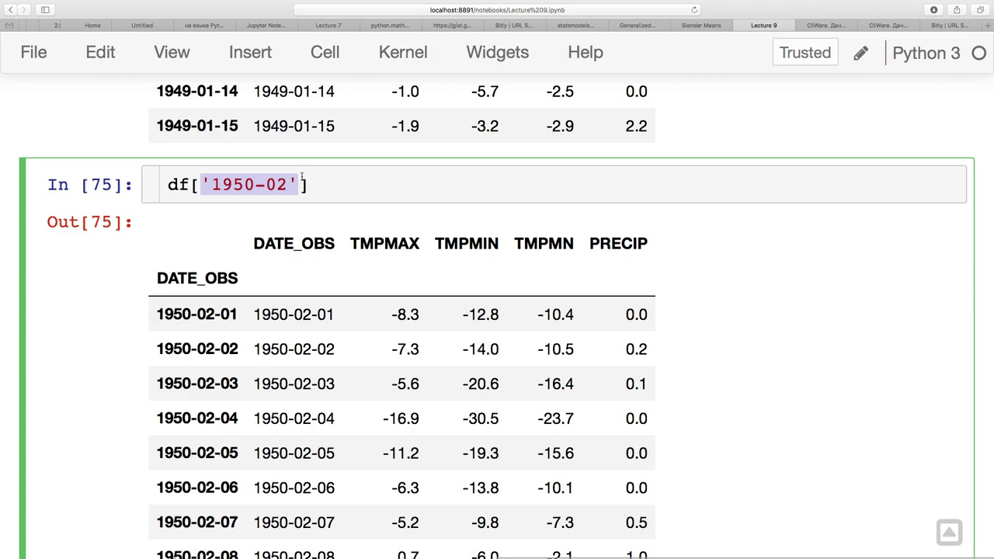
pyautogui.click(301, 178)
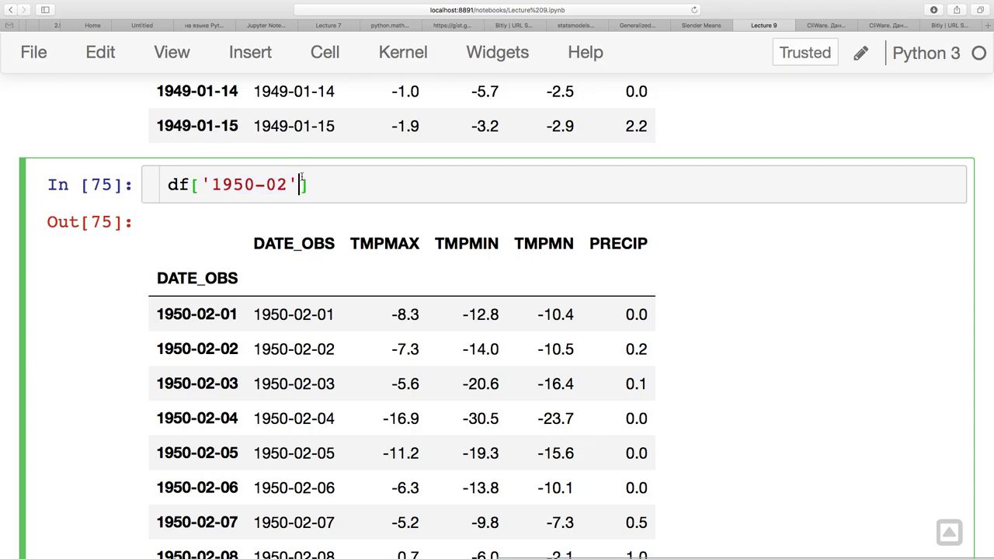
pyautogui.moveTo(300, 183); pyautogui.dragTo(204, 180)
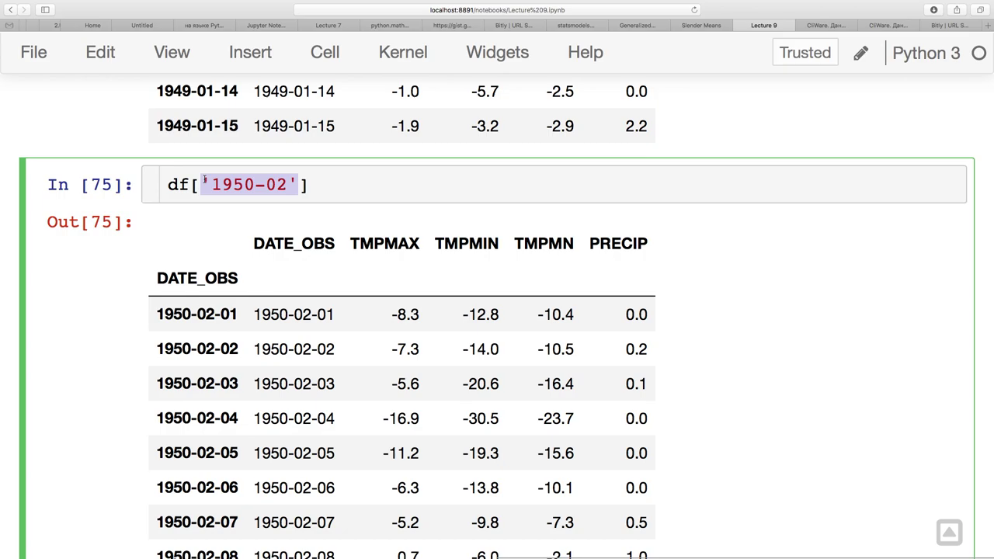
pyautogui.moveTo(199, 183); pyautogui.dragTo(297, 184)
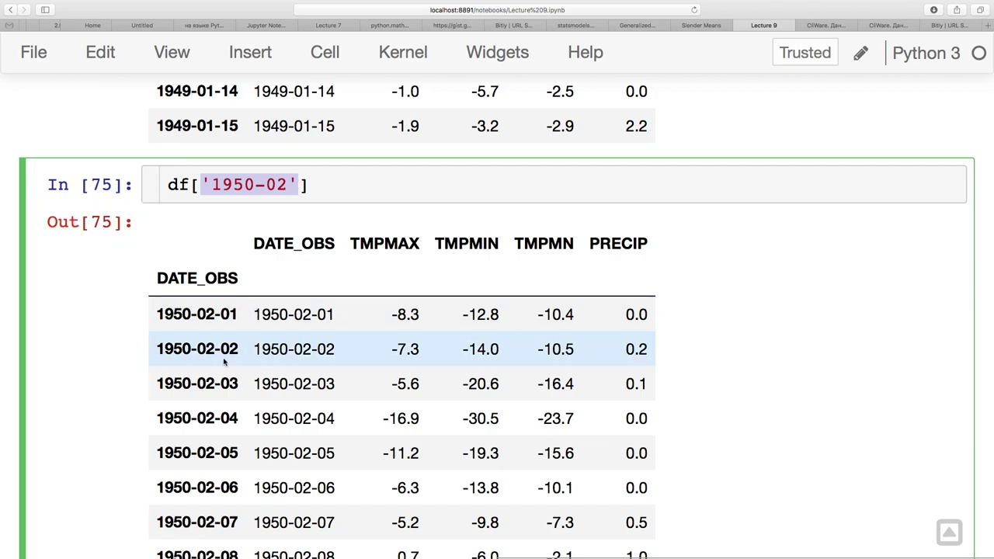
pyautogui.click(277, 185)
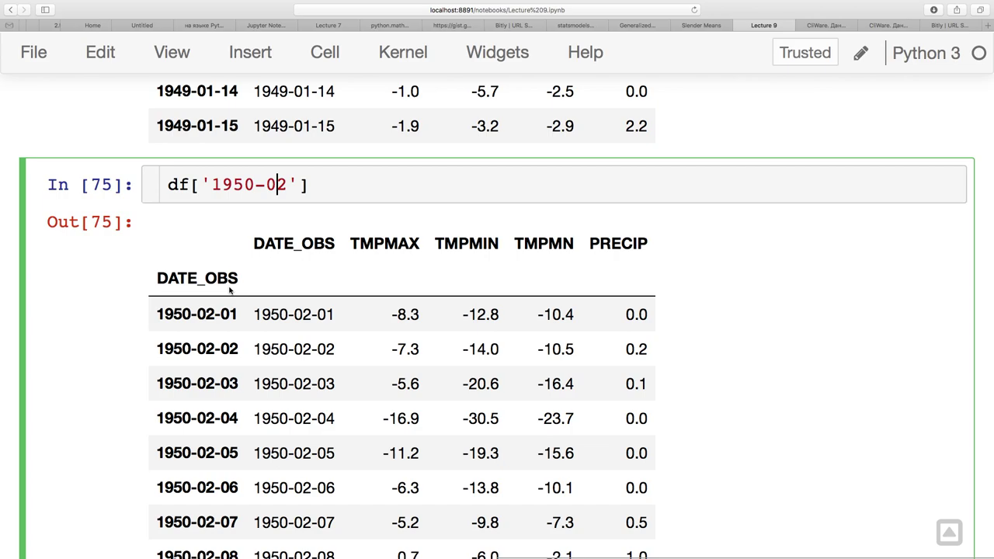
pyautogui.click(201, 184)
pyautogui.moveTo(202, 184); pyautogui.dragTo(299, 184)
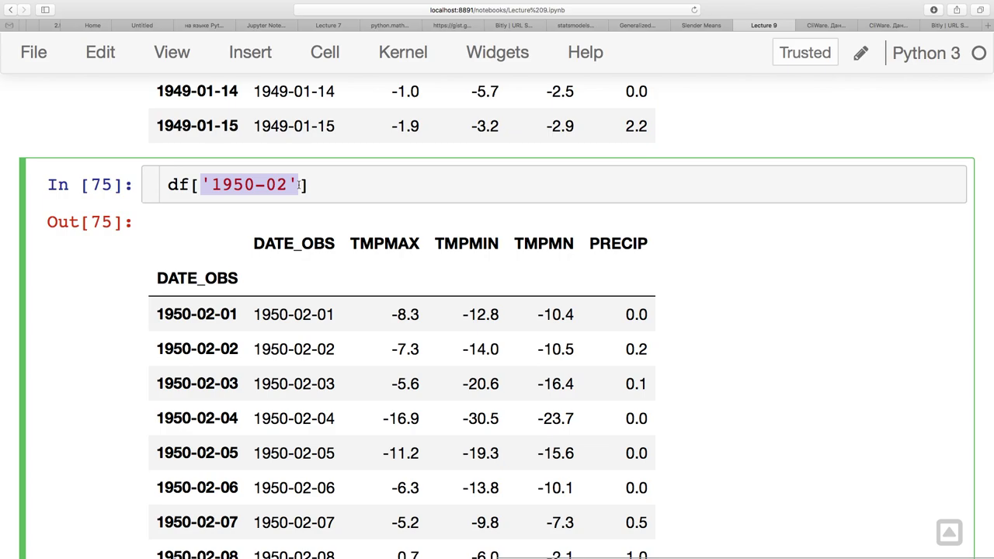
pyautogui.click(299, 184)
pyautogui.click(323, 184)
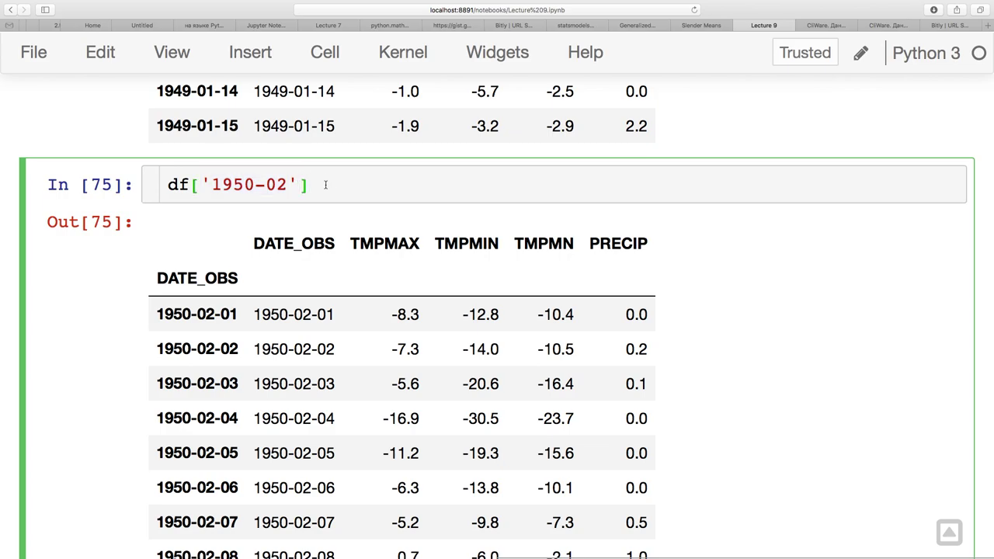
pyautogui.click(265, 179)
pyautogui.click(287, 184)
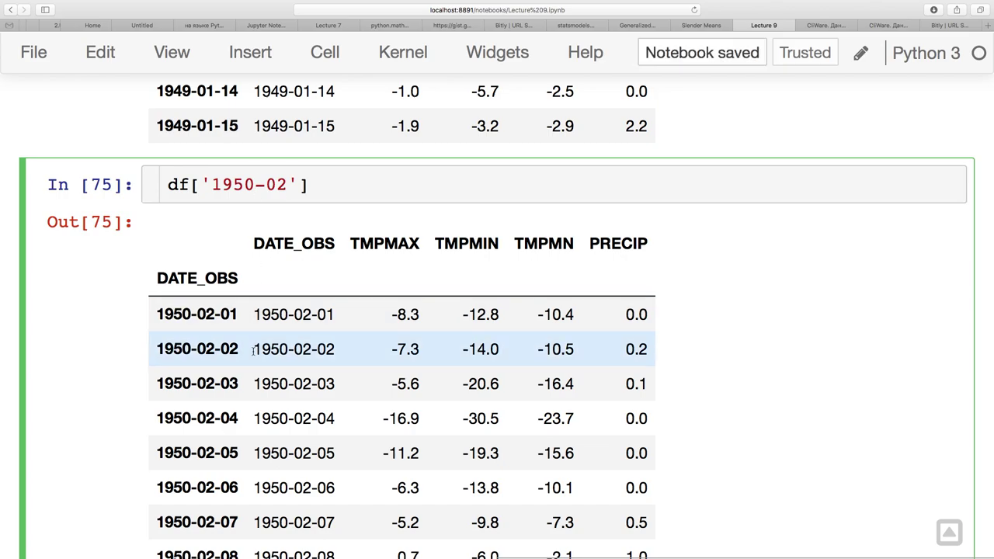
# Change the failing single-day selection to df.loc["1950-02-03"] and run the cell.
pyautogui.scroll(-10, 237, 389)
pyautogui.scroll(-10, 237, 426)
pyautogui.scroll(5, 280, 277)
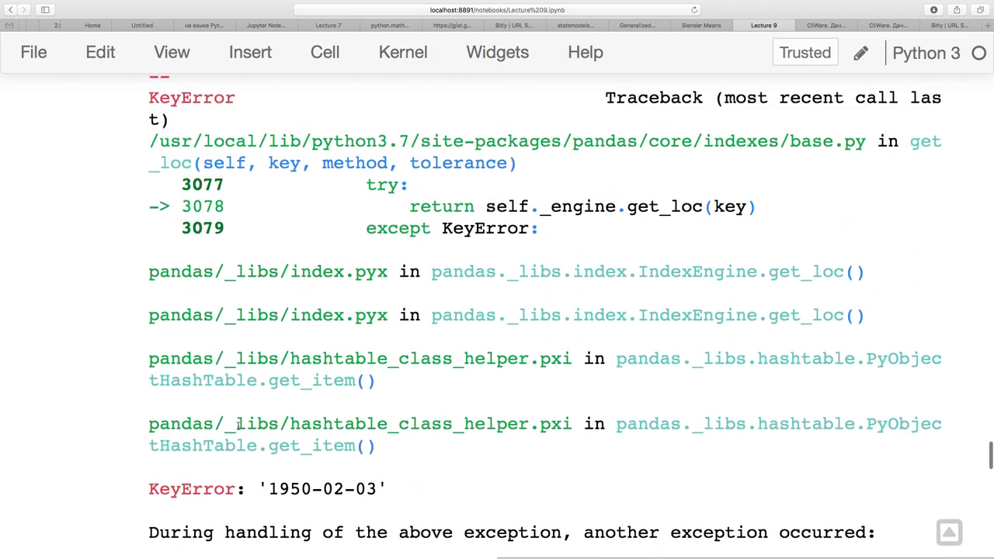
pyautogui.click(280, 277)
pyautogui.press('Left')
pyautogui.press('Left')
pyautogui.press('Left')
pyautogui.press('Left')
pyautogui.press('Left')
pyautogui.press('Left')
pyautogui.press('Left')
pyautogui.press('Left')
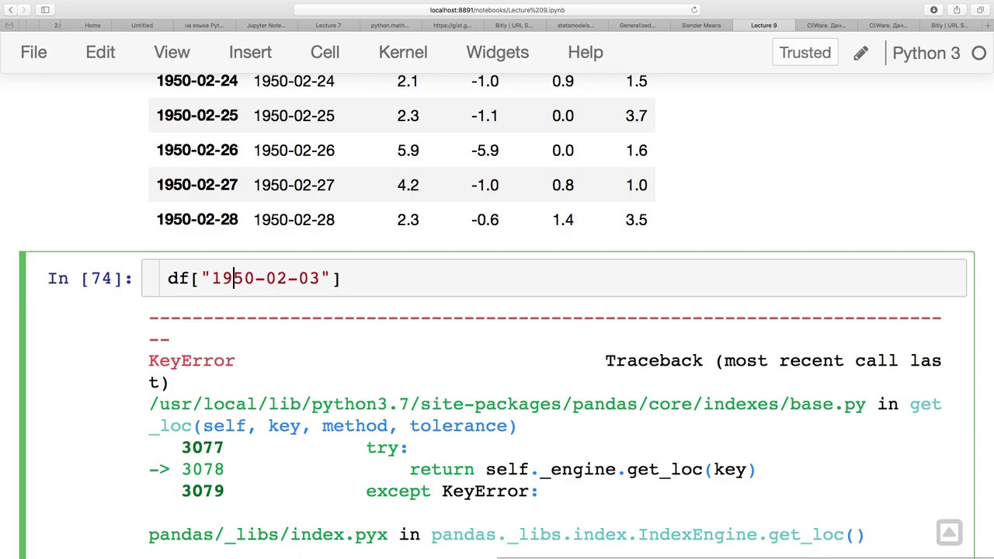
pyautogui.write('.loc')
pyautogui.hotkey('shift', 'Return')
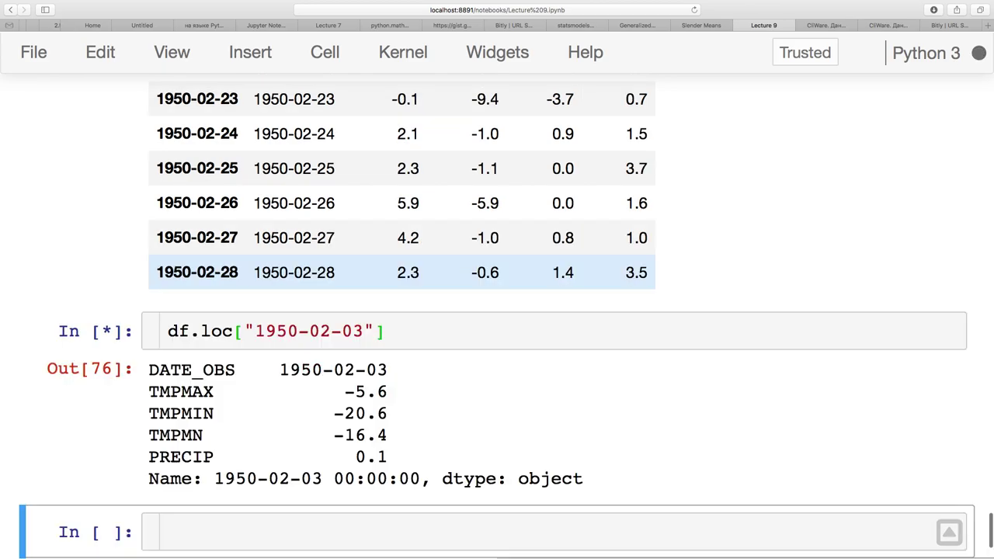
pyautogui.click(266, 330)
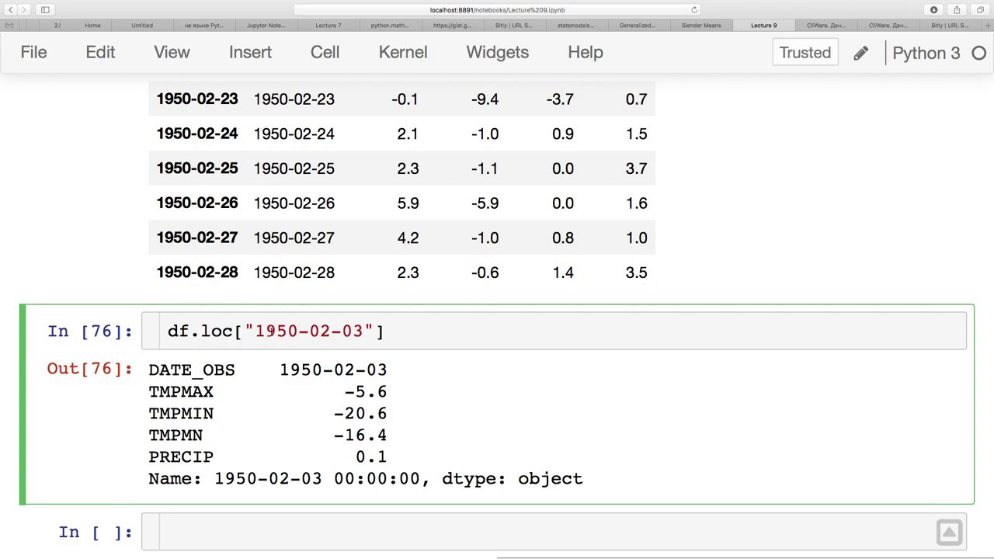
pyautogui.scroll(-1, 281, 458)
pyautogui.click(273, 483)
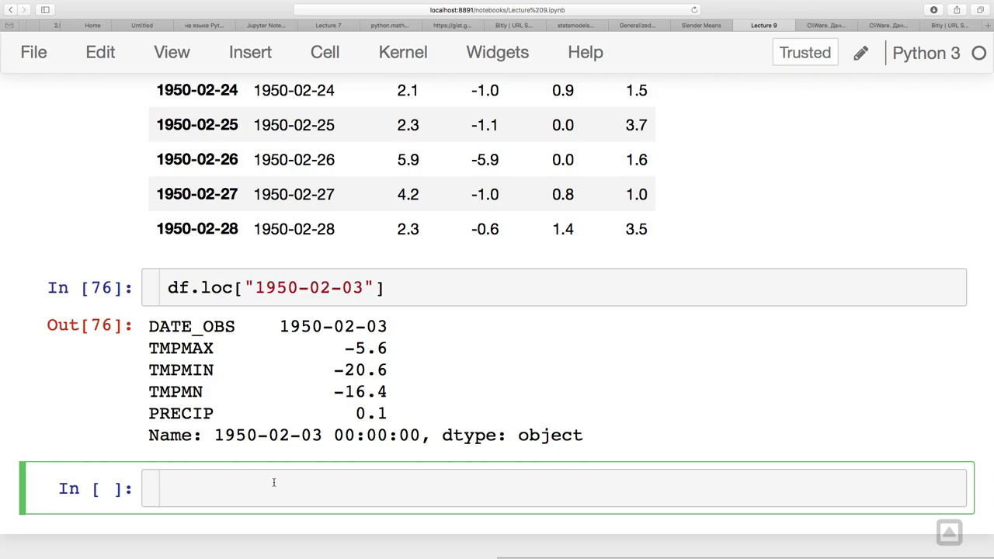
pyautogui.click(196, 287)
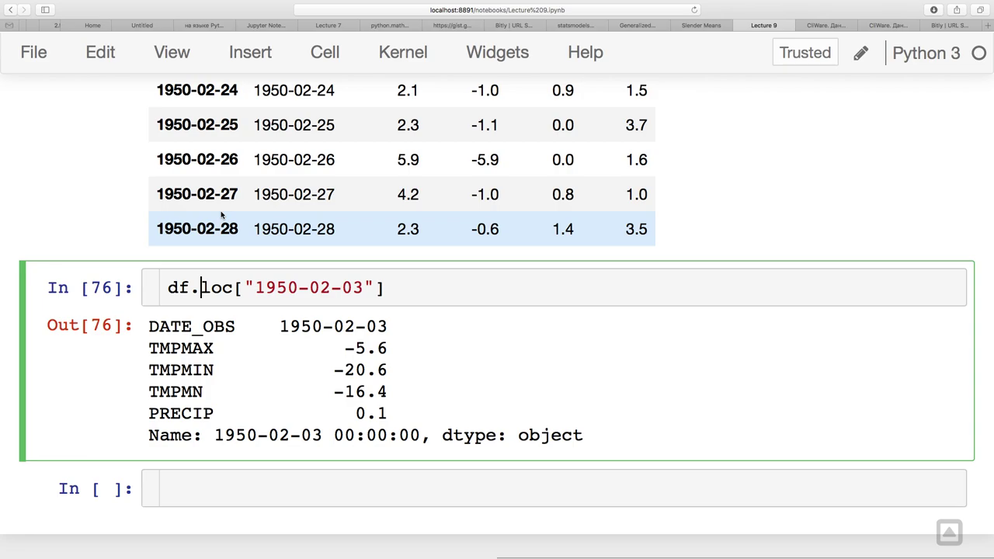
# Enter df in the empty cell below the single-day selection, run it and review the DataFrame's first rows.
pyautogui.click(232, 483)
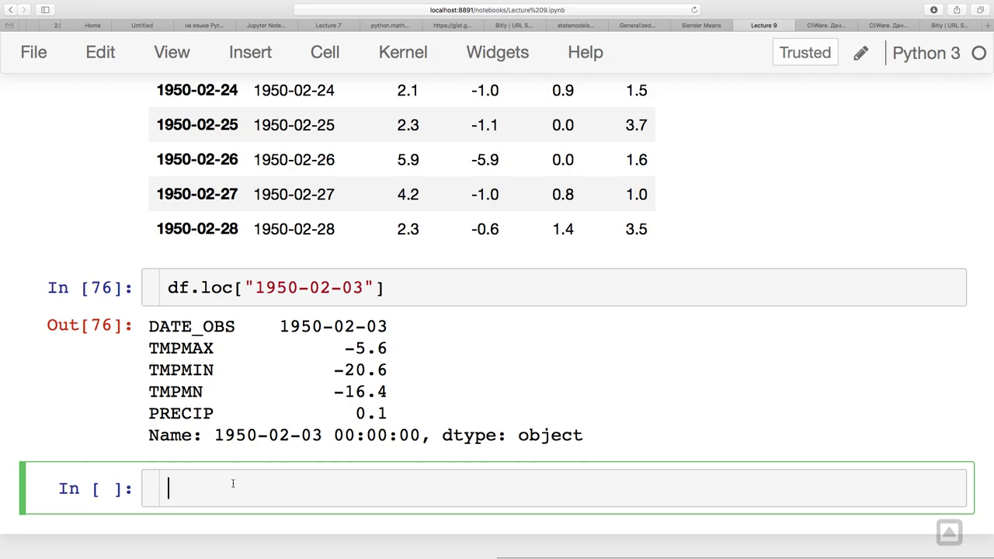
pyautogui.write('df')
pyautogui.hotkey('shift', 'Return')
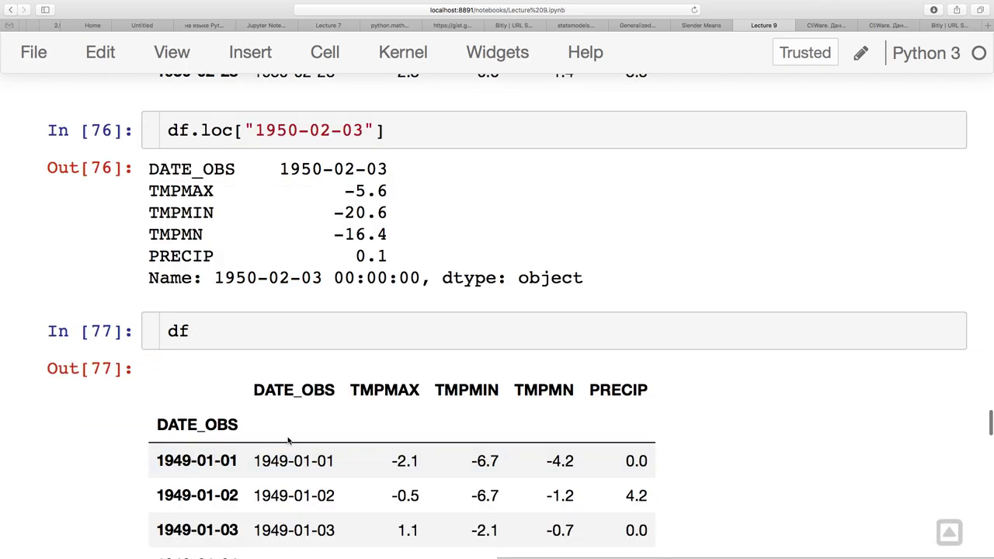
pyautogui.scroll(-1, 348, 393)
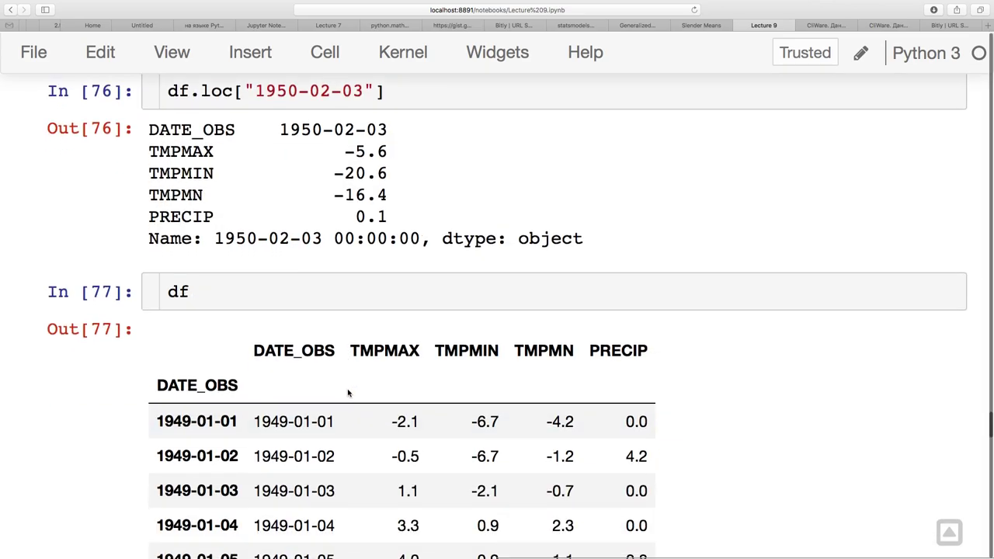
pyautogui.scroll(-1, 347, 393)
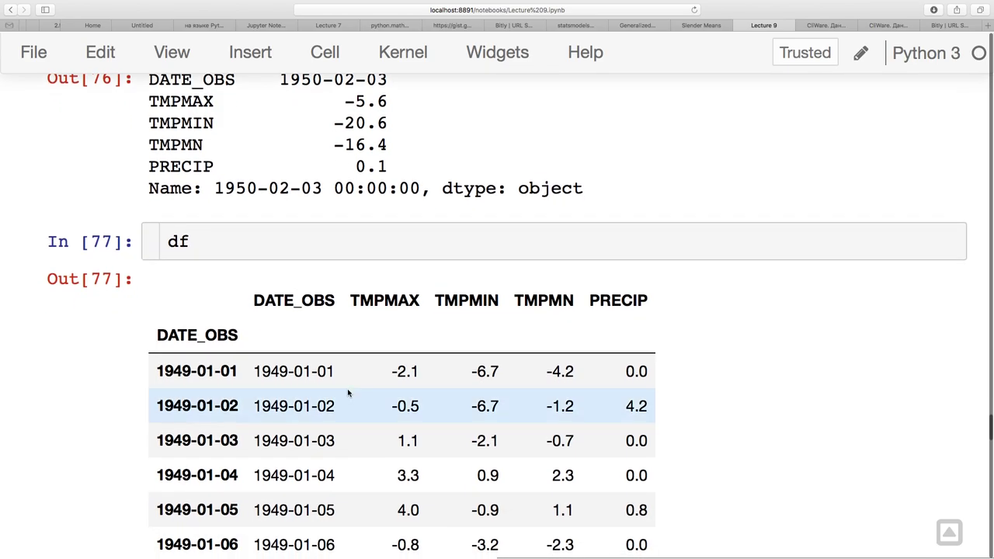
pyautogui.scroll(-1, 349, 400)
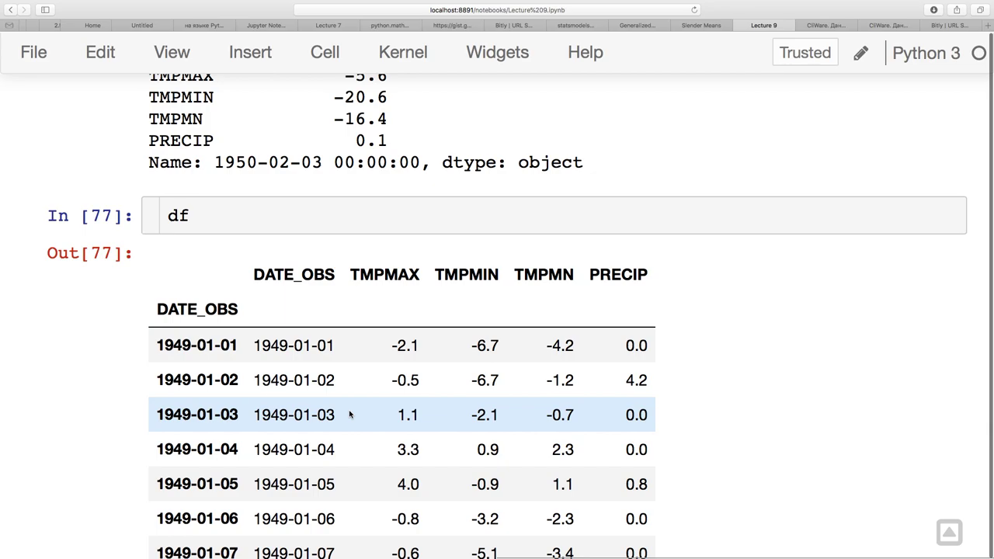
pyautogui.scroll(5, 349, 415)
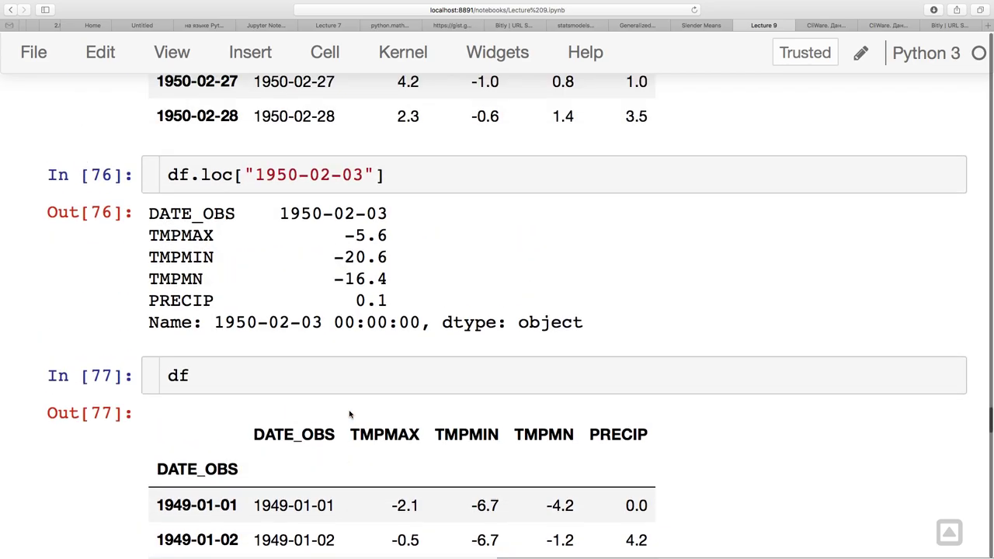
# Look back through the notebook for the cells that load the tables and build df.
pyautogui.click(296, 217)
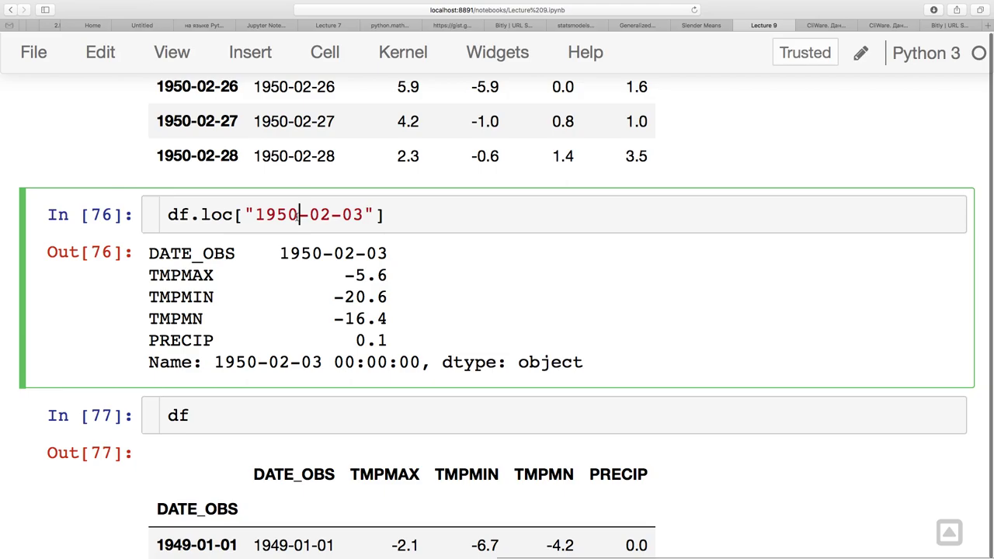
pyautogui.scroll(20, 318, 204)
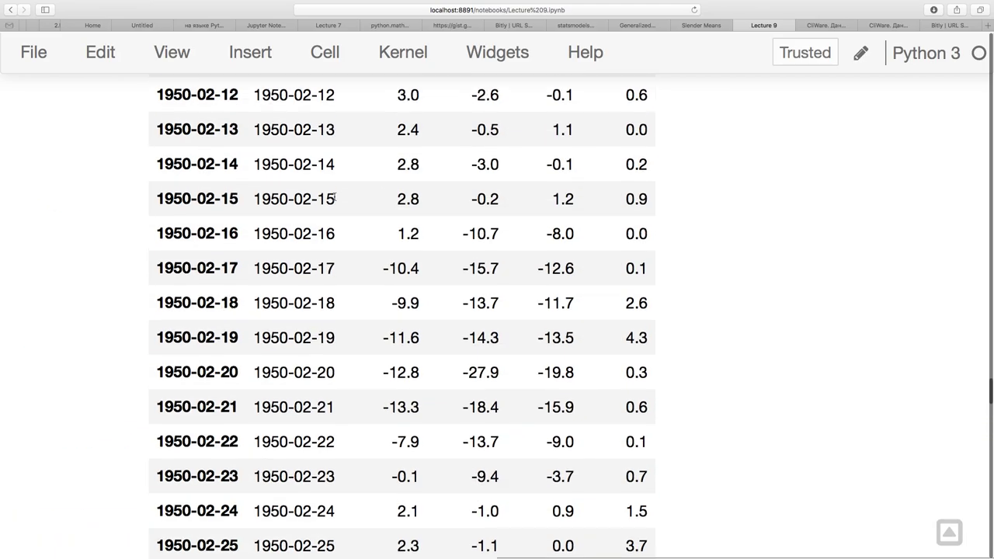
pyautogui.scroll(15, 334, 196)
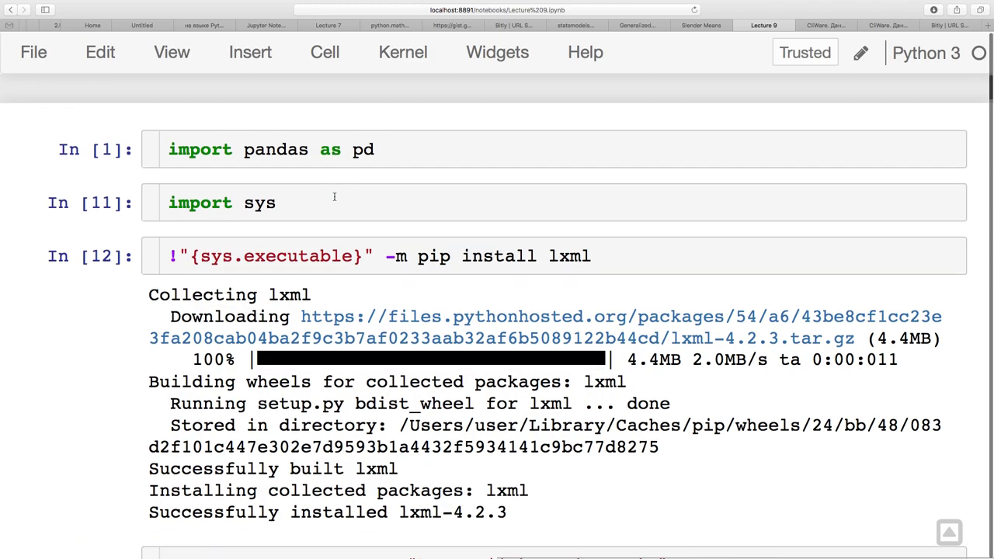
pyautogui.scroll(-10, 295, 318)
pyautogui.scroll(-2, 276, 334)
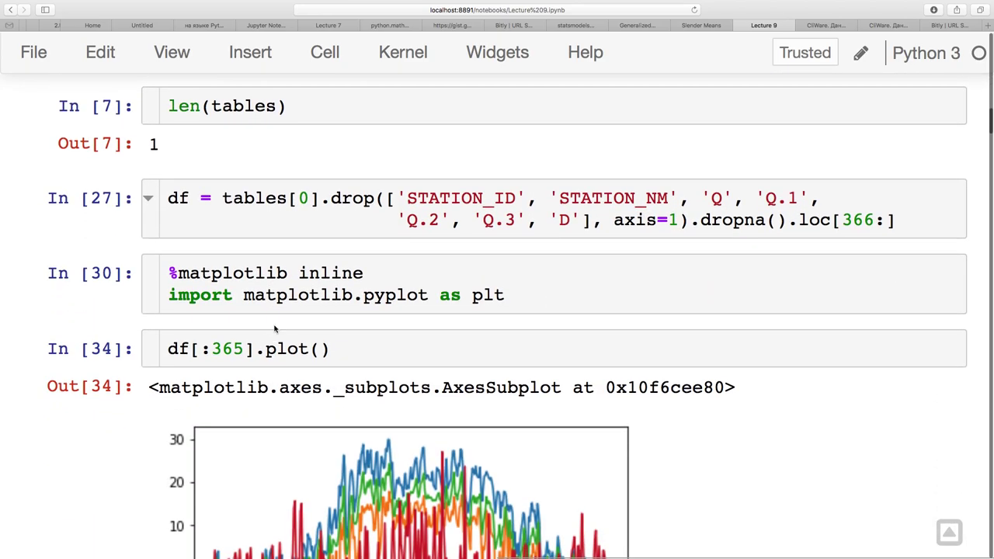
pyautogui.click(299, 217)
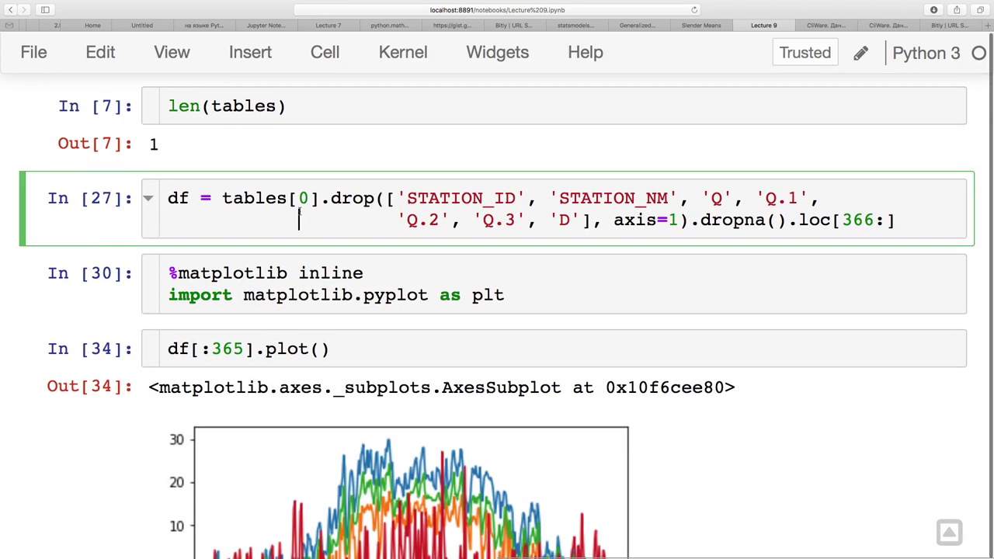
pyautogui.click(299, 211)
pyautogui.scroll(15, 300, 211)
pyautogui.scroll(-4, 388, 260)
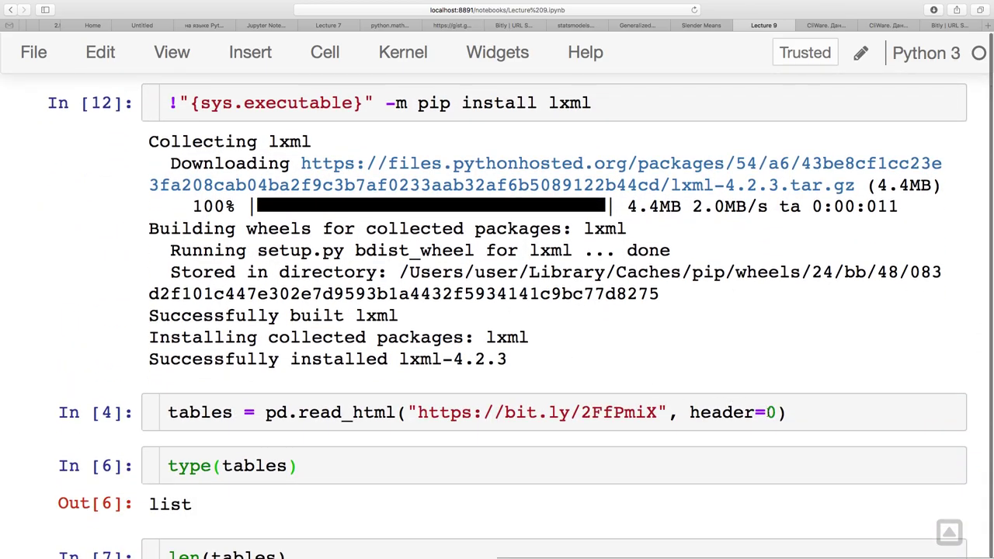
# Show the pd.read_html signature in the cell that loads tables and examine its parameters.
pyautogui.click(768, 412)
pyautogui.hotkey('shift', 'Tab')
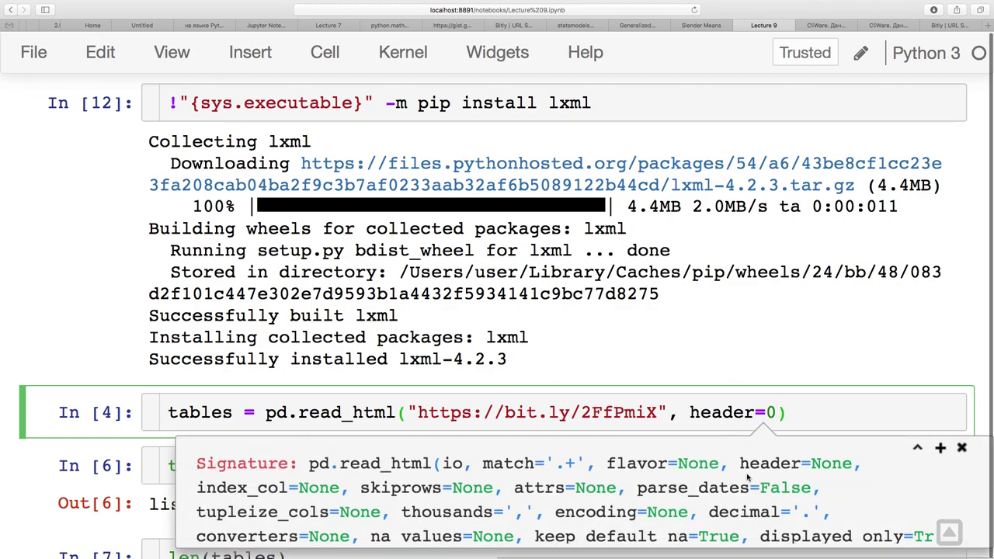
pyautogui.scroll(-1, 748, 477)
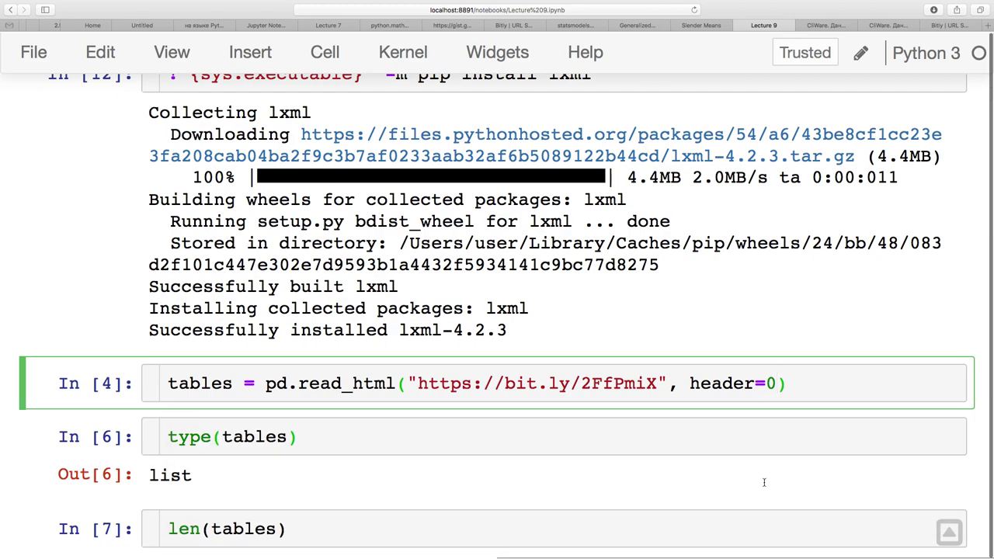
pyautogui.hotkey('shift', 'Tab')
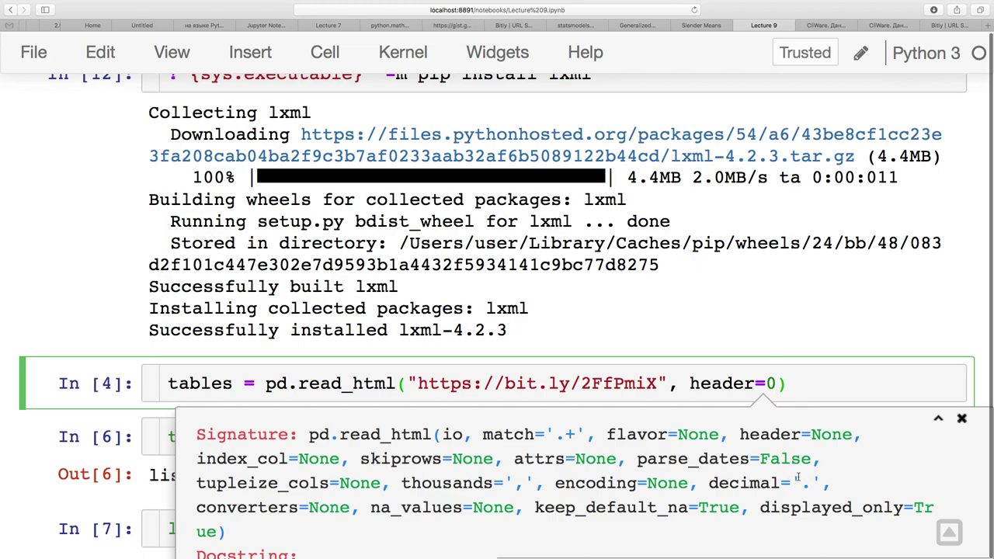
pyautogui.press('Right')
pyautogui.press('Escape')
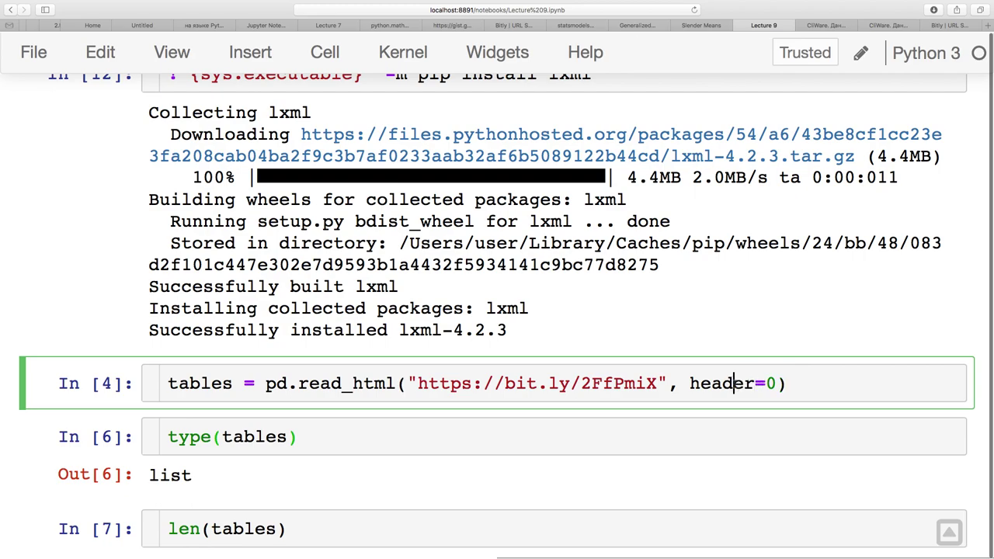
pyautogui.click(689, 383)
pyautogui.click(343, 382)
# Change the df cell at the end of the notebook to df.index.month and run it.
pyautogui.scroll(-20, 398, 460)
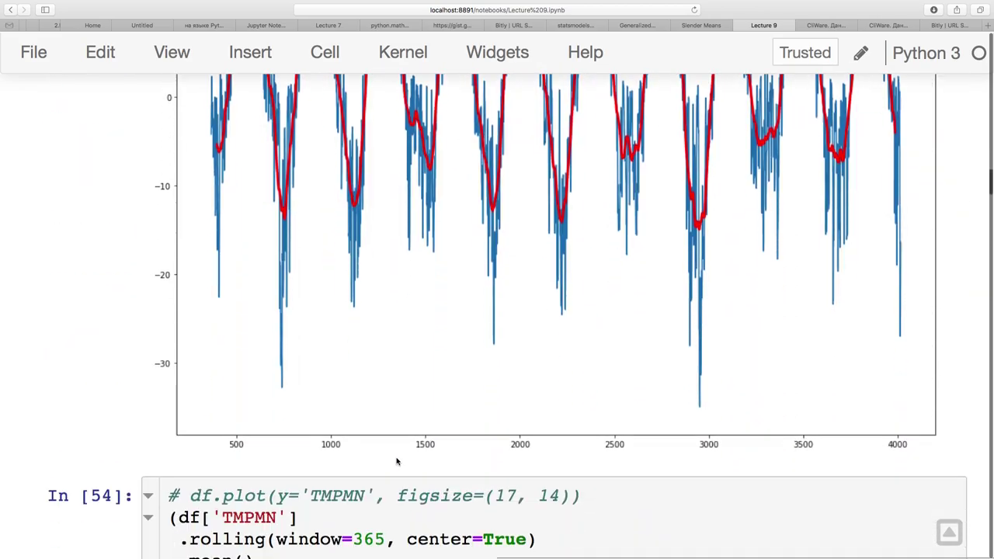
pyautogui.scroll(-20, 396, 461)
pyautogui.scroll(-20, 396, 461)
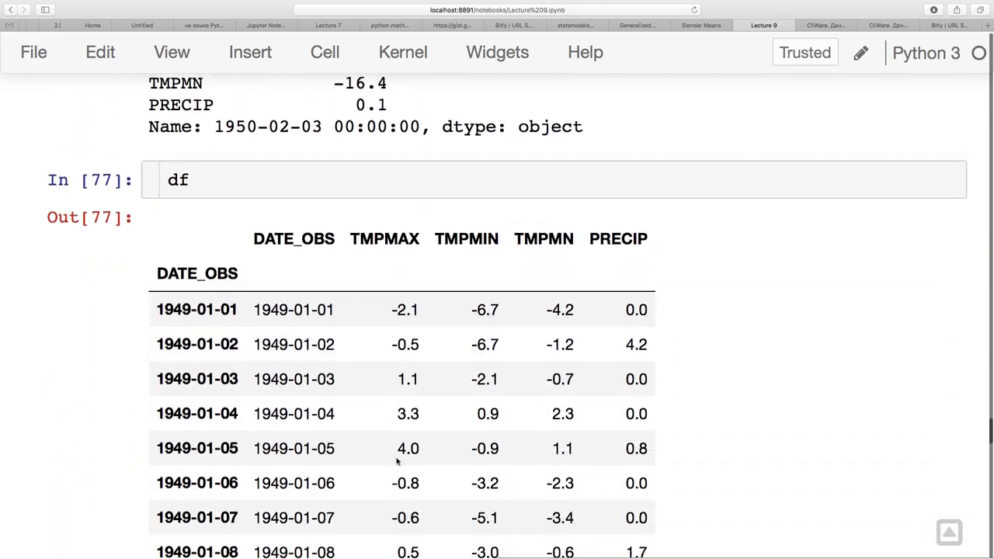
pyautogui.scroll(-5, 396, 461)
pyautogui.scroll(6, 373, 398)
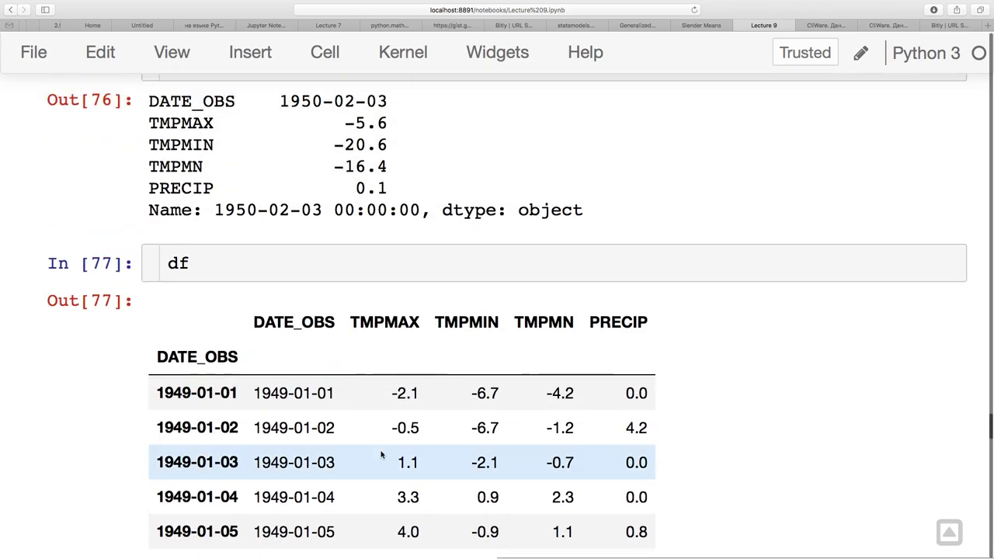
pyautogui.click(223, 272)
pyautogui.scroll(-1, 247, 419)
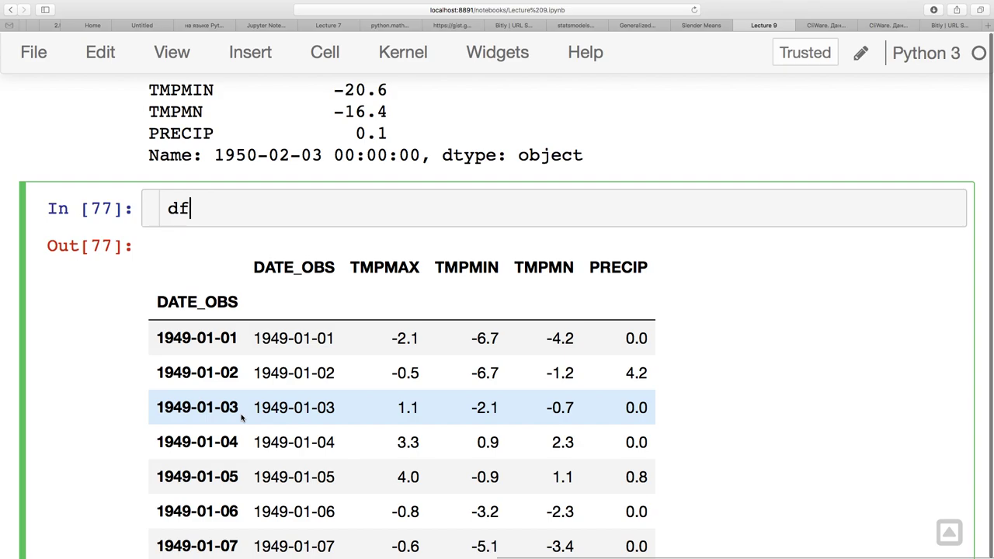
pyautogui.write('.index')
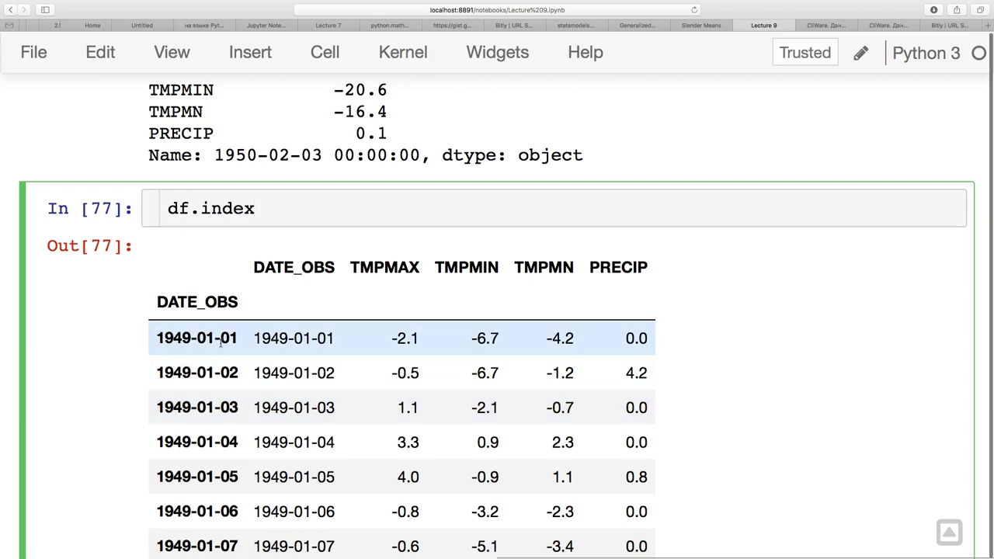
pyautogui.write('.mon')
pyautogui.press('Tab')
pyautogui.press('Return')
pyautogui.hotkey('shift', 'Return')
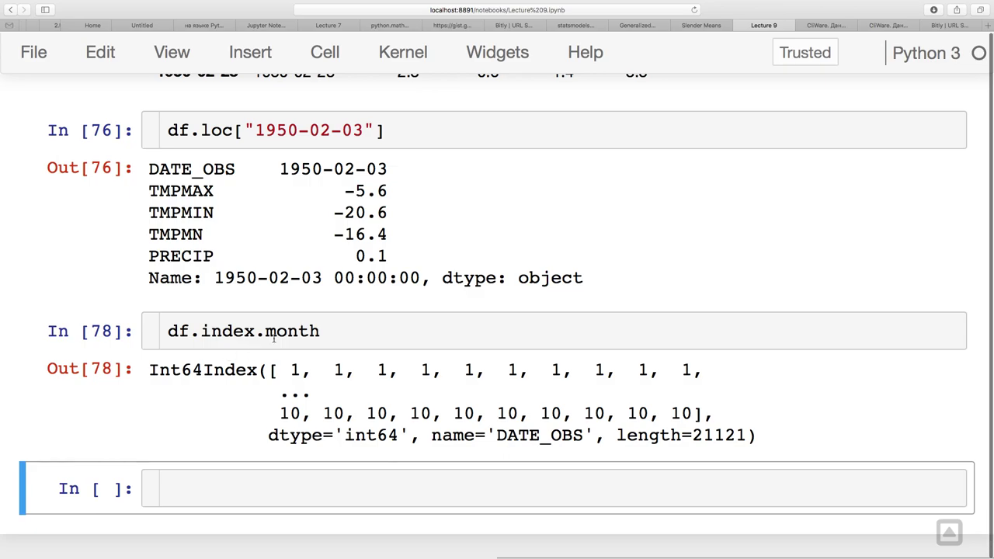
# Change the month expression to df.index.month_name and run it, then add the call parentheses and rerun it.
pyautogui.press('Up')
pyautogui.press('Return')
pyautogui.write('_name')
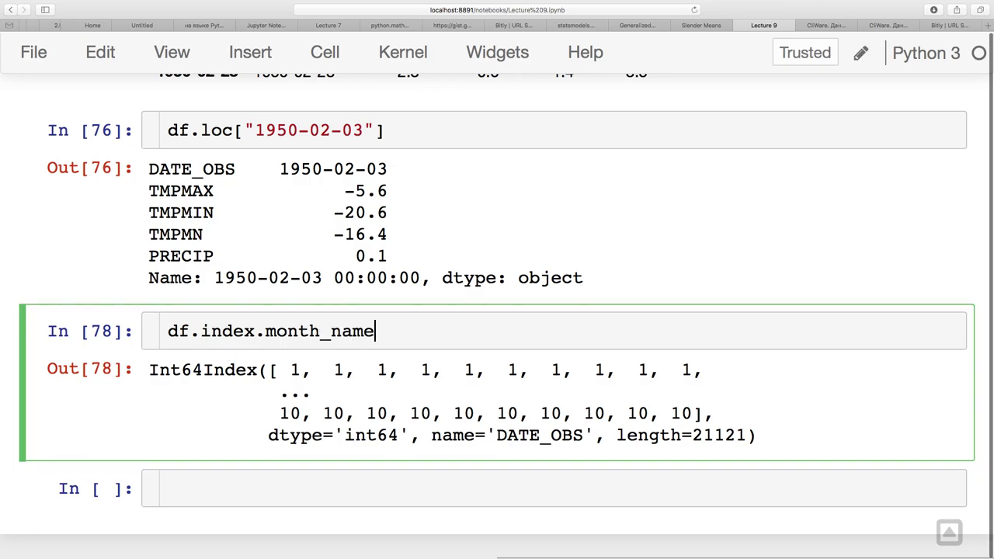
pyautogui.hotkey('shift', 'Return')
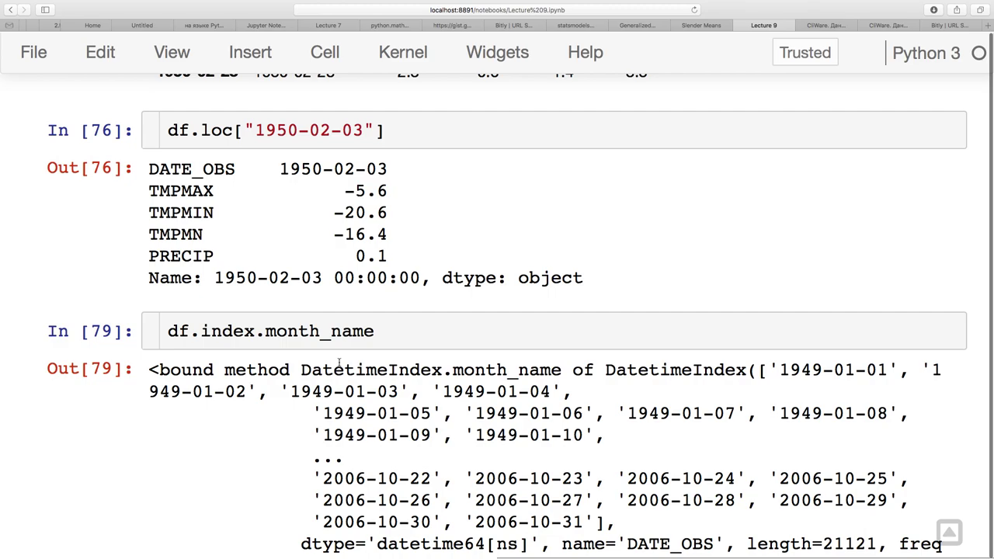
pyautogui.click(403, 332)
pyautogui.write('()')
pyautogui.hotkey('shift', 'Return')
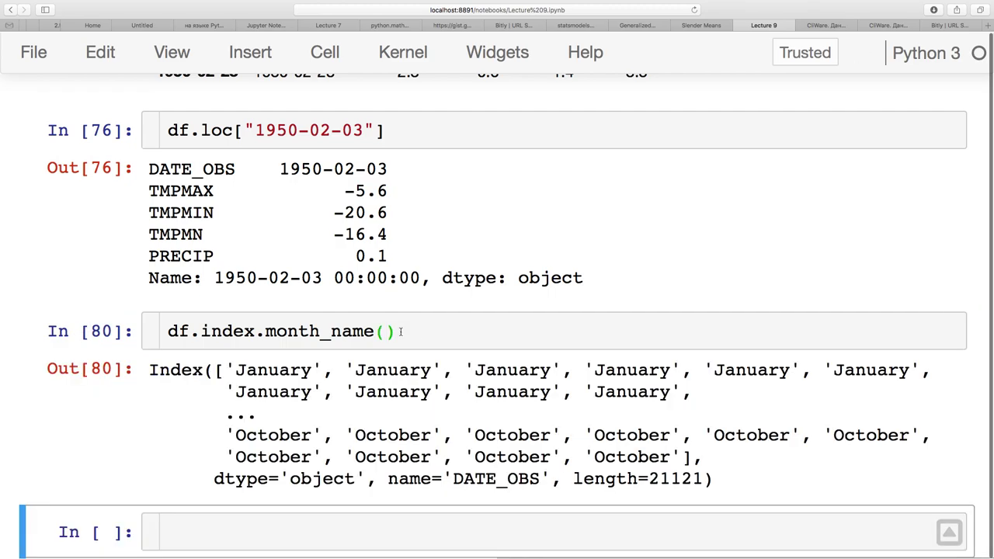
# Reduce the month-name expression to df.index and run it, then restore it to df.index.month and rerun it.
pyautogui.moveTo(398, 331); pyautogui.dragTo(265, 331)
pyautogui.press('BackSpace')
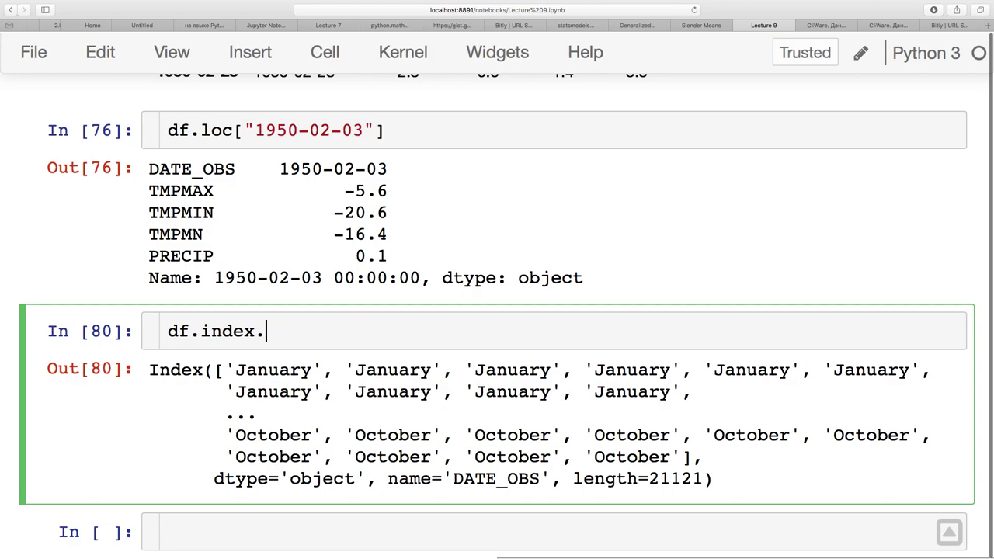
pyautogui.press('BackSpace')
pyautogui.hotkey('shift', 'Return')
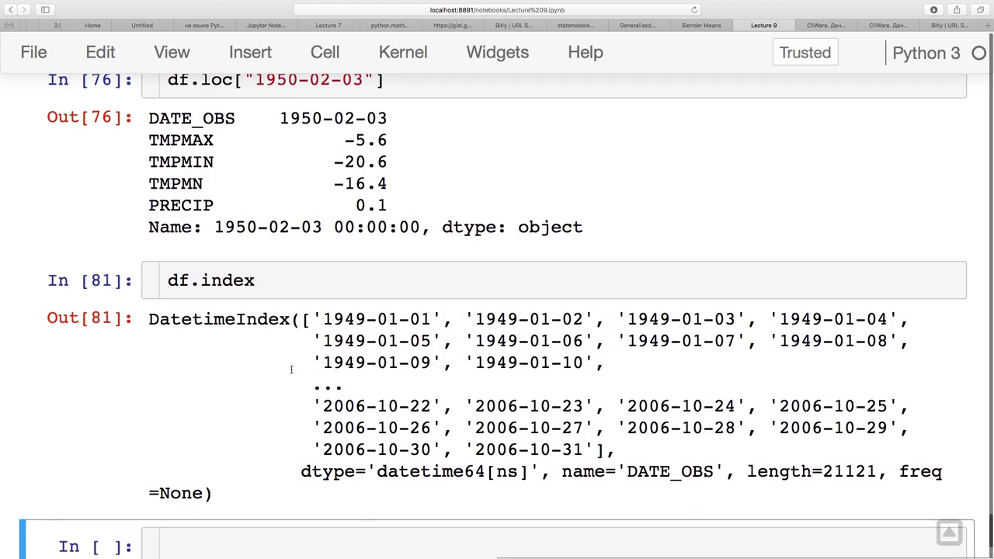
pyautogui.click(299, 281)
pyautogui.write('.mon')
pyautogui.press('Tab')
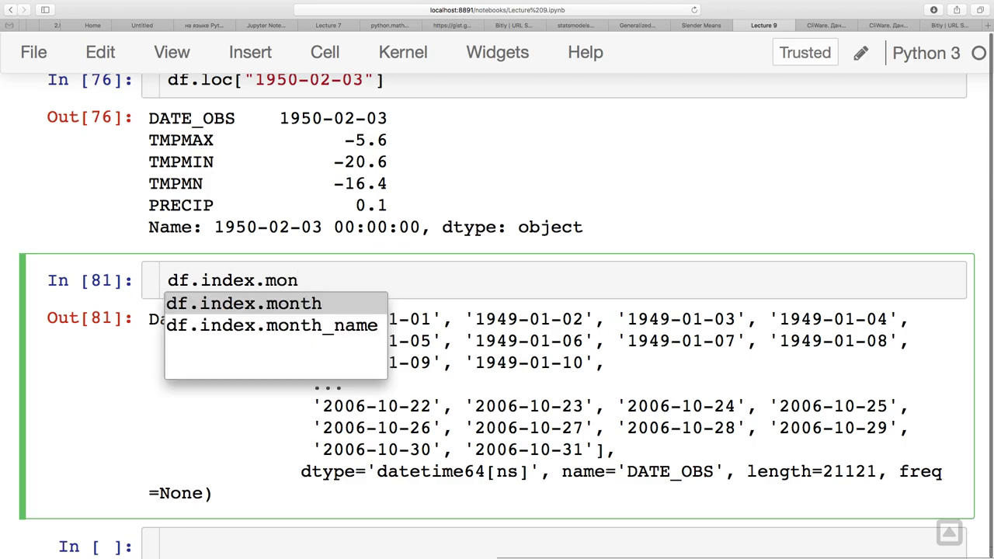
pyautogui.press('Return')
pyautogui.hotkey('shift', 'Return')
# Enter df.index.year in the empty cell below the month expression and run it.
pyautogui.click(255, 483)
pyautogui.write('df.in')
pyautogui.press('Tab')
pyautogui.press('Return')
pyautogui.write('.')
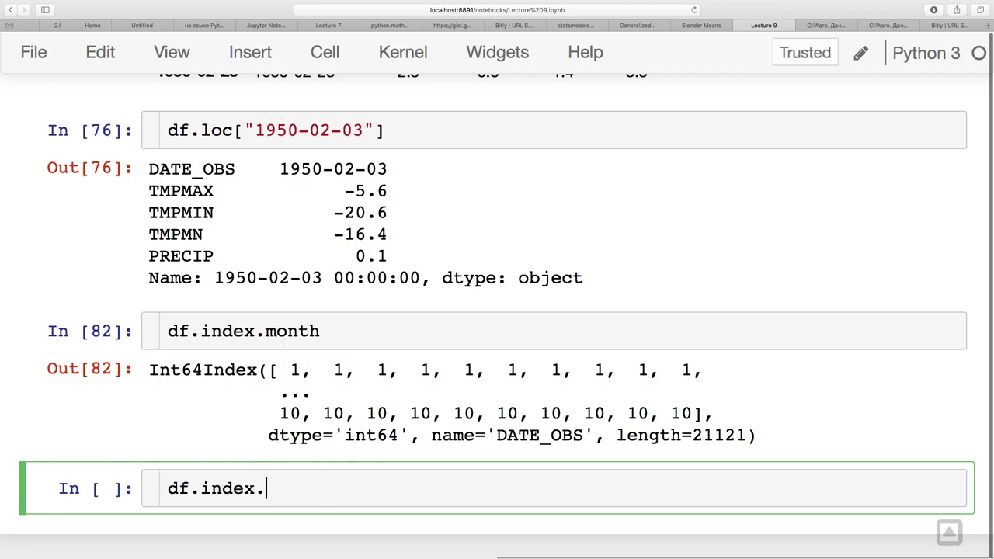
pyautogui.write('year')
pyautogui.hotkey('shift', 'Return')
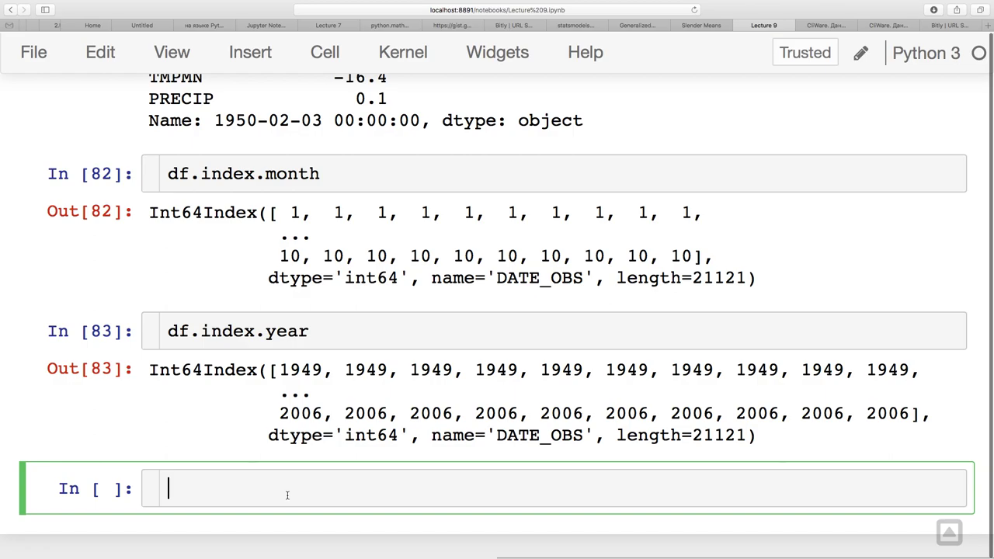
# Enter df.index.day in the empty cell below the year expression and run it.
pyautogui.write('df.in')
pyautogui.press('Tab')
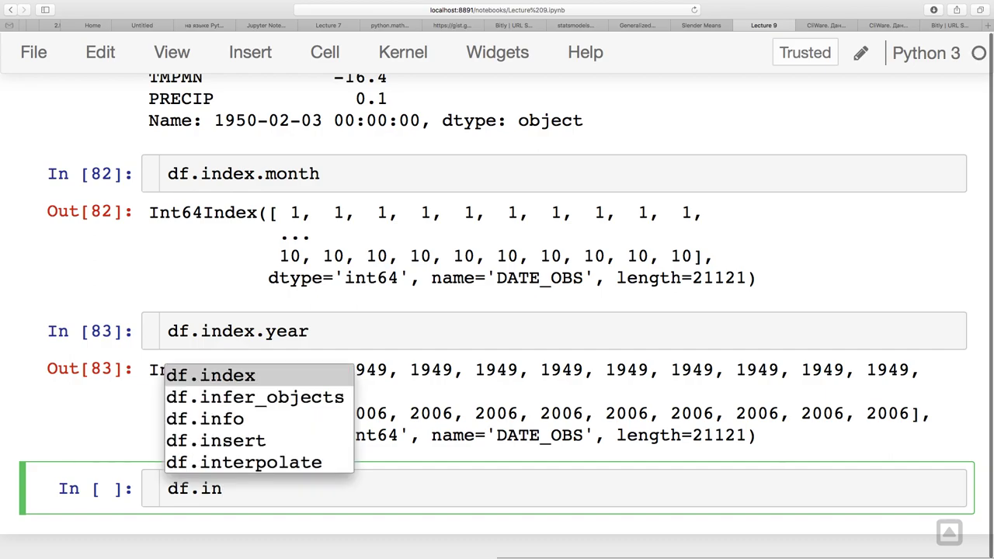
pyautogui.press('Return')
pyautogui.write('d')
pyautogui.press('BackSpace')
pyautogui.write('.da')
pyautogui.press('Tab')
pyautogui.press('Return')
pyautogui.press('BackSpace')
pyautogui.press('BackSpace')
pyautogui.write('y')
pyautogui.hotkey('shift', 'Return')
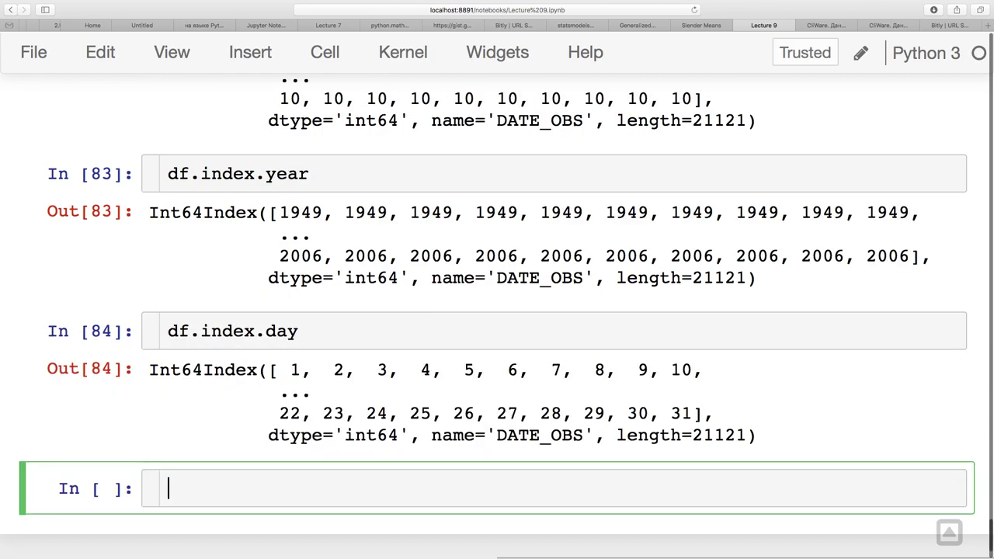
# Review the month, year and day outputs, then enter df in the empty last cell and run it.
pyautogui.scroll(3, 318, 342)
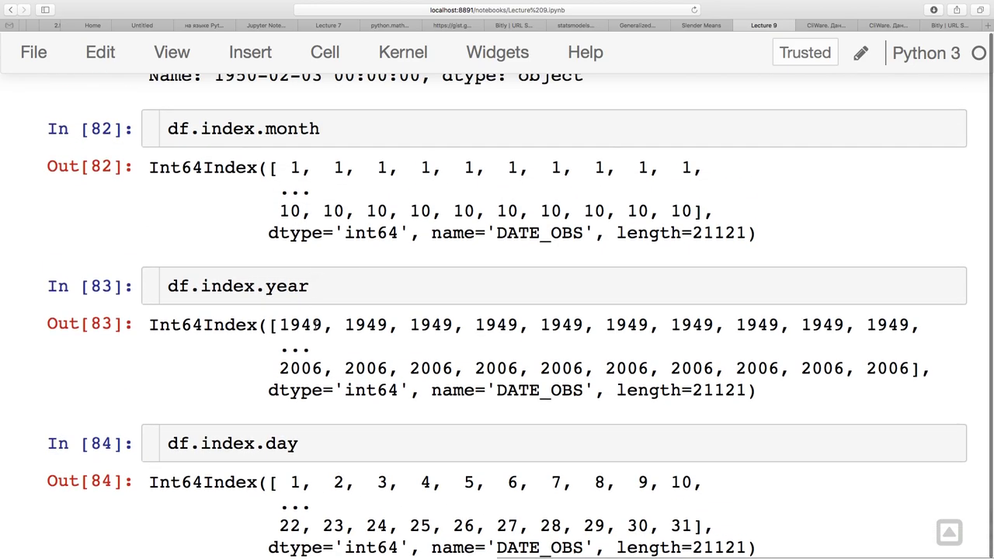
pyautogui.scroll(-4, 316, 427)
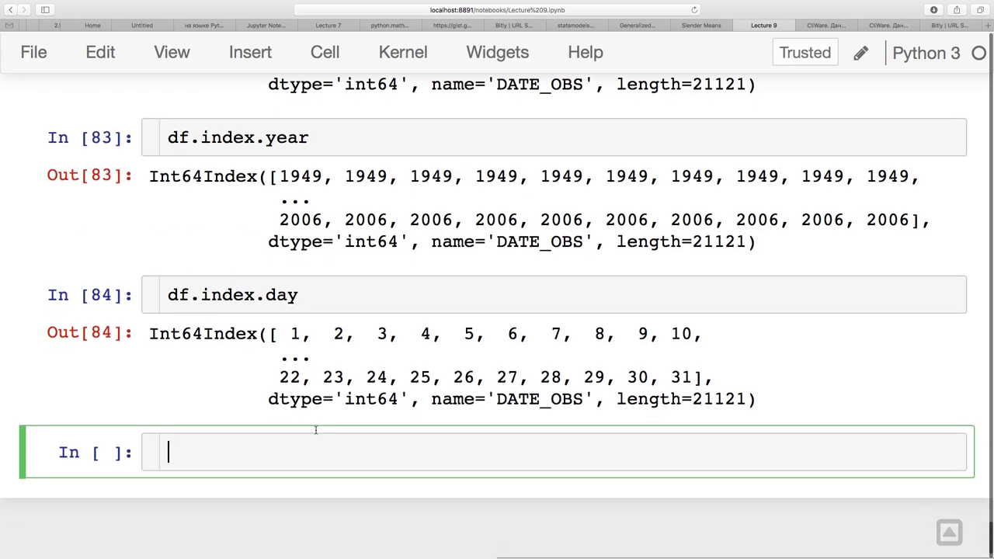
pyautogui.write('df')
pyautogui.hotkey('shift', 'Return')
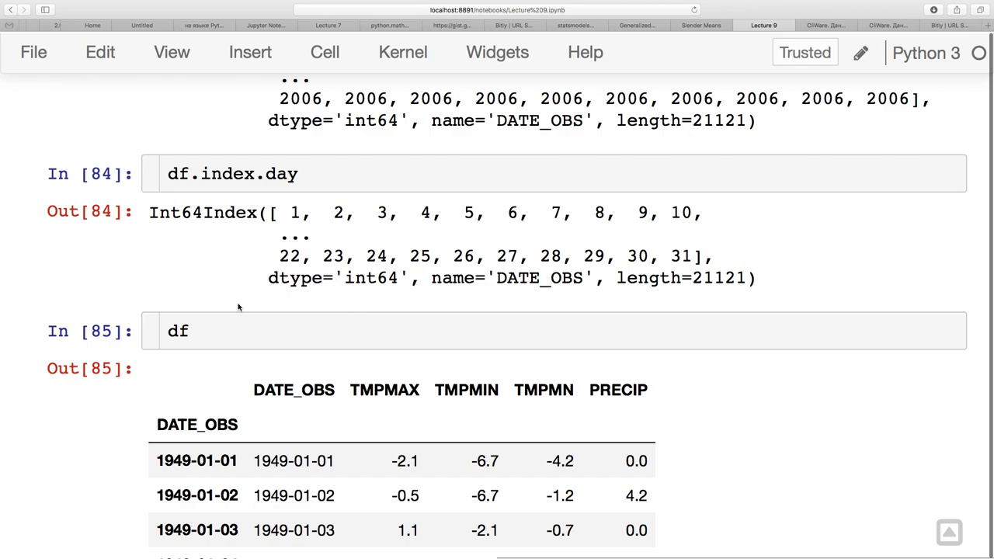
# Extend the df expression in the last cell to df.groupby(by=[df.index.year, df.index.month]).
pyautogui.click(239, 326)
pyautogui.write('.')
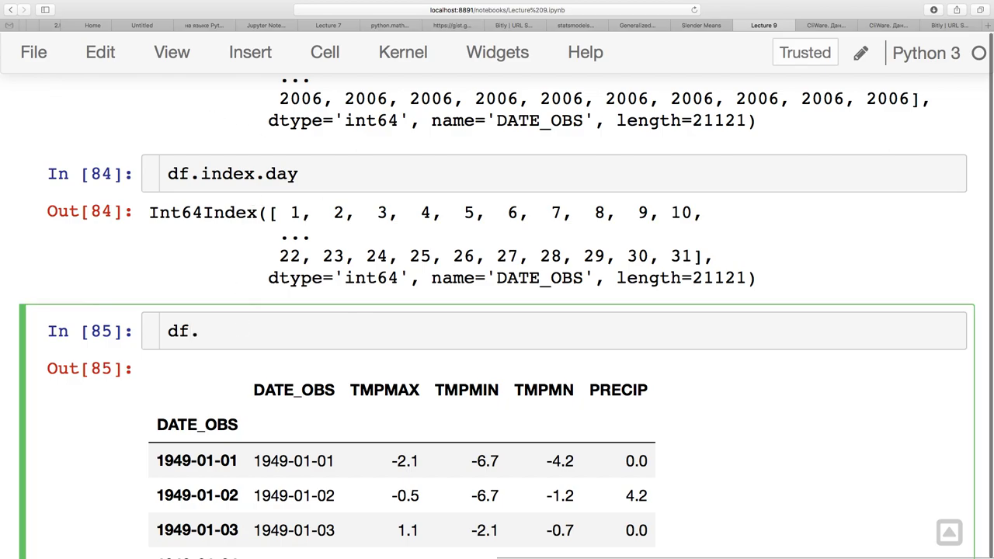
pyautogui.write('groupby(')
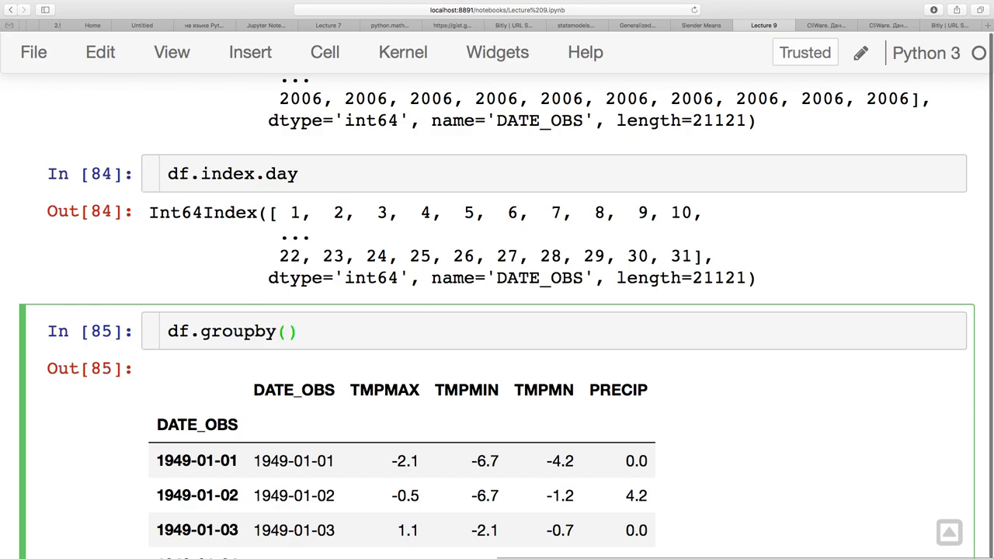
pyautogui.write("by=['")
pyautogui.press('BackSpace')
pyautogui.write('df.')
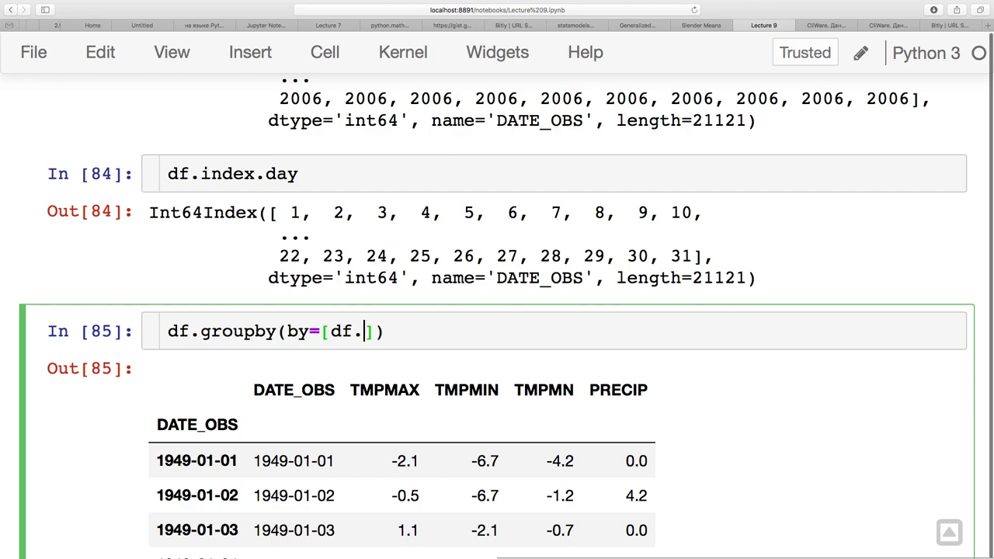
pyautogui.write('index.')
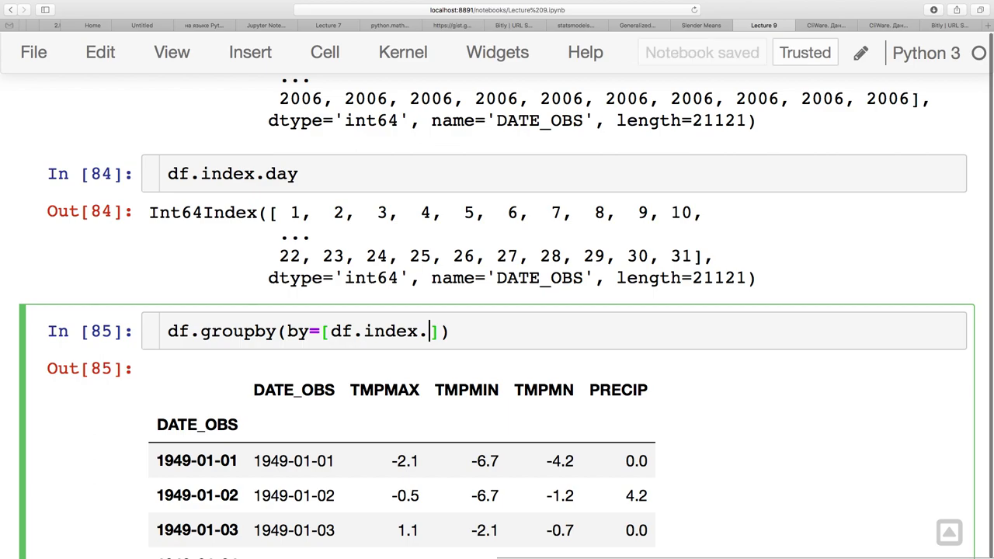
pyautogui.write('y')
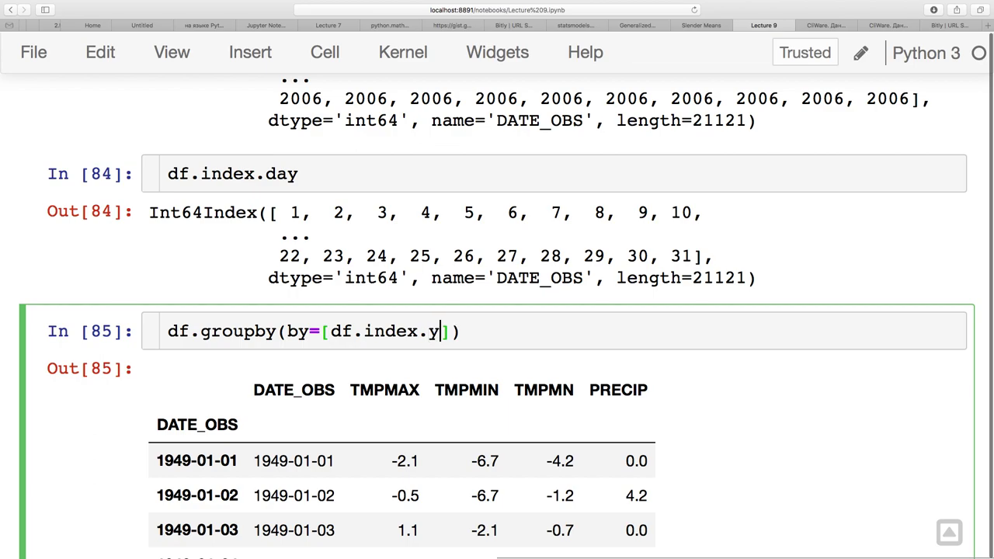
pyautogui.write('ear, df.index.')
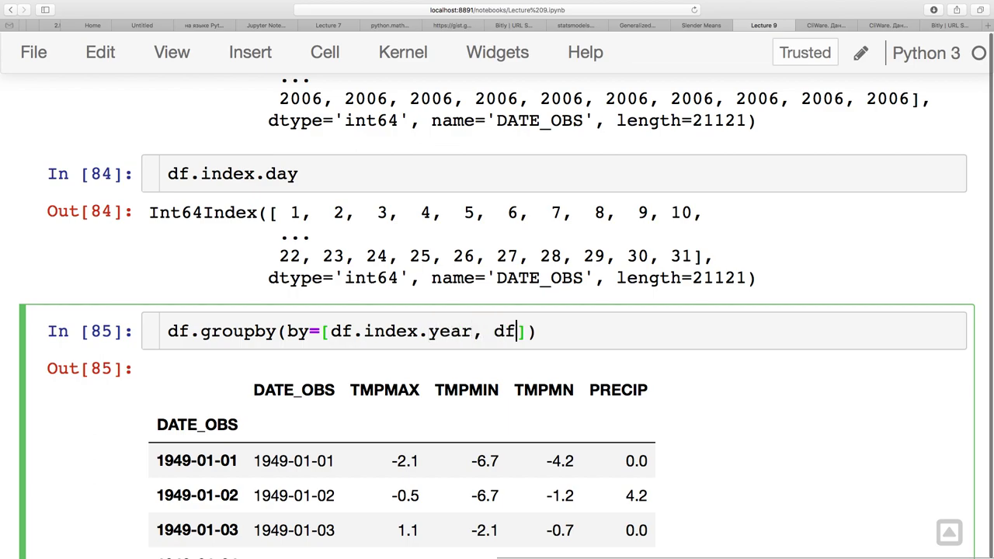
pyautogui.write('mon')
pyautogui.press('Tab')
pyautogui.press('Return')
pyautogui.click(658, 331)
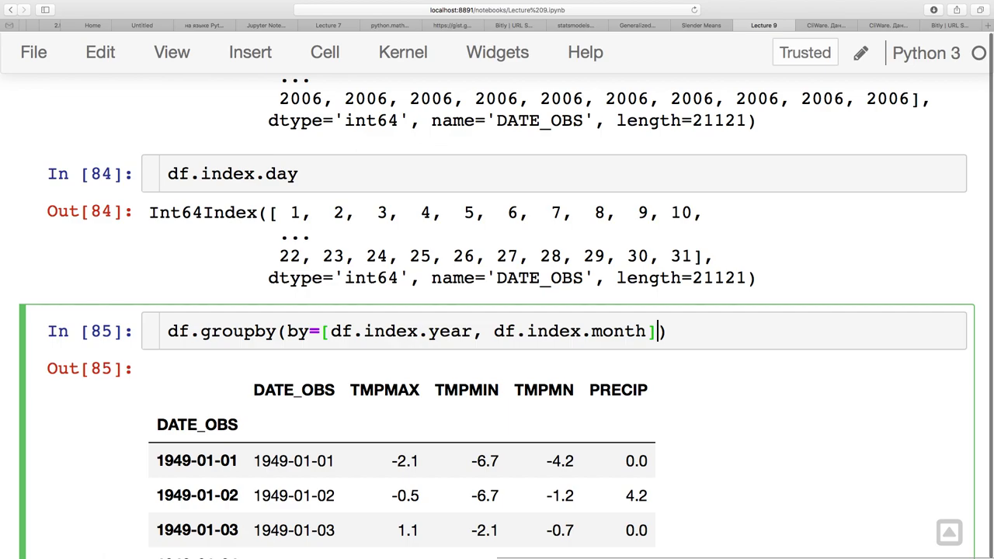
# Append .mean() to the groupby expression and run the cell.
pyautogui.press('Right')
pyautogui.write('.mean()')
pyautogui.hotkey('shift', 'Return')
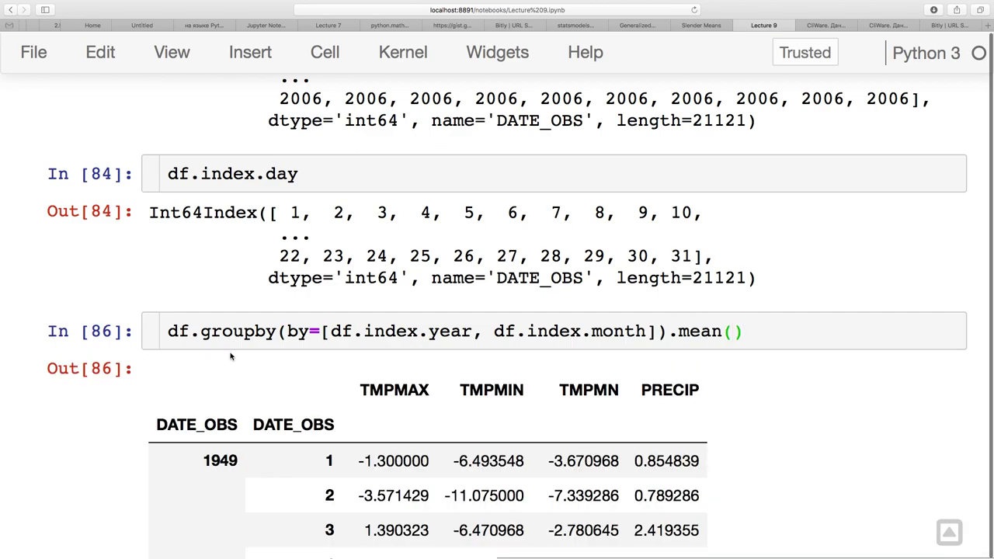
# Examine the grouped means table, the index outputs above it and the df.index.year key in the groupby call.
pyautogui.scroll(-4, 230, 365)
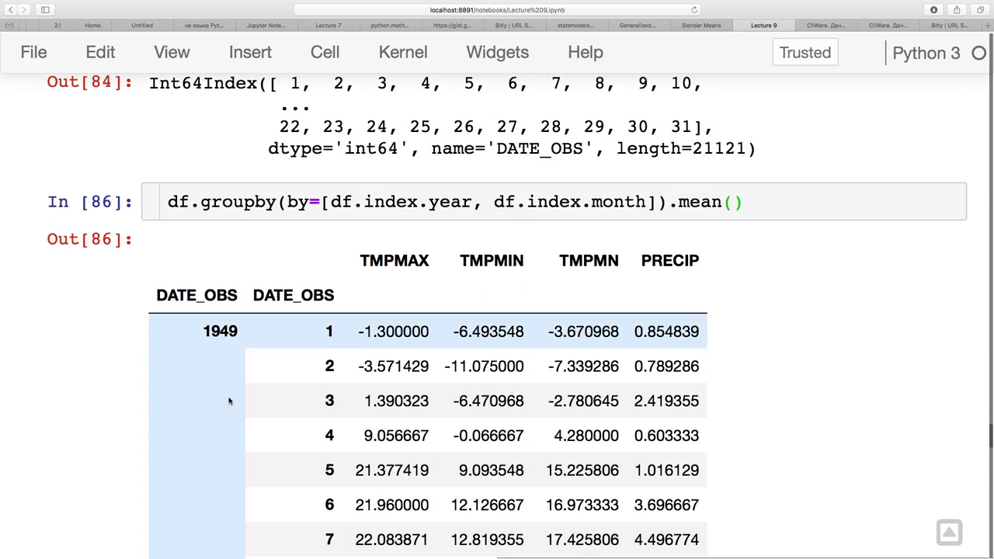
pyautogui.scroll(-2, 229, 400)
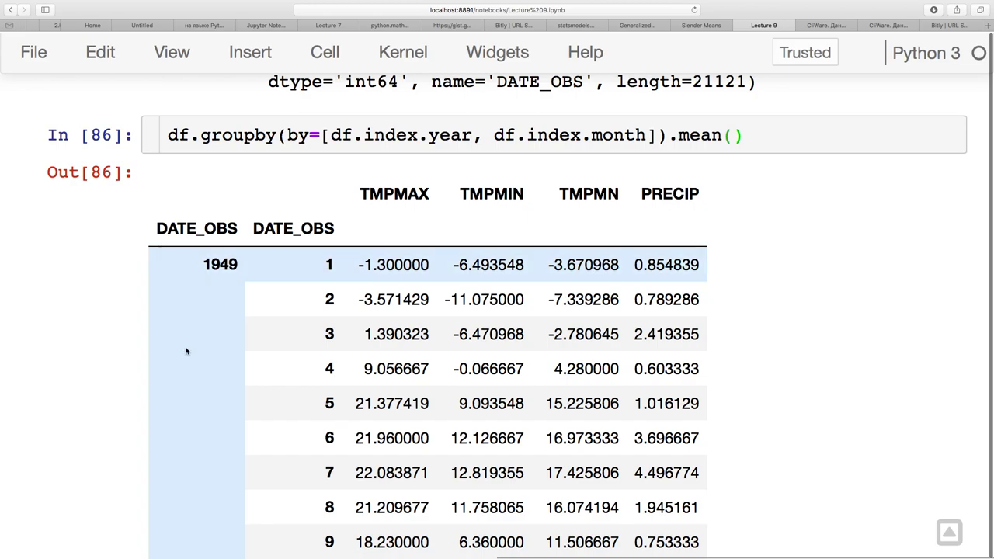
pyautogui.scroll(1, 186, 352)
pyautogui.scroll(1, 186, 352)
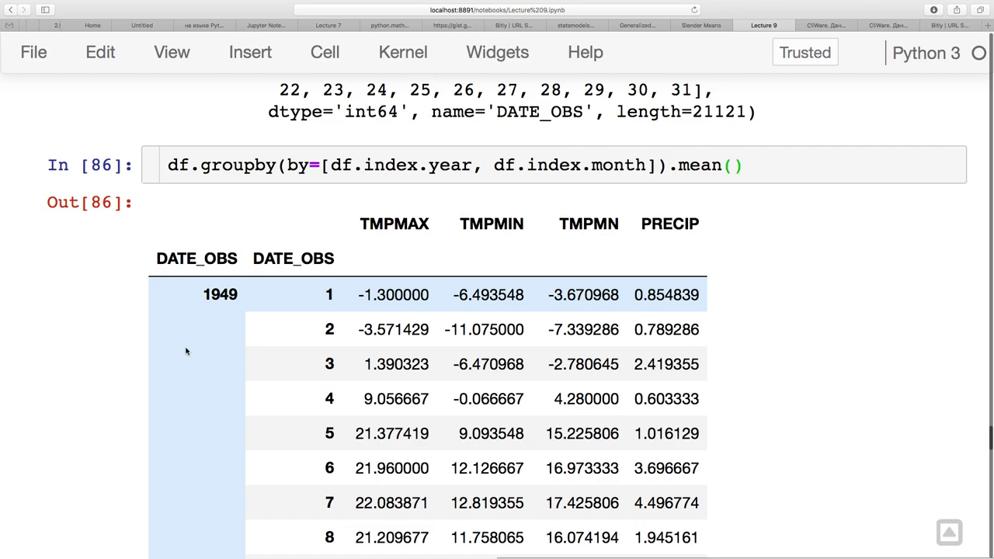
pyautogui.scroll(10, 185, 352)
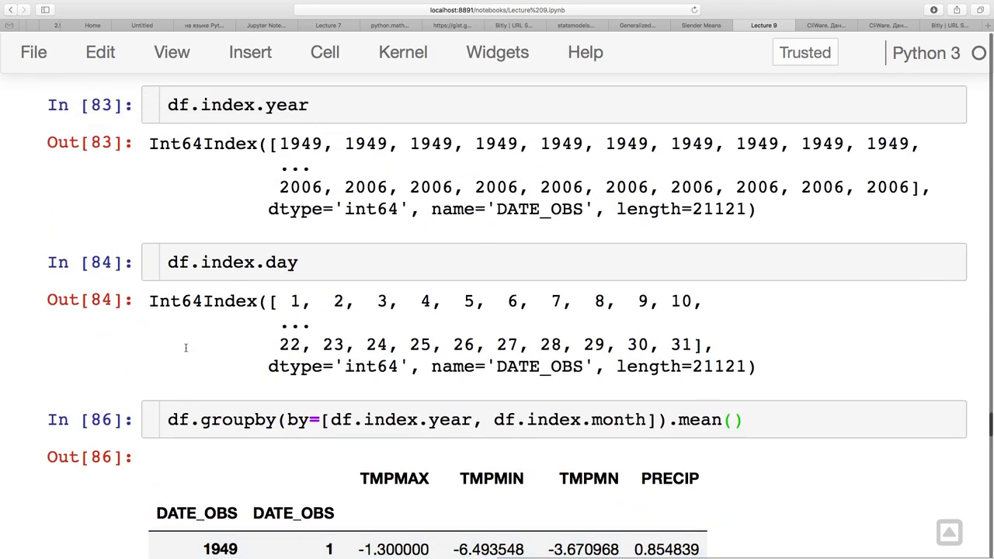
pyautogui.scroll(-3, 352, 402)
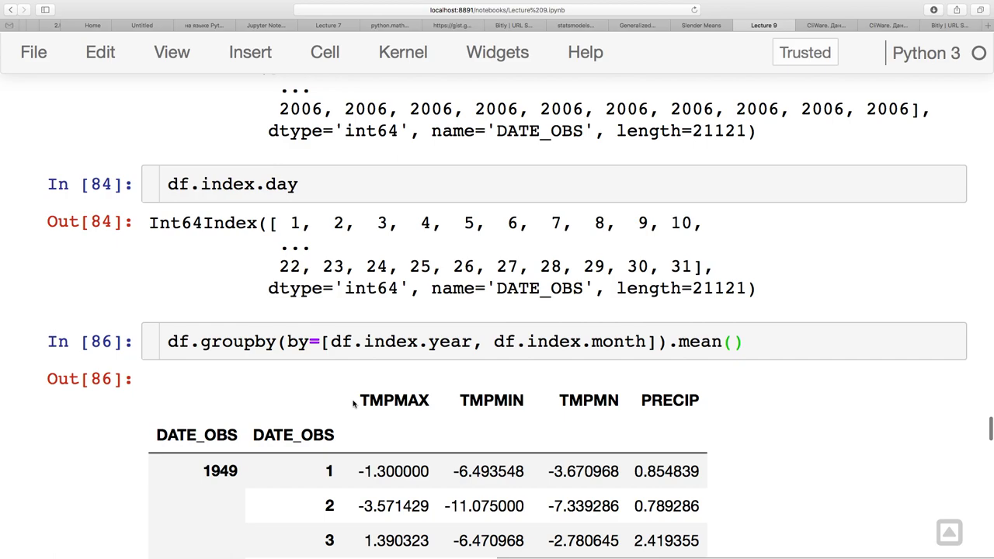
pyautogui.scroll(-1, 354, 402)
pyautogui.click(379, 320)
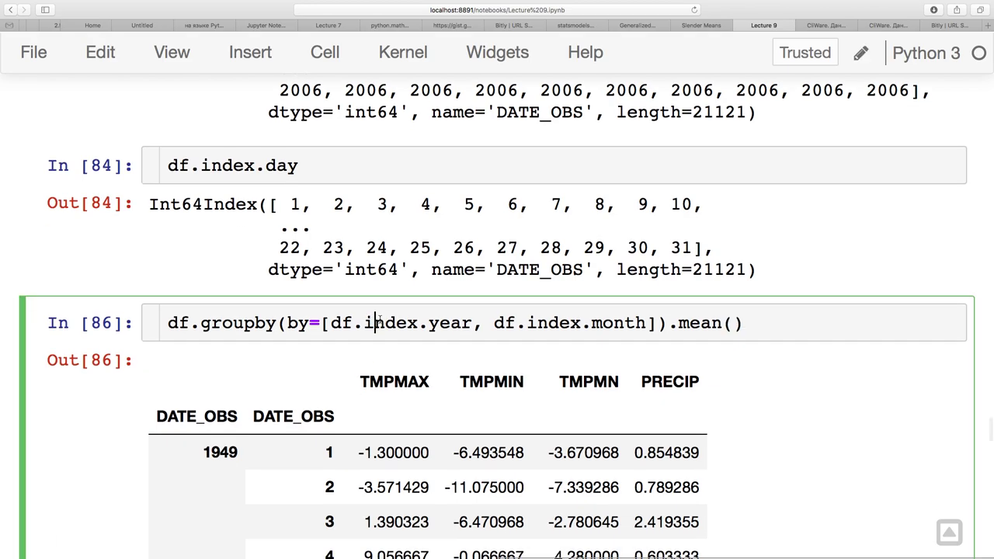
pyautogui.moveTo(331, 322); pyautogui.dragTo(471, 322)
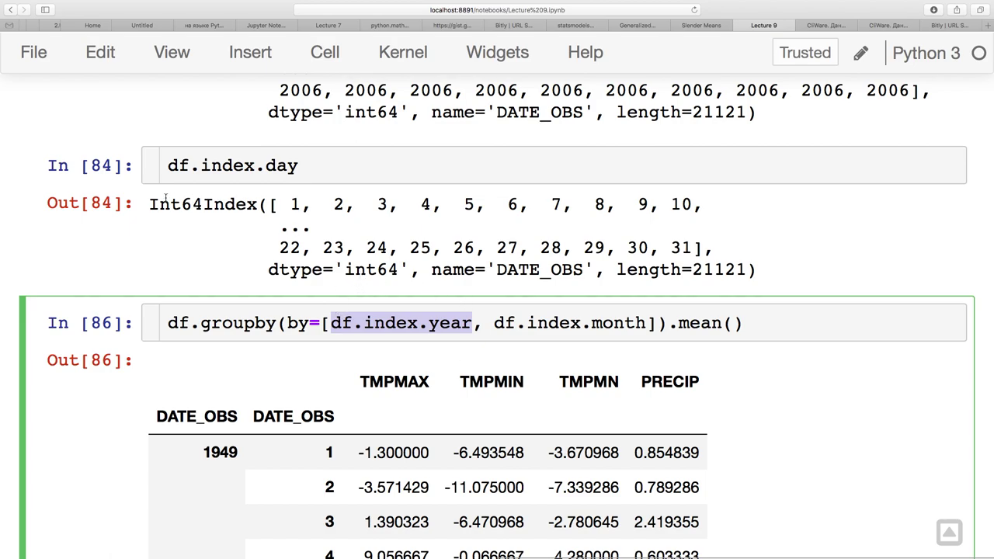
pyautogui.moveTo(147, 204); pyautogui.dragTo(464, 248)
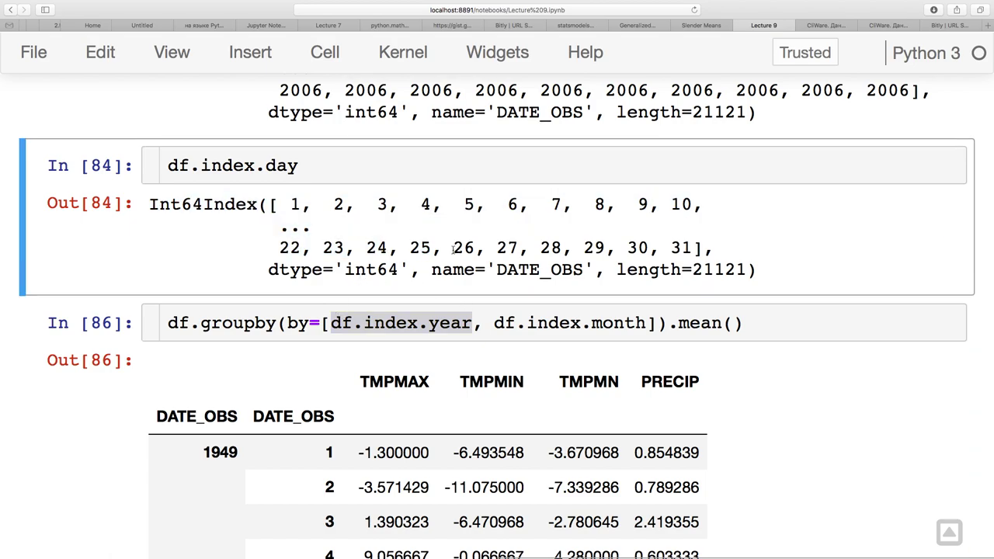
# Insert a cell above the groupby cell and begin the assignment df['month'] = in it.
pyautogui.click(289, 325)
pyautogui.press('Escape')
pyautogui.press('a')
pyautogui.press('Return')
pyautogui.write('df')
pyautogui.scroll(5, 342, 293)
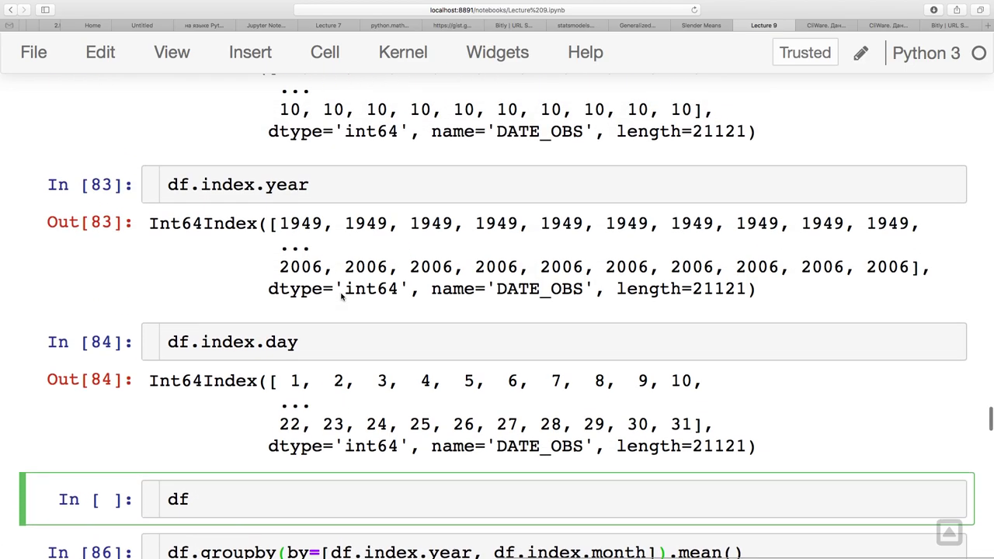
pyautogui.scroll(-3, 341, 294)
pyautogui.scroll(5, 340, 293)
pyautogui.scroll(-5, 340, 293)
pyautogui.write("['month'] =")
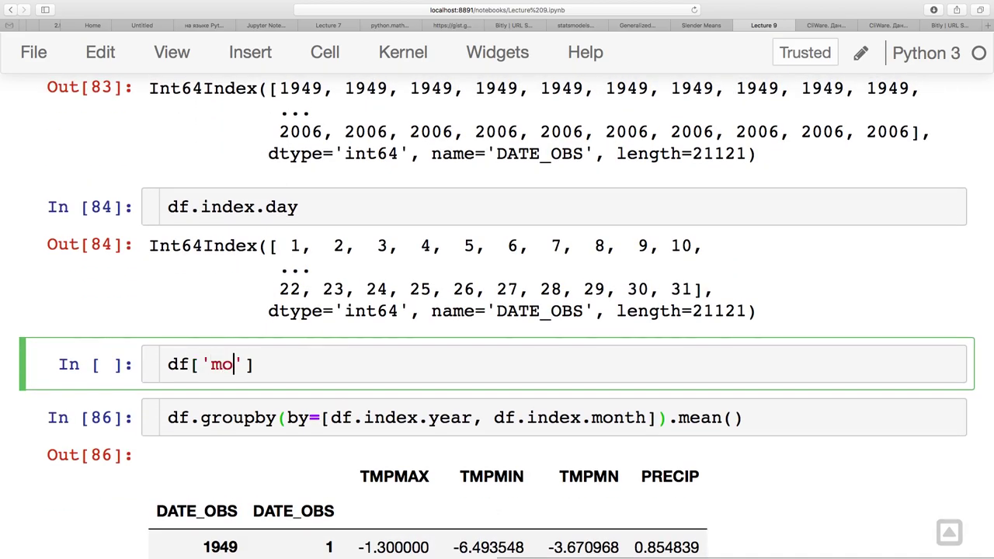
pyautogui.scroll(-2, 391, 330)
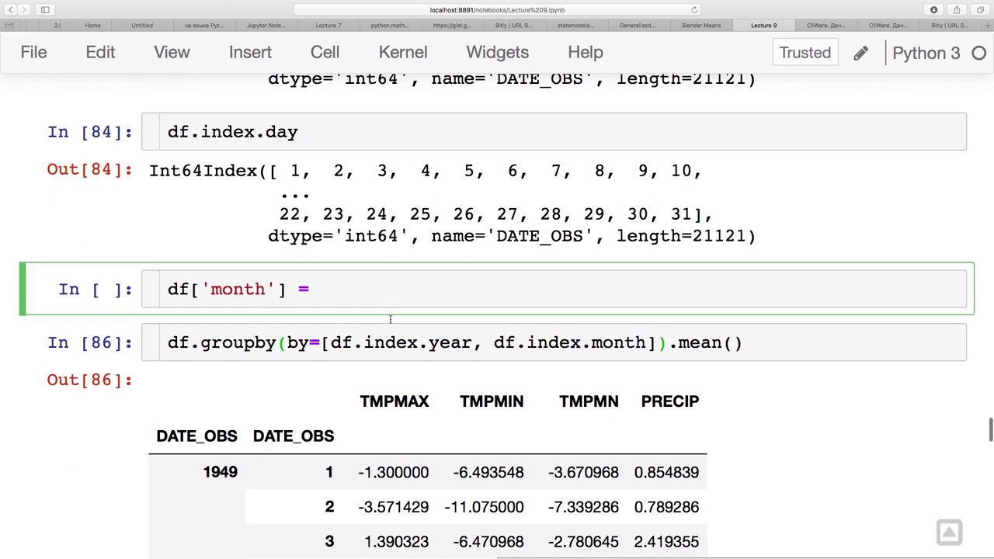
# Compare the grouped table with the index month, year and day outputs above the unfinished assignment.
pyautogui.click(662, 343)
pyautogui.scroll(-3, 584, 455)
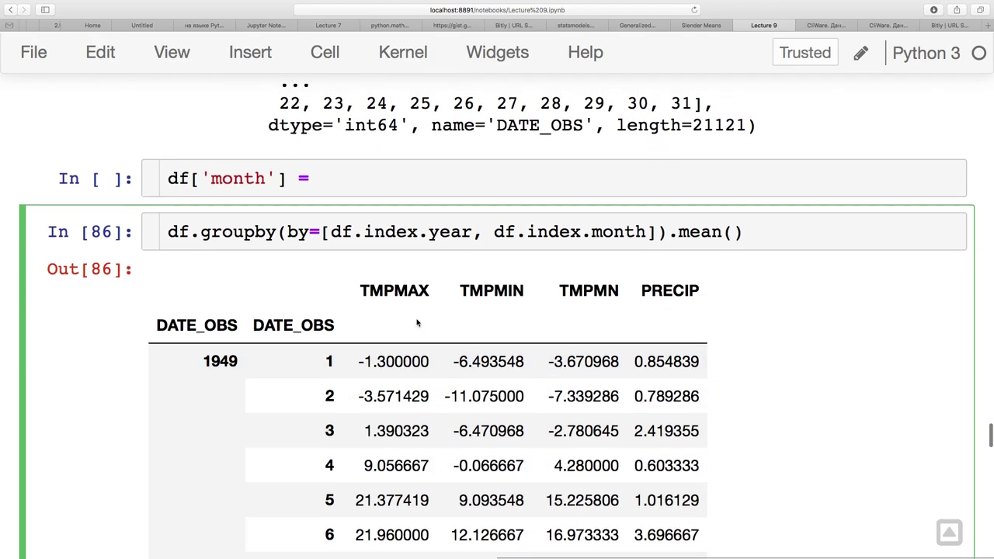
pyautogui.scroll(3, 466, 389)
pyautogui.click(420, 309)
pyautogui.scroll(2, 355, 309)
pyautogui.scroll(5, 355, 309)
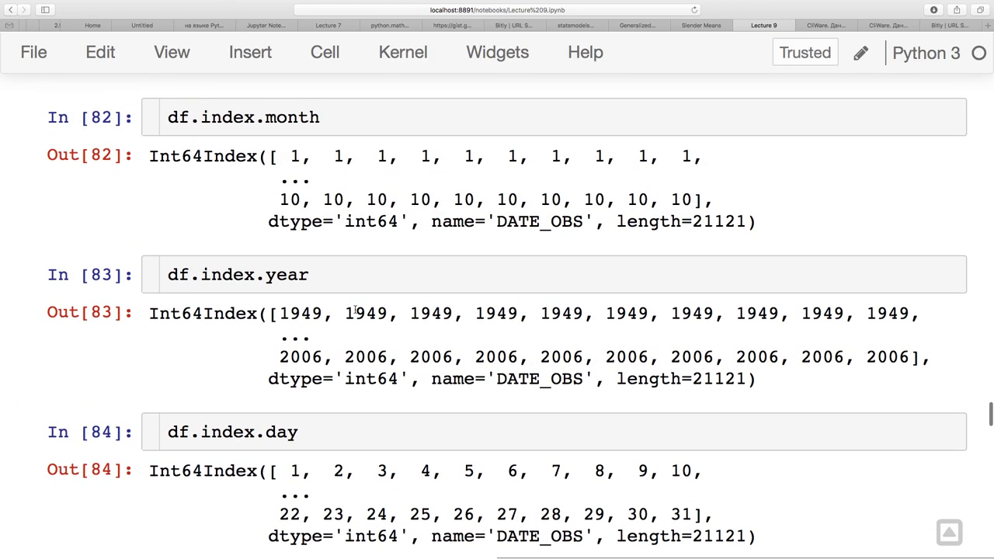
pyautogui.scroll(-6, 355, 310)
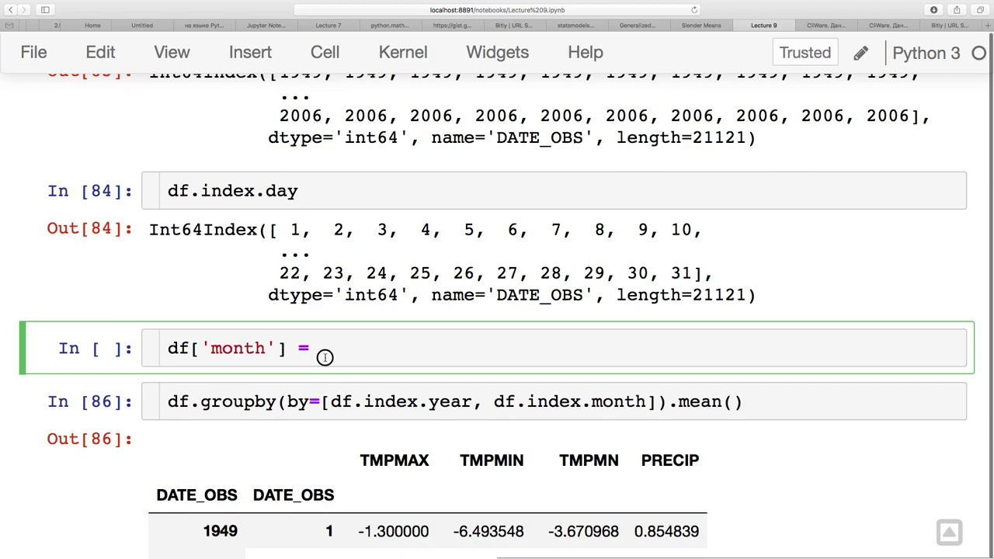
pyautogui.scroll(2, 325, 345)
pyautogui.scroll(-1, 325, 342)
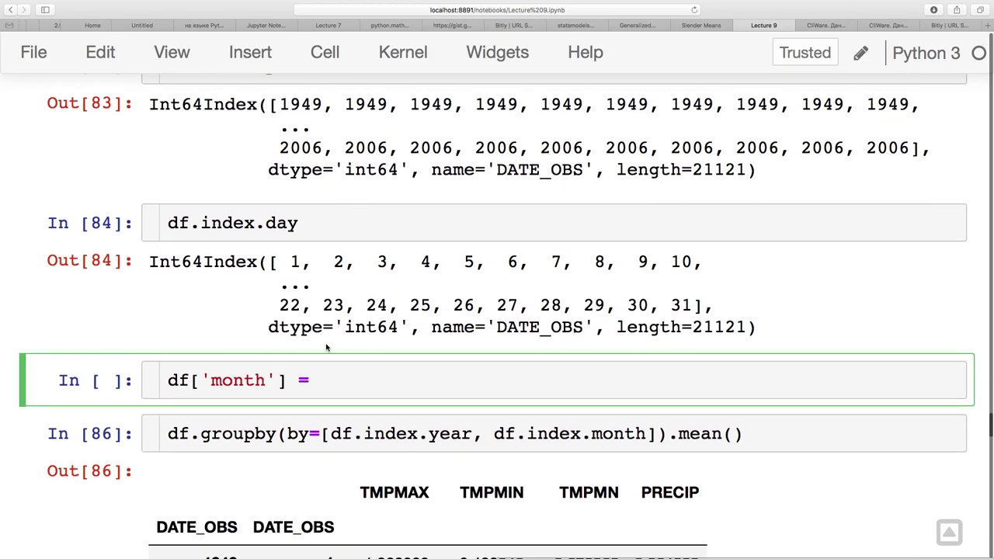
# Add a comma after the by list in the groupby call and bring up the function's signature help.
pyautogui.click(655, 433)
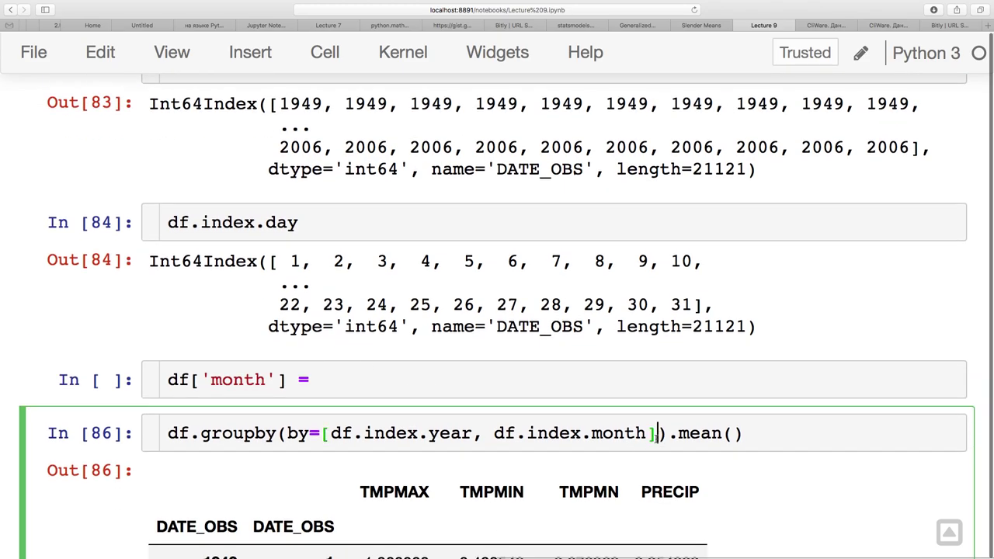
pyautogui.write(',')
pyautogui.hotkey('shift', 'Tab')
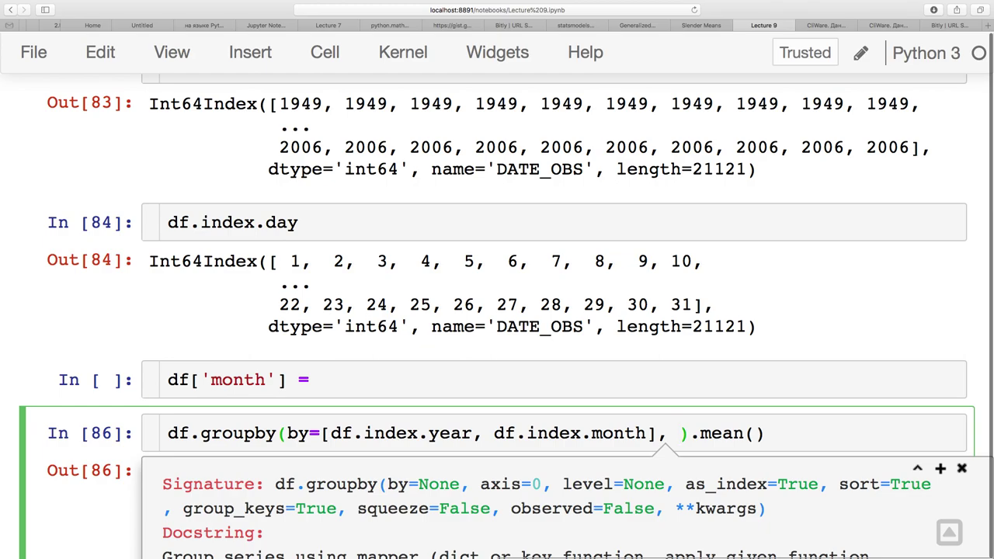
pyautogui.scroll(-1, 658, 474)
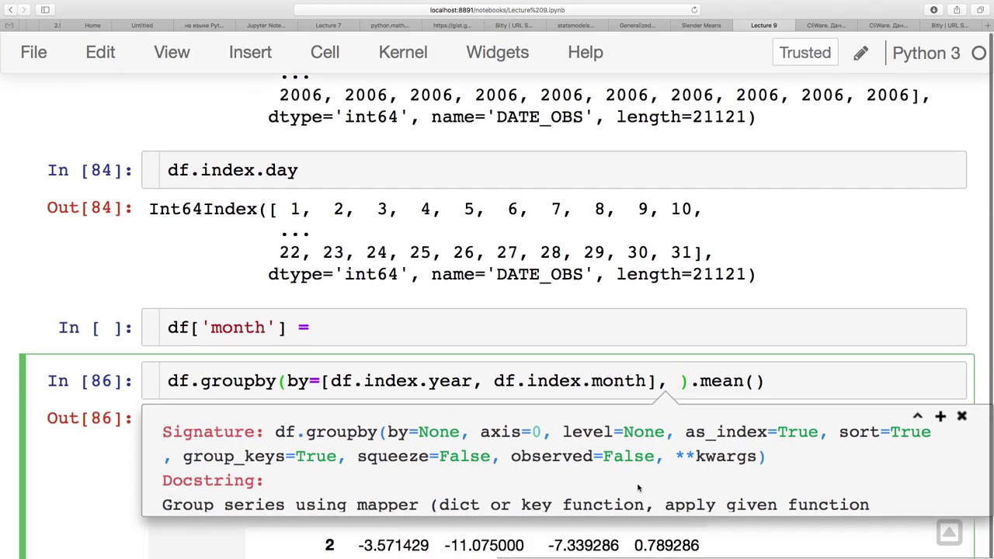
pyautogui.scroll(-1, 638, 488)
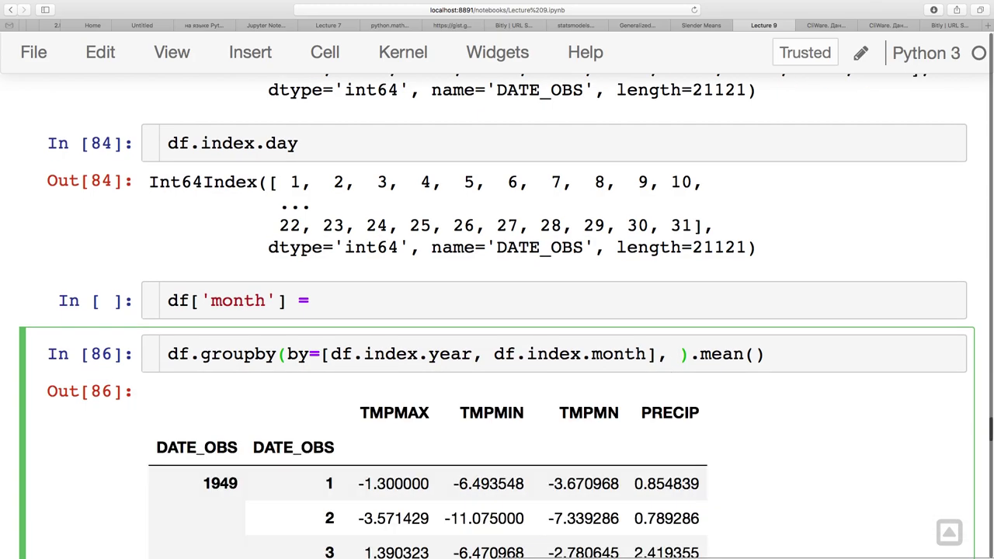
# Read the full groupby documentation through the by, axis, level and as_index parameters, then close it.
pyautogui.hotkey('shift', 'Tab')
pyautogui.hotkey('shift', 'Tab')
pyautogui.scroll(-4, 651, 483)
pyautogui.scroll(-1, 649, 483)
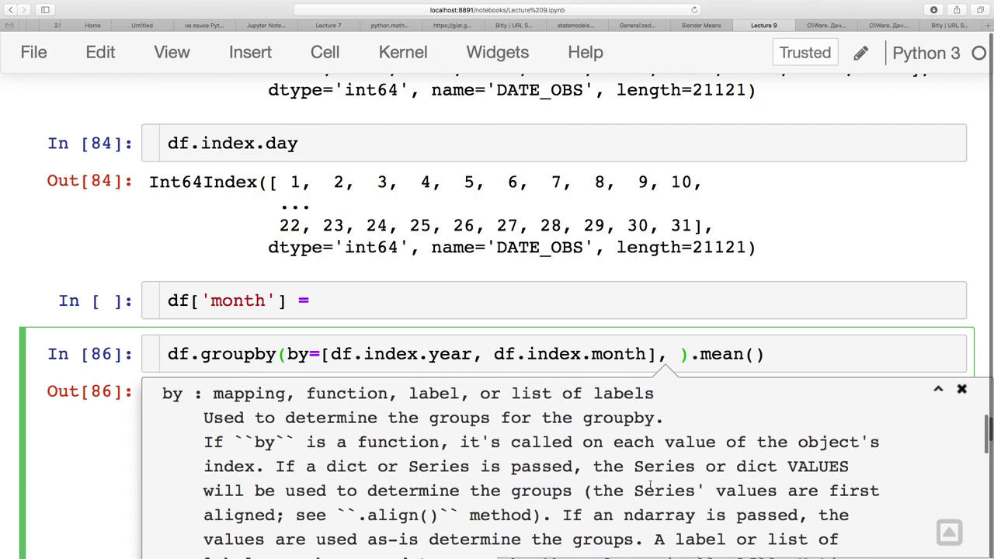
pyautogui.scroll(-2, 649, 486)
pyautogui.scroll(-3, 650, 485)
pyautogui.scroll(-4, 650, 486)
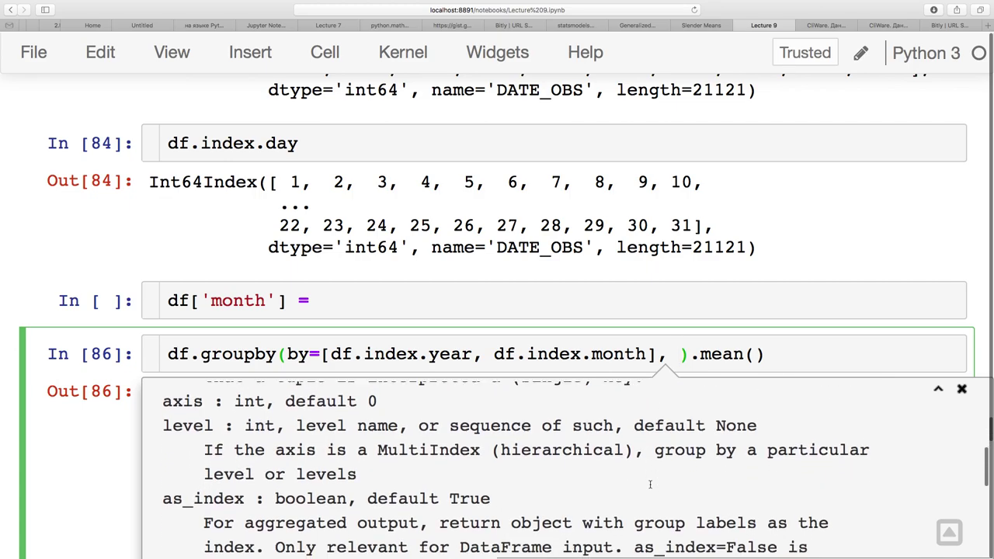
pyautogui.scroll(-1, 650, 484)
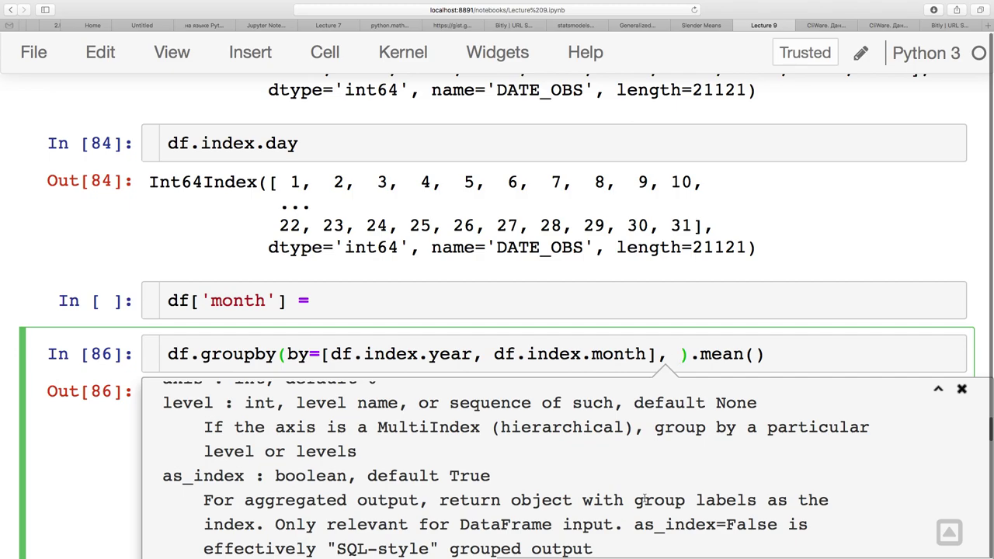
pyautogui.press('Escape')
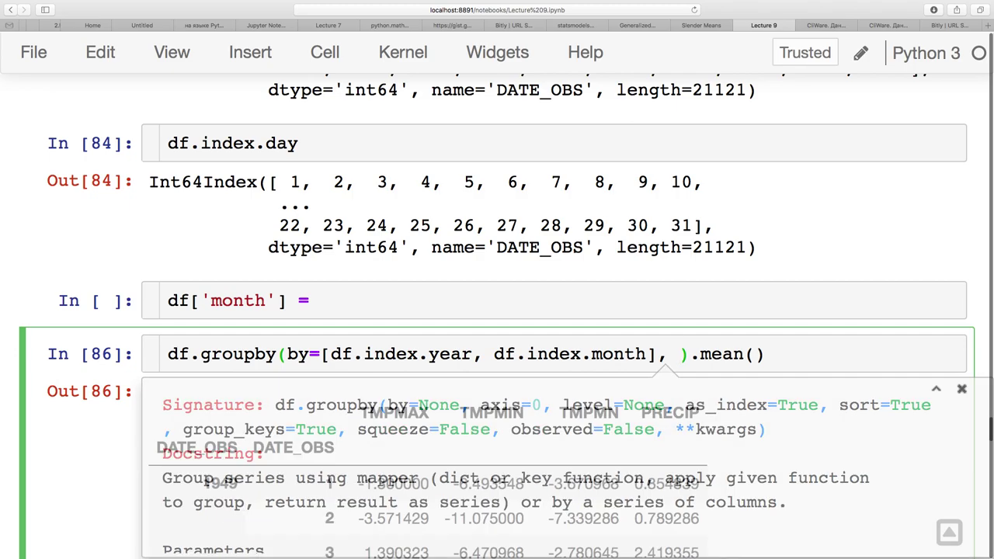
# Start a level=[''] argument in the groupby call and delete the unfinished df['month'] = cell above it.
pyautogui.write("level=['")
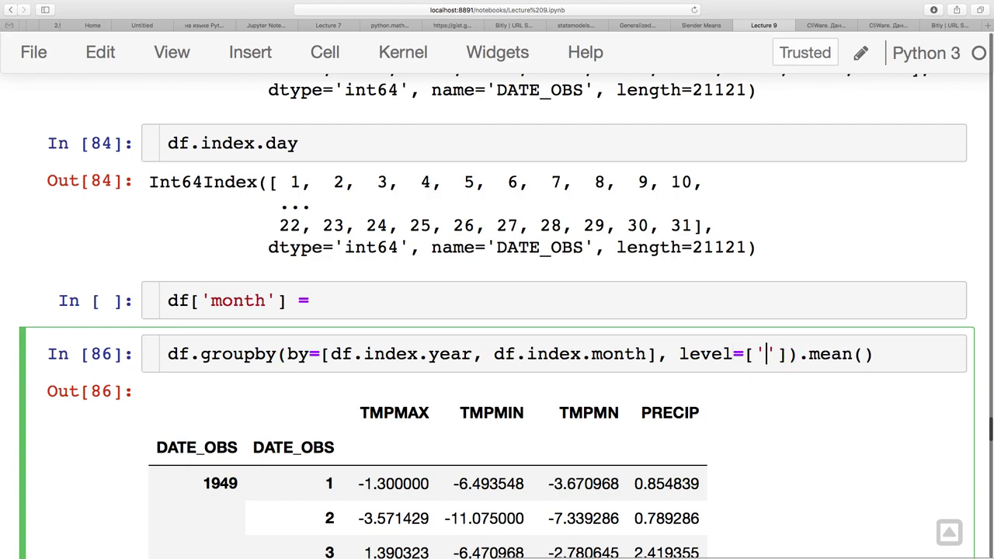
pyautogui.click(473, 284)
pyautogui.press('d')
pyautogui.press('d')
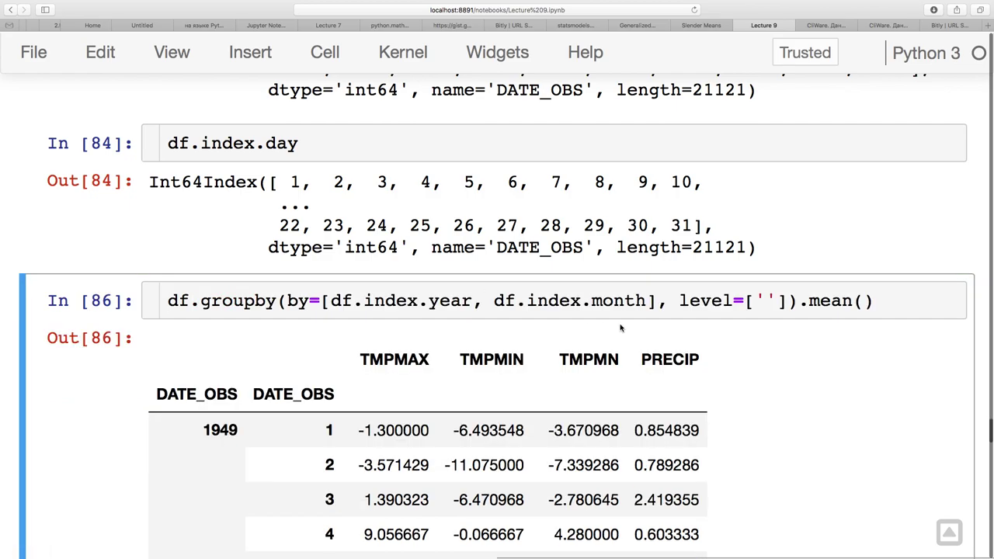
# Complete the groupby argument as level=['year', 'month'] and run the cell.
pyautogui.click(764, 299)
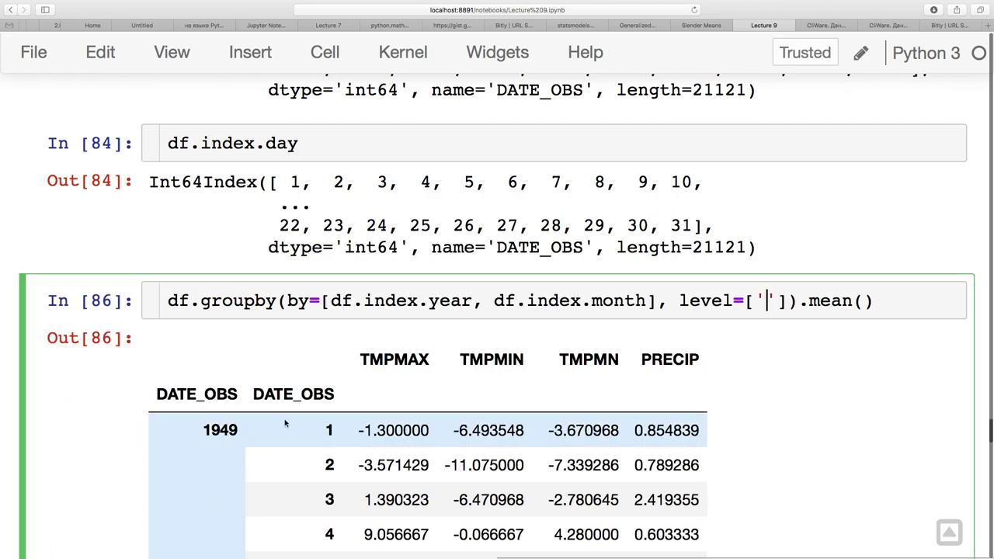
pyautogui.write("year', 'month'")
pyautogui.hotkey('shift', 'Return')
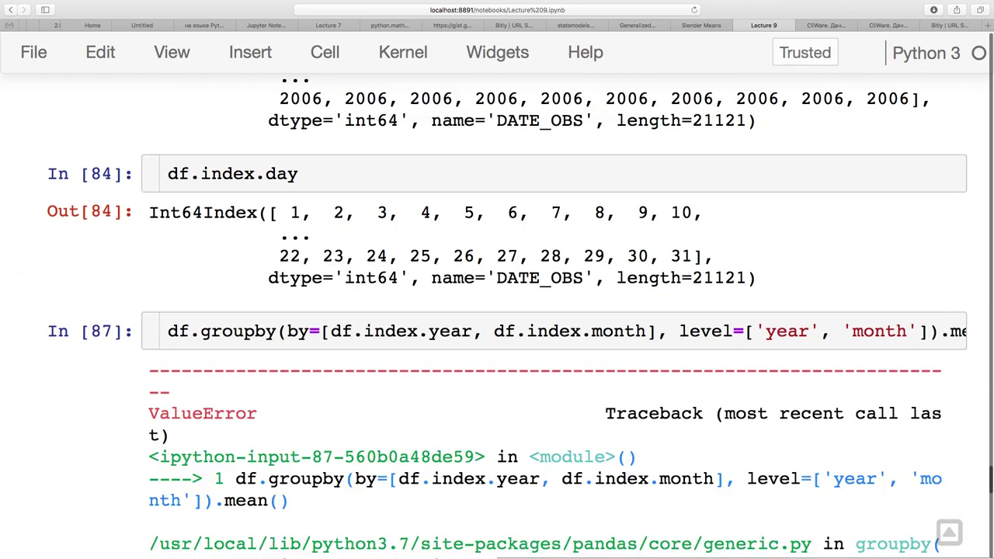
# Remove the level argument from the groupby call, run the cell, and insert an empty cell above it.
pyautogui.click(644, 344)
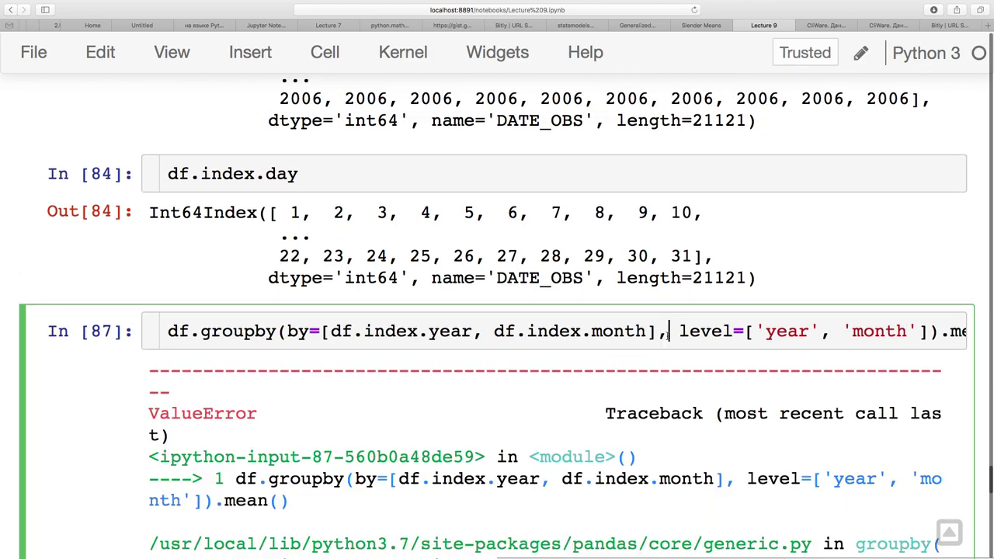
pyautogui.keyDown('shift'); pyautogui.click(931, 333); pyautogui.keyUp('shift')
pyautogui.press('BackSpace')
pyautogui.hotkey('shift', 'Return')
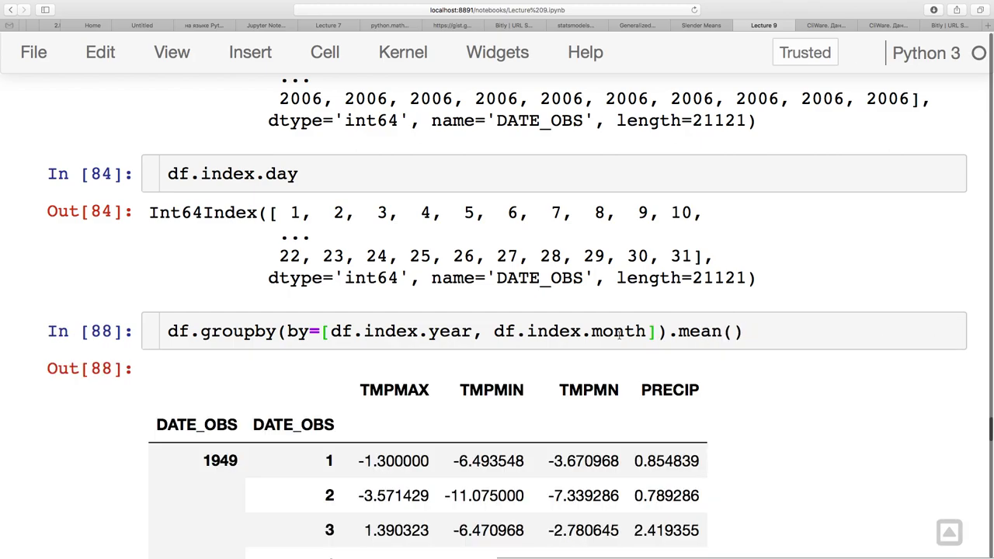
pyautogui.hotkey('ctrl', 's')
pyautogui.click(504, 340)
pyautogui.scroll(-2, 505, 311)
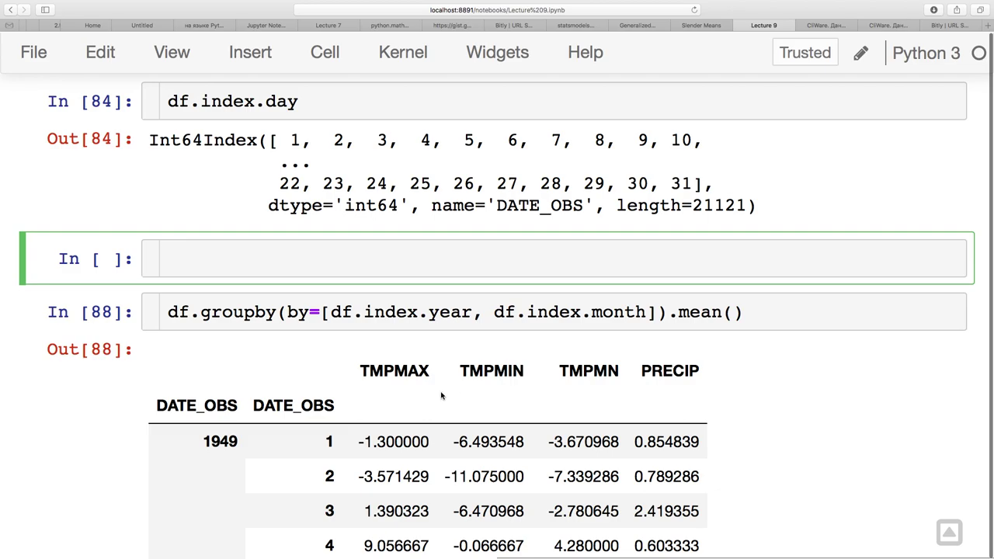
# Reduce the groupby by list to df.index.year only and run the cell.
pyautogui.moveTo(474, 311); pyautogui.dragTo(646, 312)
pyautogui.press('BackSpace')
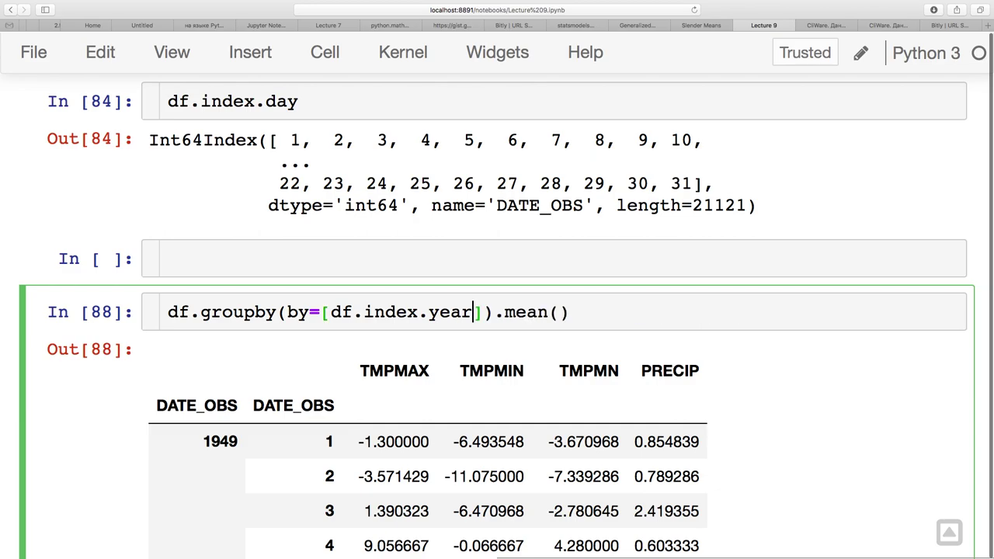
pyautogui.hotkey('shift', 'Return')
pyautogui.scroll(-3, 618, 441)
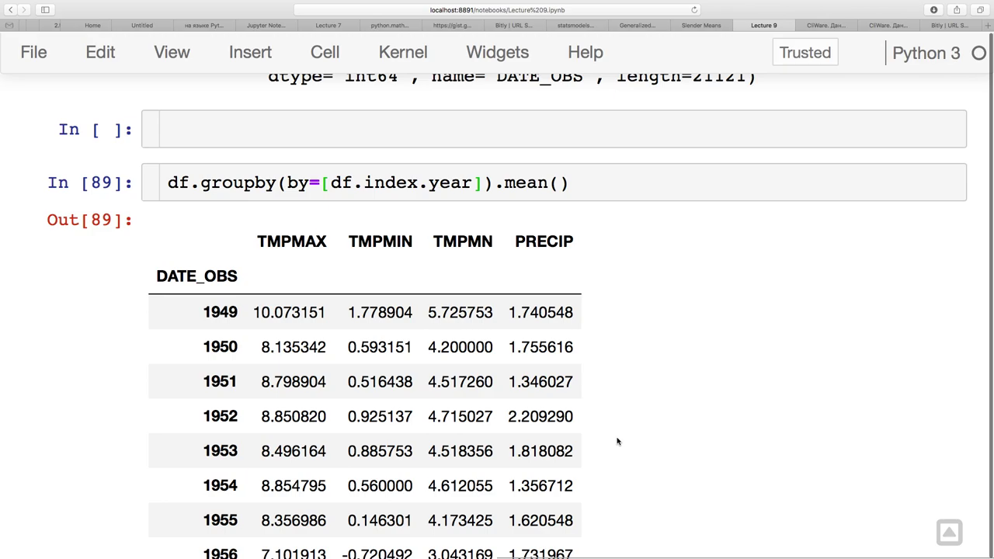
# Undo the removal of df.index.month from the groupby by list.
pyautogui.click(475, 183)
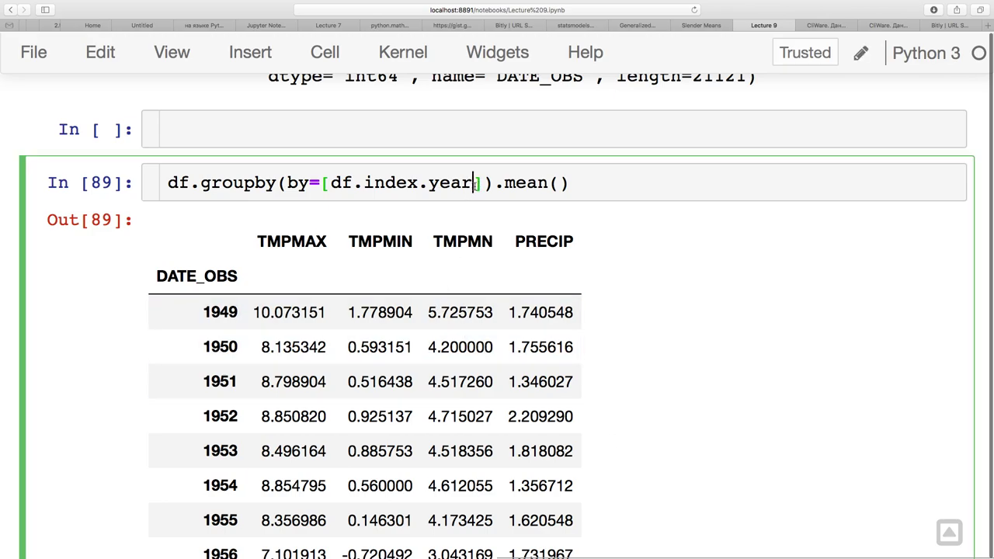
pyautogui.press('super+z')
pyautogui.click(426, 182)
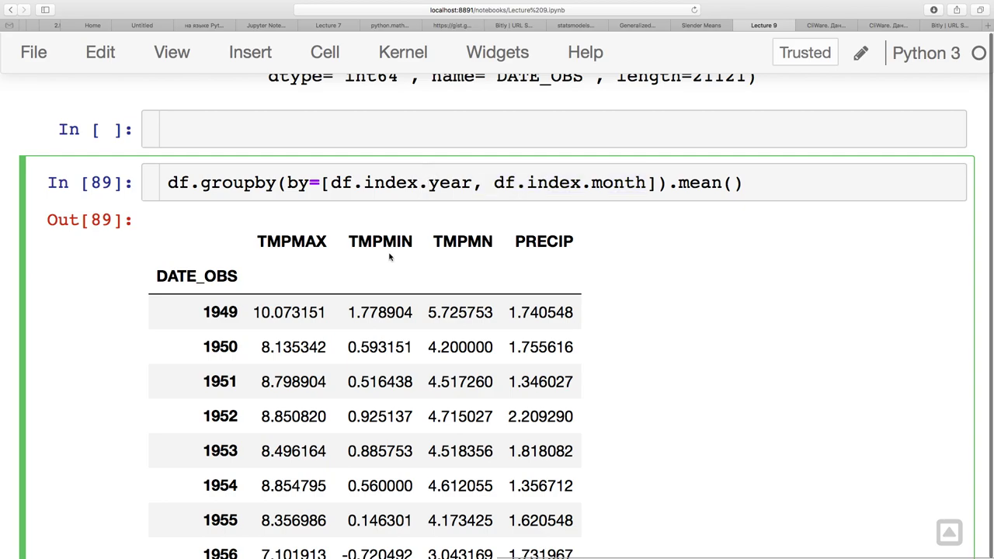
pyautogui.scroll(3, 392, 256)
pyautogui.click(330, 227)
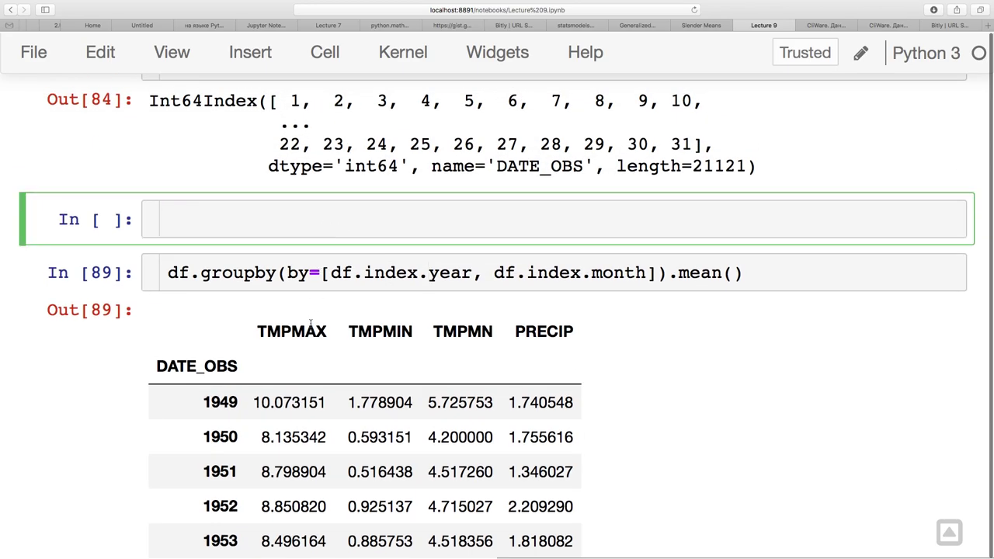
# Reduce the groupby by list to df.index.month only and run the cell.
pyautogui.click(477, 272)
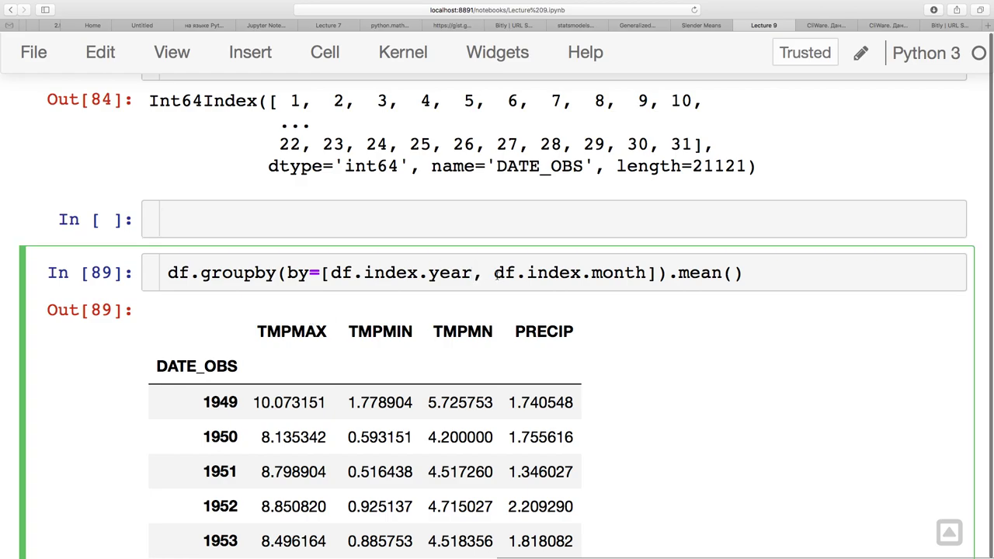
pyautogui.moveTo(494, 273); pyautogui.dragTo(339, 270)
pyautogui.press('BackSpace')
pyautogui.hotkey('shift', 'Return')
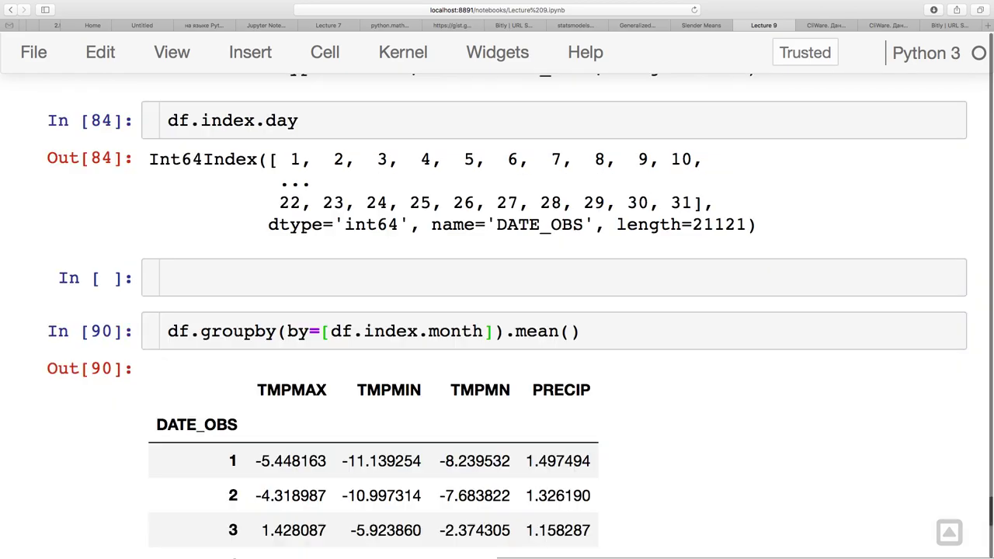
# Examine the table of average temperatures and precipitation for each month.
pyautogui.scroll(-3, 340, 414)
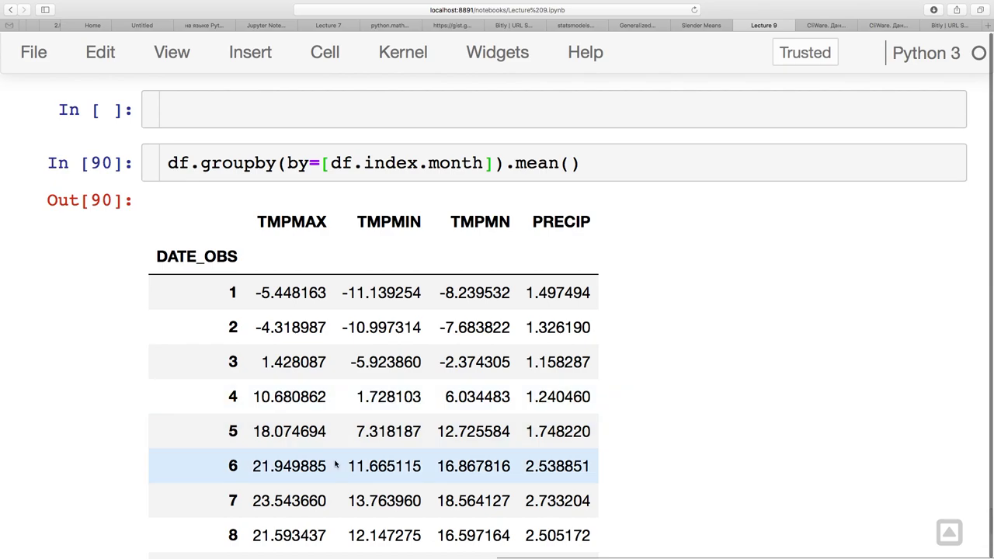
pyautogui.scroll(-1, 336, 464)
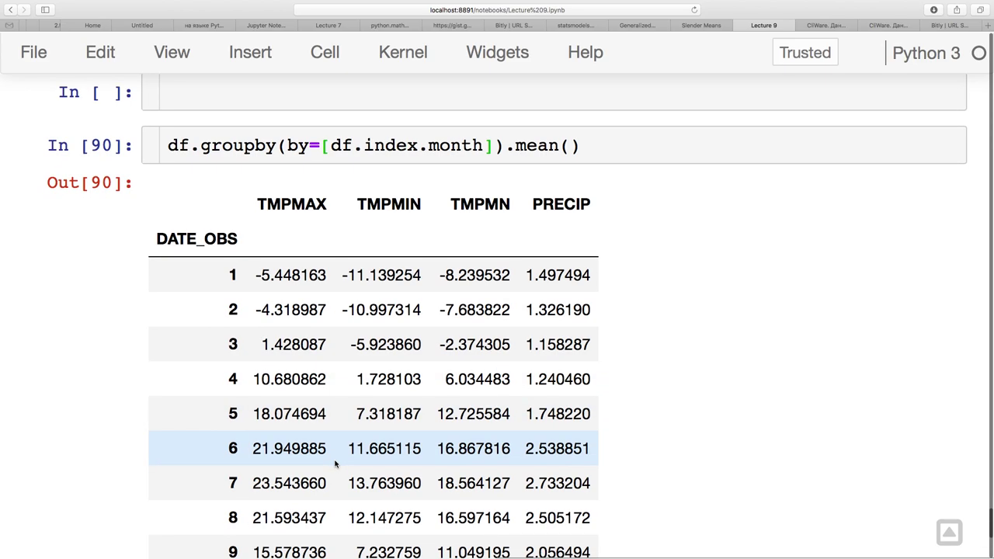
pyautogui.scroll(-2, 335, 464)
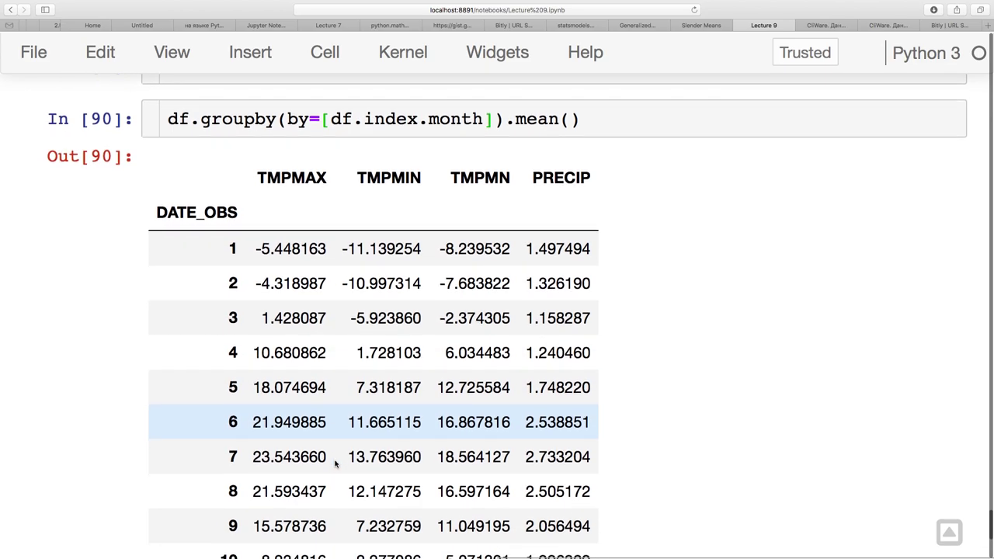
pyautogui.scroll(-1, 336, 464)
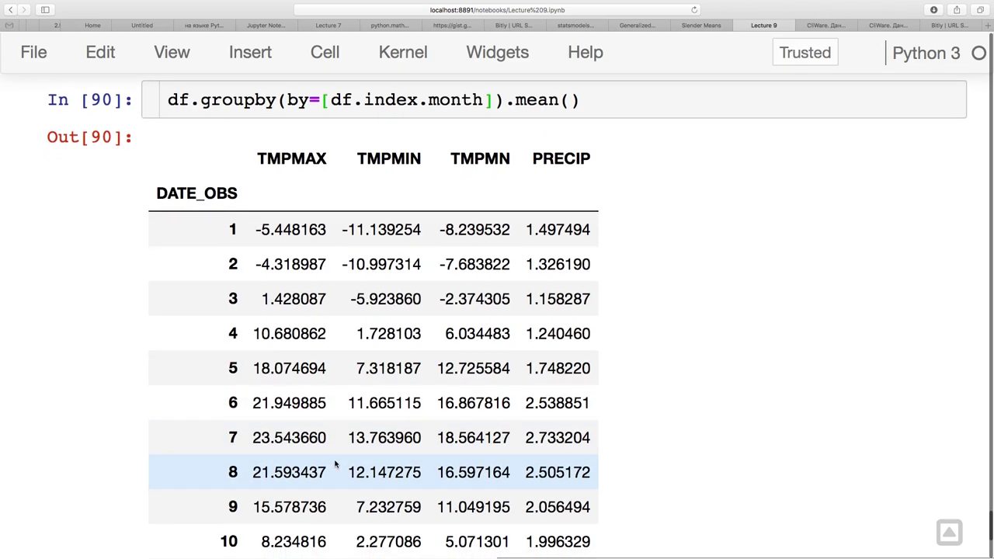
pyautogui.scroll(-1, 336, 465)
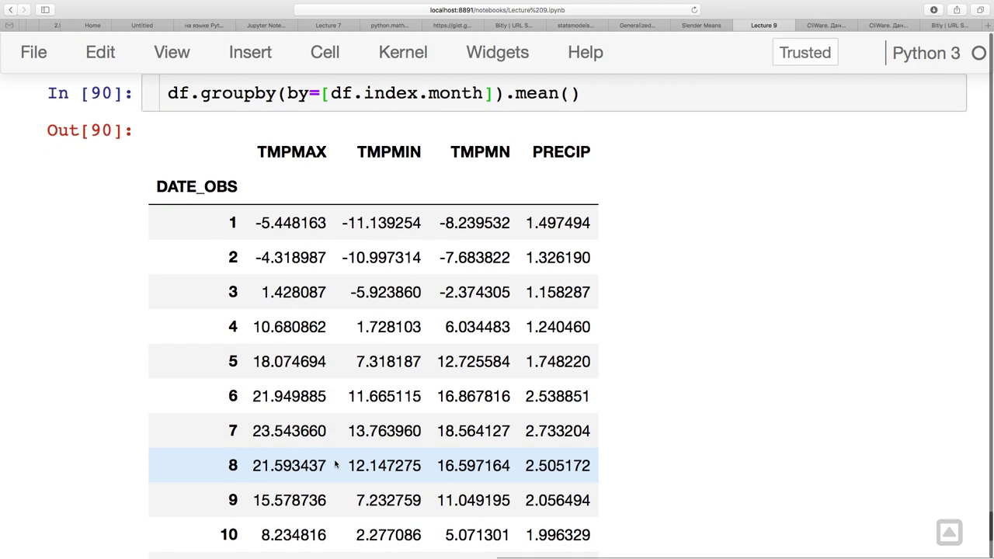
pyautogui.scroll(-1, 335, 464)
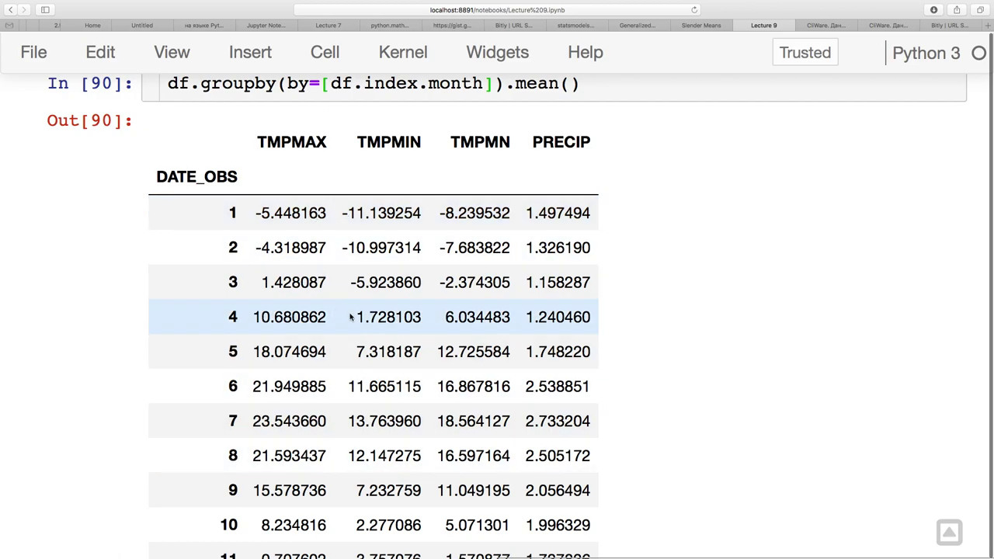
pyautogui.scroll(3, 365, 279)
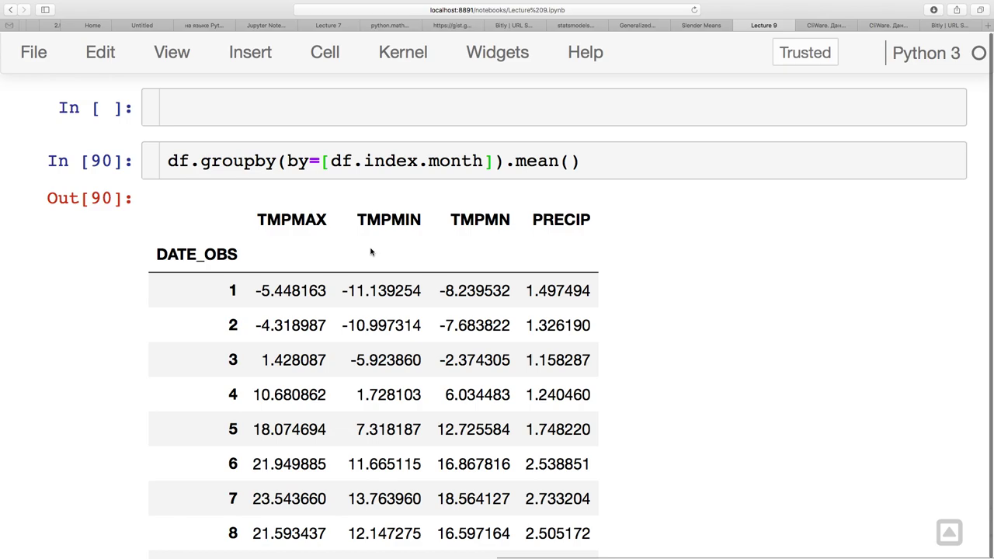
# Undo the removal of df.index.year from the groupby by list.
pyautogui.click(362, 164)
pyautogui.press('super+z')
pyautogui.click(373, 166)
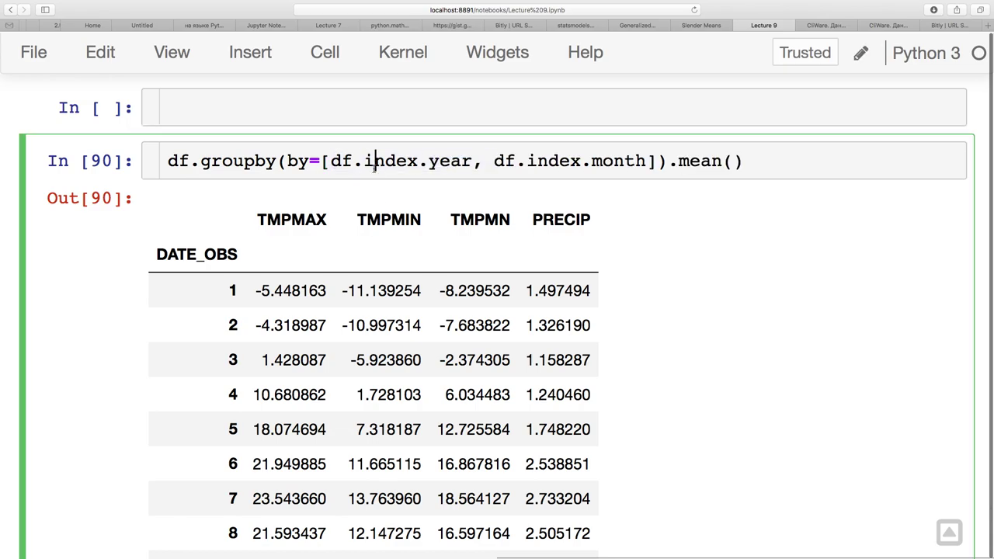
# In the empty cell above the groupby call, write df['month'] = df.index.month.
pyautogui.scroll(3, 373, 166)
pyautogui.click(366, 225)
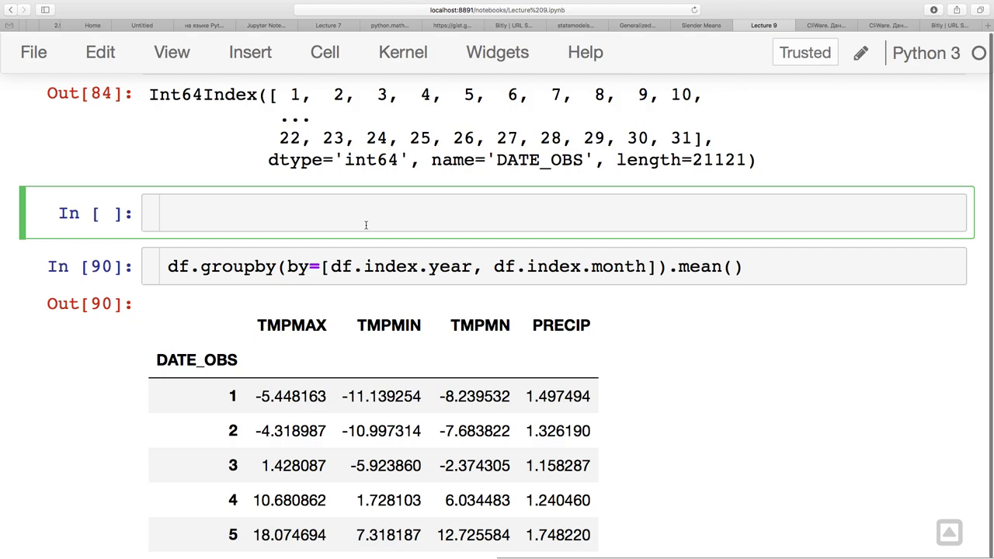
pyautogui.scroll(5, 366, 225)
pyautogui.write("df['")
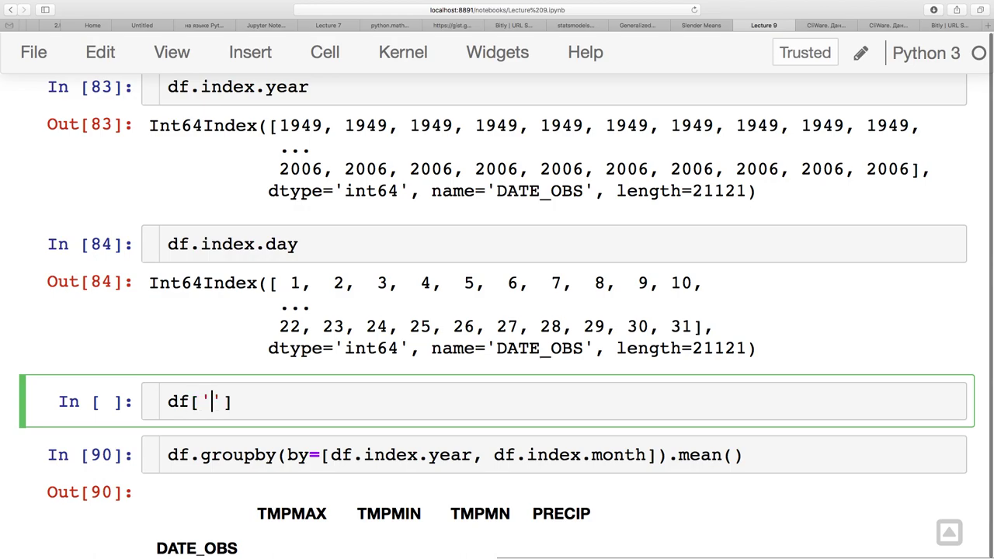
pyautogui.scroll(5, 334, 291)
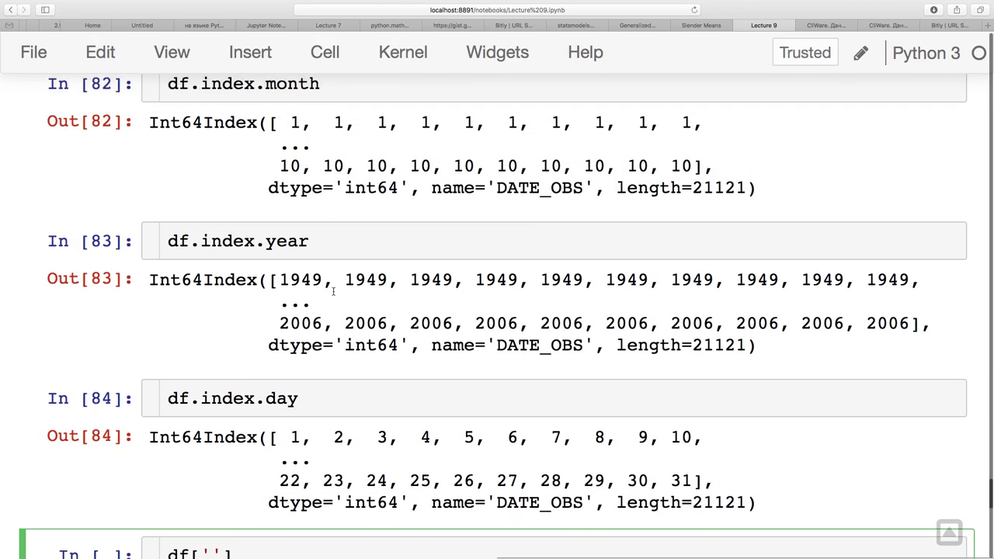
pyautogui.scroll(-9, 333, 291)
pyautogui.write("month']")
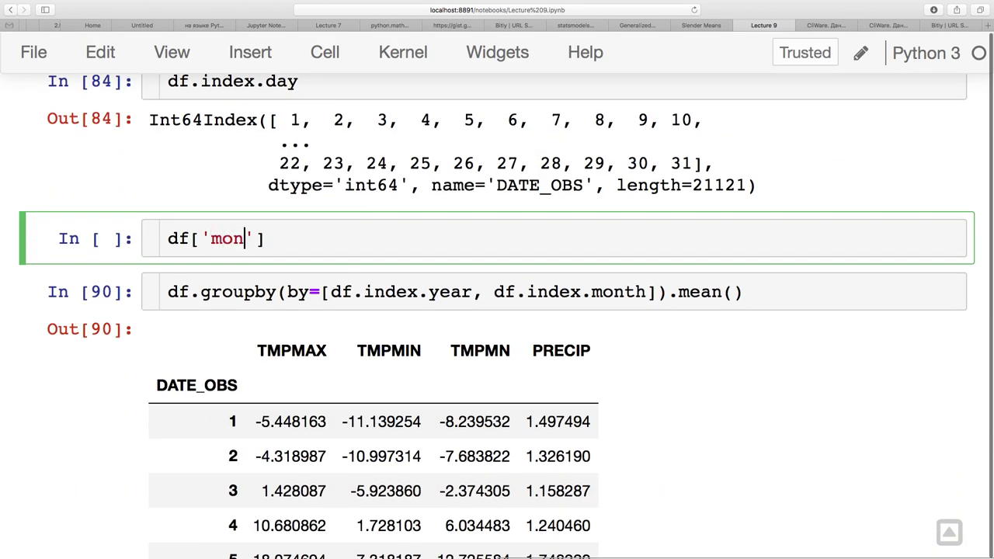
pyautogui.write(' =')
pyautogui.scroll(6, 359, 370)
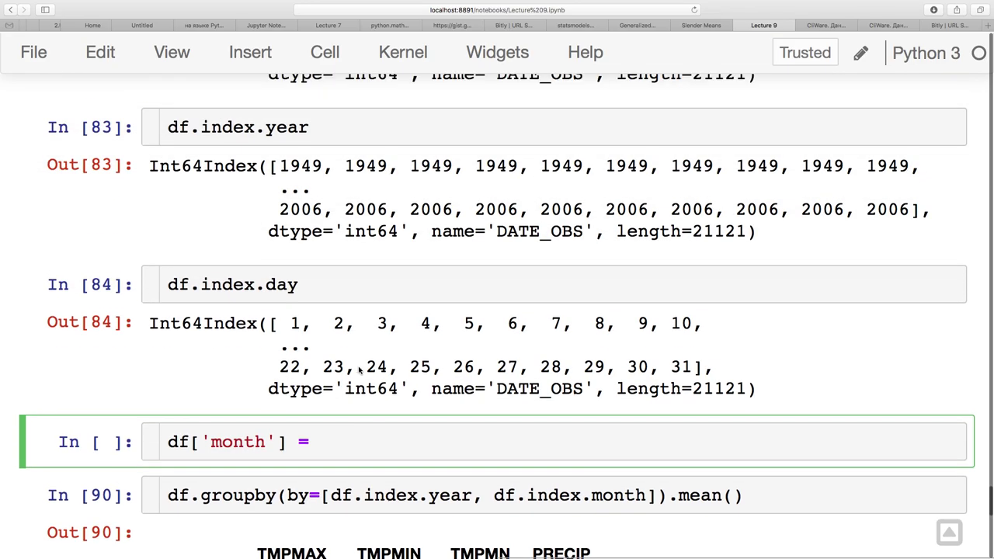
pyautogui.write('df.index.mon')
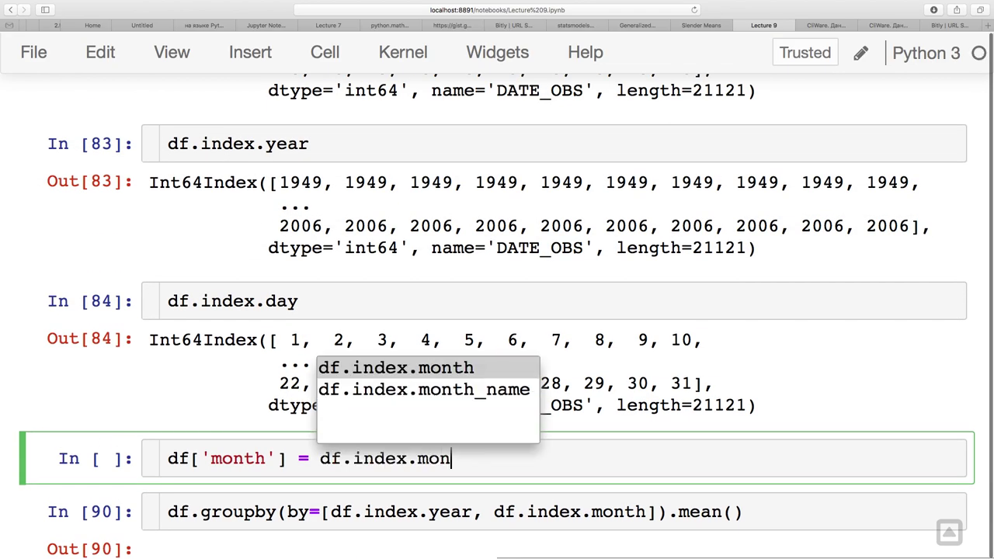
pyautogui.press('Return')
# Add a second line, df['year'] = df.index.year, below the month assignment.
pyautogui.press('Return')
pyautogui.write("df['")
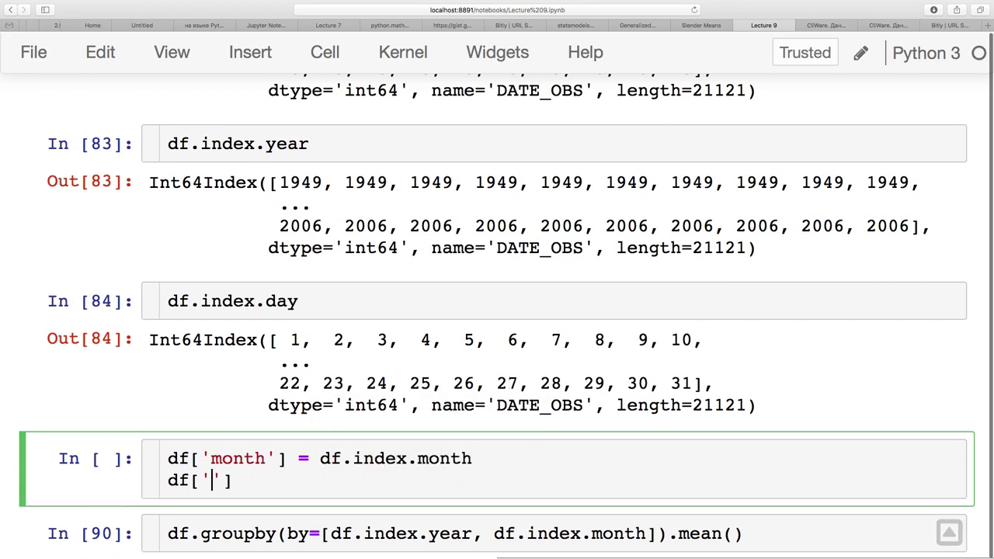
pyautogui.scroll(1, 395, 365)
pyautogui.scroll(4, 396, 365)
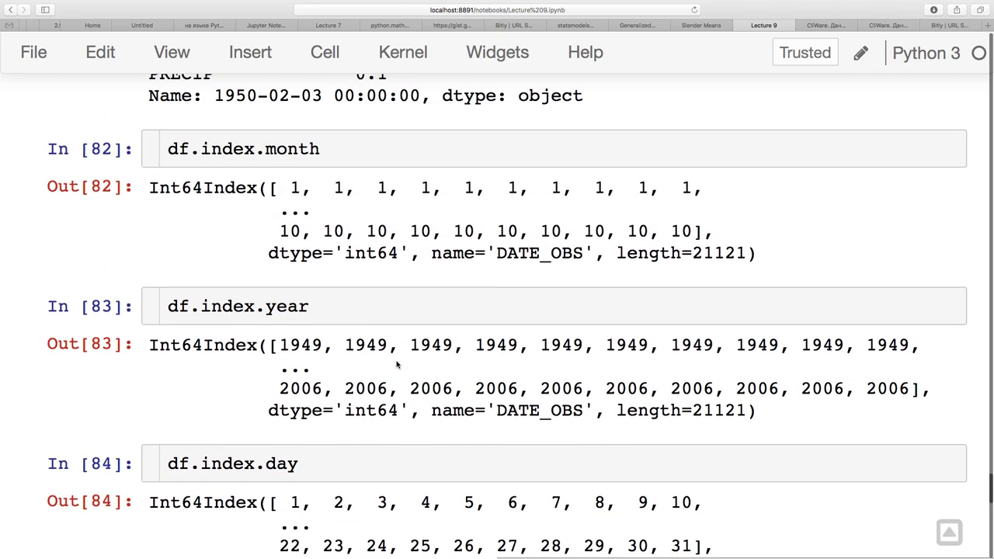
pyautogui.scroll(-5, 396, 365)
pyautogui.write("year']")
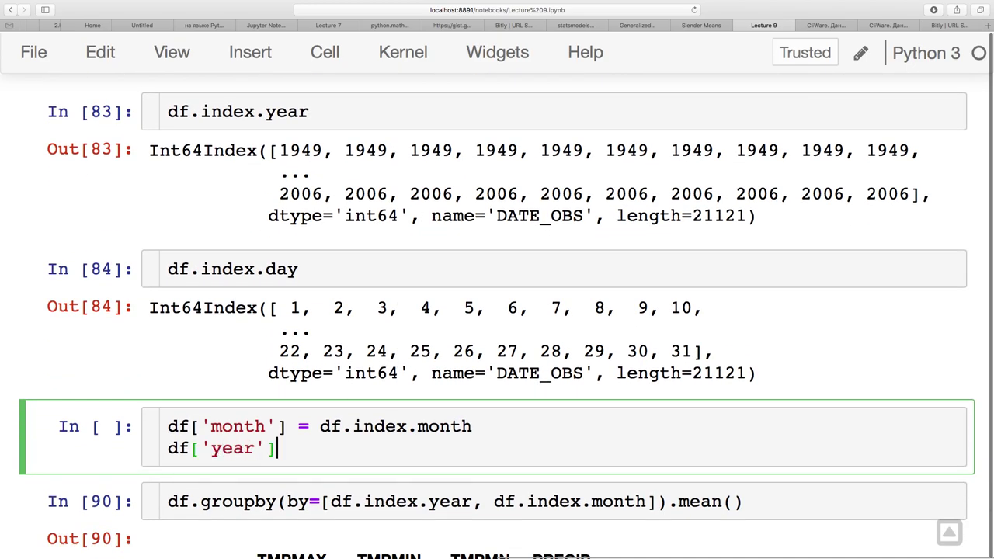
pyautogui.write(' = df.index.year')
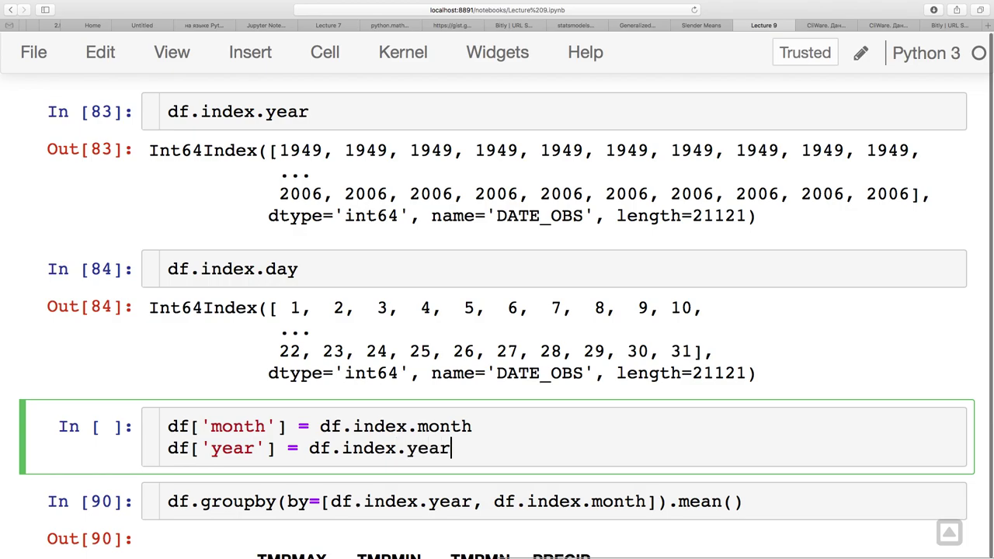
# Add a third line, df['day'] = df.index.day, and run the cell to create the three columns.
pyautogui.press('Return')
pyautogui.write("df['day']")
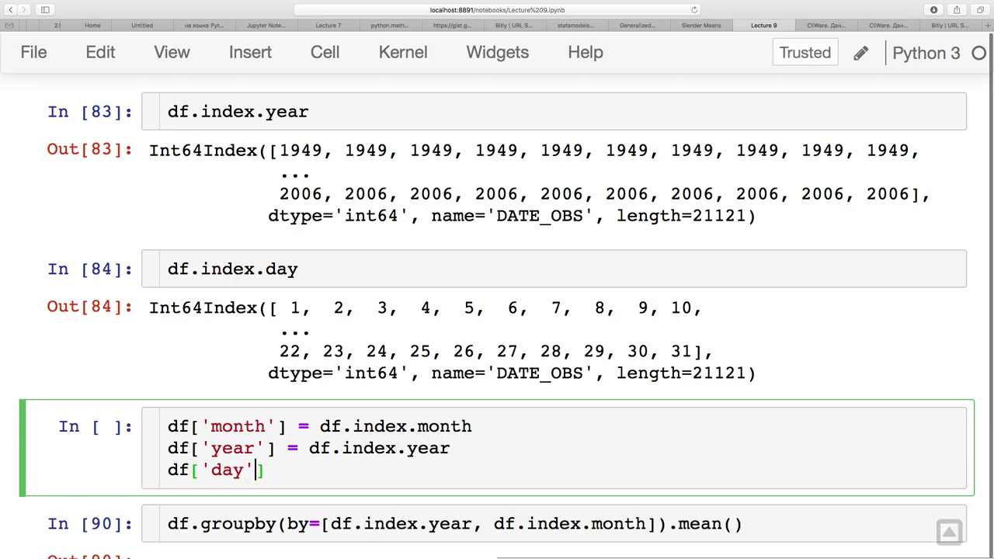
pyautogui.write(' = df.index.day')
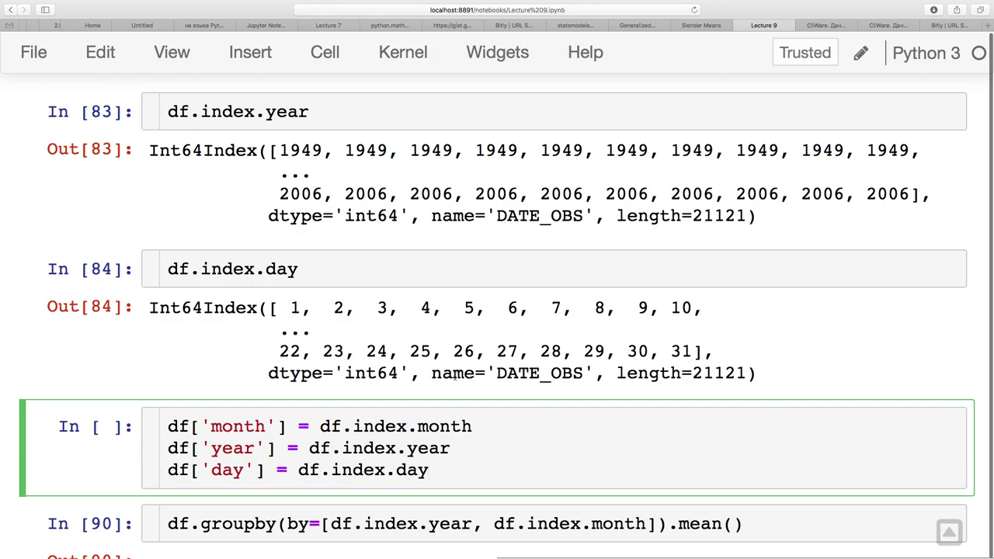
pyautogui.scroll(-2, 406, 267)
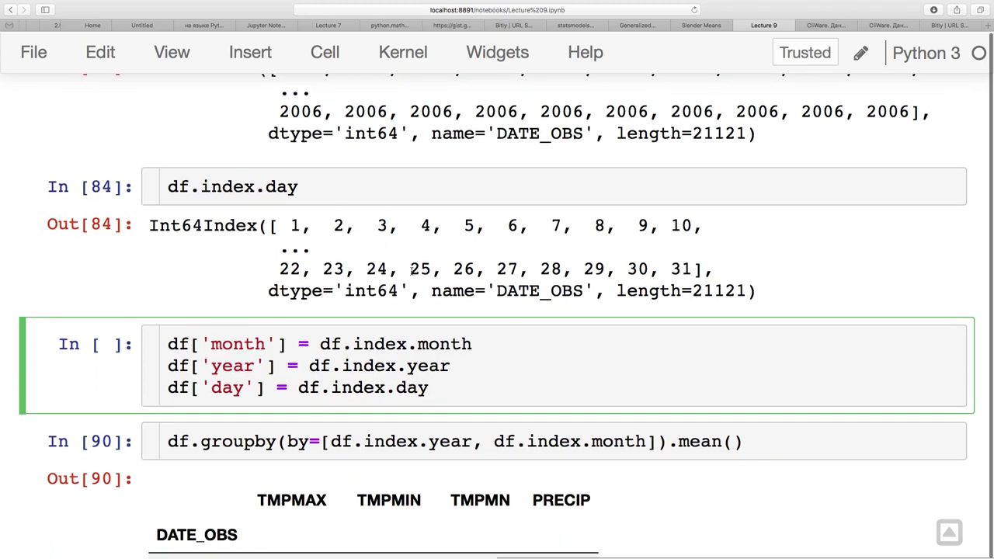
pyautogui.hotkey('shift', 'Return')
# Replace the index expressions in the groupby by list with 'year', 'month' and run the cell.
pyautogui.scroll(3, 386, 264)
pyautogui.click(333, 299)
pyautogui.keyDown('shift'); pyautogui.click(649, 299); pyautogui.keyUp('shift')
pyautogui.write("'")
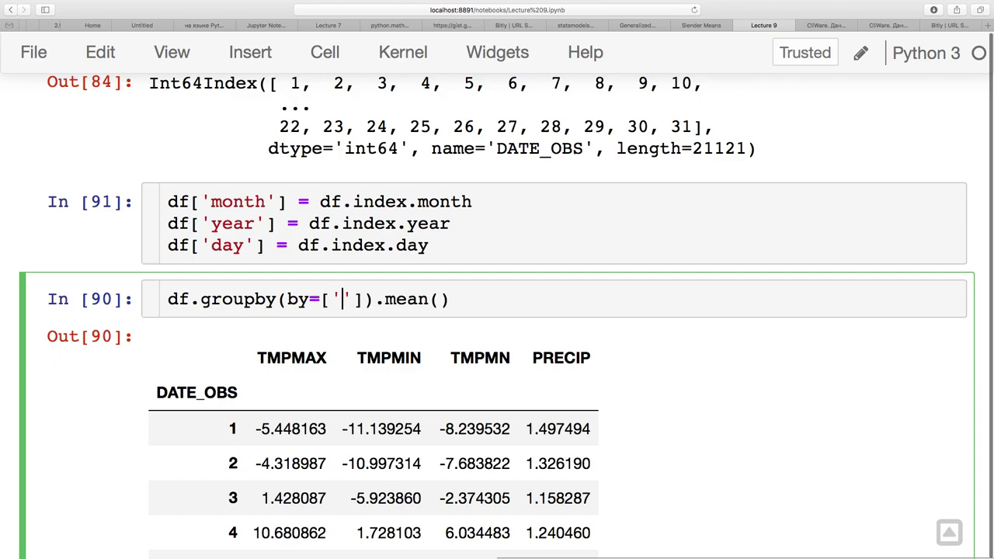
pyautogui.write('m')
pyautogui.press('BackSpace')
pyautogui.write("year', 'mo")
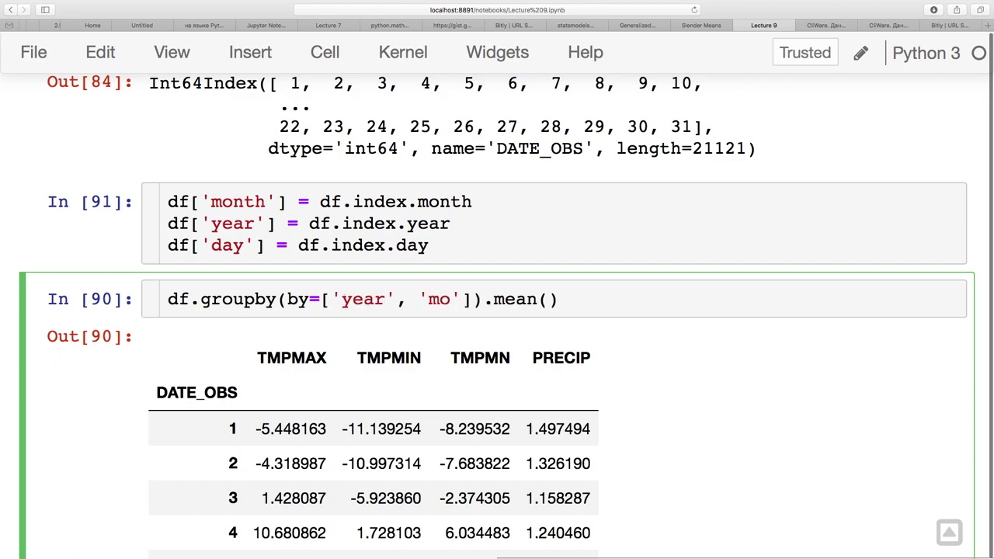
pyautogui.write('nth')
pyautogui.hotkey('ctrl', 'Return')
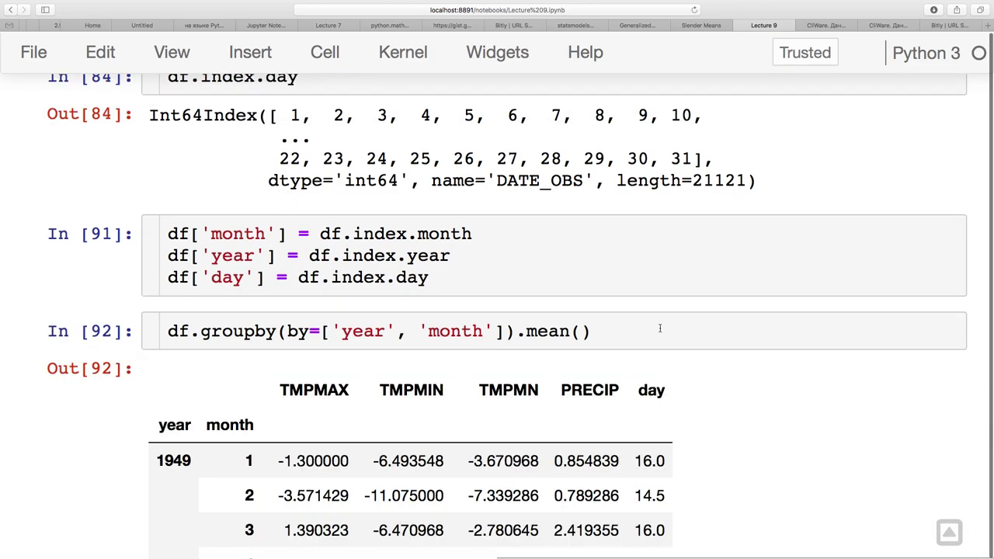
pyautogui.scroll(1, 613, 368)
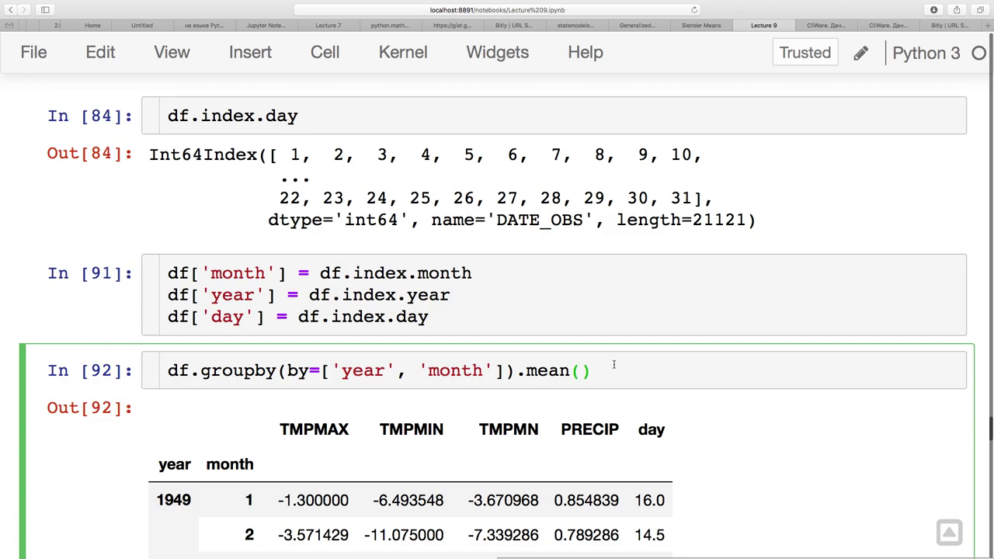
# Examine the table of averages grouped by year and month, comparing the 1949 and 1950 rows, and save the notebook.
pyautogui.scroll(-2, 613, 364)
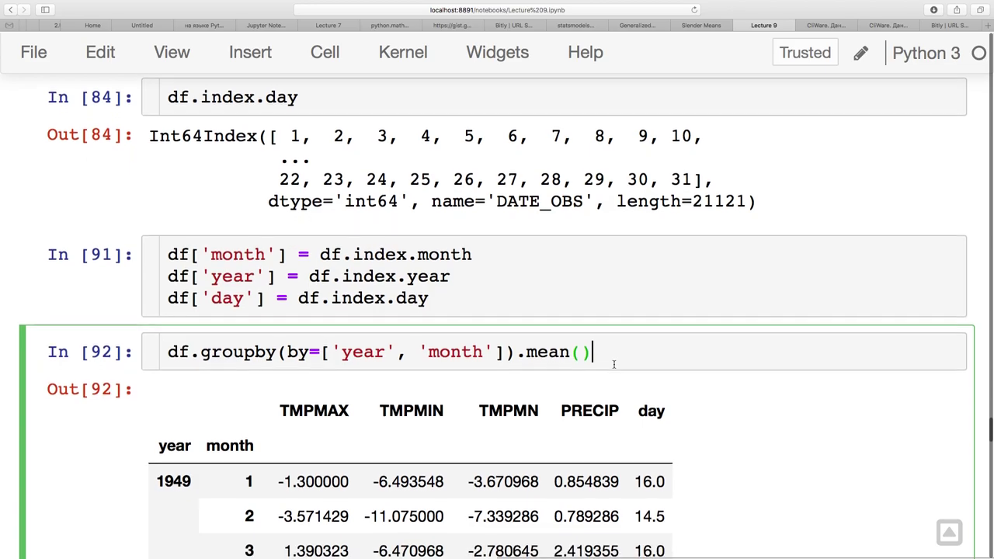
pyautogui.scroll(-1, 614, 365)
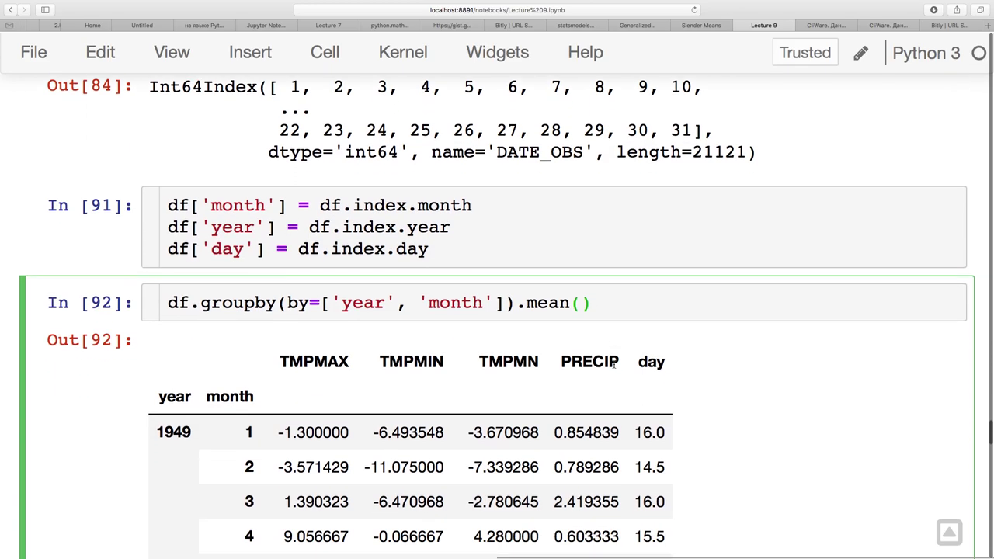
pyautogui.scroll(-1, 605, 394)
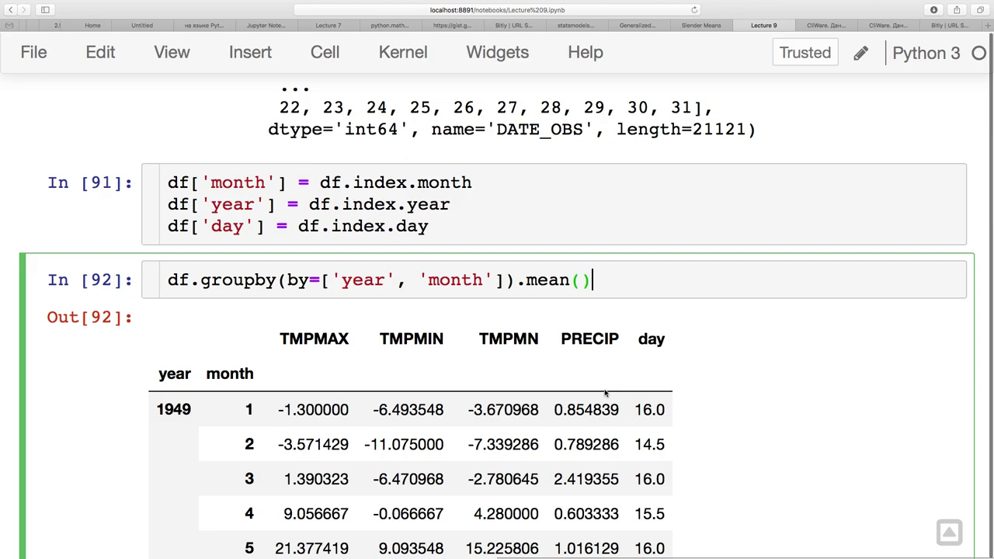
pyautogui.press('super+s')
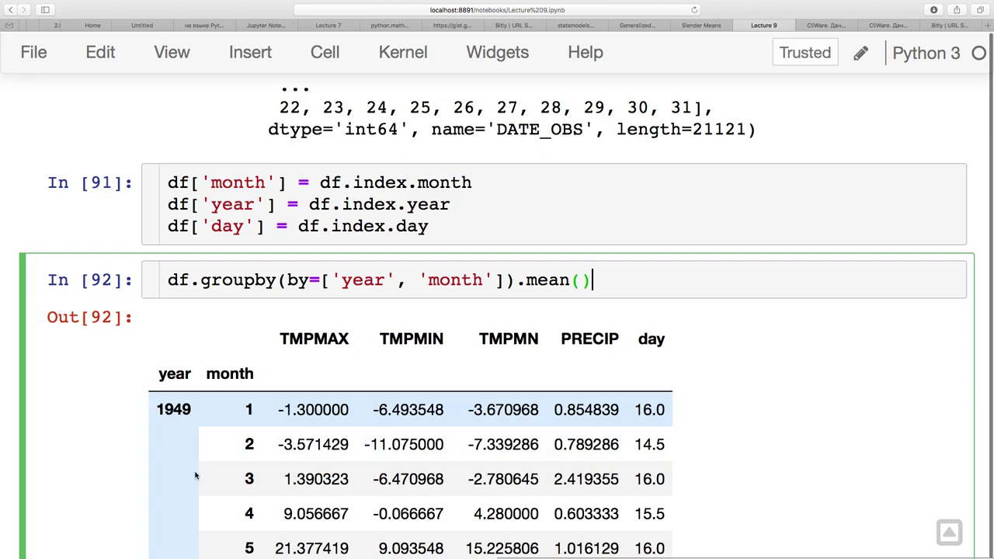
pyautogui.scroll(-10, 196, 476)
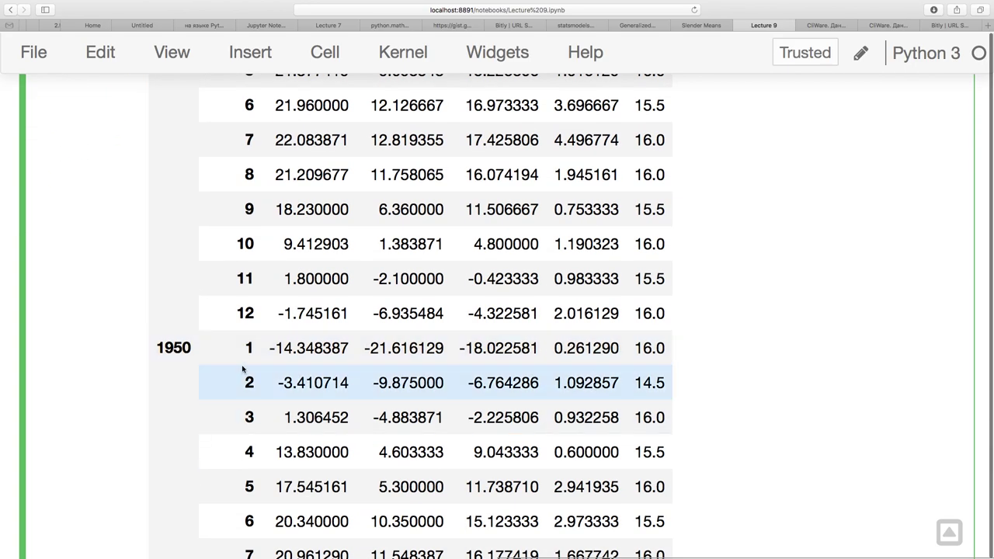
pyautogui.scroll(9, 243, 371)
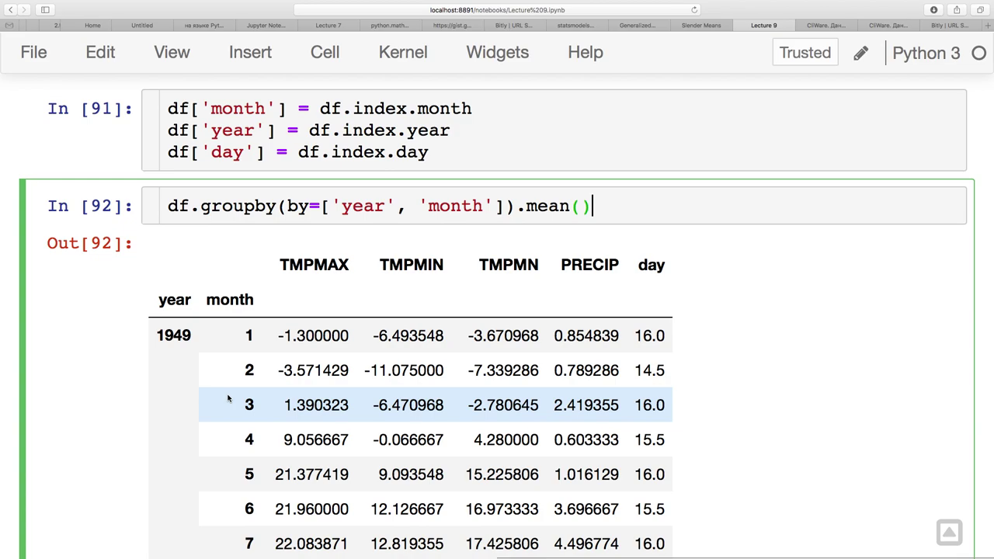
pyautogui.scroll(3, 228, 398)
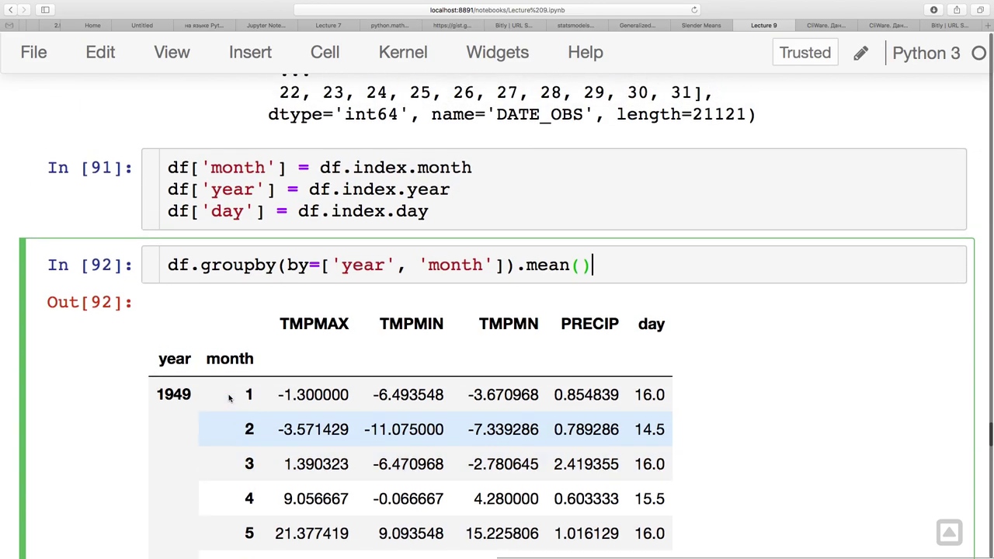
pyautogui.scroll(1, 228, 399)
# Restrict the grouped mean to one column by inserting ['TMPMN'] before .mean() and run the cell.
pyautogui.click(256, 288)
pyautogui.click(633, 291)
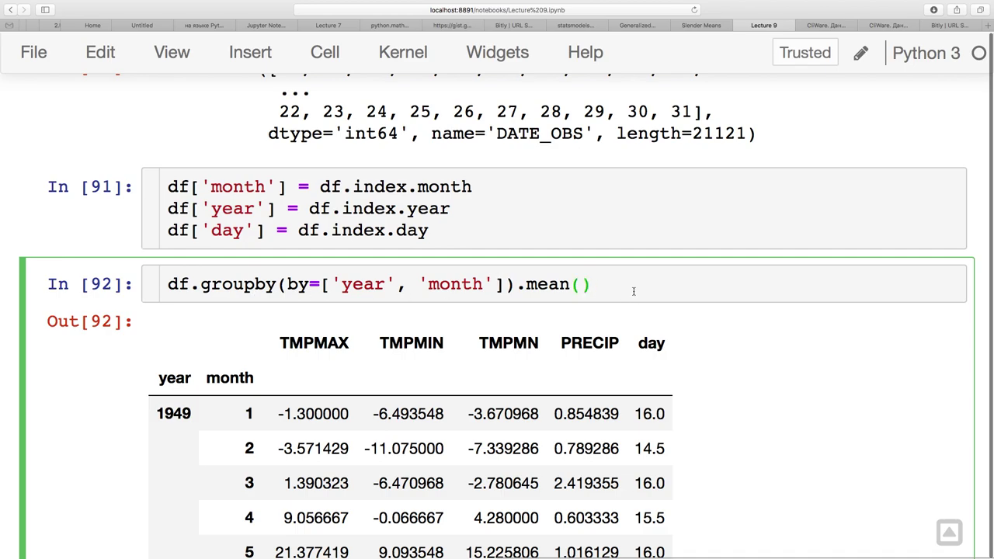
pyautogui.press('Left')
pyautogui.press('Left')
pyautogui.press('Left')
pyautogui.press('Left')
pyautogui.press('Left')
pyautogui.press('Left')
pyautogui.press('Left')
pyautogui.write("['")
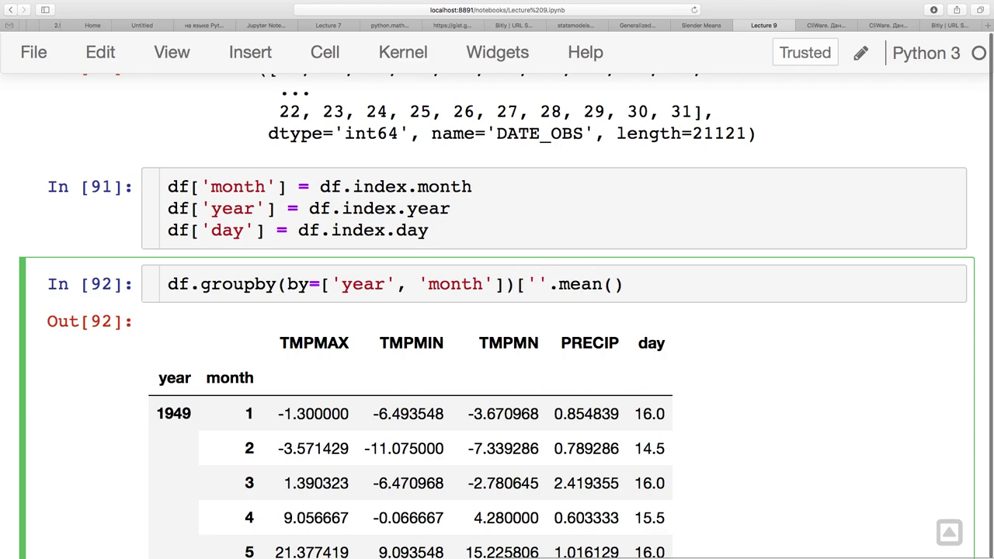
pyautogui.write("TMPMN']")
pyautogui.hotkey('shift', 'Return')
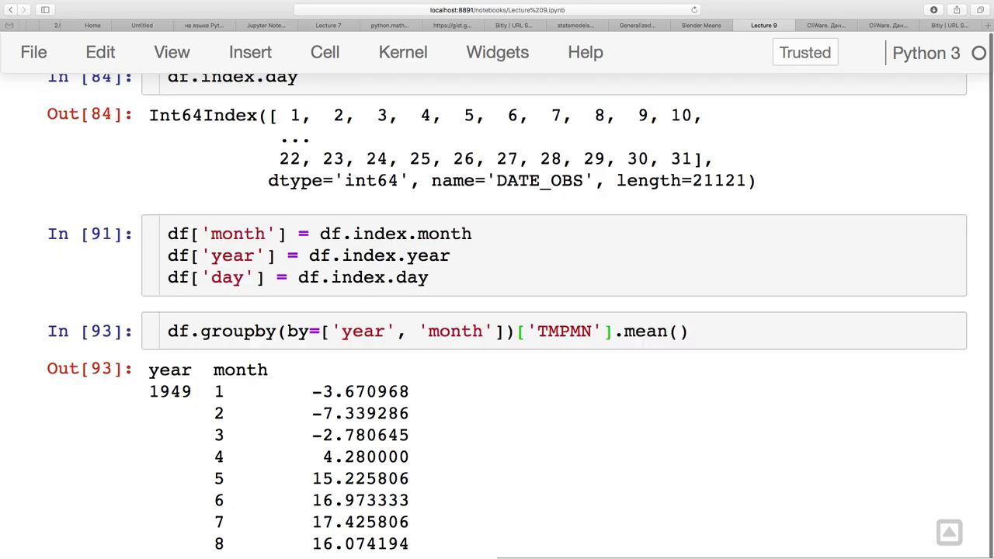
# Examine the TMPMN output series and how its year and month index levels are laid out.
pyautogui.scroll(-2, 628, 430)
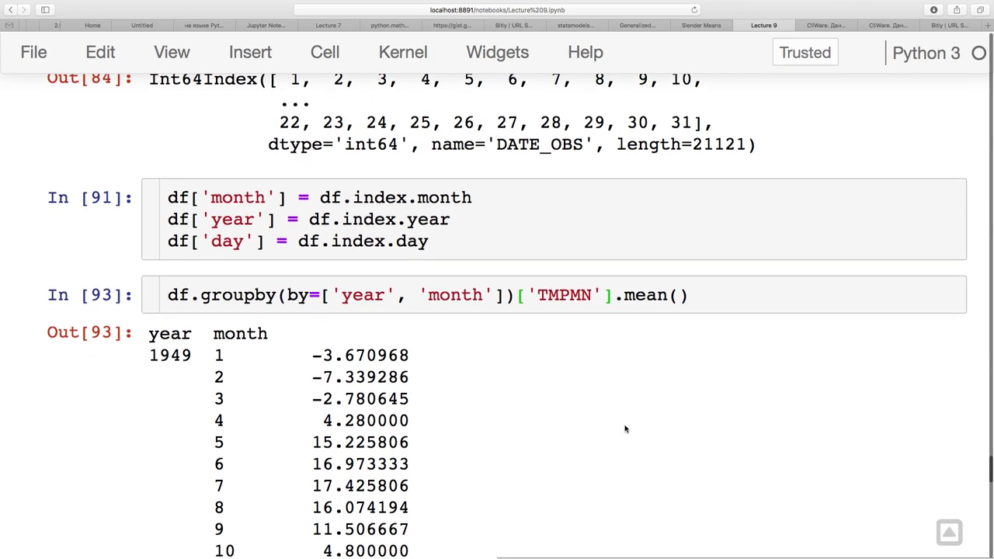
pyautogui.scroll(-3, 626, 428)
pyautogui.scroll(-1, 393, 388)
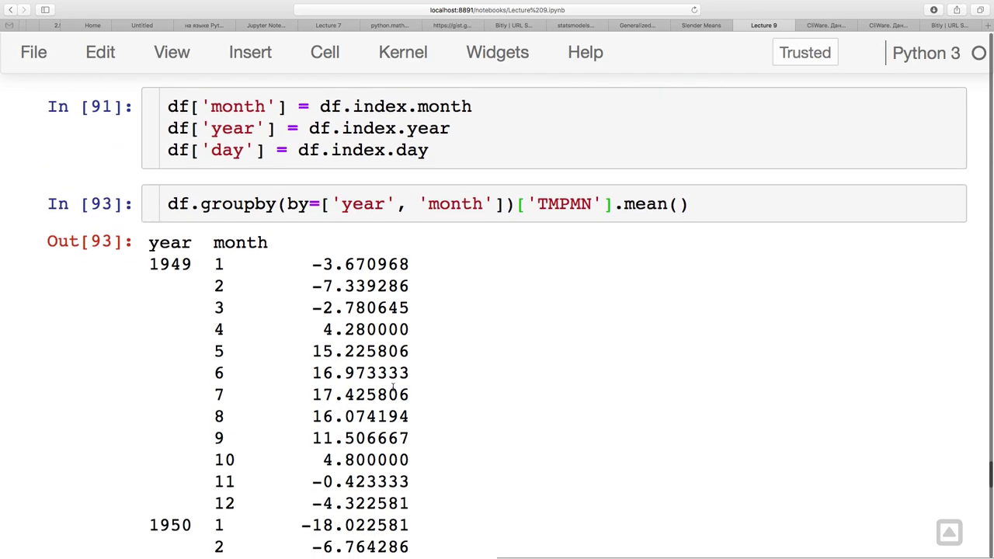
pyautogui.scroll(-2, 342, 428)
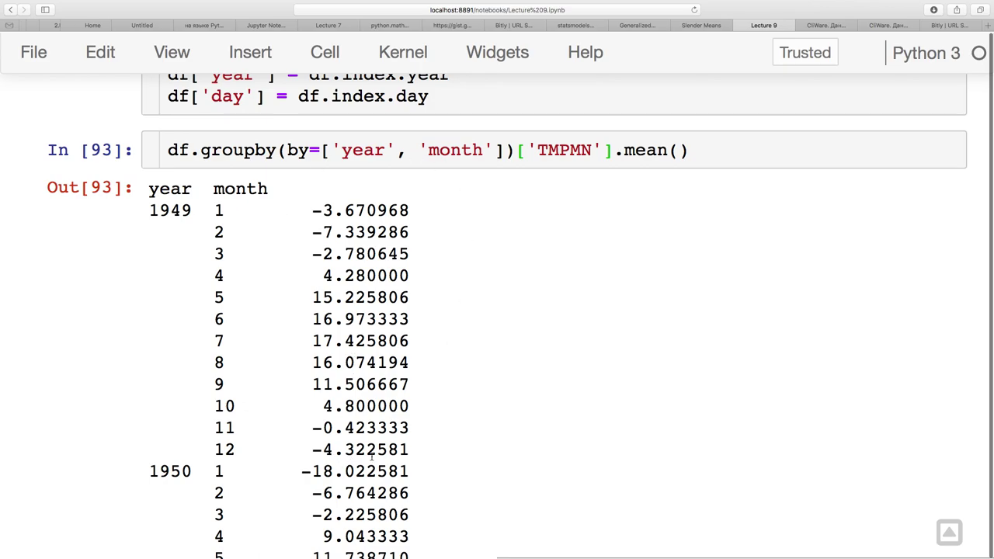
pyautogui.scroll(-1, 371, 458)
pyautogui.scroll(-5, 371, 458)
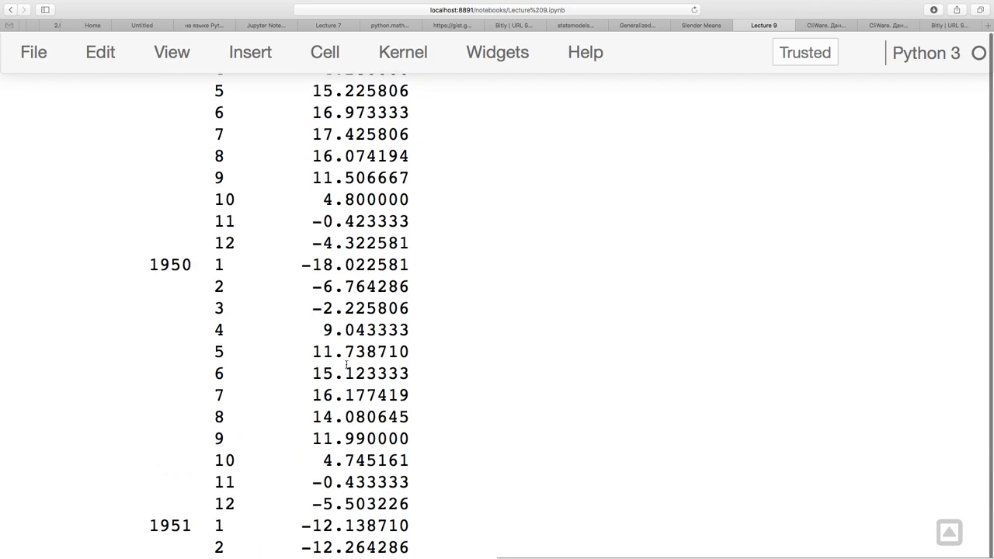
pyautogui.scroll(3, 332, 325)
pyautogui.scroll(2, 332, 324)
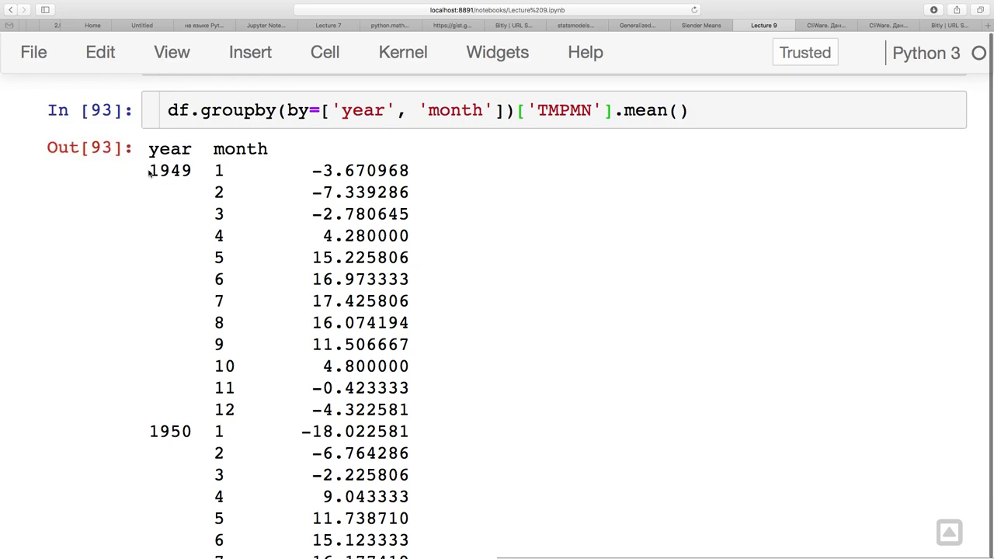
pyautogui.moveTo(148, 170); pyautogui.dragTo(192, 171)
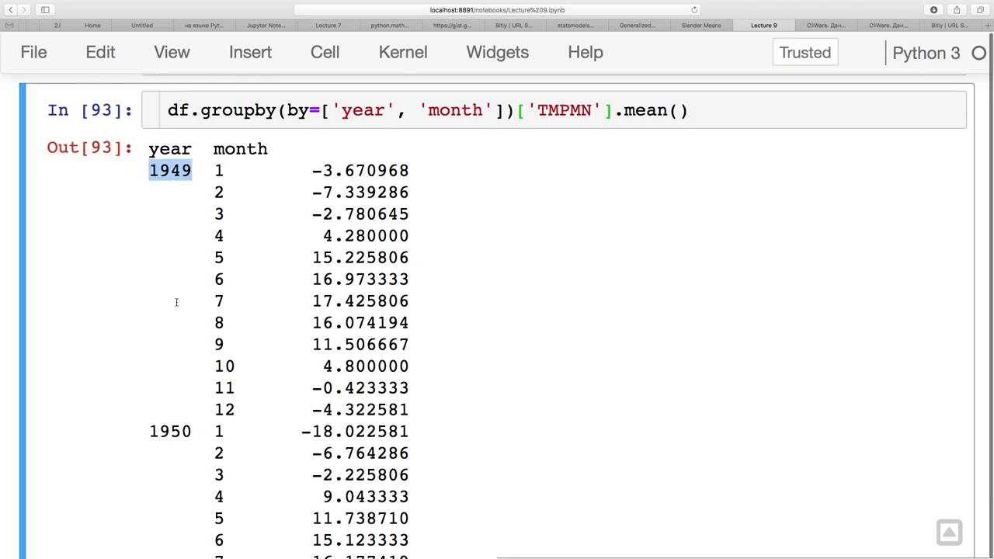
pyautogui.click(149, 292)
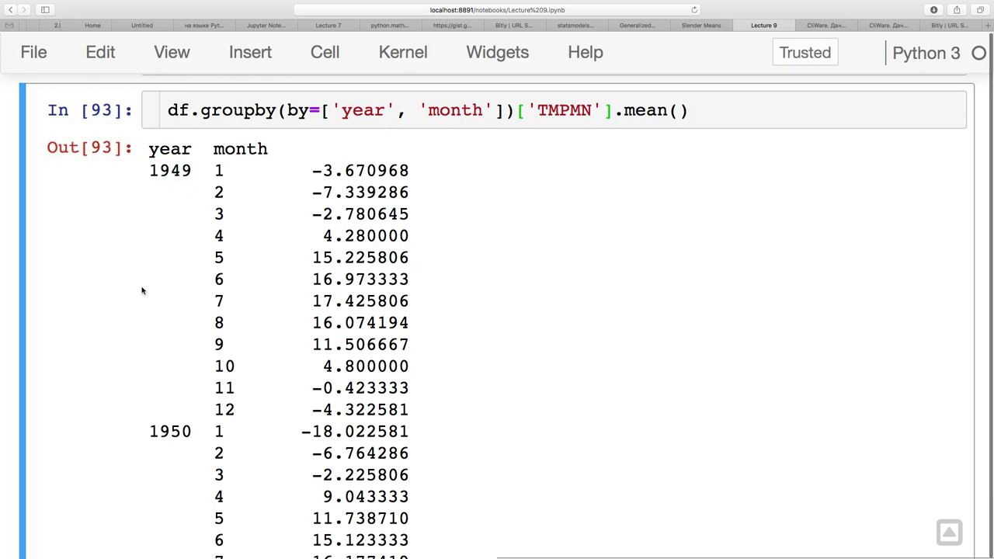
pyautogui.moveTo(151, 288); pyautogui.dragTo(202, 283)
pyautogui.click(155, 391)
pyautogui.moveTo(155, 391); pyautogui.dragTo(205, 392)
pyautogui.click(205, 392)
pyautogui.scroll(2, 297, 343)
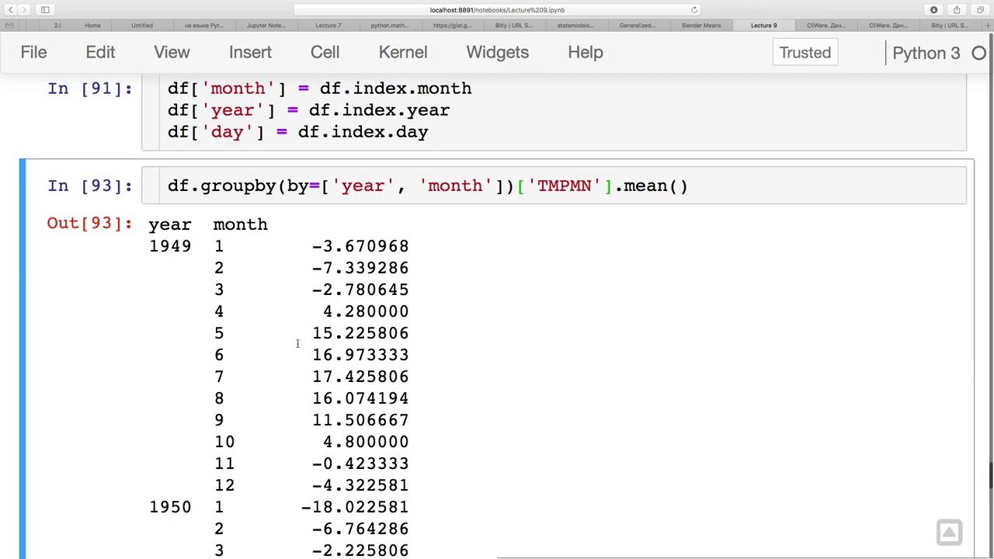
# Assign the grouped TMPMN mean to the variable tmpmn_mean_by_year_mon and run the cell.
pyautogui.click(310, 185)
pyautogui.click(169, 186)
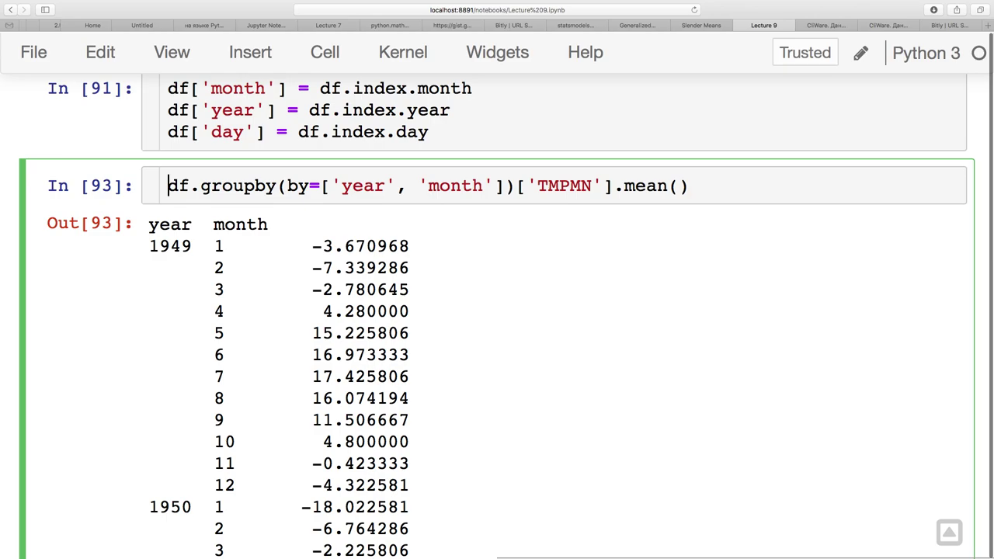
pyautogui.write('tmp')
pyautogui.press('BackSpace')
pyautogui.press('BackSpace')
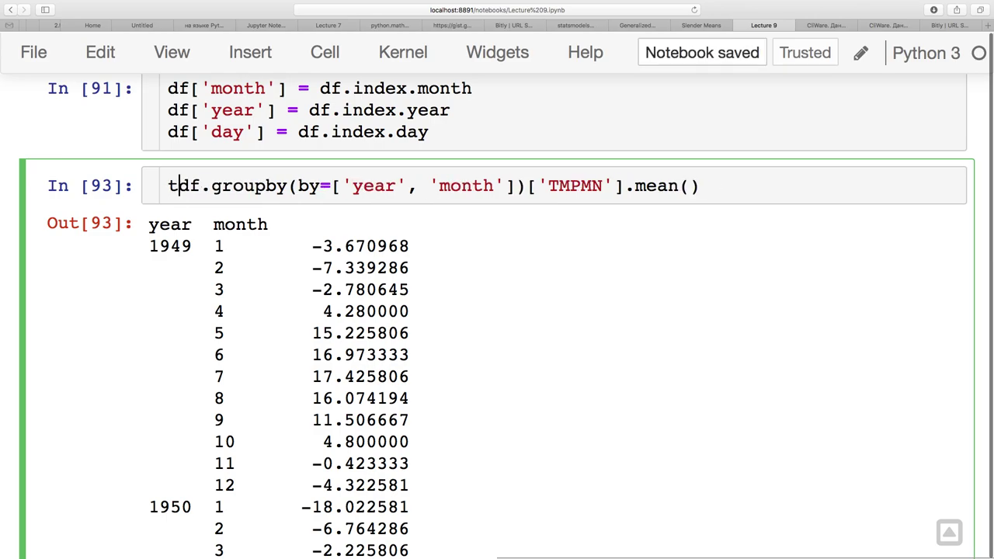
pyautogui.write('mpmn_mean_by_mdf.gro')
pyautogui.press('BackSpace')
pyautogui.press('BackSpace')
pyautogui.write('year_mon =')
pyautogui.hotkey('shift', 'Return')
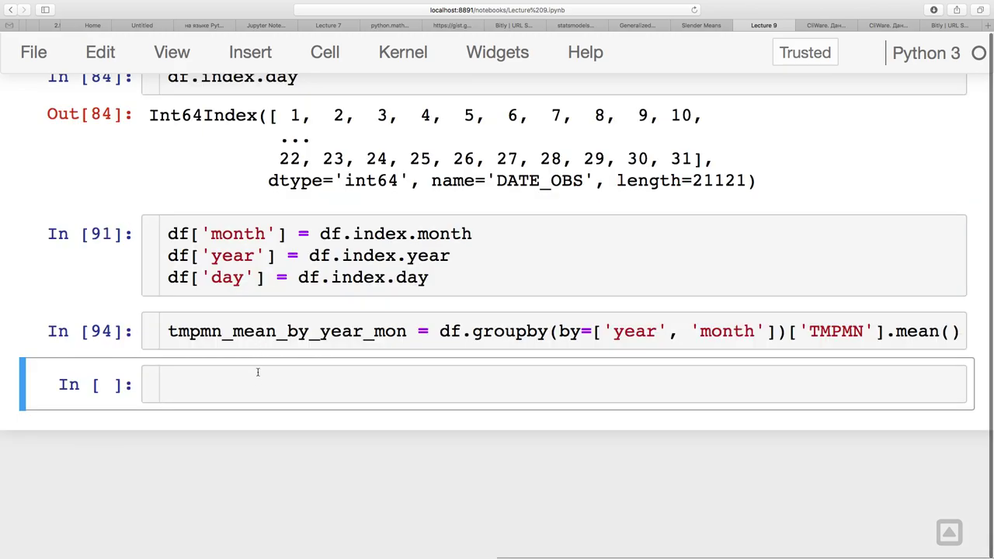
# In the new empty cell, enter tmpmn_mean_by_year_mon and run it to display the series.
pyautogui.write('tmp')
pyautogui.press('Tab')
pyautogui.write('m')
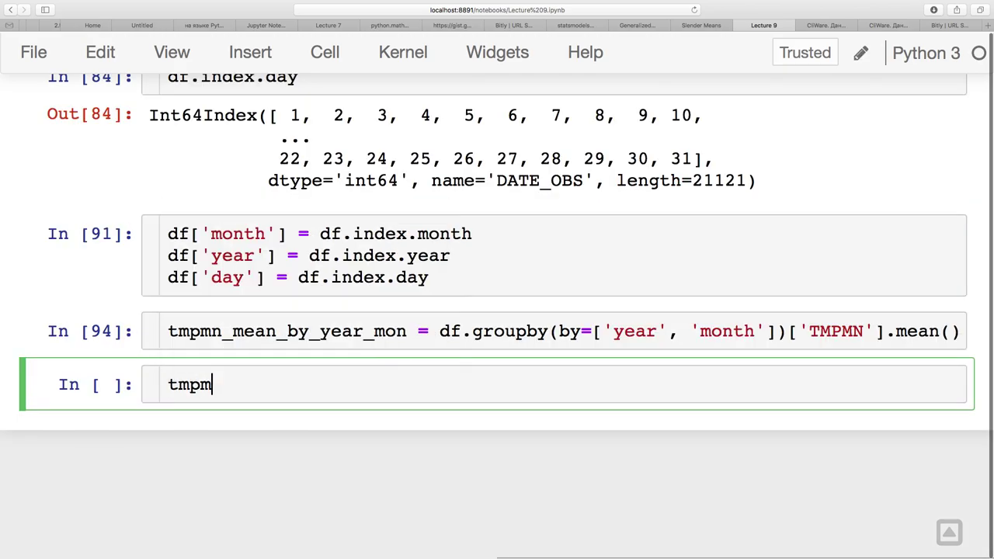
pyautogui.press('Tab')
pyautogui.write('n')
pyautogui.press('Tab')
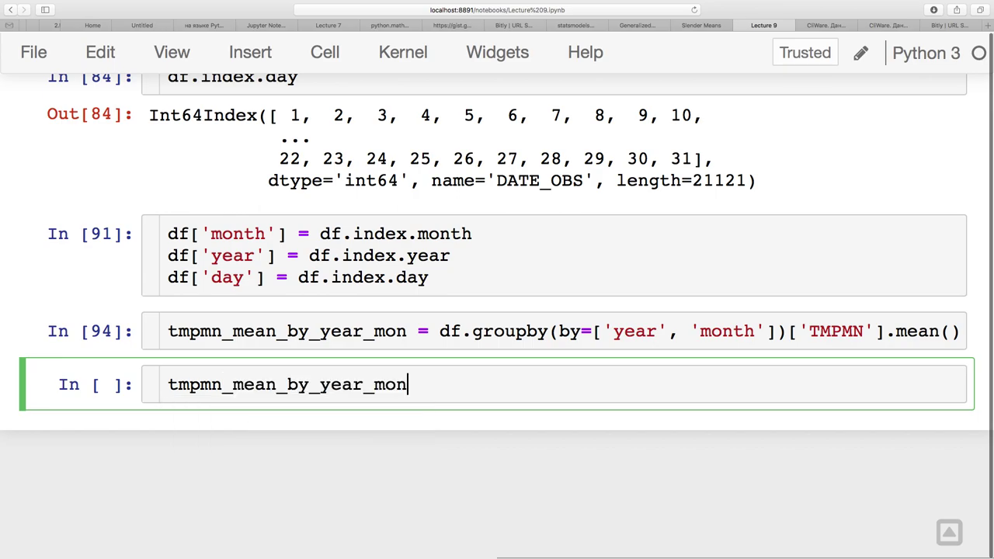
pyautogui.hotkey('ctrl', 'Return')
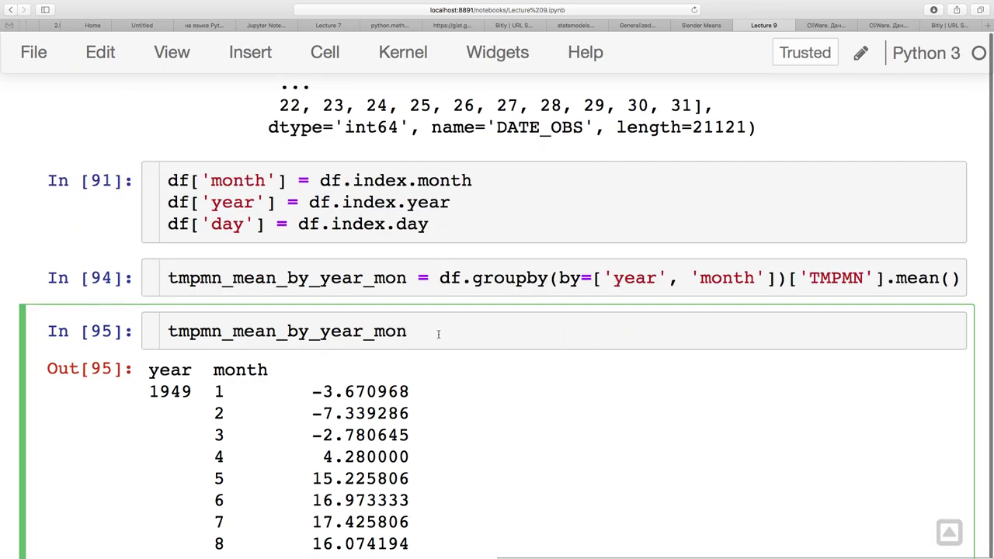
# Index the displayed series with [1949, 1] and run the cell to get the January 1949 mean.
pyautogui.write('[')
pyautogui.write('1949, ')
pyautogui.write('1')
pyautogui.hotkey('shift', 'Return')
# Change the month in the series index from January to 2 and run the cell.
pyautogui.click(494, 332)
pyautogui.press('BackSpace')
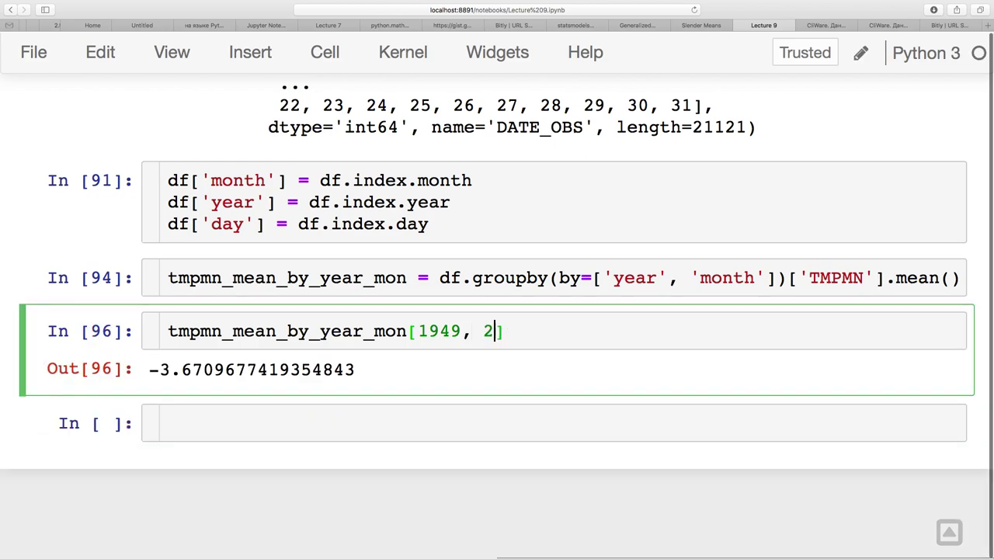
pyautogui.write('2')
pyautogui.hotkey('shift', 'Return')
# Wrap the index values in parentheses as the tuple (1949, 2) and rerun the cell.
pyautogui.click(420, 331)
pyautogui.write('(')
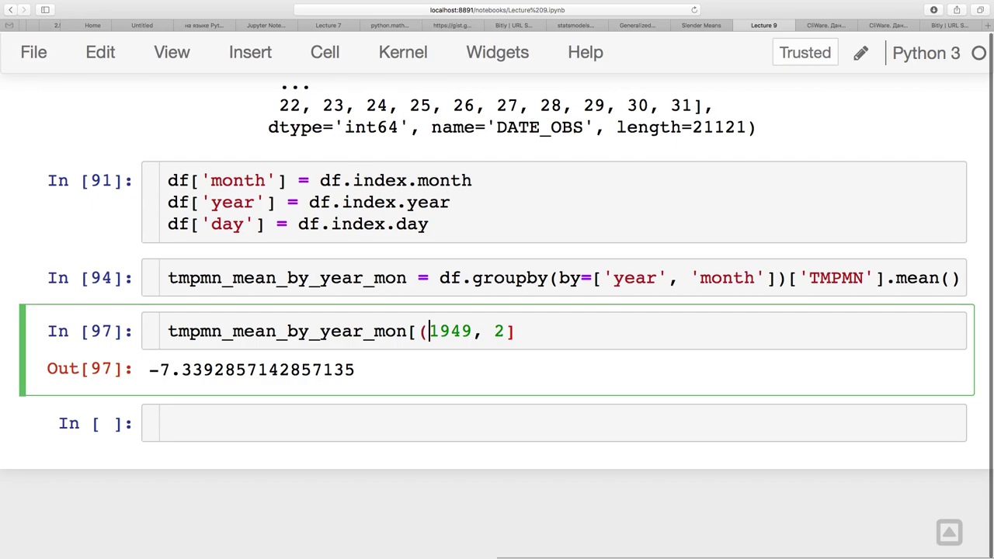
pyautogui.press('Right')
pyautogui.press('Right')
pyautogui.press('Right')
pyautogui.press('Right')
pyautogui.press('Right')
pyautogui.press('Right')
pyautogui.press('Right')
pyautogui.write(')')
pyautogui.hotkey('shift', 'Return')
pyautogui.click(451, 331)
# Enter tmpmn_mean_by_year_mon in the empty last cell and run it to show the whole series again.
pyautogui.click(429, 420)
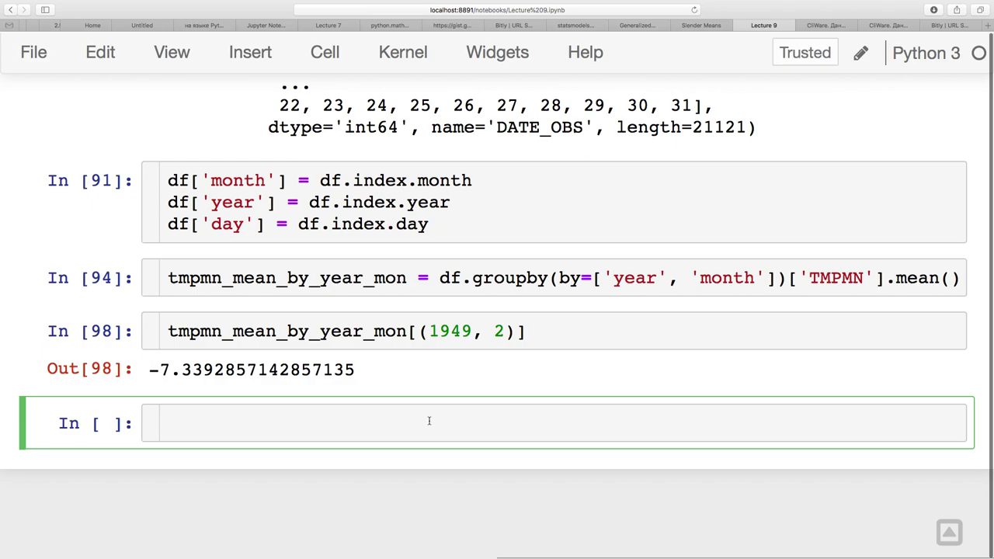
pyautogui.write('tmpm')
pyautogui.press('Tab')
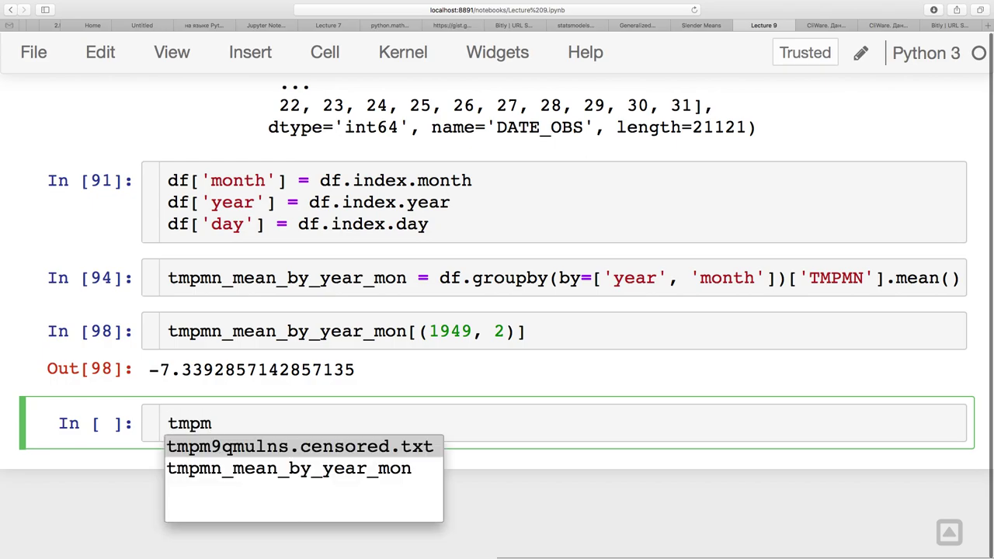
pyautogui.press('Down')
pyautogui.press('Return')
pyautogui.hotkey('shift', 'Return')
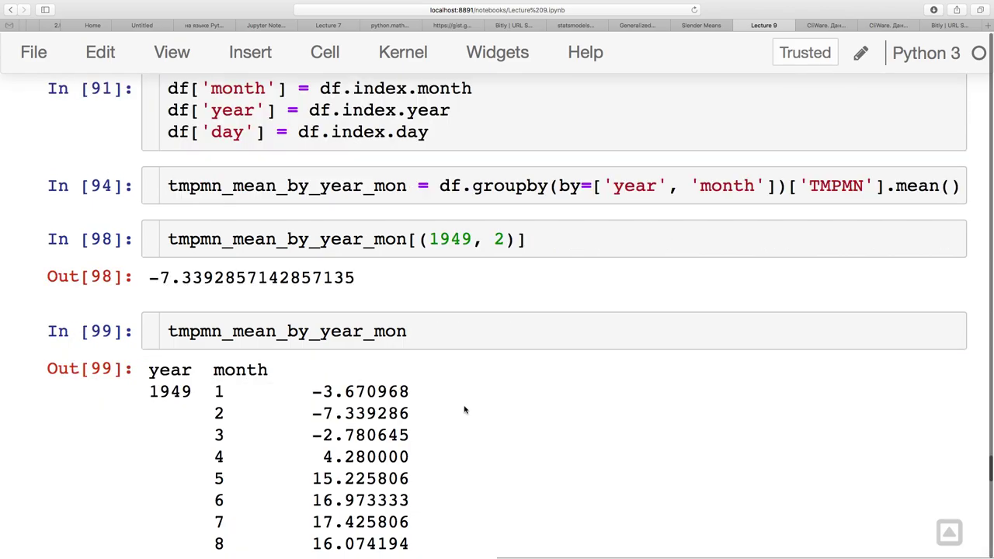
# Replace the last cell's content with df, run it and look through the full data frame.
pyautogui.click(435, 335)
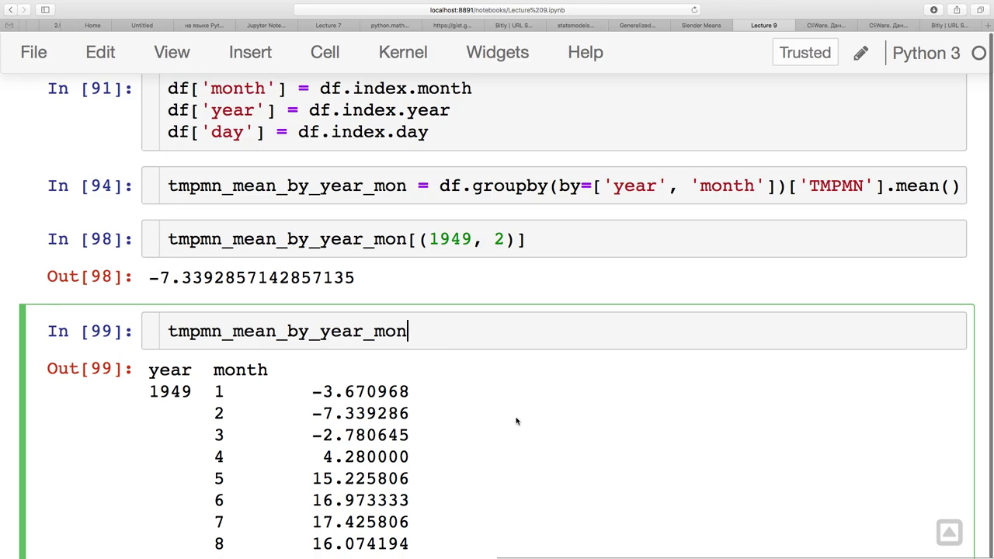
pyautogui.scroll(-2, 516, 425)
pyautogui.scroll(1, 513, 424)
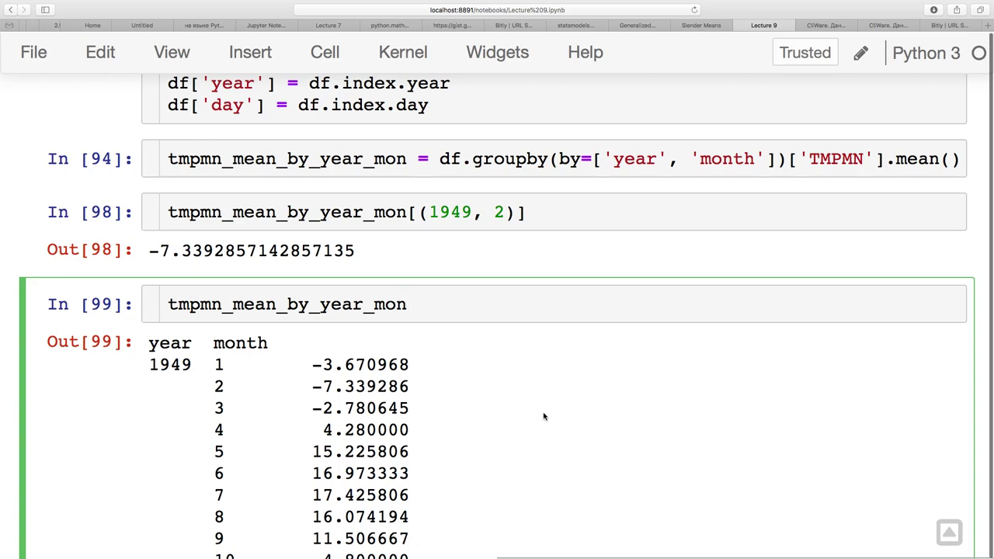
pyautogui.hotkey('ctrl', 'a')
pyautogui.press('BackSpace')
pyautogui.write('df')
pyautogui.hotkey('shift', 'Return')
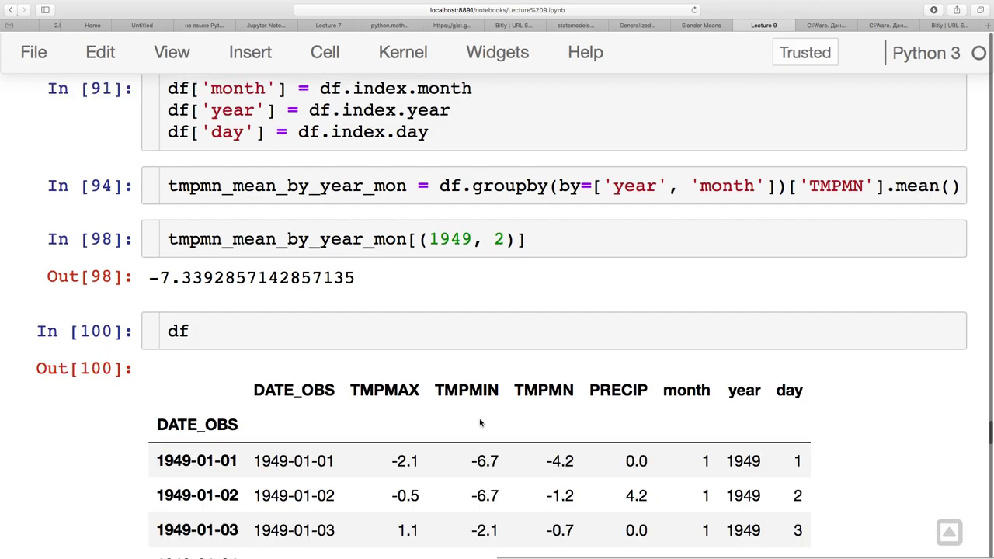
pyautogui.scroll(-15, 319, 388)
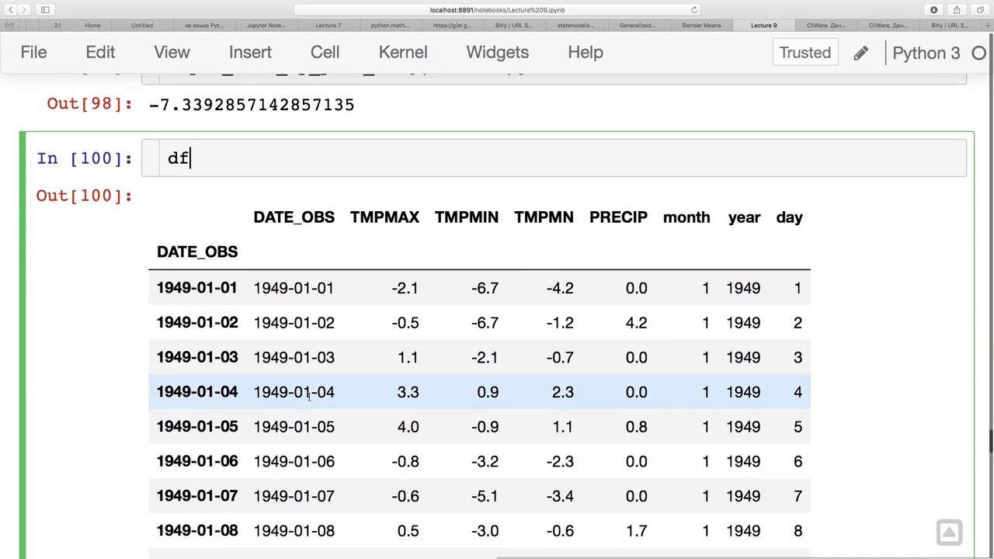
pyautogui.scroll(-8, 309, 397)
pyautogui.scroll(15, 309, 397)
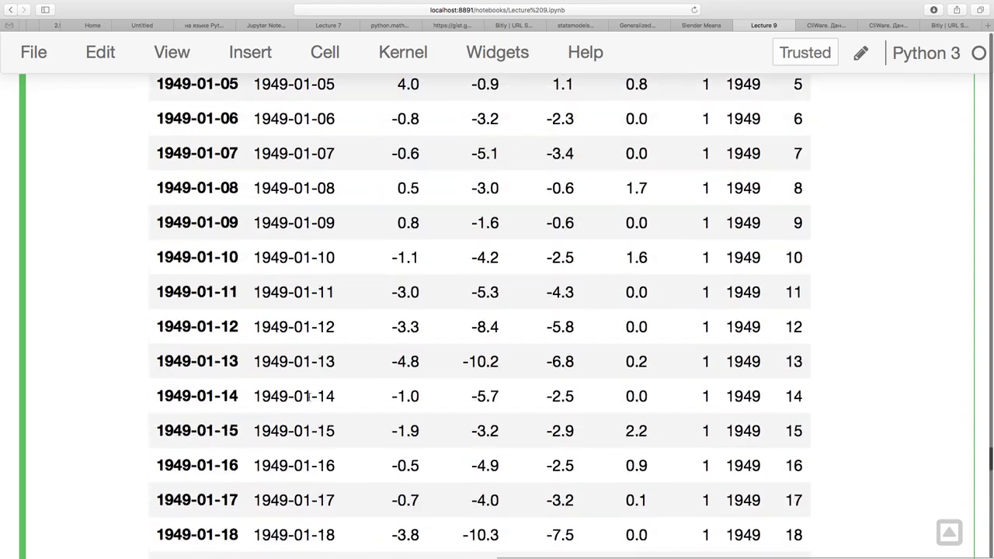
pyautogui.scroll(3, 309, 397)
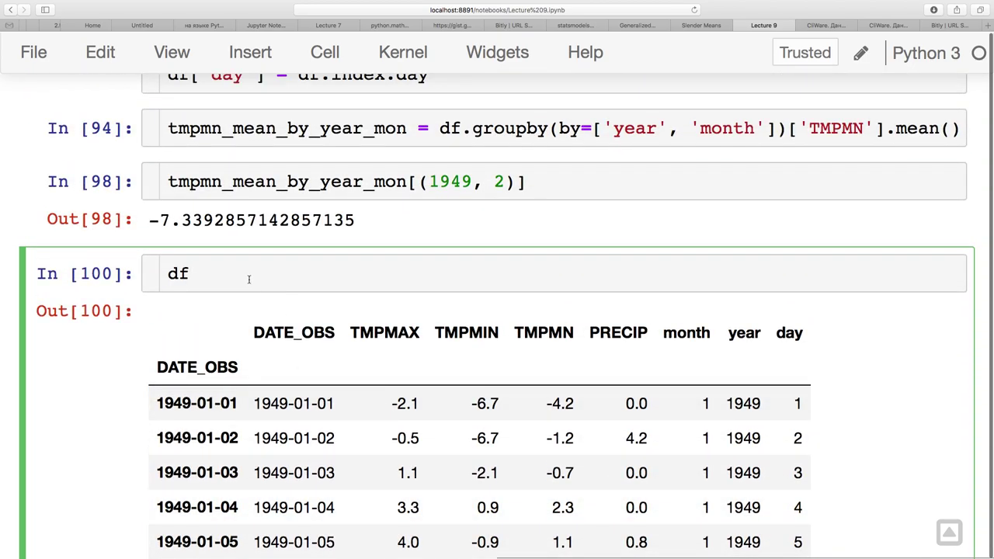
# Browse the df.to completion suggestions and complete the expression in the last cell as df.to_html.
pyautogui.write('.to')
pyautogui.press('Tab')
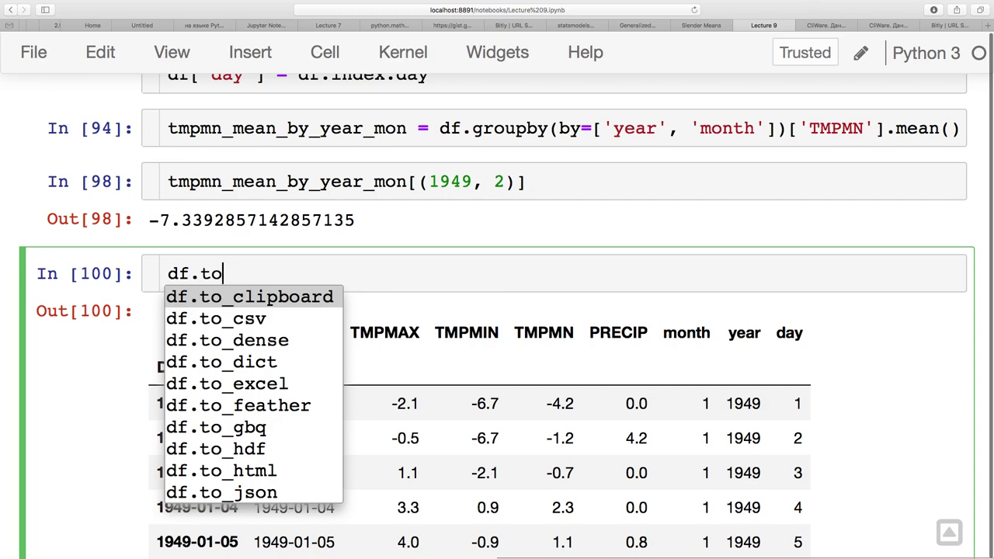
pyautogui.press('Down')
pyautogui.press('Down')
pyautogui.press('Down')
pyautogui.press('Down')
pyautogui.press('Down')
pyautogui.press('Down')
pyautogui.press('Down')
pyautogui.press('Down')
pyautogui.press('Down')
pyautogui.press('Down')
pyautogui.press('Down')
pyautogui.press('Down')
pyautogui.press('Down')
pyautogui.press('Down')
pyautogui.press('Down')
pyautogui.press('Down')
pyautogui.press('Down')
pyautogui.press('Down')
pyautogui.press('Down')
pyautogui.press('Down')
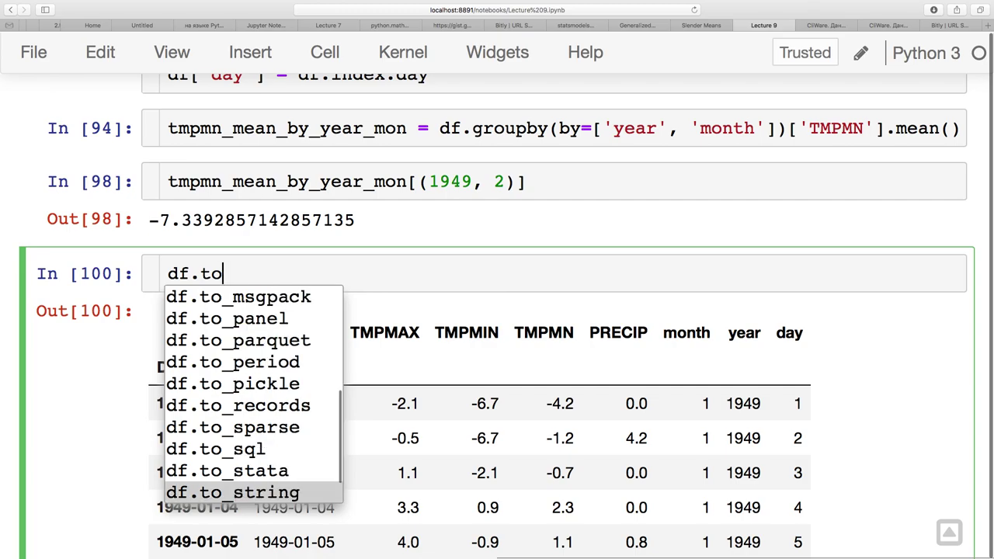
pyautogui.press('Down')
pyautogui.press('Down')
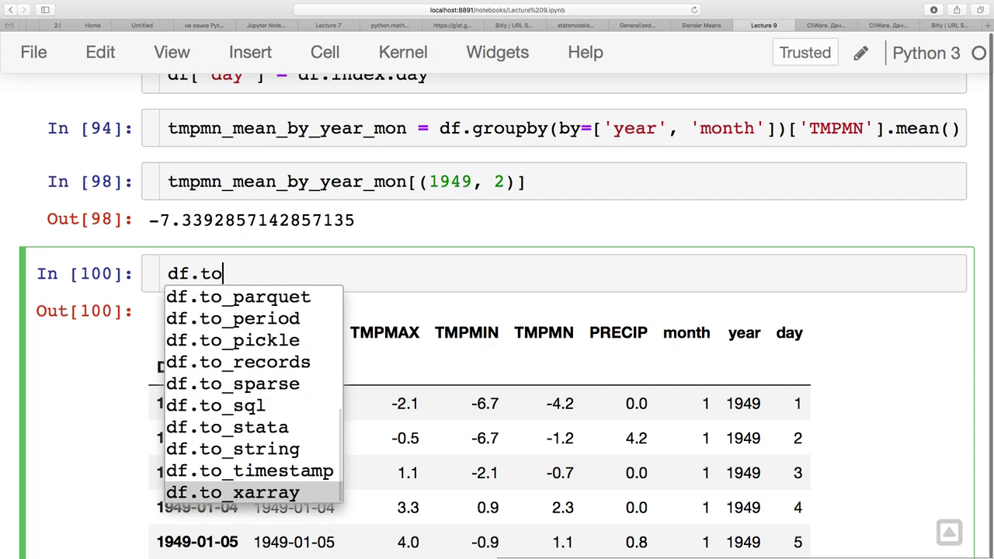
pyautogui.press('Up')
pyautogui.press('Up')
pyautogui.press('Up')
pyautogui.press('Up')
pyautogui.press('Up')
pyautogui.press('Up')
pyautogui.press('Up')
pyautogui.press('Up')
pyautogui.press('Up')
pyautogui.press('Up')
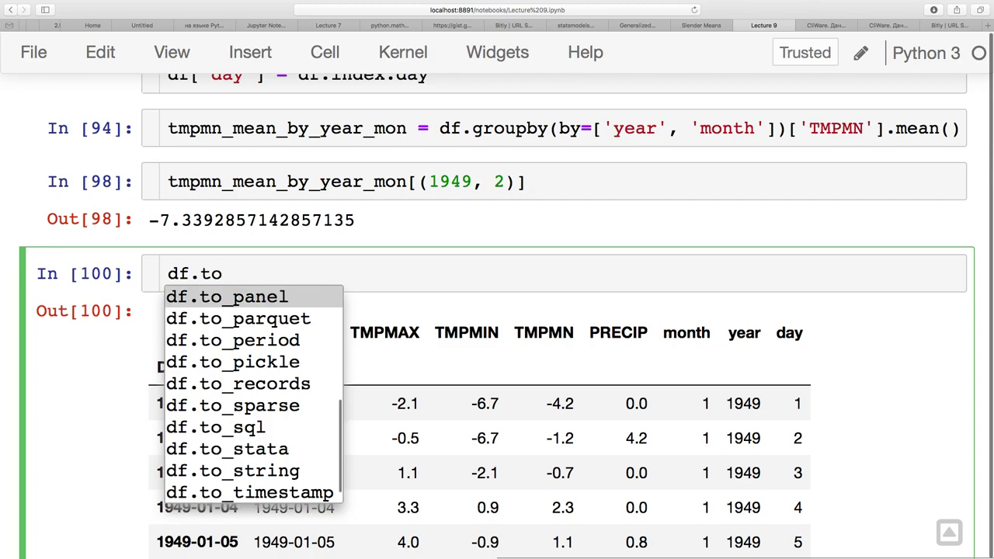
pyautogui.press('Up')
pyautogui.press('Up')
pyautogui.press('Up')
pyautogui.press('Up')
pyautogui.press('Up')
pyautogui.press('Up')
pyautogui.press('Up')
pyautogui.press('Up')
pyautogui.press('Up')
pyautogui.press('Up')
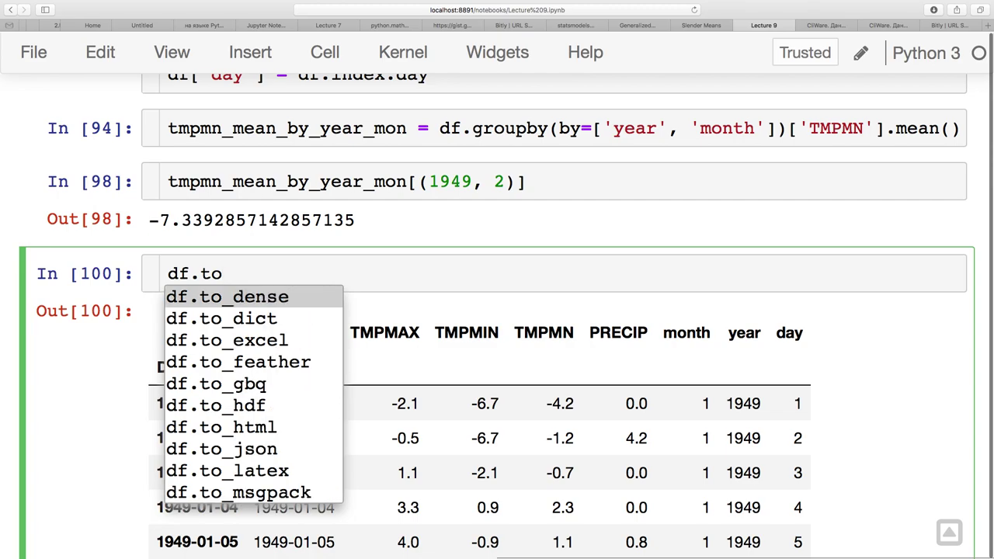
pyautogui.press('Down')
pyautogui.press('Down')
pyautogui.press('Down')
pyautogui.press('Down')
pyautogui.press('Down')
pyautogui.press('Down')
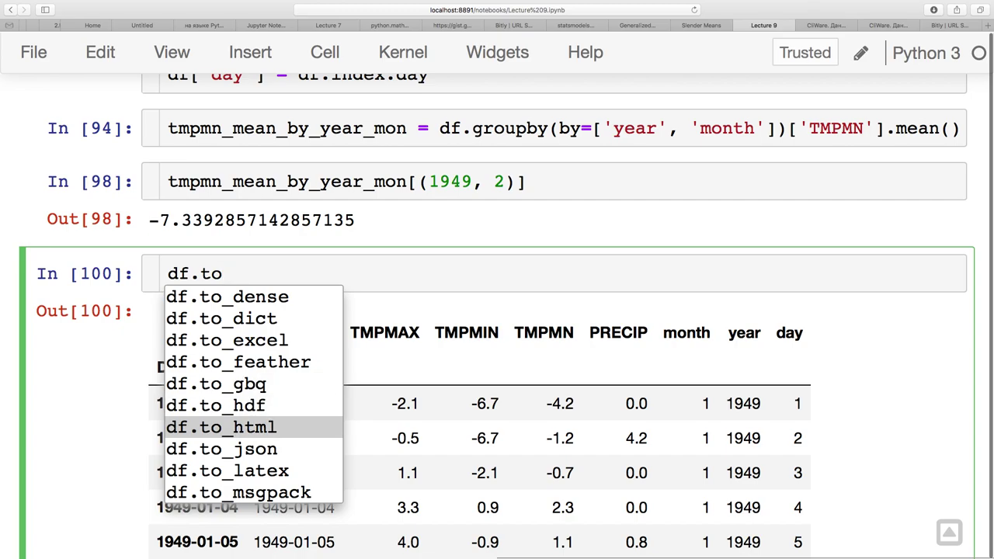
pyautogui.press('Return')
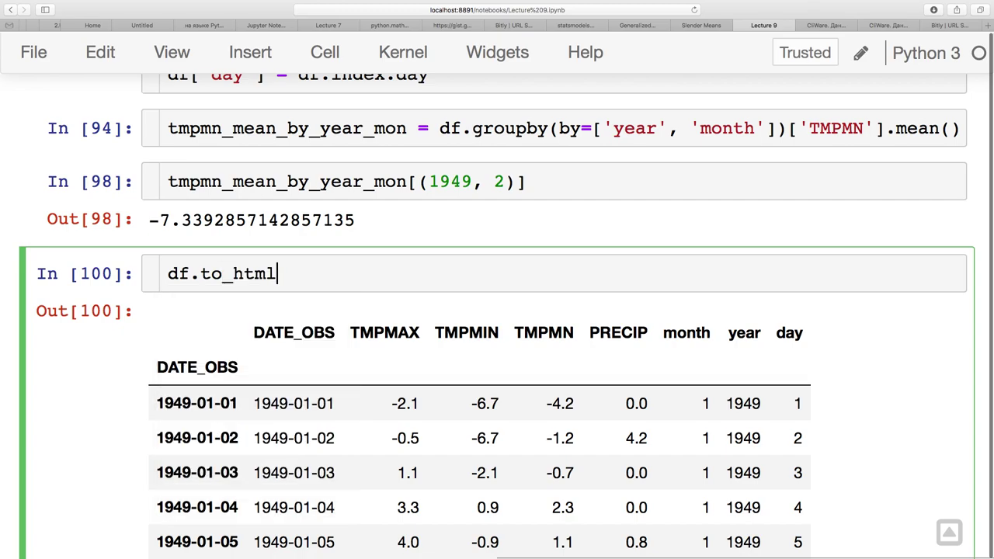
# Add call parentheses after df.to_html and read its documentation down to the list of parameters.
pyautogui.write('(')
pyautogui.hotkey('shift', 'Tab')
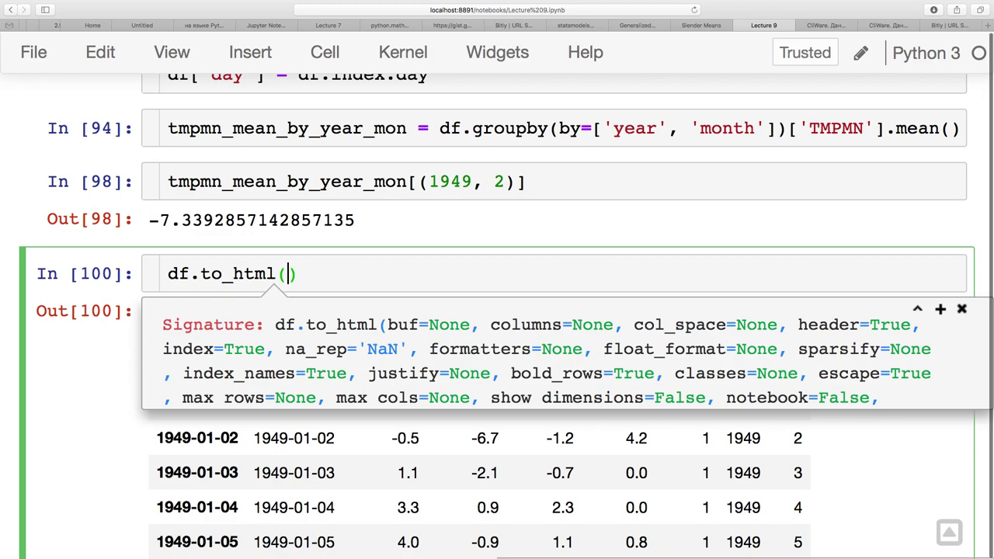
pyautogui.hotkey('shift', 'Tab')
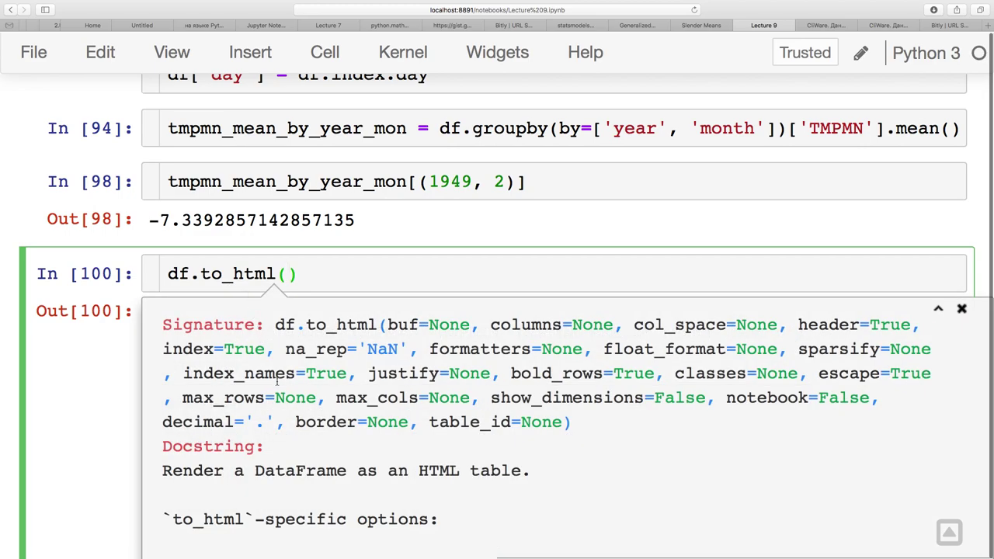
pyautogui.scroll(-3, 281, 439)
pyautogui.scroll(-2, 281, 438)
pyautogui.scroll(-3, 274, 480)
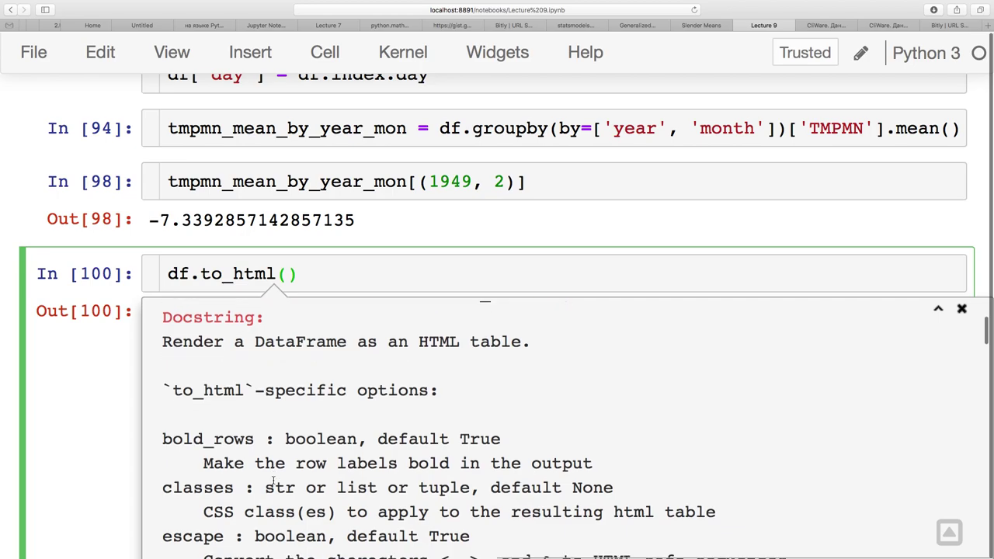
pyautogui.scroll(-10, 274, 481)
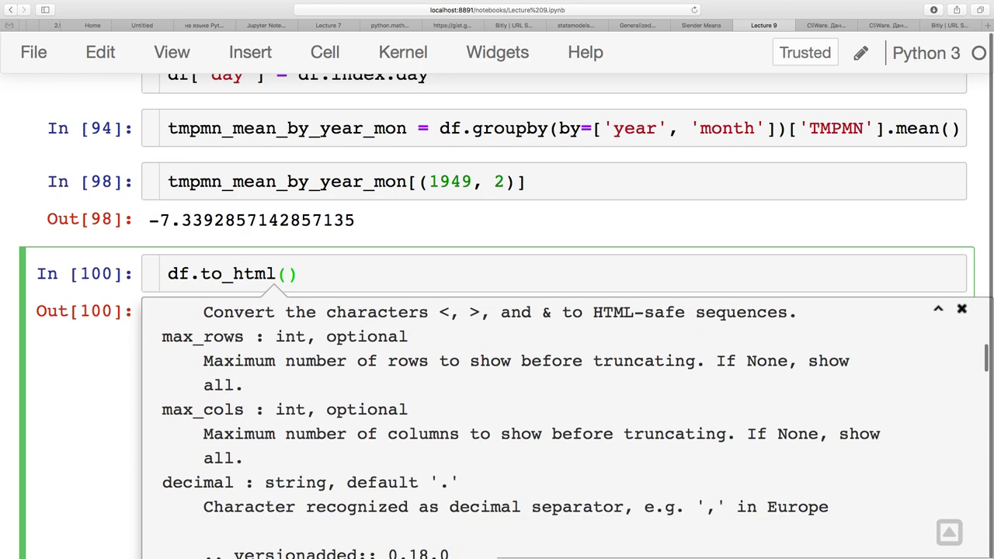
pyautogui.scroll(-13, 268, 507)
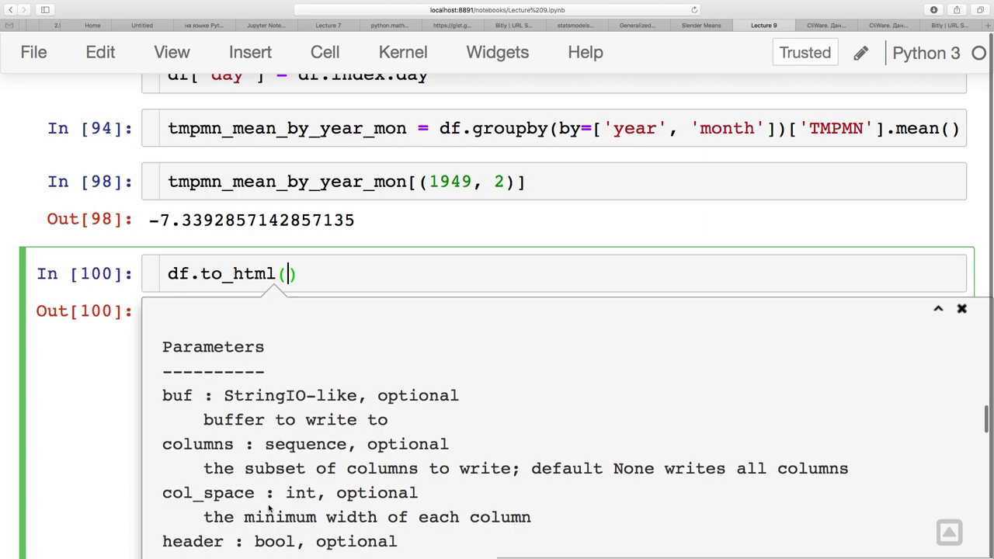
# Insert the line with open("table.html", "w") as f: above the df.to_html() call.
pyautogui.press('Home')
pyautogui.press('Return')
pyautogui.press('Up')
pyautogui.write('with open("')
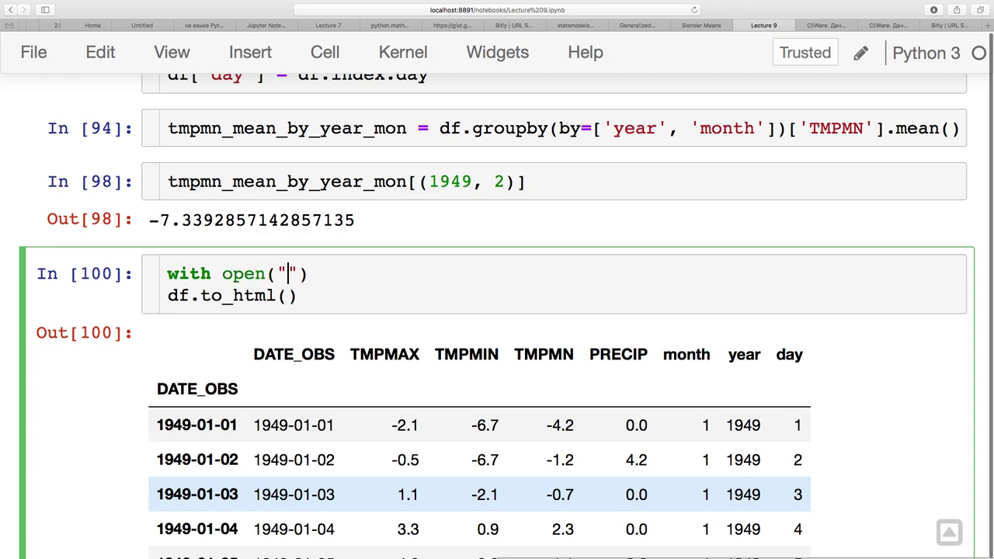
pyautogui.write('table.html')
pyautogui.press('Right')
pyautogui.write('as')
pyautogui.press('Left')
pyautogui.press('Left')
pyautogui.press('Left')
pyautogui.press('Left')
pyautogui.write(', "w"')
pyautogui.press('Right')
pyautogui.press('Right')
pyautogui.press('Right')
pyautogui.press('Right')
pyautogui.write('f:')
pyautogui.press('Down')
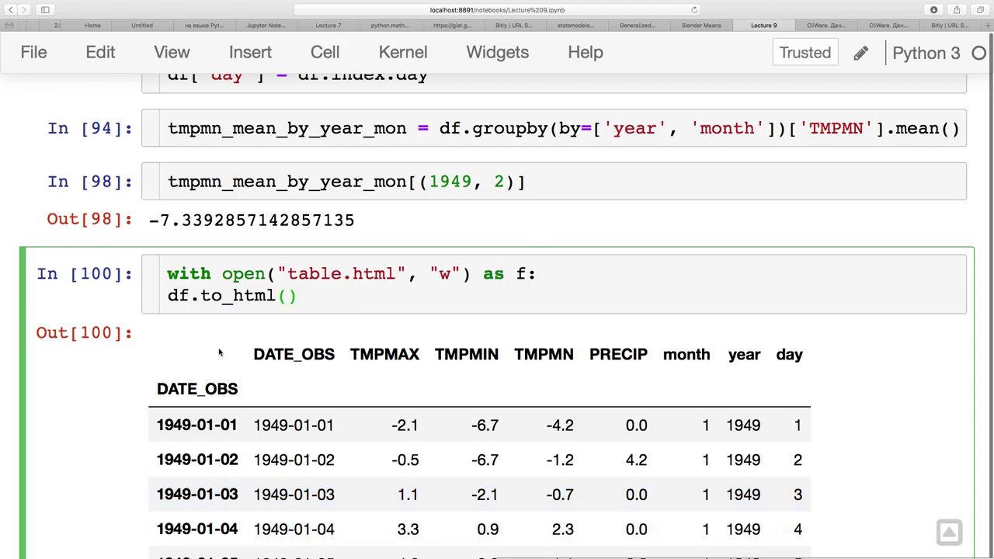
# Indent the df.to_html call under the with line, pass f as its argument and run the cell.
pyautogui.click(169, 296)
pyautogui.press('Tab')
pyautogui.click(327, 298)
pyautogui.write('f')
pyautogui.hotkey('shift', 'Return')
pyautogui.click(326, 372)
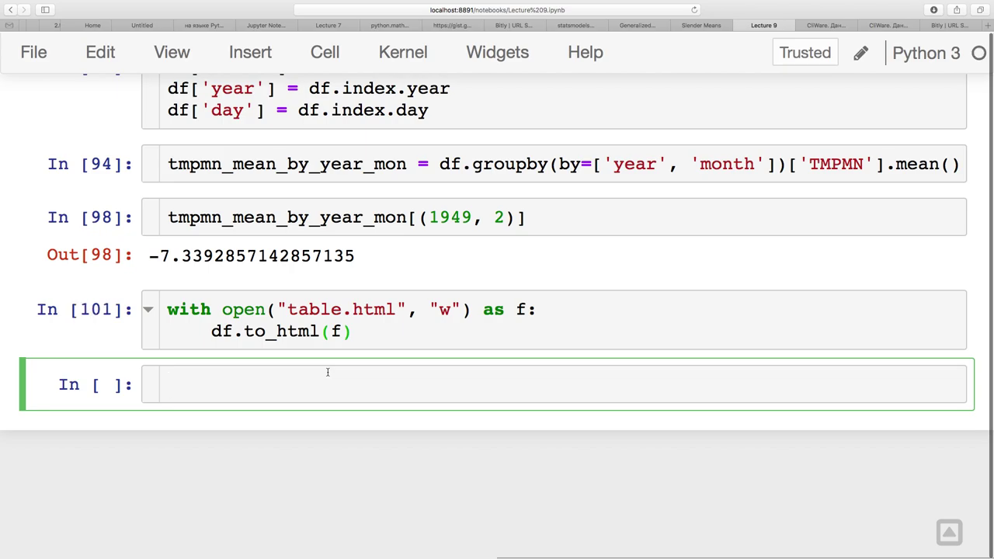
pyautogui.press('super+Tab')
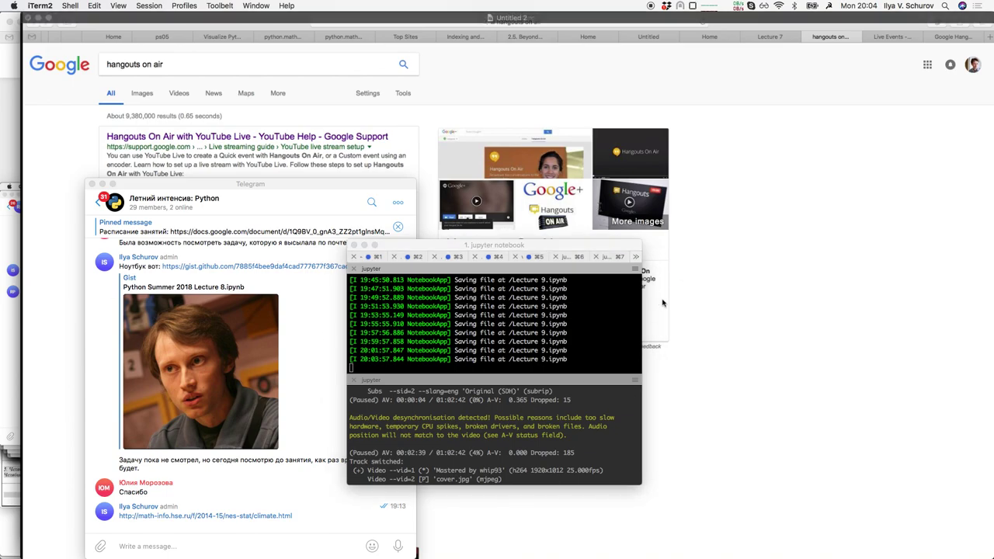
pyautogui.press('super+Tab')
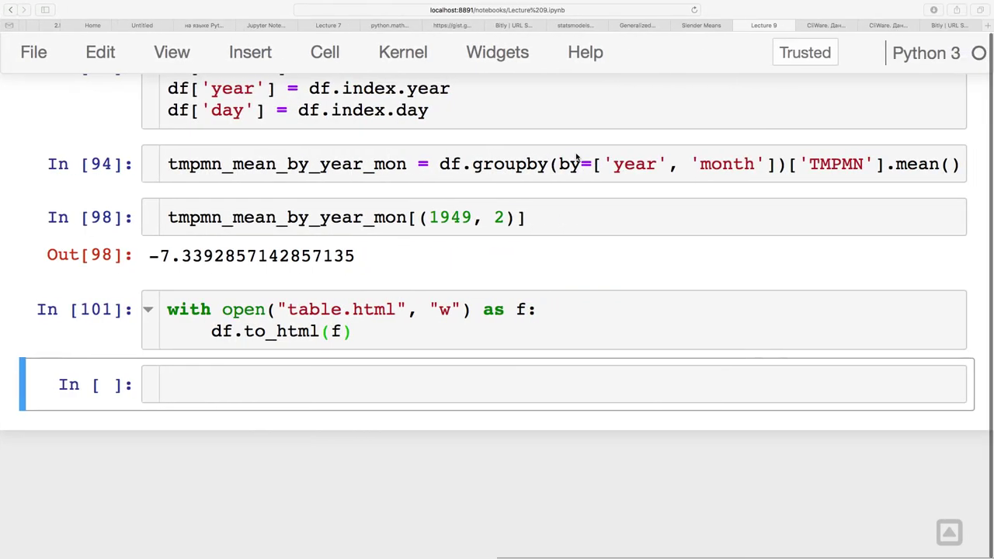
# Open table.html in a new tab from the Jupyter file list and look through the exported table.
pyautogui.click(47, 59)
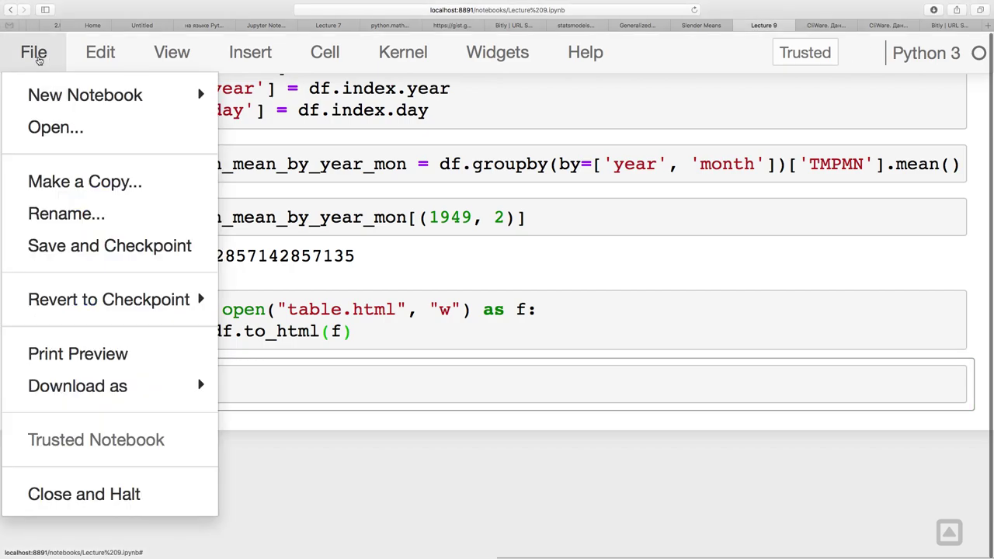
pyautogui.click(61, 130)
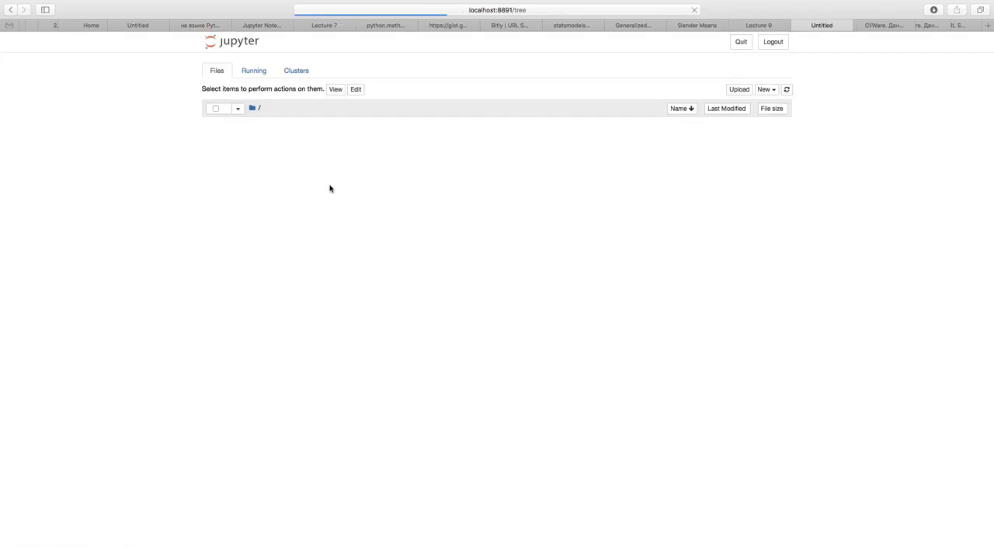
pyautogui.scroll(-10, 238, 345)
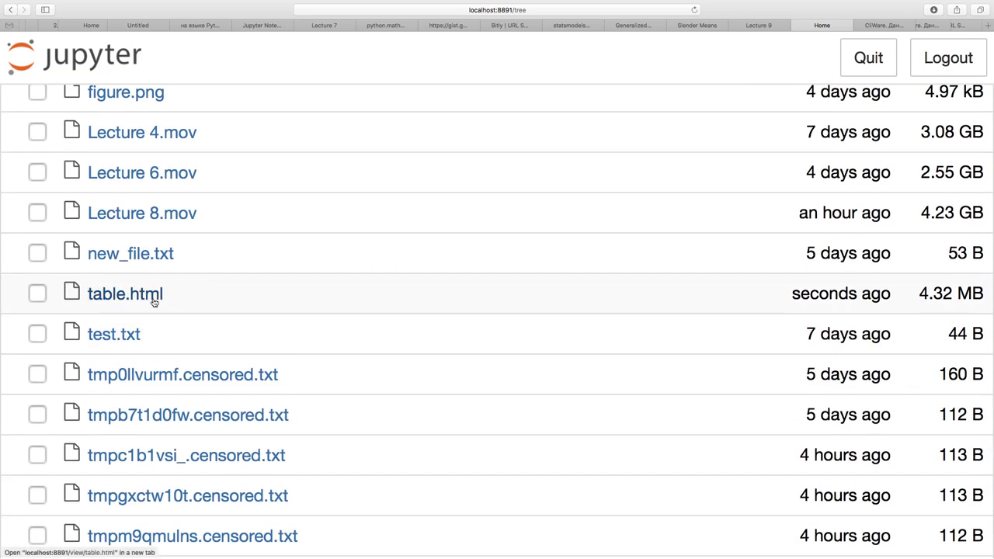
pyautogui.keyDown('super'); pyautogui.click(154, 302); pyautogui.keyUp('super')
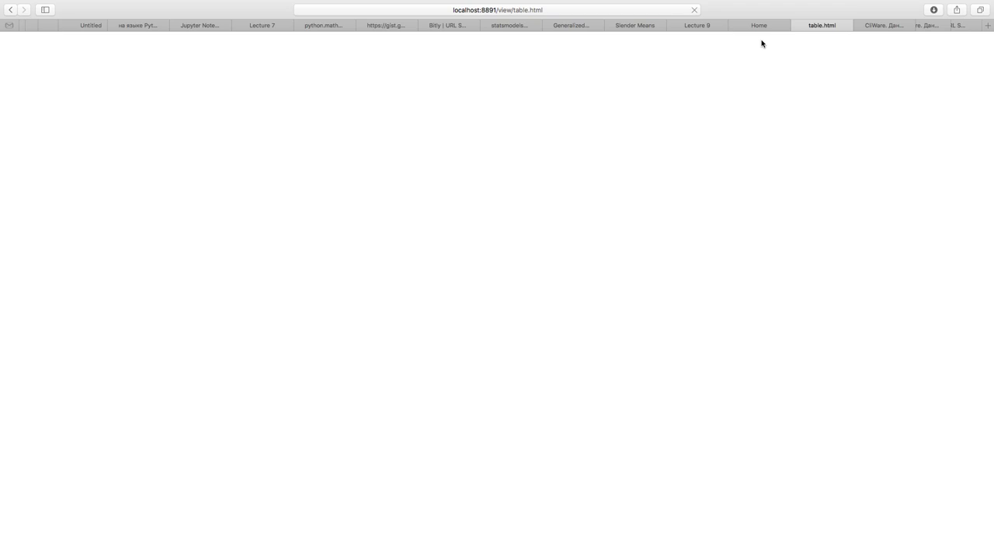
pyautogui.scroll(-15, 565, 274)
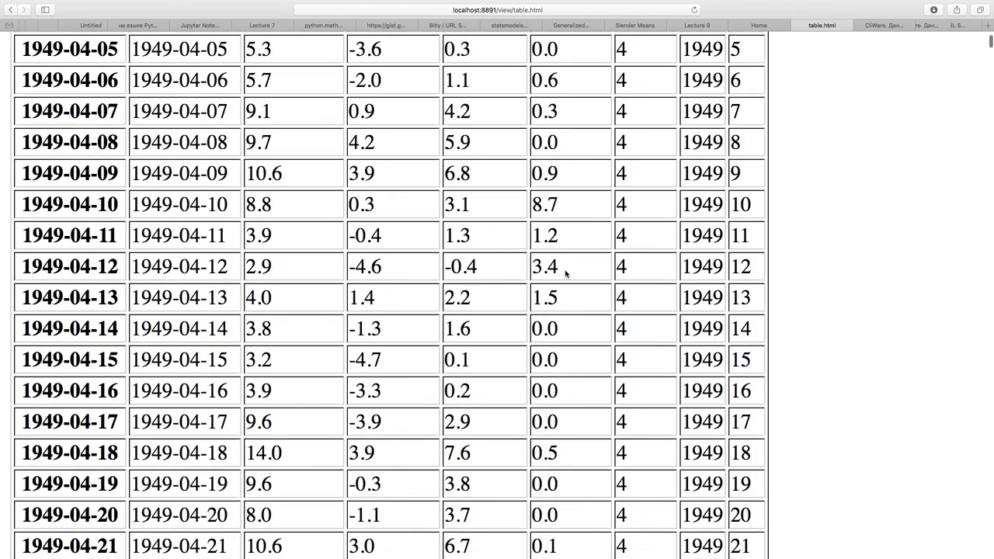
pyautogui.scroll(-20, 565, 274)
pyautogui.scroll(-3, 565, 273)
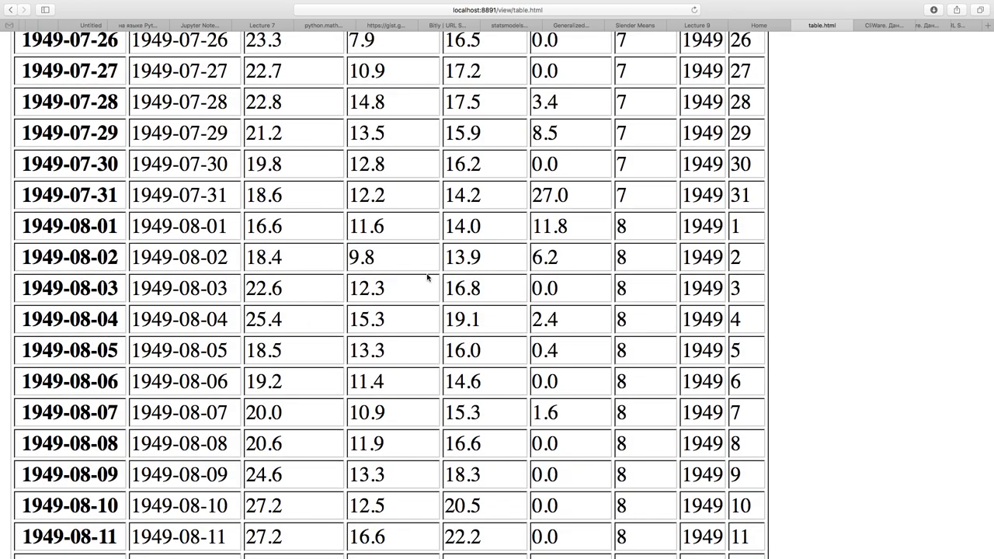
pyautogui.scroll(20, 427, 277)
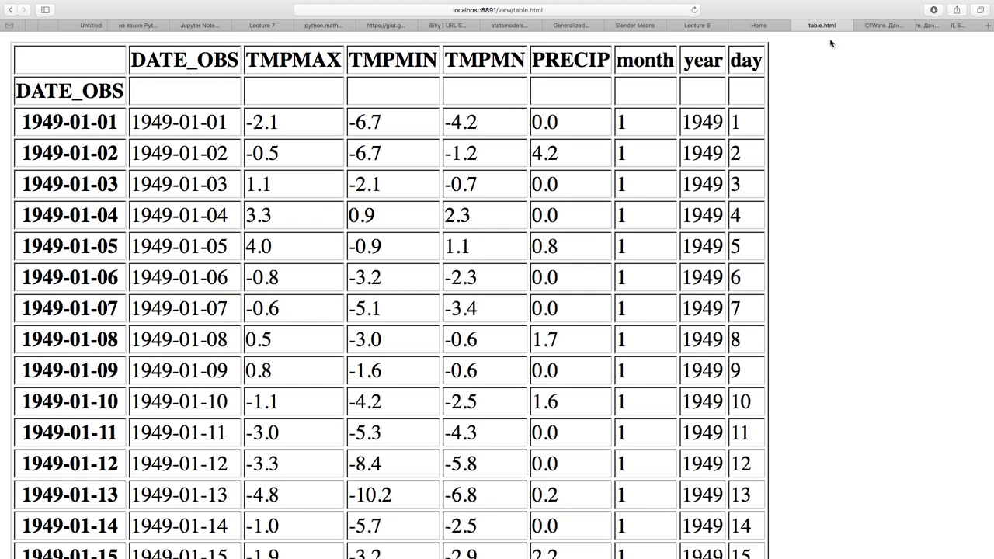
# Close the table.html tab and return to the empty last cell of the Lecture 9 notebook.
pyautogui.click(797, 26)
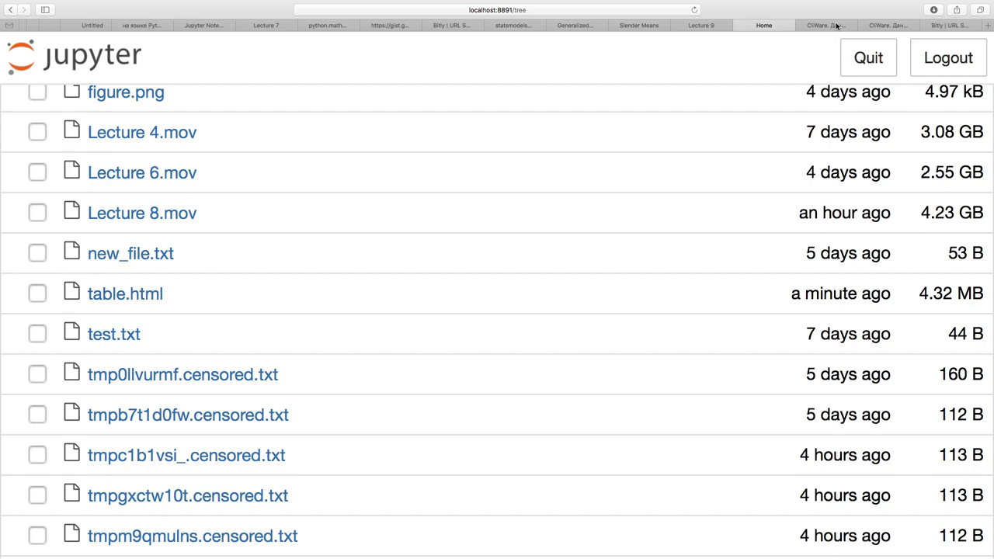
pyautogui.click(710, 29)
pyautogui.click(318, 392)
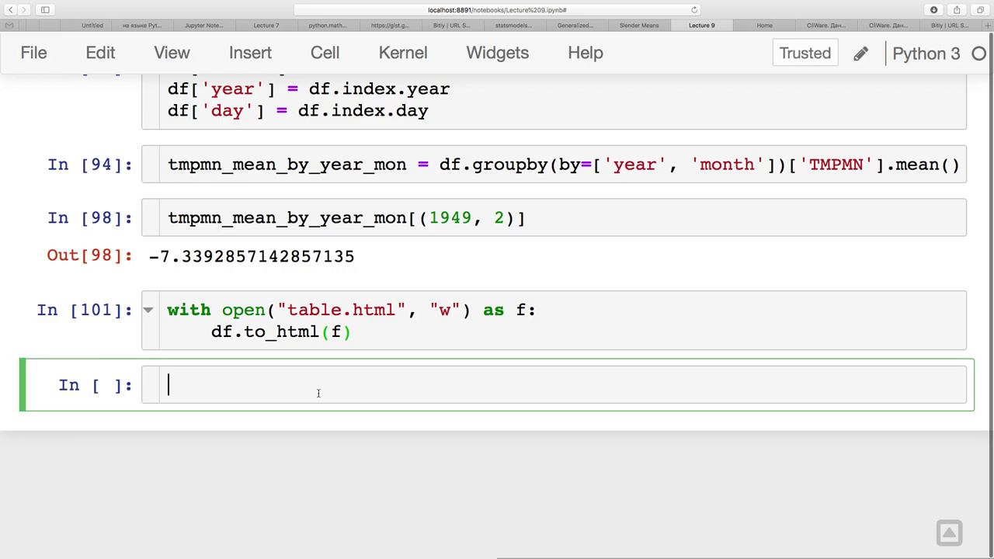
pyautogui.click(320, 345)
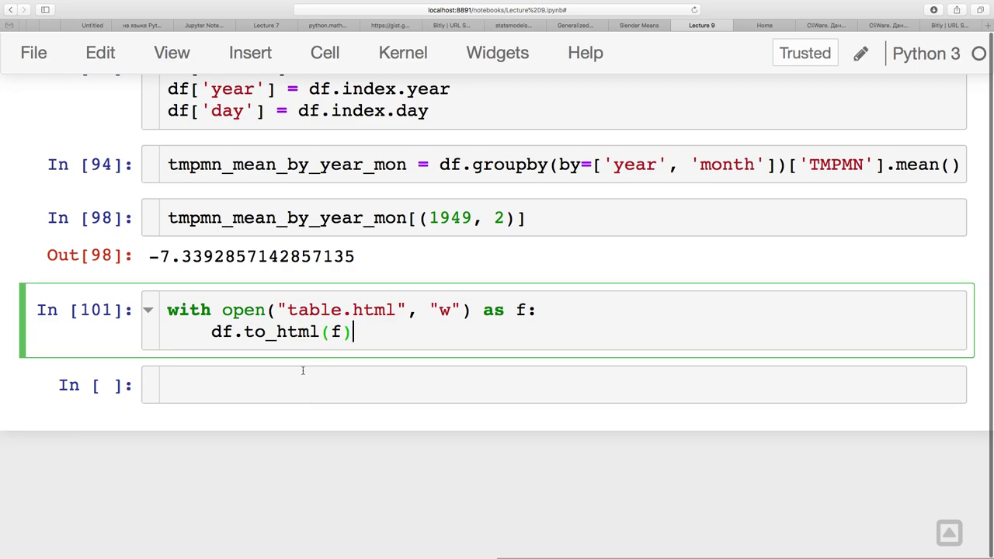
pyautogui.click(302, 375)
pyautogui.scroll(1, 334, 350)
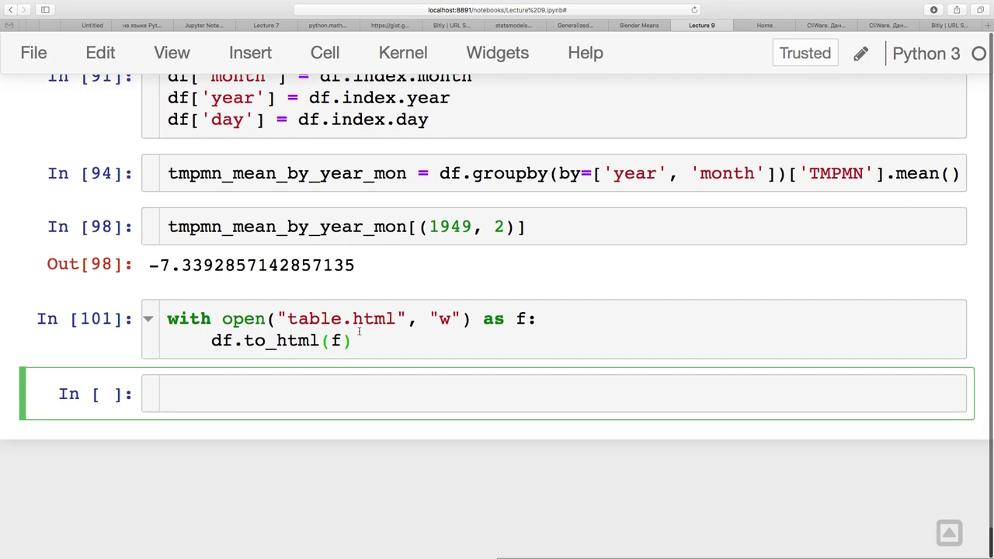
# Enter tmpmn_mean_by_year_mon in the empty last cell, run it and look over the series grouped by year and month.
pyautogui.write('tmpm')
pyautogui.press('Tab')
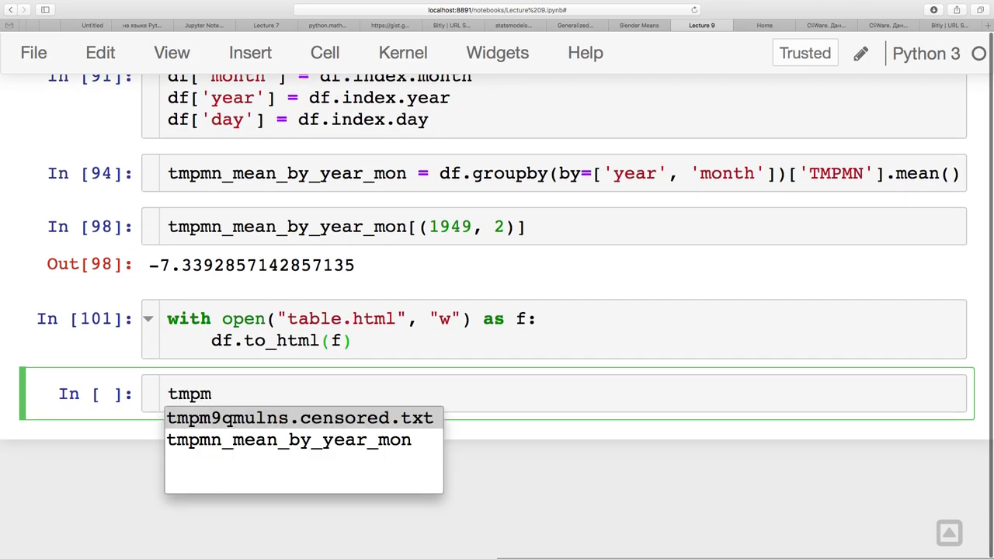
pyautogui.press('Down')
pyautogui.press('Return')
pyautogui.hotkey('ctrl', 'Return')
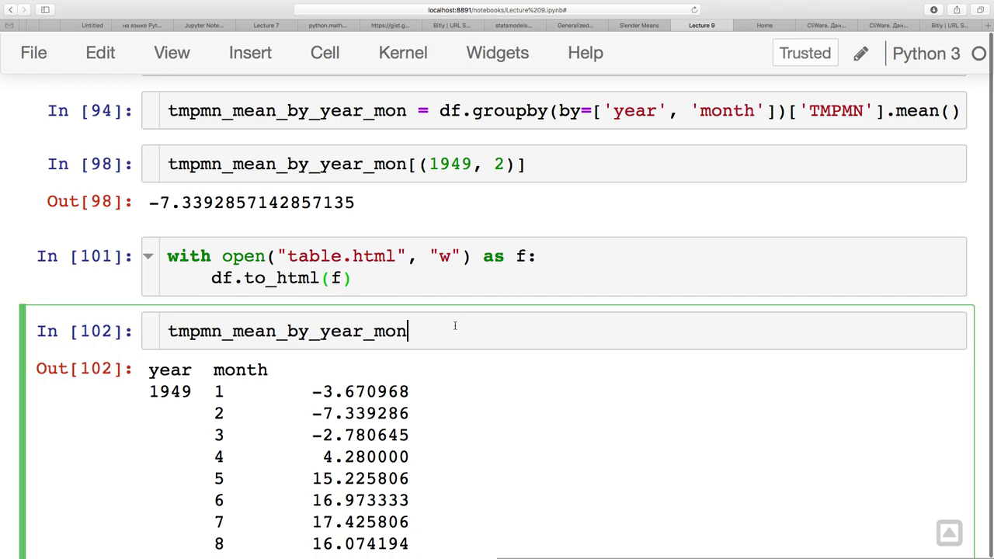
pyautogui.scroll(-4, 455, 326)
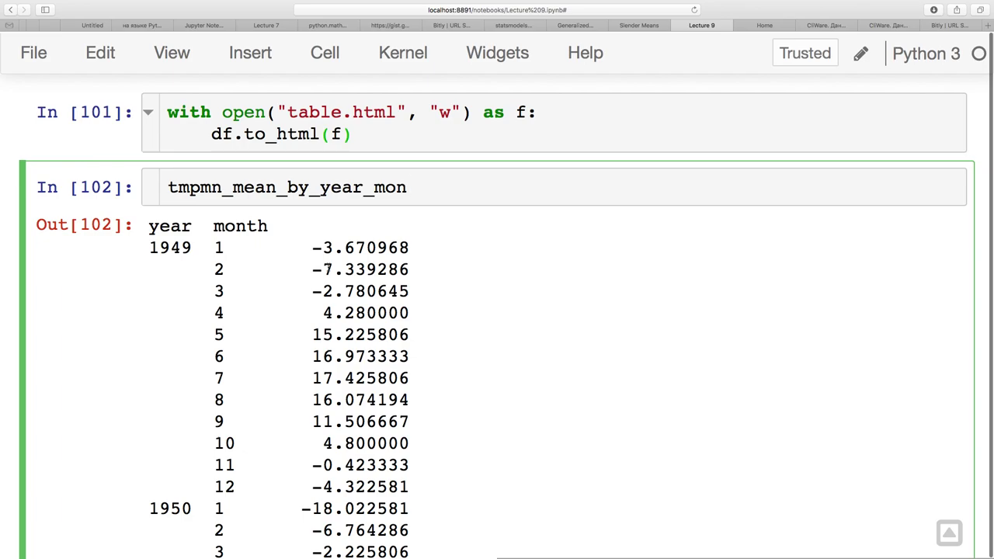
pyautogui.scroll(1, 326, 265)
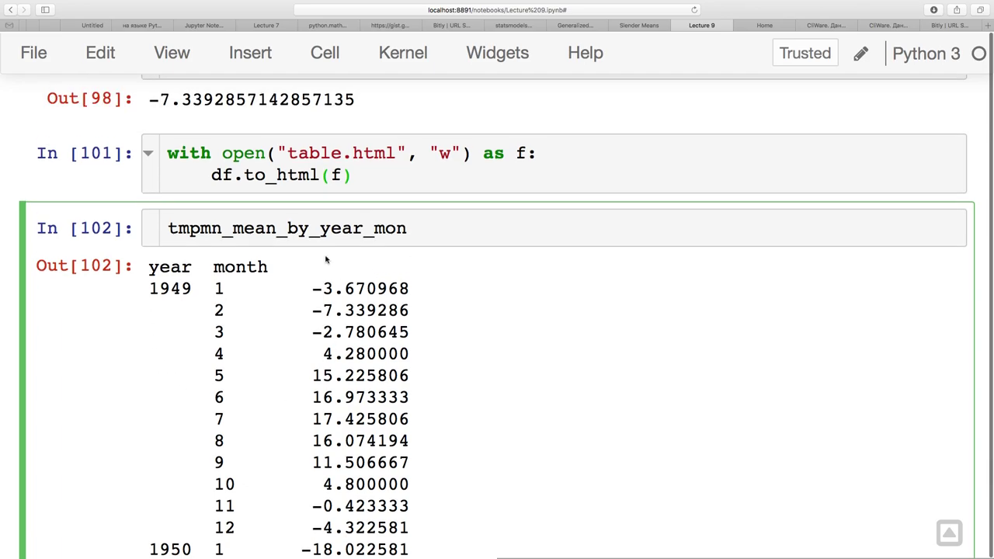
pyautogui.scroll(-1, 330, 273)
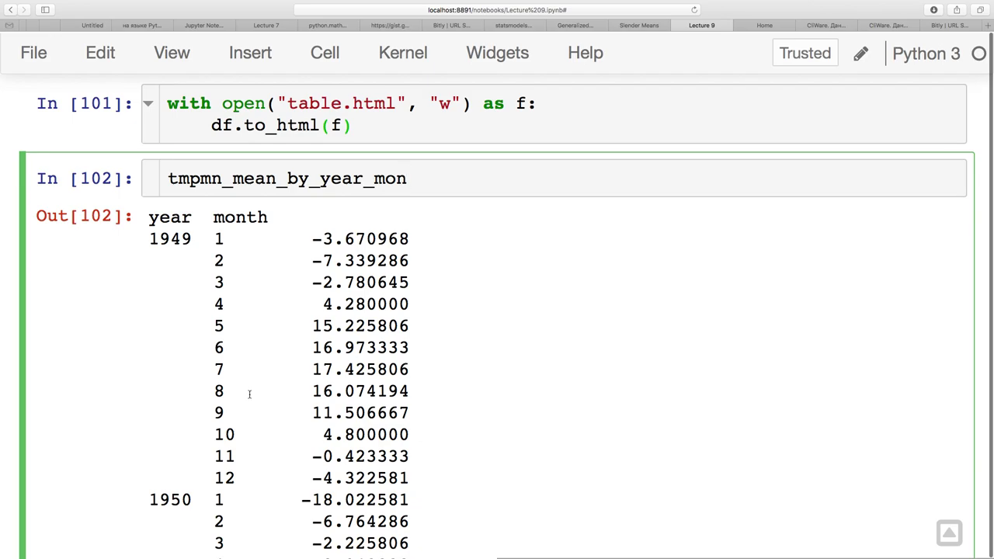
# Save the notebook, append .unstack() to tmpmn_mean_by_year_mon in the last cell and rerun it.
pyautogui.press('super+s')
pyautogui.write('.unstack()')
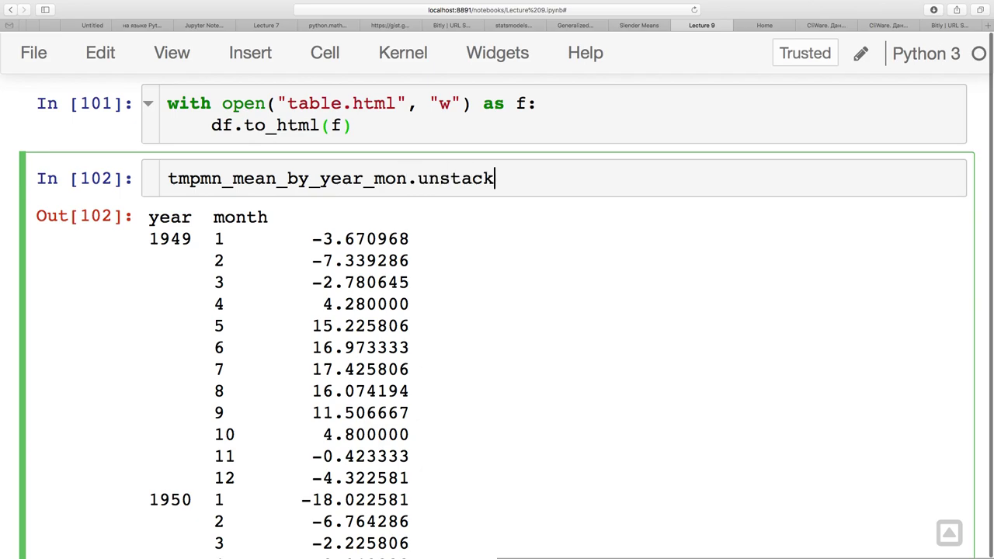
pyautogui.hotkey('shift', 'Return')
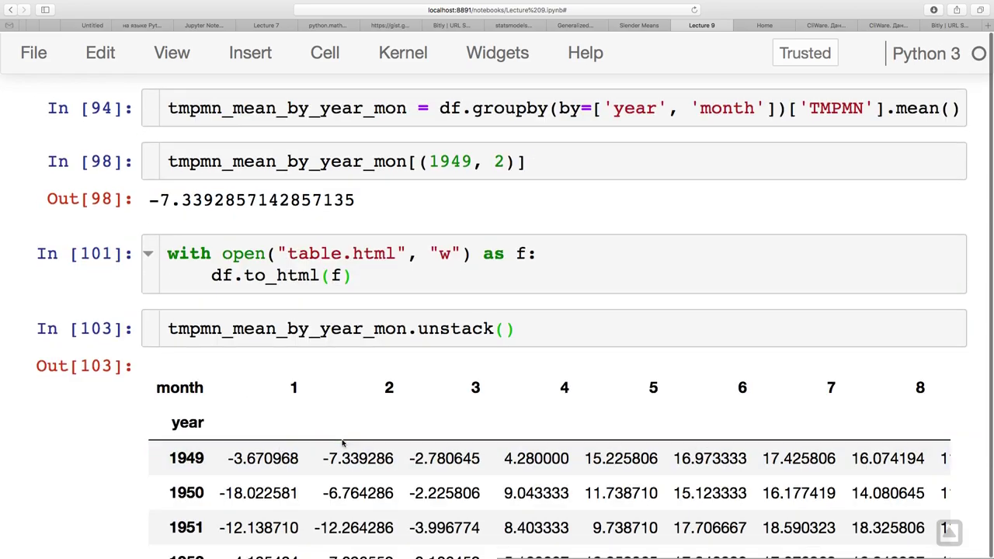
# Look over the unstacked table of monthly TMPMN means with years as rows and months as columns.
pyautogui.scroll(-3, 342, 441)
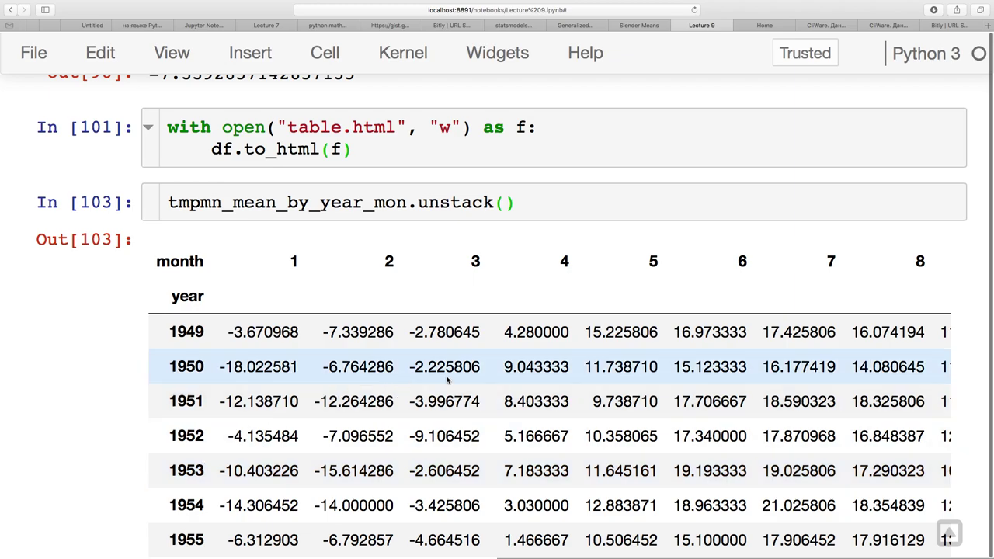
pyautogui.scroll(-2, 448, 380)
pyautogui.scroll(2, 448, 378)
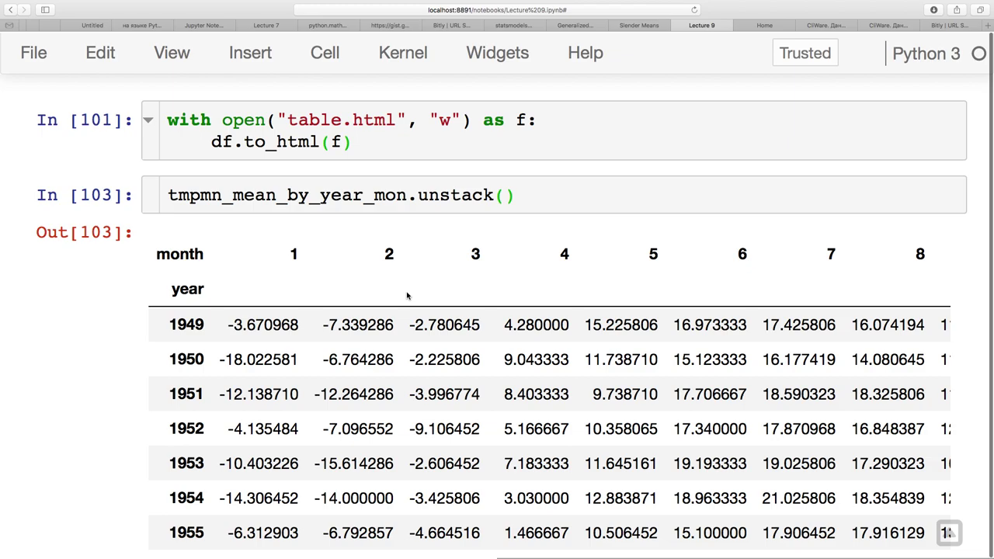
pyautogui.click(366, 197)
pyautogui.scroll(1, 362, 203)
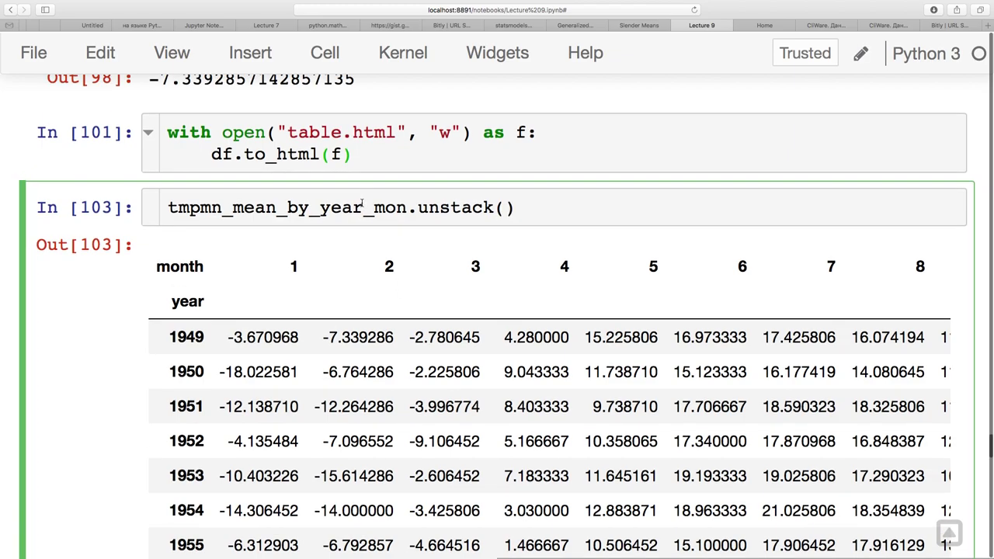
pyautogui.press('Home')
pyautogui.scroll(2, 376, 305)
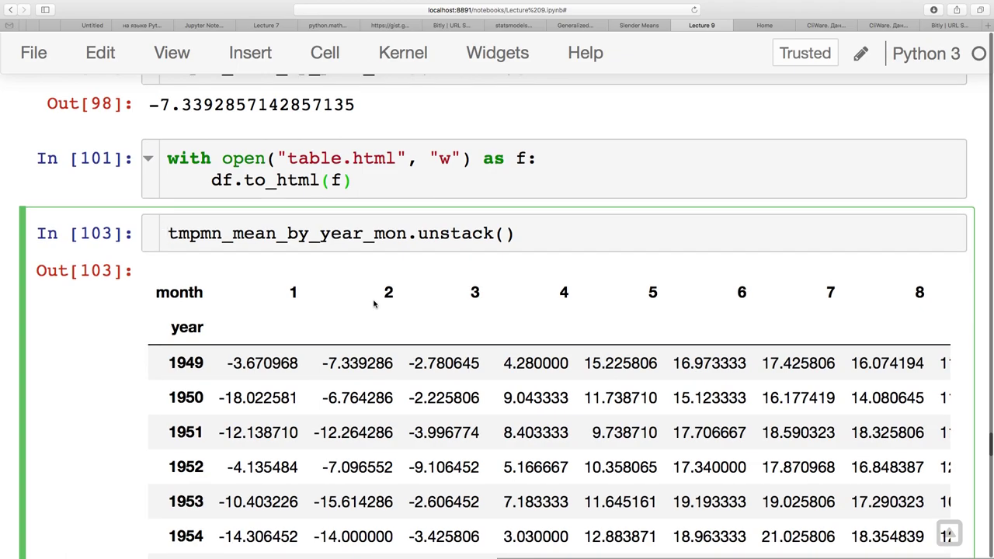
pyautogui.scroll(-2, 373, 304)
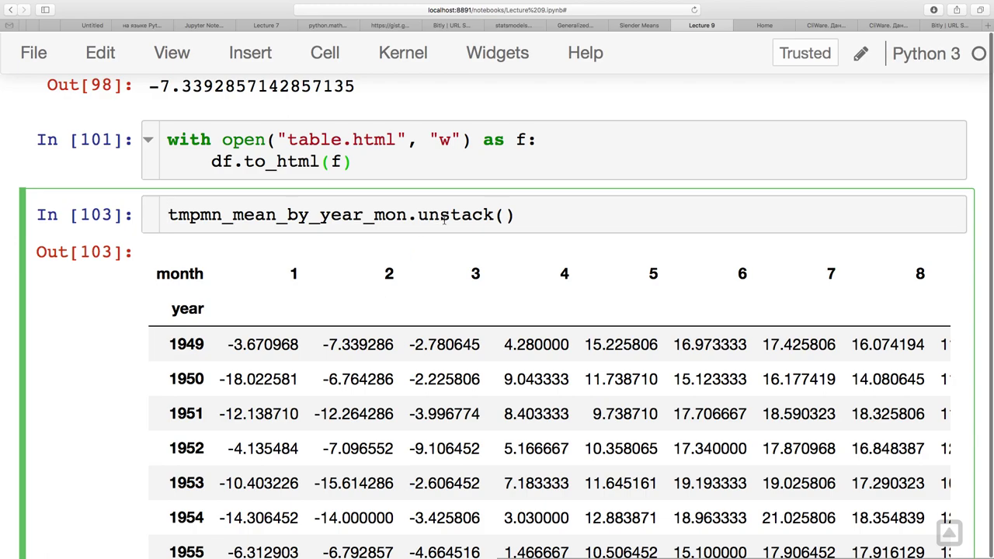
# Append .stack() to tmpmn_mean_by_year_mon.unstack() and rerun the cell.
pyautogui.click(544, 211)
pyautogui.write('.')
pyautogui.write('stack()')
pyautogui.hotkey('shift', 'Return')
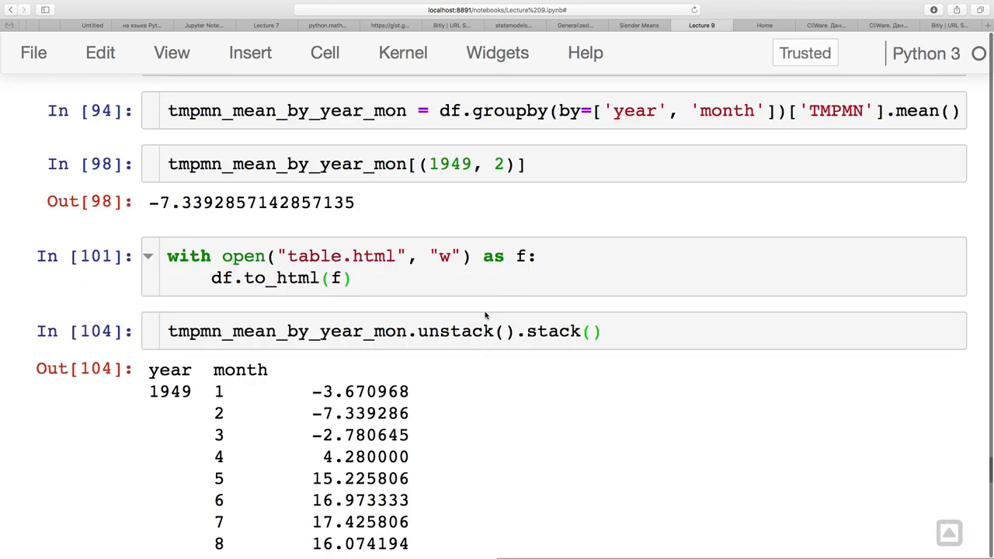
# Remove .stack() from the end of the unstack expression and rerun the cell.
pyautogui.click(420, 331)
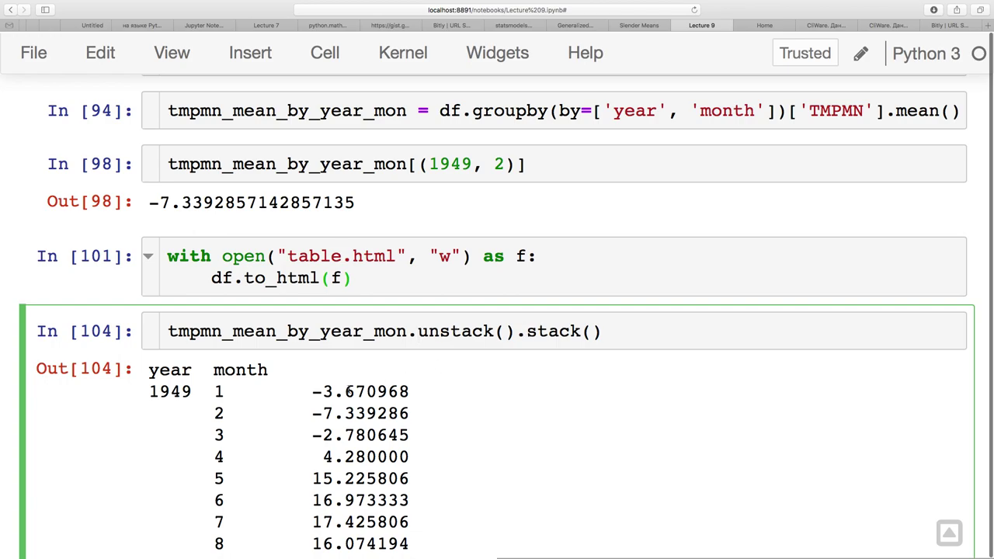
pyautogui.click(610, 347)
pyautogui.moveTo(611, 347); pyautogui.dragTo(514, 334)
pyautogui.press('BackSpace')
pyautogui.hotkey('shift', 'Return')
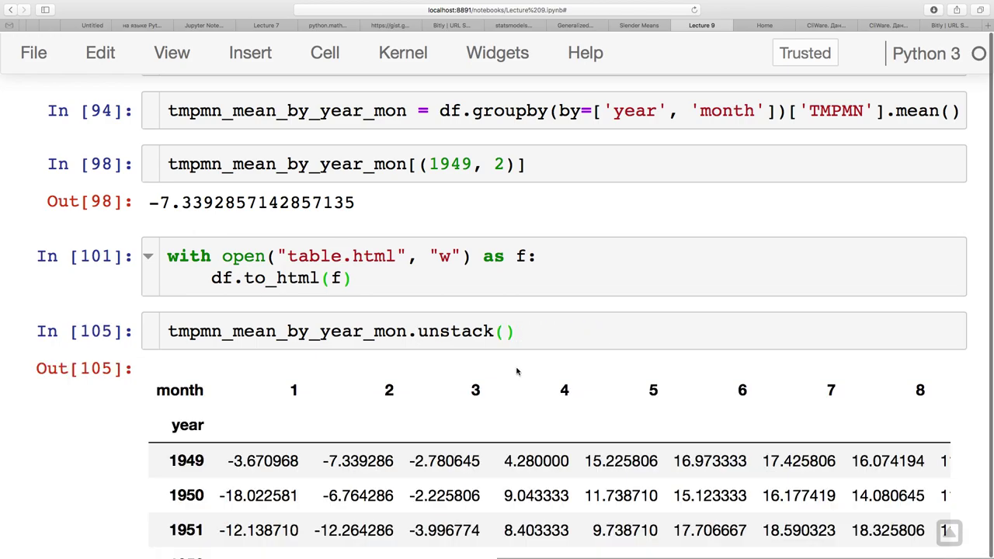
# Assign the result of tmpmn_mean_by_year_mon.unstack() to a variable named table_mean and run the cell.
pyautogui.scroll(-2, 515, 370)
pyautogui.click(462, 268)
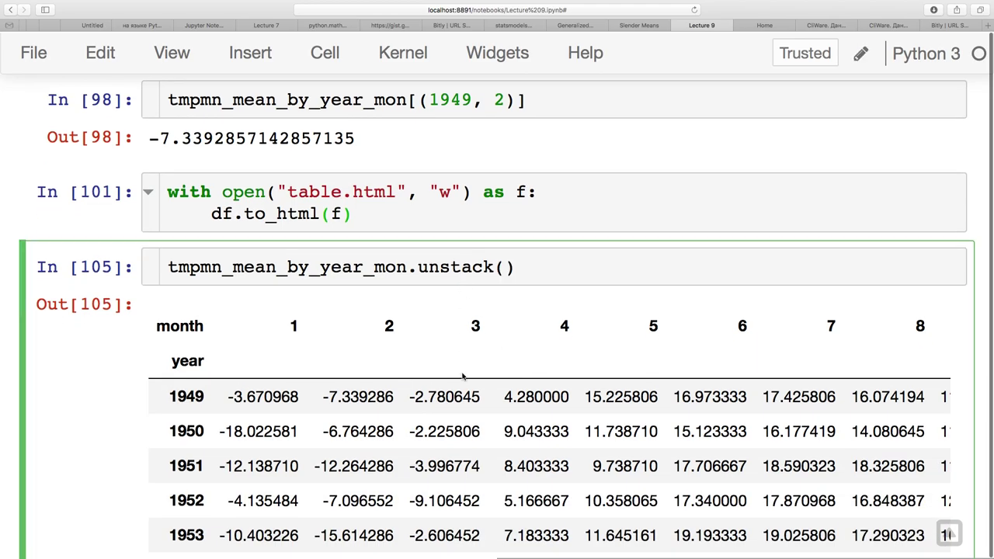
pyautogui.scroll(-1, 464, 392)
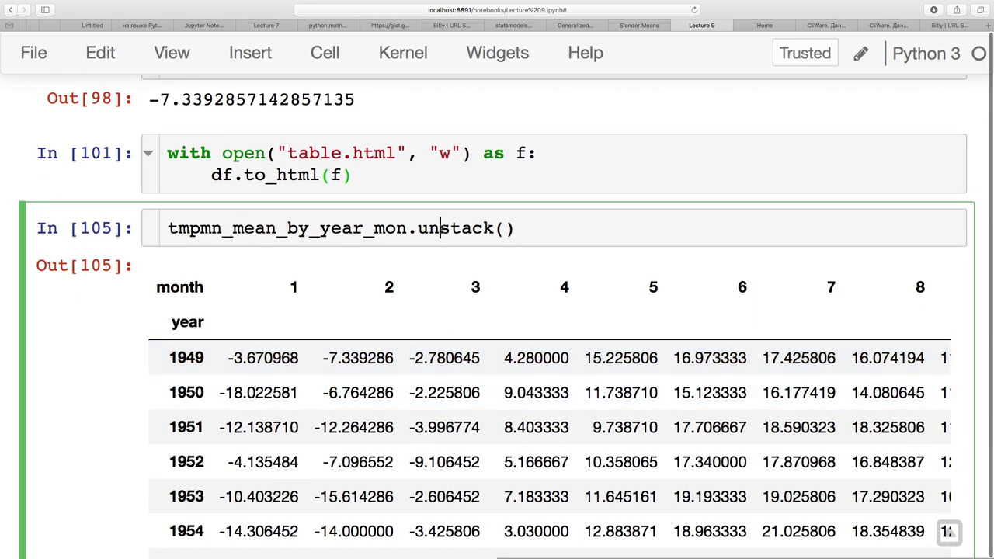
pyautogui.click(169, 229)
pyautogui.scroll(-1, 191, 334)
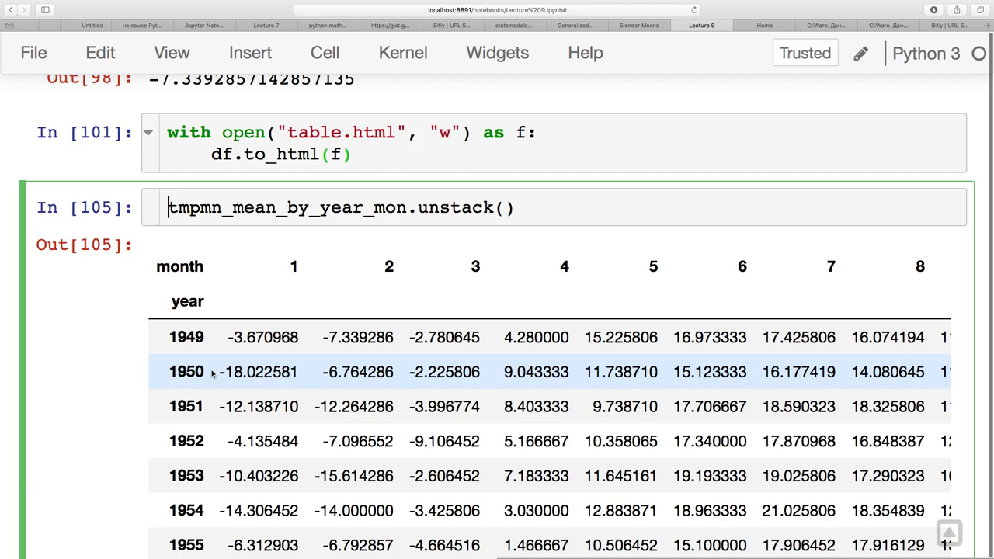
pyautogui.write('ta')
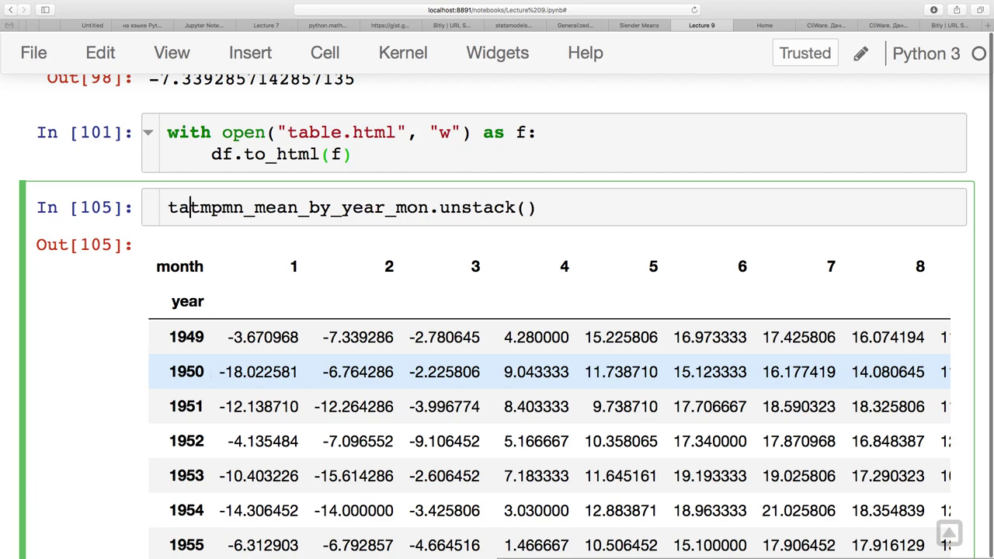
pyautogui.write('ble_')
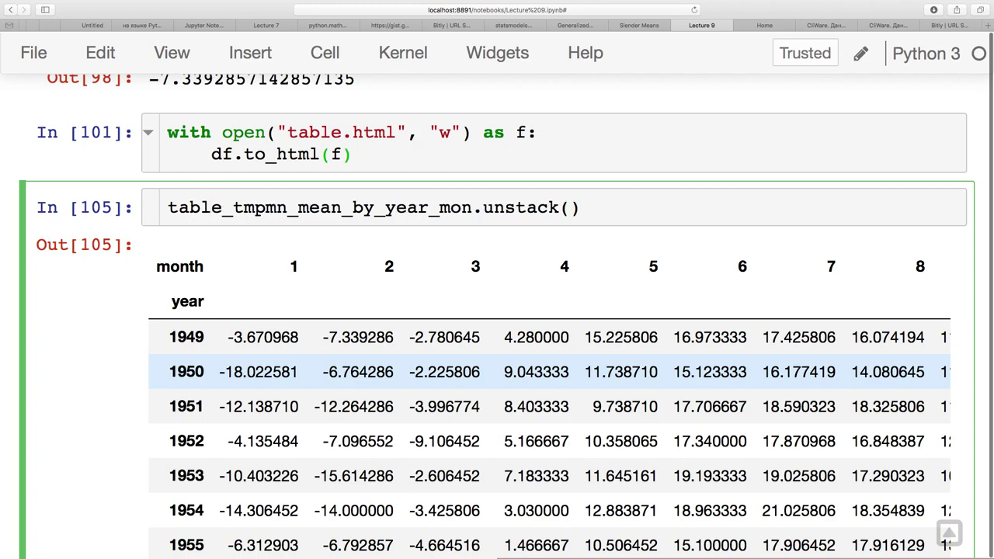
pyautogui.write('mean =')
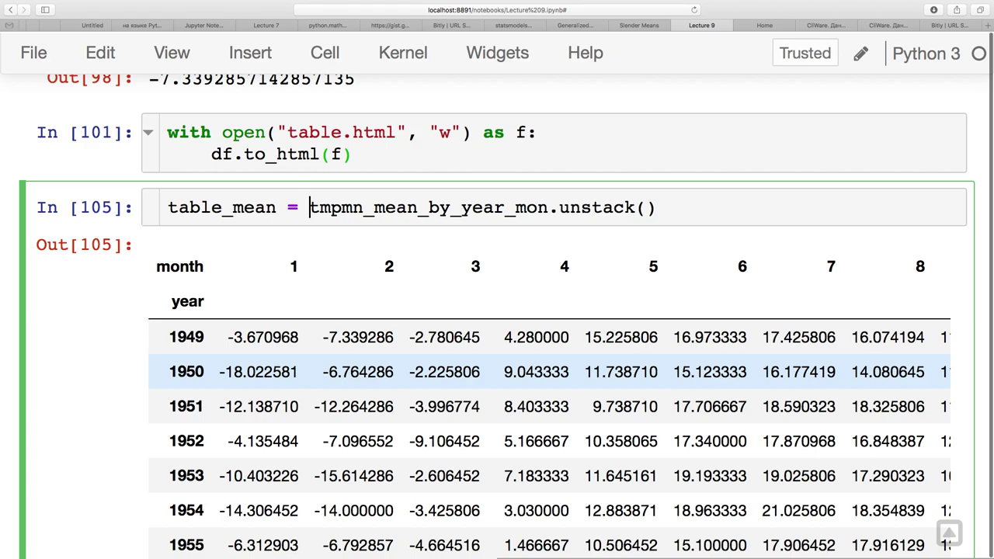
pyautogui.hotkey('shift', 'Return')
# Enter table_mean in the cell below the assignment and run it to display the table.
pyautogui.click(203, 399)
pyautogui.write('tabl')
pyautogui.press('Tab')
pyautogui.press('Down')
pyautogui.press('Return')
pyautogui.hotkey('shift', 'Return')
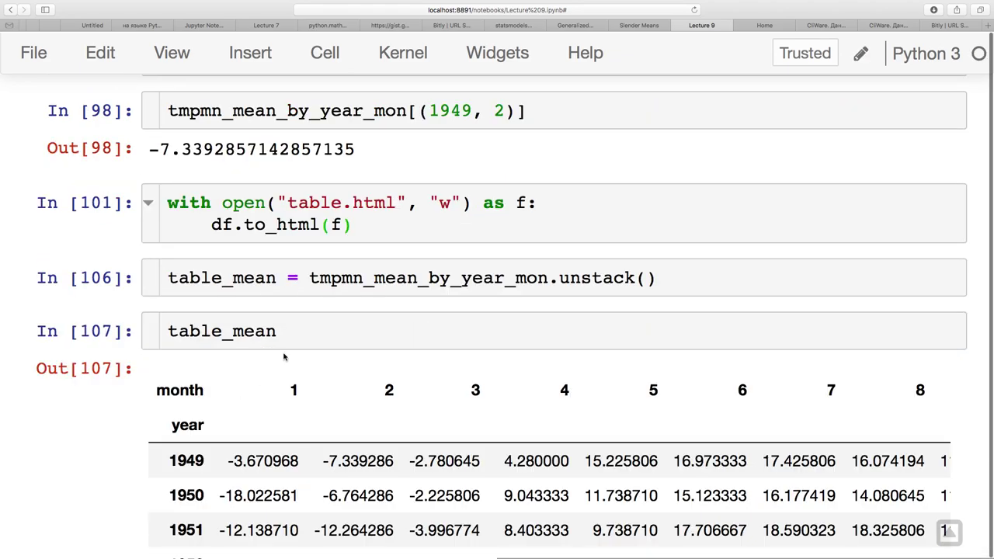
# Append .columns to table_mean in its display cell.
pyautogui.click(300, 325)
pyautogui.write('.')
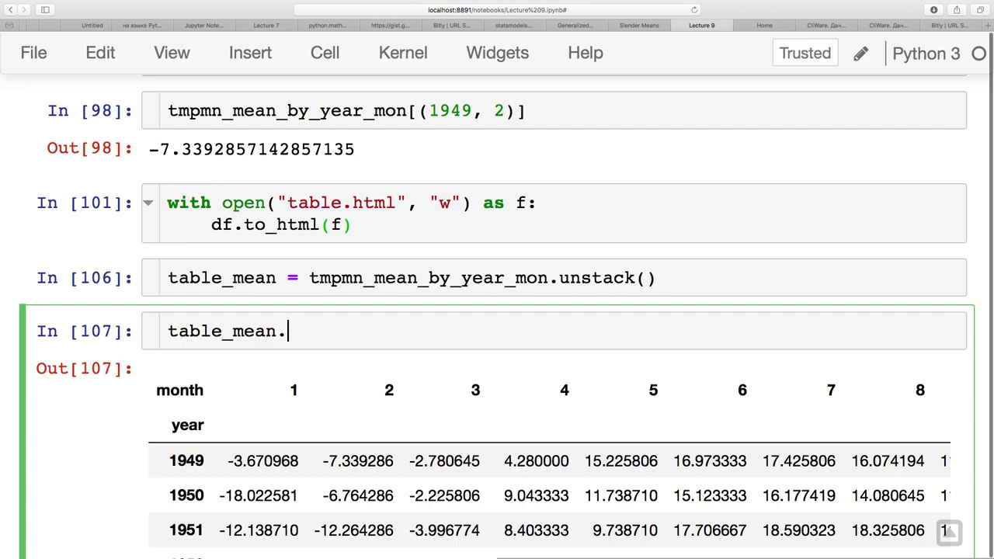
pyautogui.write('columns')
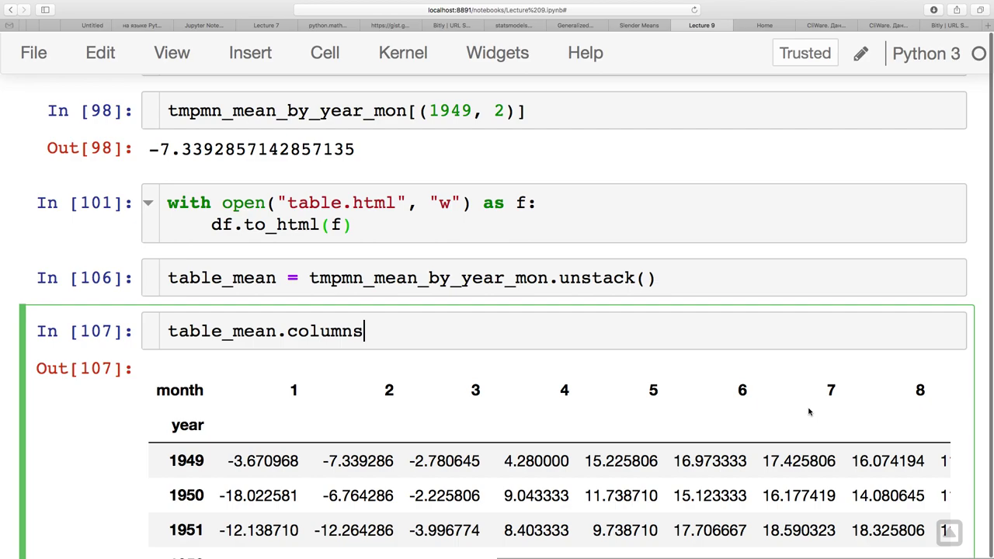
# Duplicate the df['month'] = df.index.month line directly below itself in the cell that creates the date columns.
pyautogui.scroll(5, 627, 320)
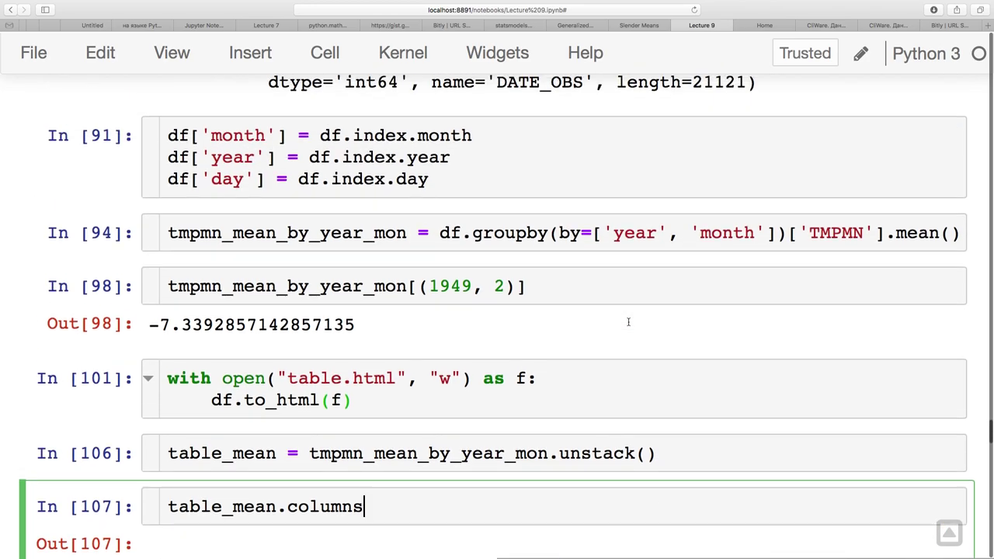
pyautogui.click(473, 135)
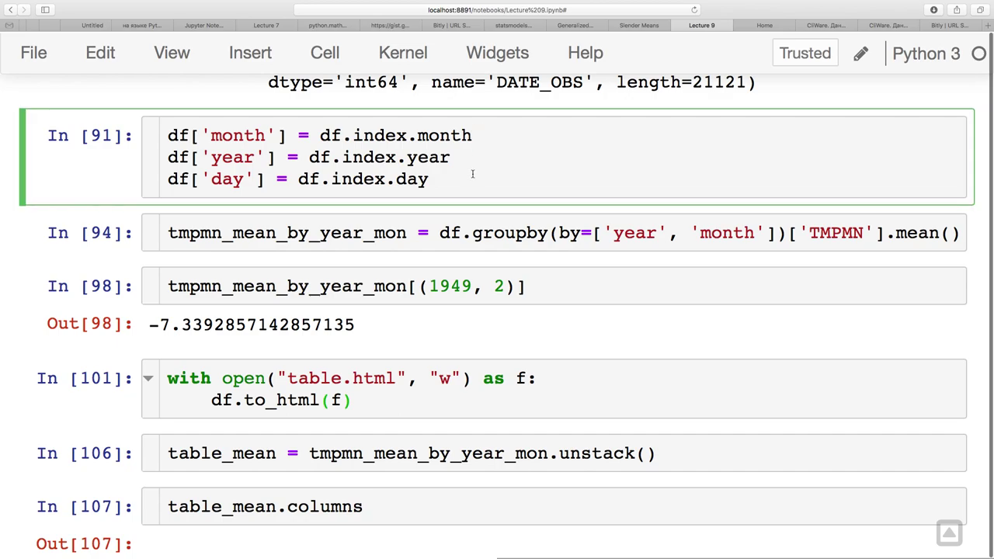
pyautogui.hotkey('shift', 'Home')
pyautogui.press('super+c')
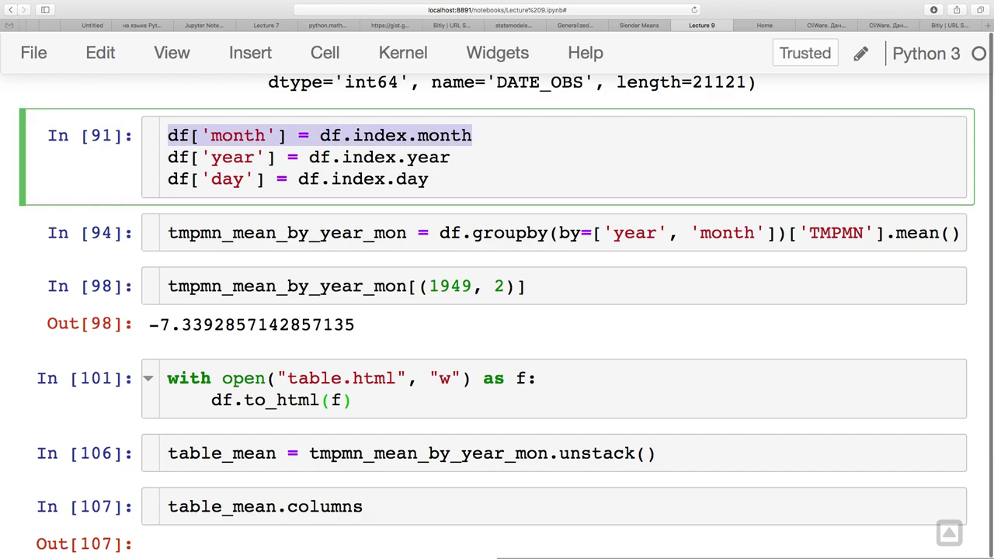
pyautogui.click(514, 138)
pyautogui.press('Return')
pyautogui.press('super+v')
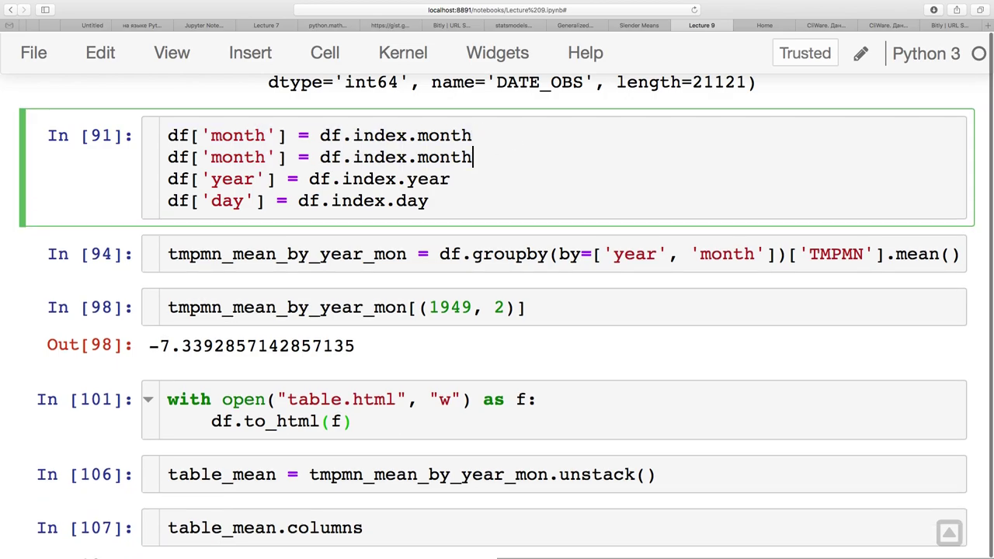
# Change the duplicated month line to df['month_name'] = df.index.month_name().
pyautogui.click(269, 157)
pyautogui.write('_name')
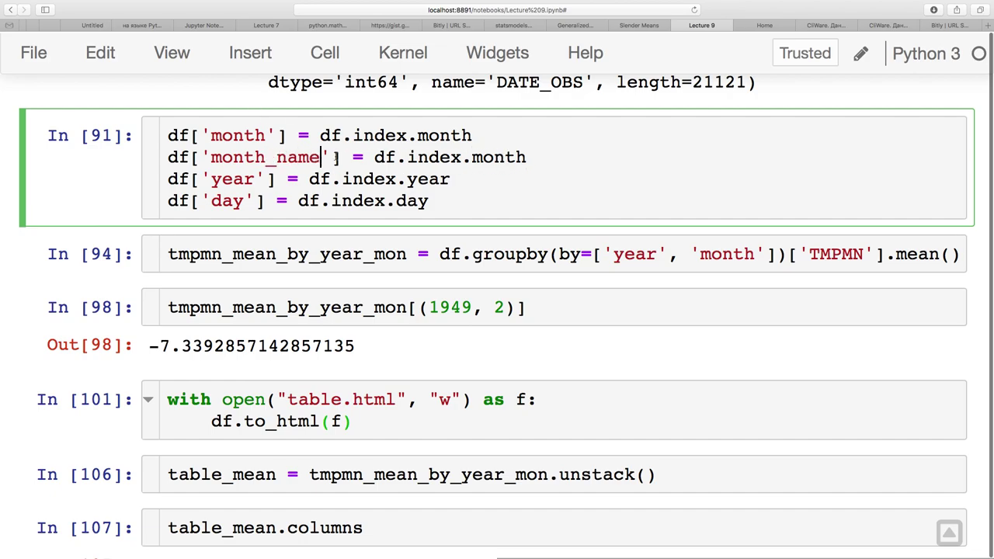
pyautogui.press('End')
pyautogui.hotkey('shift', 'Tab')
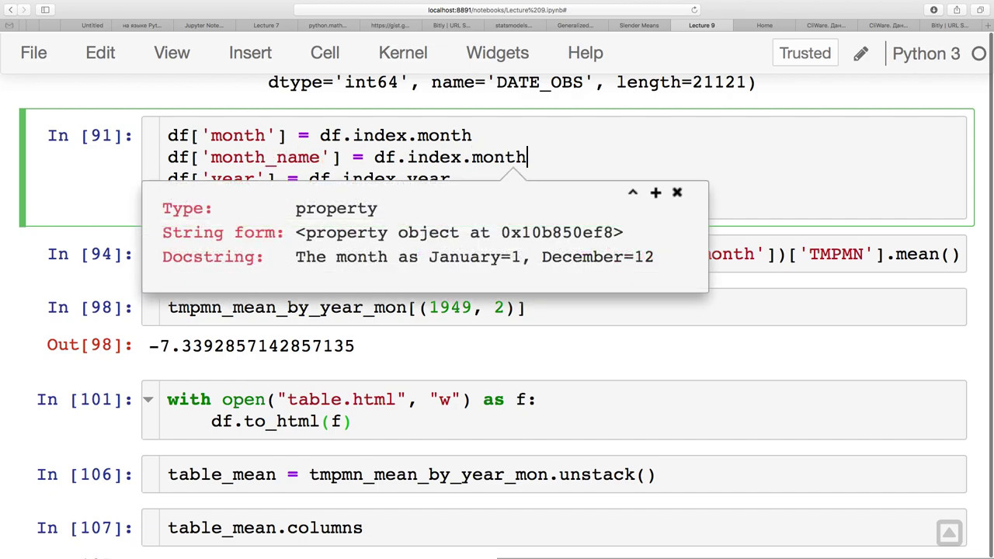
pyautogui.press('Escape')
pyautogui.write('_name')
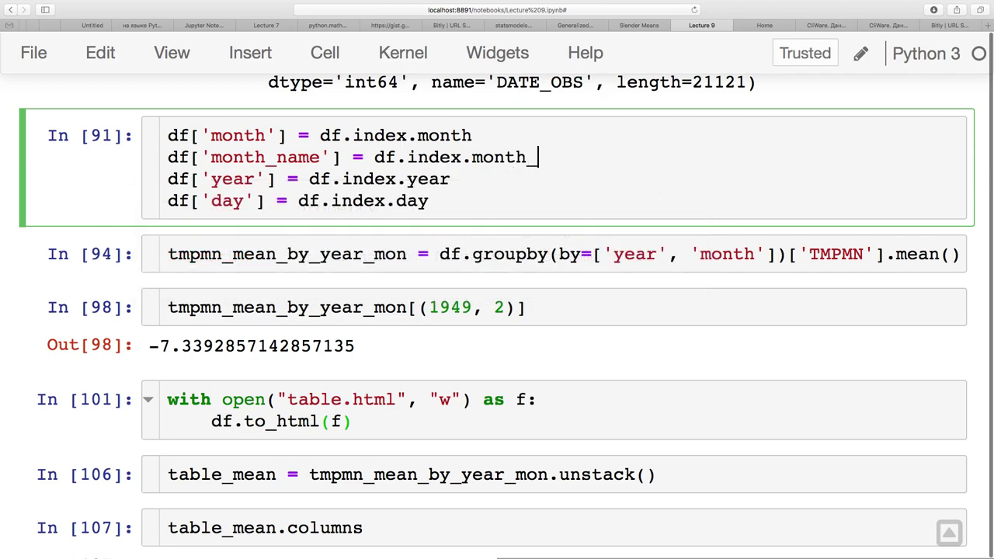
pyautogui.write('()')
# Group the TMPMN means by 'month_name' instead of 'month', and rerun the date-column, groupby and (1949, 2) lookup cells.
pyautogui.click(757, 254)
pyautogui.write('_name')
pyautogui.click(649, 196)
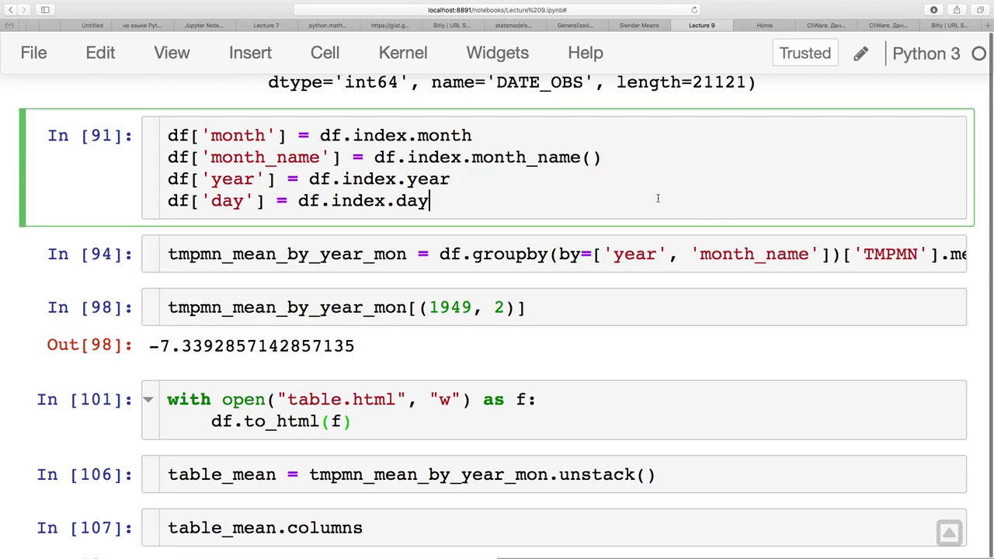
pyautogui.hotkey('shift', 'Return')
pyautogui.hotkey('shift', 'Return')
pyautogui.hotkey('shift', 'Return')
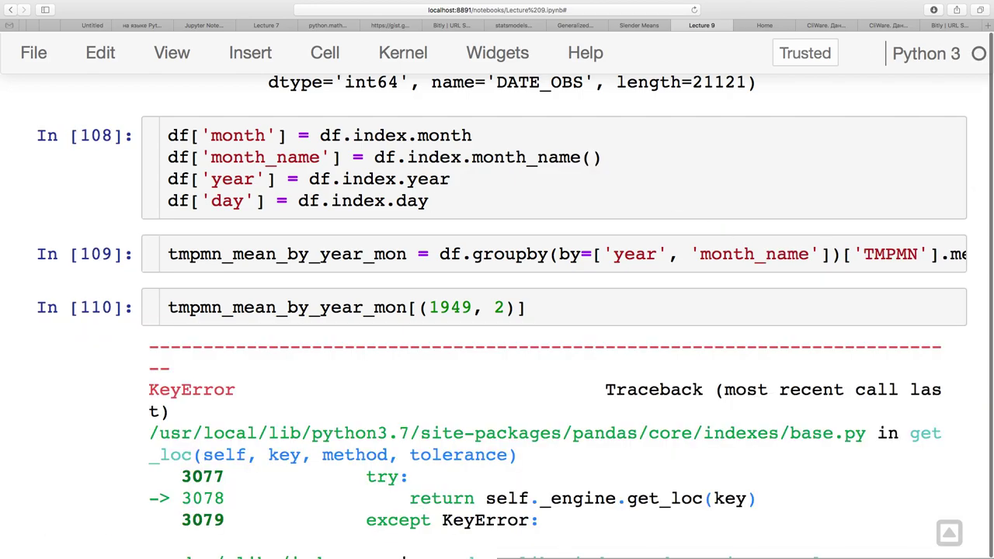
# Delete the (1949, 2) lookup cell and the table.html export cell.
pyautogui.click(551, 306)
pyautogui.press('Escape')
pyautogui.press('d')
pyautogui.press('d')
pyautogui.click(482, 342)
pyautogui.press('Escape')
pyautogui.press('d')
pyautogui.press('d')
# Rerun the cell that assigns table_mean and the table_mean.columns cell.
pyautogui.click(447, 318)
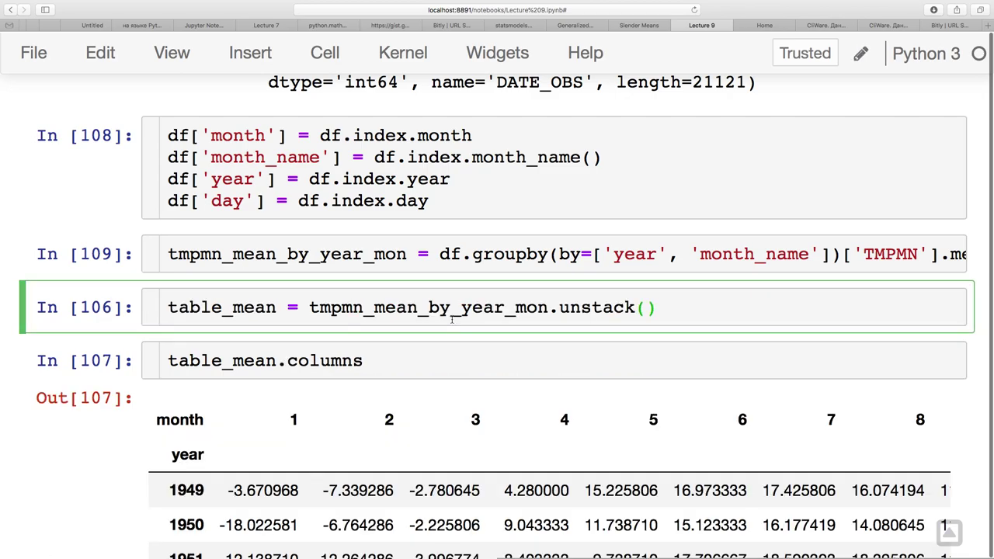
pyautogui.hotkey('shift', 'Return')
pyautogui.hotkey('shift', 'Return')
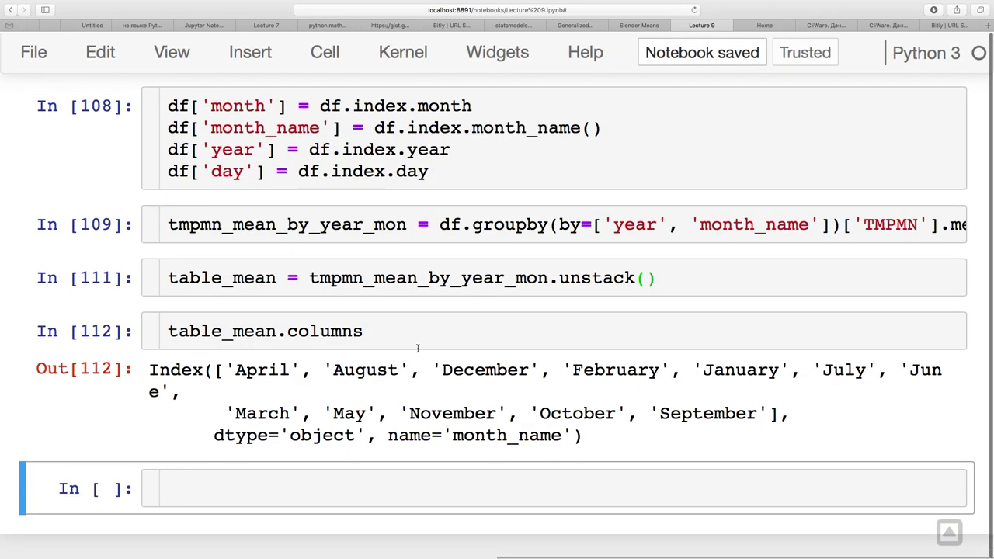
# Remove .columns from the last code cell, rerun it and look through the table of means by month name.
pyautogui.click(398, 332)
pyautogui.moveTo(397, 332); pyautogui.dragTo(275, 328)
pyautogui.press('BackSpace')
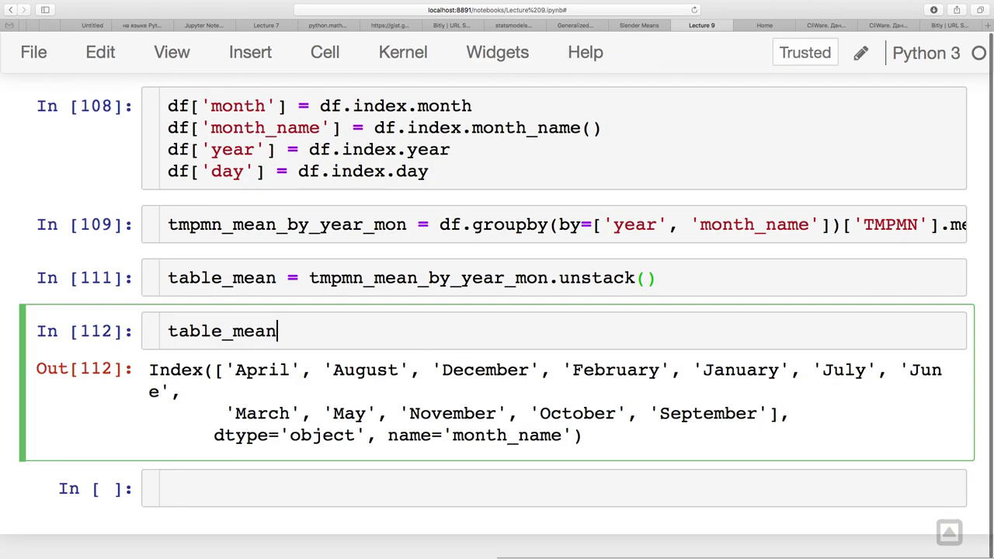
pyautogui.hotkey('shift', 'Return')
pyautogui.hscroll(5, 572, 441)
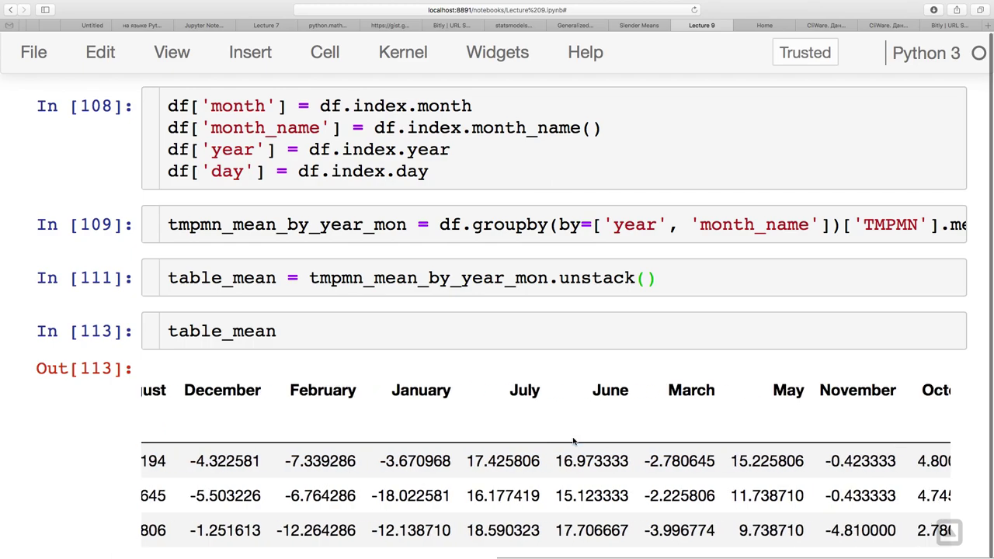
pyautogui.hscroll(-5, 567, 446)
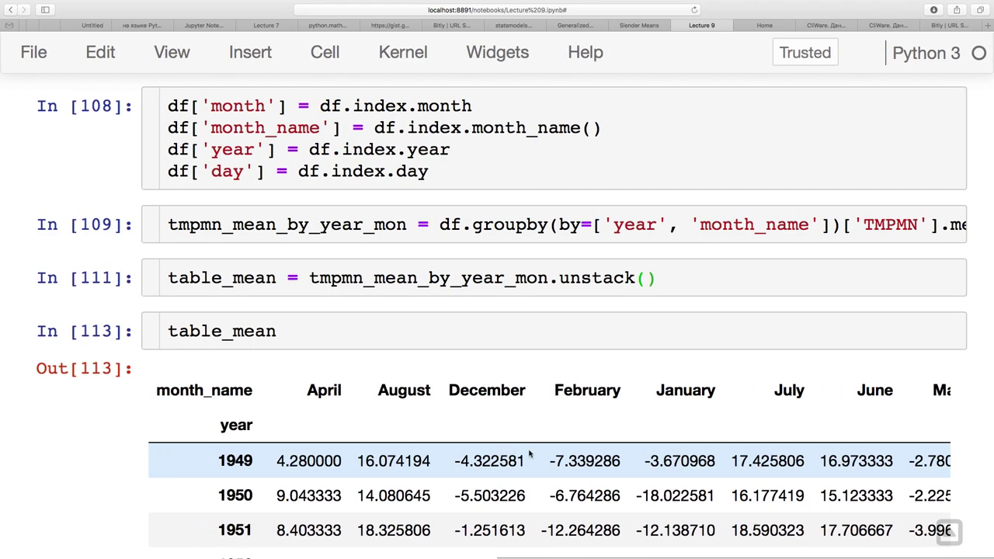
pyautogui.scroll(-2, 529, 454)
pyautogui.scroll(3, 515, 217)
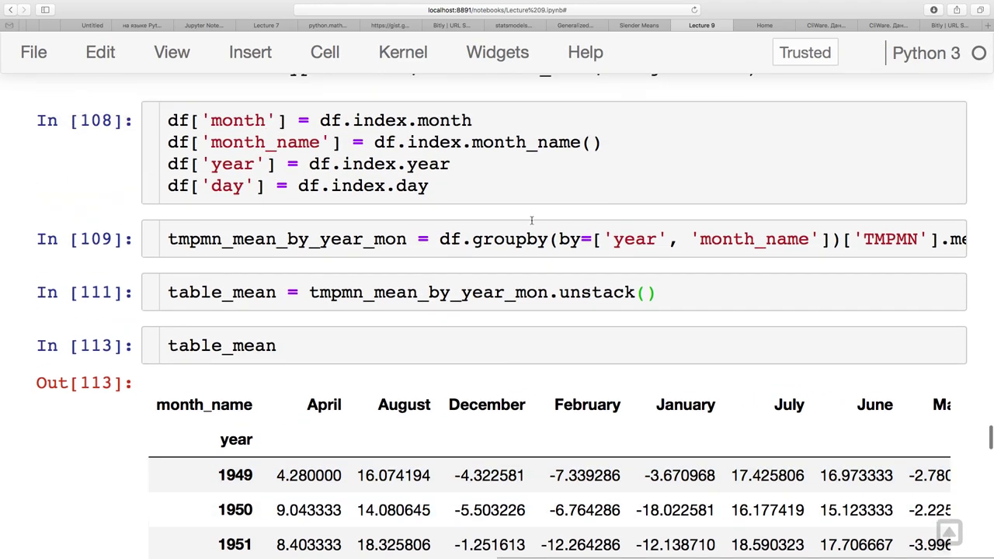
# Highlight the df['month_name'] line and the df.index expression to review how the date columns are built.
pyautogui.moveTo(165, 142); pyautogui.dragTo(612, 134)
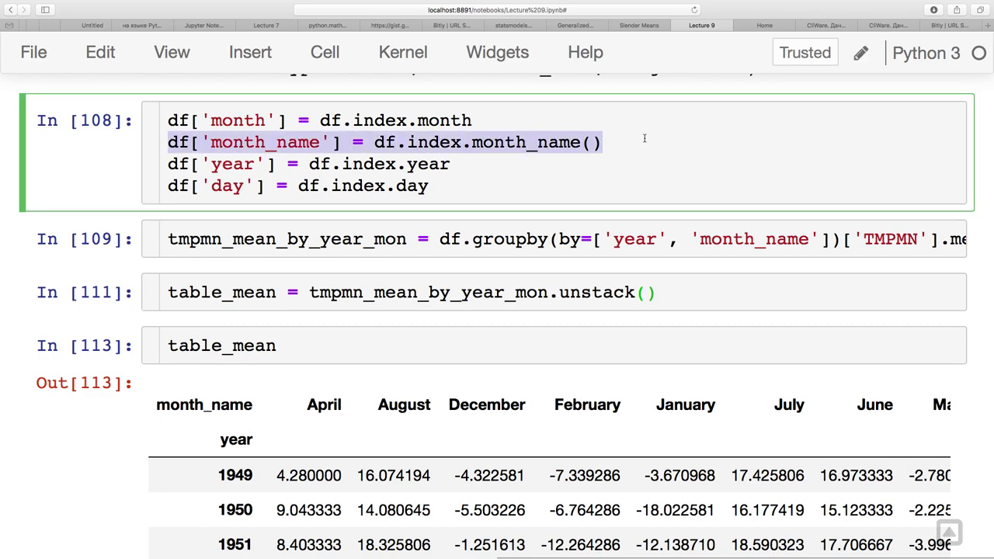
pyautogui.click(617, 146)
pyautogui.moveTo(322, 120); pyautogui.dragTo(407, 121)
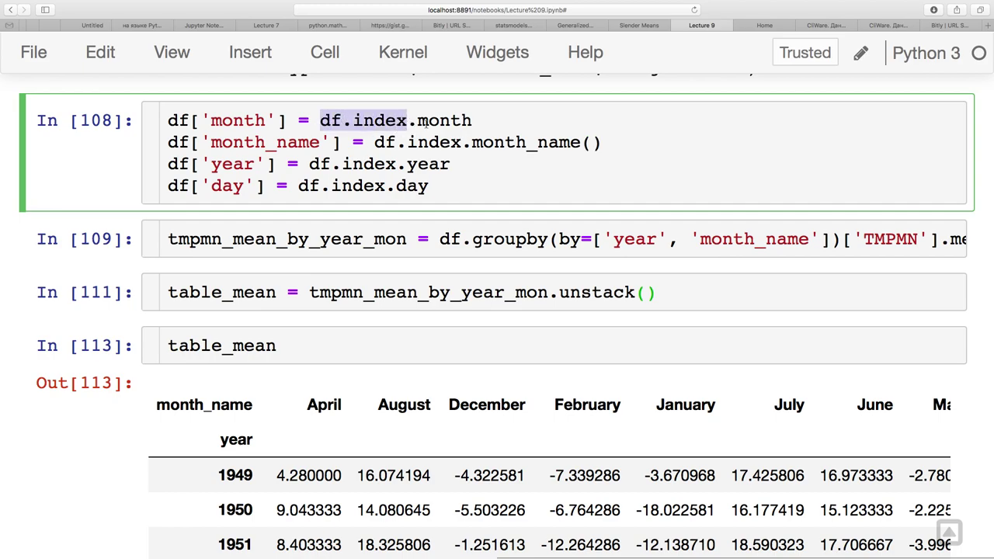
pyautogui.click(450, 121)
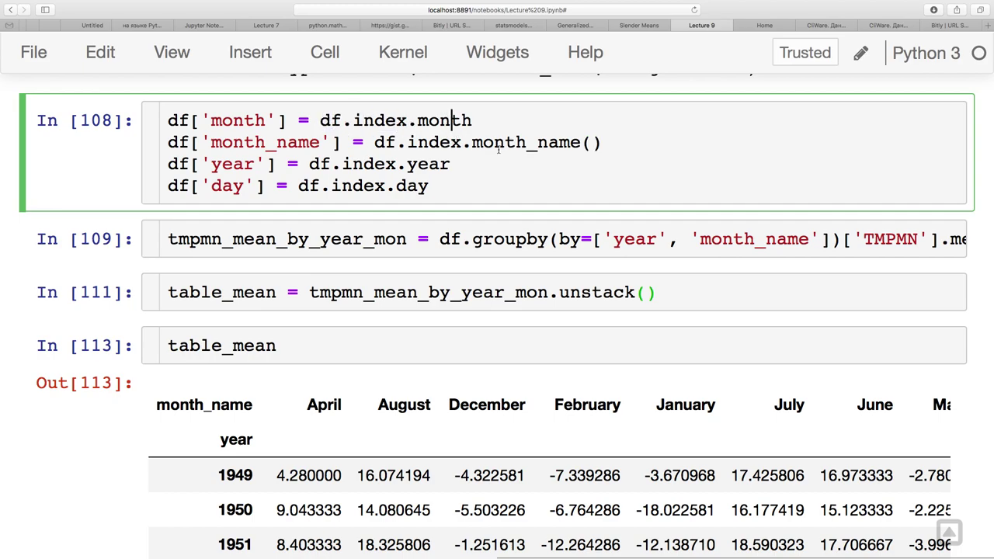
# Check the signature of df.index.month_name(), add the argument locale='ru' and run the cell.
pyautogui.click(593, 143)
pyautogui.hotkey('shift', 'Tab')
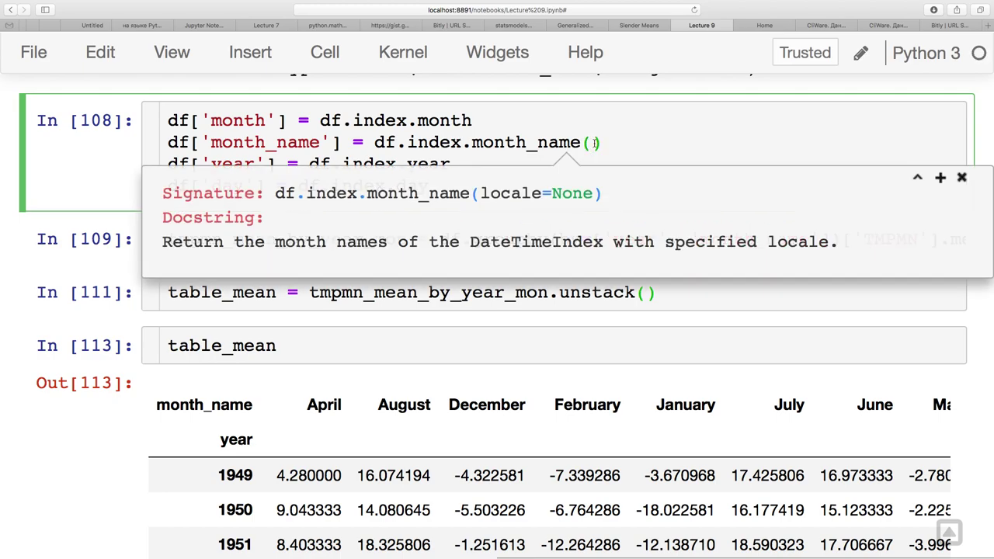
pyautogui.write("locale='")
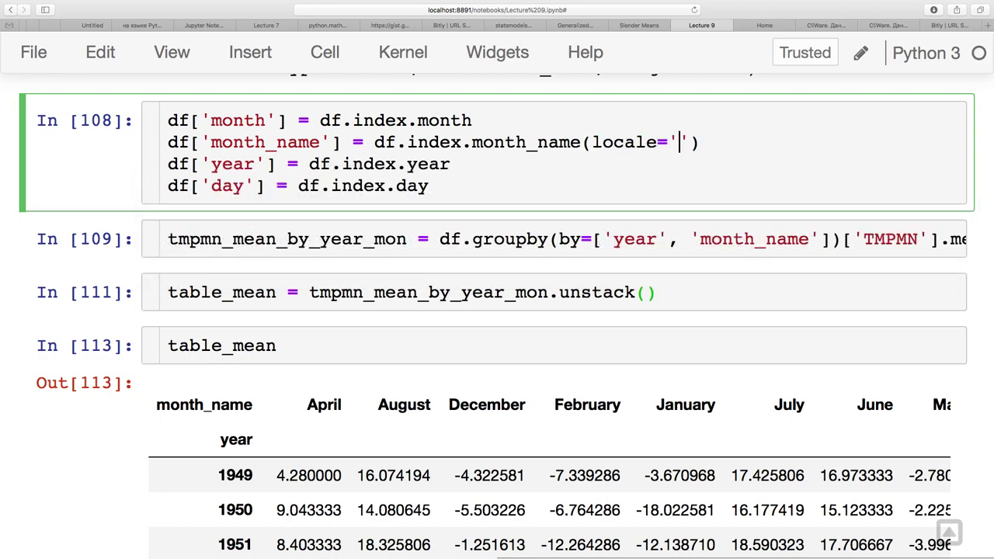
pyautogui.write('ru')
pyautogui.hotkey('shift', 'Return')
# Try to run the date column cell with the month_name locale set to 'RU'.
pyautogui.click(703, 142)
pyautogui.press('BackSpace')
pyautogui.press('BackSpace')
pyautogui.write('RU')
pyautogui.hotkey('shift', 'Return')
# Set the month_name locale to 'ru_RU.UTF-8' and run the date column cell.
pyautogui.click(697, 144)
pyautogui.press('BackSpace')
pyautogui.press('Delete')
pyautogui.write('ru_RU.UTF-8')
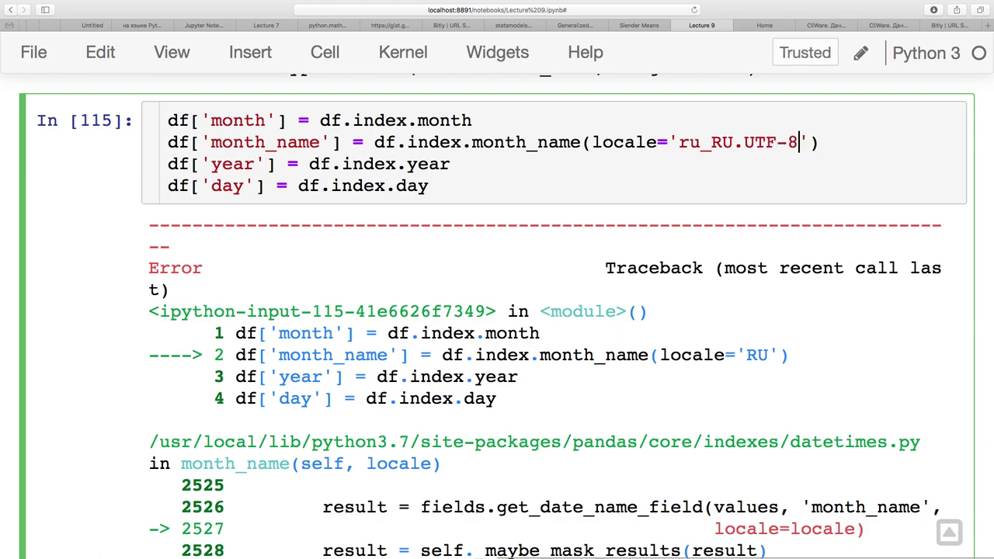
pyautogui.hotkey('shift', 'Return')
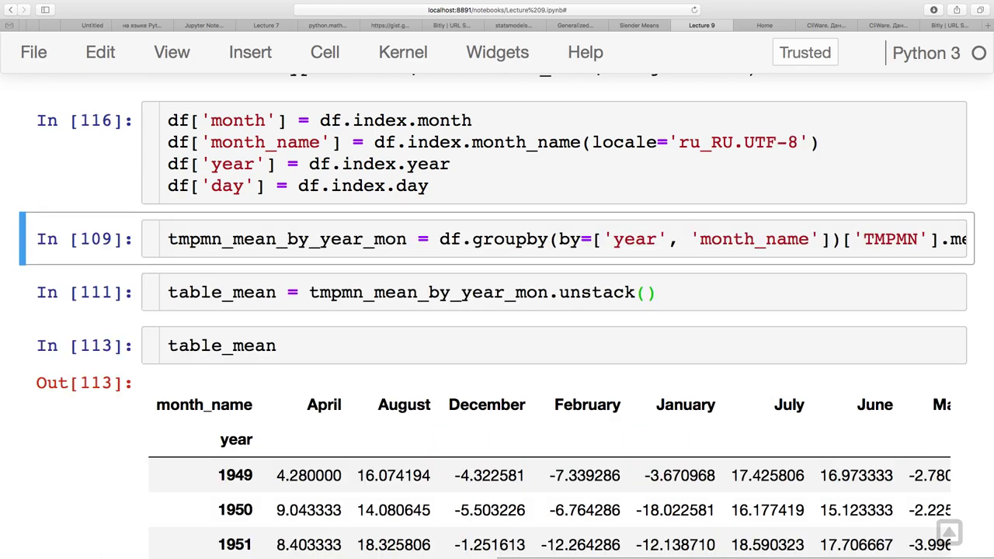
# Rerun the groupby, unstack and table_mean cells and look across the month columns of the table.
pyautogui.hotkey('shift', 'Return')
pyautogui.hotkey('shift', 'Return')
pyautogui.hotkey('shift', 'Return')
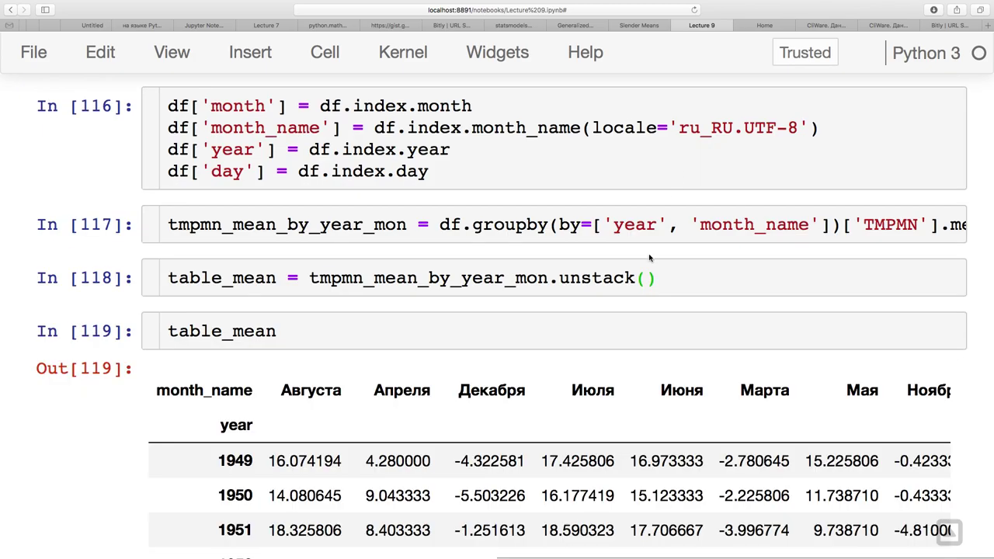
pyautogui.scroll(2, 650, 258)
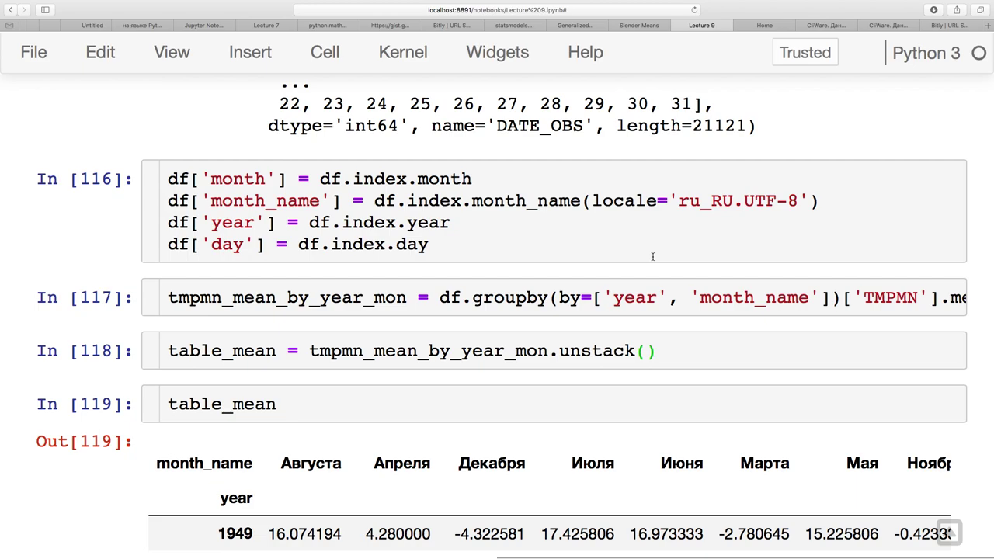
pyautogui.hscroll(10, 765, 497)
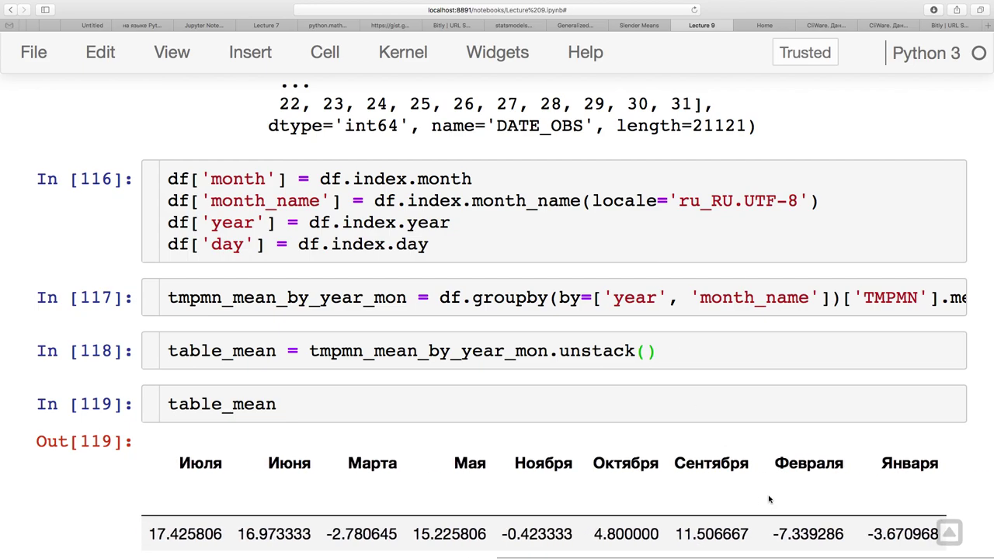
pyautogui.hscroll(-10, 768, 499)
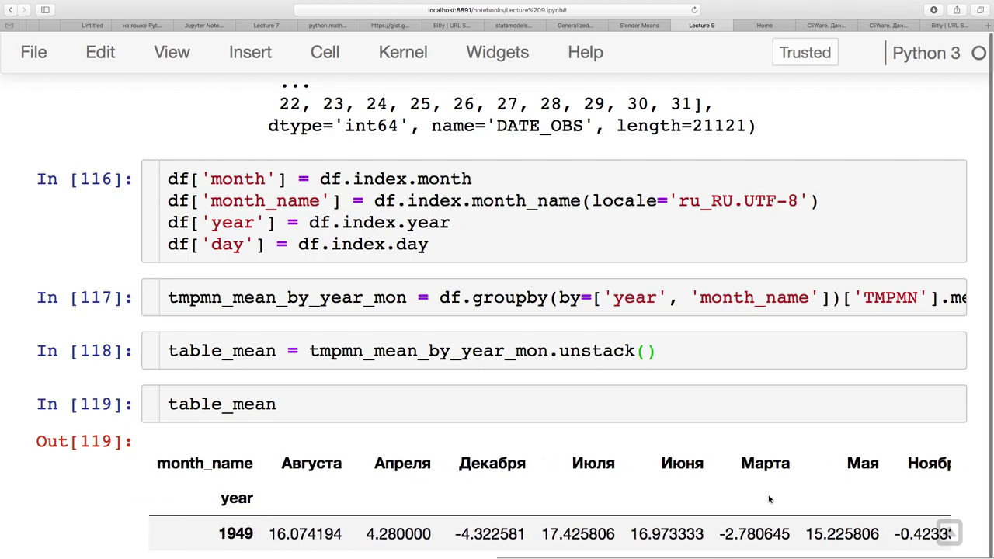
# Read the full docstring of month_name for its parameters, then rerun the date column cell with only the locale argument.
pyautogui.click(815, 195)
pyautogui.write(',')
pyautogui.hotkey('shift', 'Tab')
pyautogui.hotkey('shift', 'Tab')
pyautogui.scroll(-5, 748, 320)
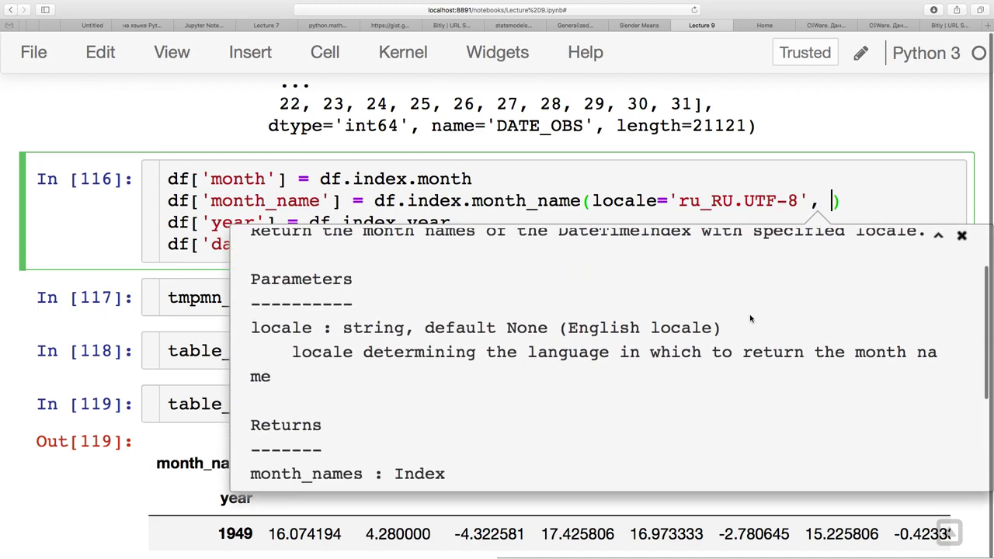
pyautogui.scroll(-3, 743, 347)
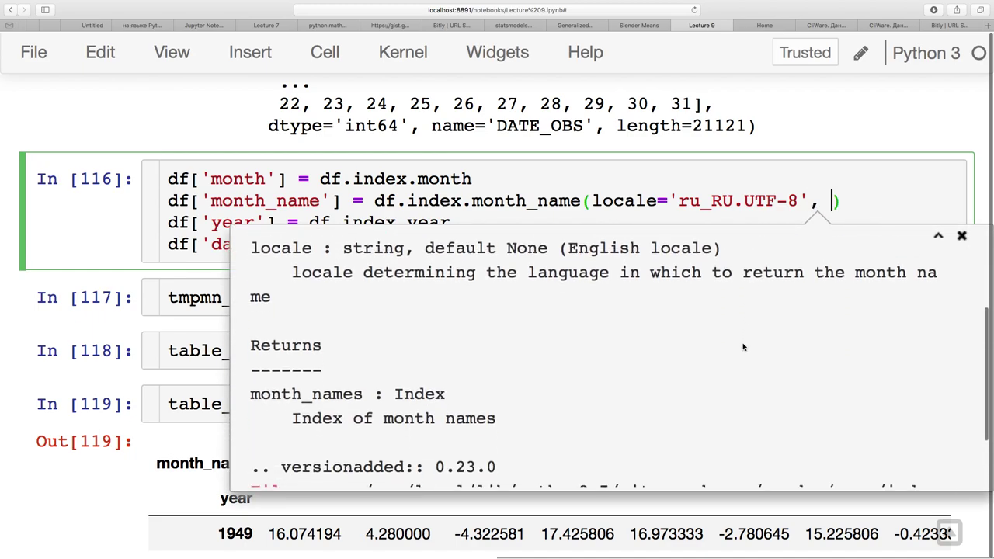
pyautogui.press('Escape')
pyautogui.moveTo(831, 201); pyautogui.dragTo(809, 202)
pyautogui.click(805, 203)
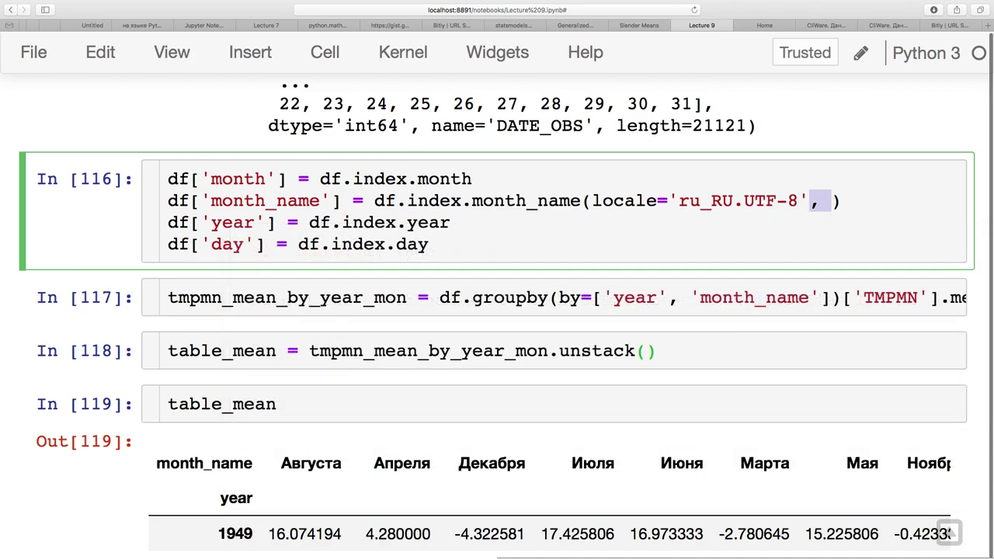
pyautogui.press('BackSpace')
pyautogui.hotkey('shift', 'Return')
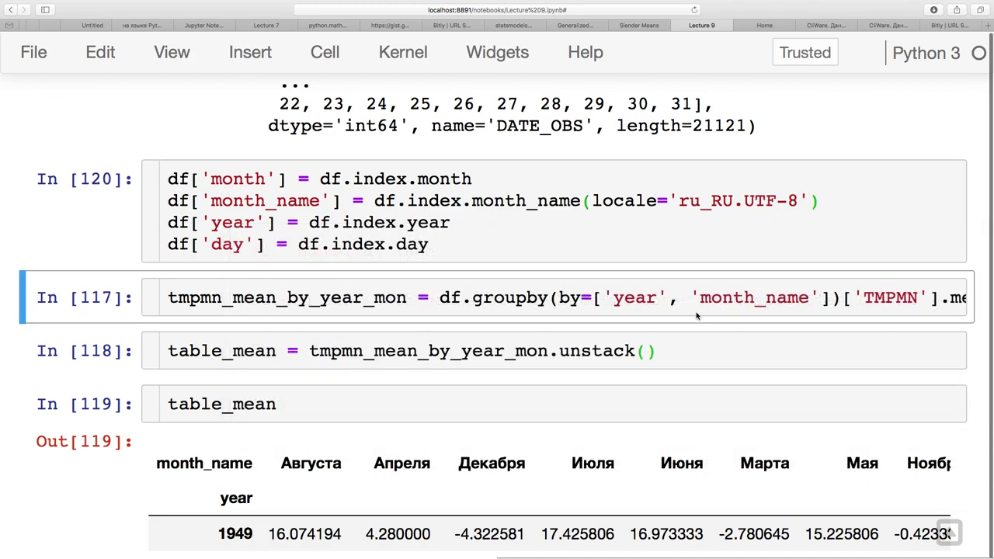
# Group tmpmn_mean_by_year_mon by 'month' instead of 'month_name' and rerun the groupby, unstack and table_mean cells.
pyautogui.click(596, 202)
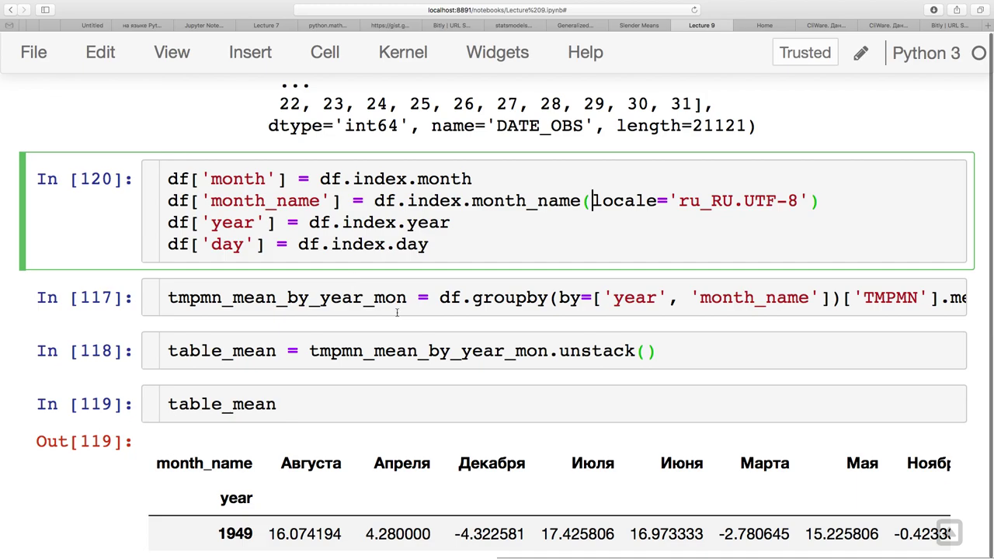
pyautogui.moveTo(692, 297); pyautogui.dragTo(816, 297)
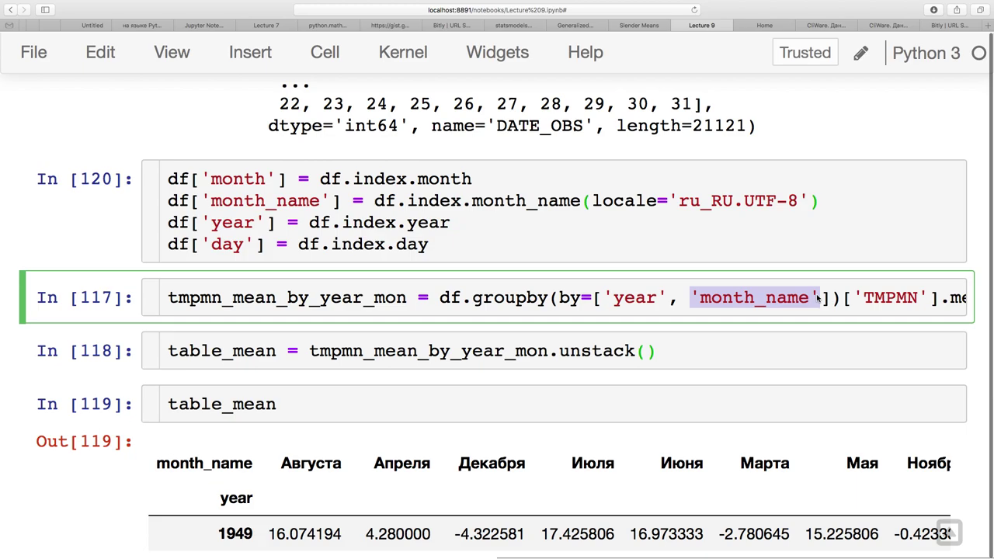
pyautogui.click(809, 298)
pyautogui.press('BackSpace')
pyautogui.press('BackSpace')
pyautogui.press('BackSpace')
pyautogui.press('BackSpace')
pyautogui.press('BackSpace')
pyautogui.hotkey('shift', 'Return')
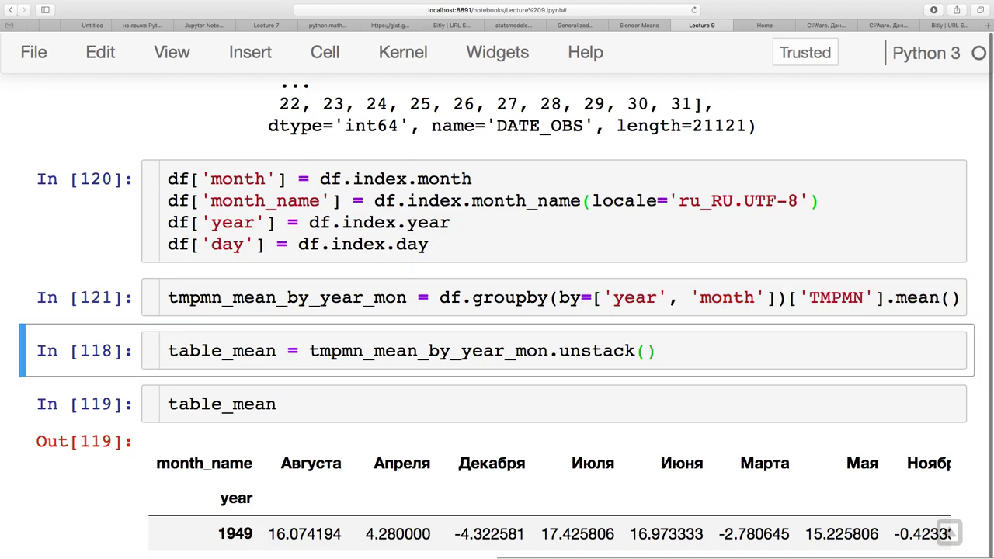
pyautogui.hotkey('shift', 'Return')
pyautogui.hotkey('shift', 'Return')
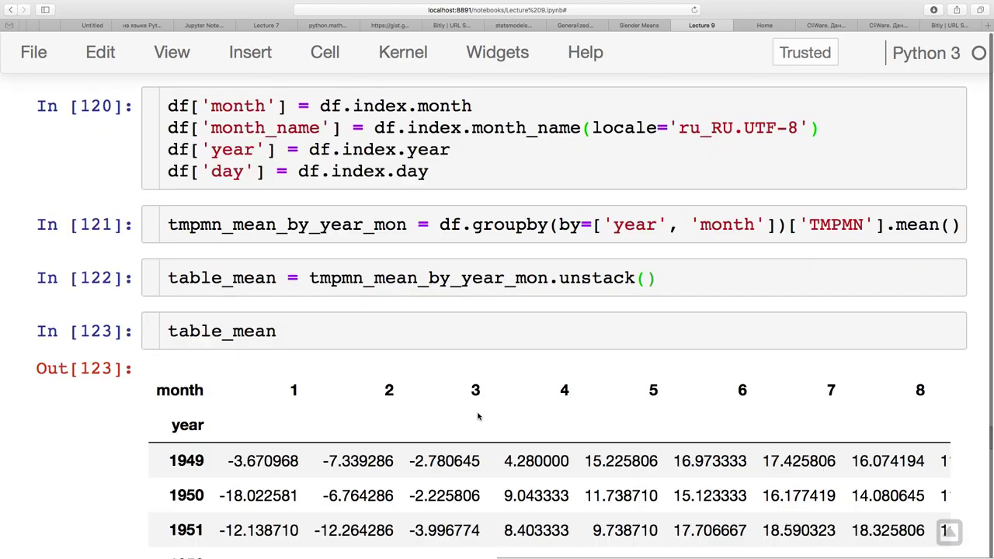
# Insert an empty code cell above the last table_mean cell.
pyautogui.click(283, 330)
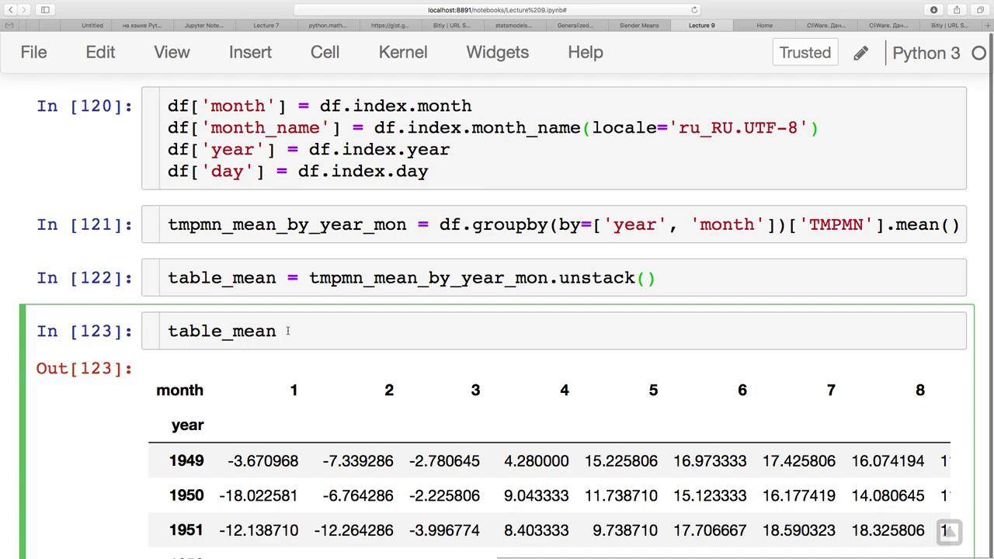
pyautogui.press('Escape')
pyautogui.press('a')
pyautogui.click(262, 323)
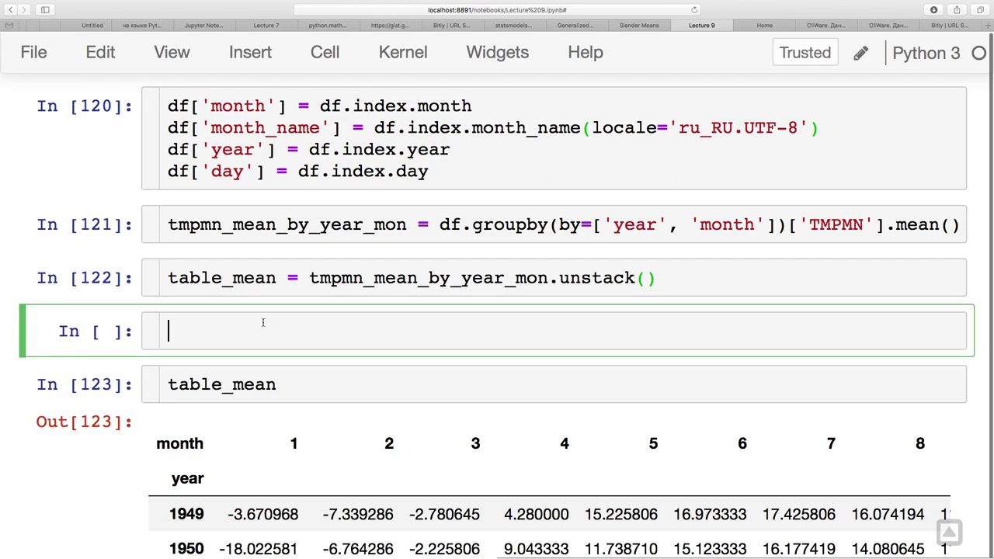
pyautogui.scroll(-1, 482, 241)
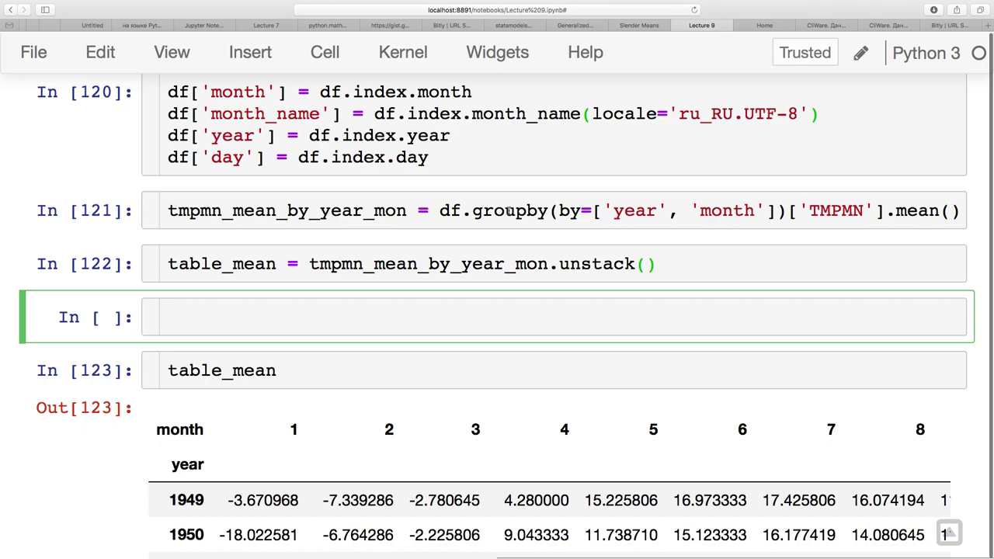
# Define a months list in the new cell with the short names "Jan" through "Aug".
pyautogui.write('months = ["Jan", "')
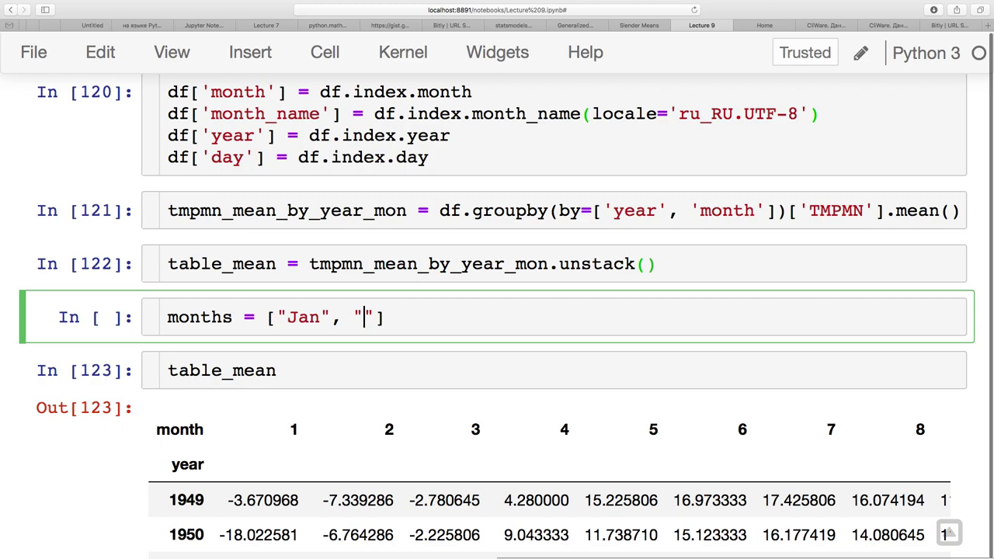
pyautogui.write('Feb",')
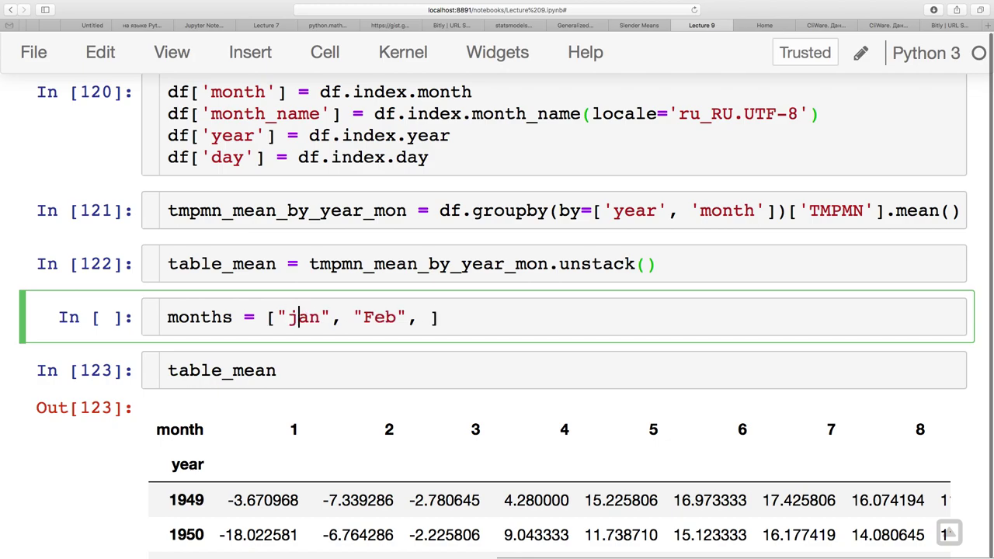
pyautogui.click(432, 316)
pyautogui.write('"')
pyautogui.write('Mar", "Ap')
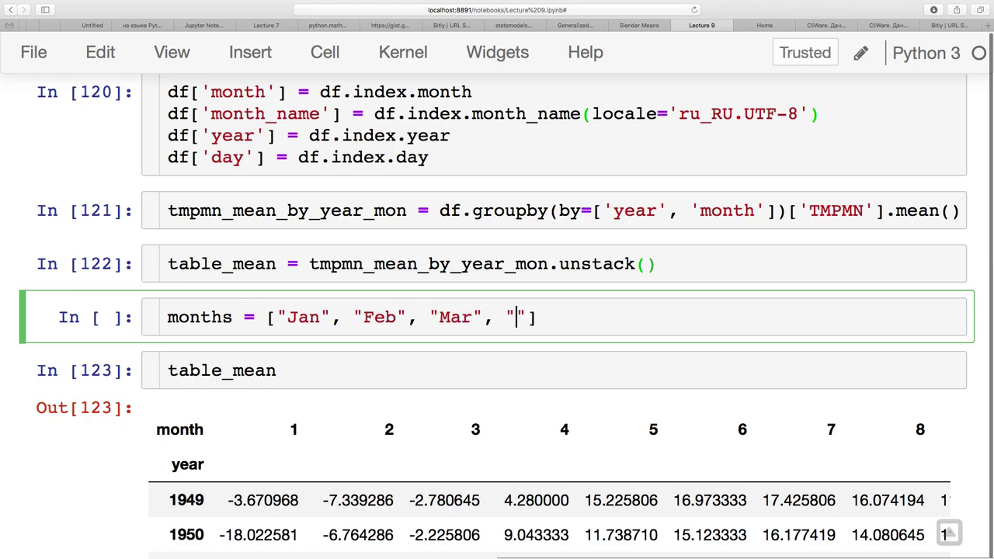
pyautogui.write('r", "May')
pyautogui.write('", "Jun", "')
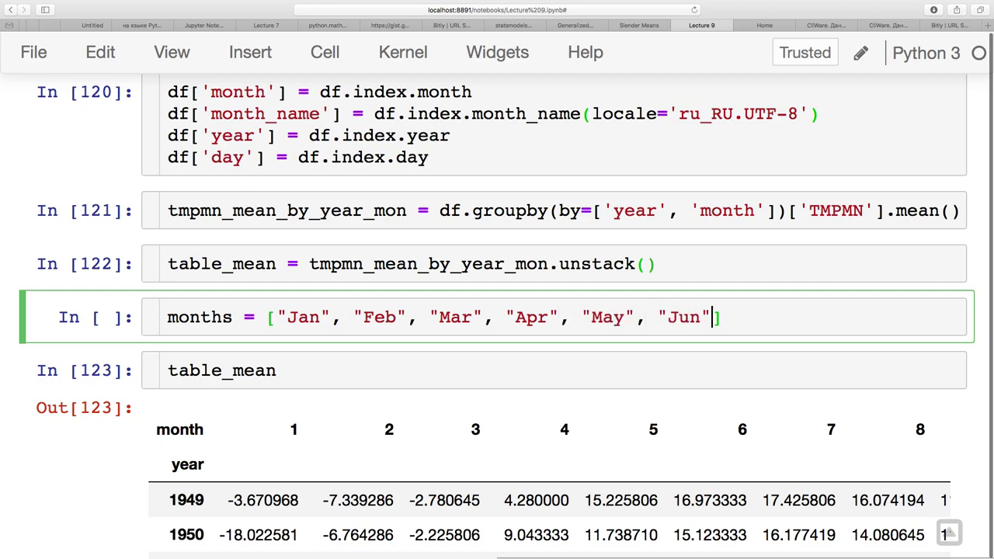
pyautogui.write('Jul", "Aug')
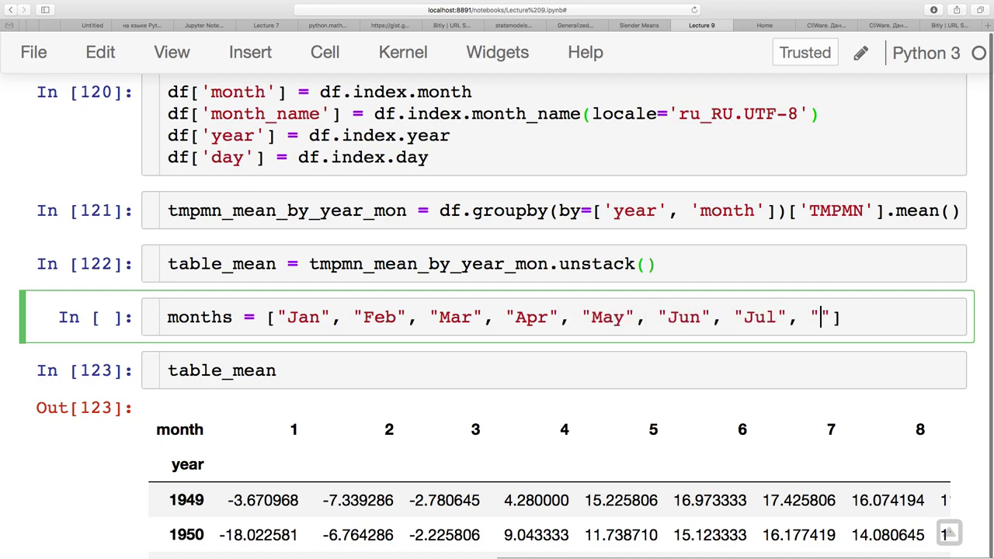
# Complete the months list on a second line with "Sep", "Oct", "Nov" and "Dec", and run the cell.
pyautogui.write('",')
pyautogui.press('Return')
pyautogui.write('"Sep')
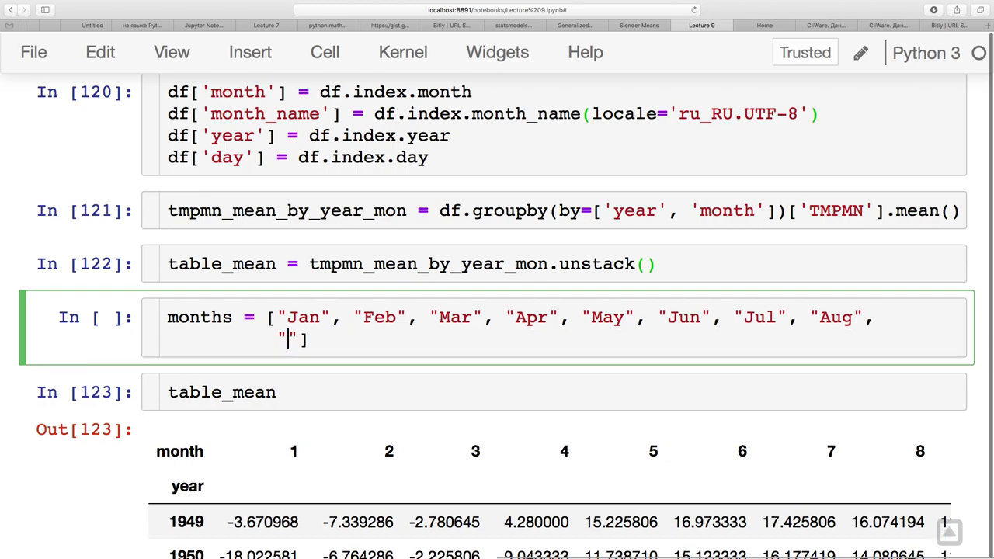
pyautogui.write('", "Oct')
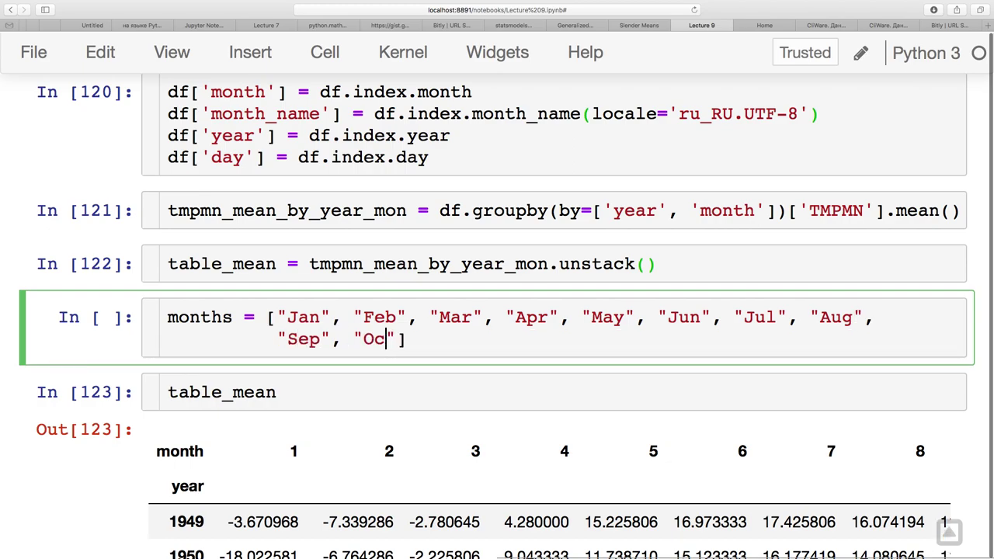
pyautogui.write(', "Nov", "')
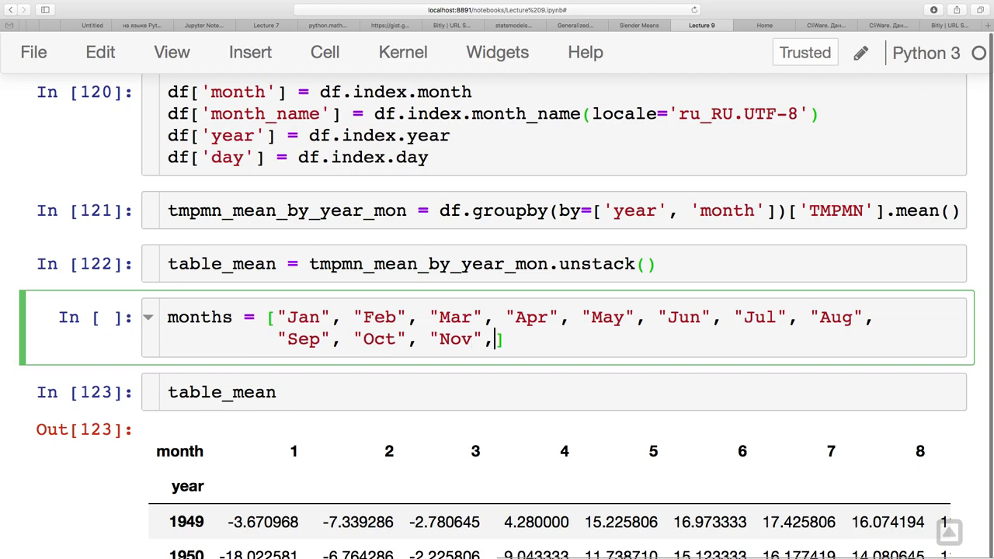
pyautogui.write('Dec')
pyautogui.hotkey('shift', 'Return')
# Change the last table_mean cell to table_mean.columns = months and run it.
pyautogui.click(303, 112)
pyautogui.scroll(5, 302, 112)
pyautogui.write('.')
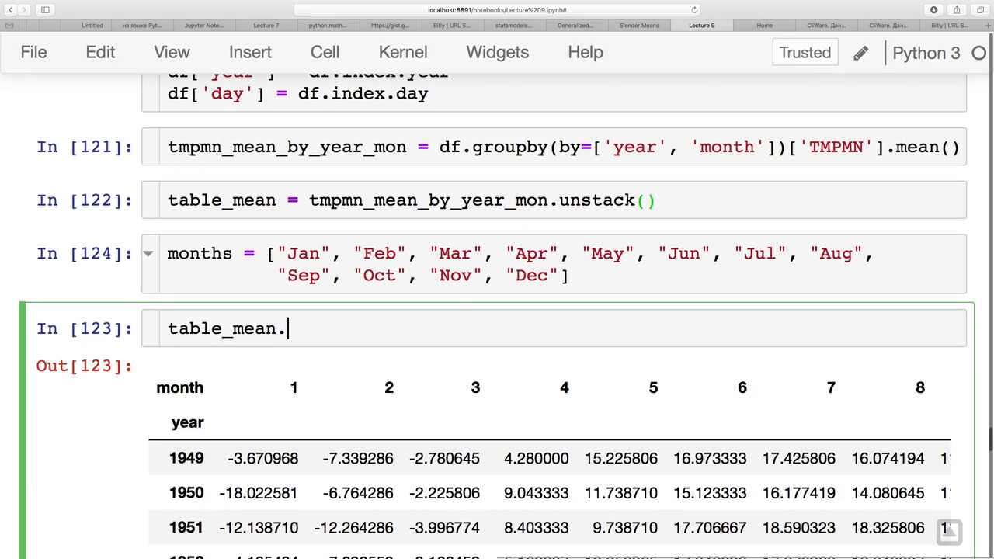
pyautogui.write('columns = months')
pyautogui.hotkey('shift', 'Return')
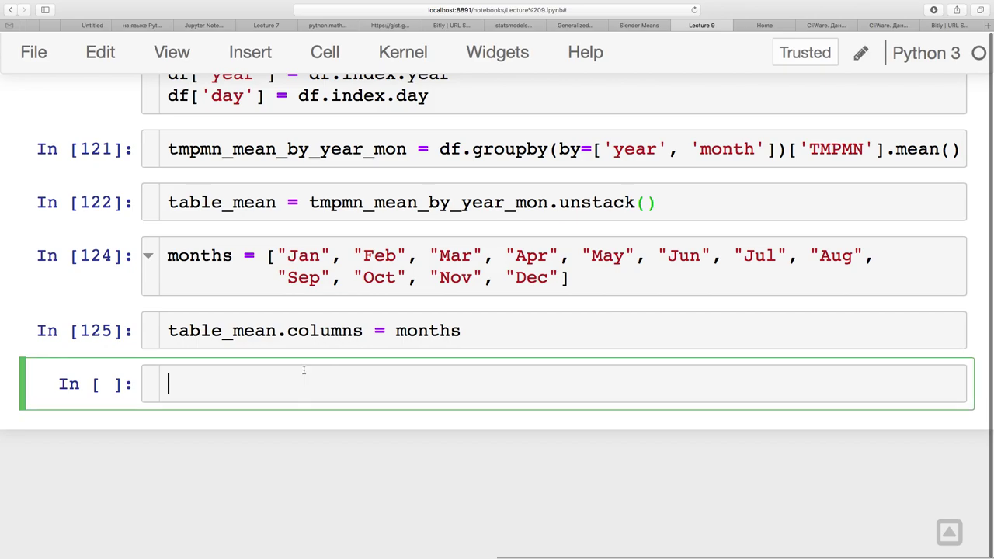
# Display table_mean in the new last cell.
pyautogui.write('tabl')
pyautogui.press('Tab')
pyautogui.press('Down')
pyautogui.press('Return')
pyautogui.hotkey('shift', 'Return')
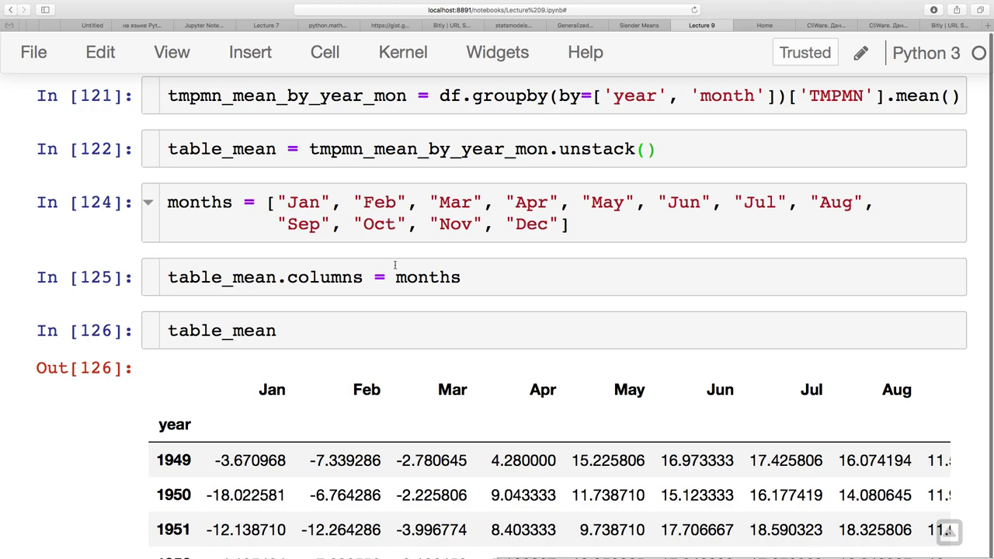
# Highlight the names in the months list and compare them with the column headers of the table_mean output.
pyautogui.click(401, 236)
pyautogui.moveTo(278, 203); pyautogui.dragTo(561, 224)
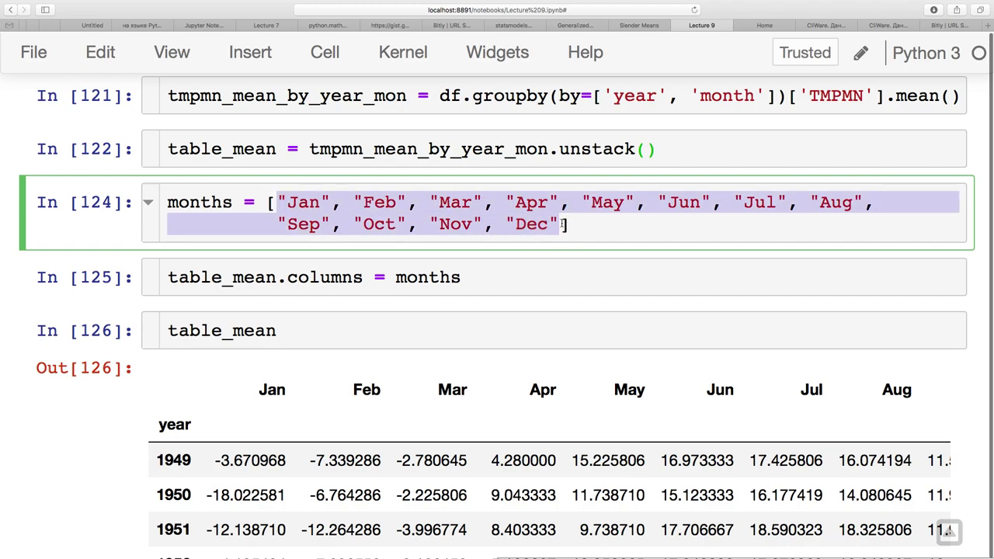
pyautogui.click(561, 223)
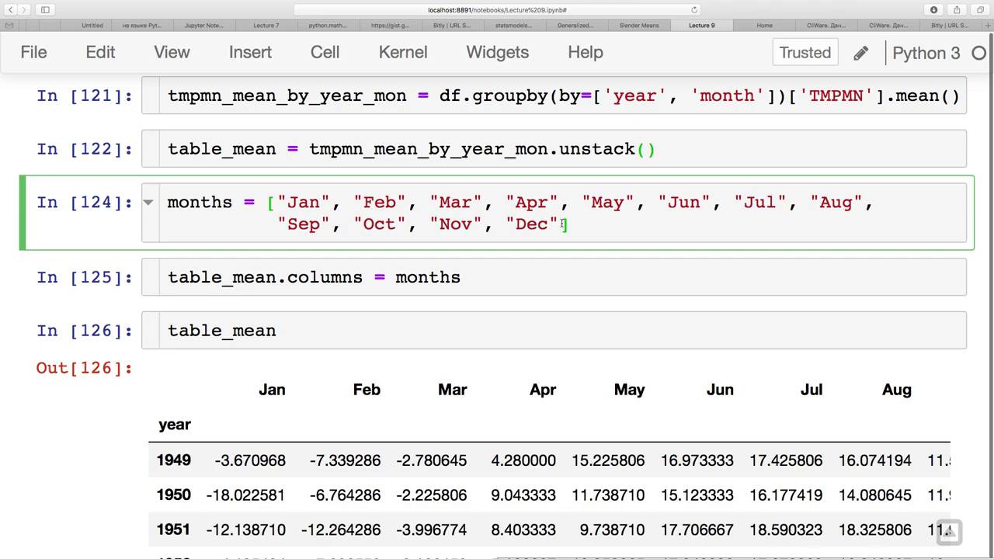
pyautogui.click(377, 327)
pyautogui.scroll(-2, 307, 400)
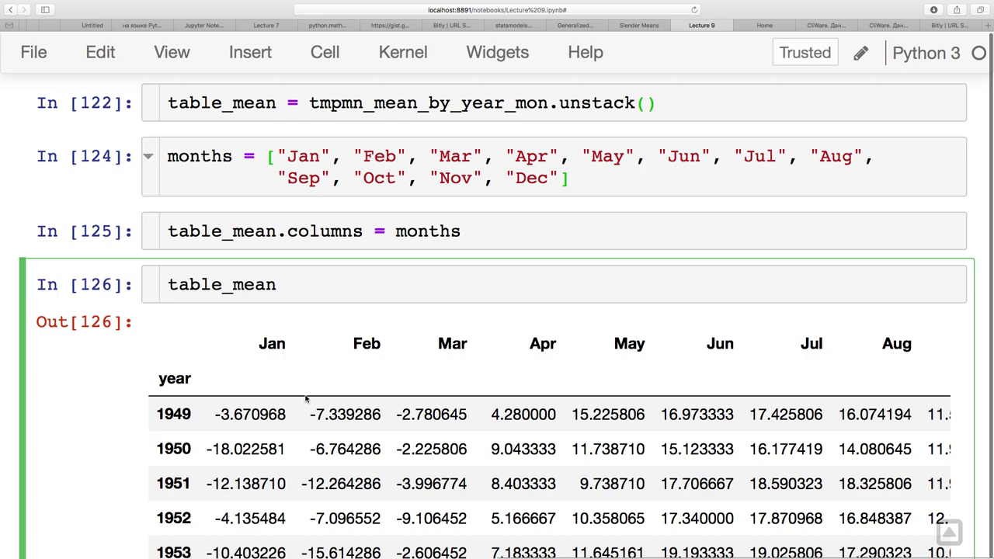
pyautogui.scroll(-2, 292, 400)
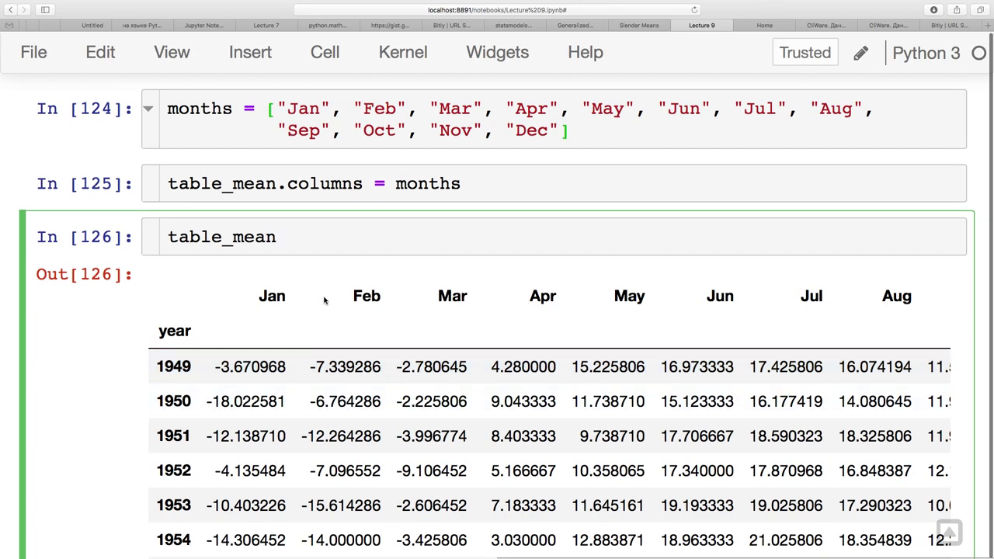
pyautogui.scroll(-1, 333, 235)
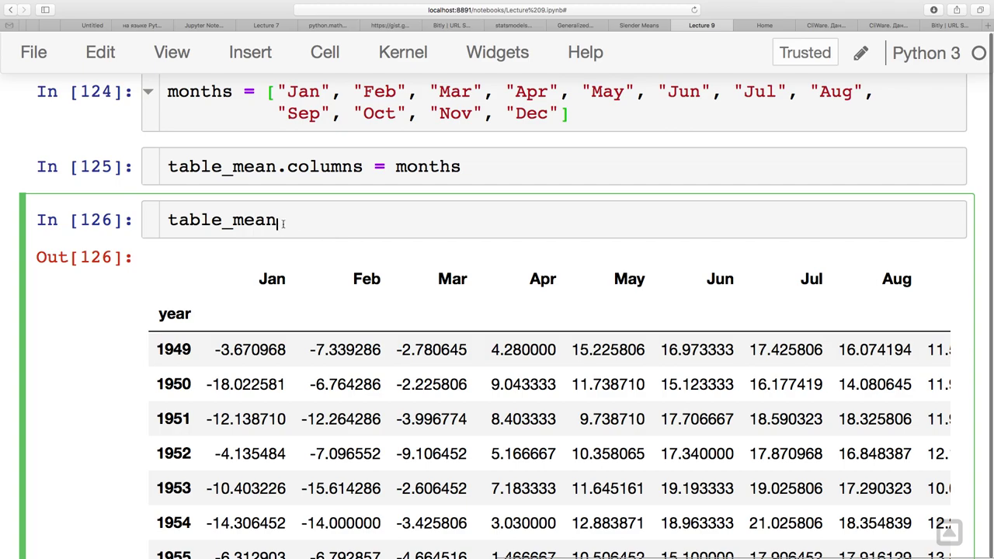
# Change the last table_mean cell to table_mean.corr(), run it and view the monthly correlation matrix.
pyautogui.press('Up')
pyautogui.press('Down')
pyautogui.press('Home')
pyautogui.scroll(-1, 248, 255)
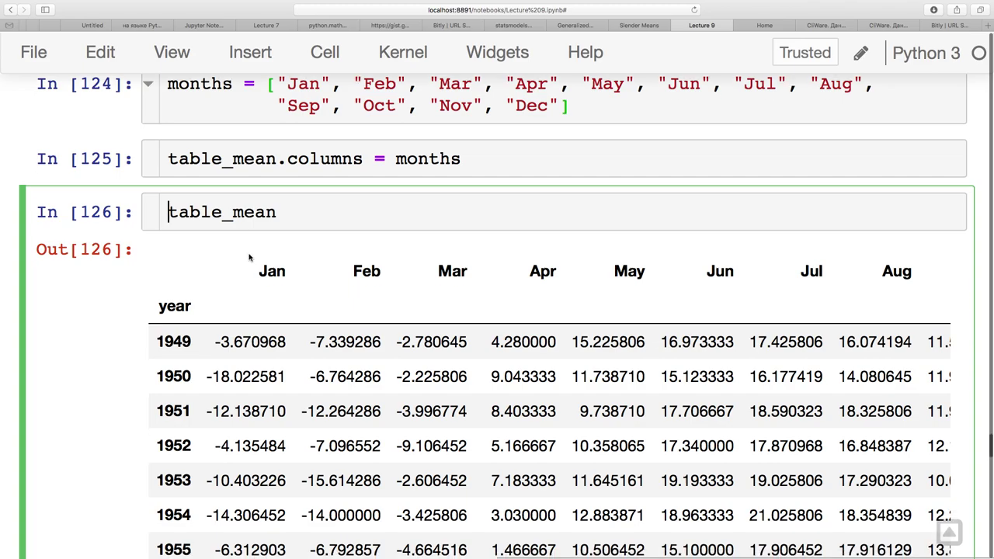
pyautogui.click(294, 203)
pyautogui.scroll(2, 288, 251)
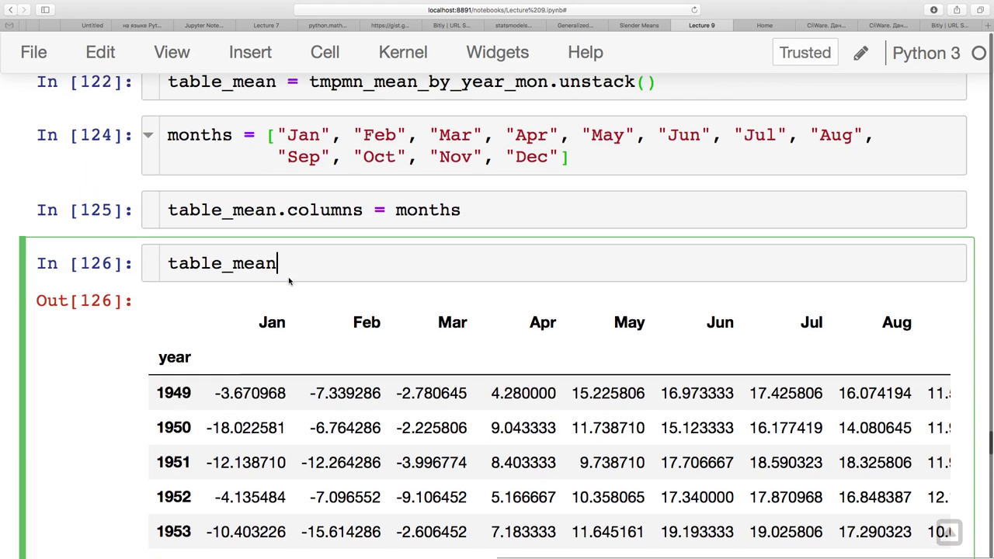
pyautogui.hscroll(5, 401, 368)
pyautogui.hscroll(-5, 401, 367)
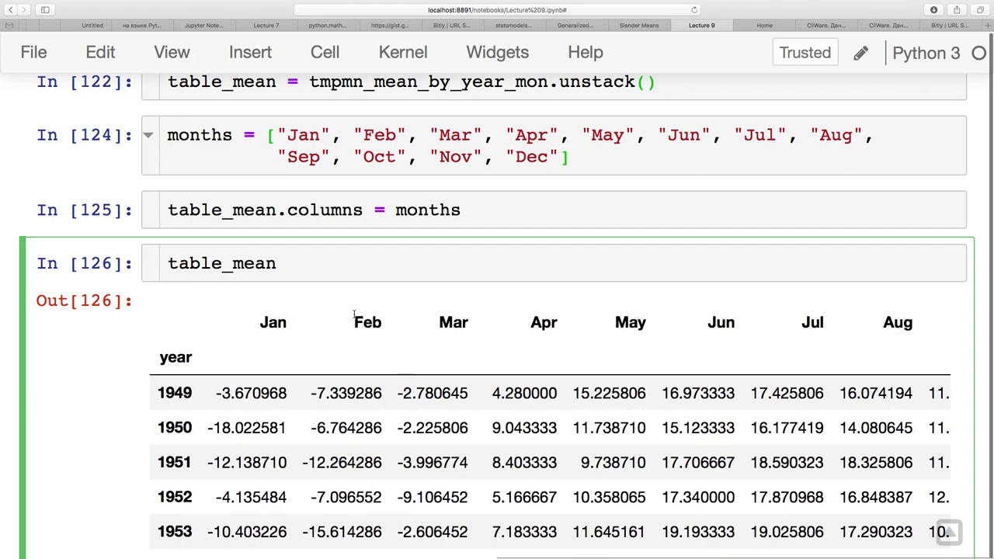
pyautogui.write('.corr()')
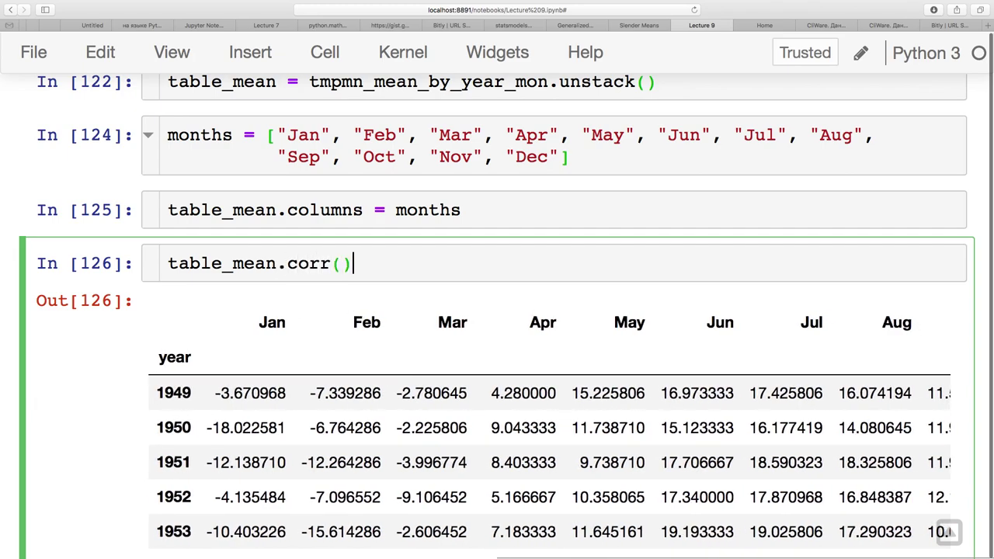
pyautogui.hotkey('shift', 'Return')
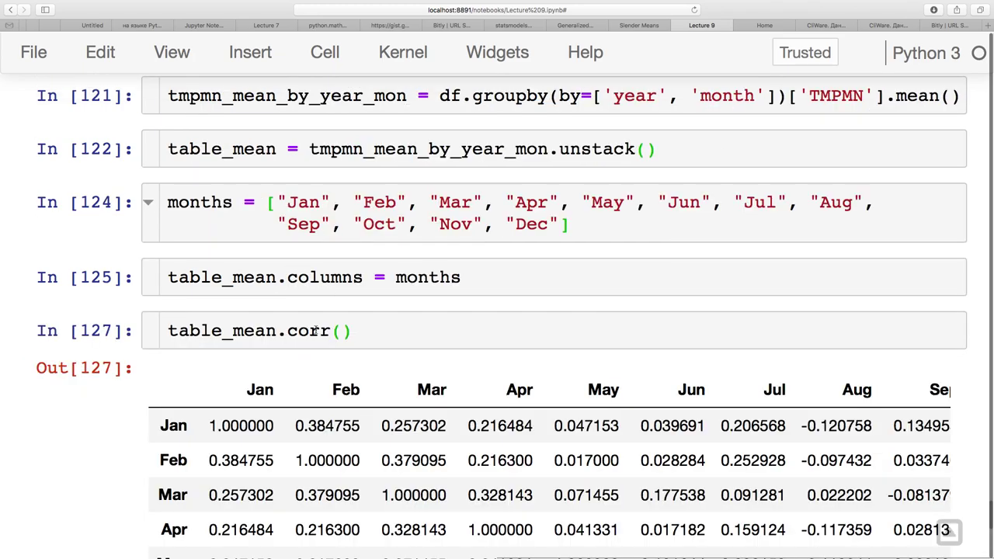
pyautogui.scroll(-1, 285, 419)
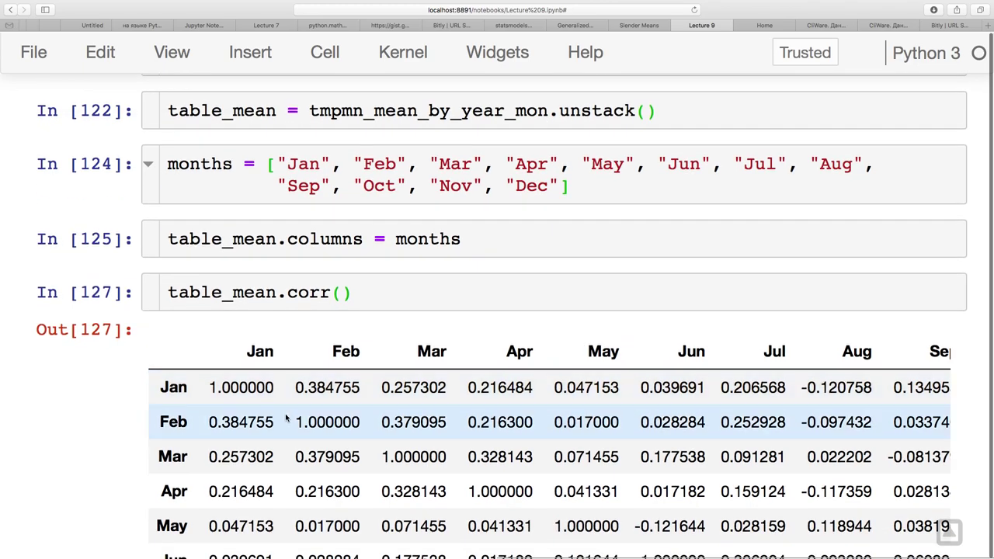
pyautogui.scroll(-2, 346, 457)
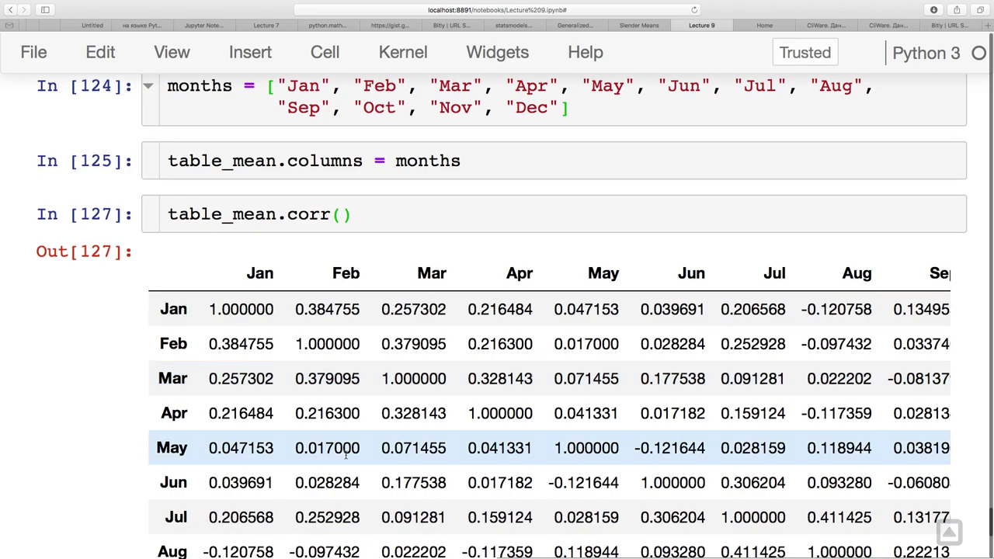
pyautogui.scroll(1, 345, 456)
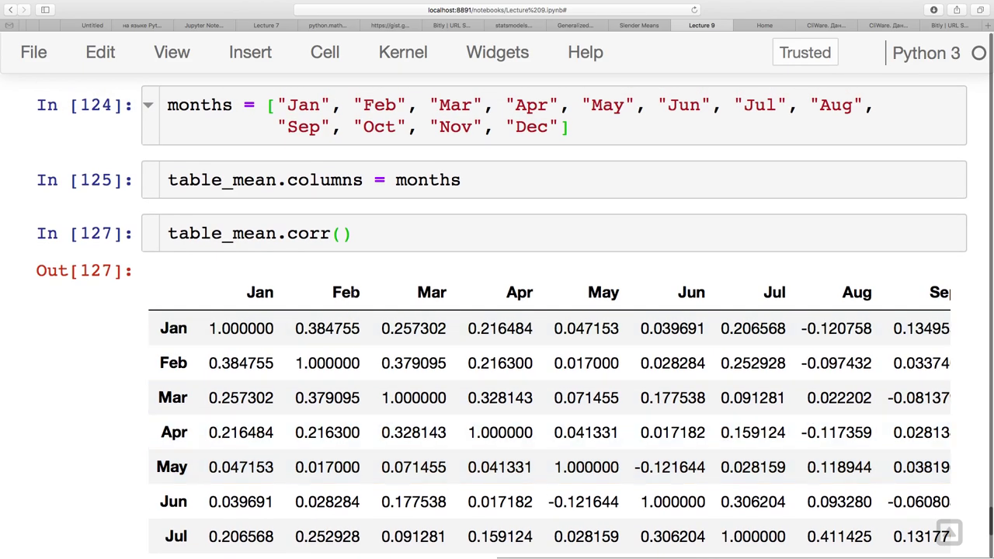
# Remove .corr() from the last cell and run it to display table_mean again.
pyautogui.click(364, 244)
pyautogui.moveTo(363, 244); pyautogui.dragTo(271, 233)
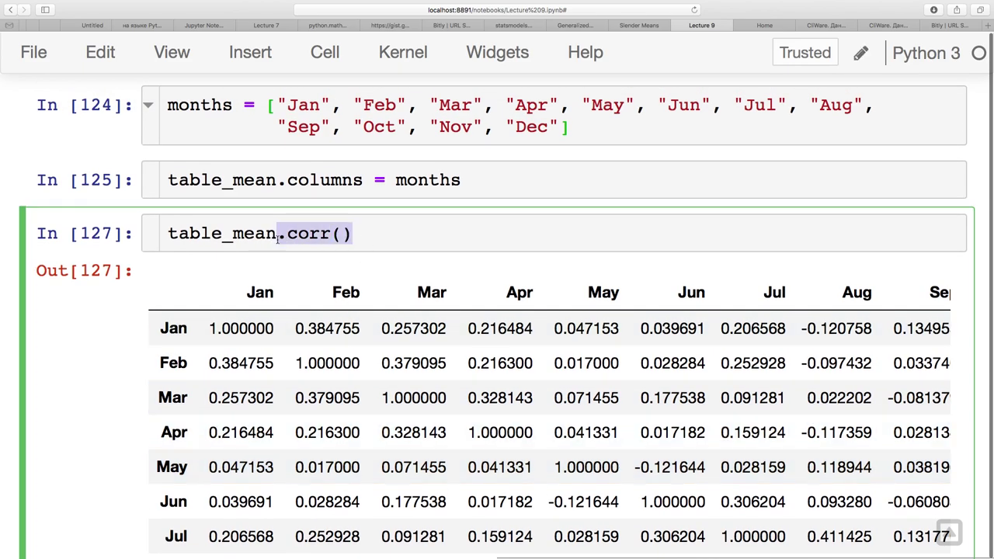
pyautogui.press('BackSpace')
pyautogui.hotkey('shift', 'Return')
pyautogui.scroll(-3, 275, 330)
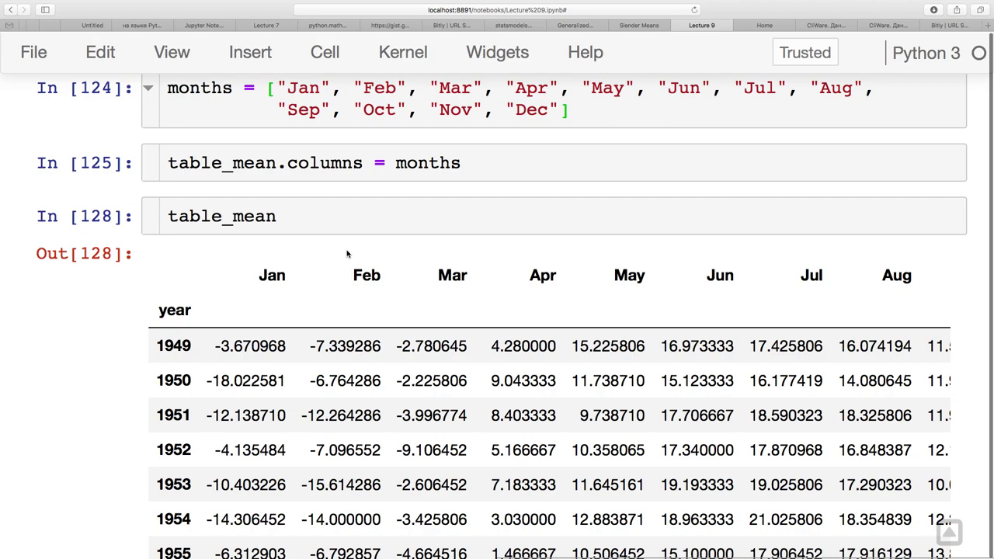
# Append .corr() to table_mean in the last cell, run it and save the notebook.
pyautogui.click(322, 229)
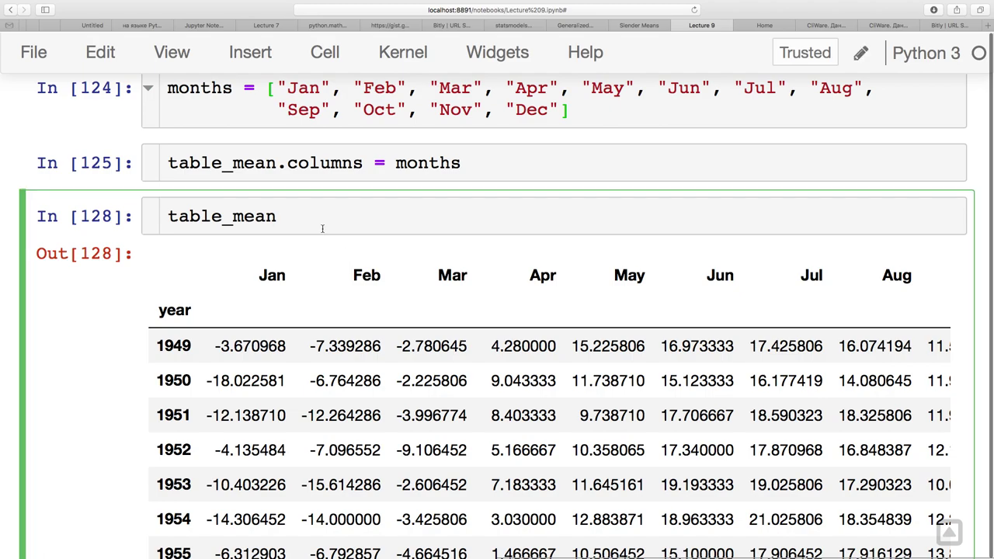
pyautogui.write('.corr()')
pyautogui.hotkey('shift', 'Return')
pyautogui.scroll(-5, 303, 377)
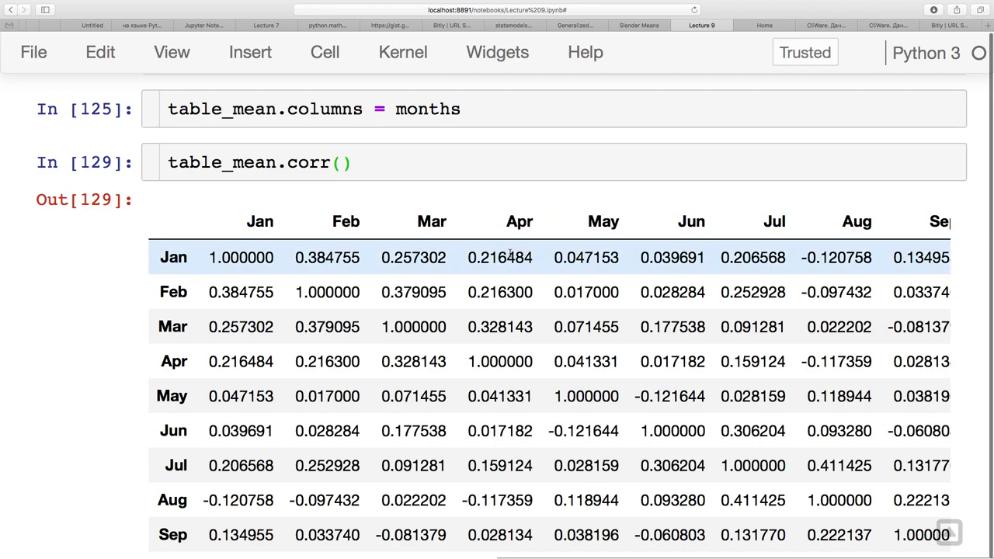
pyautogui.press('super+s')
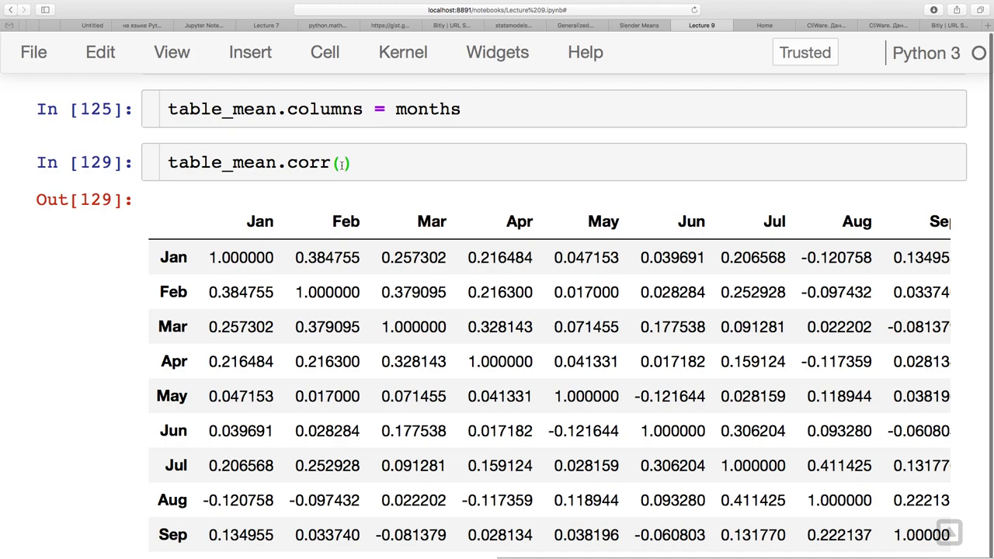
# Examine the correlation matrix from the January row down to the December row.
pyautogui.scroll(-2, 322, 219)
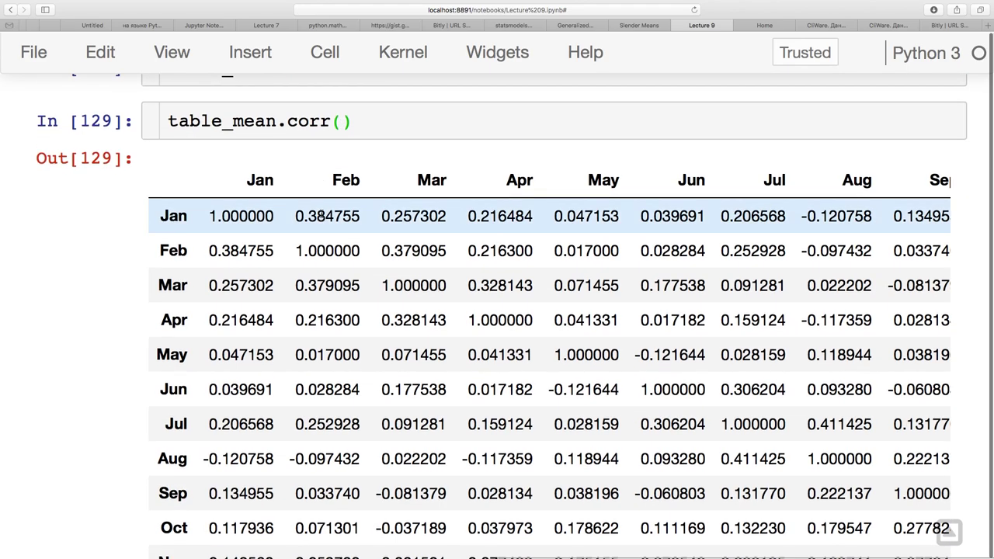
pyautogui.scroll(-1, 311, 249)
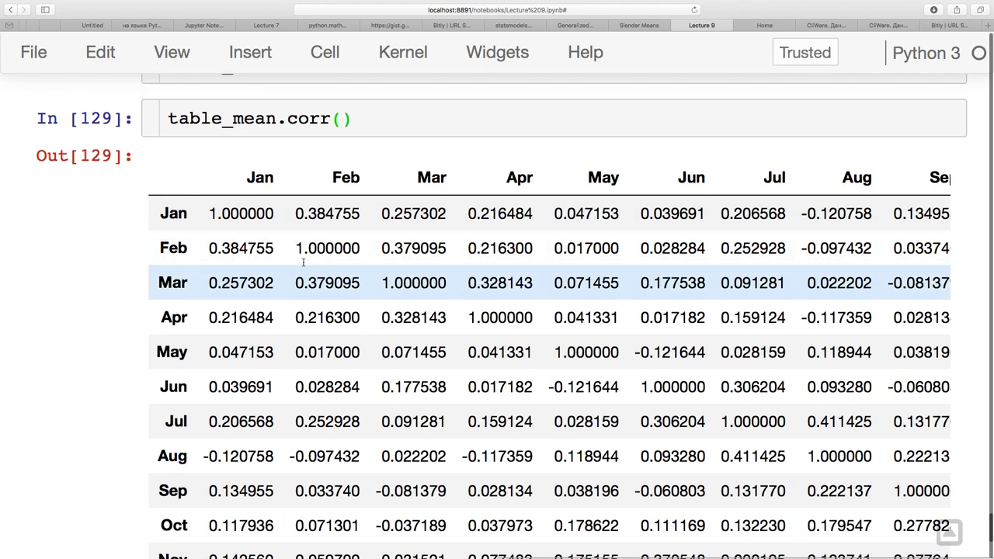
pyautogui.scroll(1, 304, 266)
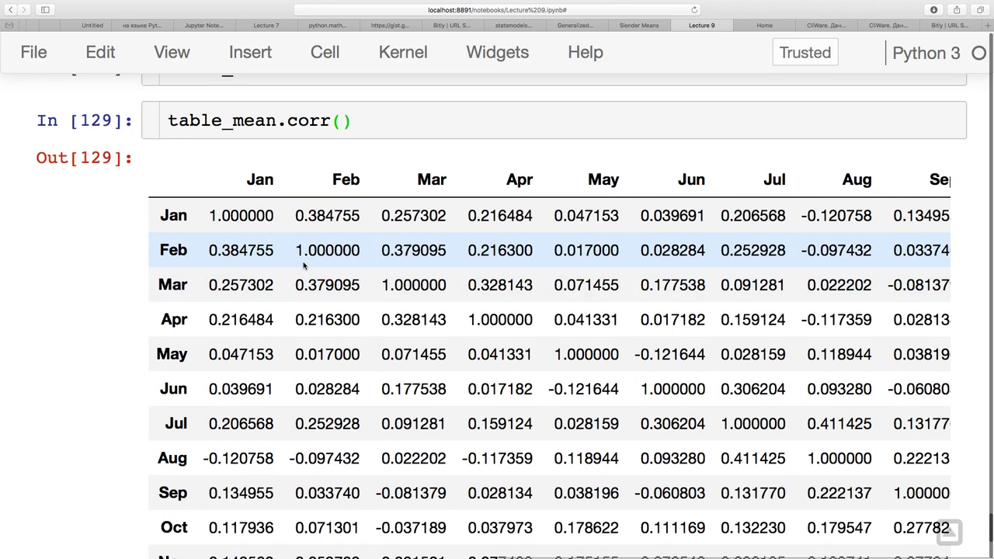
pyautogui.scroll(-5, 303, 265)
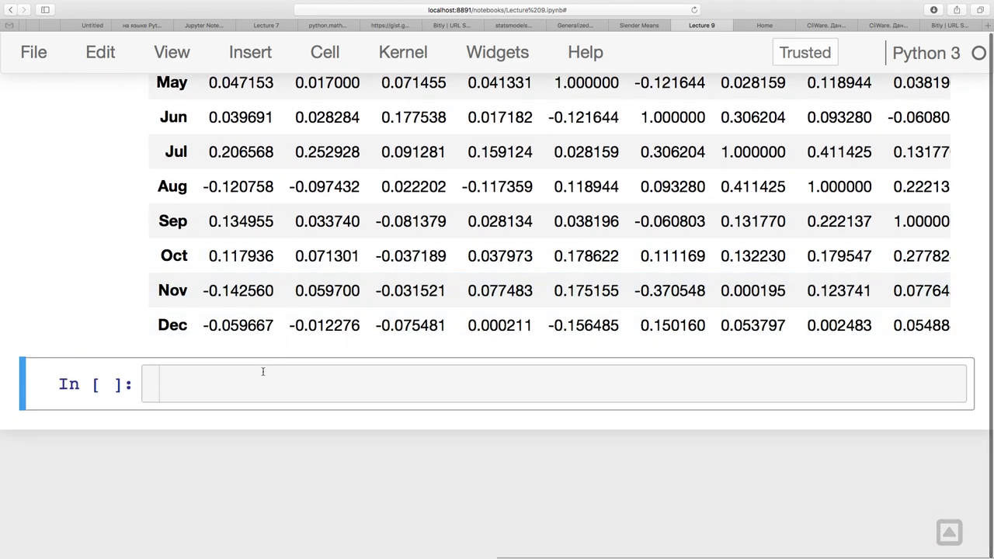
pyautogui.click(262, 371)
pyautogui.scroll(10, 288, 250)
pyautogui.scroll(-1, 292, 249)
pyautogui.scroll(-1, 292, 249)
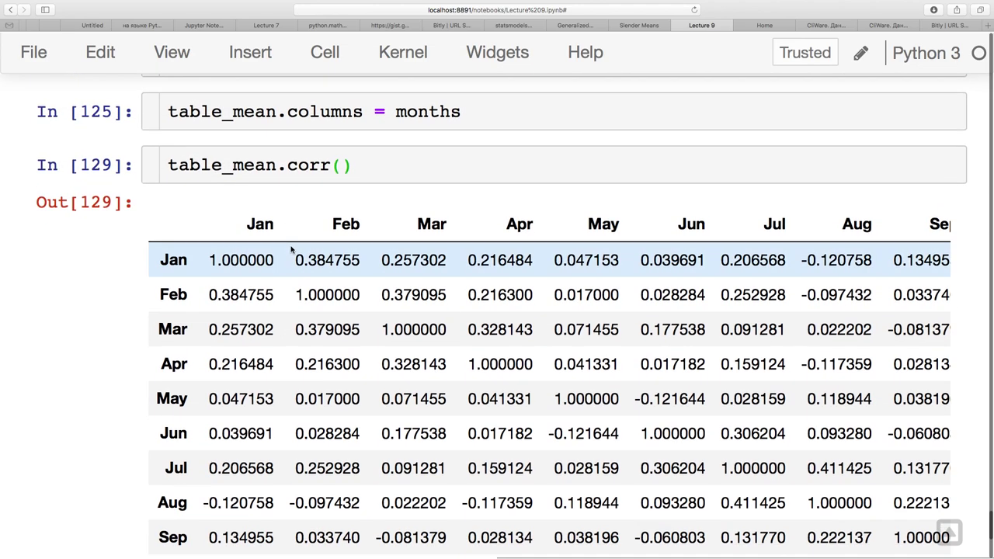
pyautogui.scroll(-4, 279, 311)
pyautogui.scroll(-3, 256, 404)
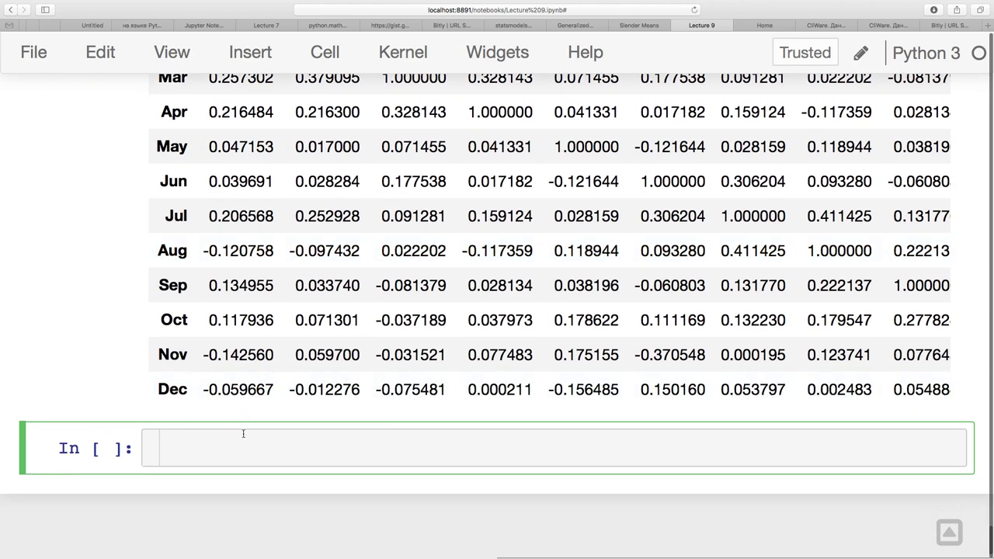
pyautogui.scroll(7, 244, 388)
pyautogui.scroll(-4, 244, 336)
pyautogui.scroll(3, 244, 336)
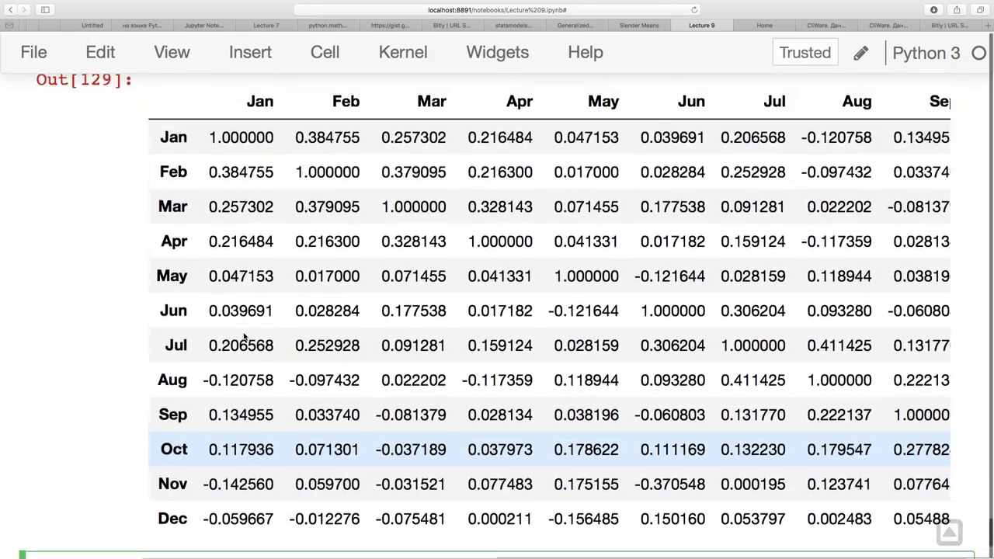
pyautogui.scroll(-4, 245, 335)
pyautogui.scroll(-1, 244, 336)
# Write an empty plt.imshow() call in the new cell below the correlation matrix.
pyautogui.click(222, 384)
pyautogui.write('ims')
pyautogui.press('BackSpace')
pyautogui.press('BackSpace')
pyautogui.press('BackSpace')
pyautogui.write('pl')
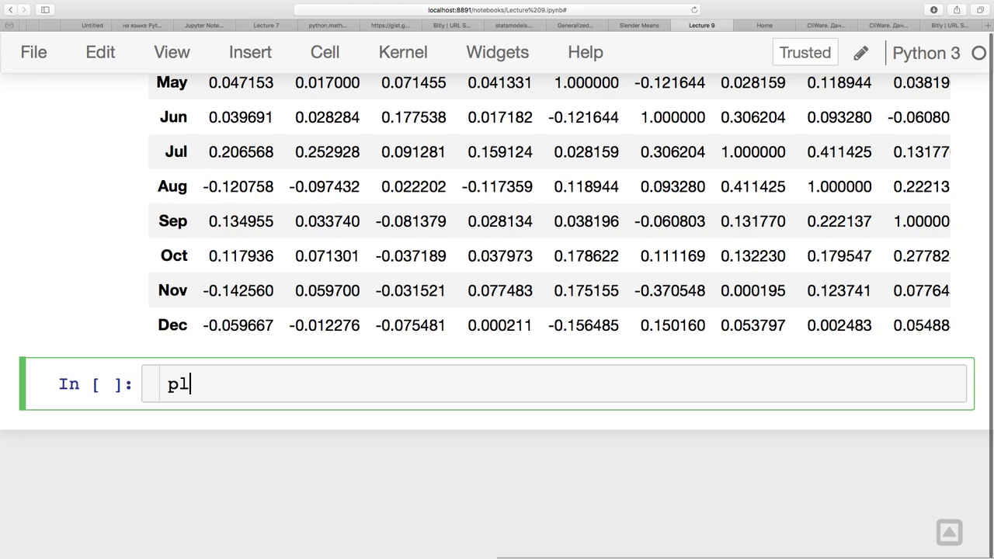
pyautogui.write('t.imshow()')
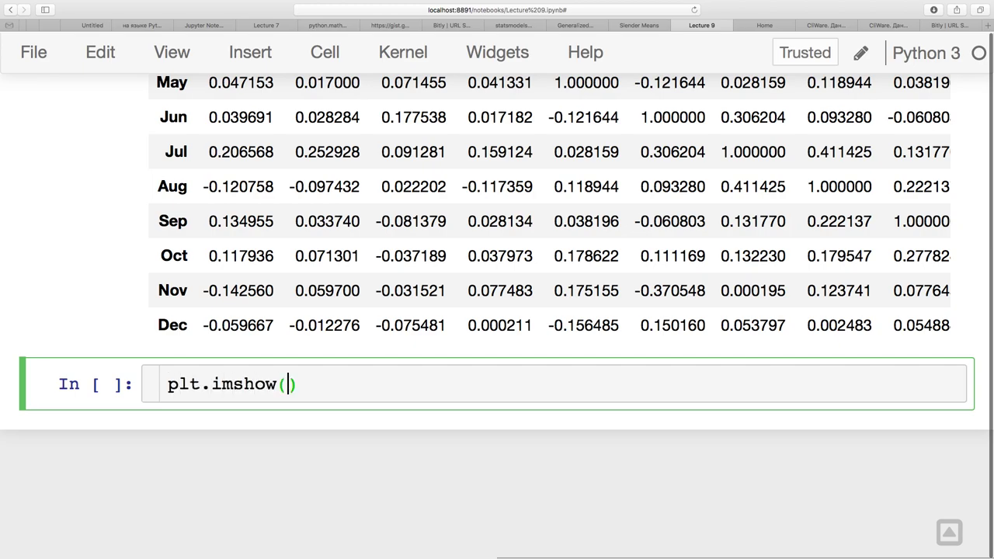
# Assign the result of table_mean.corr() to a variable named corr and run the cell.
pyautogui.scroll(8, 275, 386)
pyautogui.click(169, 150)
pyautogui.write('corr =')
pyautogui.hotkey('shift', 'Return')
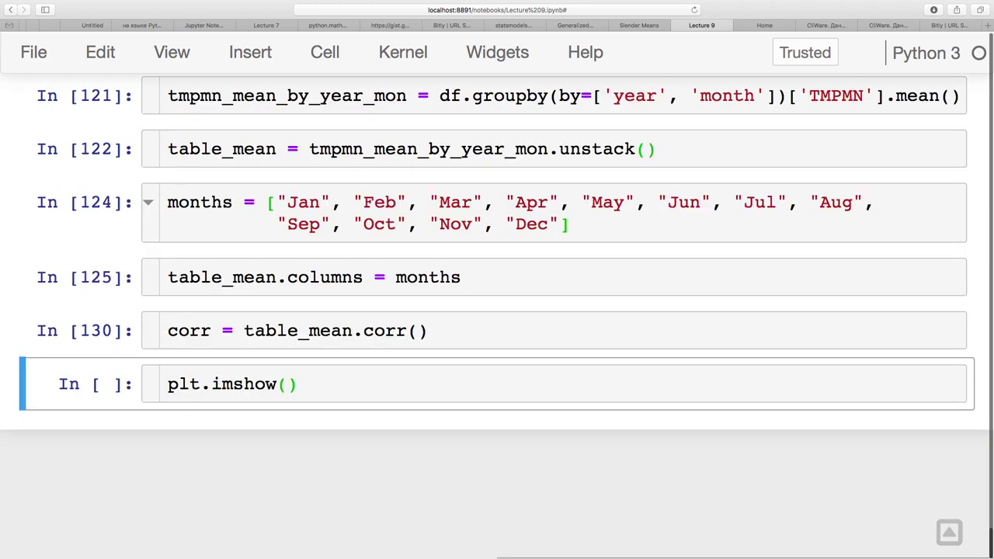
# Pass corr to the plt.imshow call and run the cell to draw the heatmap.
pyautogui.click(293, 384)
pyautogui.write('corr')
pyautogui.hotkey('shift', 'Return')
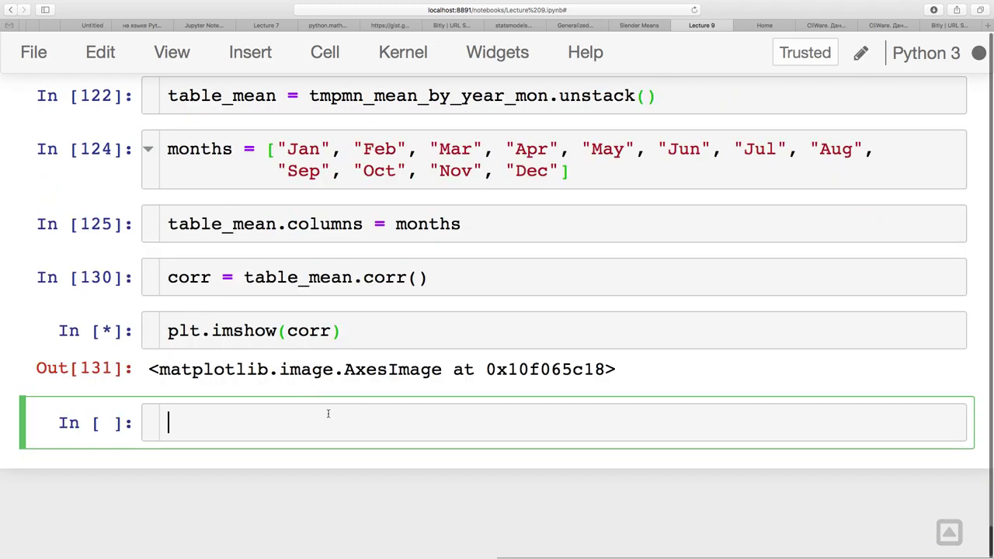
pyautogui.scroll(-2, 352, 376)
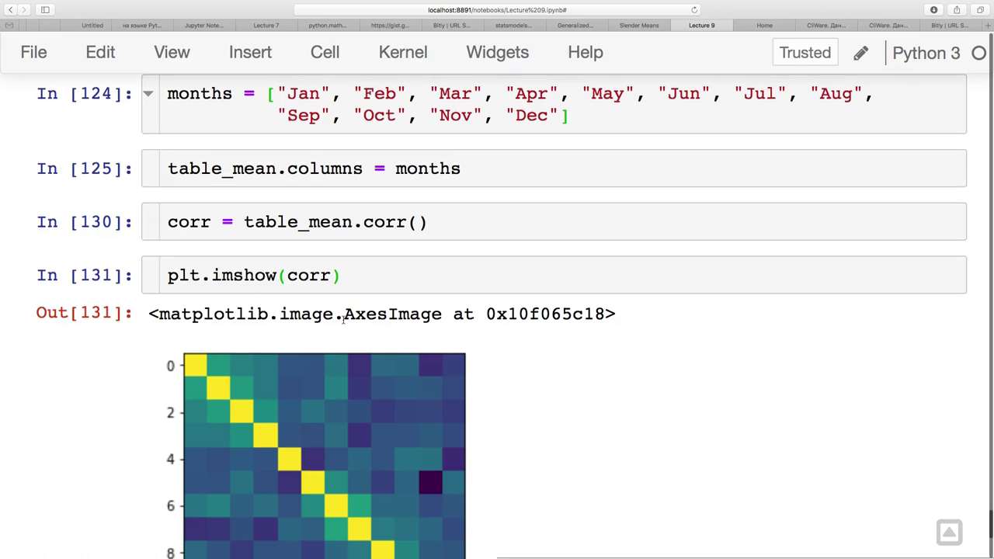
# Add the argument cmap='seismic' to the plt.imshow call and rerun the cell.
pyautogui.click(332, 276)
pyautogui.write(',')
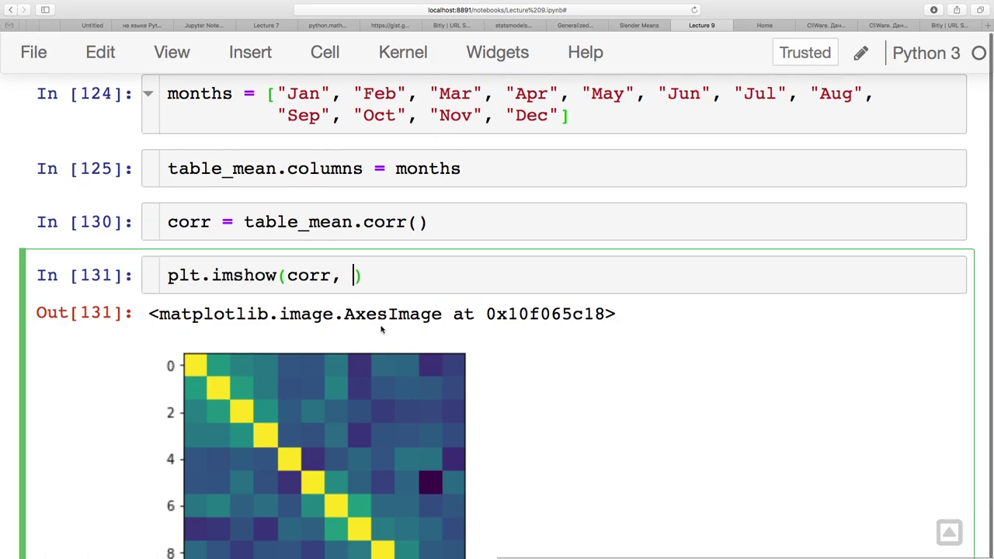
pyautogui.scroll(-3, 382, 330)
pyautogui.write('l')
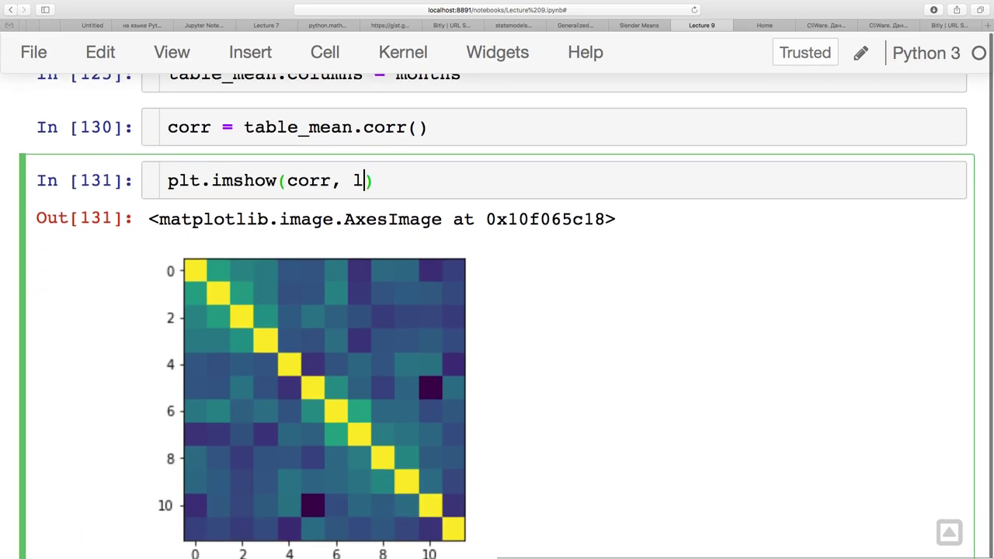
pyautogui.press('BackSpace')
pyautogui.write("cpam='")
pyautogui.press('BackSpace')
pyautogui.press('BackSpace')
pyautogui.press('BackSpace')
pyautogui.press('BackSpace')
pyautogui.press('BackSpace')
pyautogui.write("map='seismic")
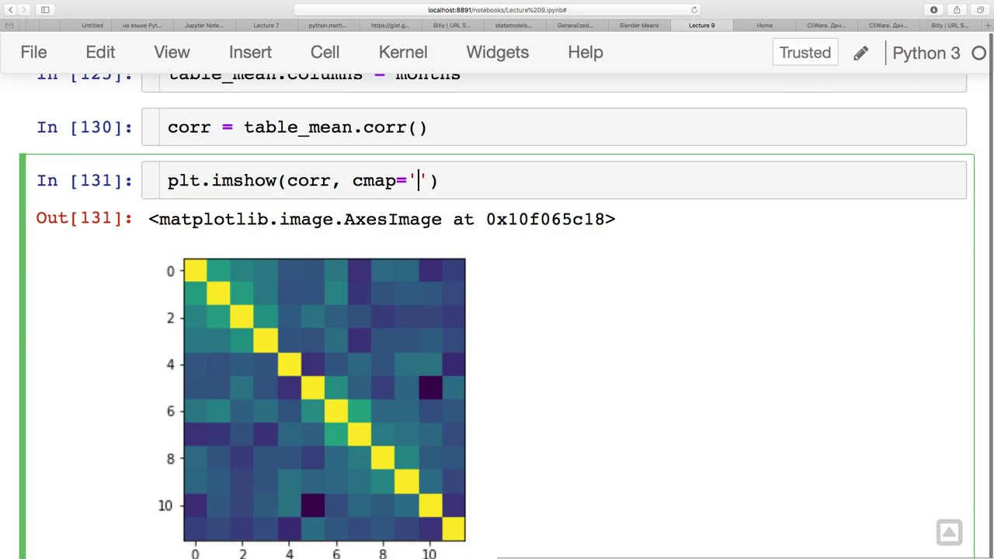
pyautogui.hotkey('ctrl', 'Return')
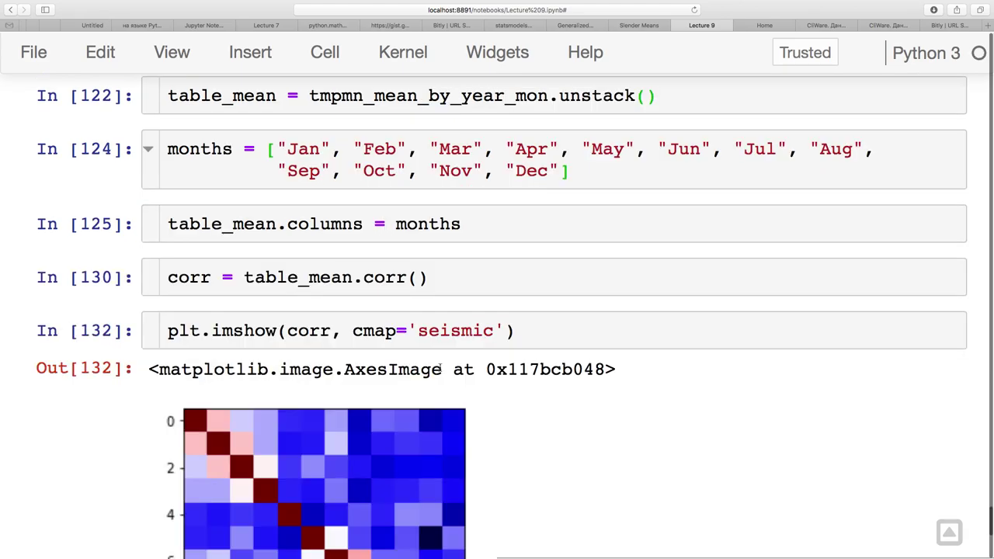
# Set the heatmap's color range with vmin=-1 and vmax=1 in the plt.imshow call and rerun it.
pyautogui.click(505, 330)
pyautogui.write(', ')
pyautogui.write('vmin')
pyautogui.press('BackSpace')
pyautogui.write('in=-1, vmax=-1')
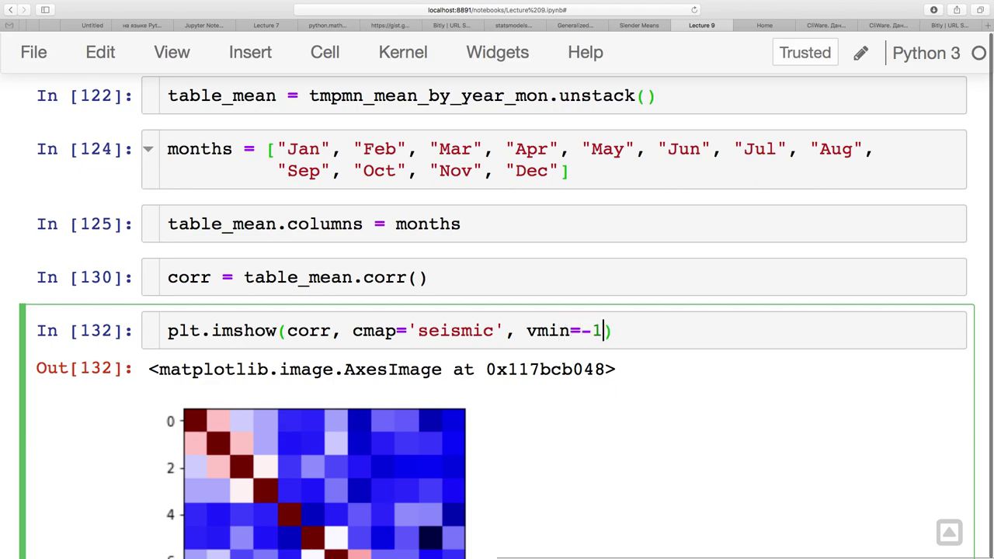
pyautogui.press('Left')
pyautogui.press('BackSpace')
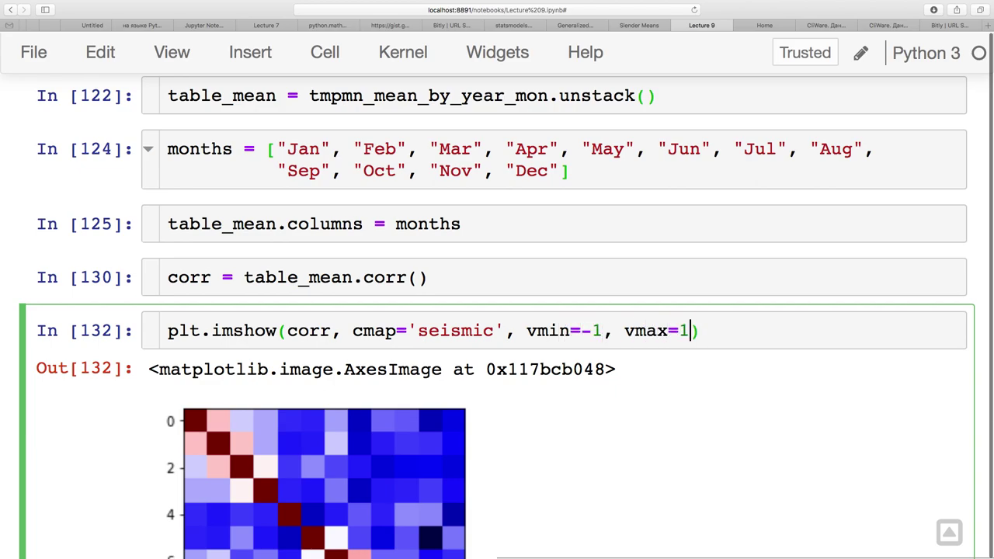
pyautogui.hotkey('ctrl', 'Return')
# Add plt.colorbar() on a second line of the heatmap cell and run it.
pyautogui.press('End')
pyautogui.write('t.')
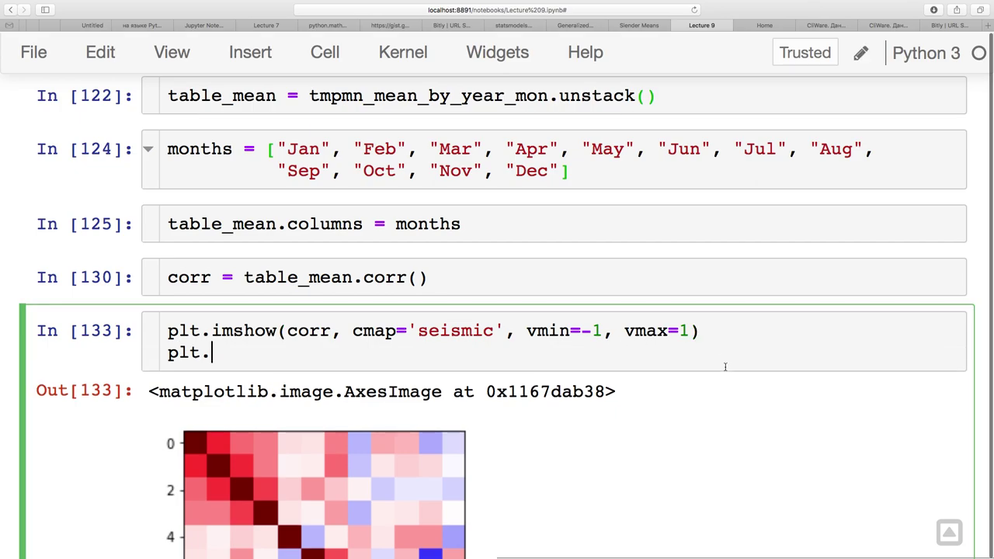
pyautogui.scroll(-5, 725, 370)
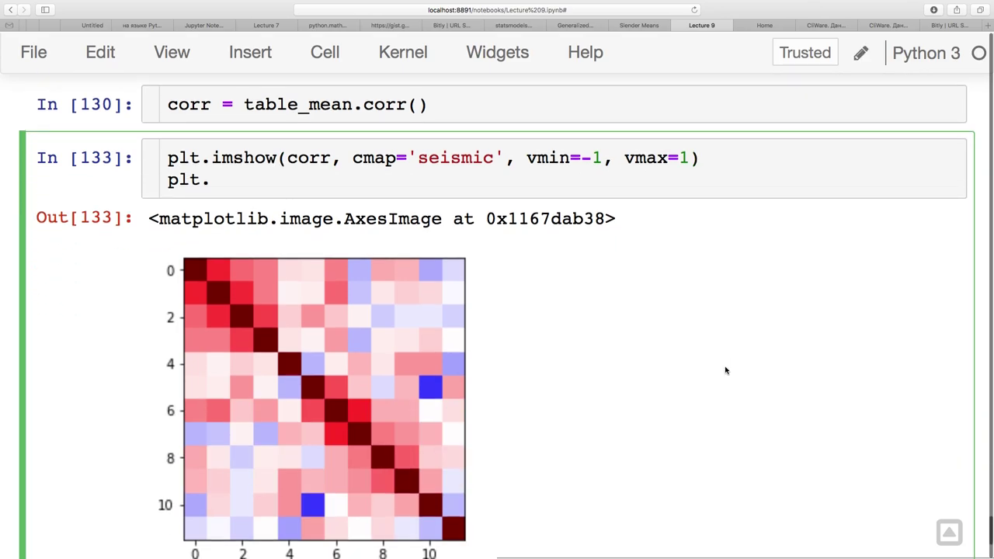
pyautogui.write('color')
pyautogui.press('Tab')
pyautogui.press('Return')
pyautogui.write('(_')
pyautogui.hotkey('shift', 'Return')
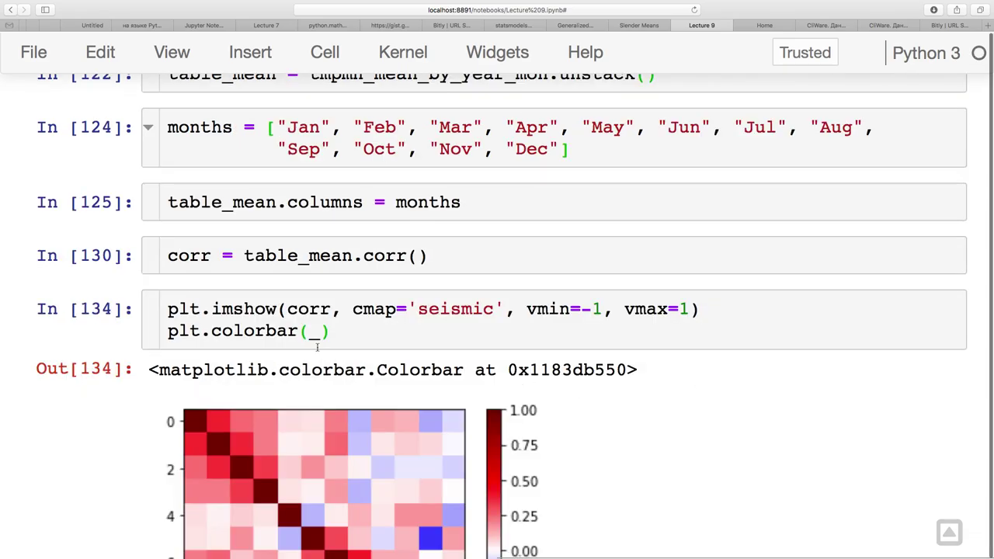
pyautogui.hotkey('shift', 'Return')
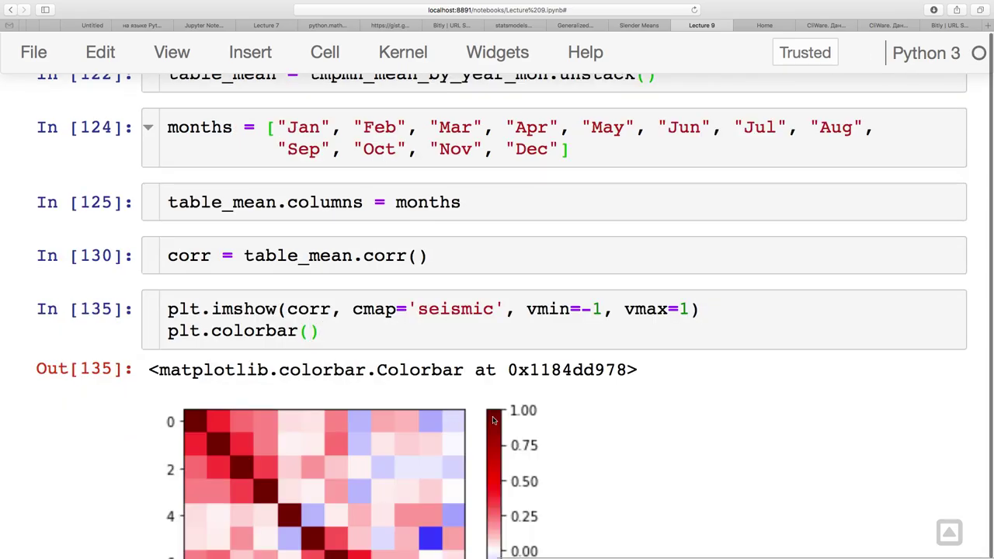
# Add the line plt.xticks(range(12), months) below plt.colorbar() in the heatmap cell and run it.
pyautogui.scroll(-3, 492, 420)
pyautogui.scroll(-1, 492, 420)
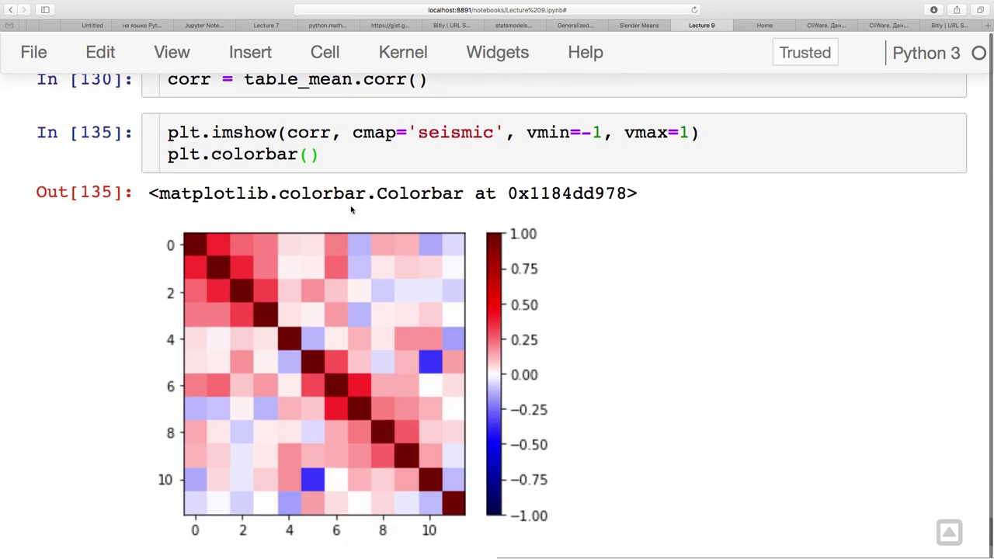
pyautogui.click(325, 152)
pyautogui.press('Return')
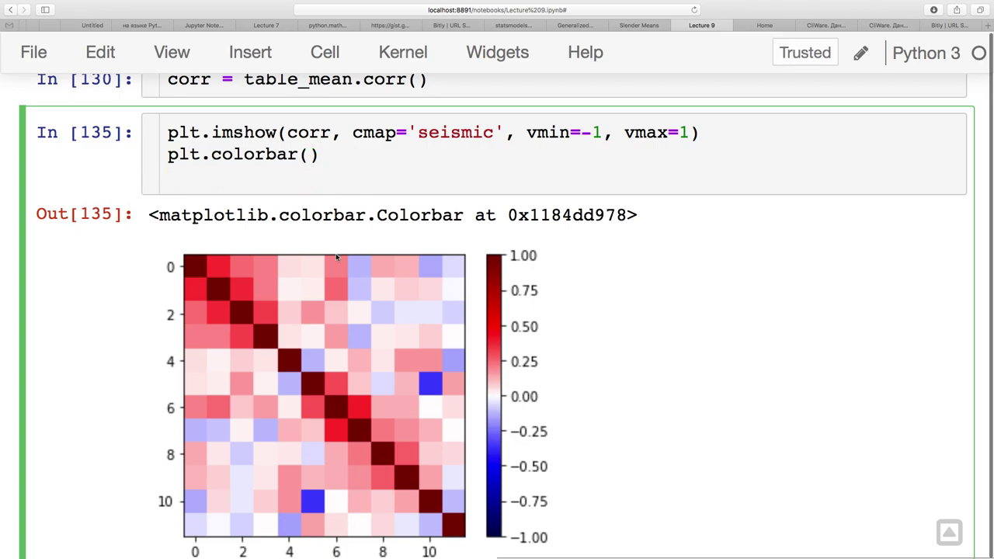
pyautogui.scroll(-1, 335, 253)
pyautogui.scroll(1, 336, 254)
pyautogui.write('plt.')
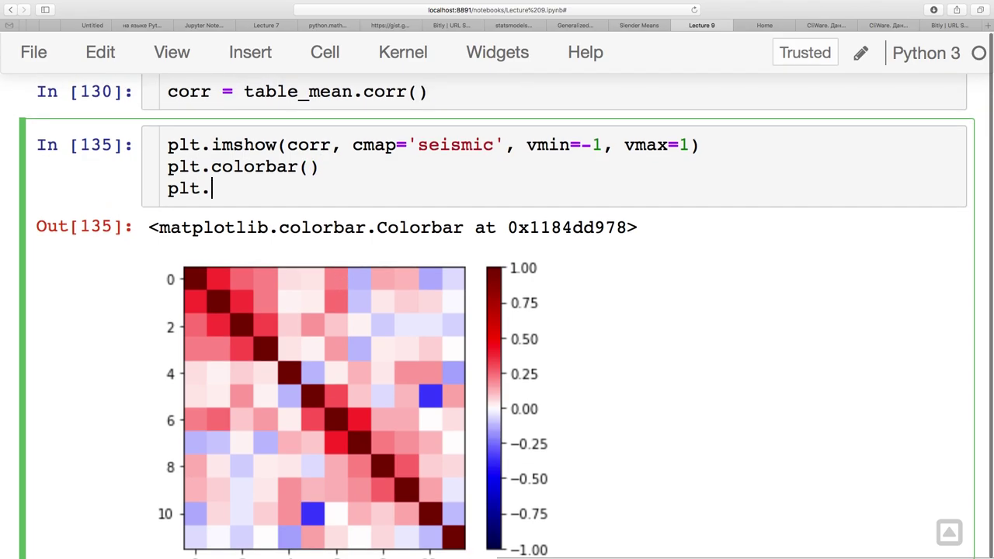
pyautogui.write('xticks(')
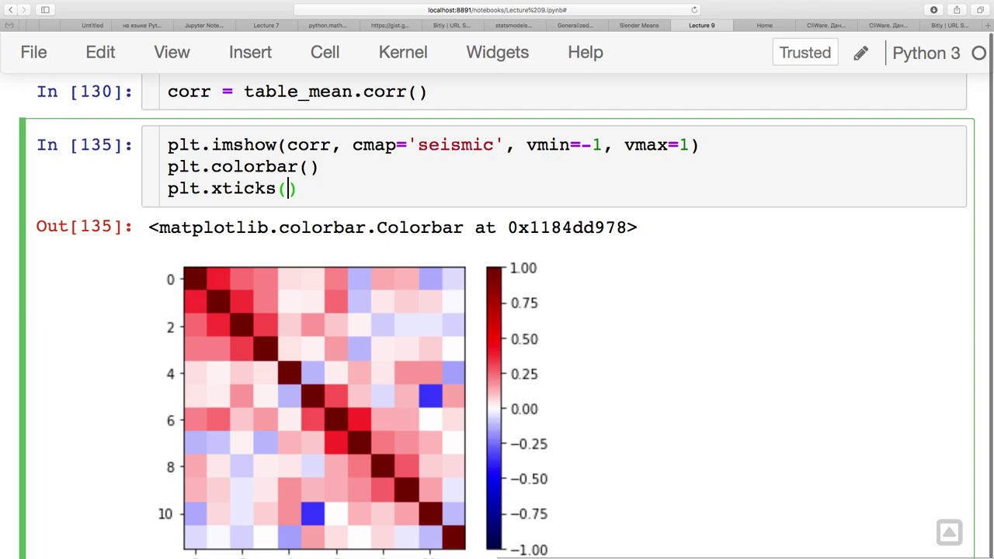
pyautogui.write('range(')
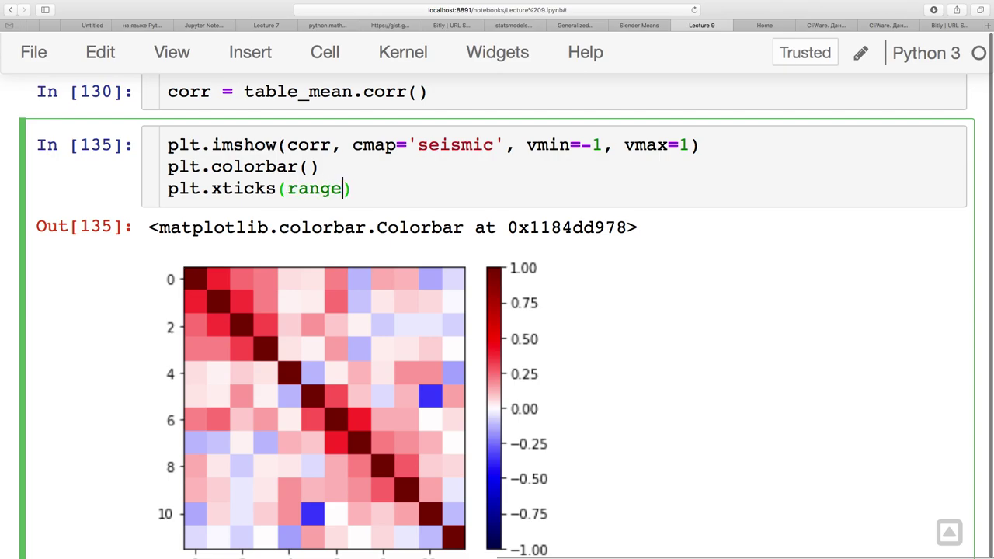
pyautogui.write('12),')
pyautogui.scroll(1, 375, 282)
pyautogui.write('months')
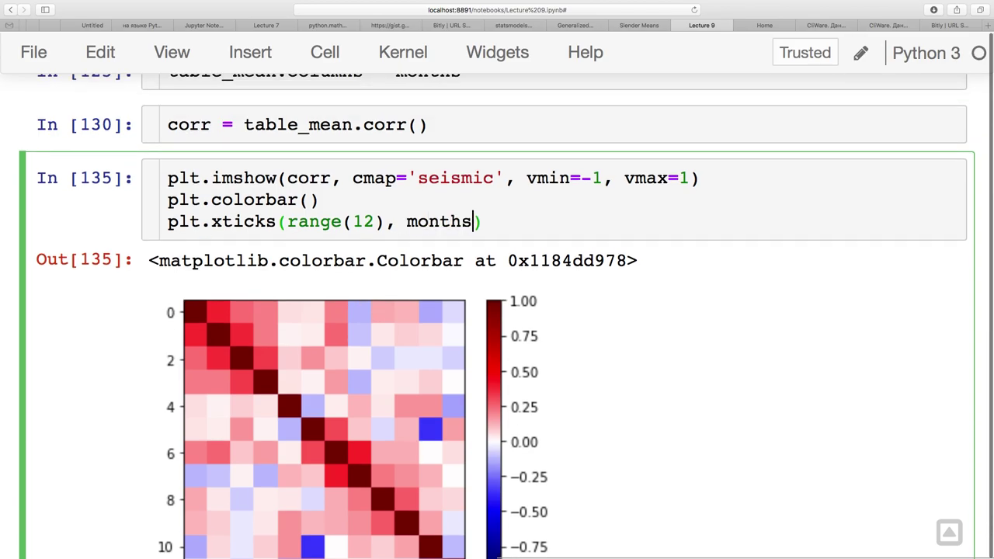
pyautogui.hotkey('shift', 'Return')
# Duplicate the plt.xticks line onto a new line below it and change the copy to plt.yticks(range(12), months).
pyautogui.moveTo(491, 330); pyautogui.dragTo(151, 335)
pyautogui.press('super+c')
pyautogui.press('Right')
pyautogui.press('Return')
pyautogui.press('super+v')
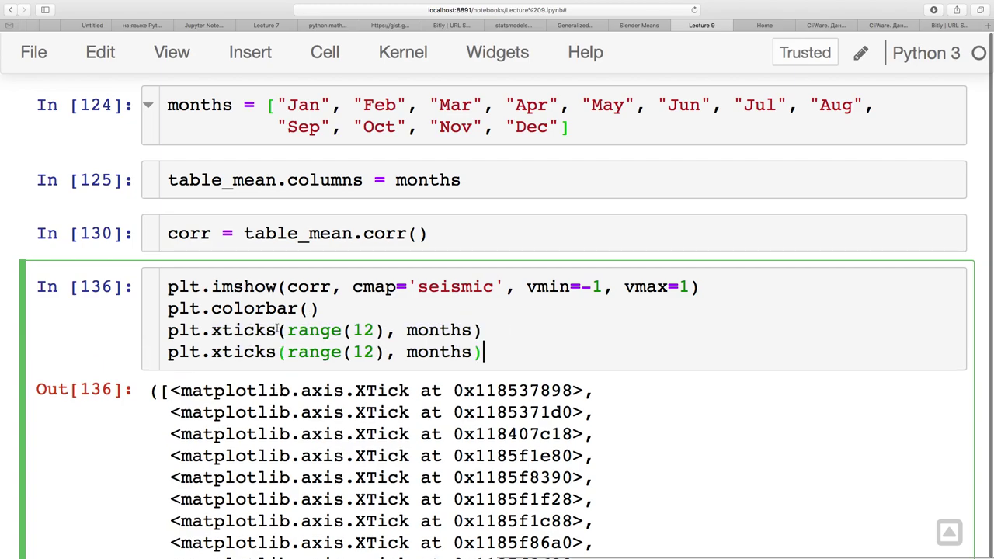
pyautogui.click(222, 353)
pyautogui.press('BackSpace')
pyautogui.write('y')
# End the plt.yticks line with a semicolon to suppress the text output and rerun the heatmap cell.
pyautogui.click(429, 351)
pyautogui.press('Right')
pyautogui.press('Right')
pyautogui.press('Right')
pyautogui.press('Right')
pyautogui.press('Right')
pyautogui.write(';')
pyautogui.hotkey('shift', 'Return')
pyautogui.scroll(-5, 486, 428)
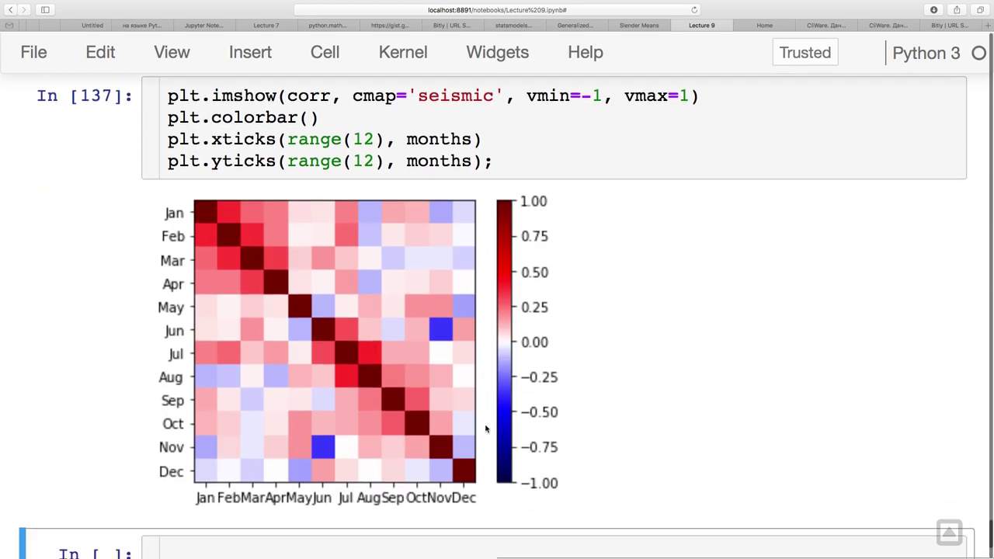
pyautogui.scroll(1, 486, 429)
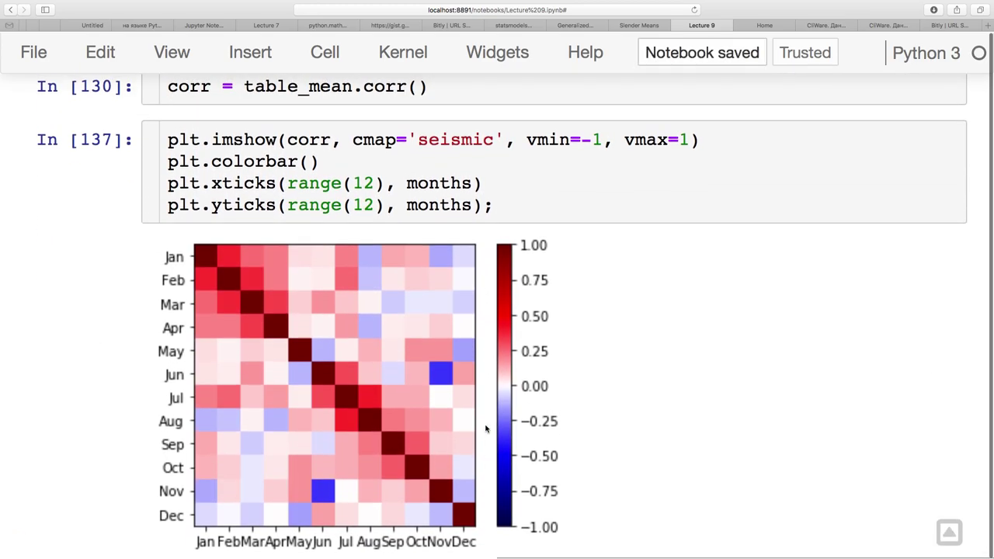